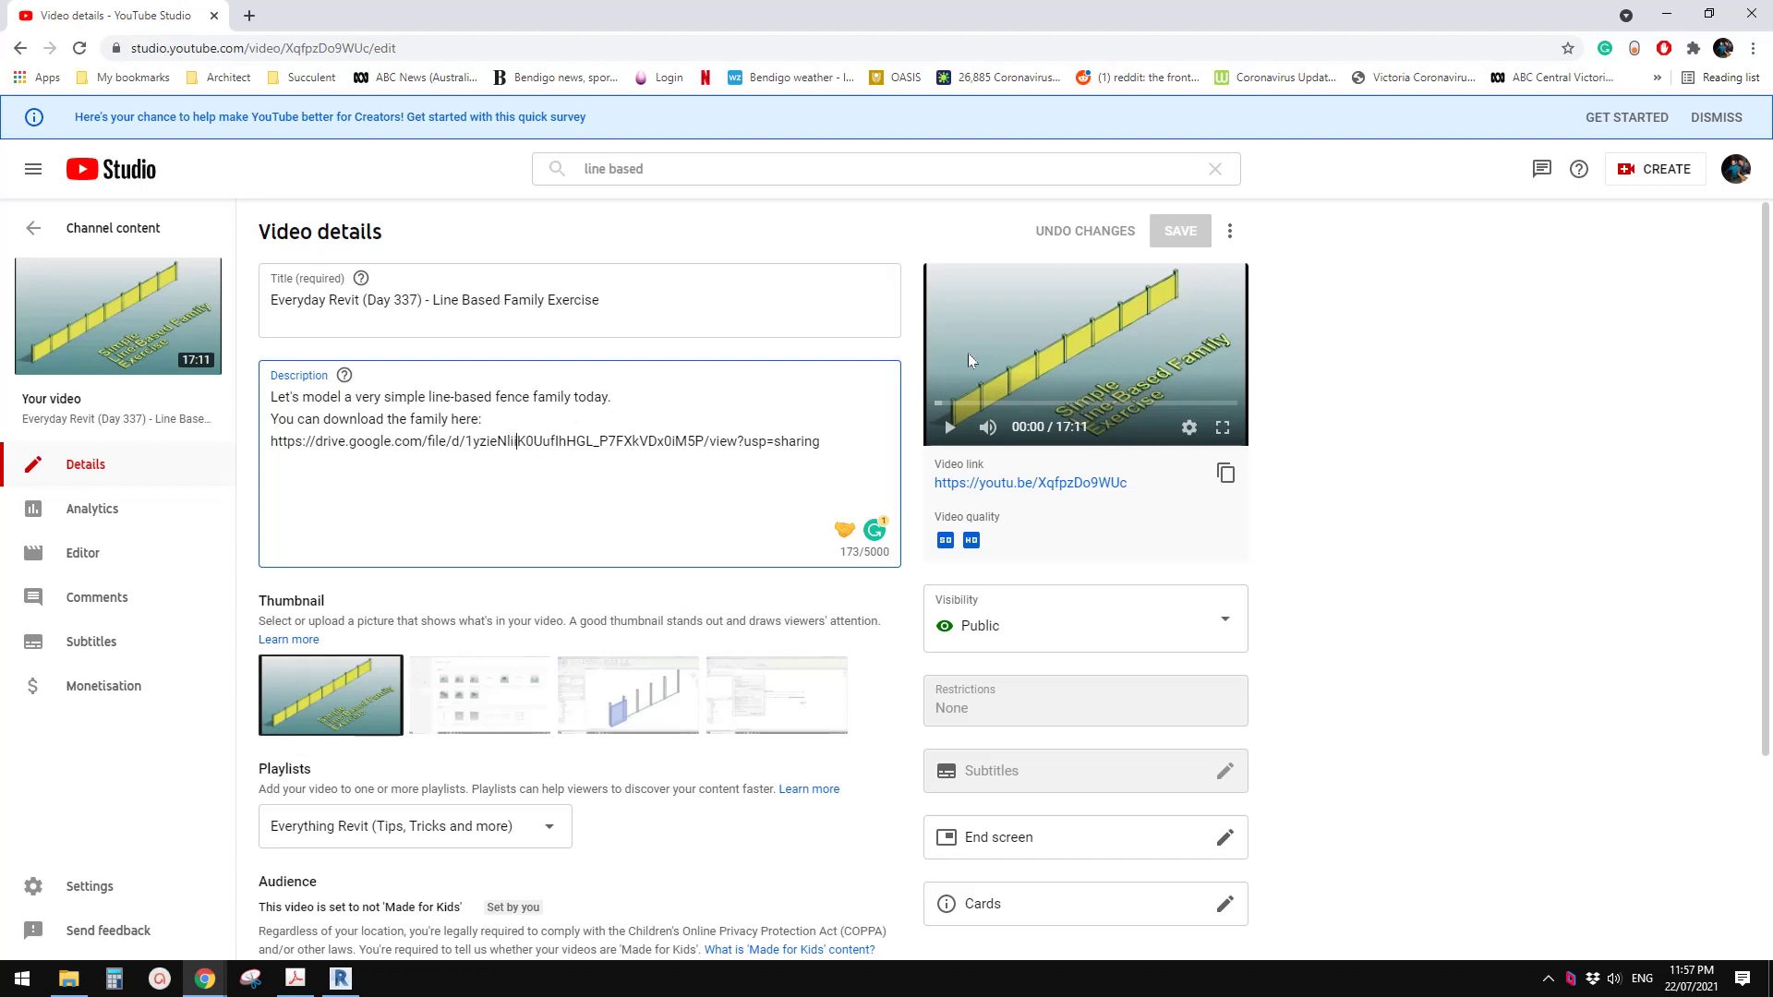
Step: Switch to Revit and open the 20210218 Line Based Family fence from Recent Files
left_click(340, 981)
left_click(436, 767)
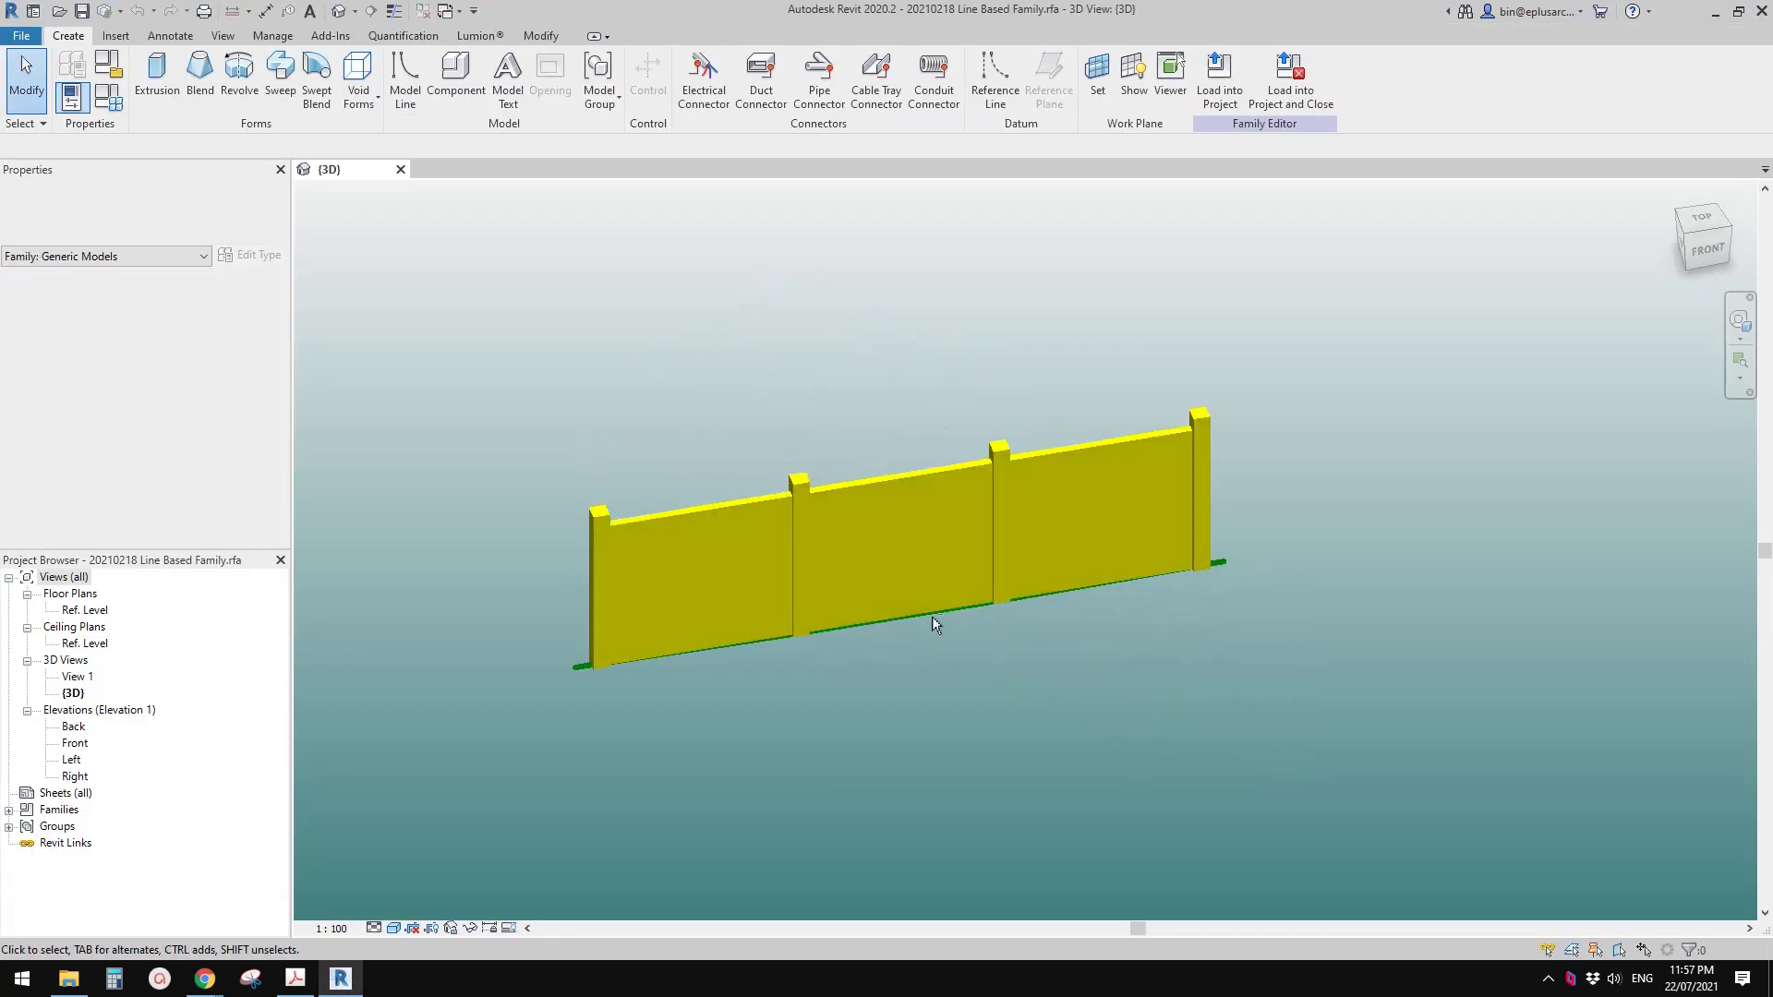
Step: Orbit and pan the fence family to view it at an angle
scroll(932, 617, "up", 1)
middle_click_drag(933, 618, 948, 653, "shift")
middle_click_drag(882, 569, 842, 502, "shift")
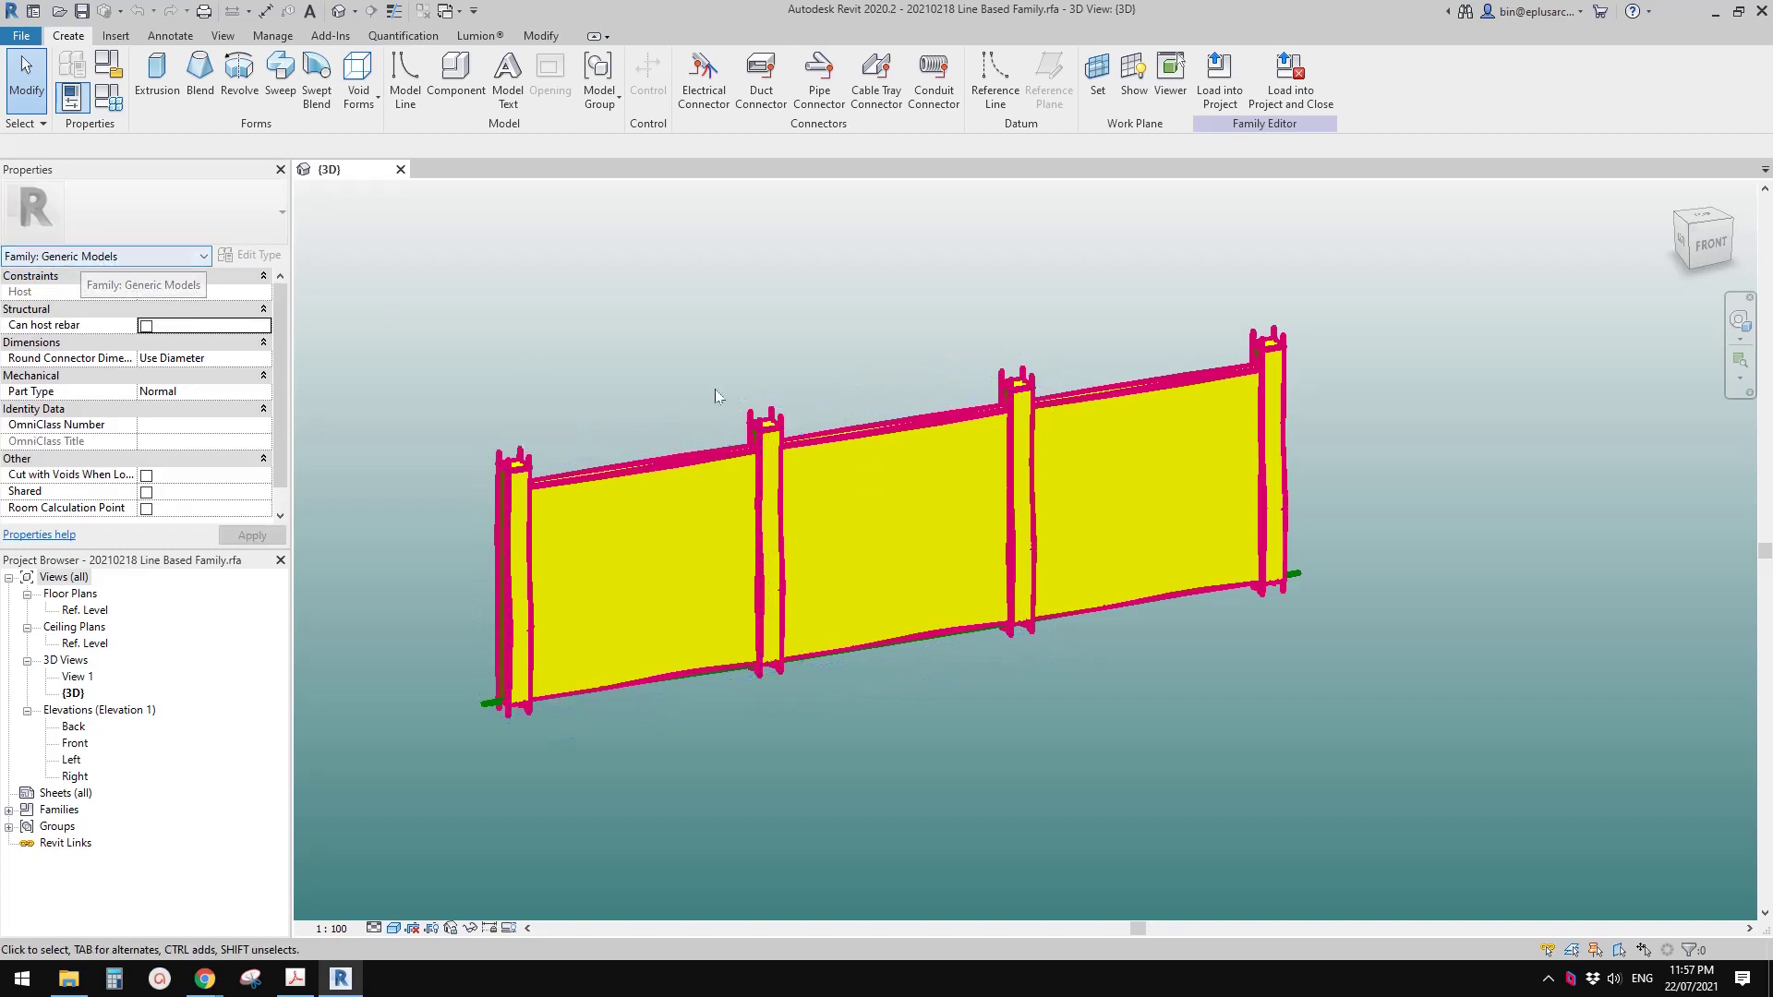
middle_click_drag(888, 517, 872, 514)
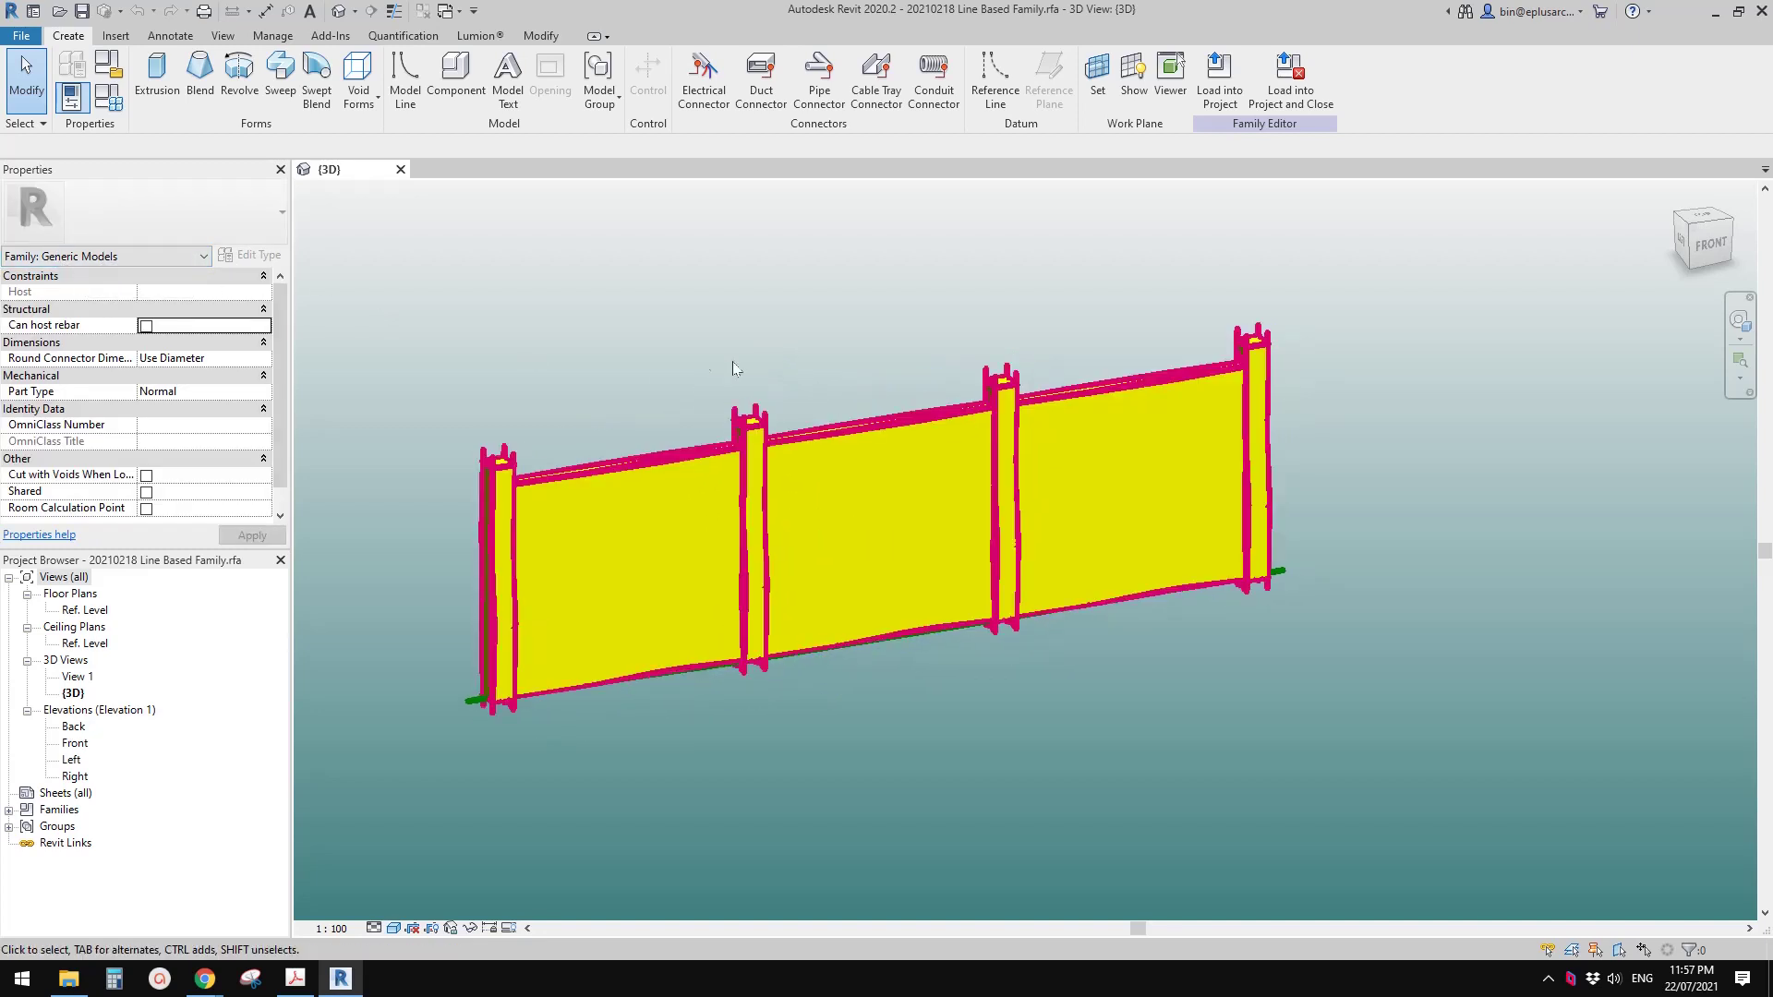
Step: Create a new project from the Construction Template
left_click(22, 37)
mouse_move(120, 115)
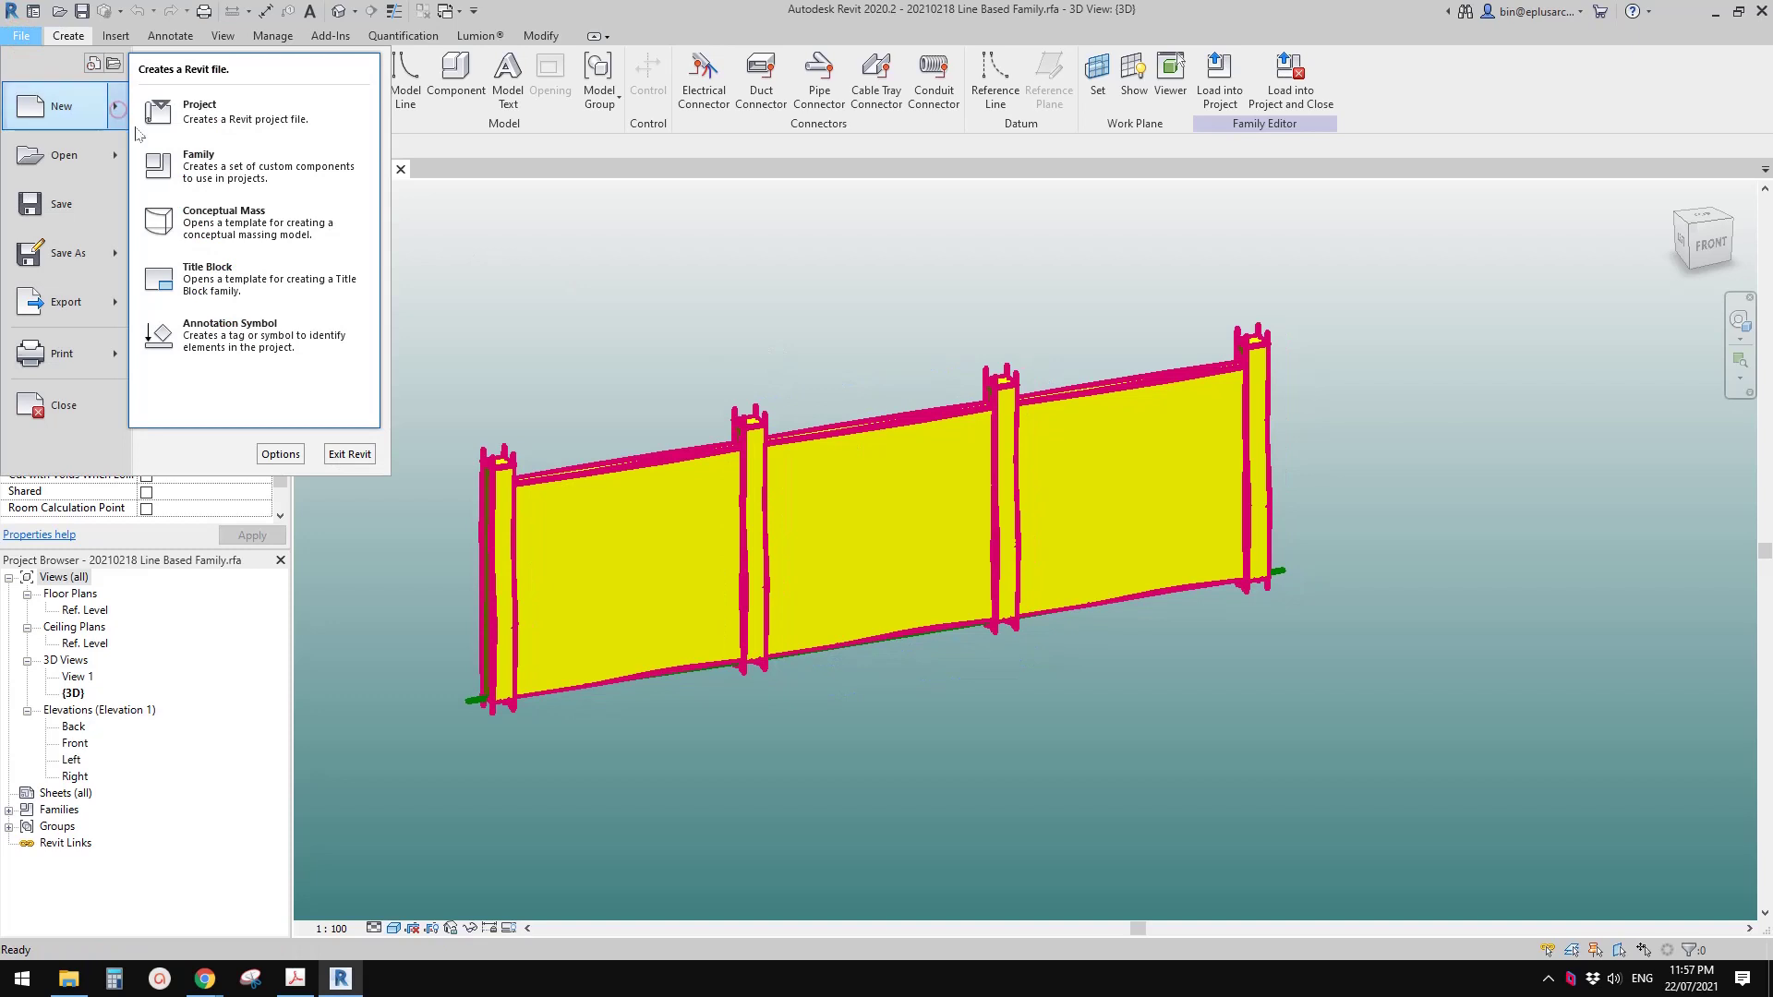
left_click(223, 135)
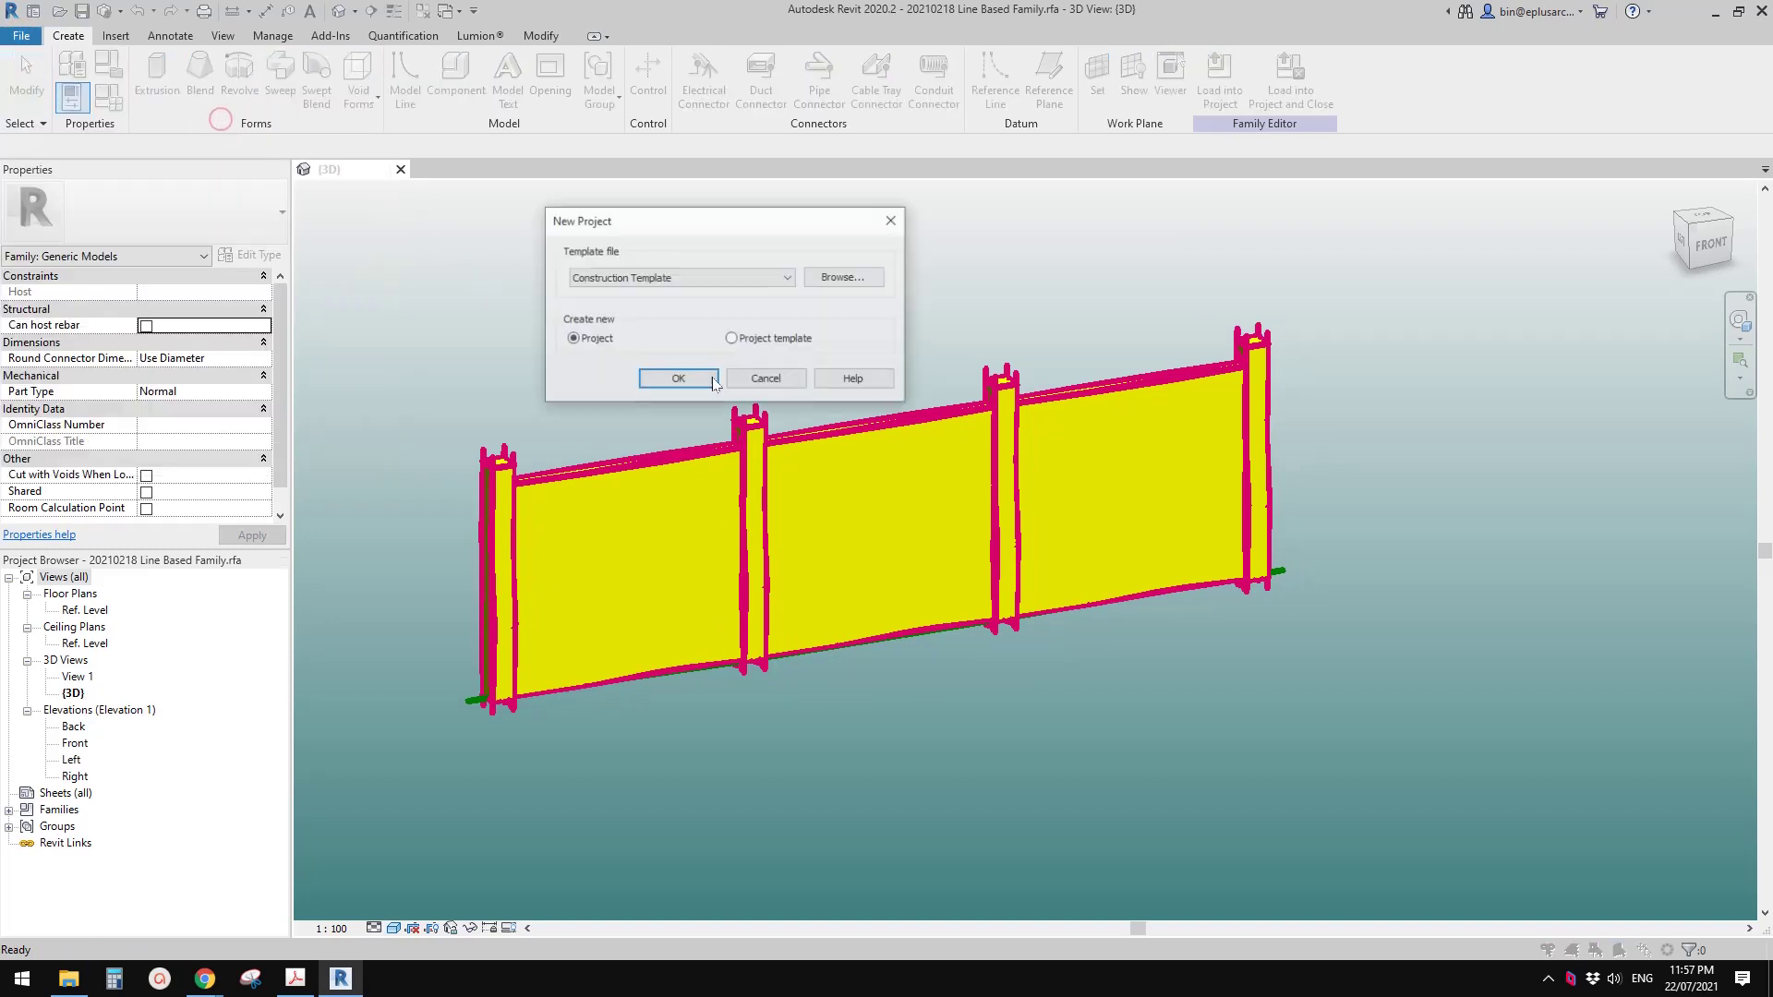
left_click(694, 279)
left_click(620, 319)
left_click(698, 385)
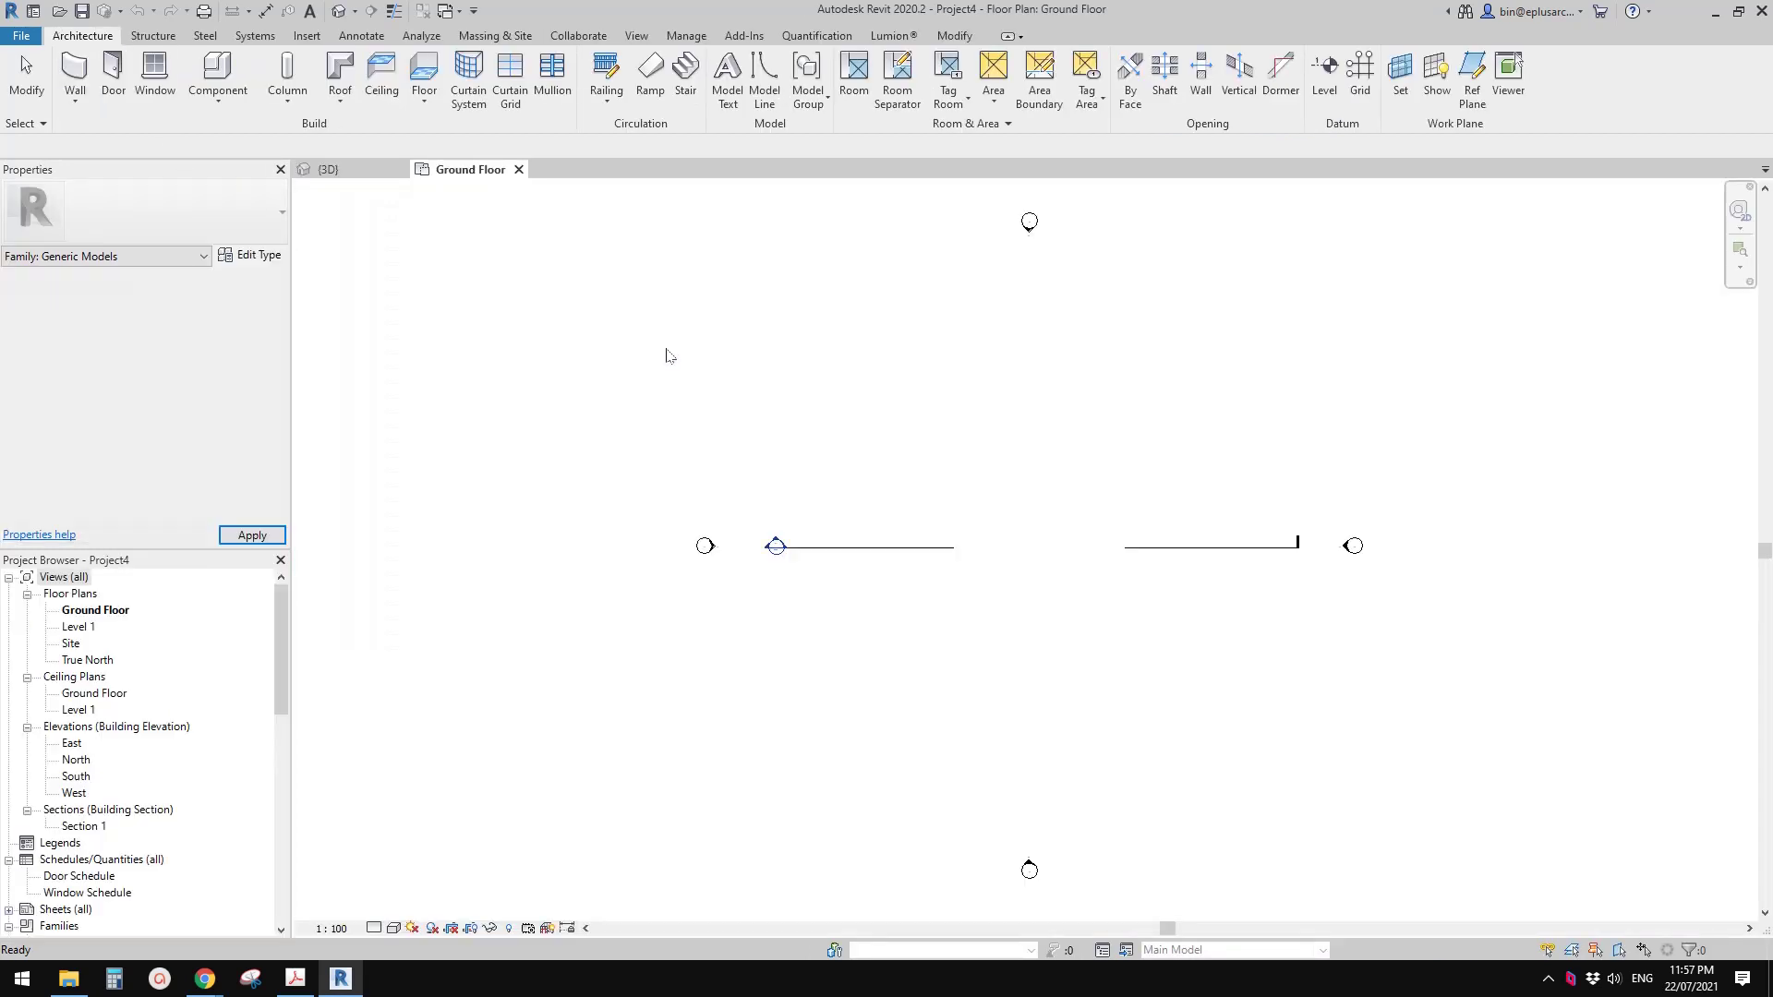
Step: Load the fence family from its 3D view into the new project
left_click(342, 169)
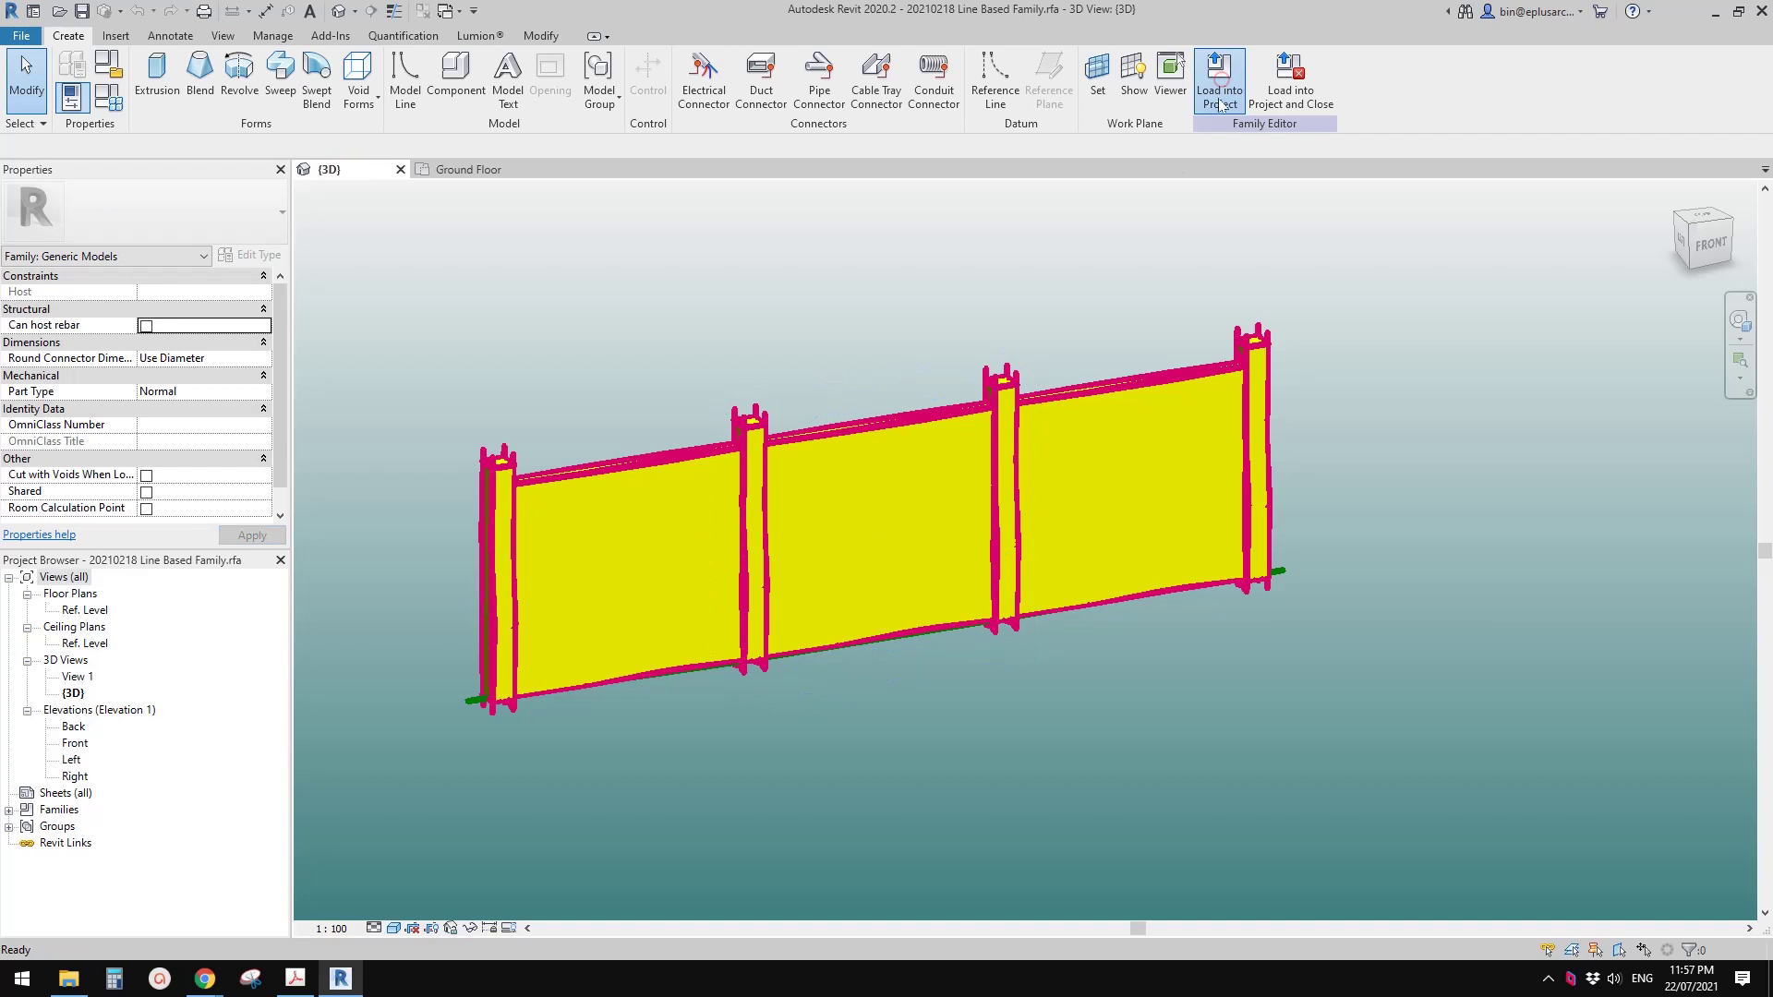
left_click(1221, 101)
scroll(776, 487, "up", 1)
middle_click_drag(917, 462, 714, 510)
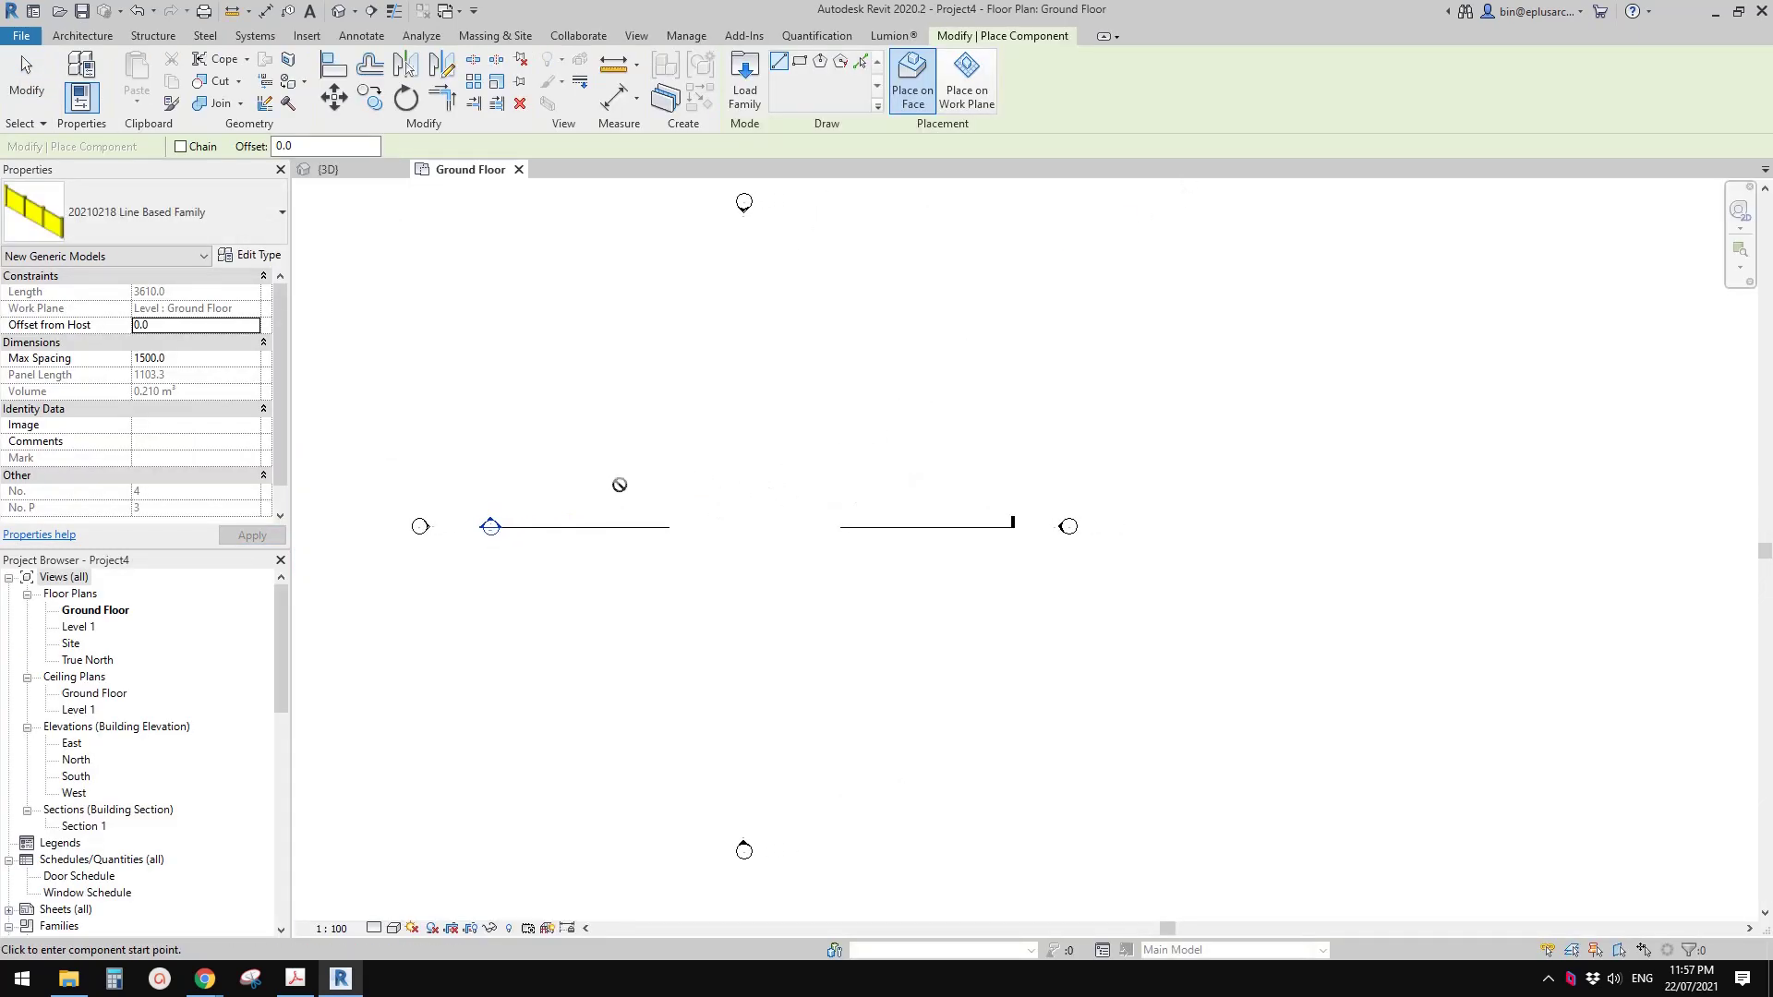
middle_click_drag(843, 373, 842, 405)
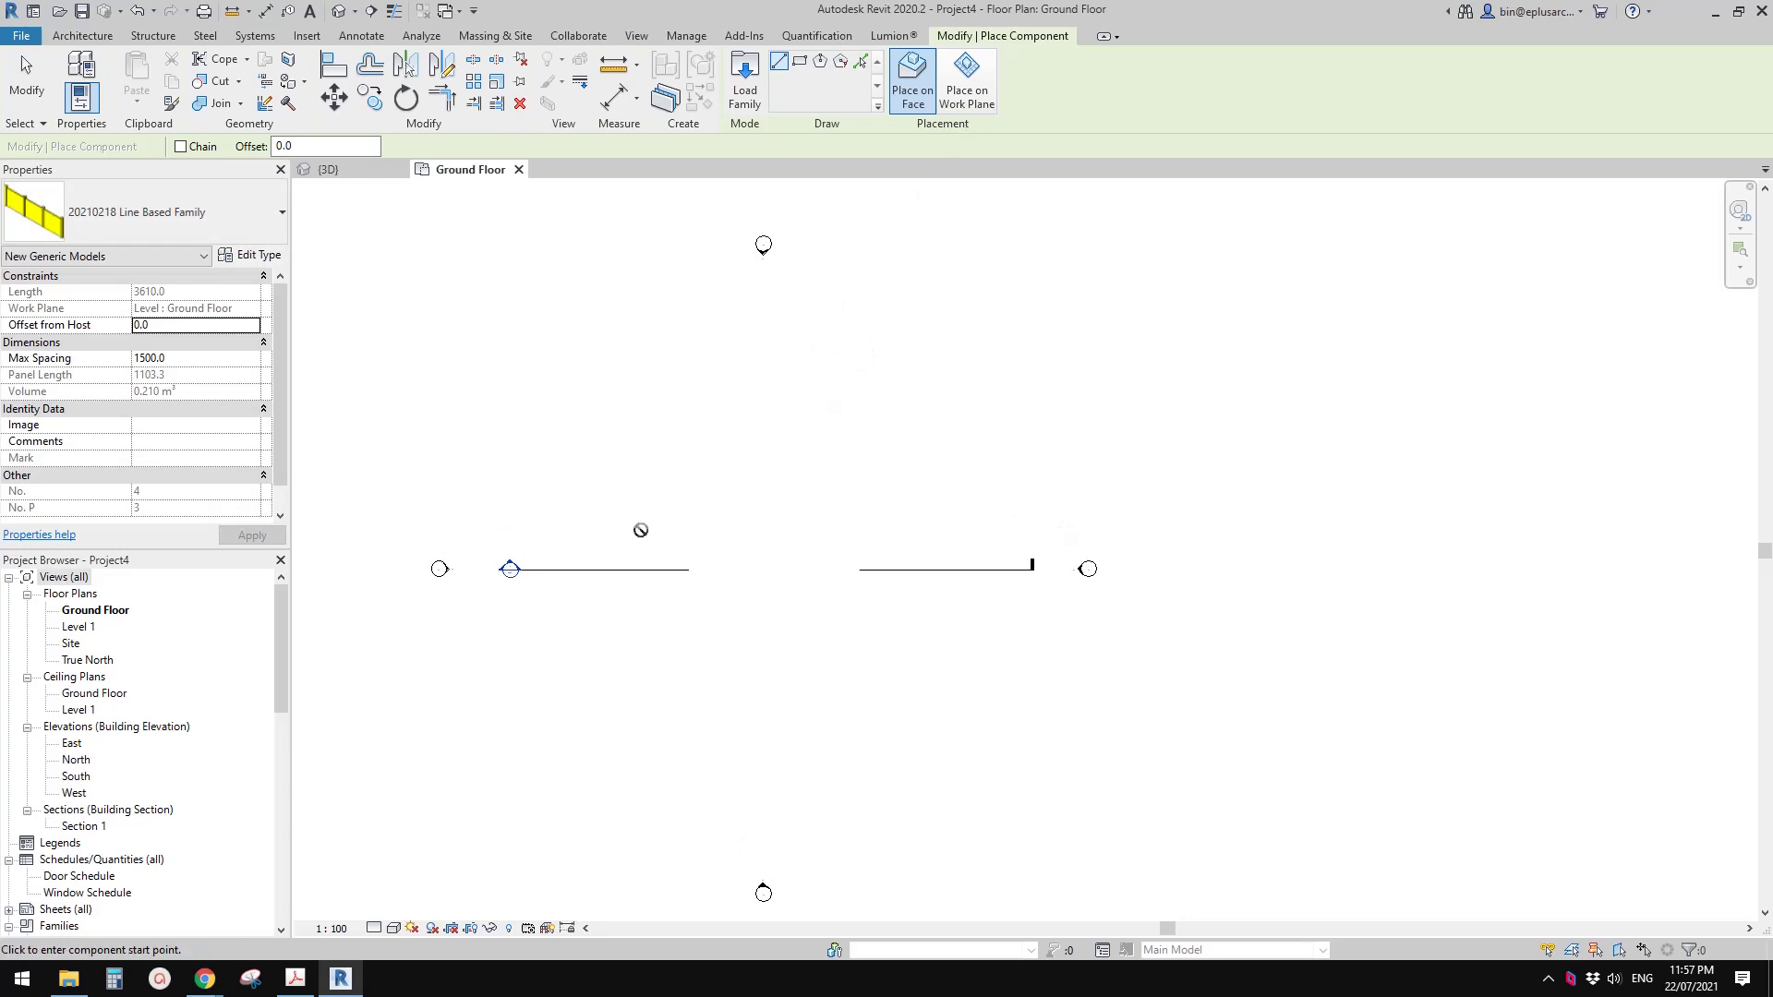
Step: Place a 14000 mm fence run on the level work plane above the grid
left_click(910, 100)
middle_click_drag(743, 538, 748, 537)
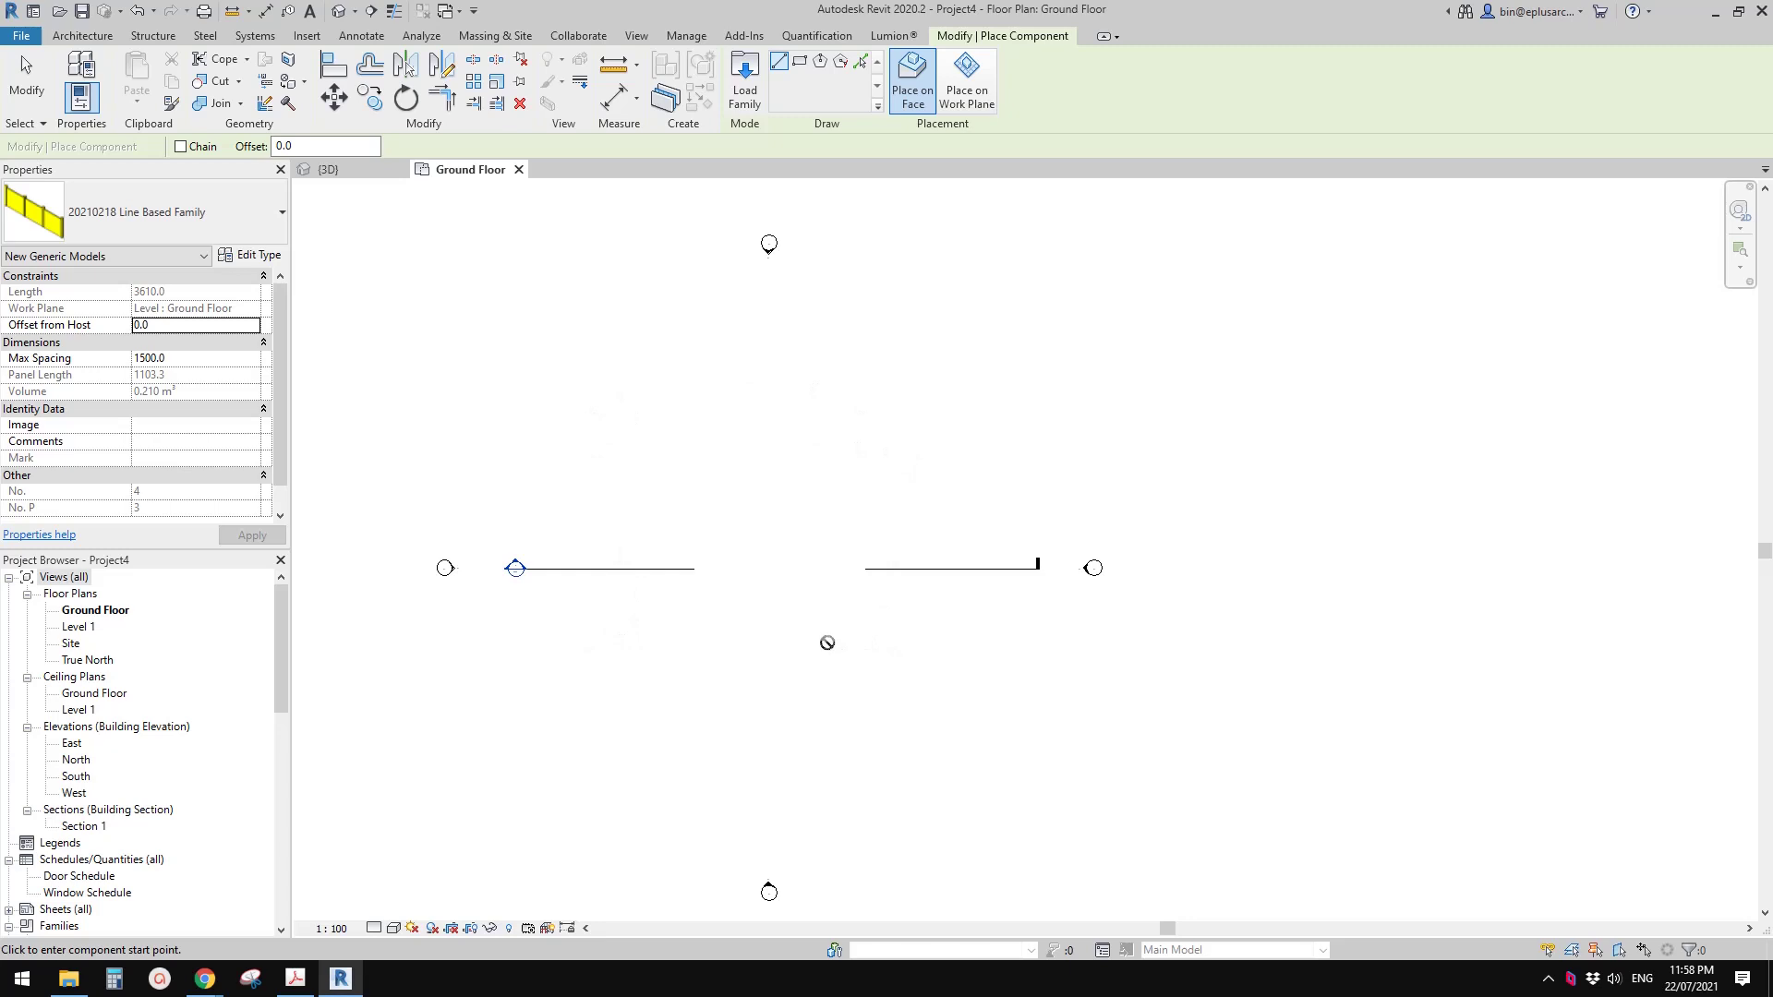
left_click(974, 102)
left_click(658, 495)
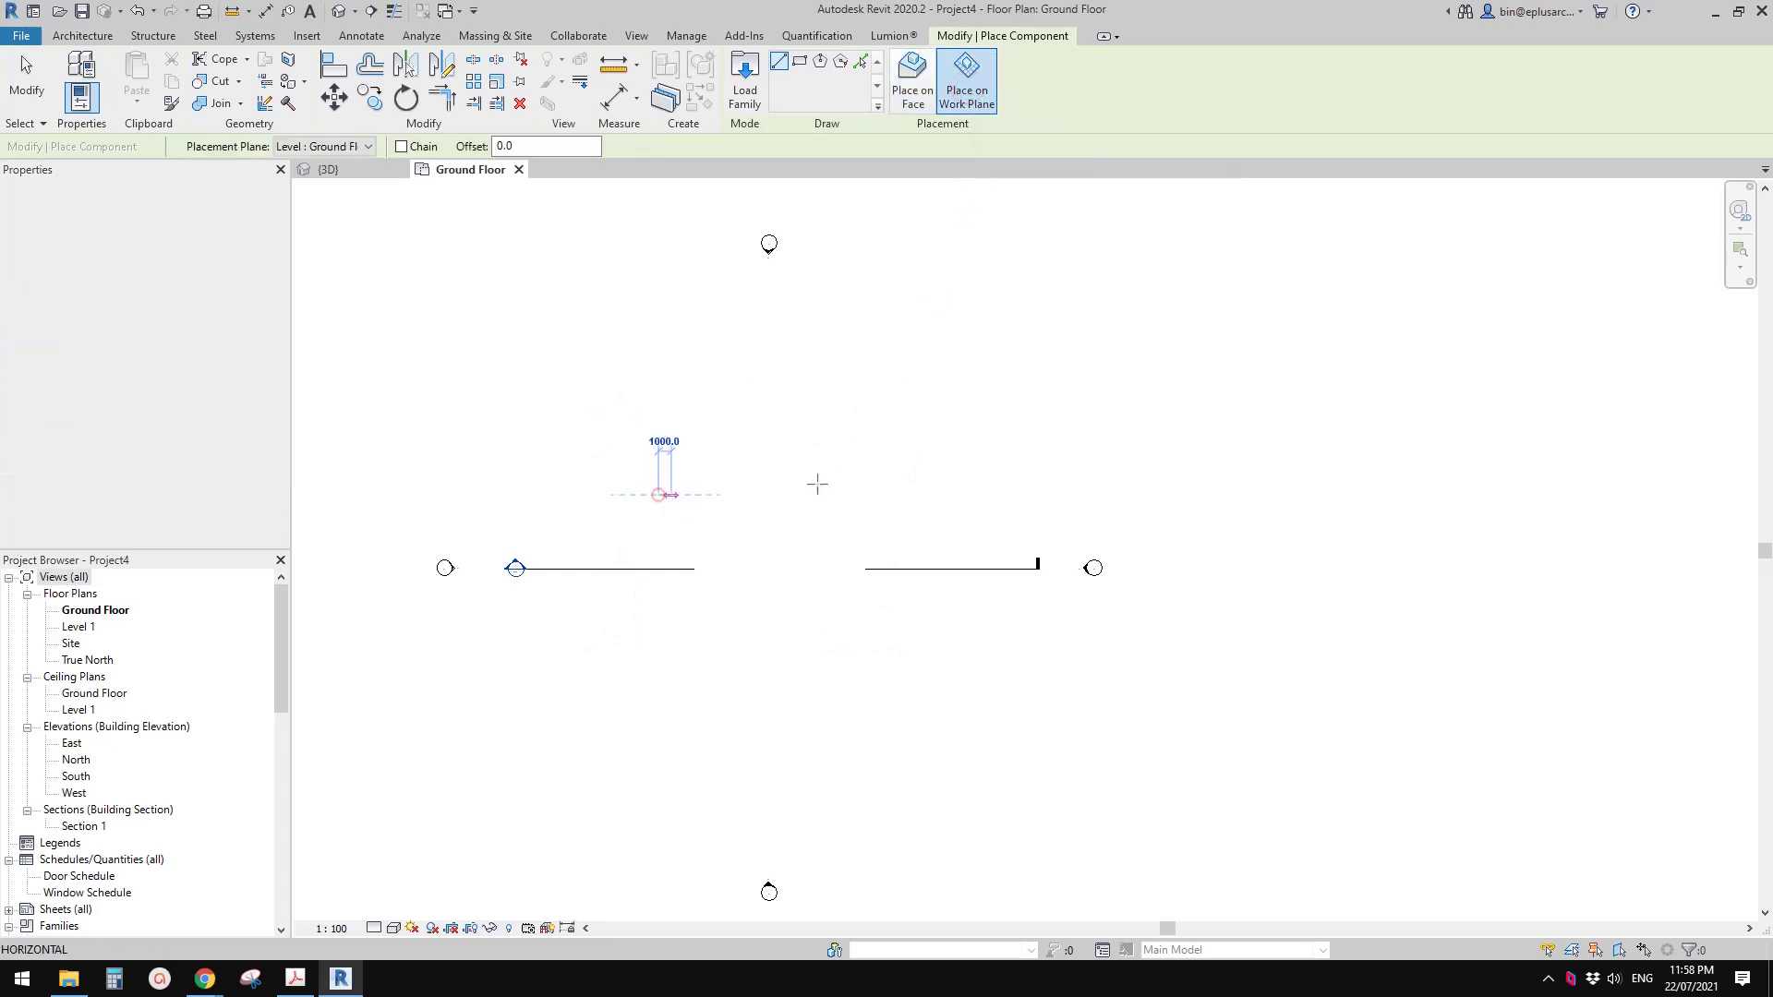
left_click(834, 489)
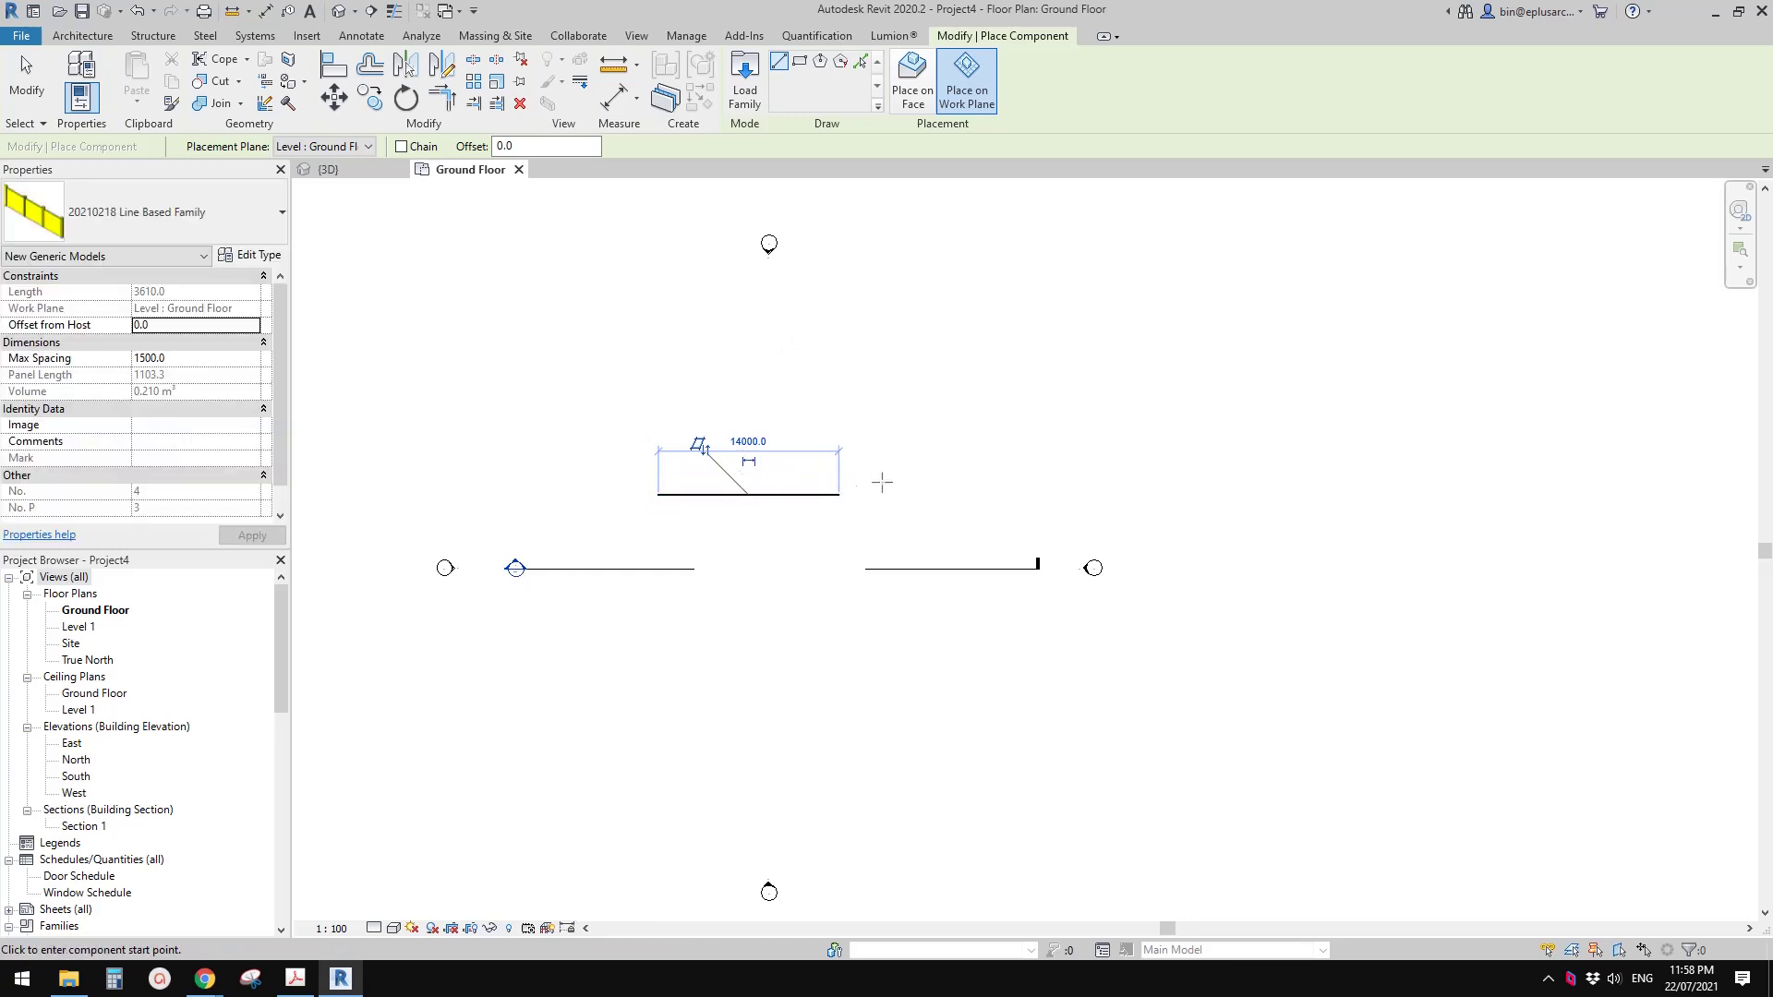
key("Escape")
key("Escape")
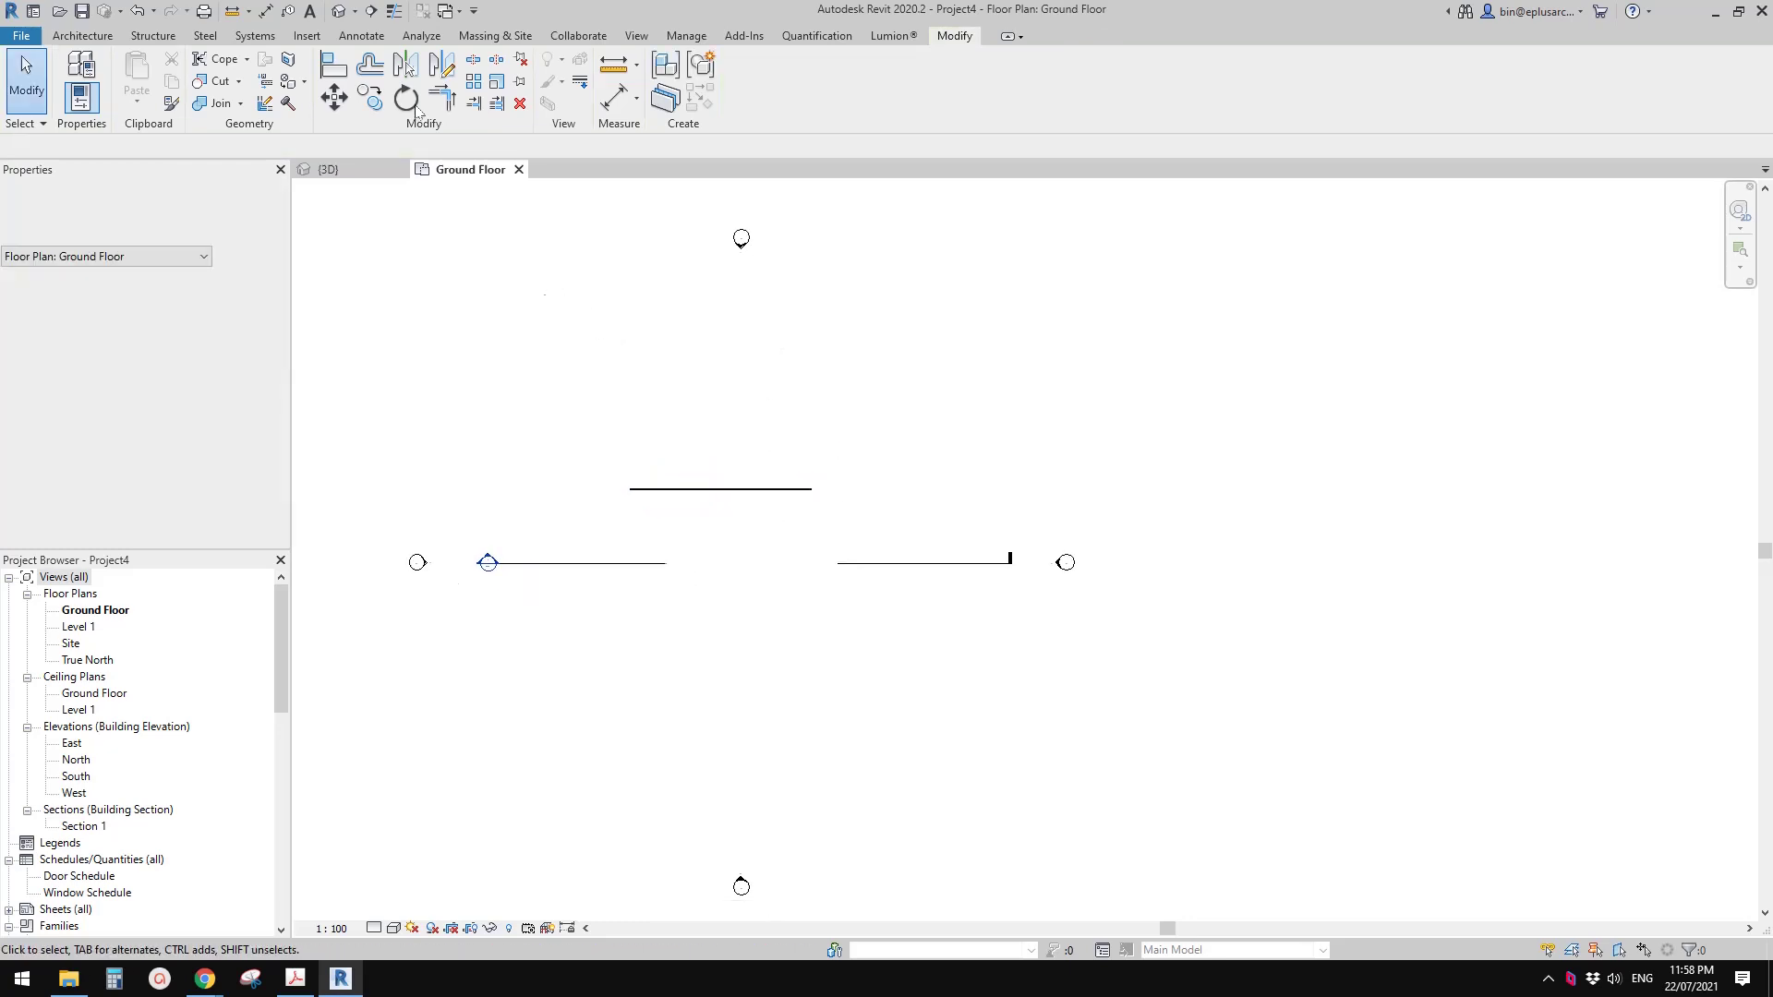
Step: Open the default 3D view and orbit around the placed fence run
left_click(339, 13)
middle_click_drag(962, 534, 970, 489)
scroll(763, 558, "up", 4)
left_click(796, 487)
middle_click_drag(826, 512, 842, 593, "shift")
middle_click_drag(842, 593, 767, 598)
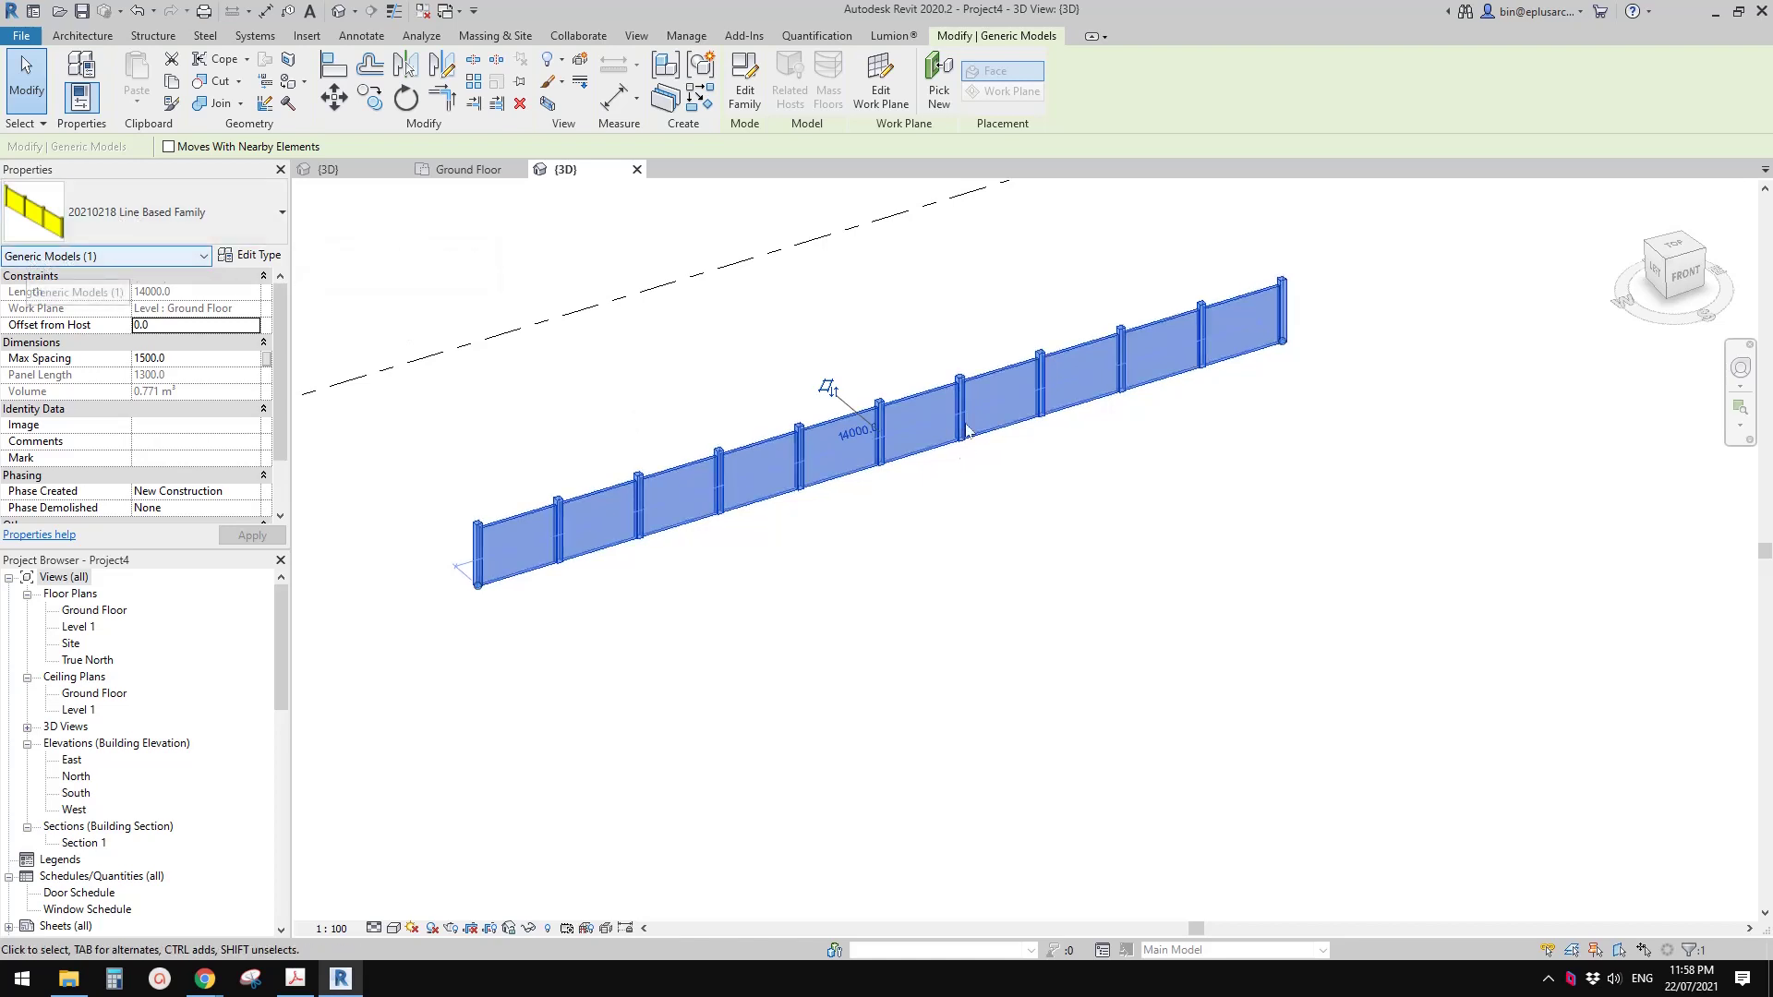
scroll(967, 430, "down", 2)
Step: Sketch a rectangular floor beside the fence and finish it as a Generic 150mm slab
left_click(95, 36)
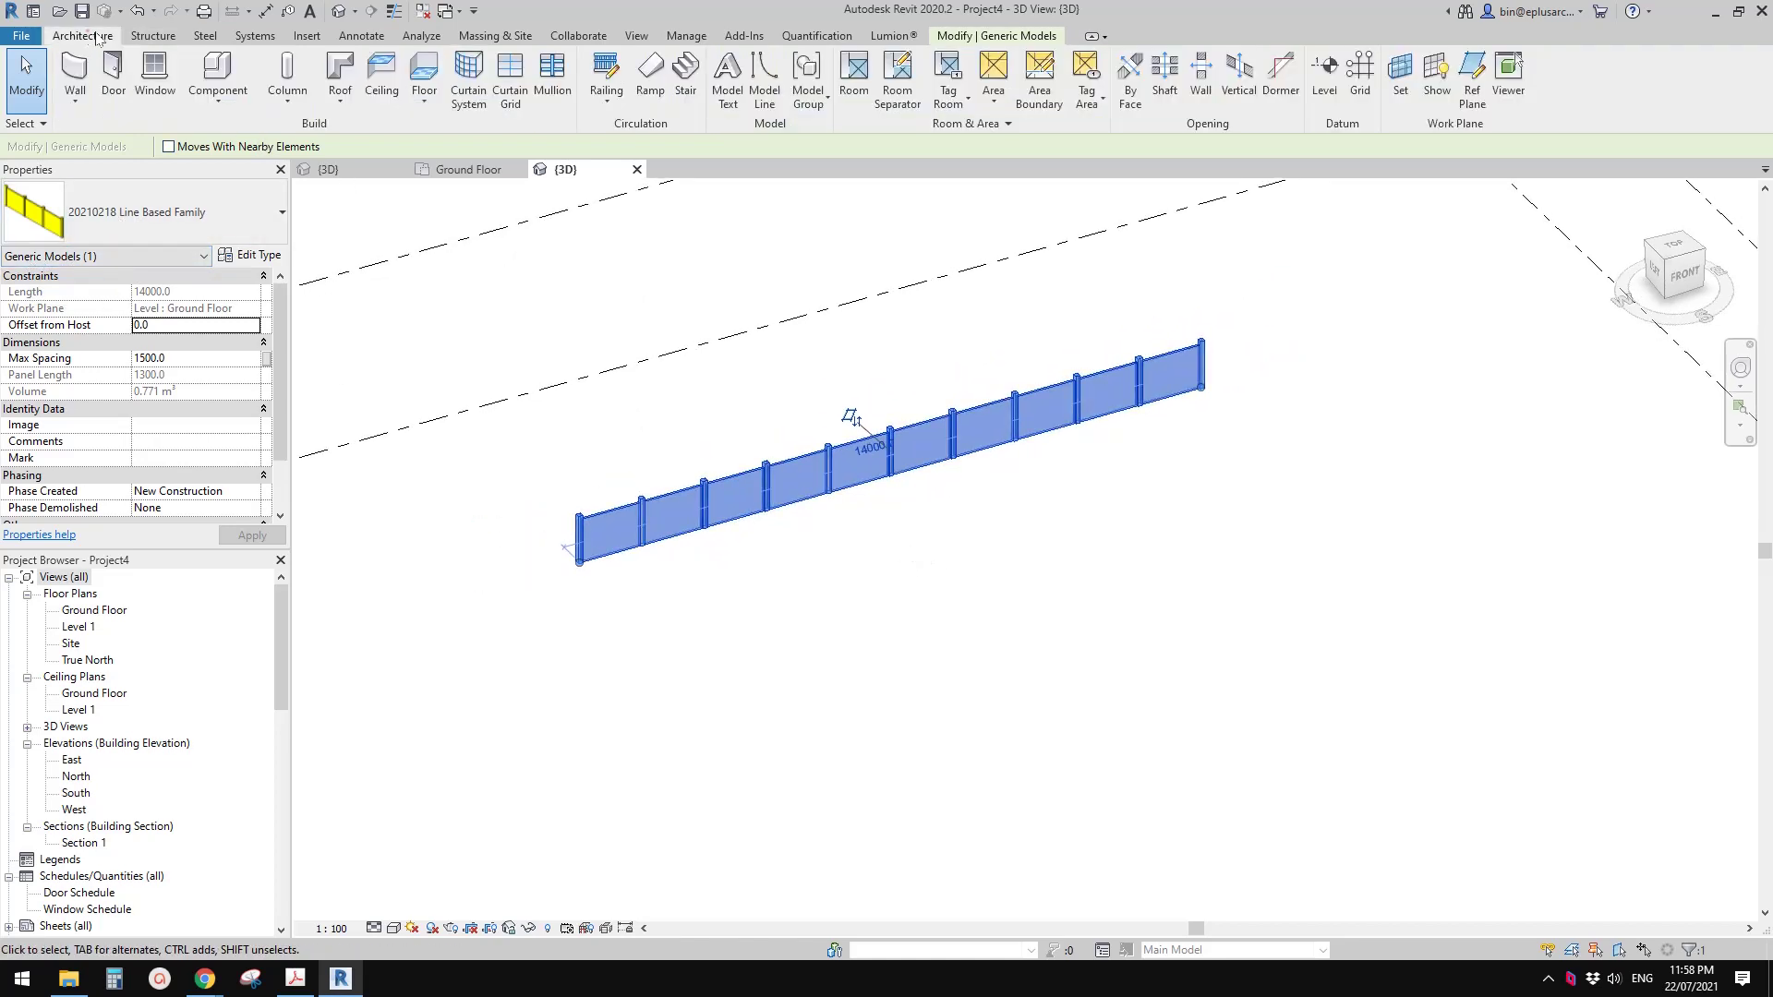
left_click(434, 78)
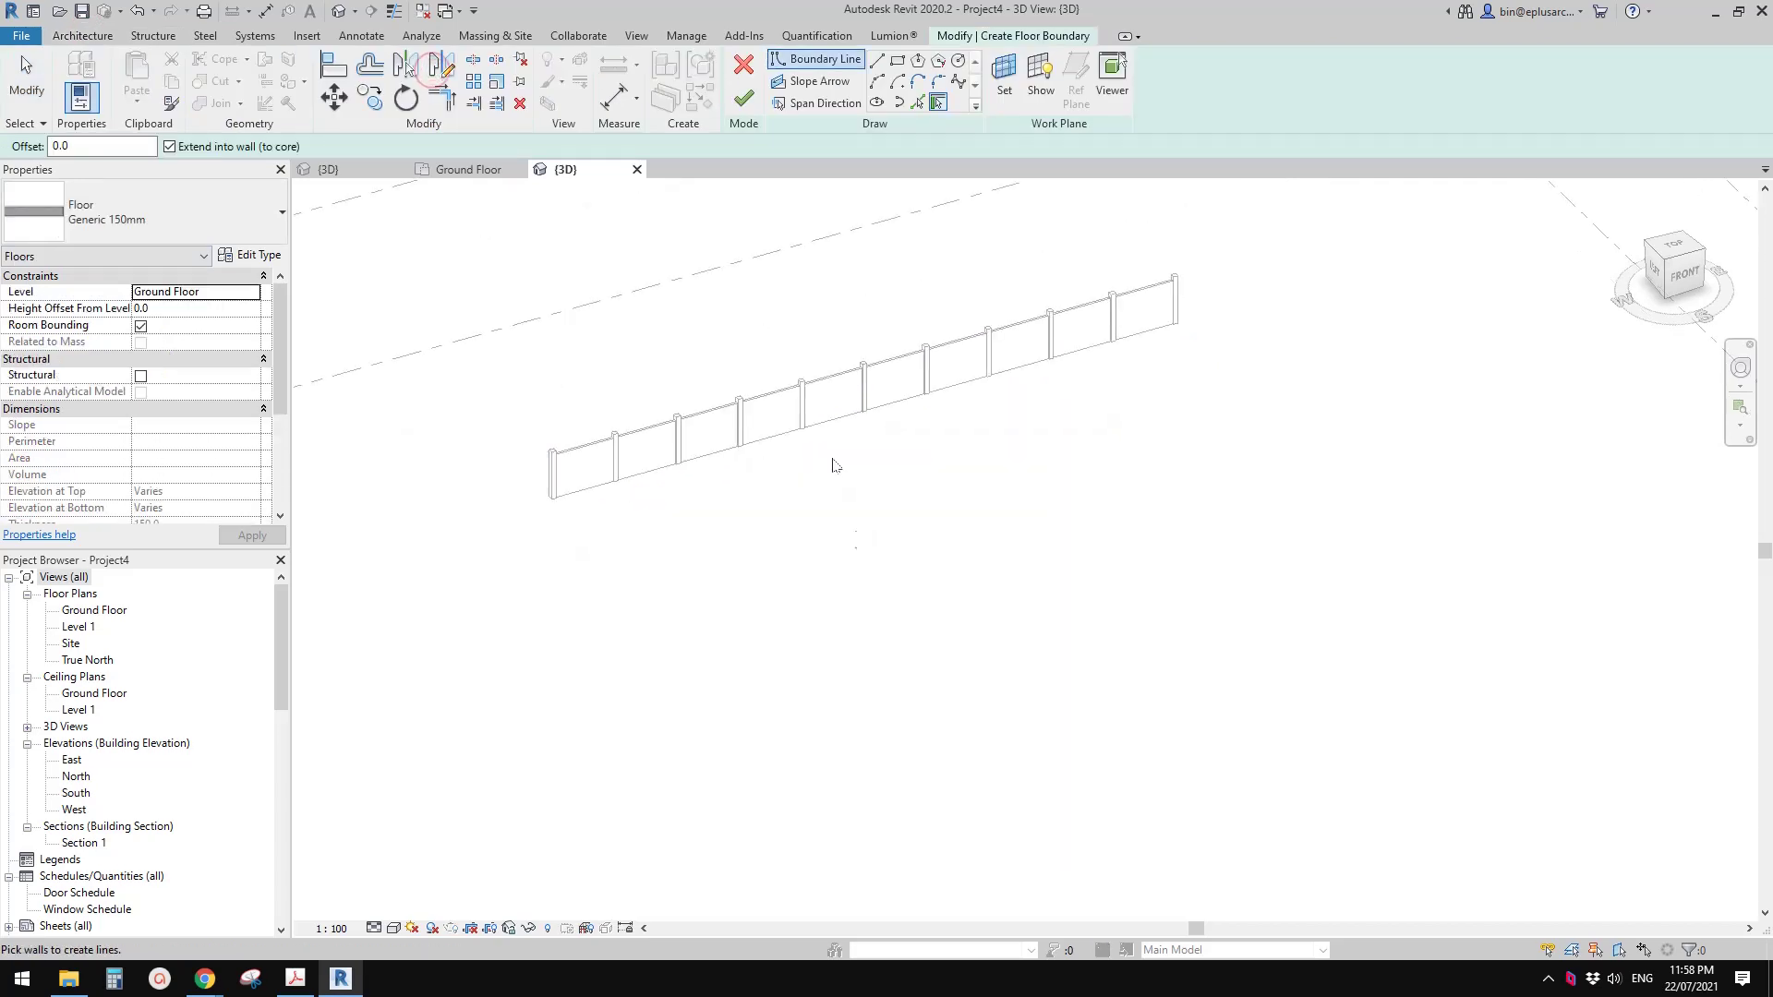
left_click(673, 527)
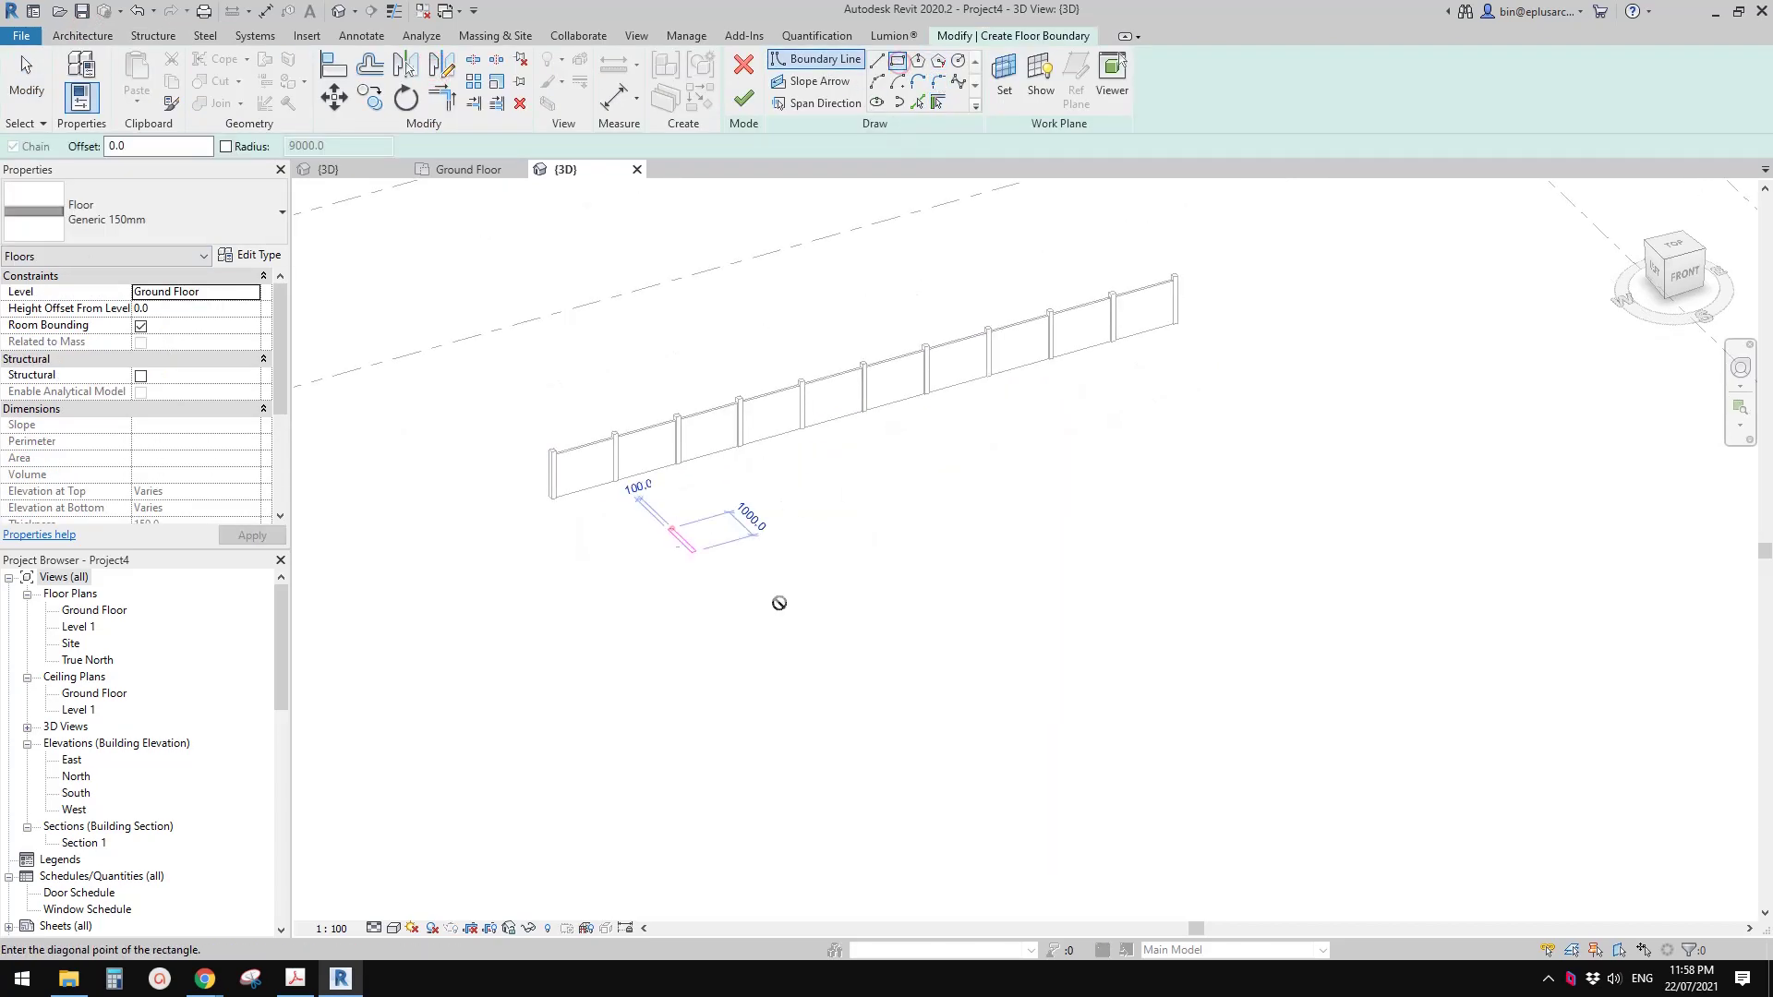
left_click(1191, 548)
scroll(956, 504, "down", 1)
middle_click_drag(956, 504, 952, 494)
left_click(746, 99)
middle_click_drag(1069, 564, 966, 543)
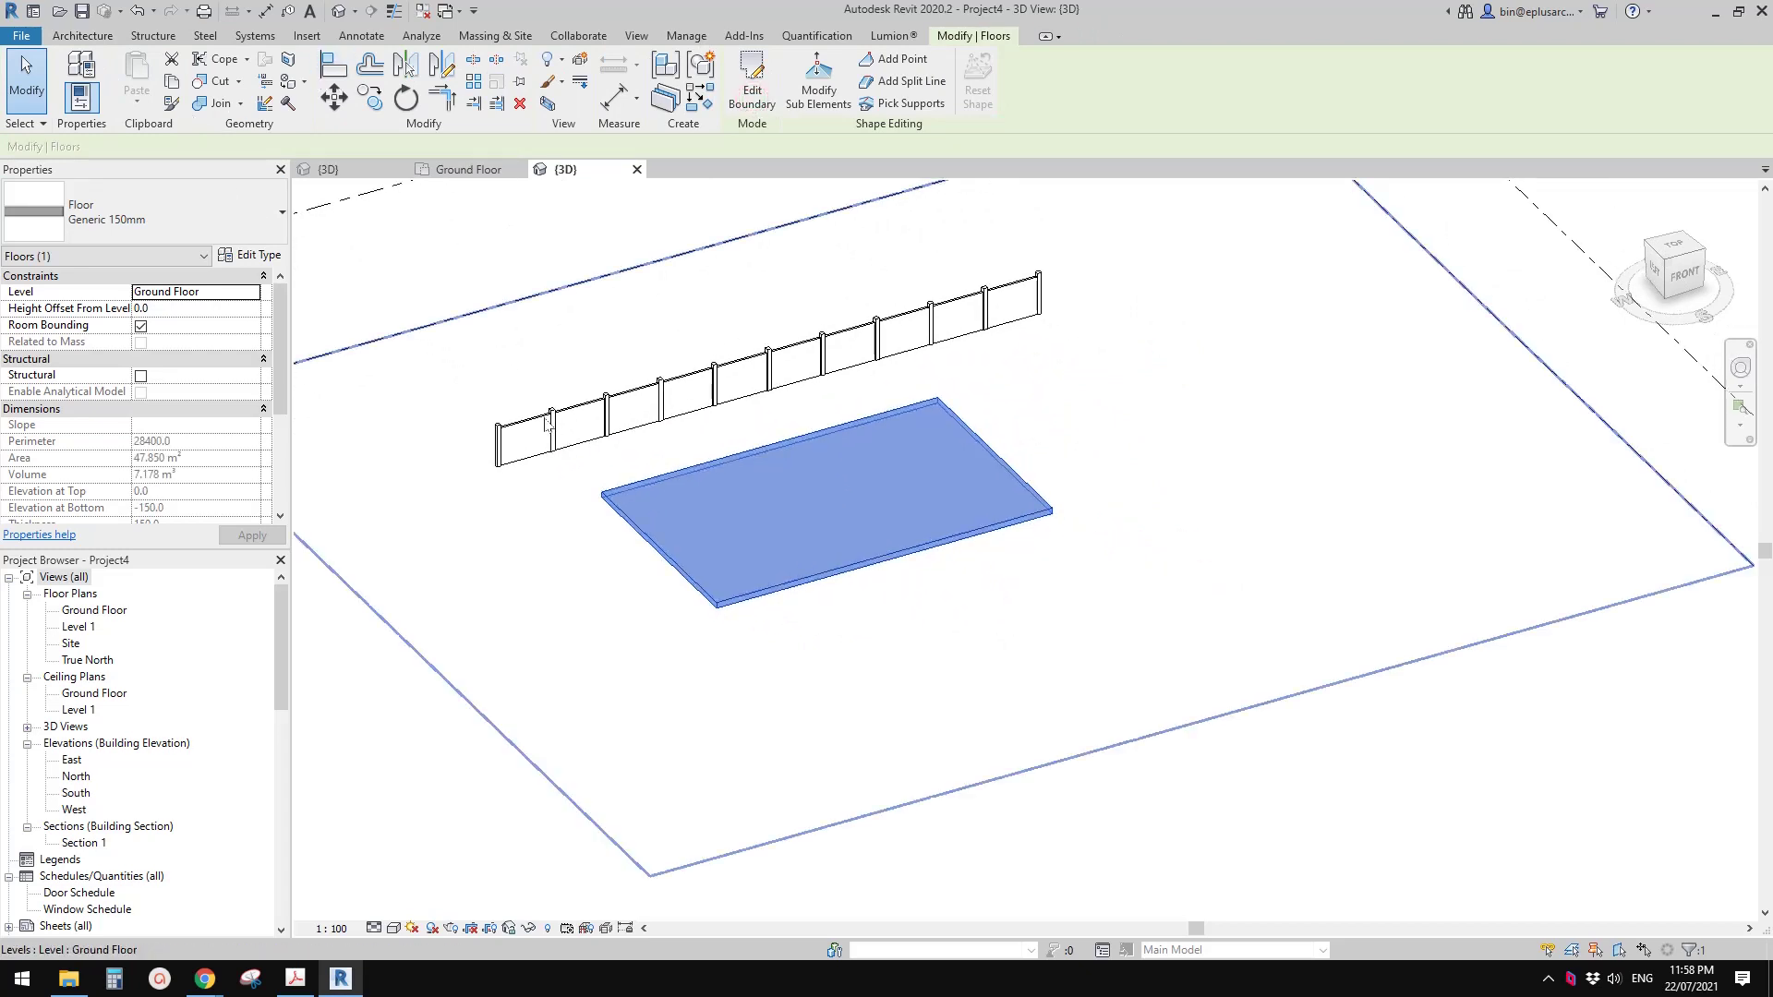
Step: Draw a 10000 mm Double brick - 270 wall in front of the floor using WA
key("w")
key("a")
left_click(783, 712)
type("10000")
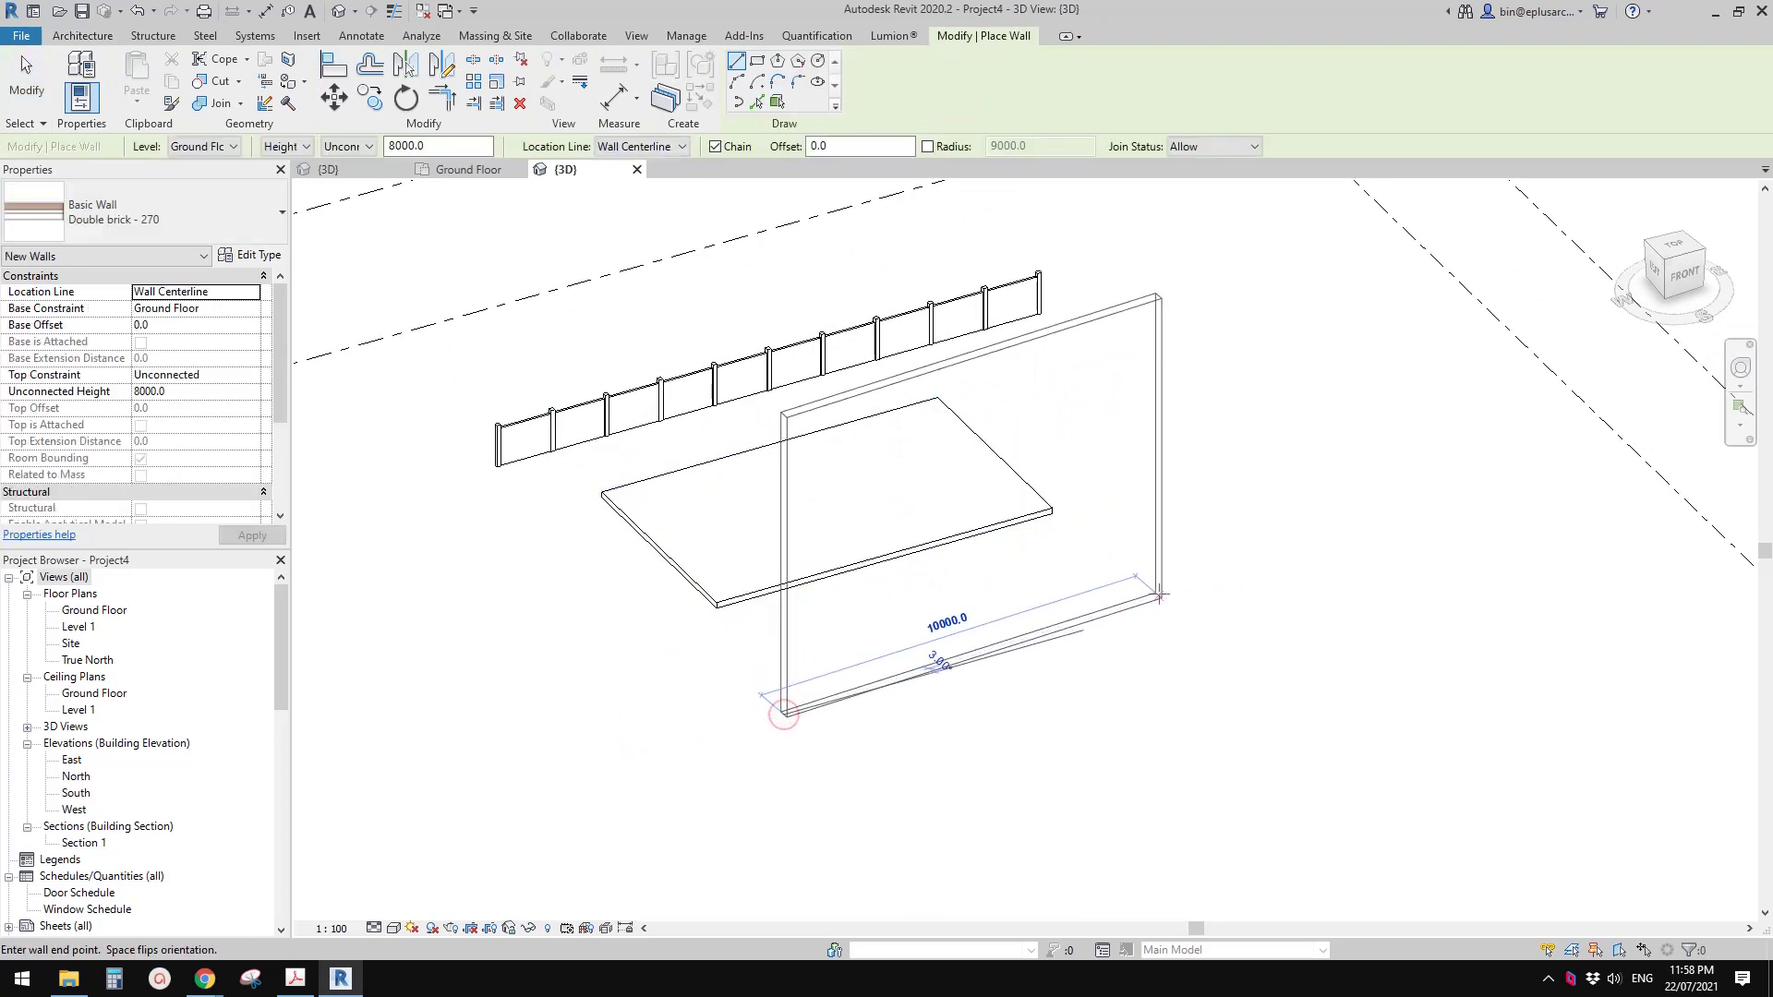
key("Return")
key("Escape")
key("Escape")
left_click(642, 399)
middle_click_drag(706, 480, 791, 503, "shift")
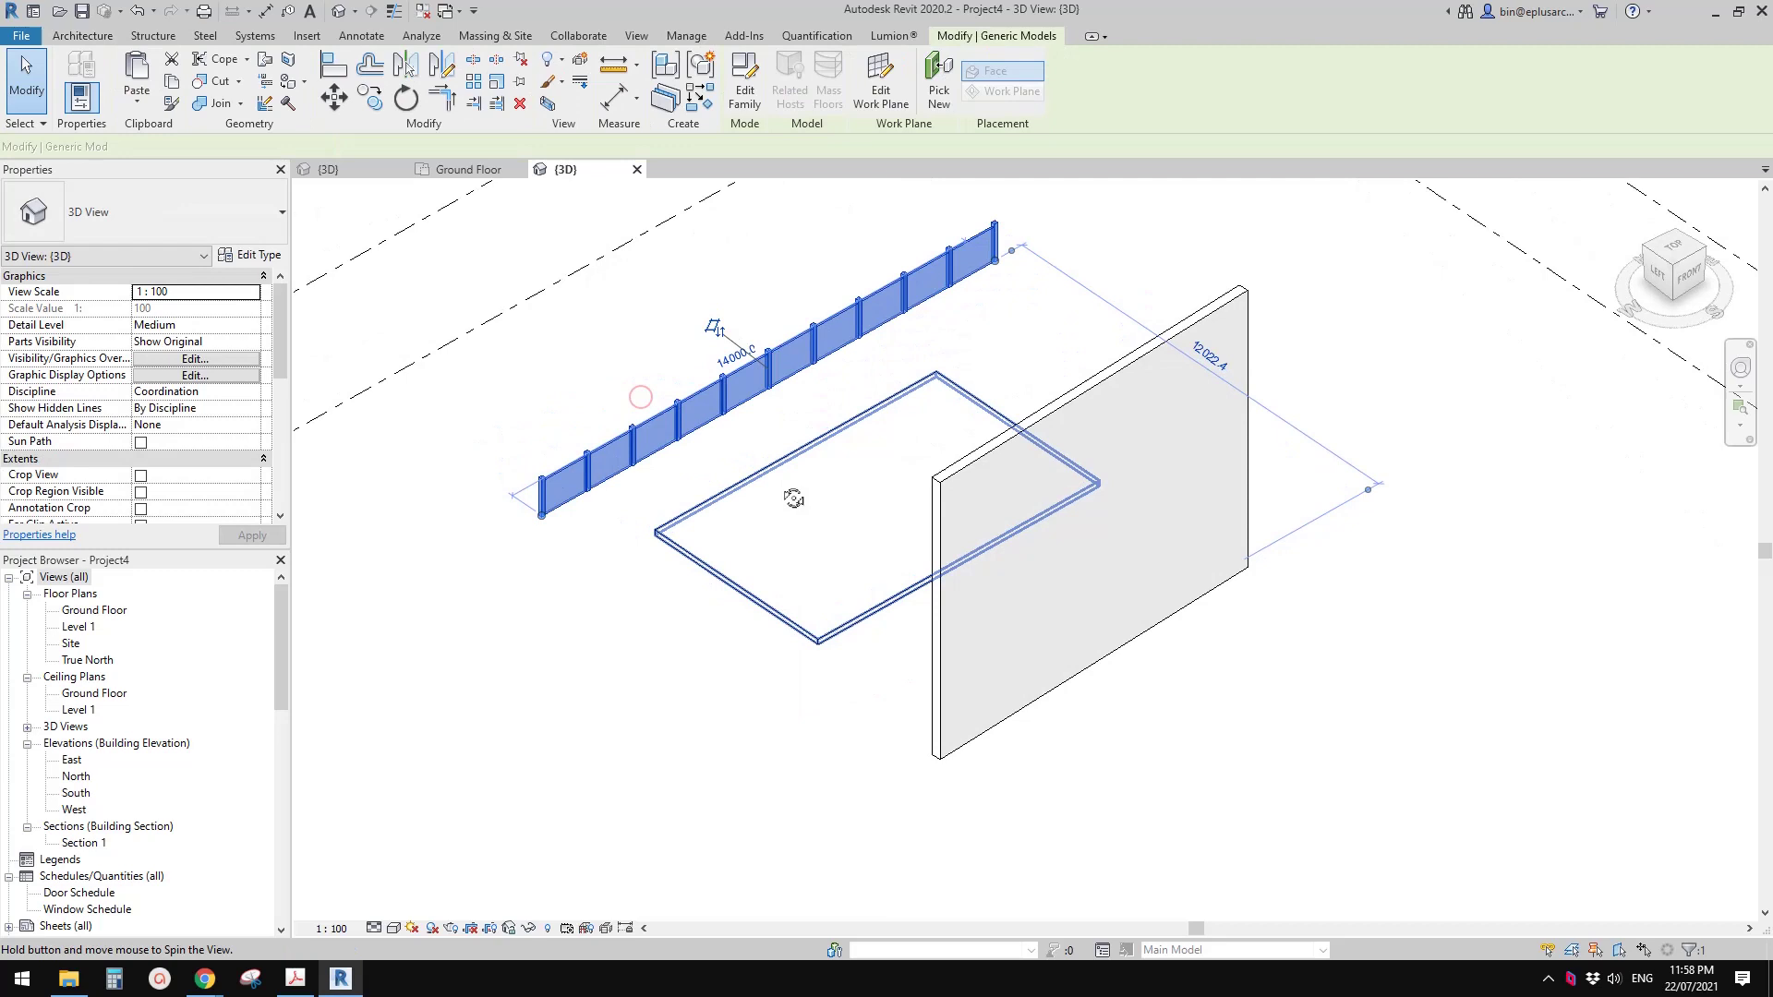
Step: Start another fence of the same type with CS, hosted on faces, and place a short run on the floor
middle_click_drag(818, 364, 809, 378)
key("c")
key("s")
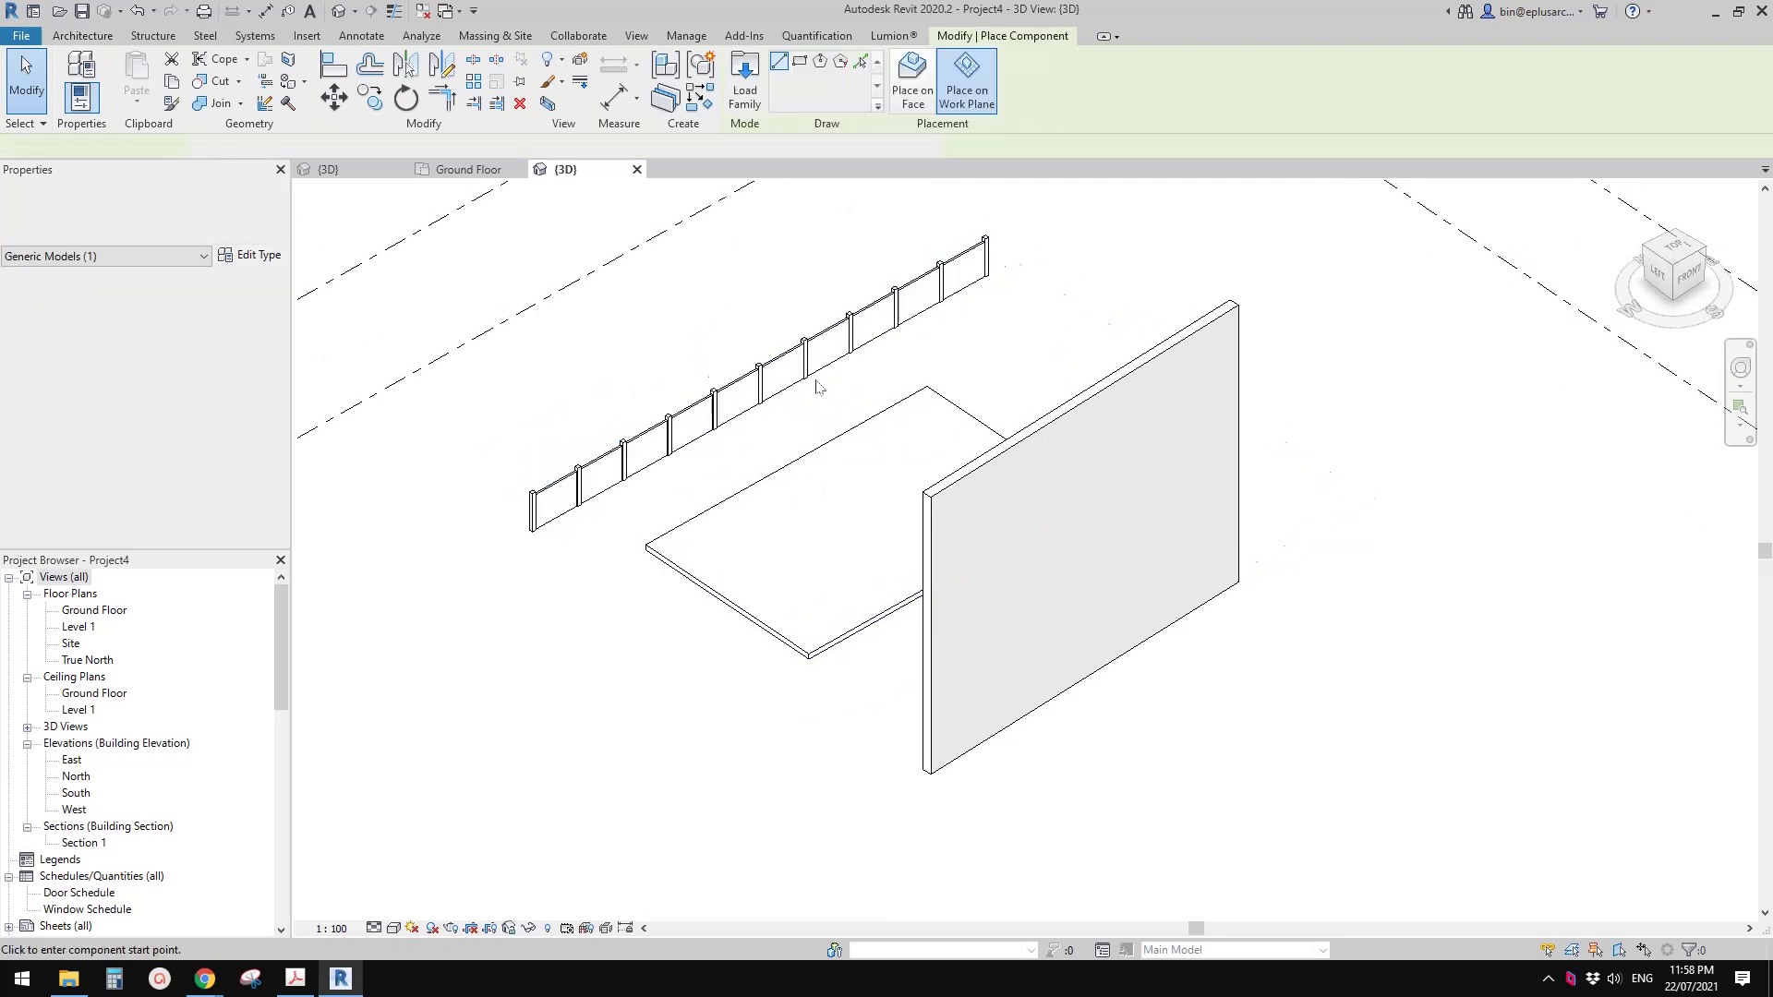
scroll(802, 438, "up", 1)
middle_click_drag(802, 441, 796, 435)
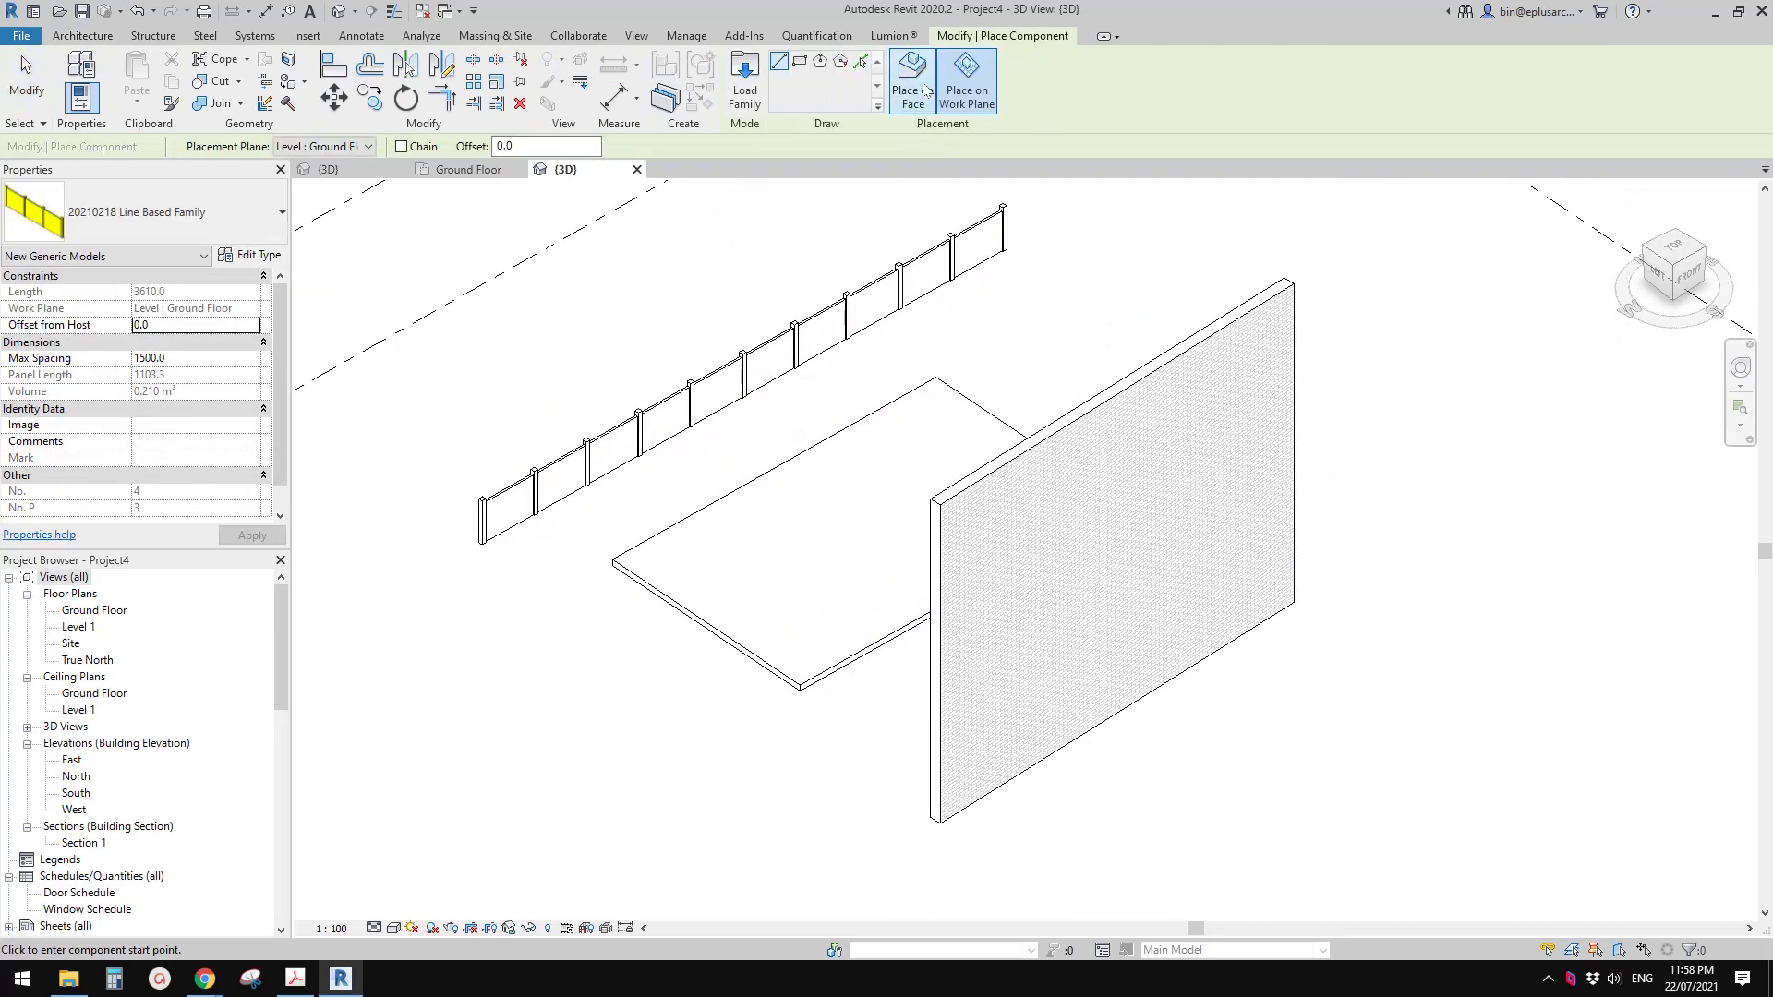
left_click(923, 89)
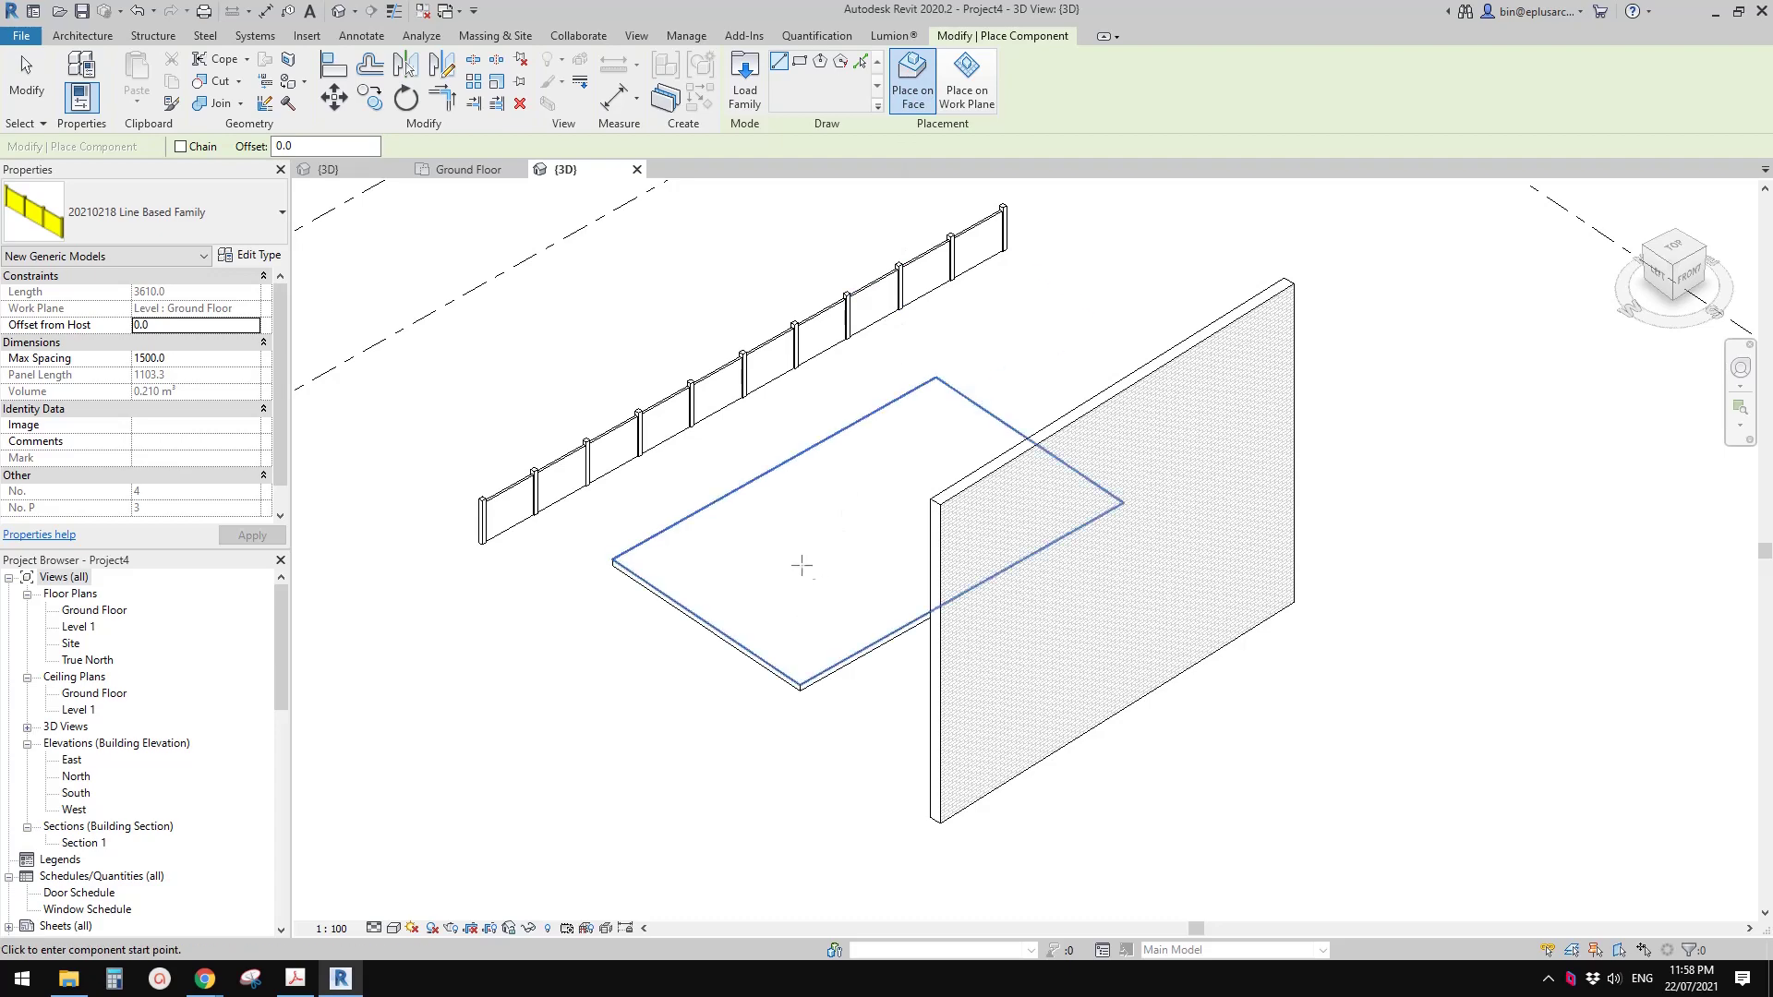
scroll(802, 566, "up", 2)
left_click(907, 475)
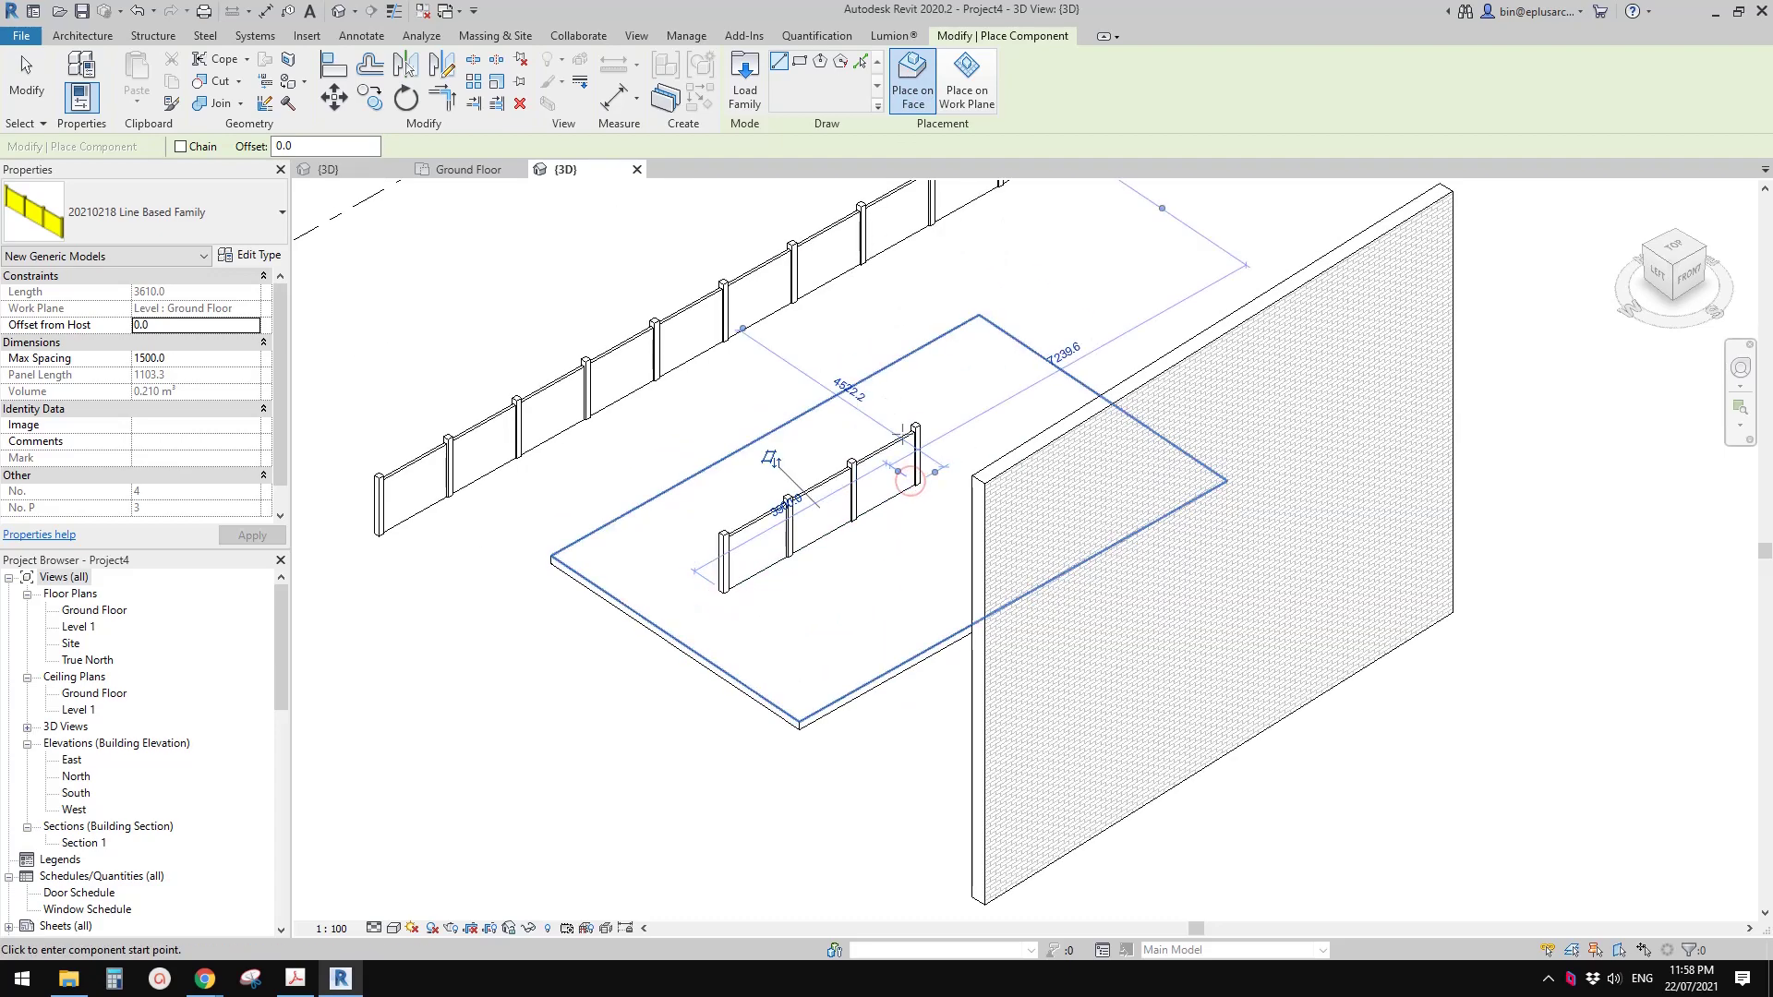
Step: Place a fence run flat on the brick wall face, ending along the wall edge
middle_click_drag(889, 540, 747, 484)
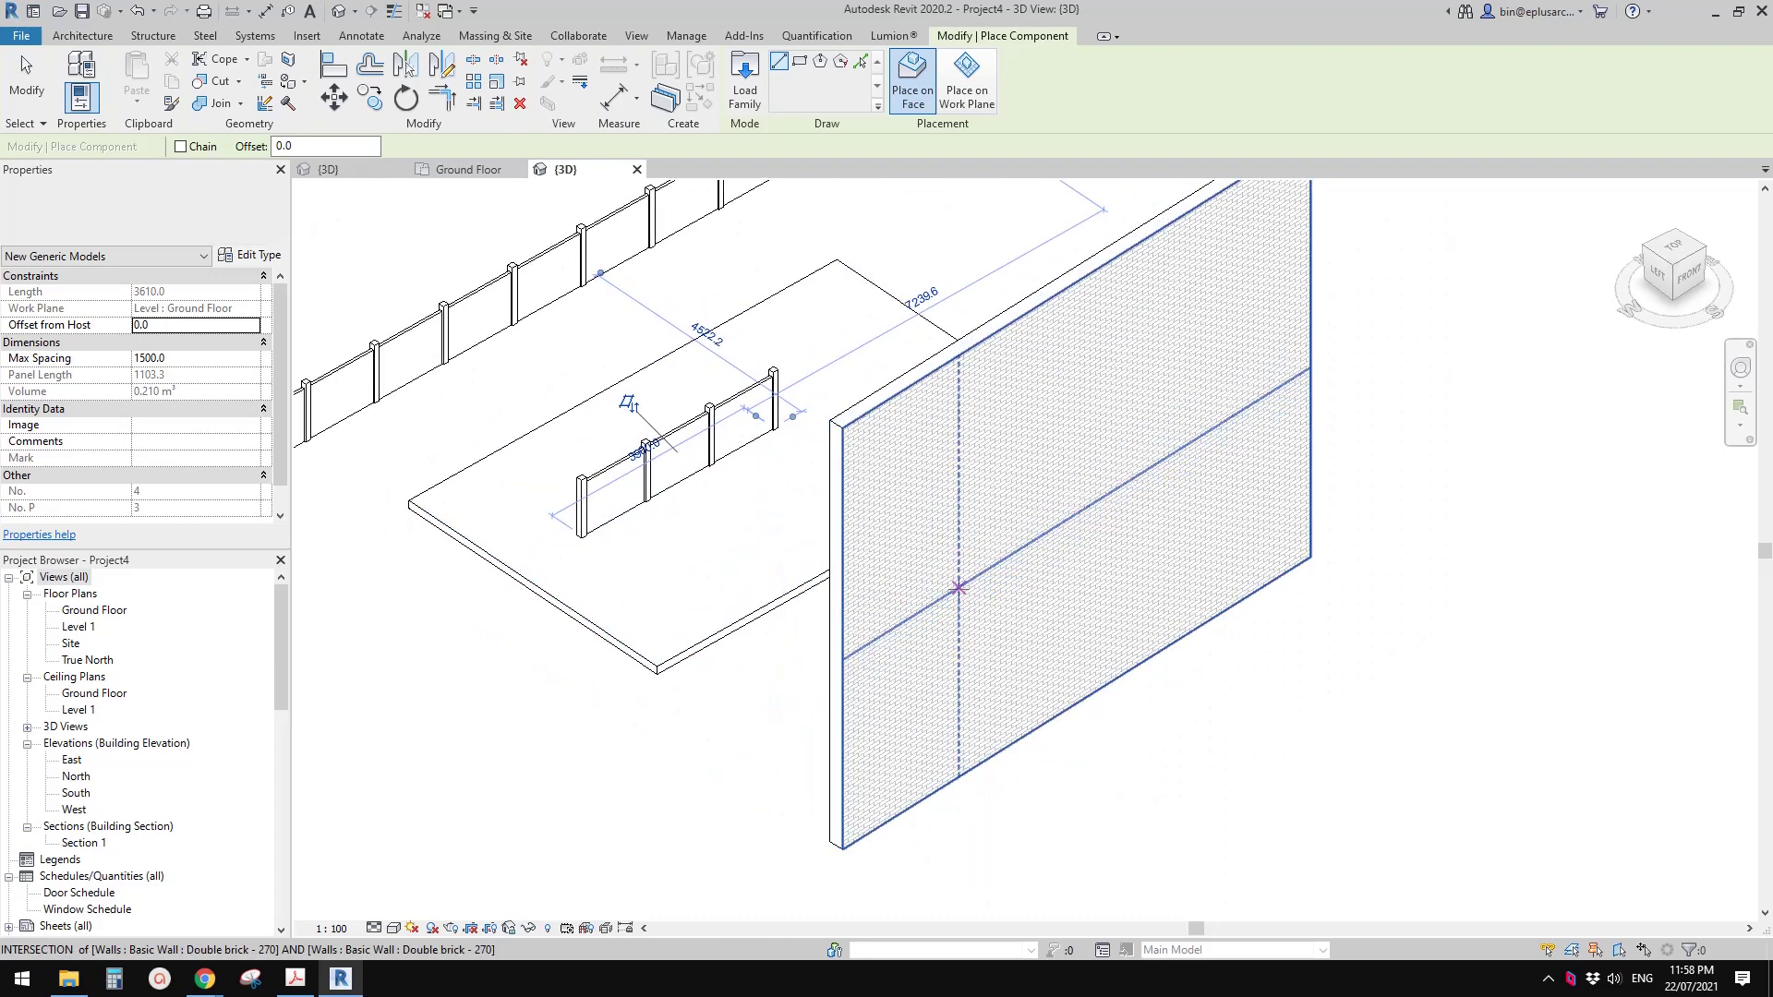
left_click(1015, 742)
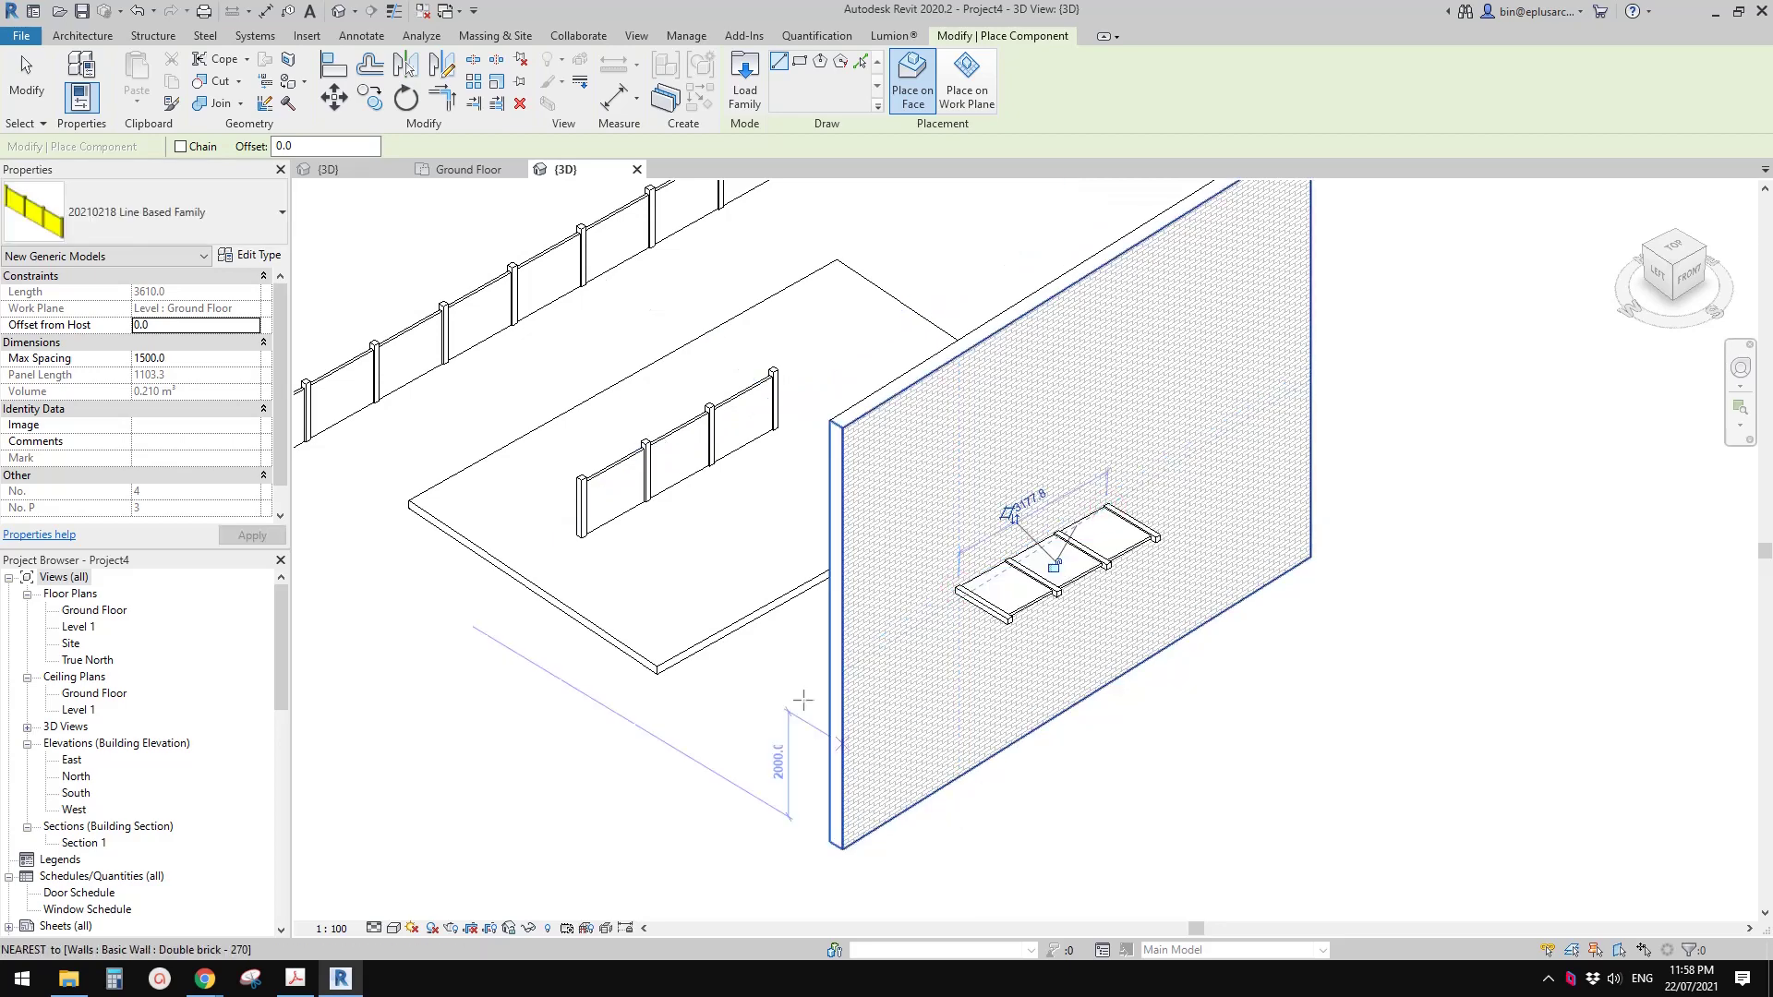
scroll(836, 584, "up", 4)
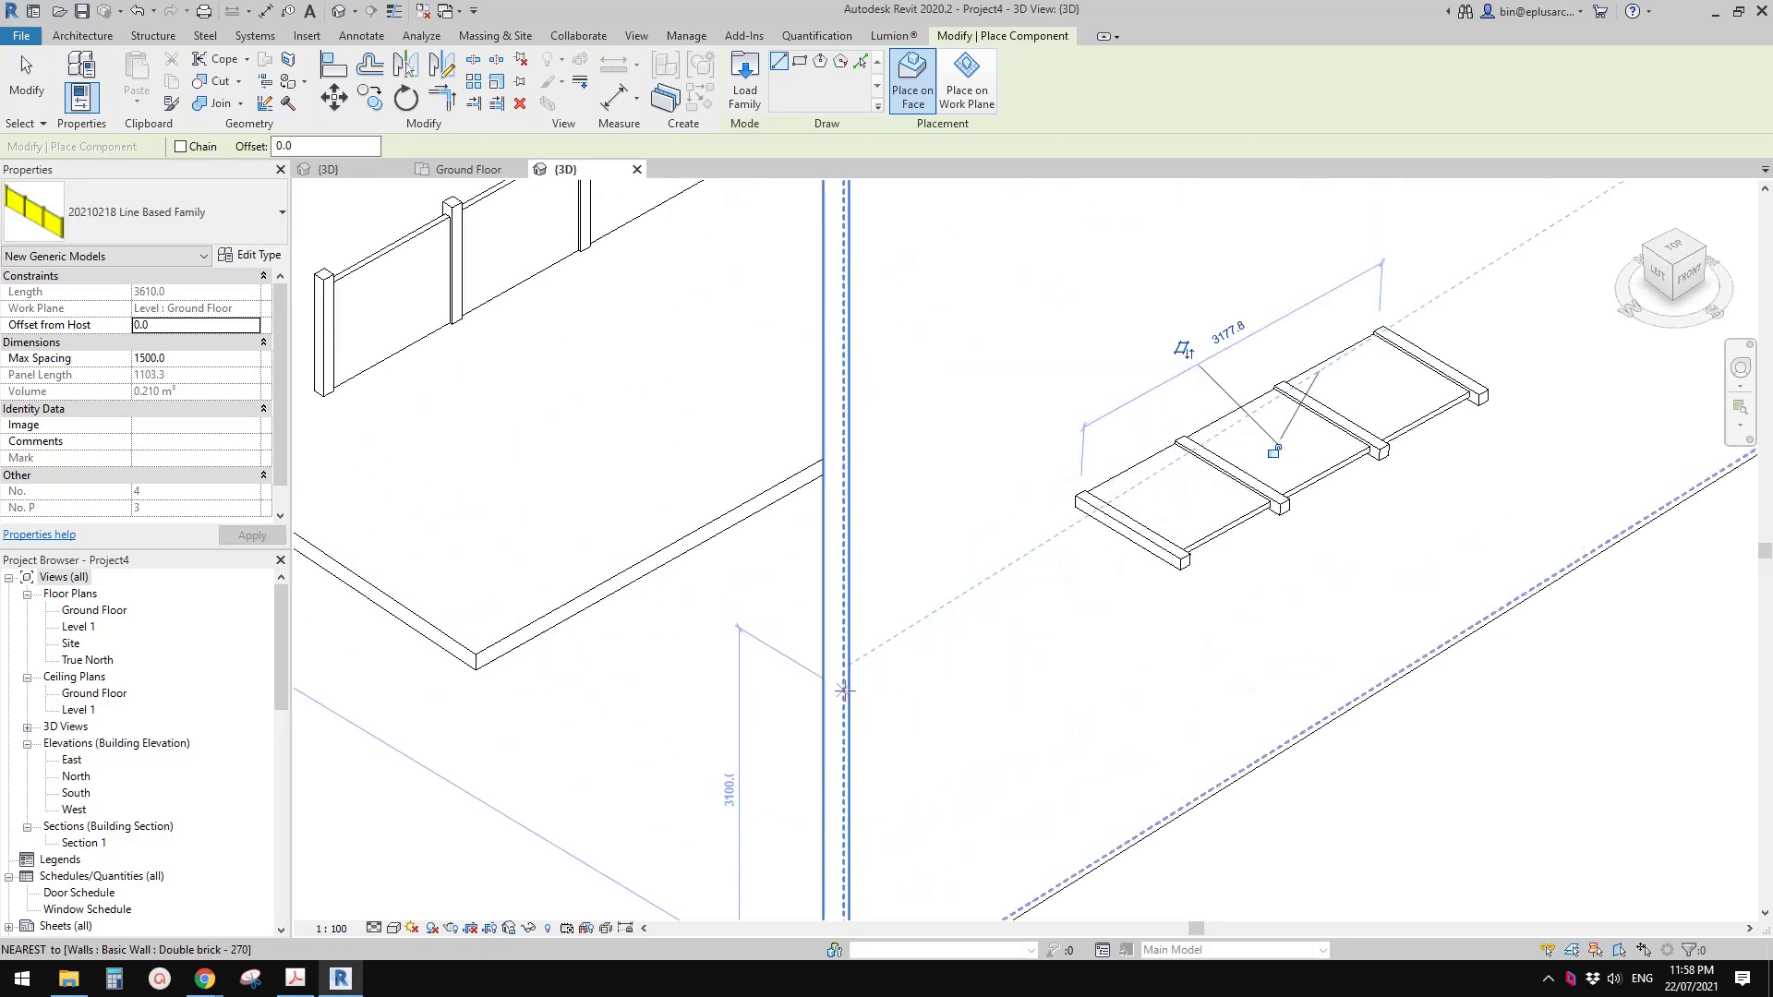
left_click(832, 446)
scroll(834, 591, "down", 4)
Step: Orbit beneath the model and add another fence run on the floor, then end placement
middle_click_drag(834, 591, 888, 528, "shift")
middle_click_drag(774, 851, 789, 559)
scroll(777, 673, "up", 4)
left_click(644, 528)
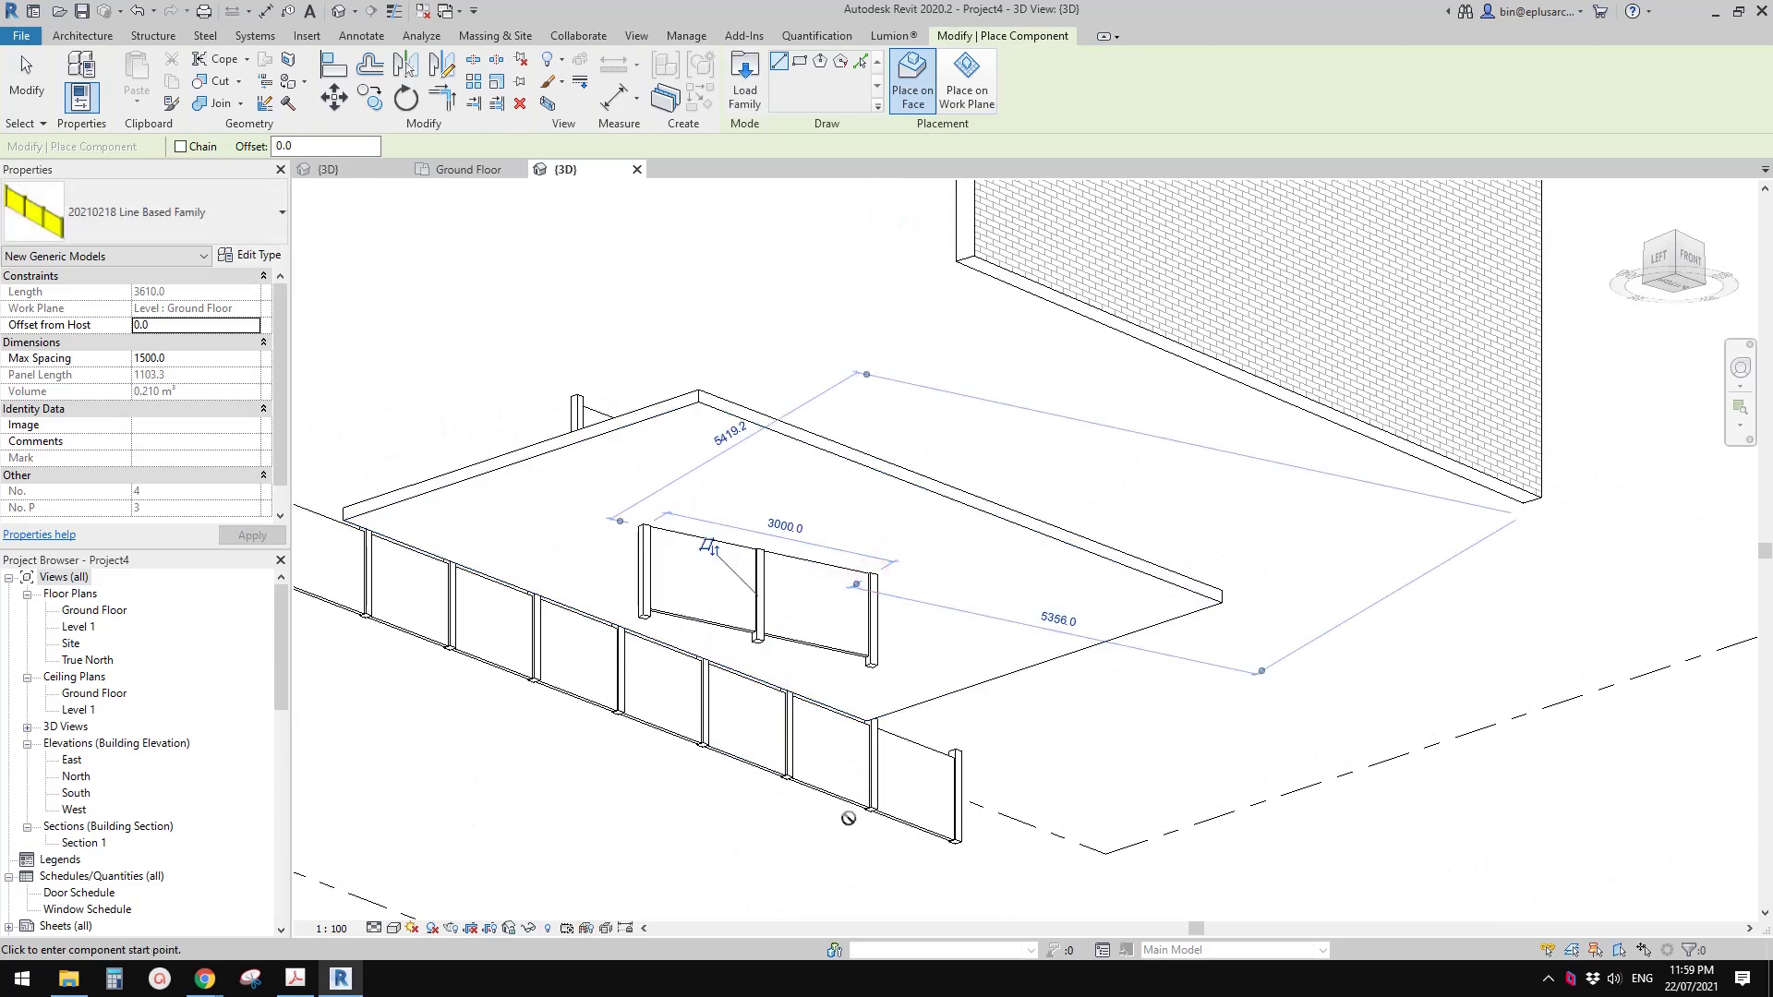
scroll(819, 657, "down", 4)
middle_click_drag(835, 656, 860, 754, "shift")
key("Escape")
key("Escape")
Step: Select the fence hosted on the wall to inspect it, then clear the selection
scroll(872, 471, "up", 2)
middle_click_drag(875, 489, 890, 600, "shift")
left_click(1005, 361)
left_click(1007, 363)
middle_click_drag(1007, 363, 1011, 517, "shift")
scroll(877, 607, "down", 2)
key("Escape")
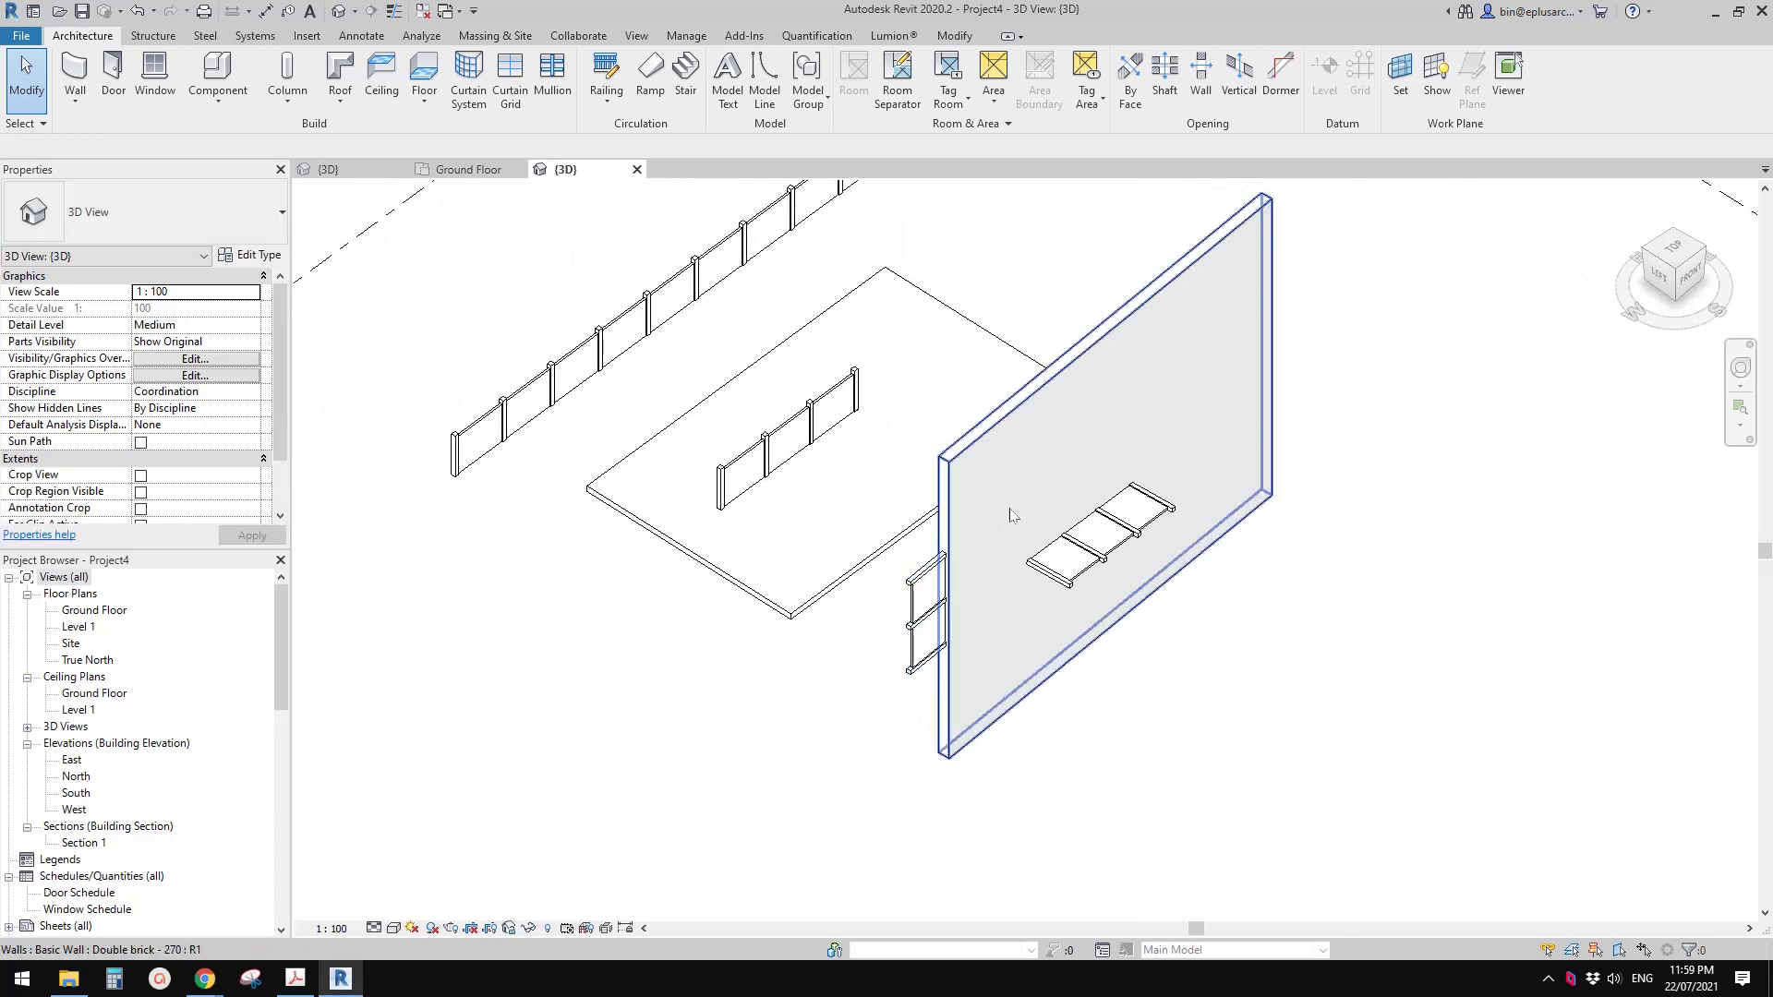
Step: Edit the floor boundary and make one edge slope-defining at 4.76°
left_click(835, 514)
middle_click_drag(835, 515, 794, 545, "shift")
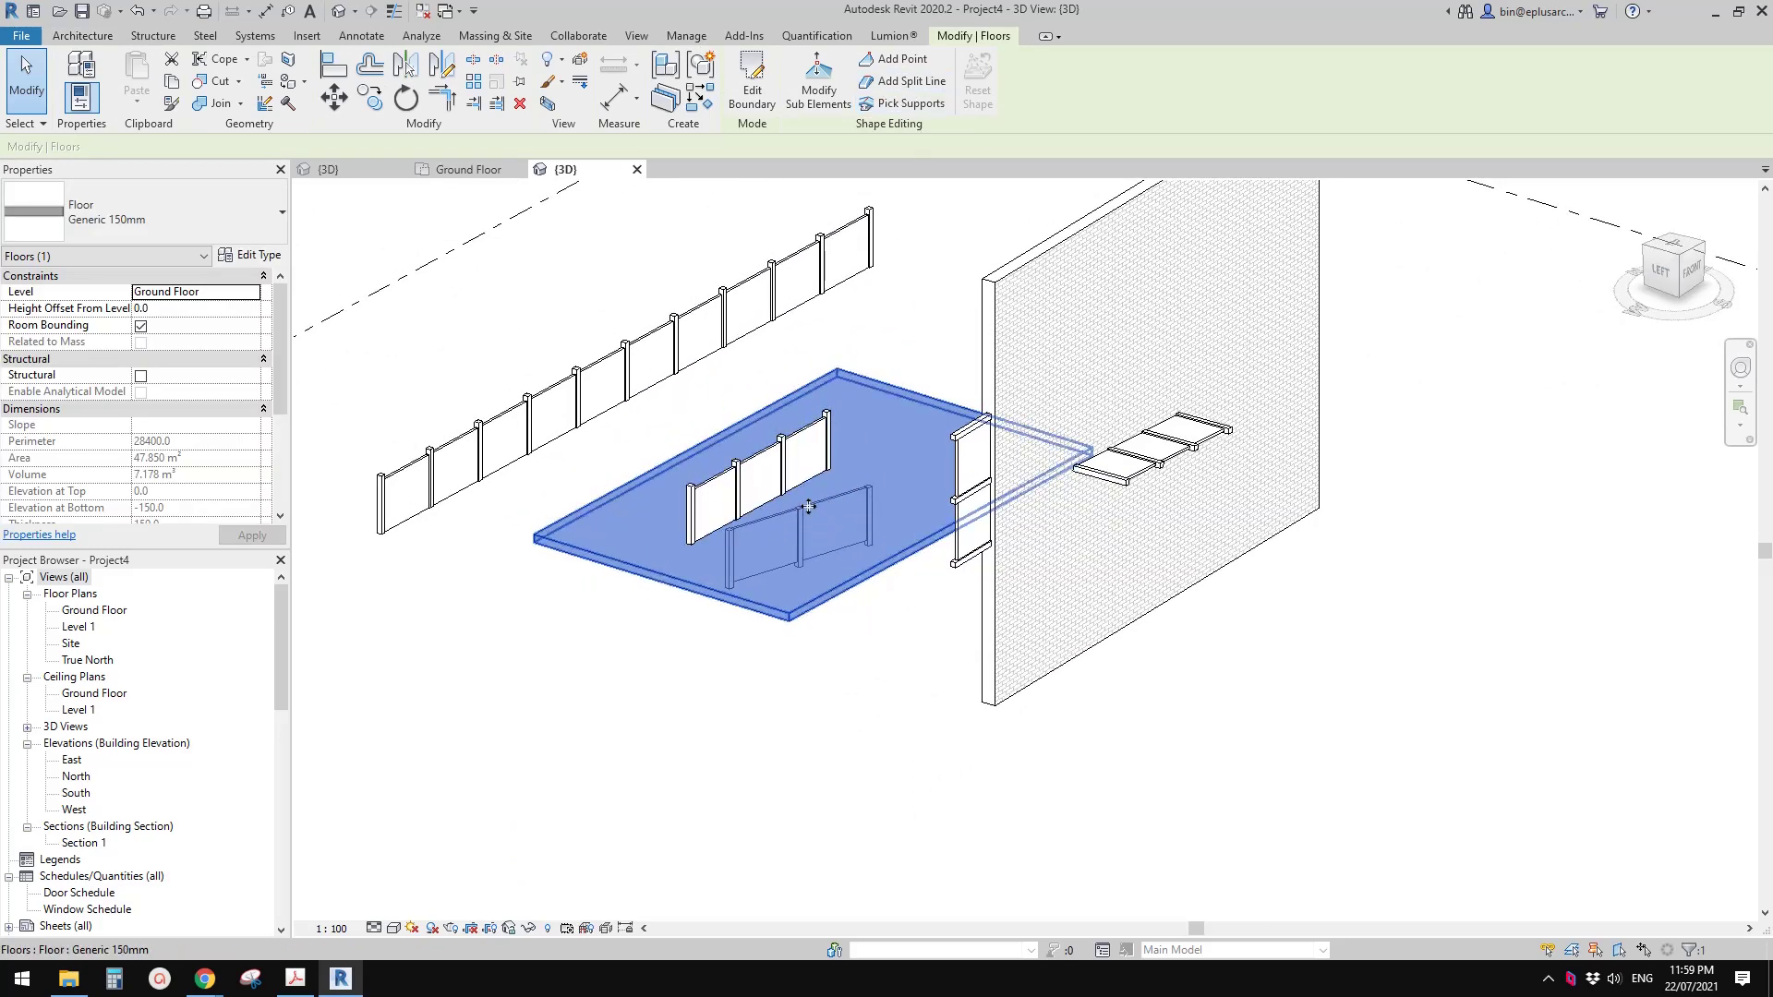
middle_click_drag(806, 489, 815, 634, "shift")
left_click(753, 80)
left_click(649, 621)
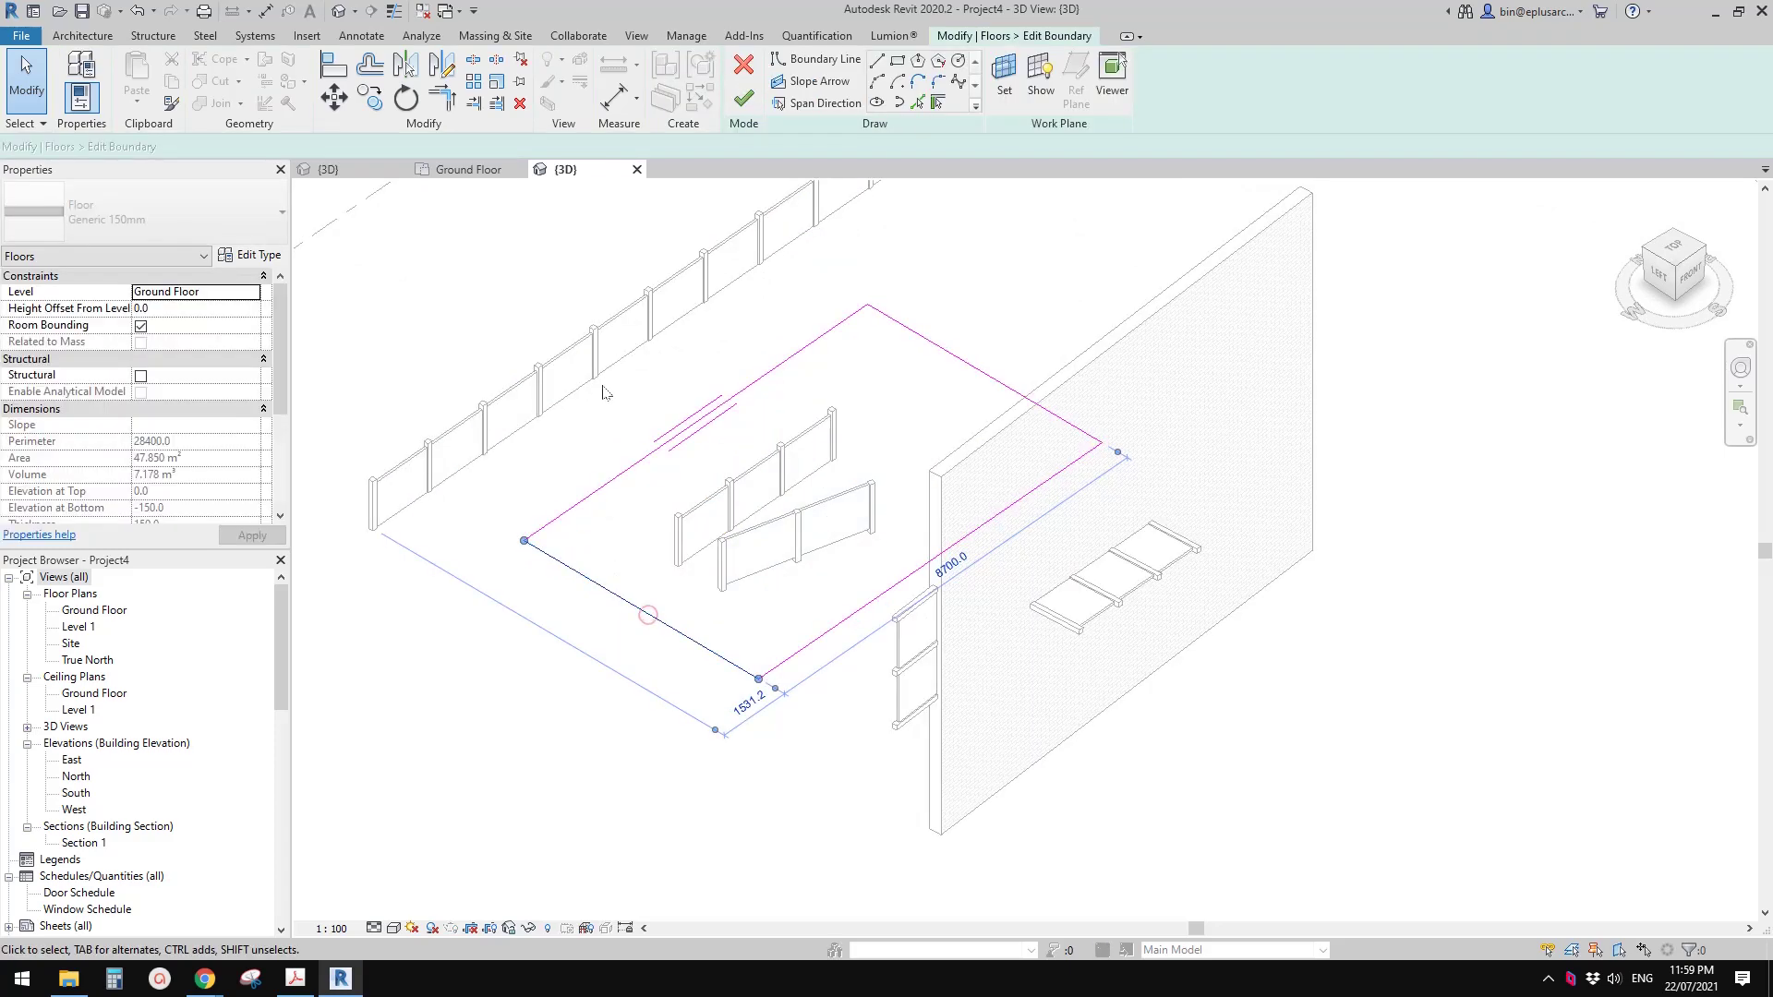
left_click(757, 107)
Step: Orbit to eye level and select both fence runs to confirm they follow the slope
middle_click_drag(845, 277, 883, 449, "shift")
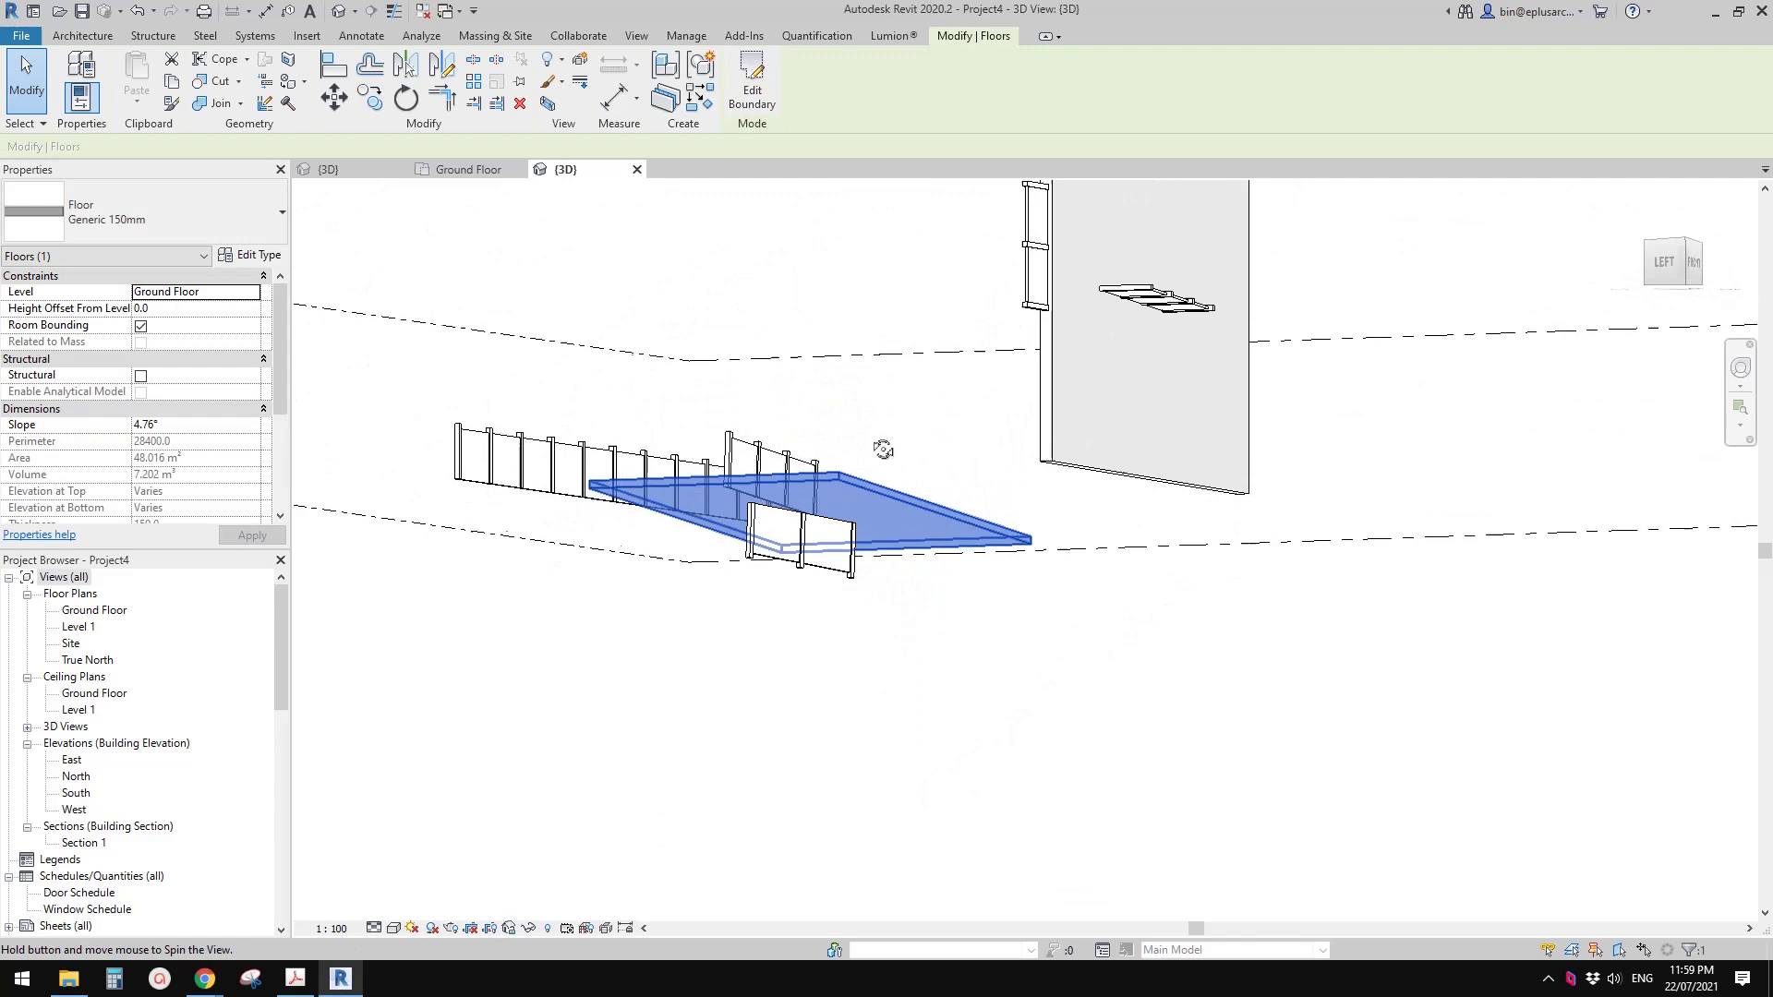
left_click(883, 450)
middle_click_drag(815, 518, 808, 619, "shift")
left_click(782, 478)
left_click(812, 562)
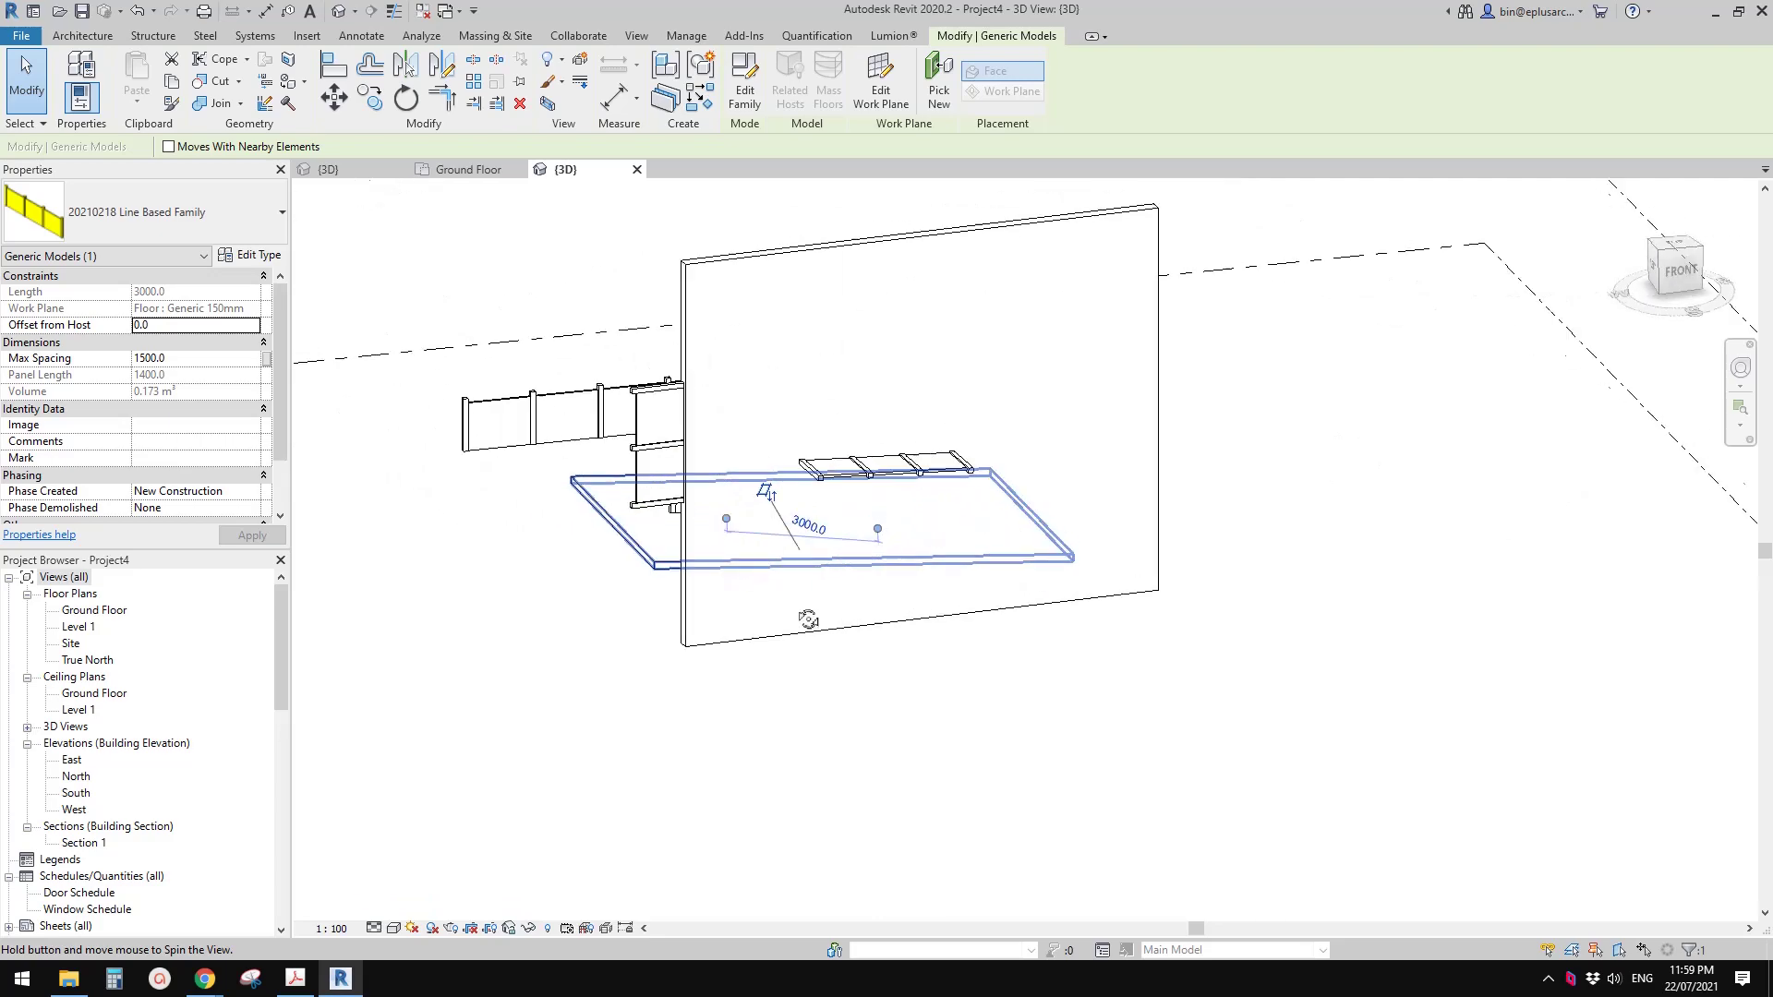
key("Escape")
scroll(804, 574, "down", 5)
middle_click_drag(871, 550, 822, 582, "shift")
scroll(883, 518, "up", 3)
scroll(884, 516, "down", 3)
middle_click_drag(883, 515, 567, 195, "shift")
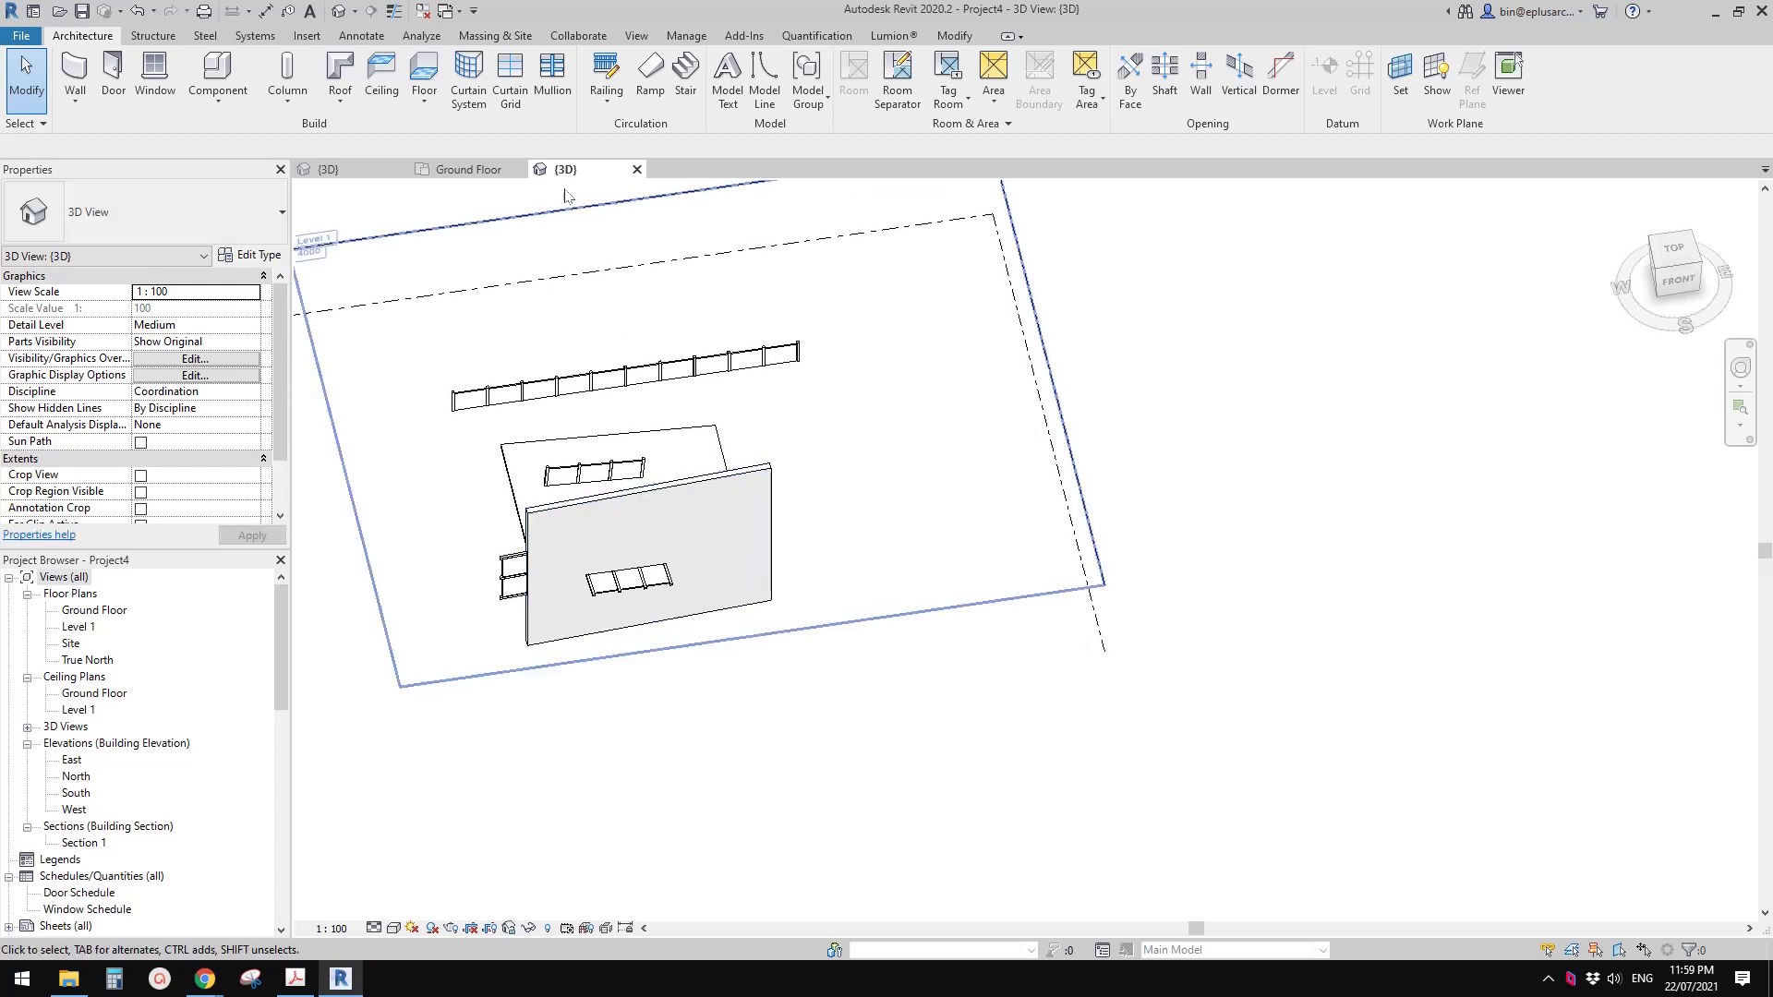
Step: Place 600mm Arial model text 'PLACEMENT' below the brick wall
left_click(729, 92)
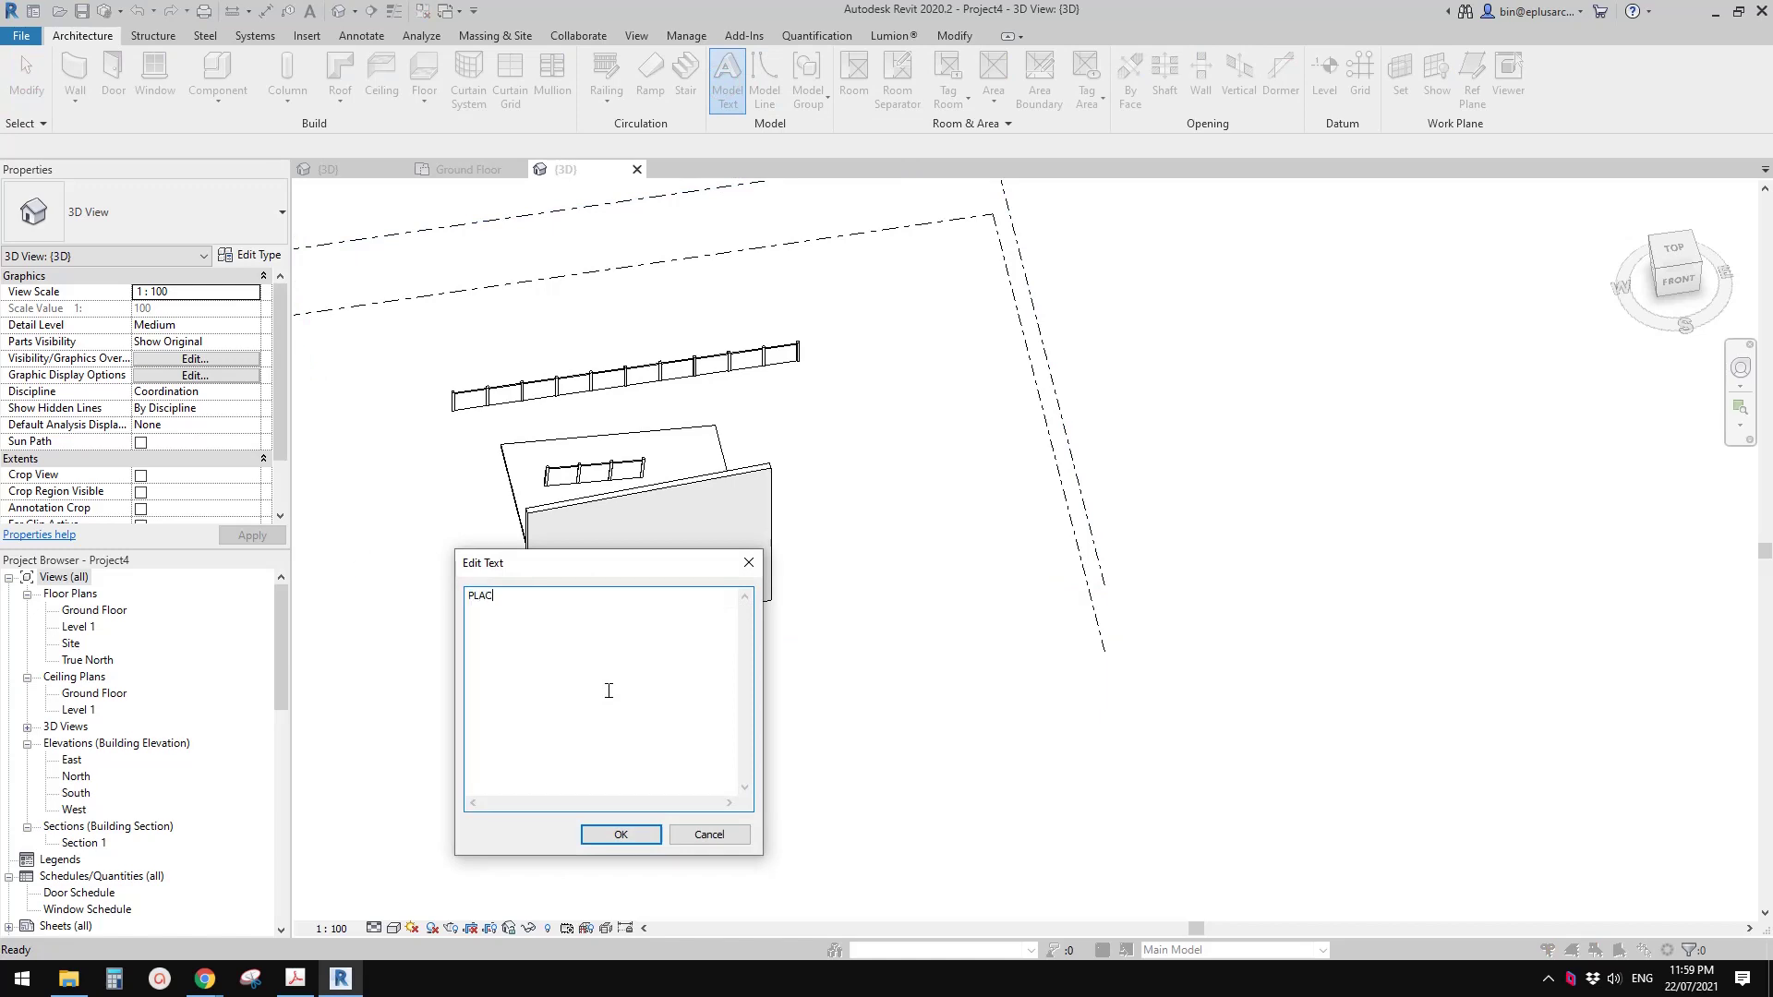
left_click(617, 834)
left_click(617, 678)
middle_click_drag(889, 592, 739, 590)
Step: Copy the PLACEMENT text and the long fence far to the right
left_click(501, 380, "ctrl")
middle_click_drag(570, 510, 563, 514)
key("c")
key("o")
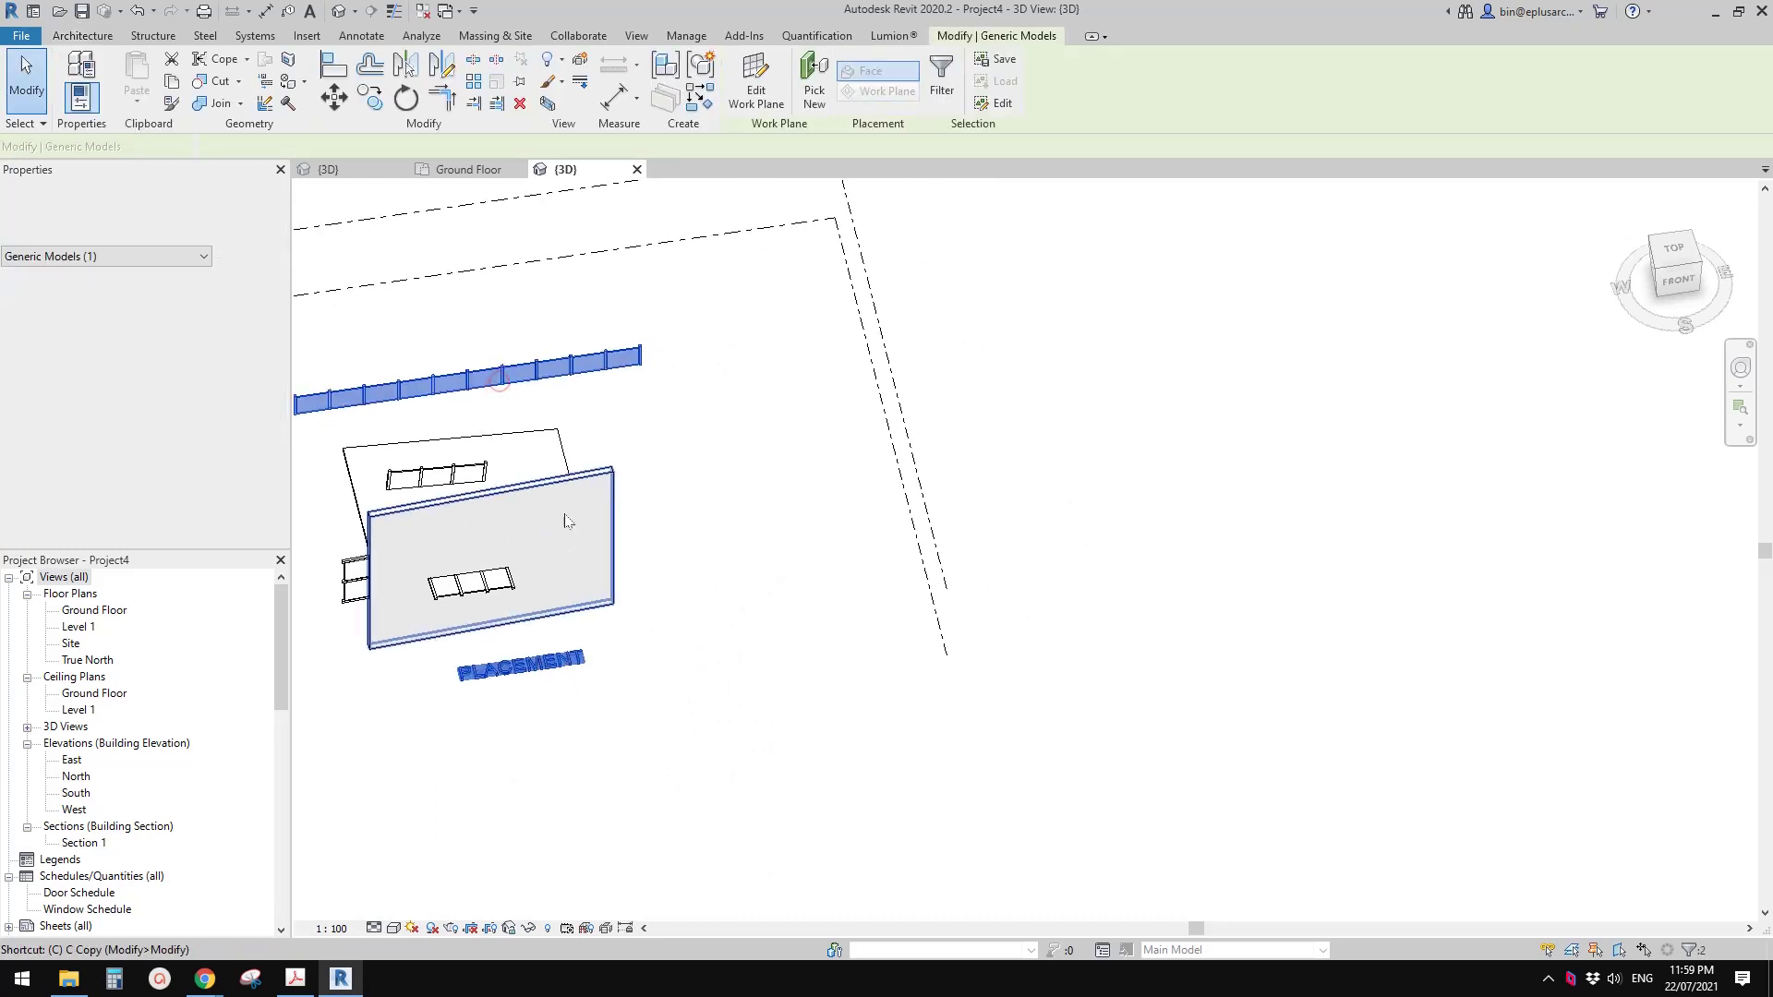
left_click(464, 499)
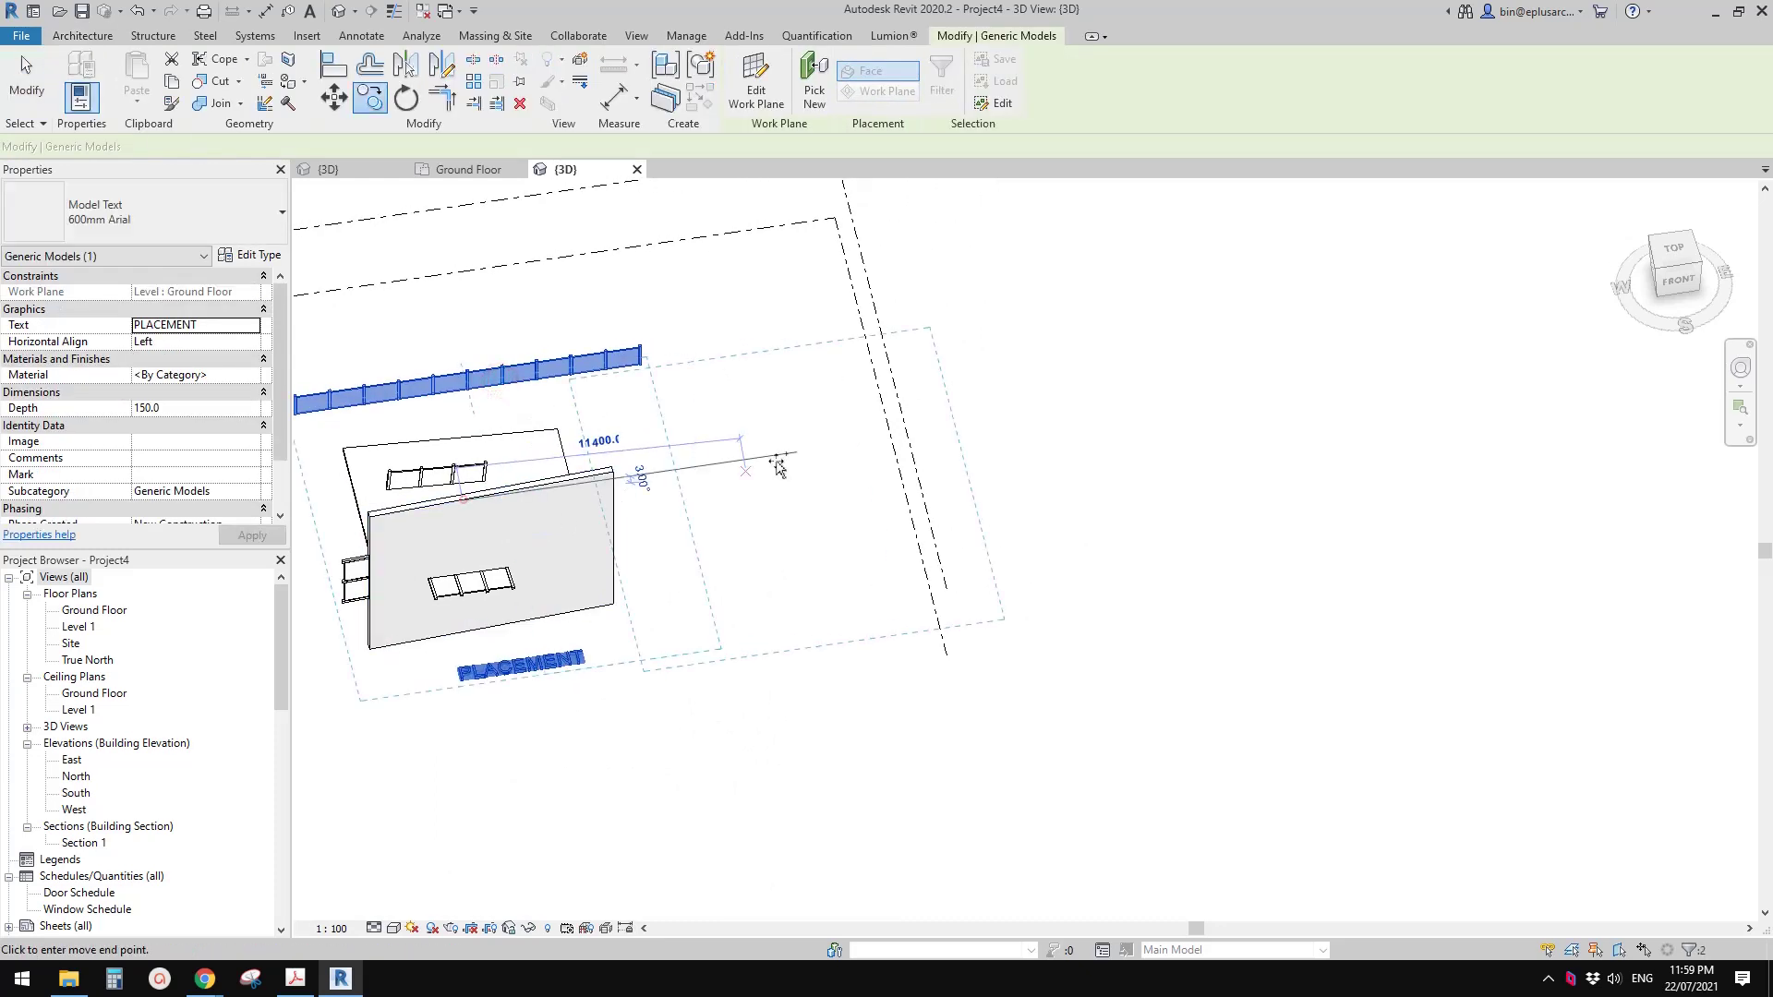
left_click(1096, 392)
middle_click_drag(1096, 391, 875, 495)
key("Escape")
left_click(878, 374)
scroll(878, 374, "up", 4)
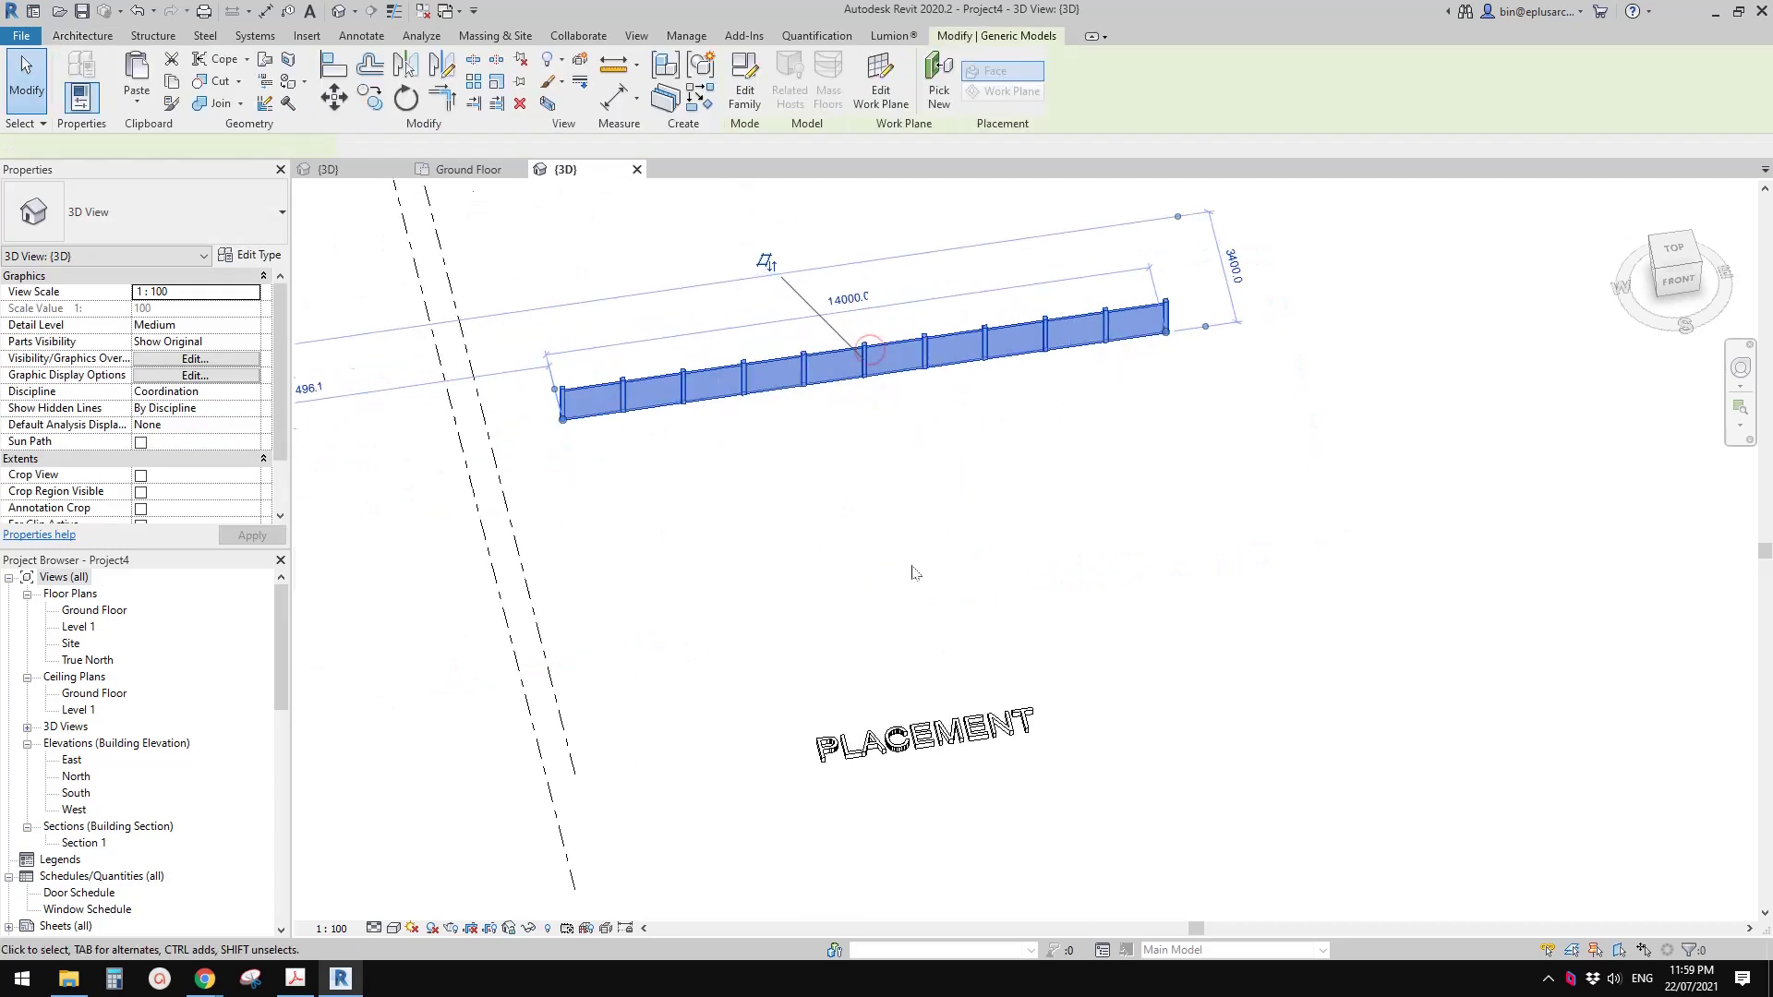
Step: Change the copied model text from PLACEMENT to SPLIT
left_click(941, 515)
scroll(923, 540, "up", 1)
double_click(914, 557)
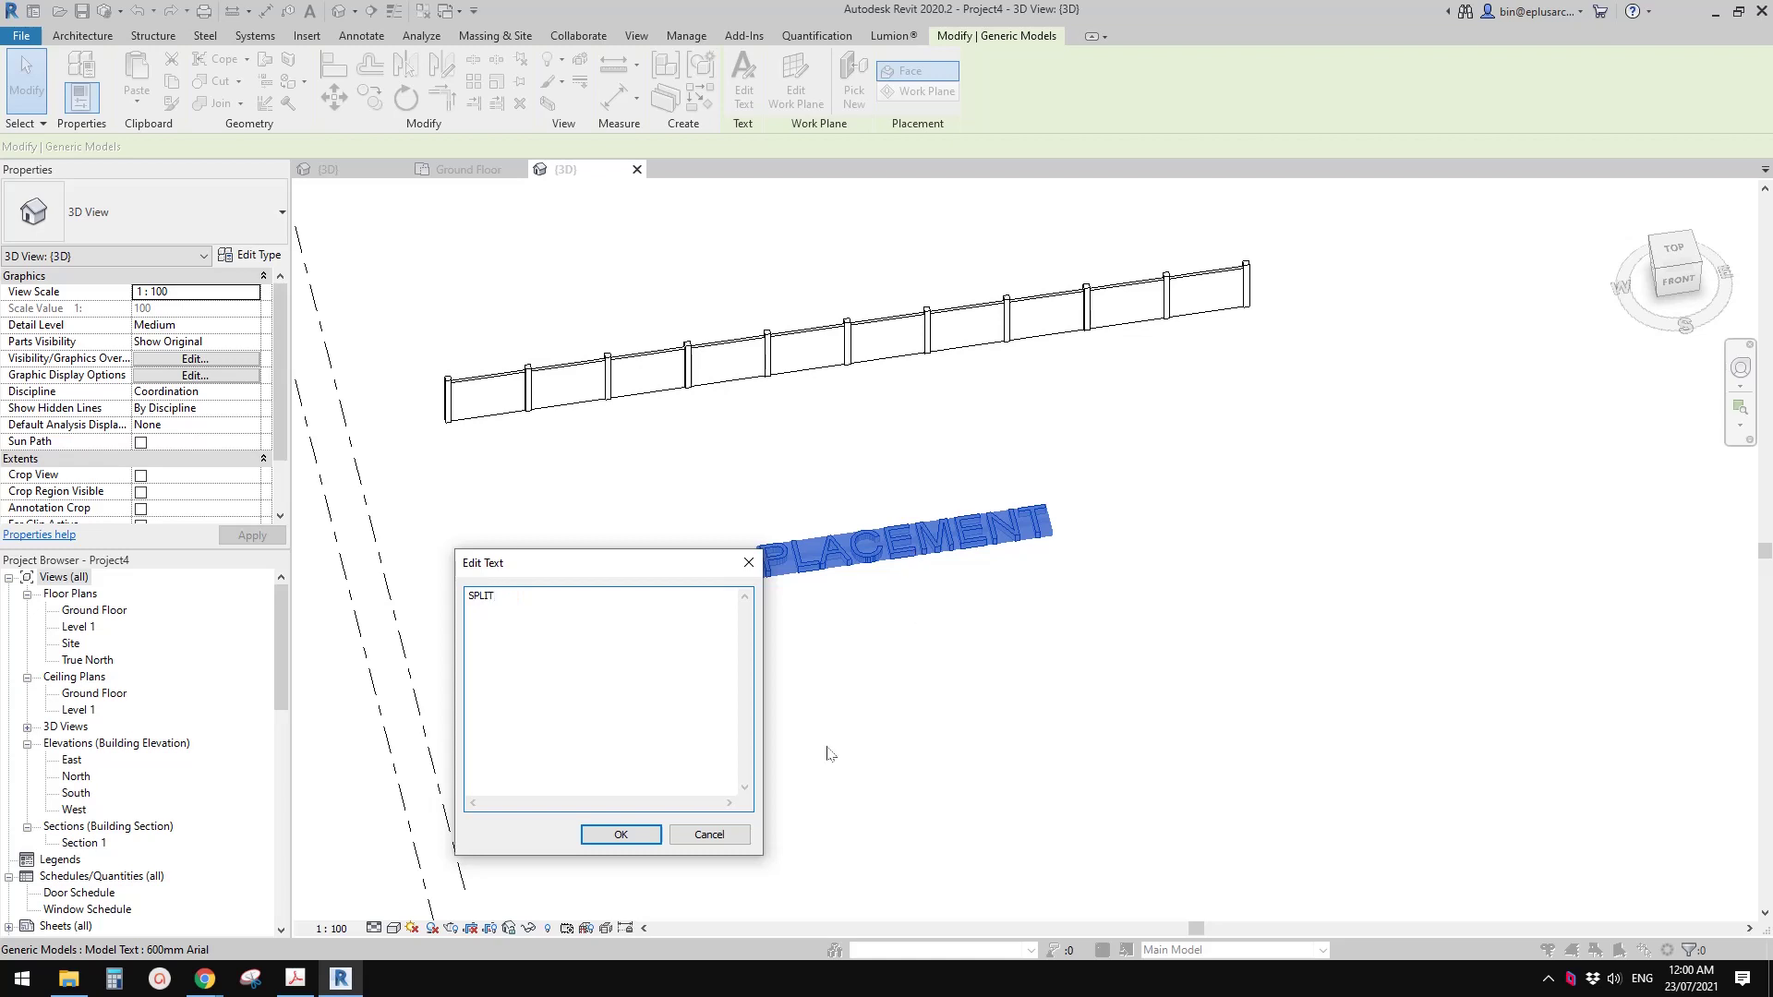
left_click(621, 835)
key("Escape")
Step: Draw a 7300 mm straight model line above the copied fence
middle_click_drag(729, 520, 784, 640)
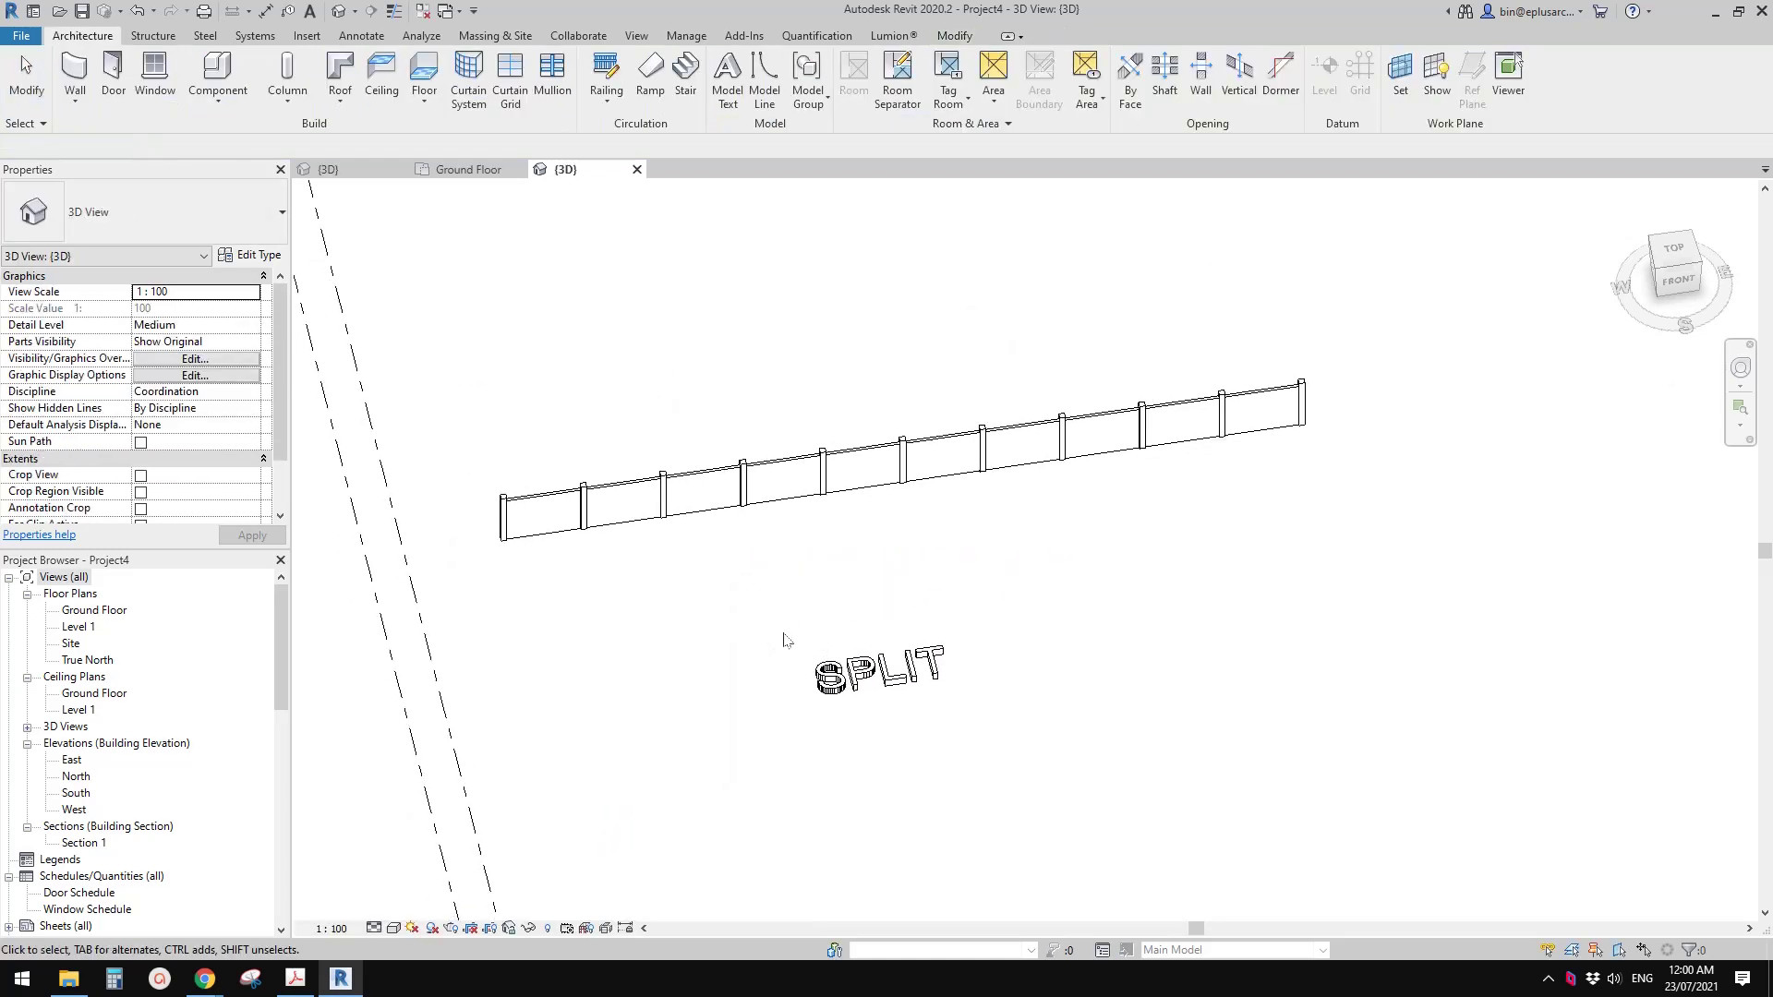
left_click(728, 78)
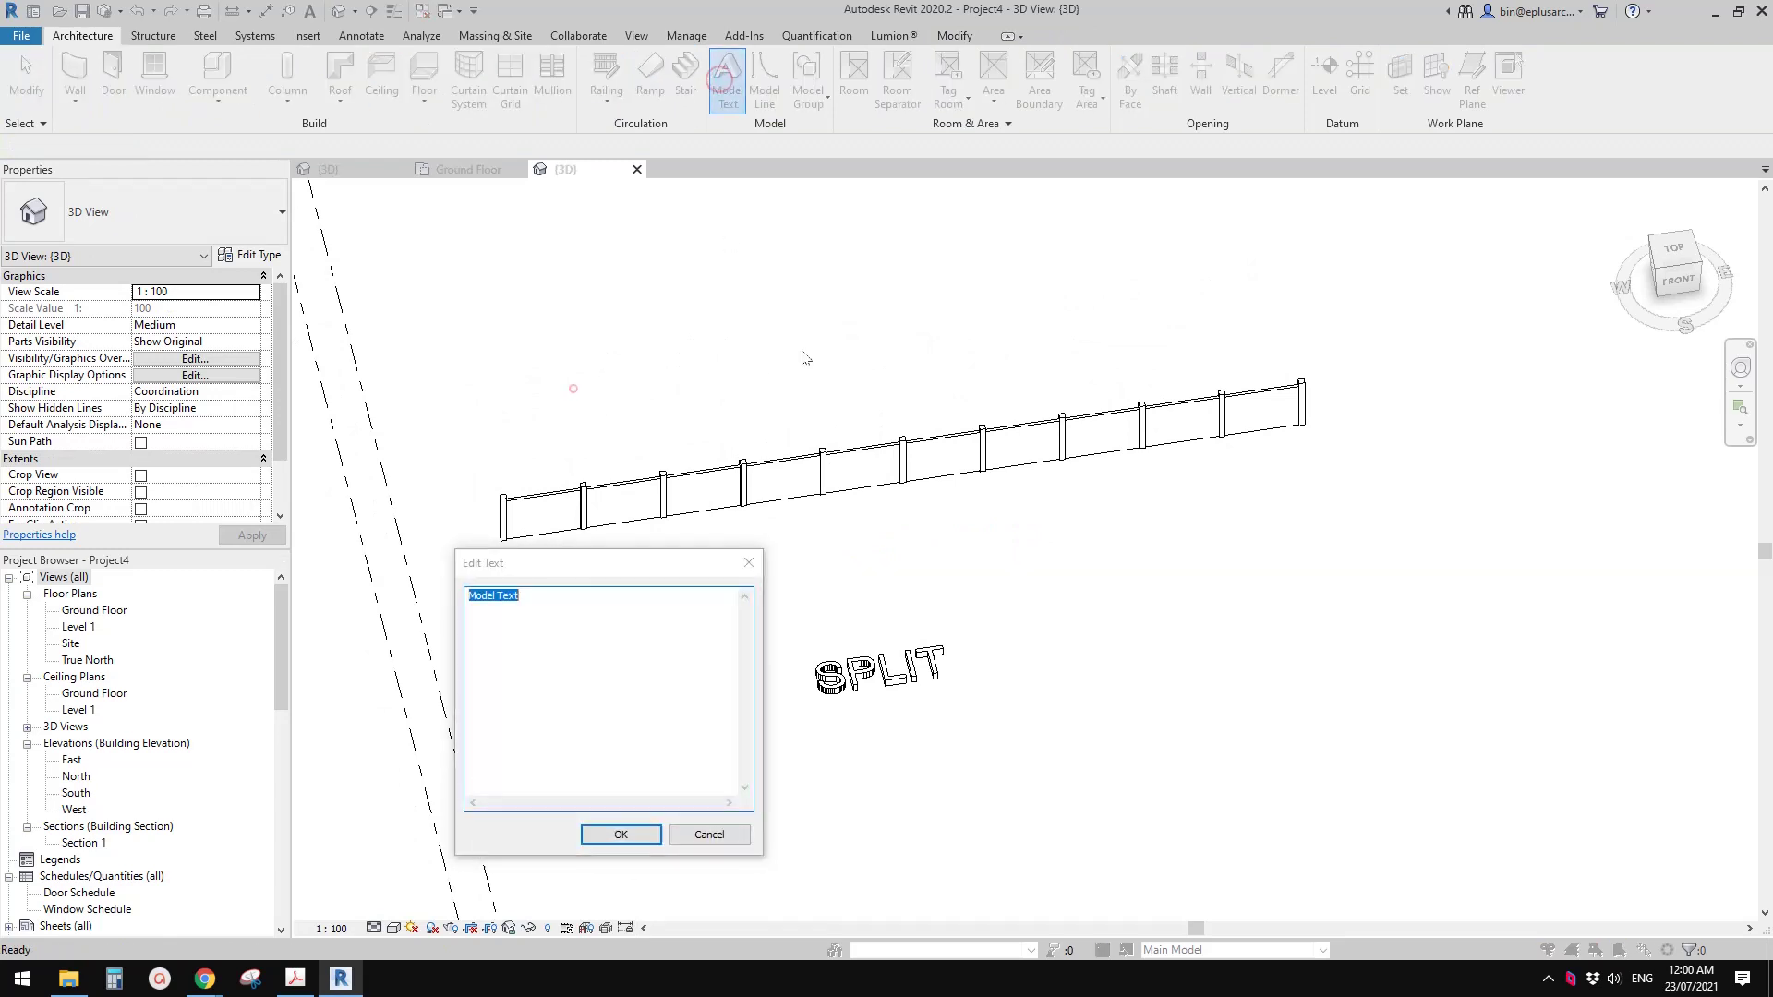
key("Escape")
left_click(765, 80)
left_click(583, 395)
left_click(1039, 323)
Step: Split the model line partway along with Split Element and check both segments
key("l")
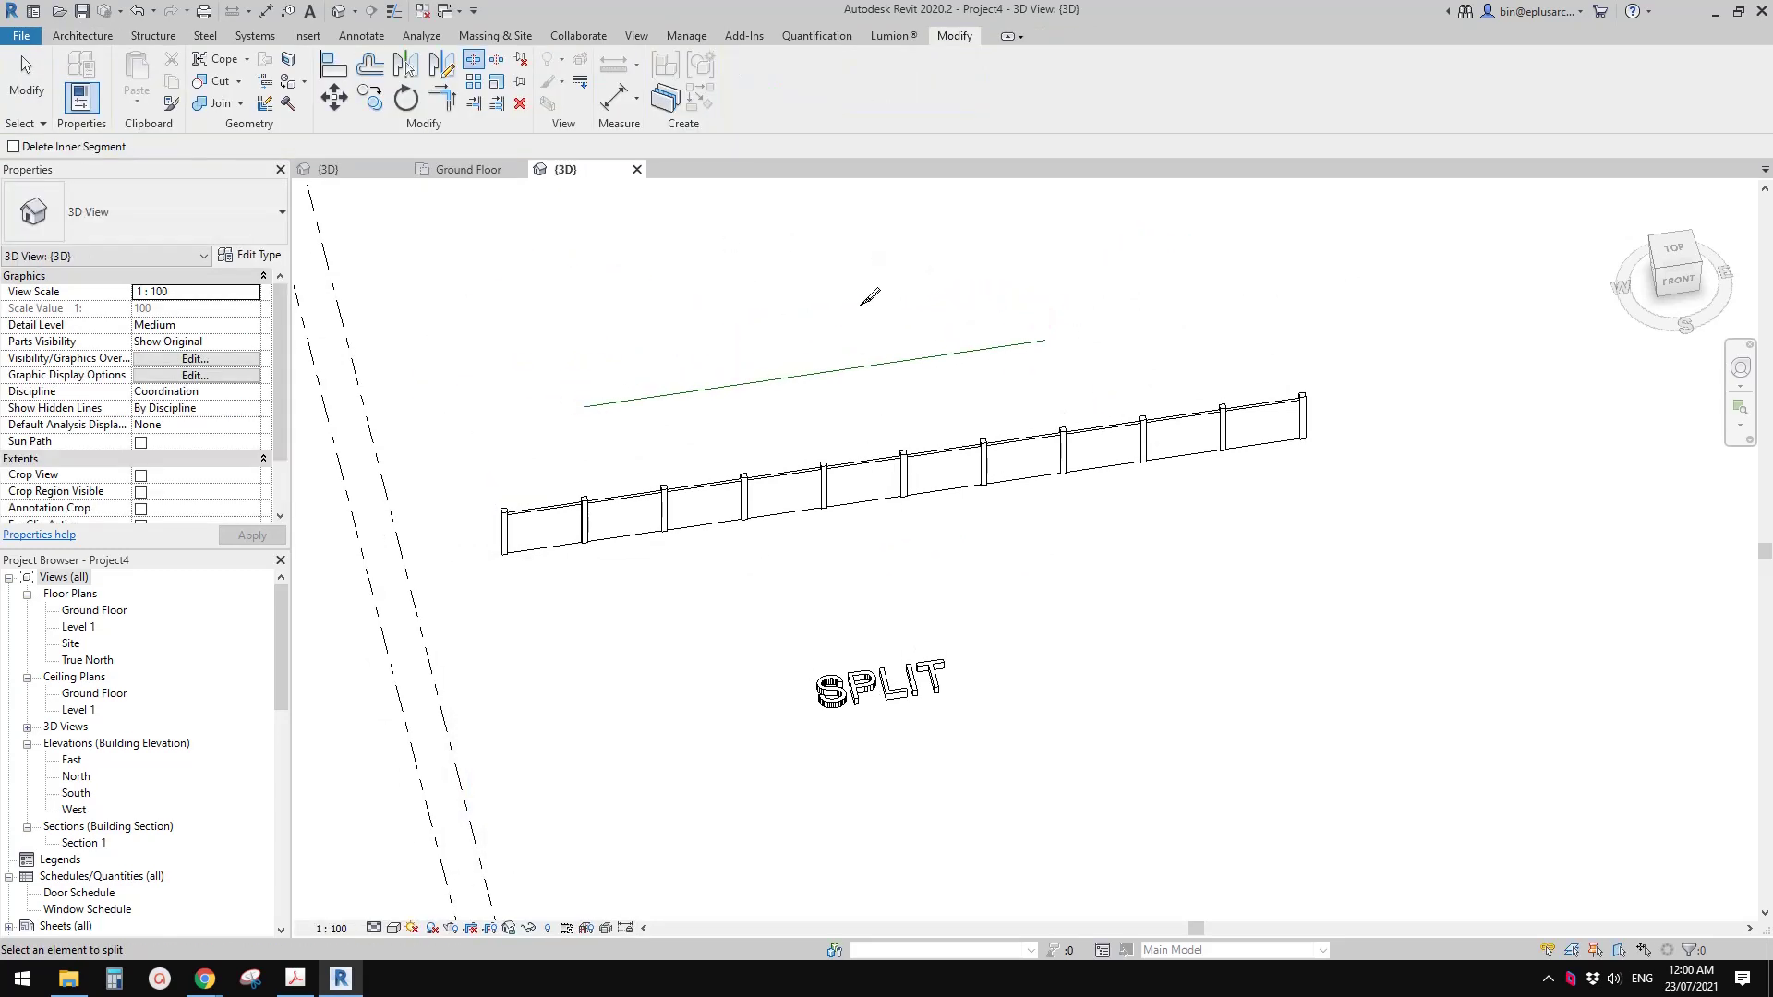
left_click(807, 374)
key("Escape")
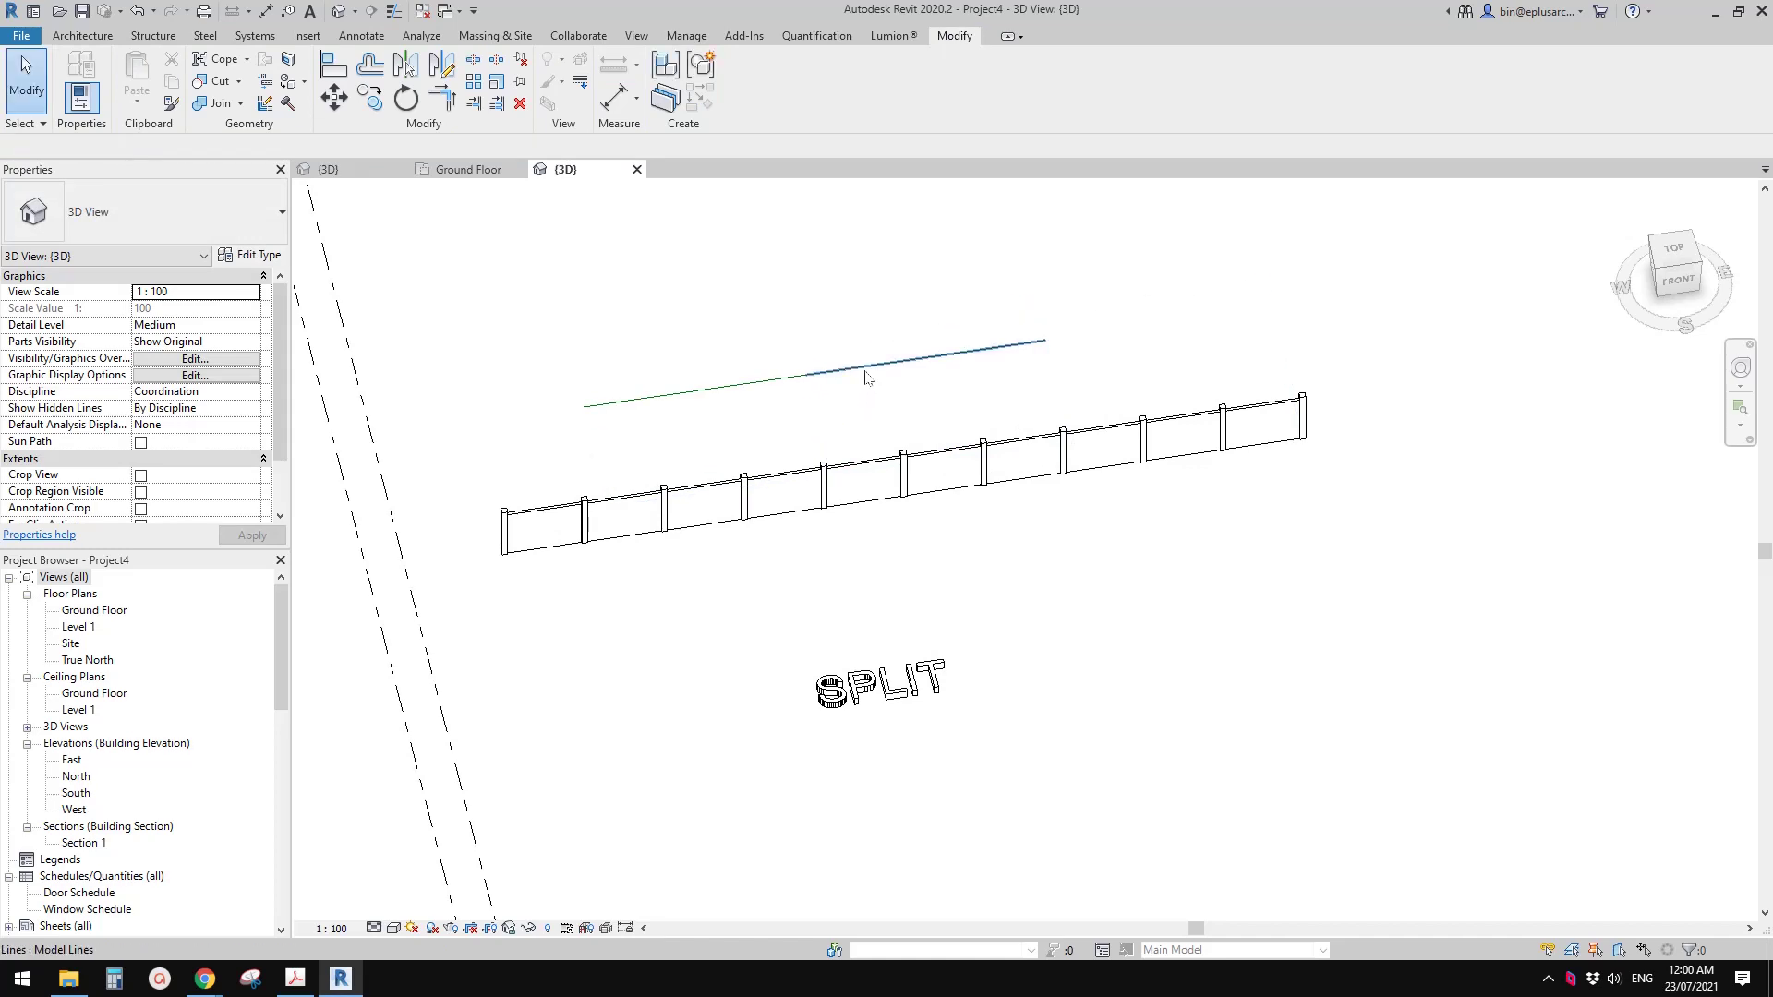
left_click(866, 365)
left_click(741, 385)
left_click(864, 349)
scroll(831, 360, "up", 2)
middle_click_drag(832, 360, 831, 372)
left_click_drag(835, 337, 949, 275)
left_click(868, 317)
Step: Drag the two line segments so they meet at an angled peak above the fence
left_click_drag(831, 301, 792, 242)
middle_click_drag(738, 360, 718, 459)
left_click_drag(650, 393, 617, 334)
left_click_drag(792, 337, 726, 354)
left_click(791, 336)
scroll(795, 468, "down", 1)
middle_click_drag(795, 468, 797, 365)
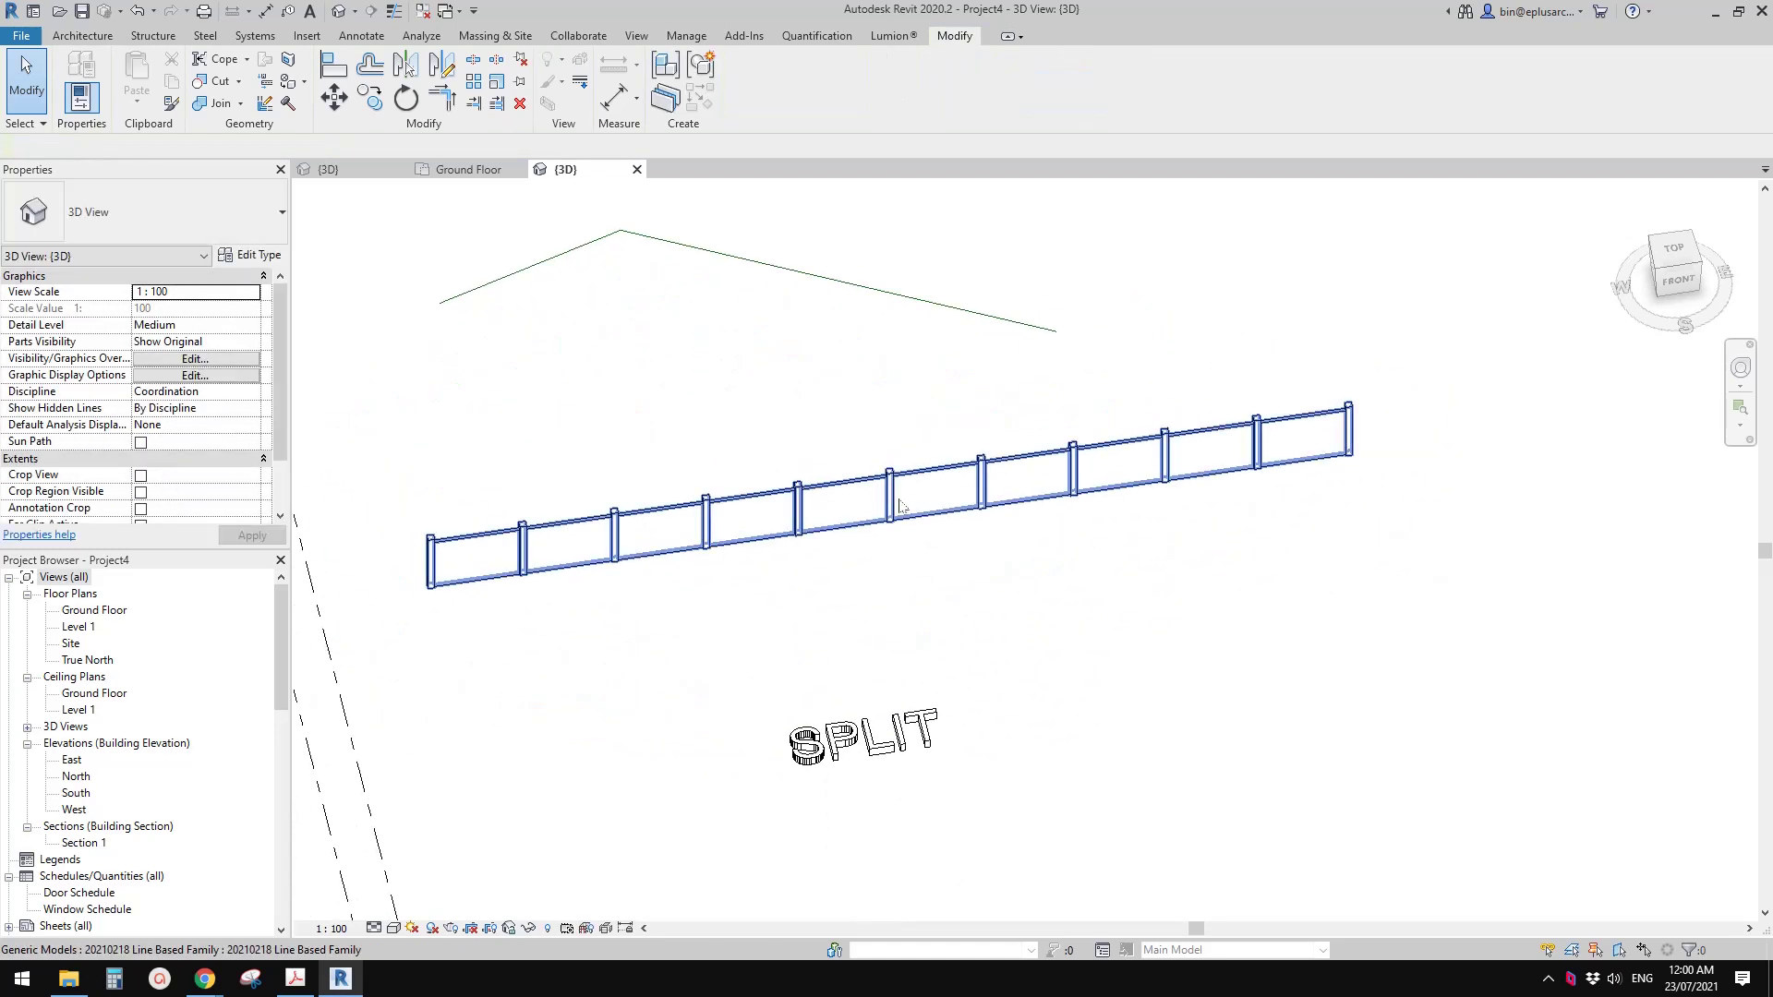
left_click(946, 504)
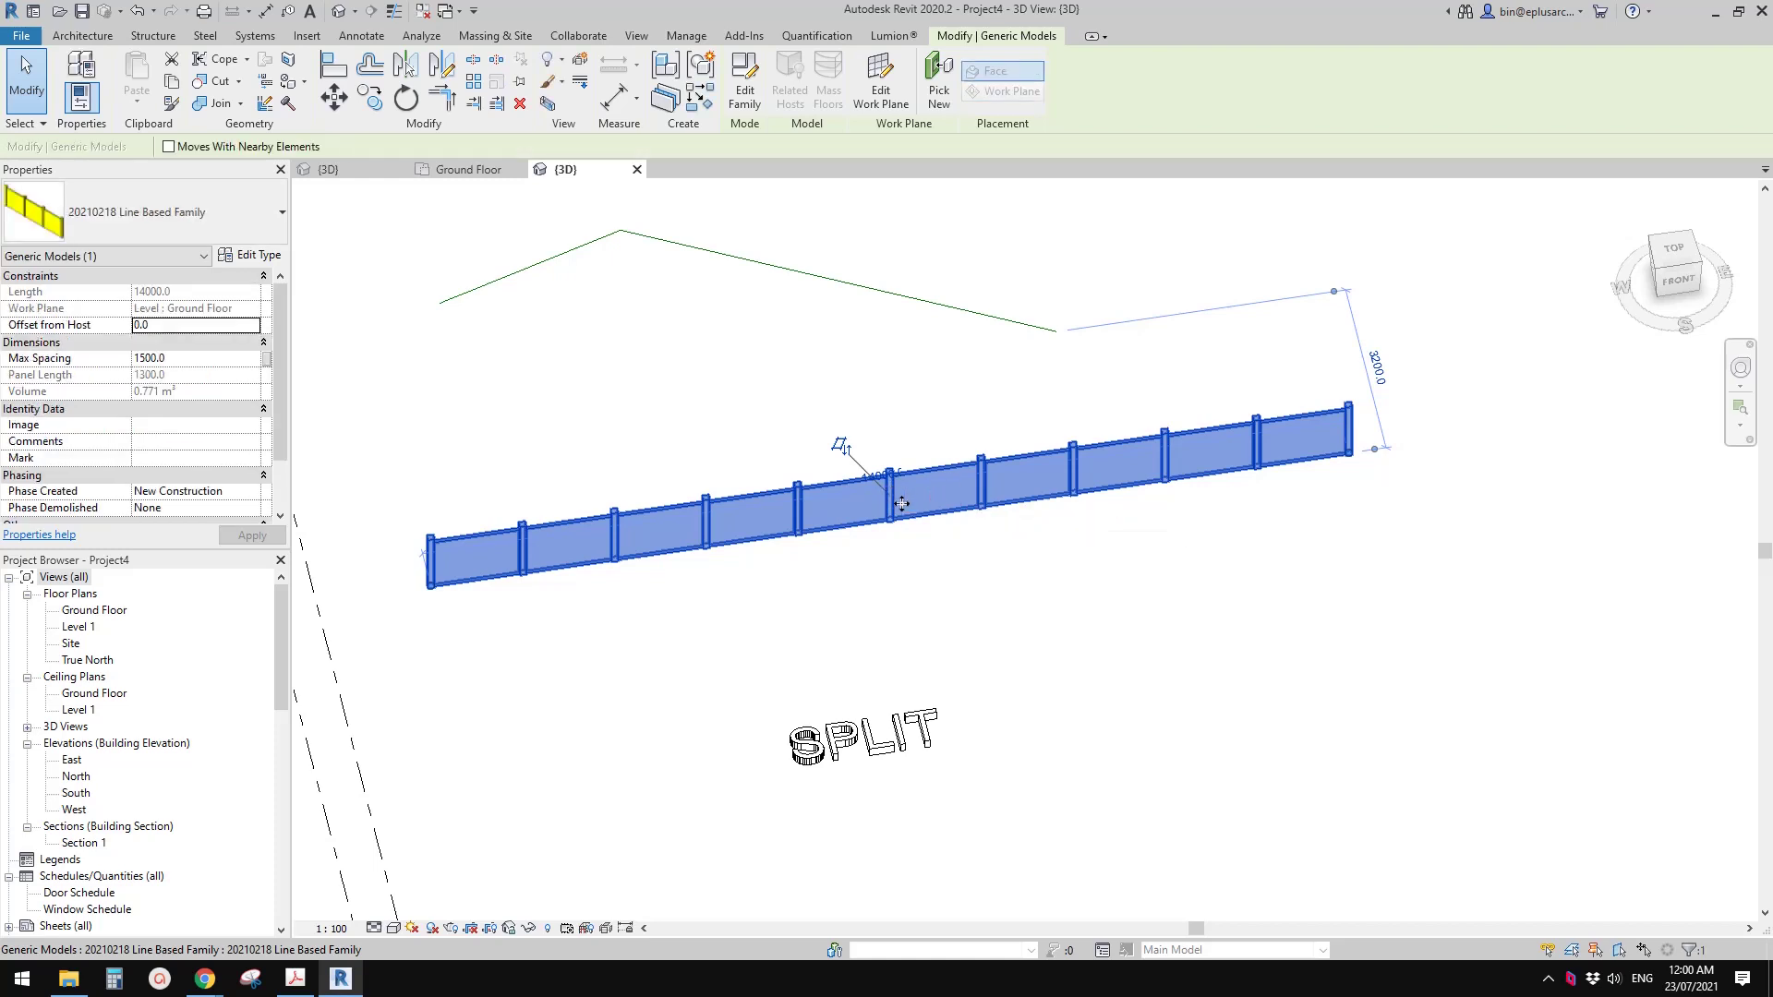
Step: Split the long fence partway along its length with the SL split tool
middle_click_drag(870, 504, 857, 492)
key("l")
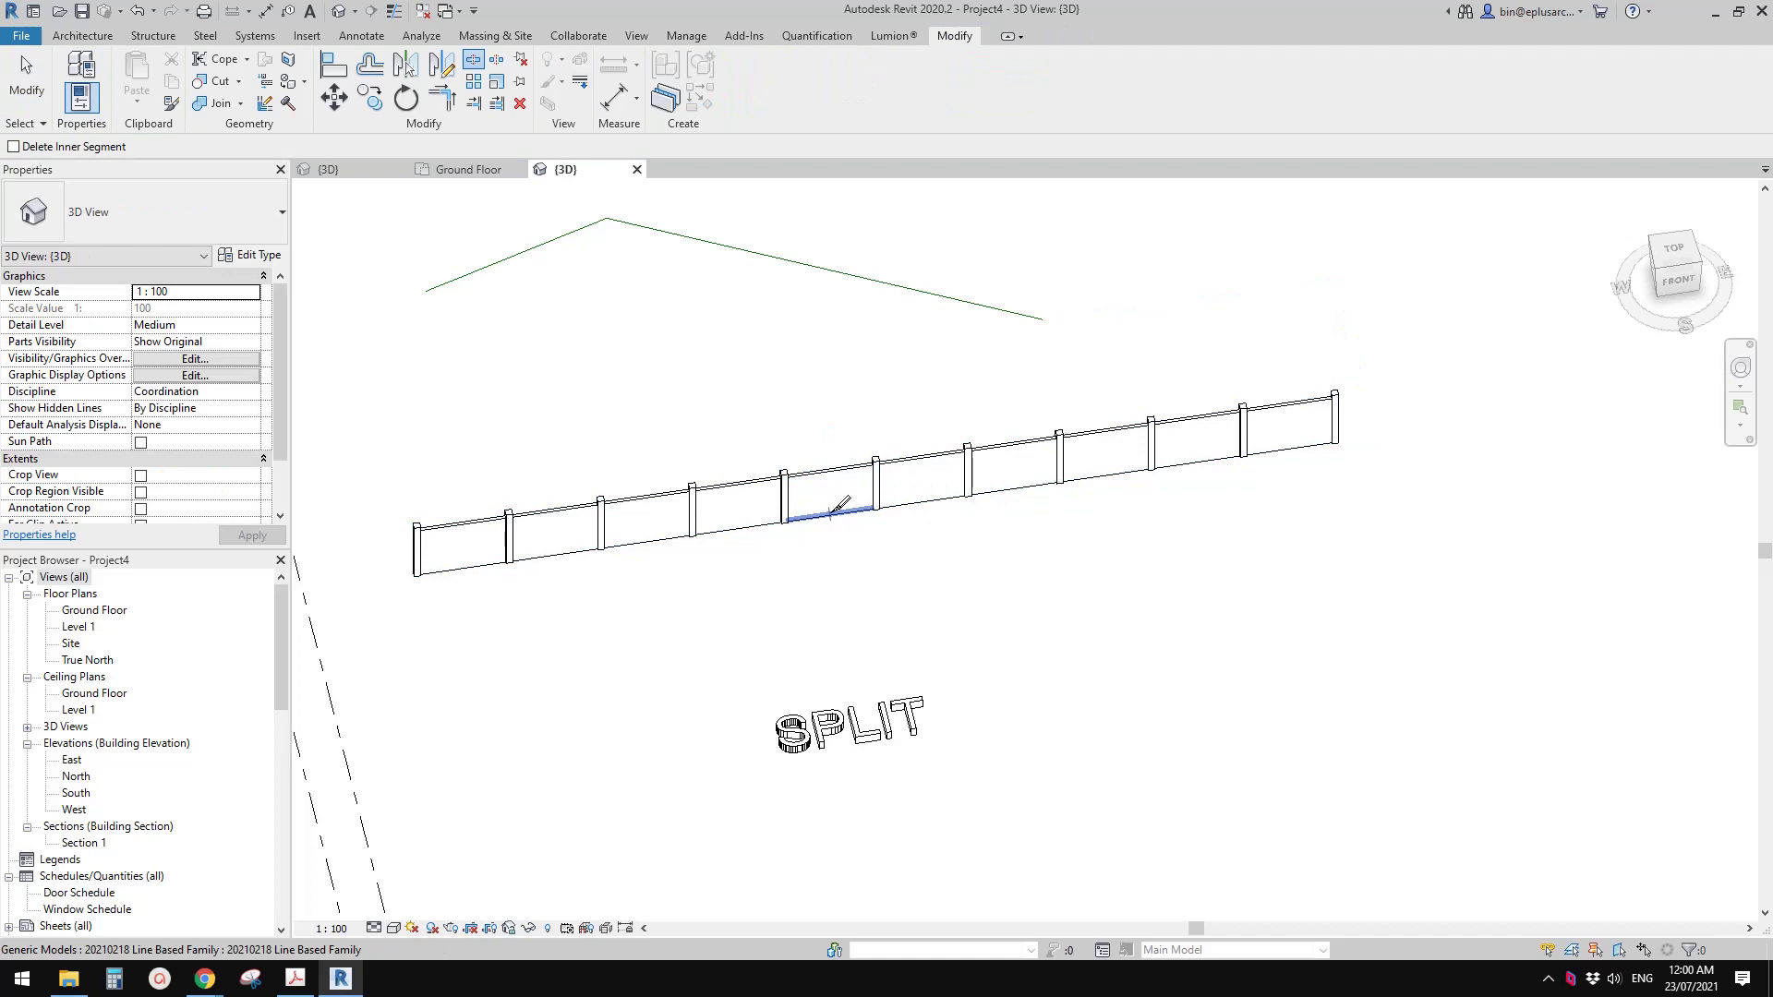
left_click(828, 487)
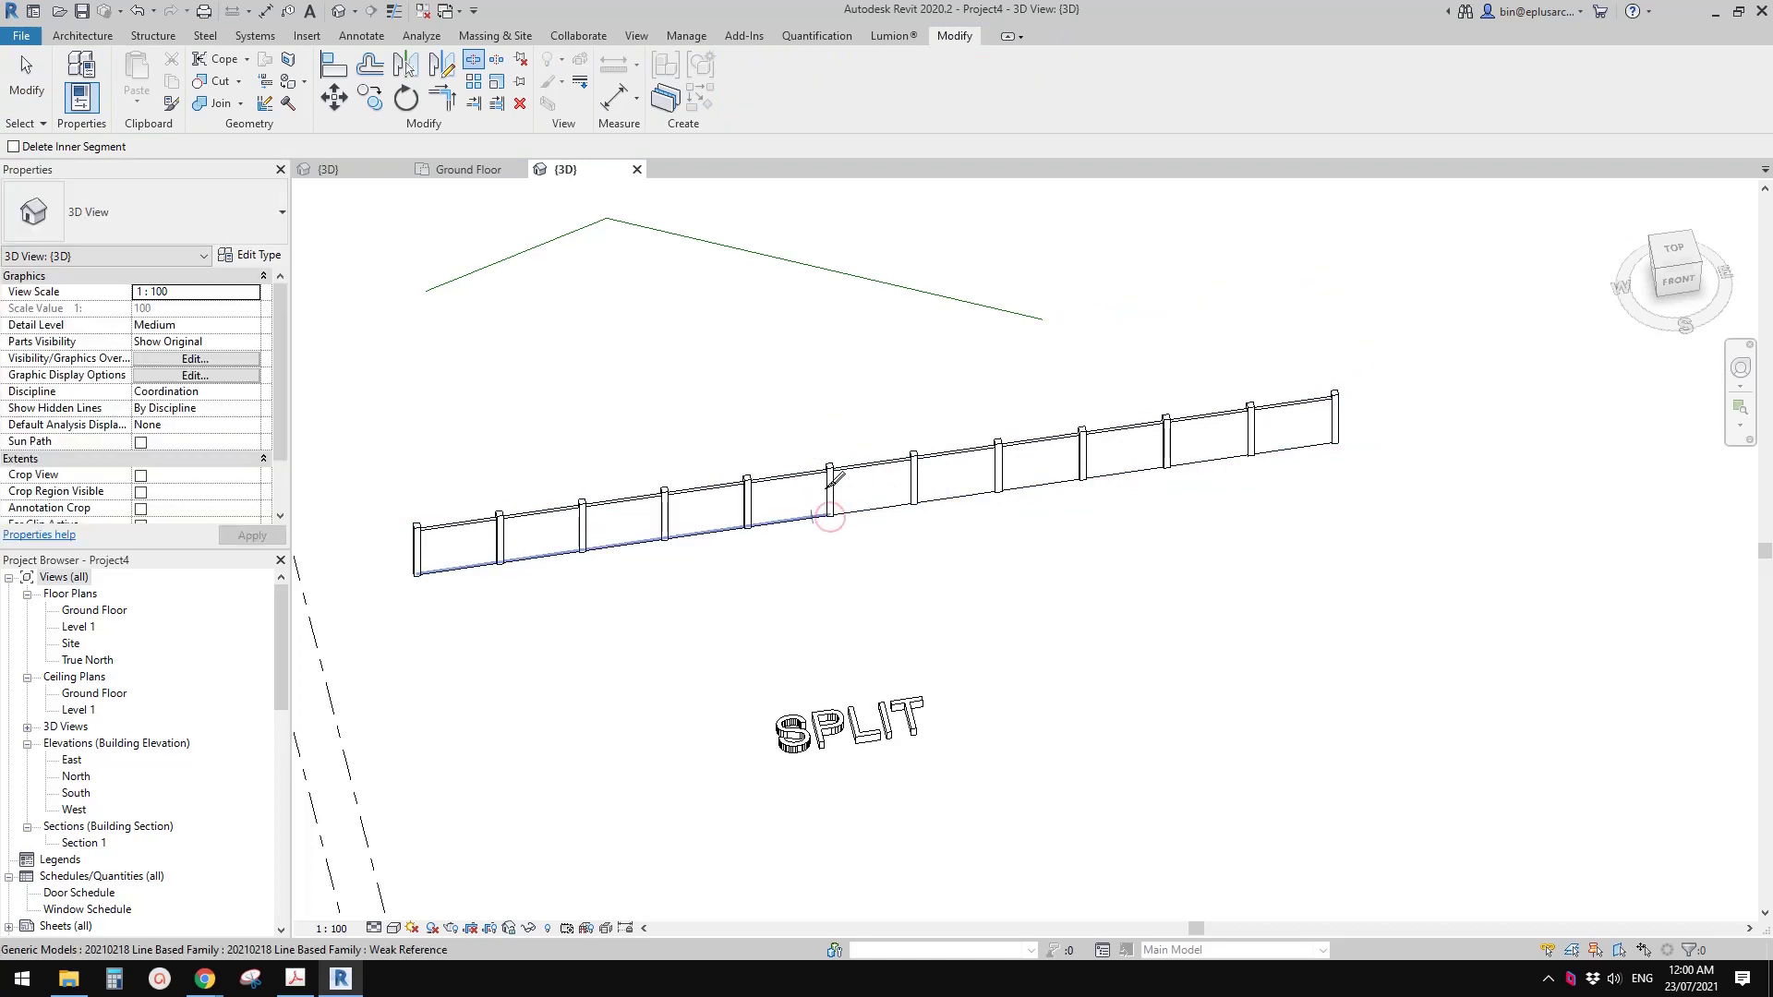
key("Escape")
Step: Select both fence runs and drag their shared end up to the corner point
left_click(955, 477)
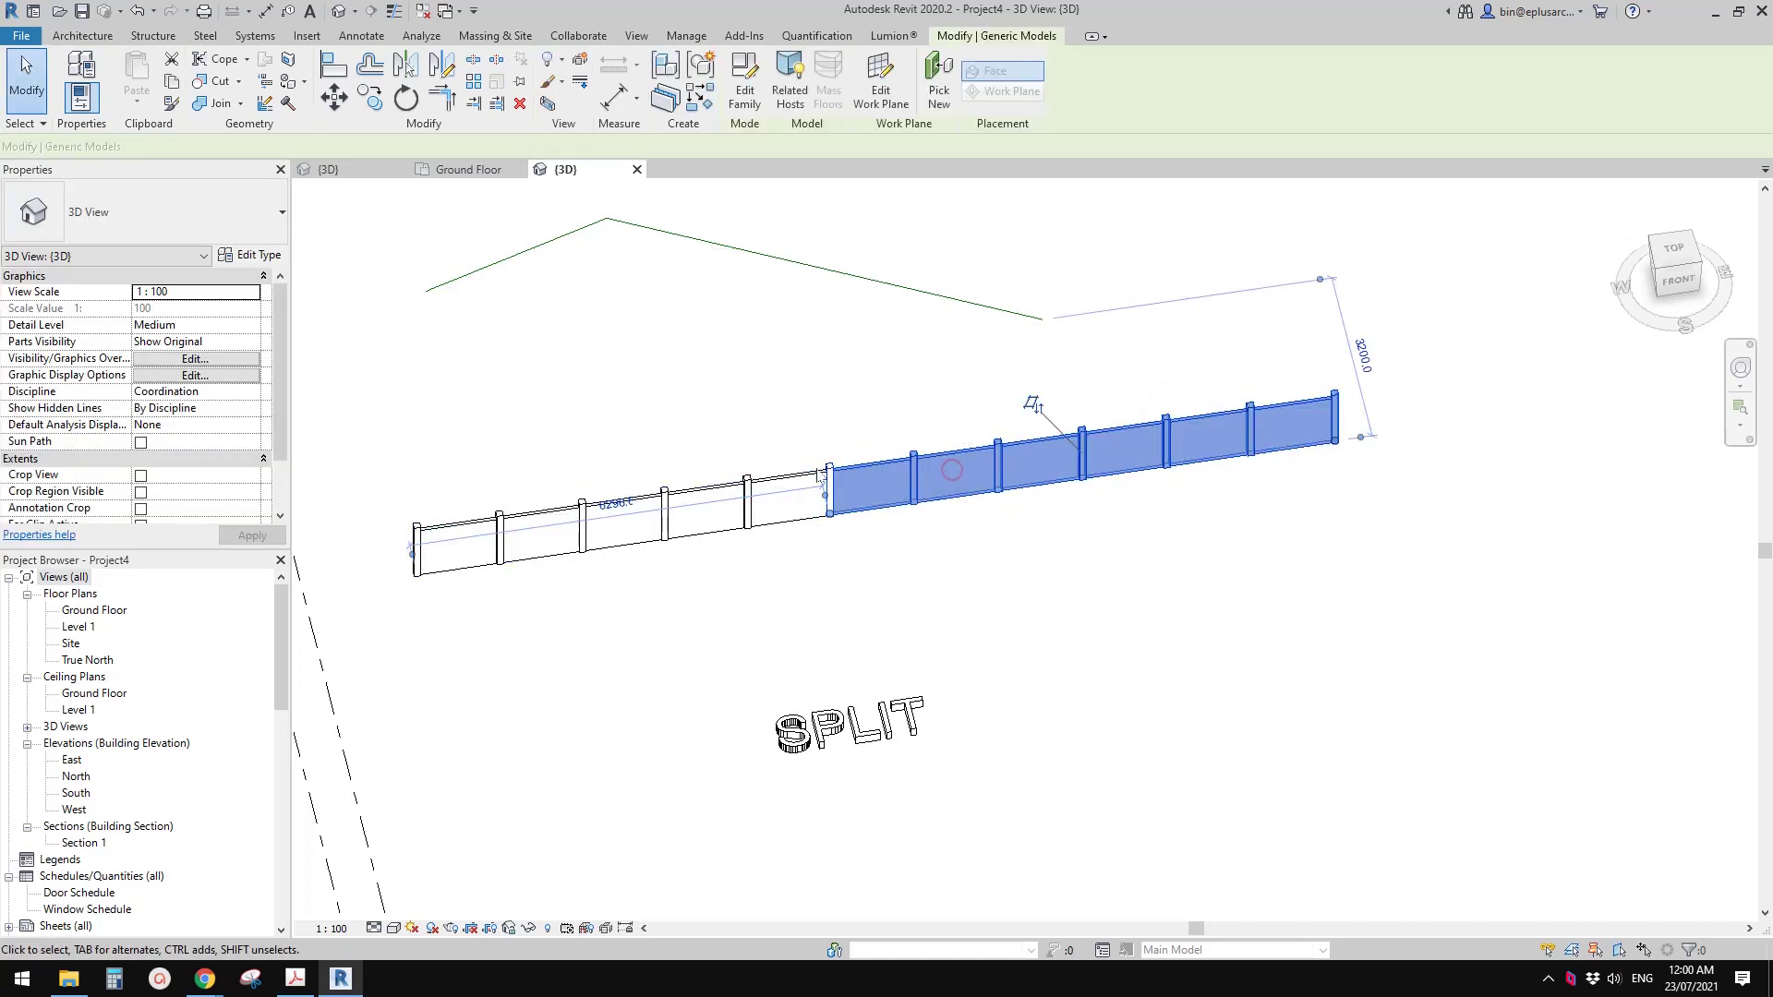
left_click(983, 587)
left_click_drag(944, 587, 785, 448)
scroll(834, 527, "up", 2)
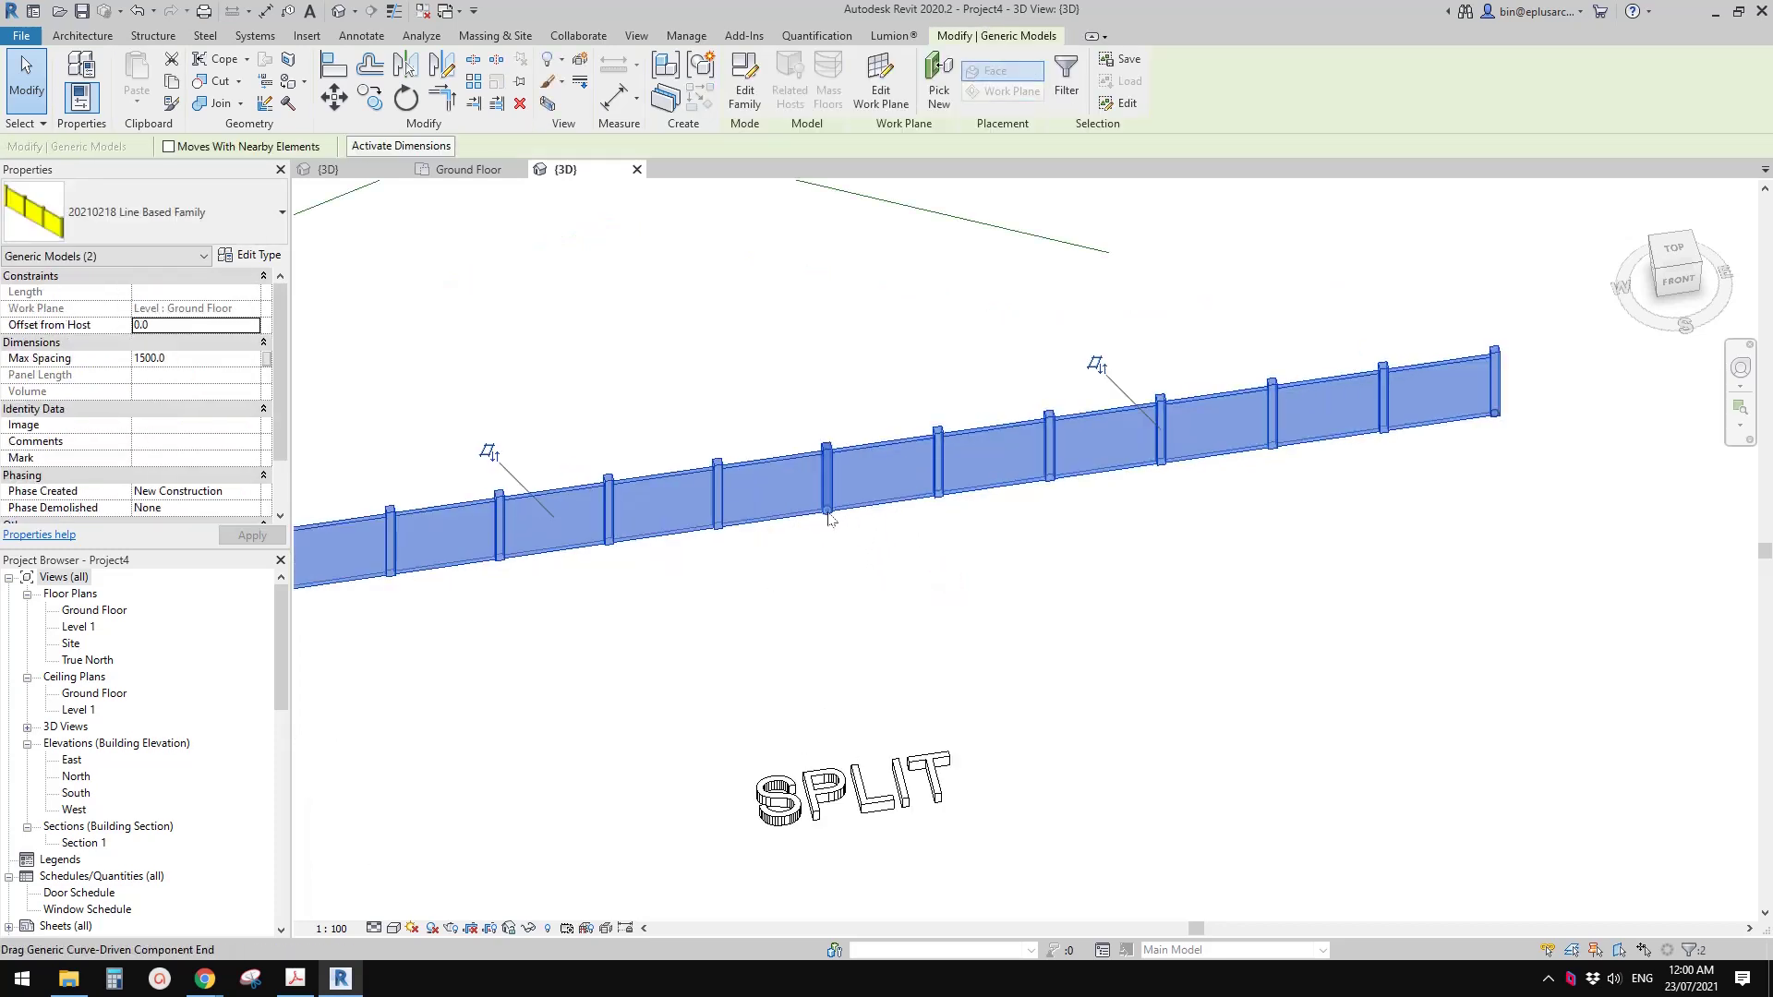
left_click_drag(831, 518, 875, 407)
left_click_drag(954, 300, 961, 294)
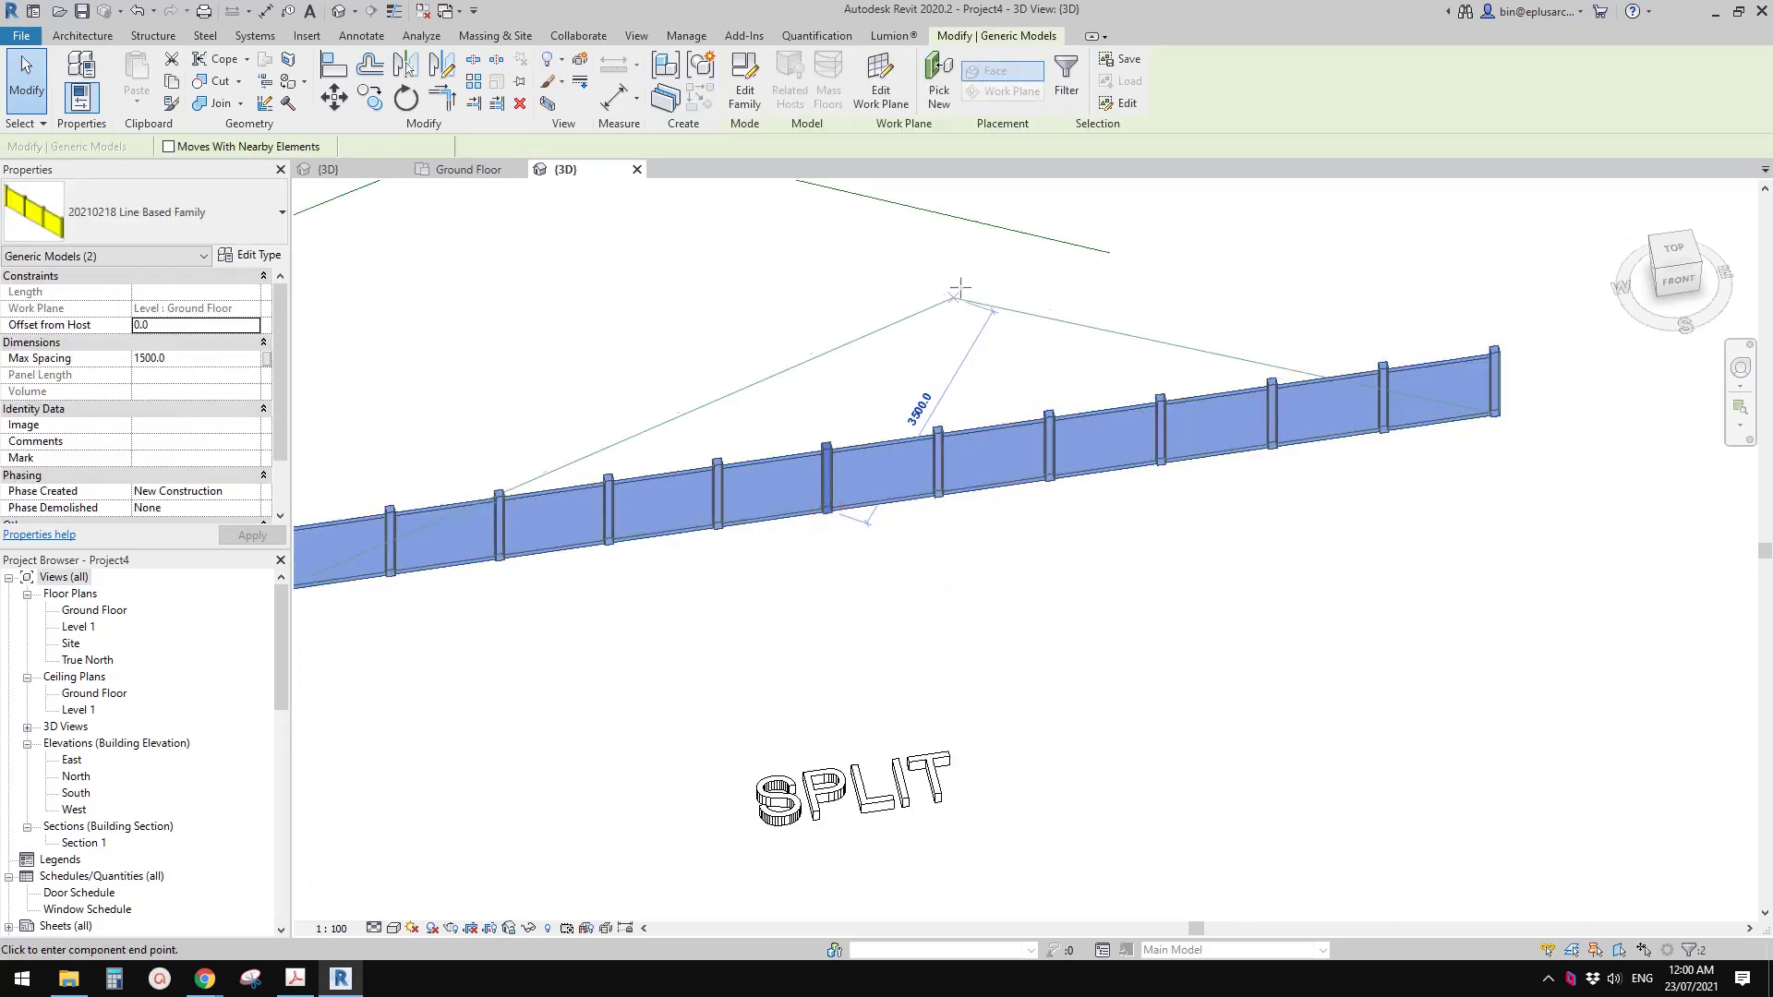
scroll(983, 623, "down", 2)
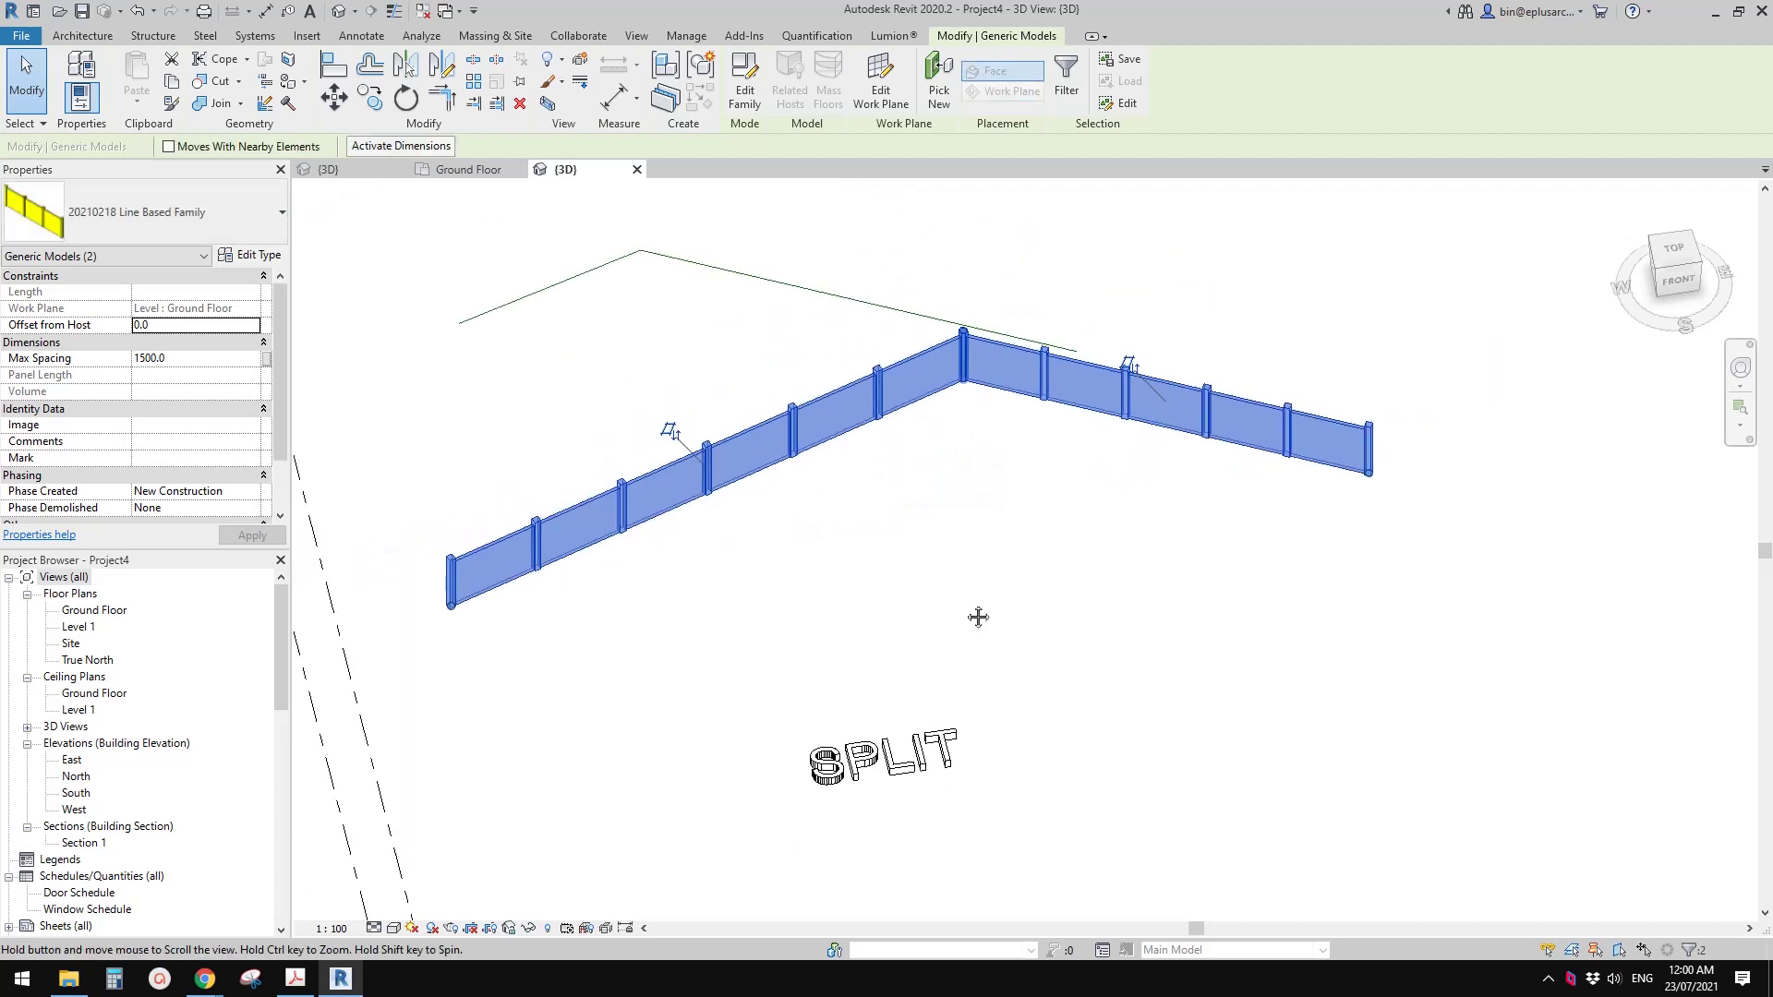
key("Escape")
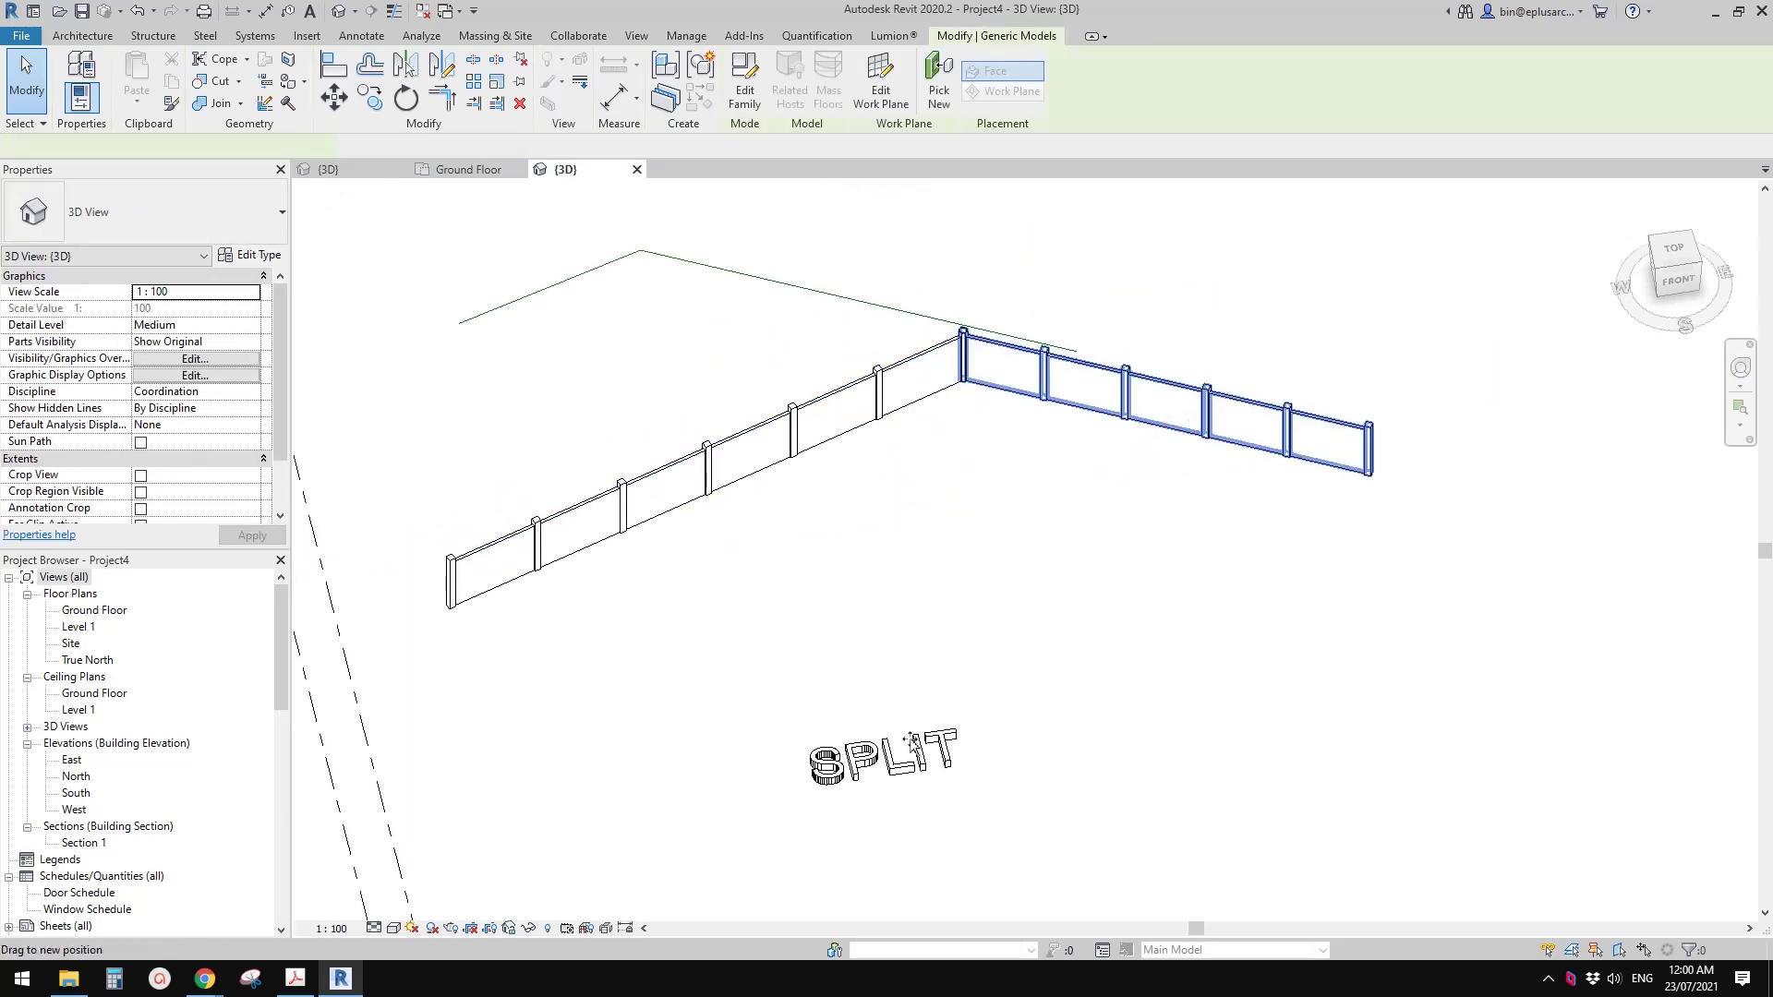
Step: Drag the left fence leg down so it meets the right leg at the corner
left_click_drag(682, 499, 1063, 646)
left_click_drag(1149, 684, 1150, 684)
left_click(1150, 684)
Step: Select the left model line and the left fence leg to check their alignment
middle_click_drag(1150, 684, 938, 585)
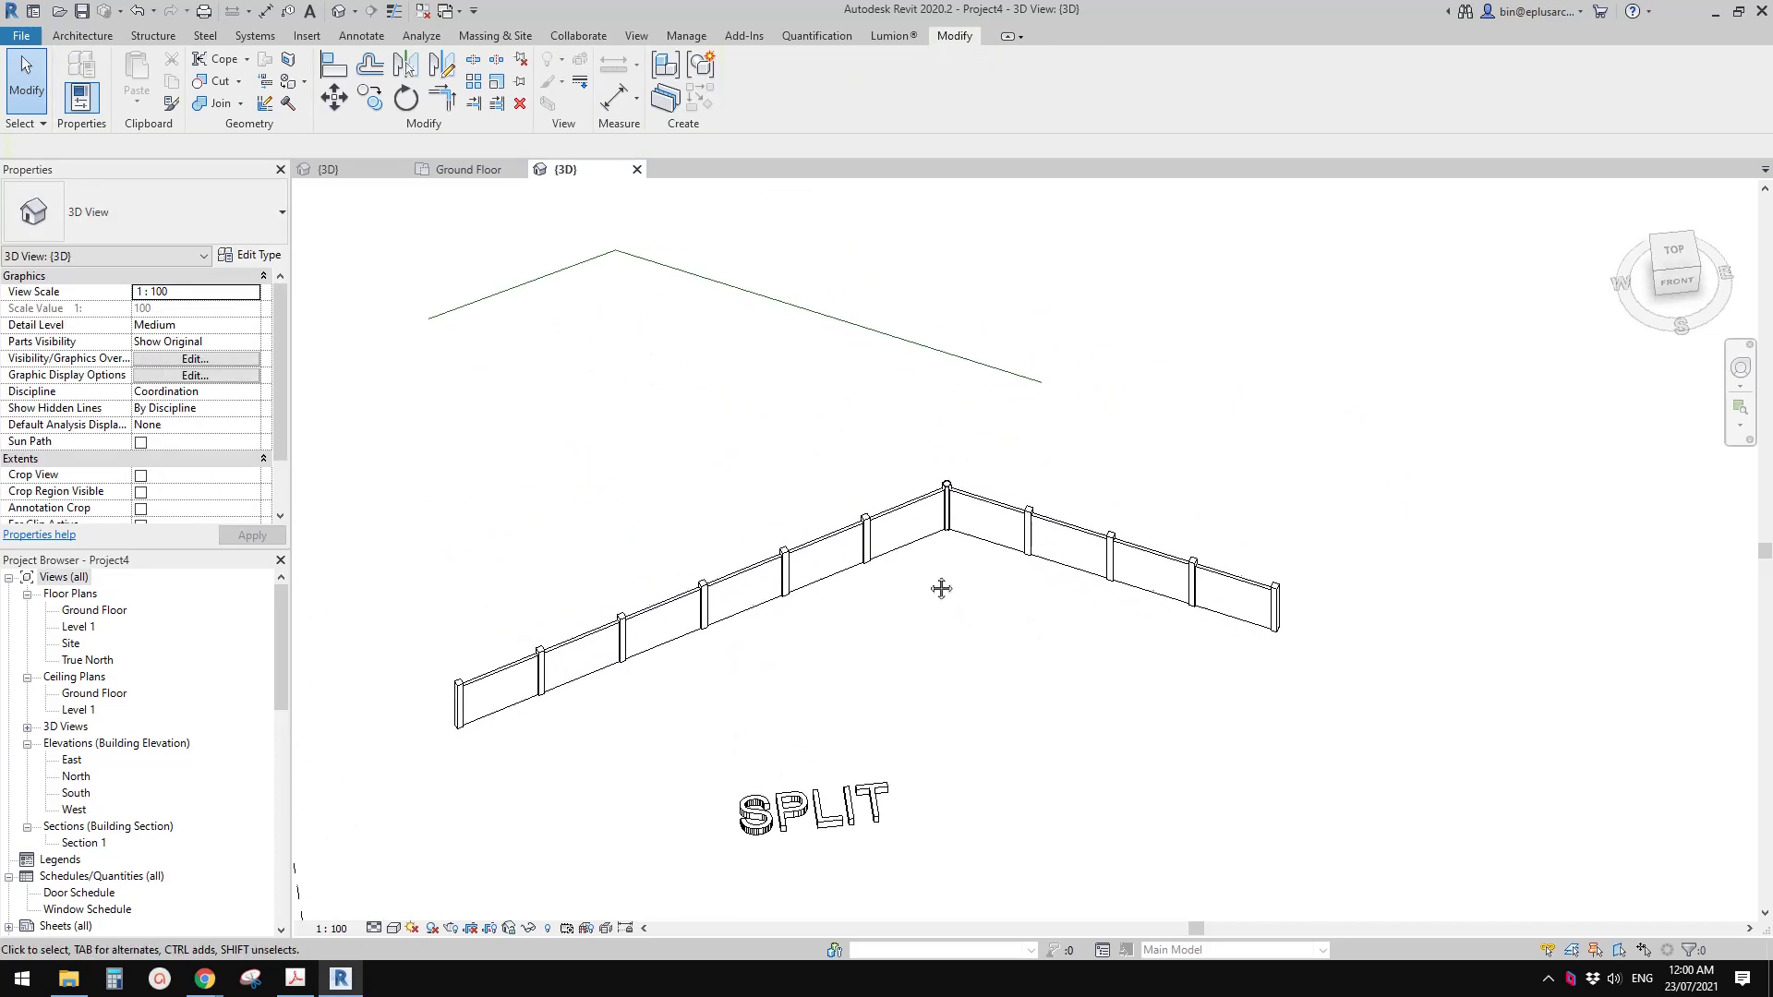
middle_click_drag(851, 373, 895, 419)
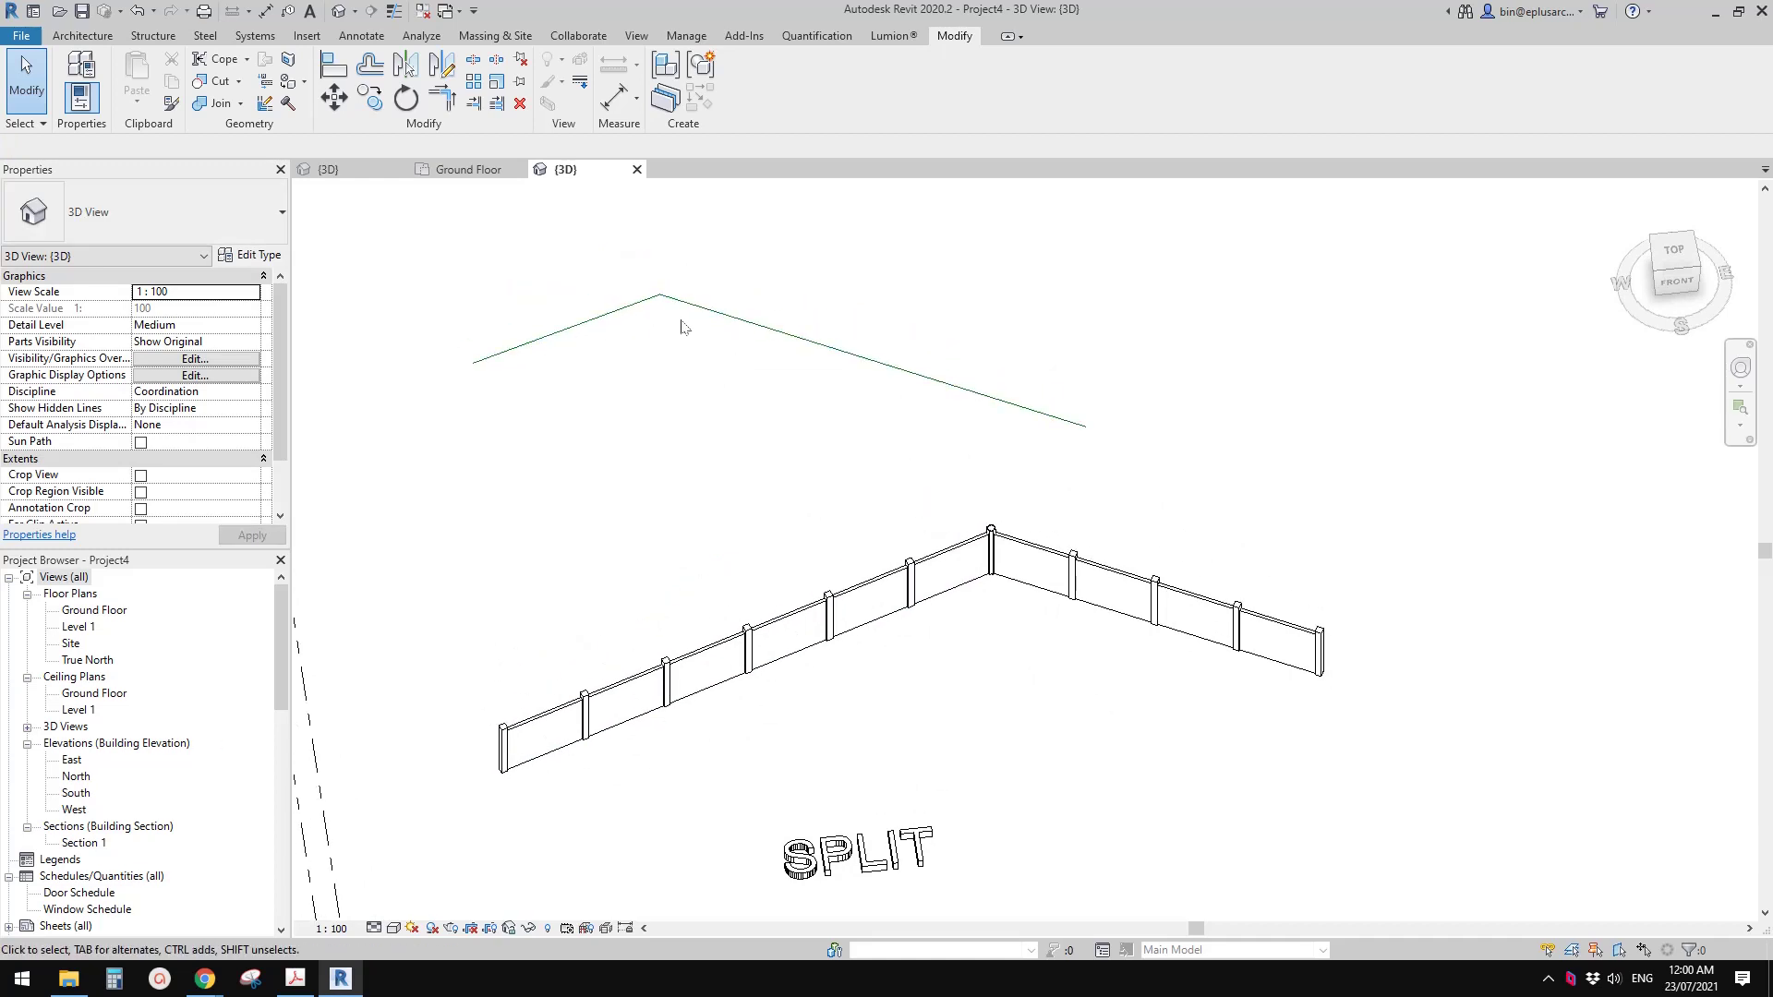
left_click(526, 343)
middle_click_drag(1044, 590, 1037, 585)
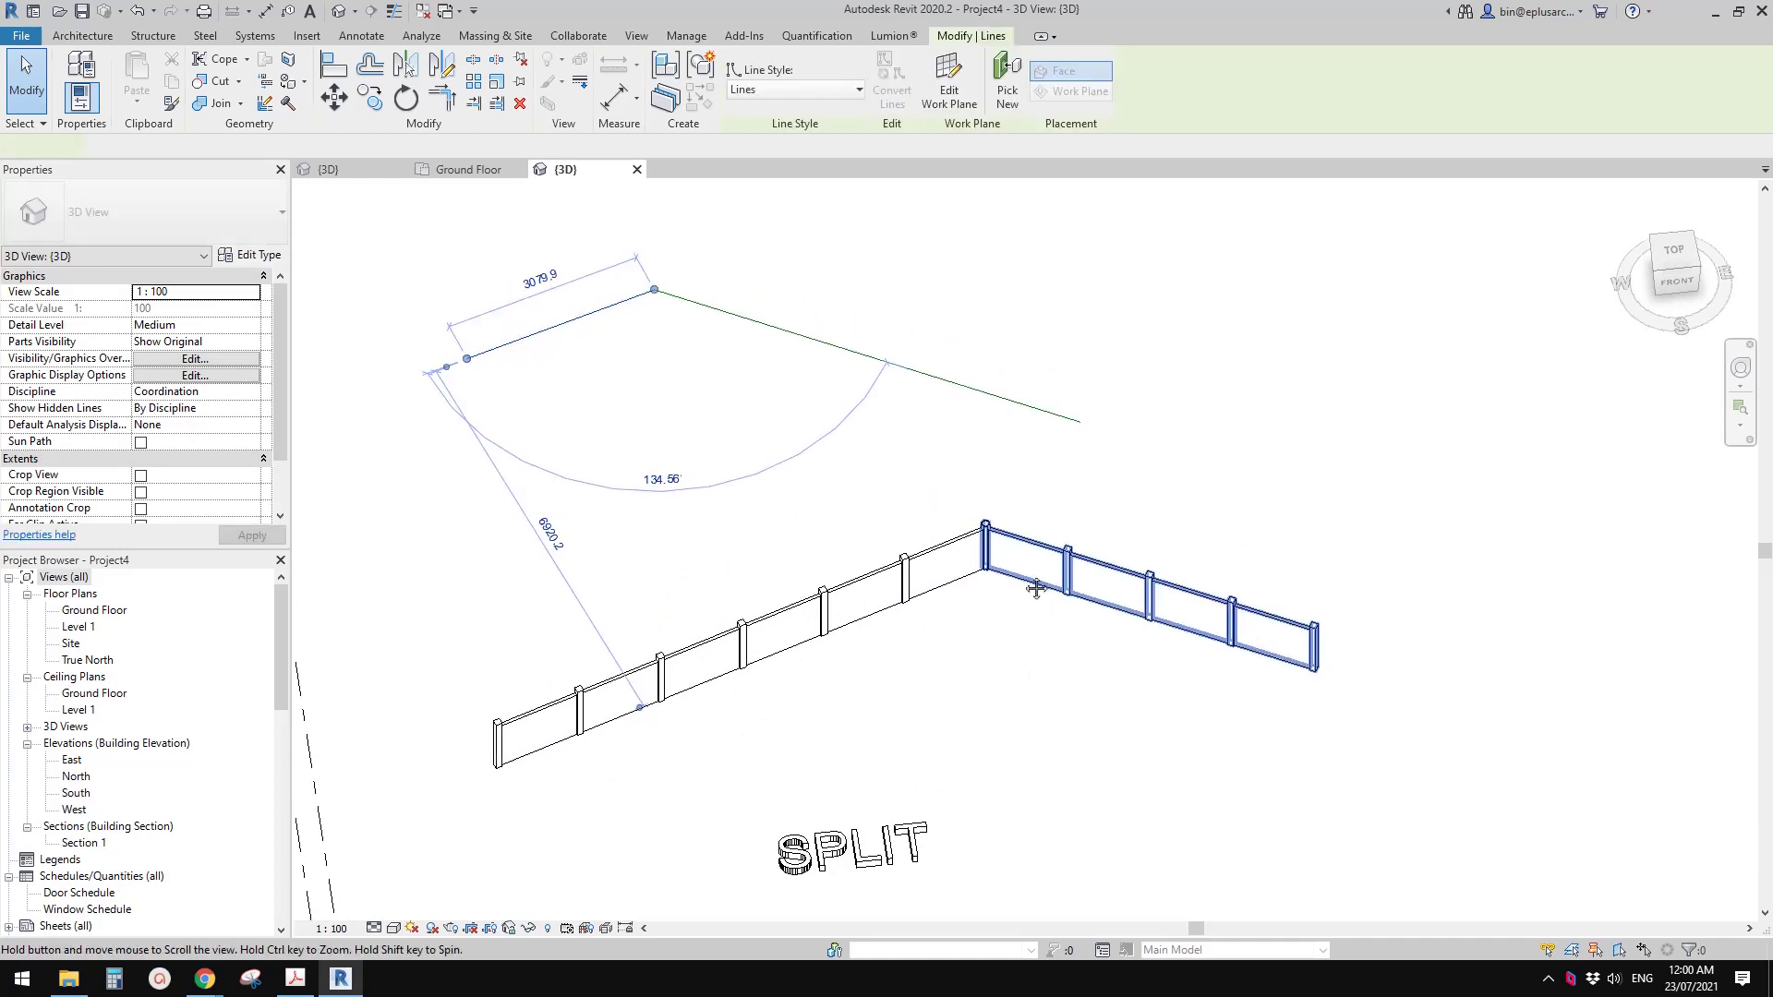
left_click(905, 583)
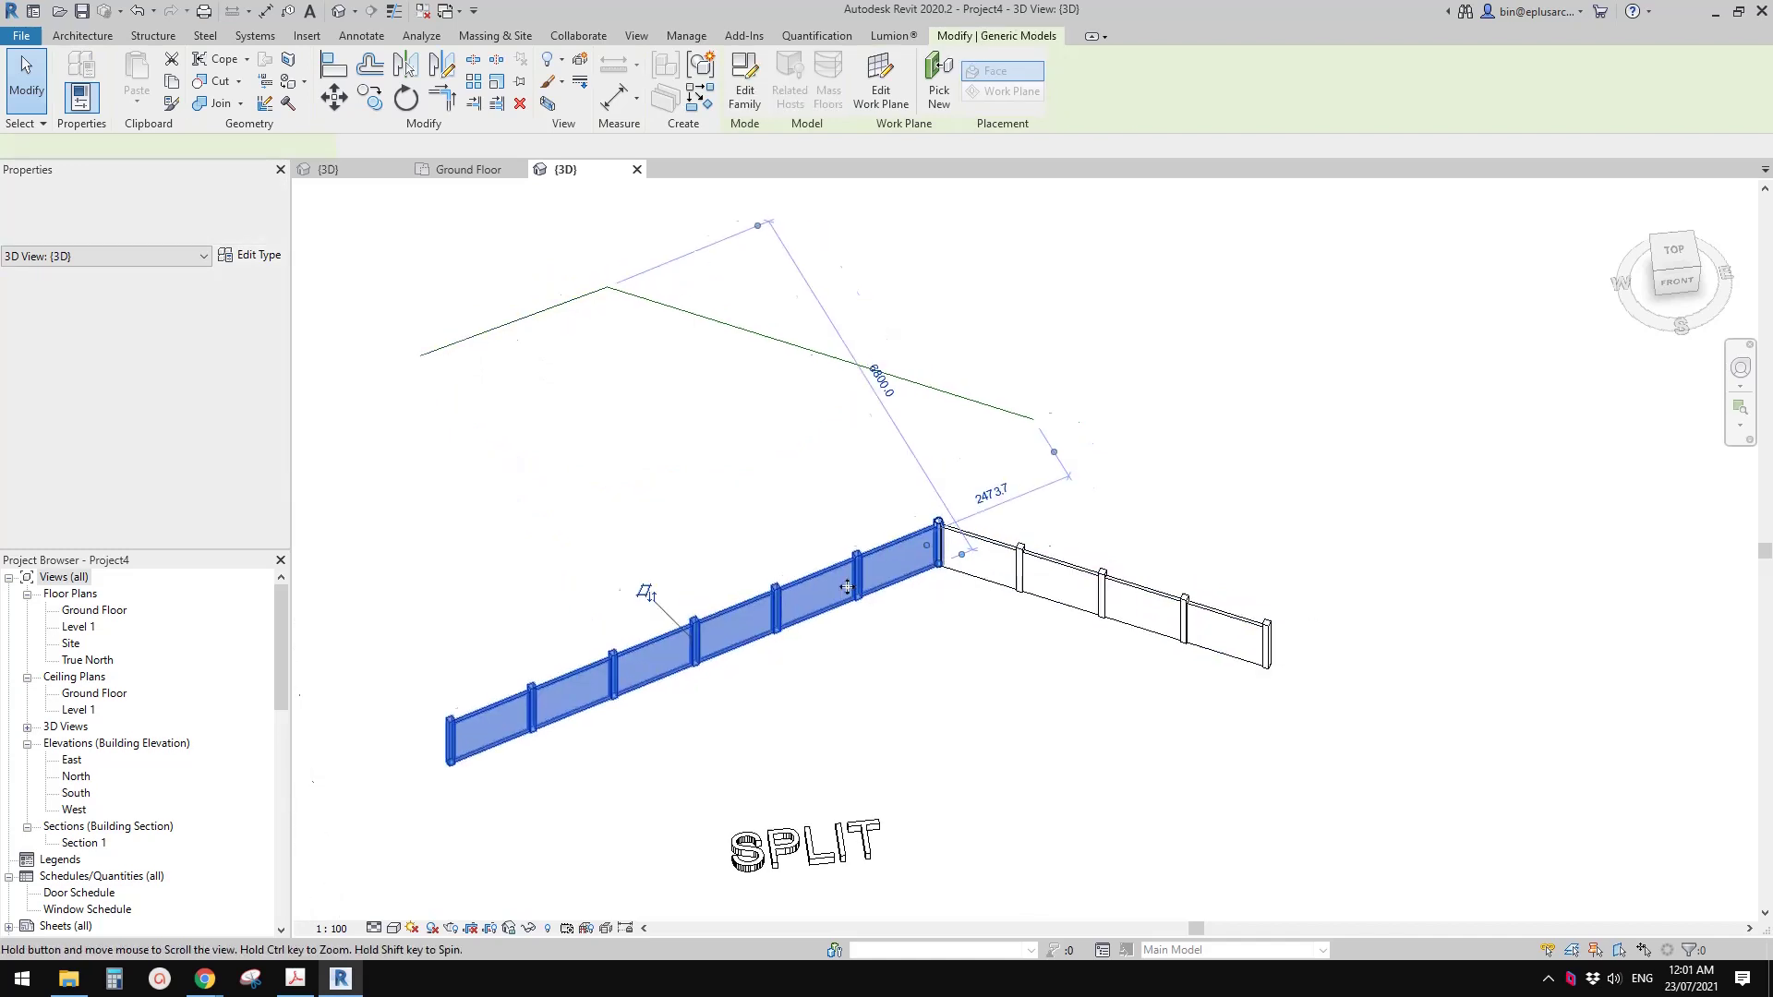
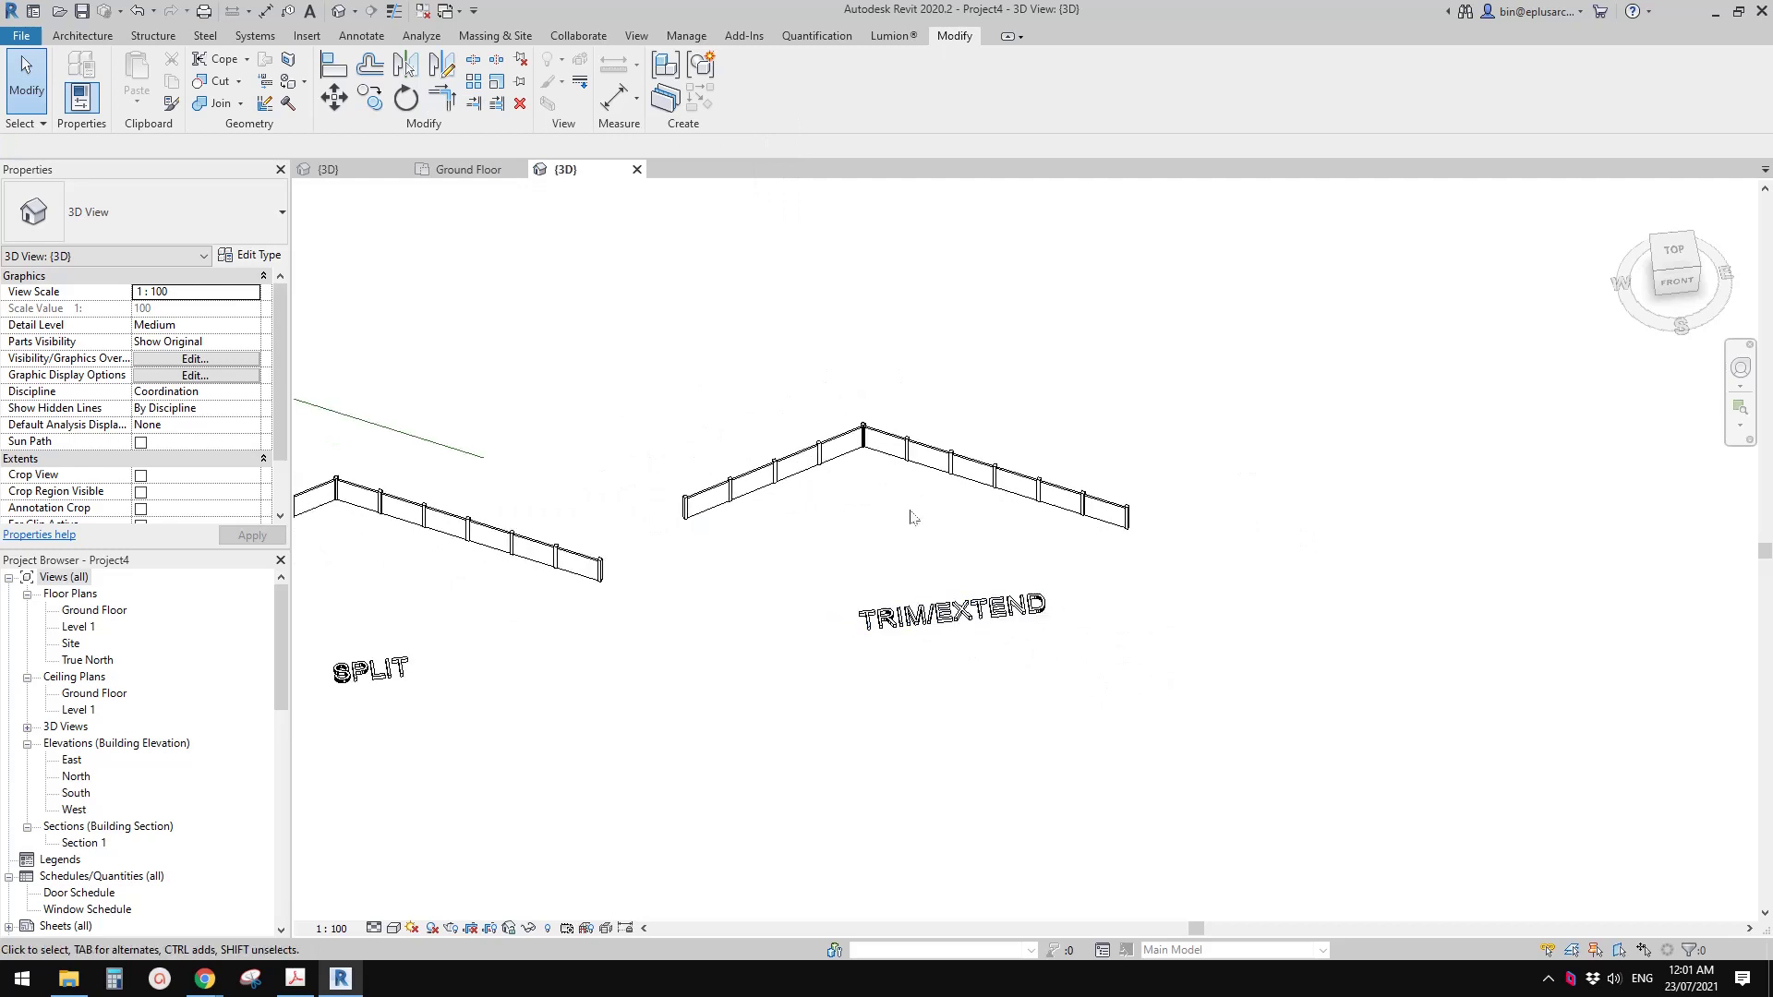
Step: Zoom in on the fence railings beside the SPLIT and TRIM/EXTEND labels
scroll(901, 499, "up", 4)
Step: Split both wings of the V-shaped fence with SL and delete the two apex pieces
key("s")
key("l")
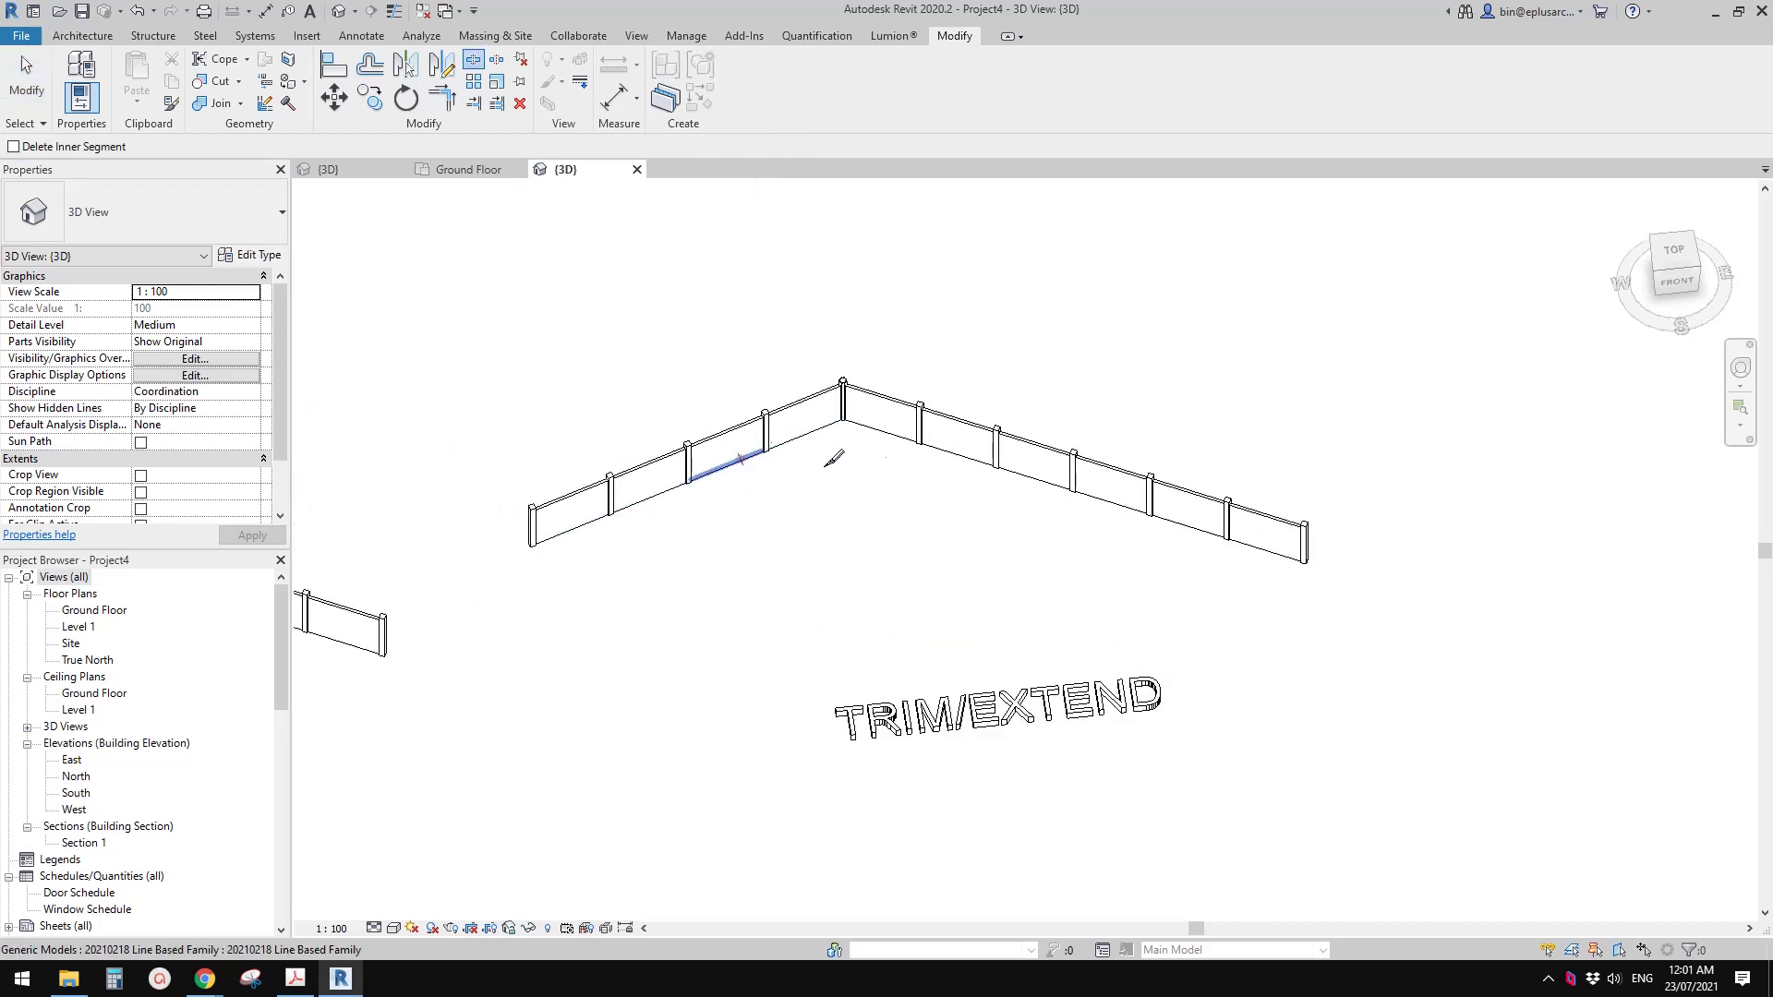
left_click(741, 458)
left_click(966, 454)
key("Escape")
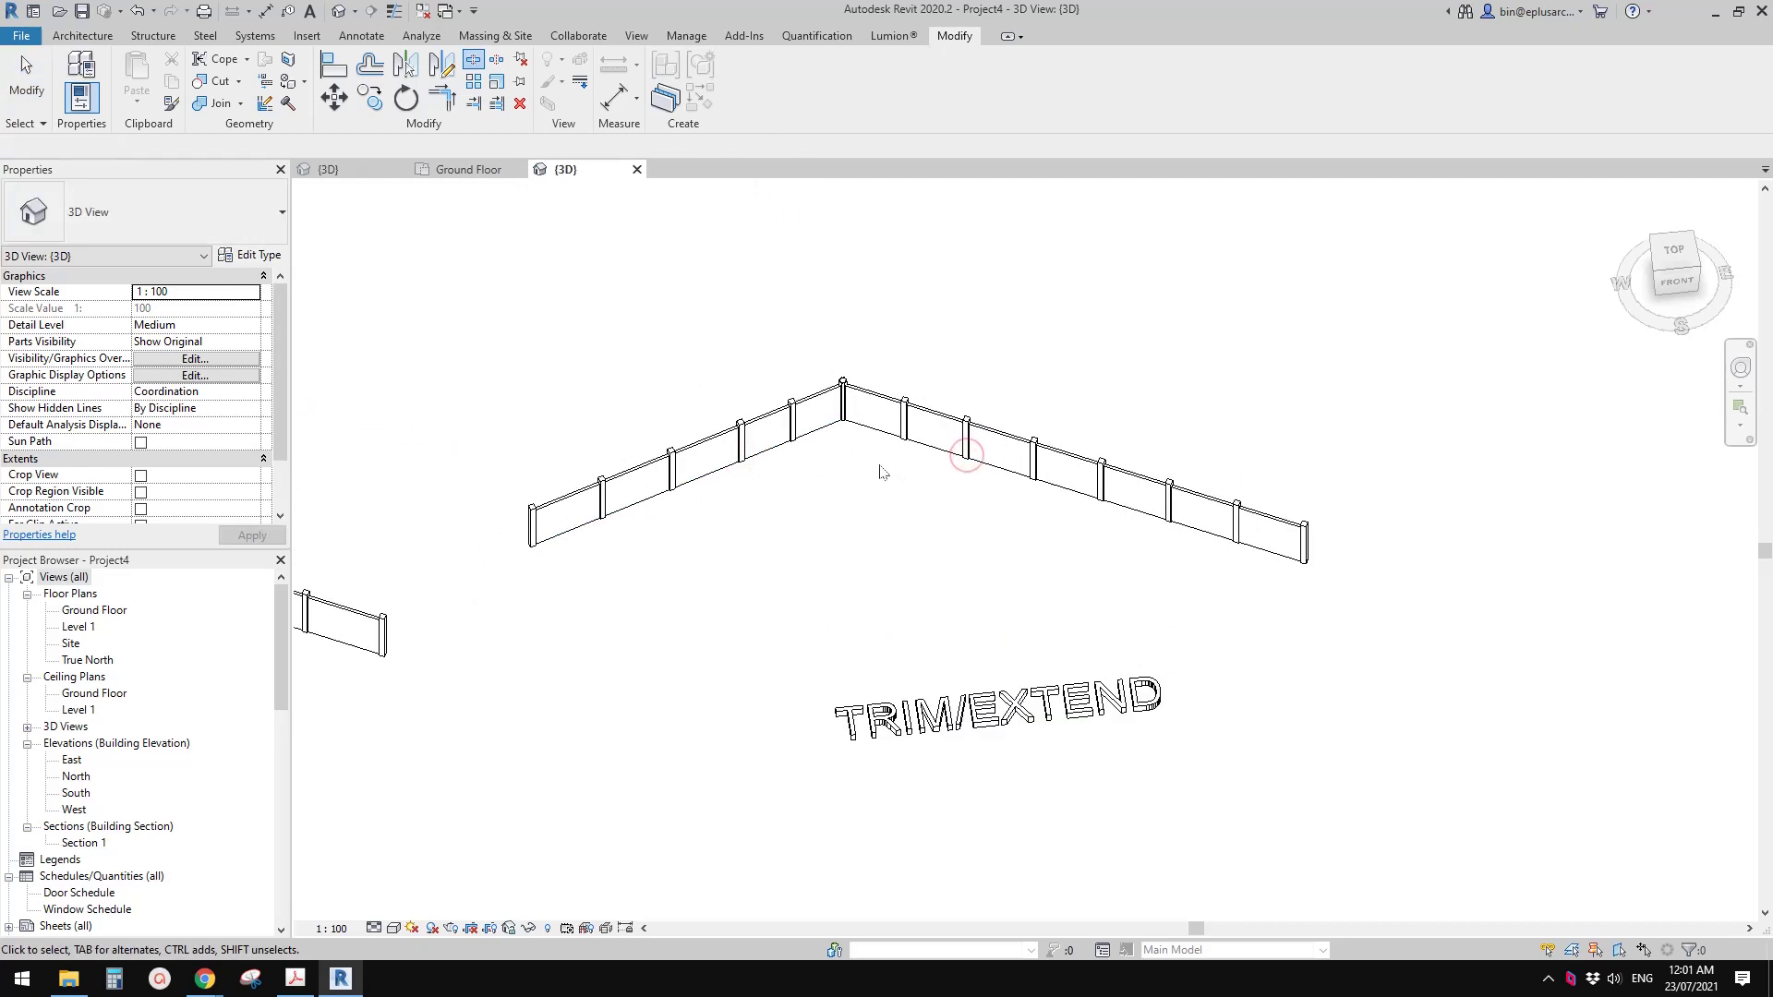
left_click(810, 428)
key("Delete")
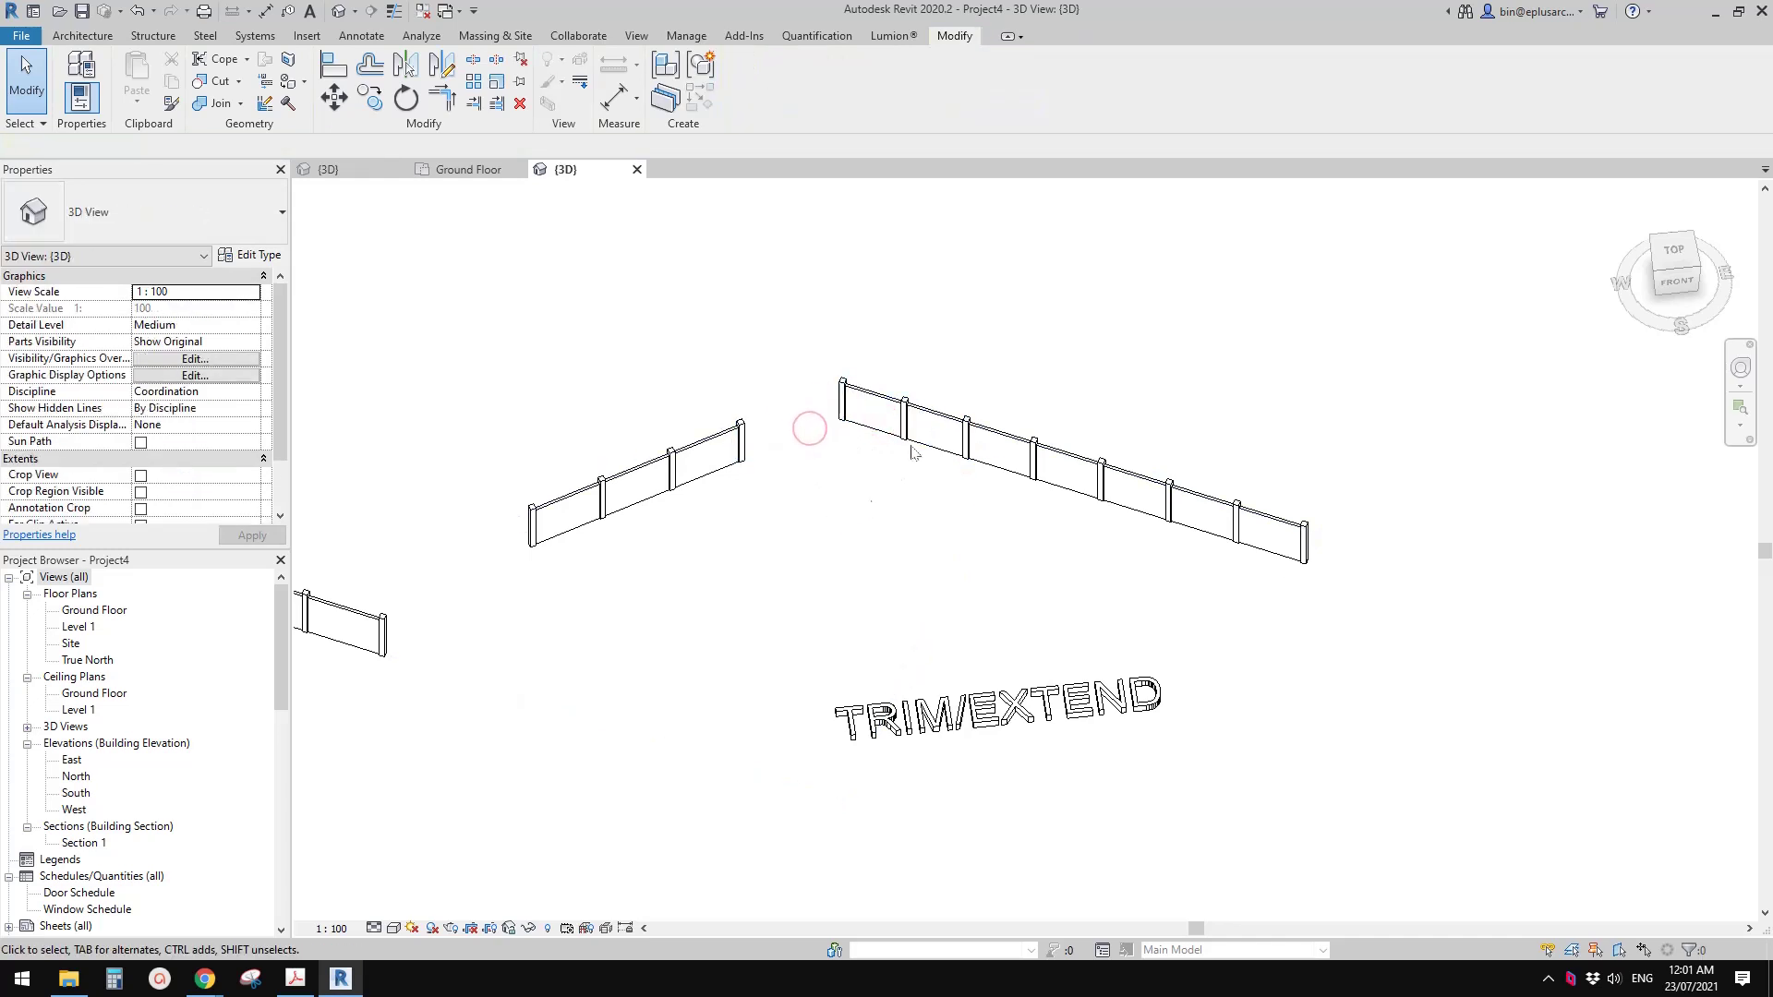
left_click(912, 431)
key("Delete")
Step: Draw two separate test walls beside the middle fence run
middle_click_drag(901, 500, 905, 457)
scroll(915, 419, "down", 1)
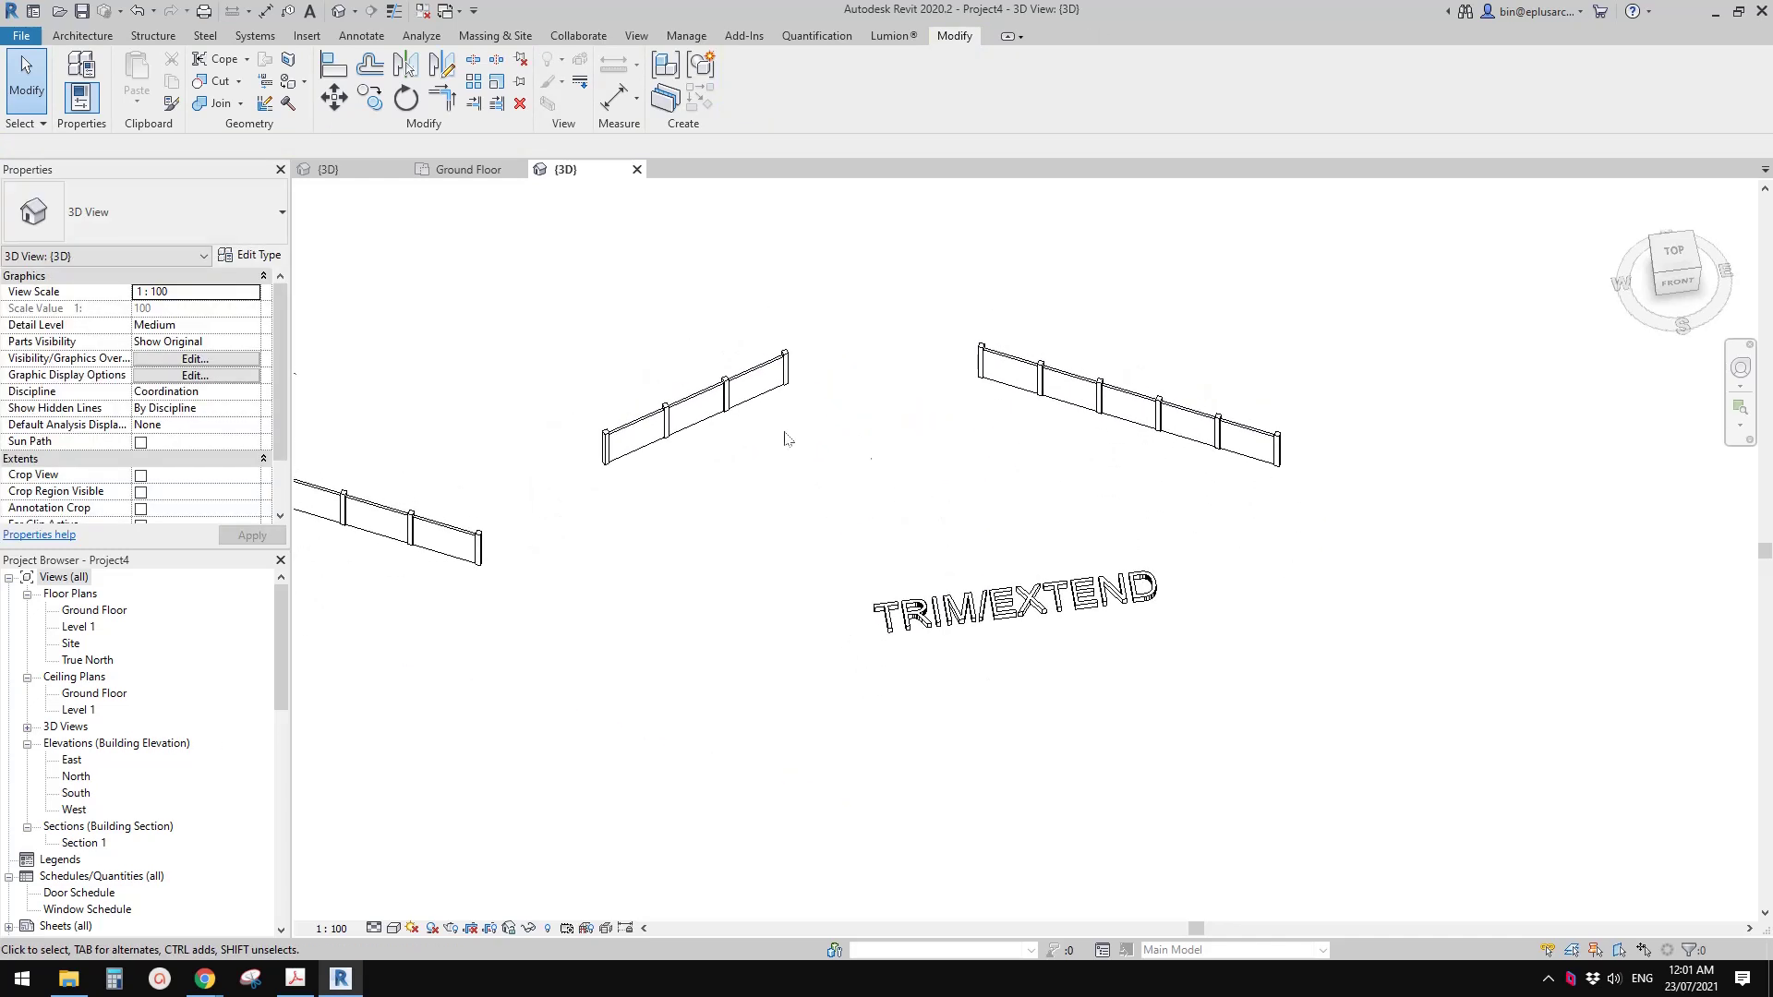
left_click(726, 407)
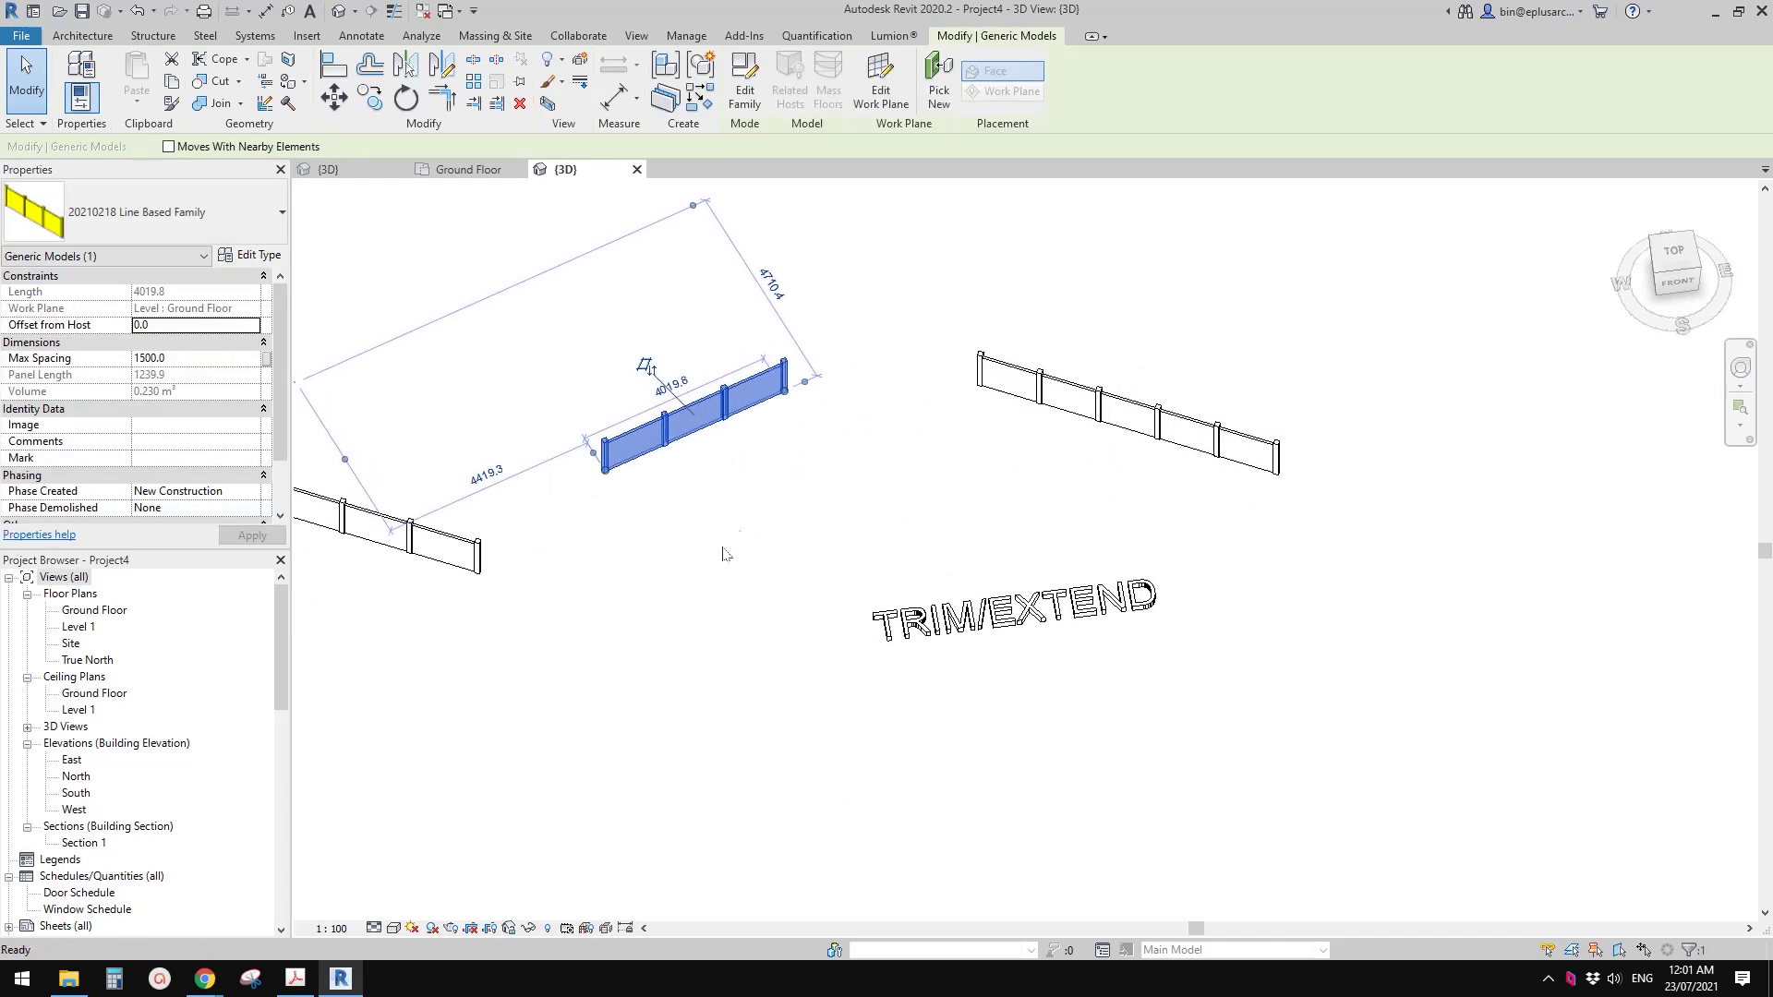
key("w")
key("a")
left_click(687, 575)
left_click(830, 505)
key("Escape")
left_click(1026, 477)
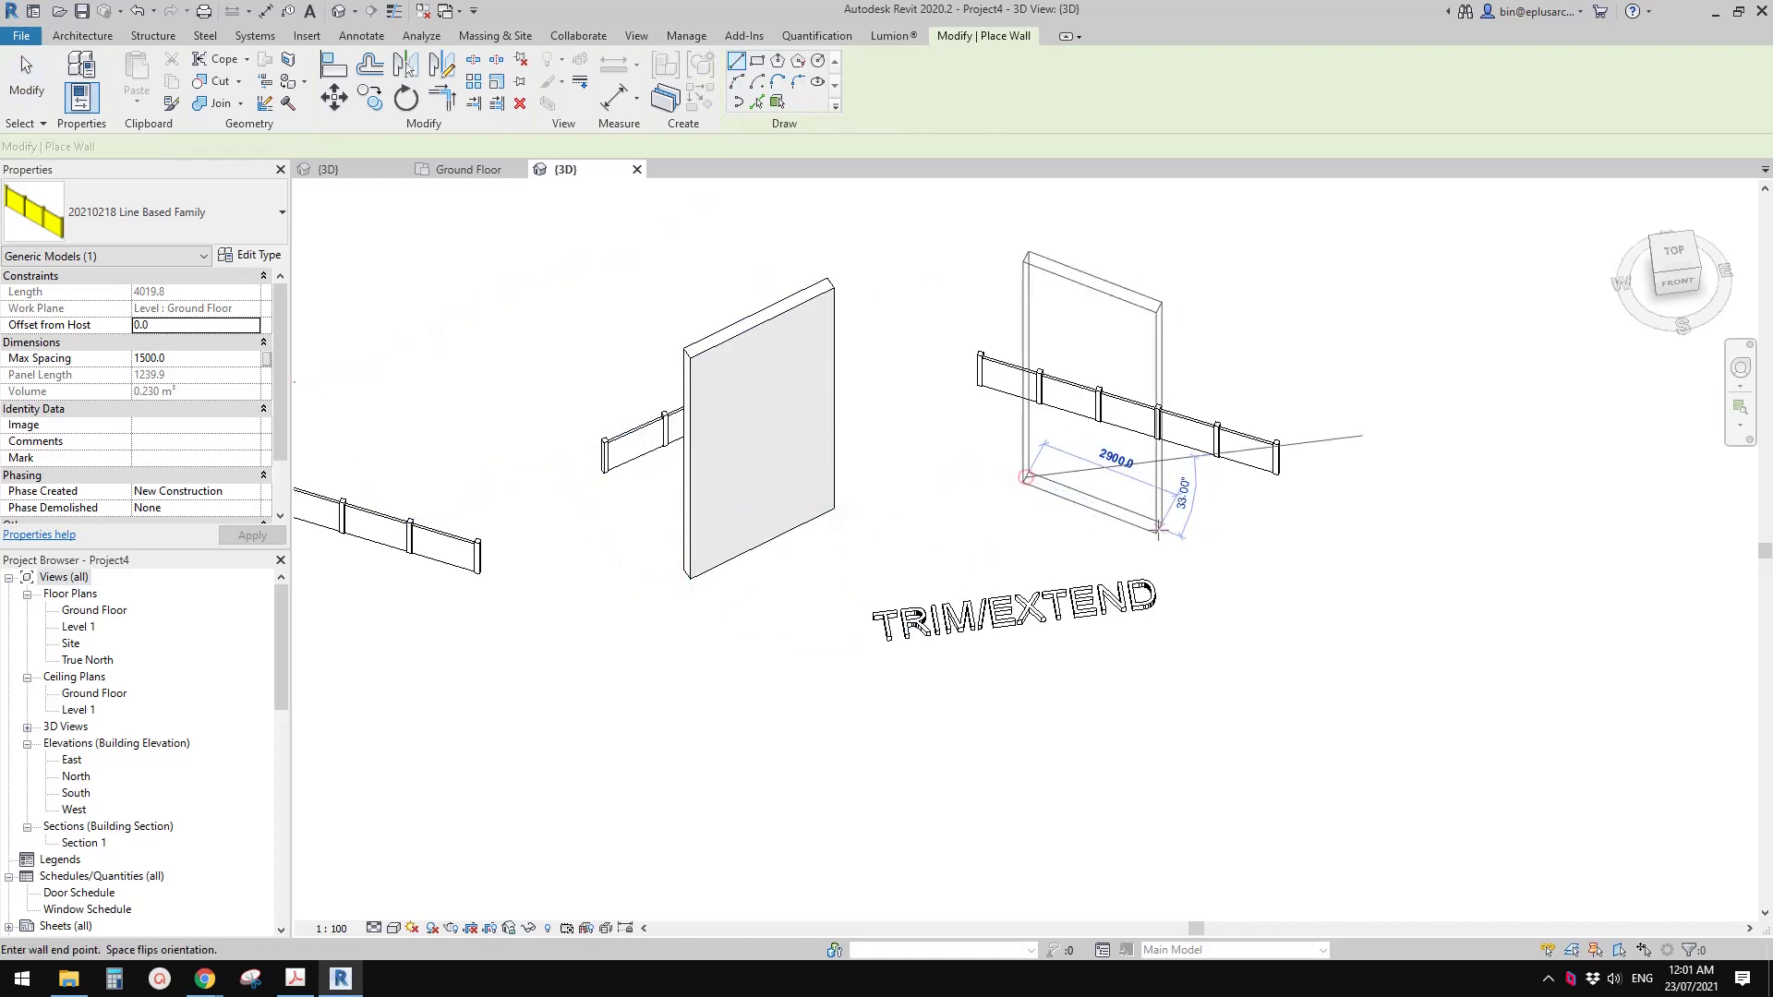
left_click(1158, 531)
key("Escape")
key("Escape")
Step: Trim the two test walls into a corner with TR
key("t")
key("r")
left_click(1081, 499)
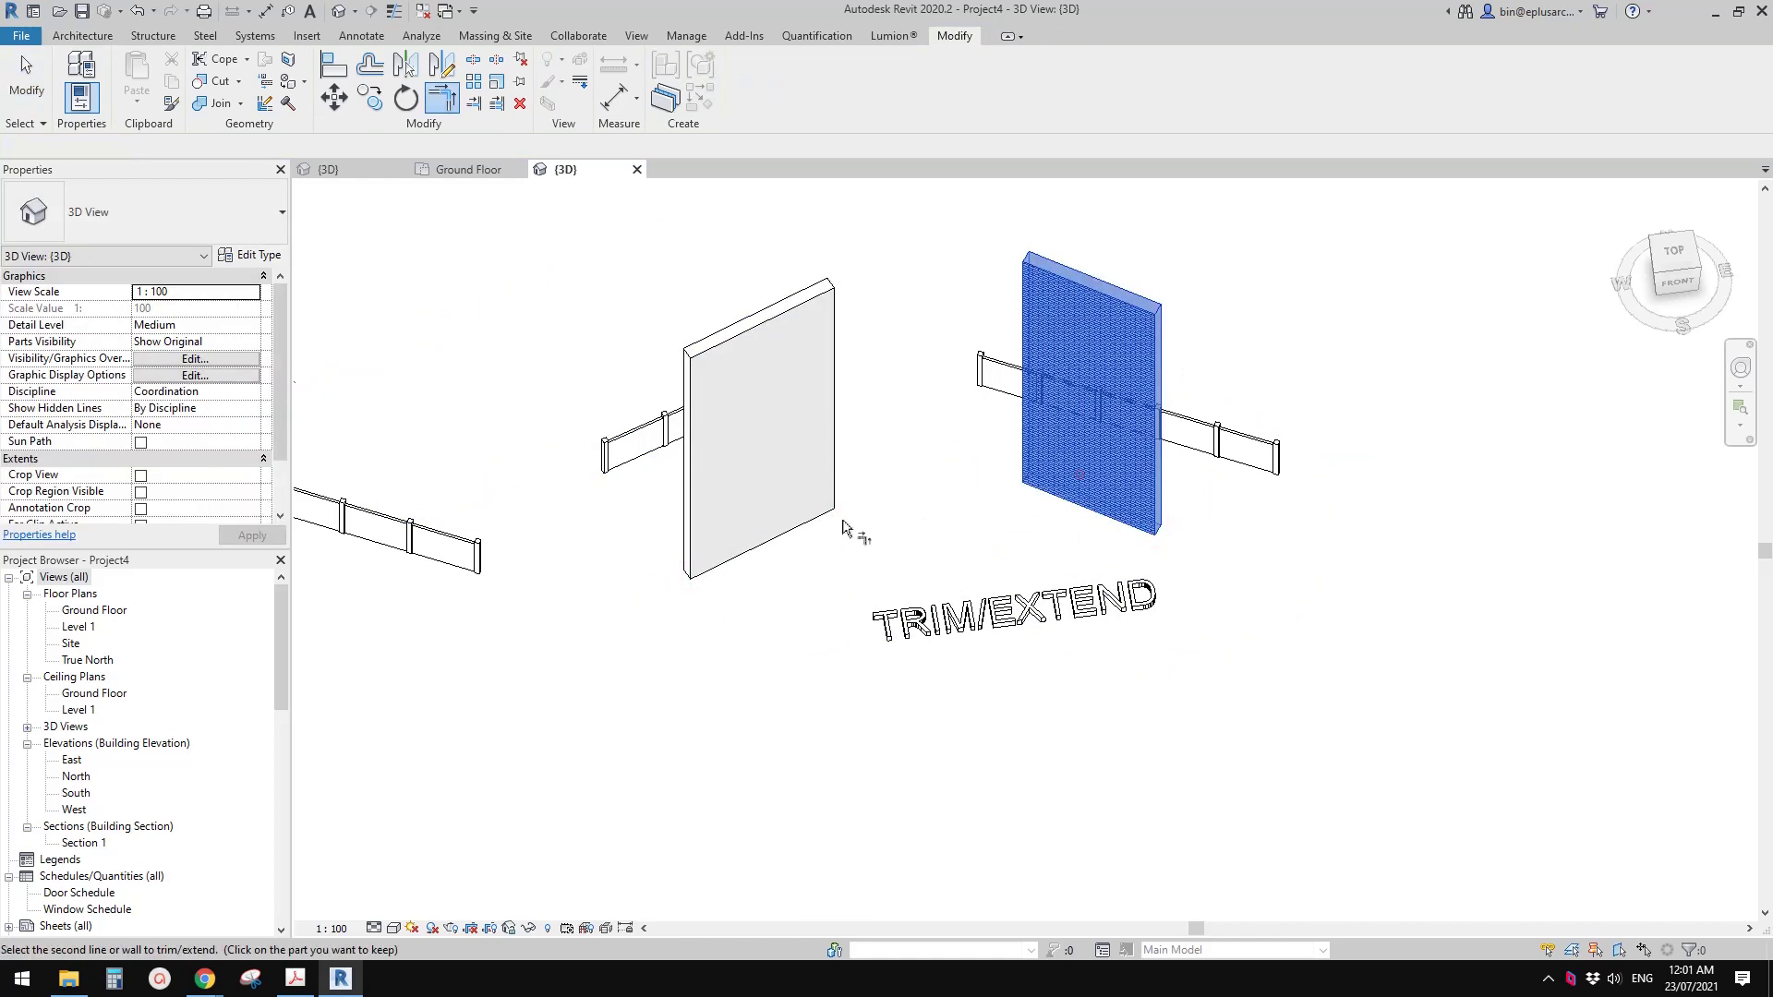
left_click(776, 511)
key("Escape")
Step: Delete both test walls with DE
key("d")
key("e")
left_click(1005, 379)
left_click(889, 330)
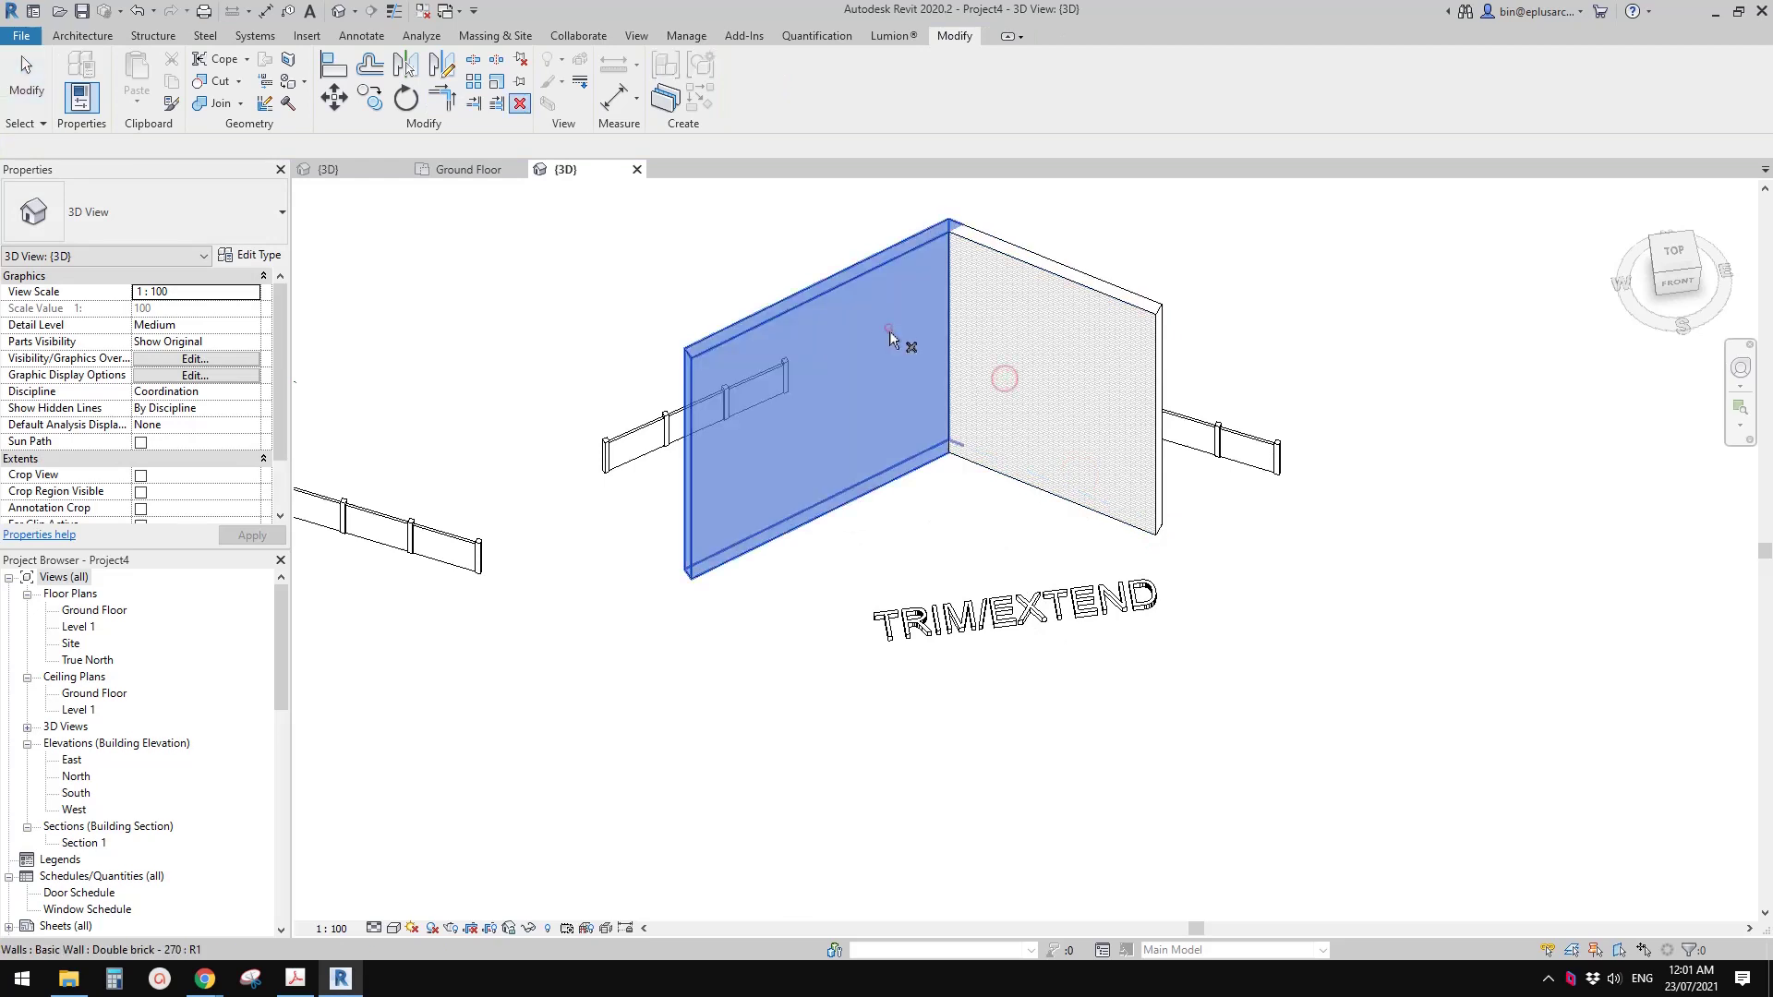
left_click(1015, 291)
key("d")
key("e")
key("t")
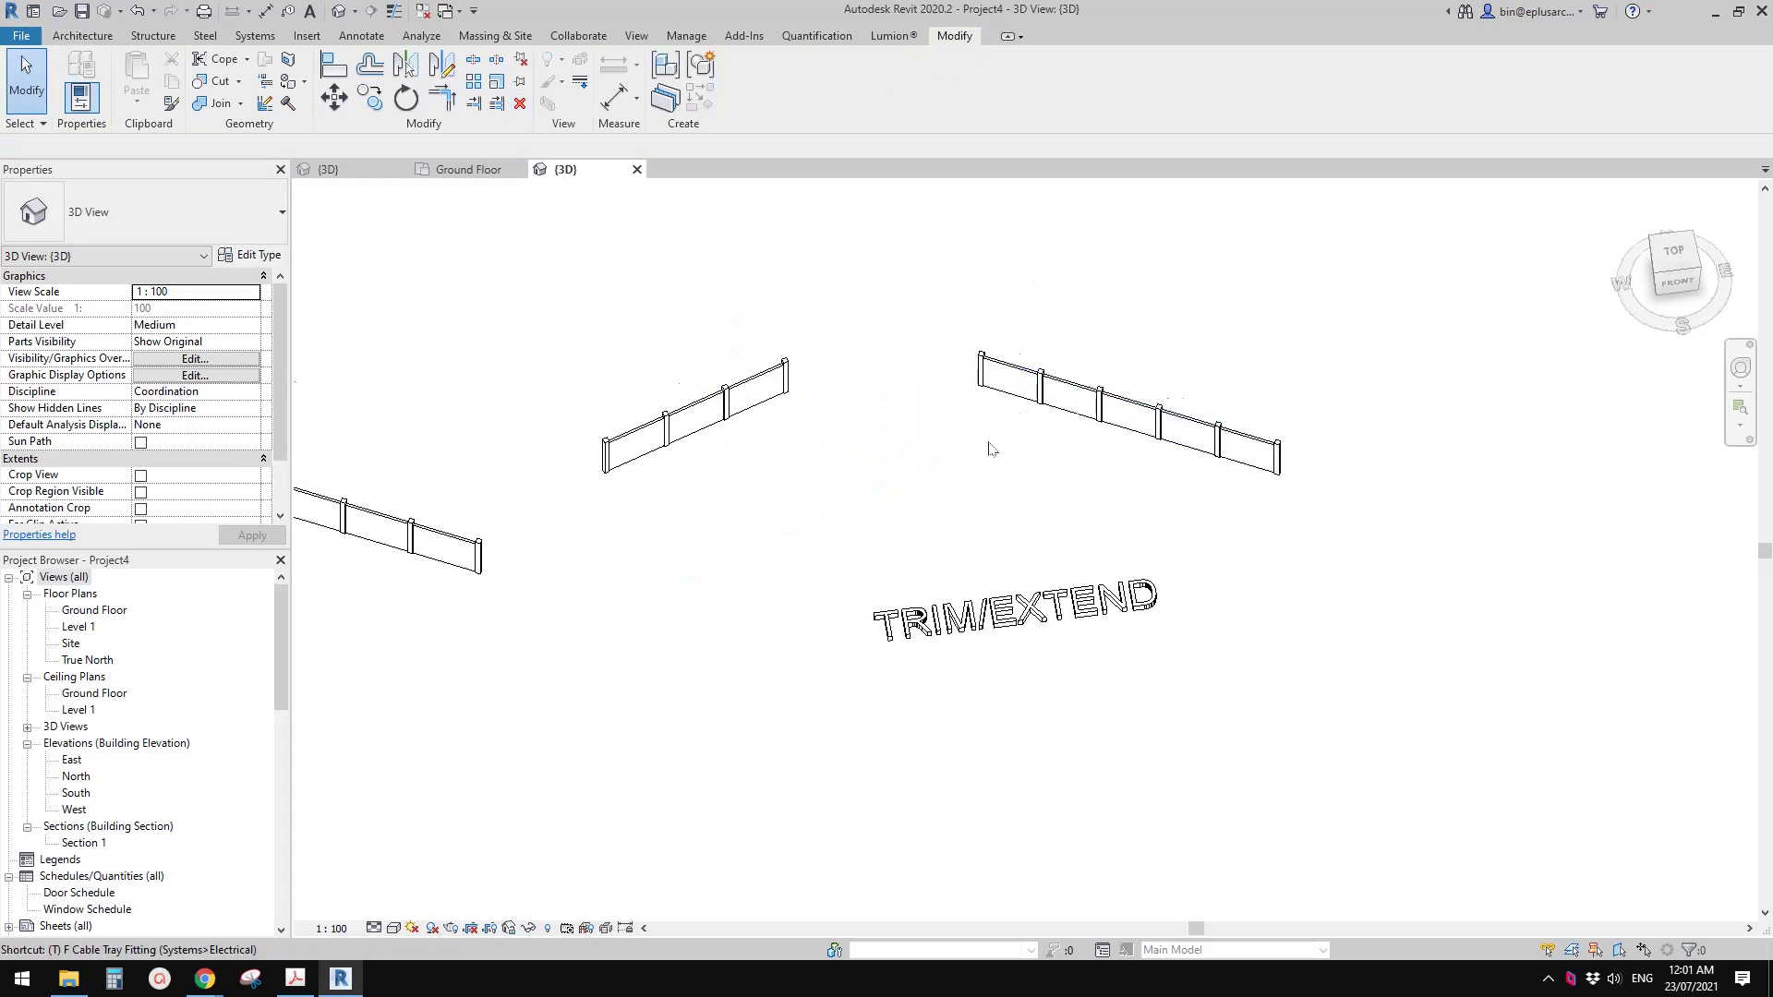
scroll(991, 449, "up", 2)
Step: Trim the left and right railings into a corner, then undo the join
key("r")
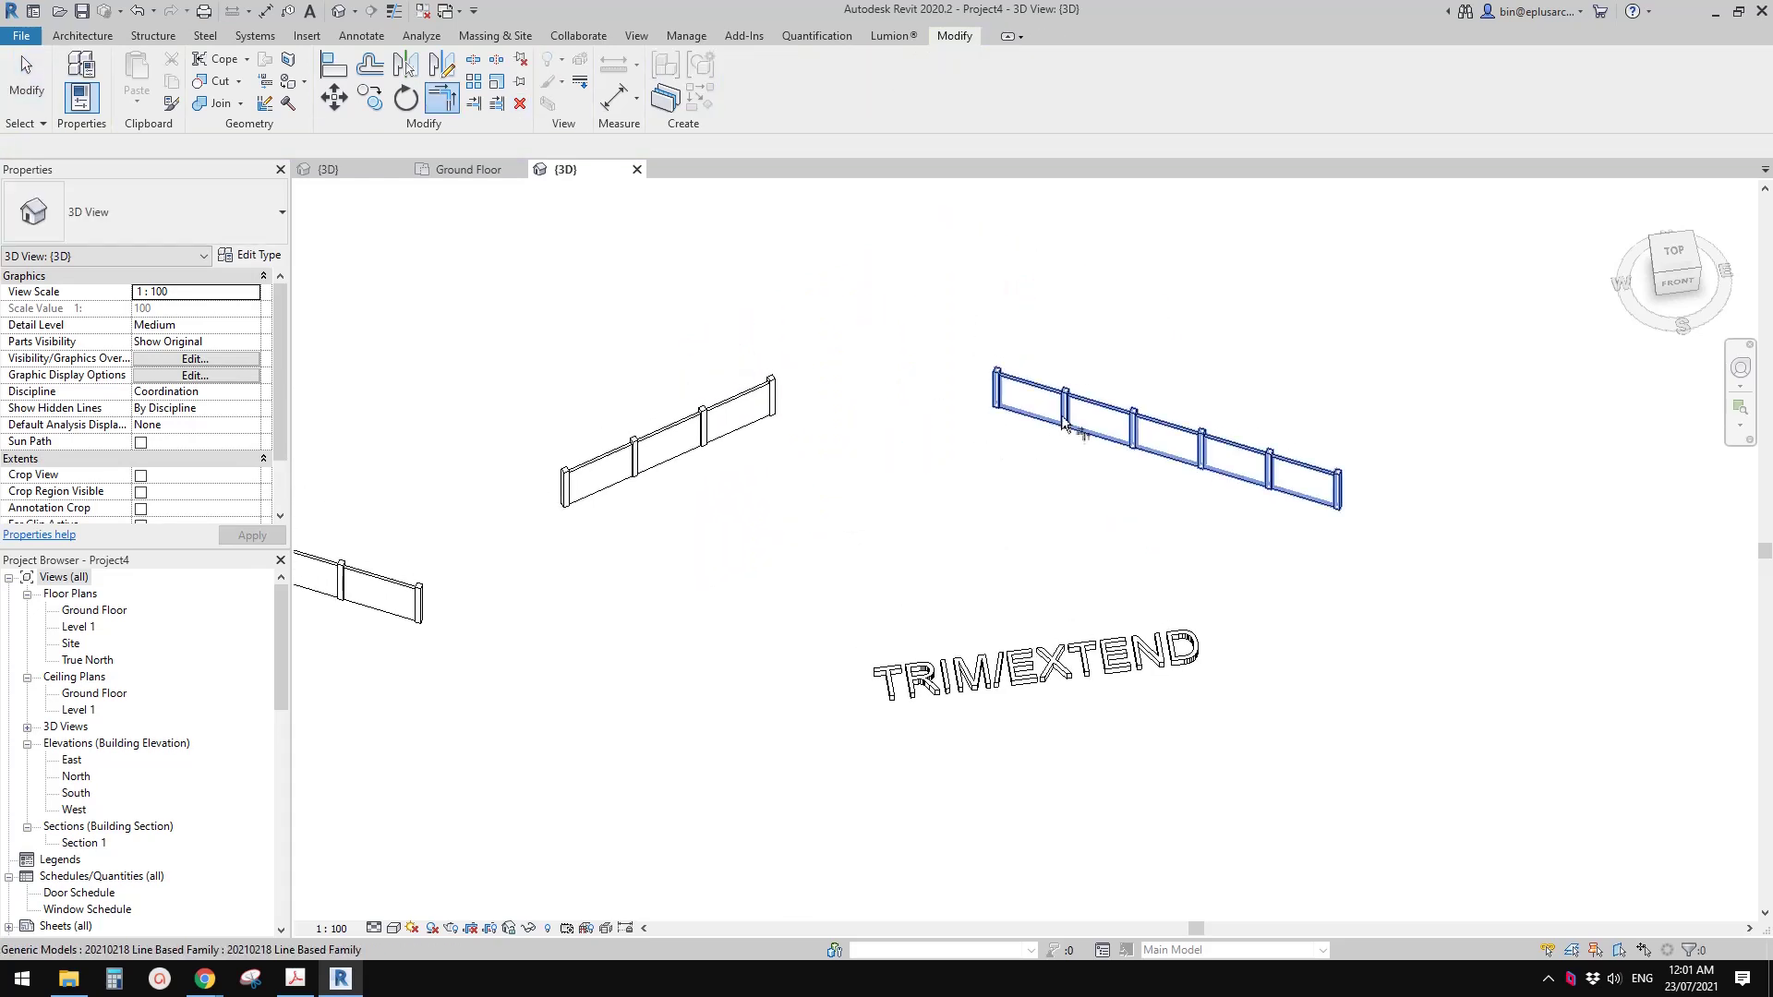
left_click(1064, 422)
left_click(722, 436)
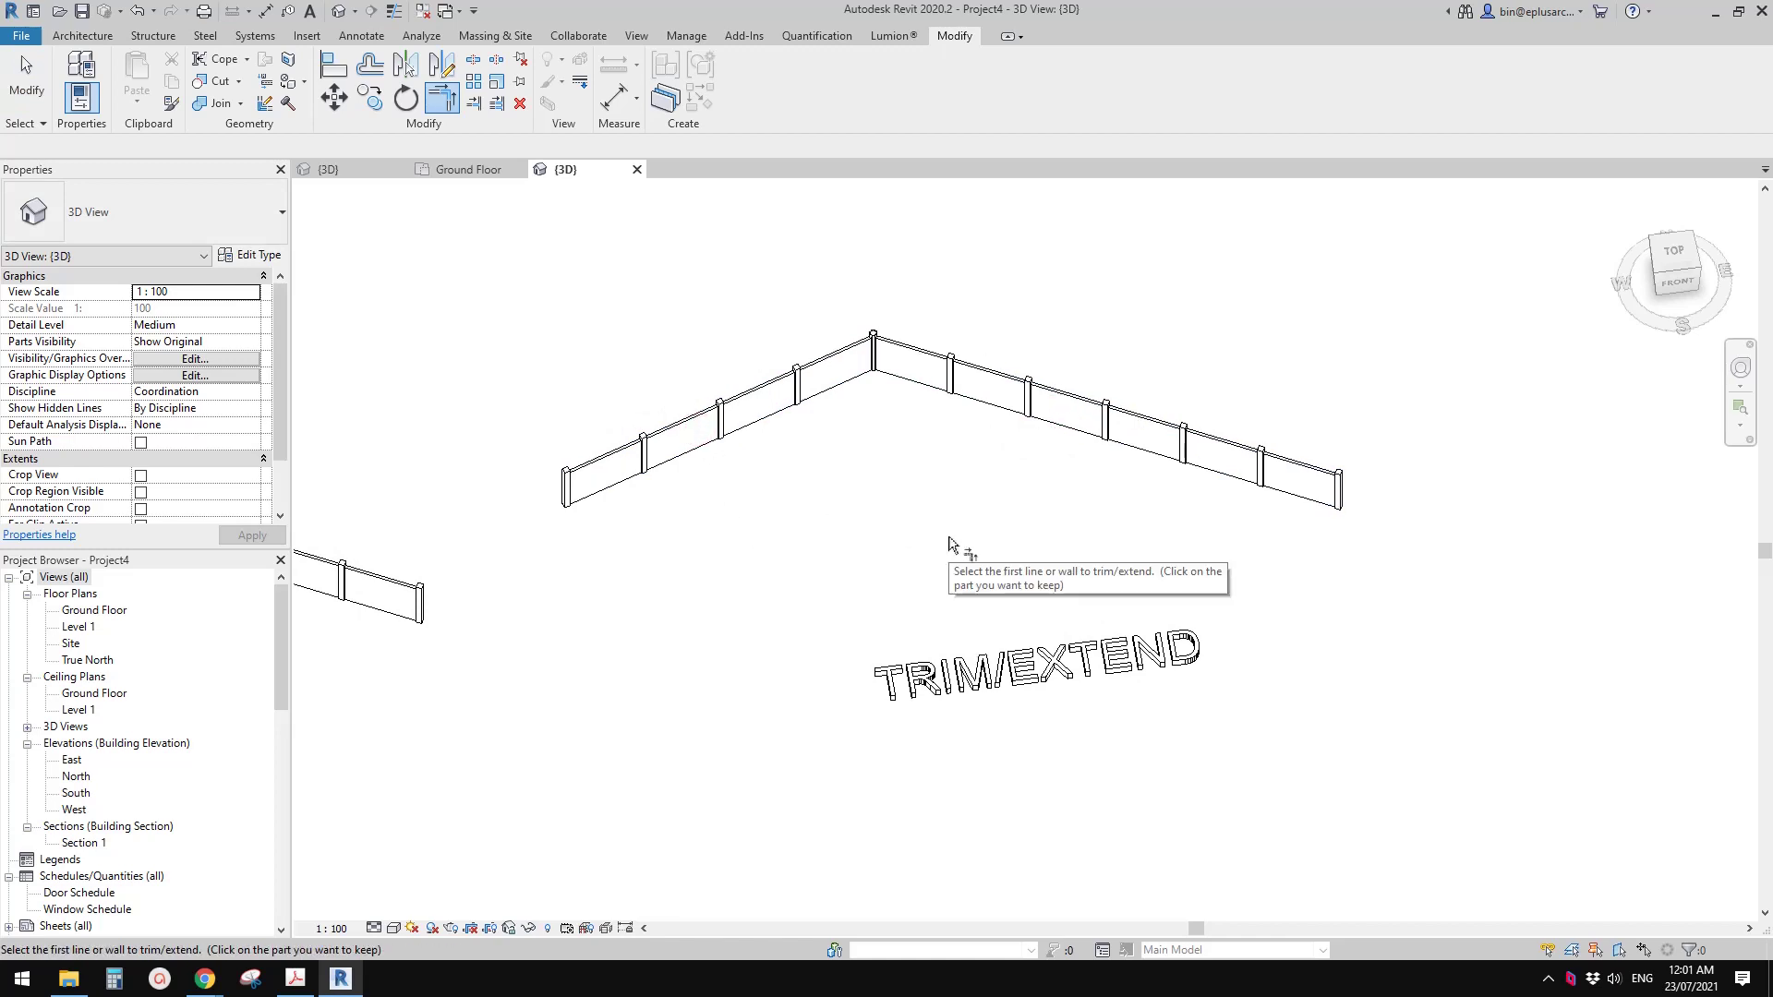
key("Escape")
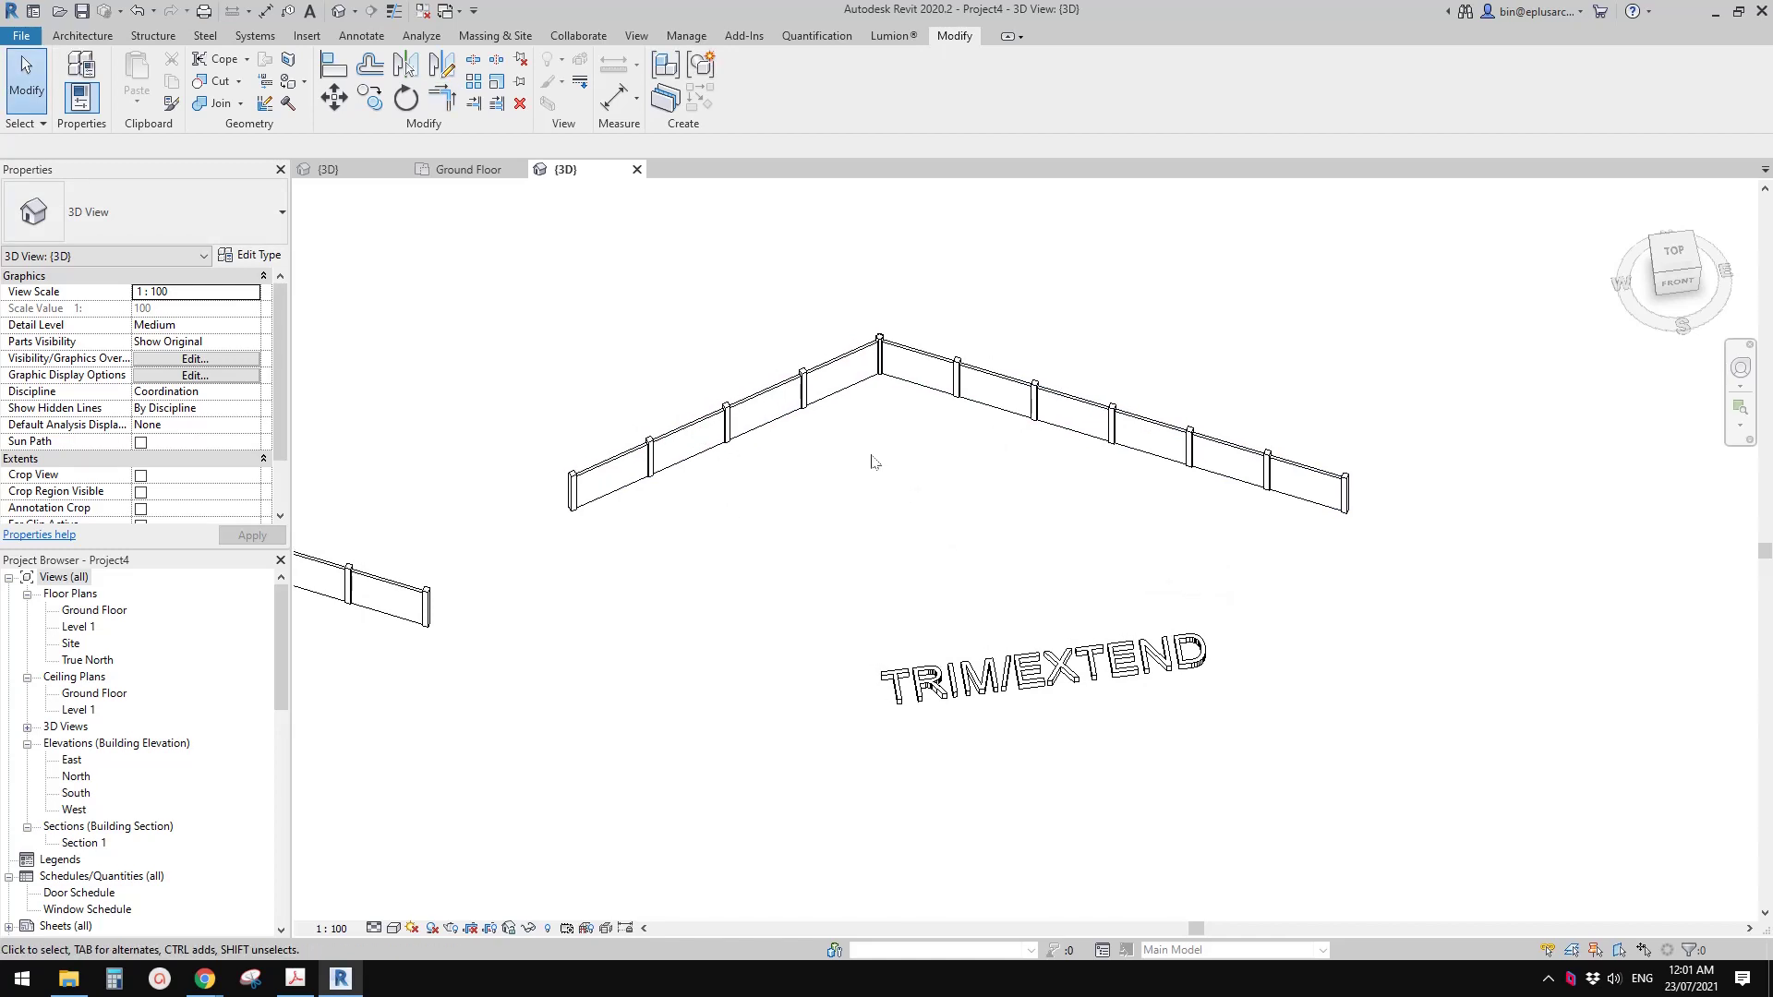
key("ctrl+z")
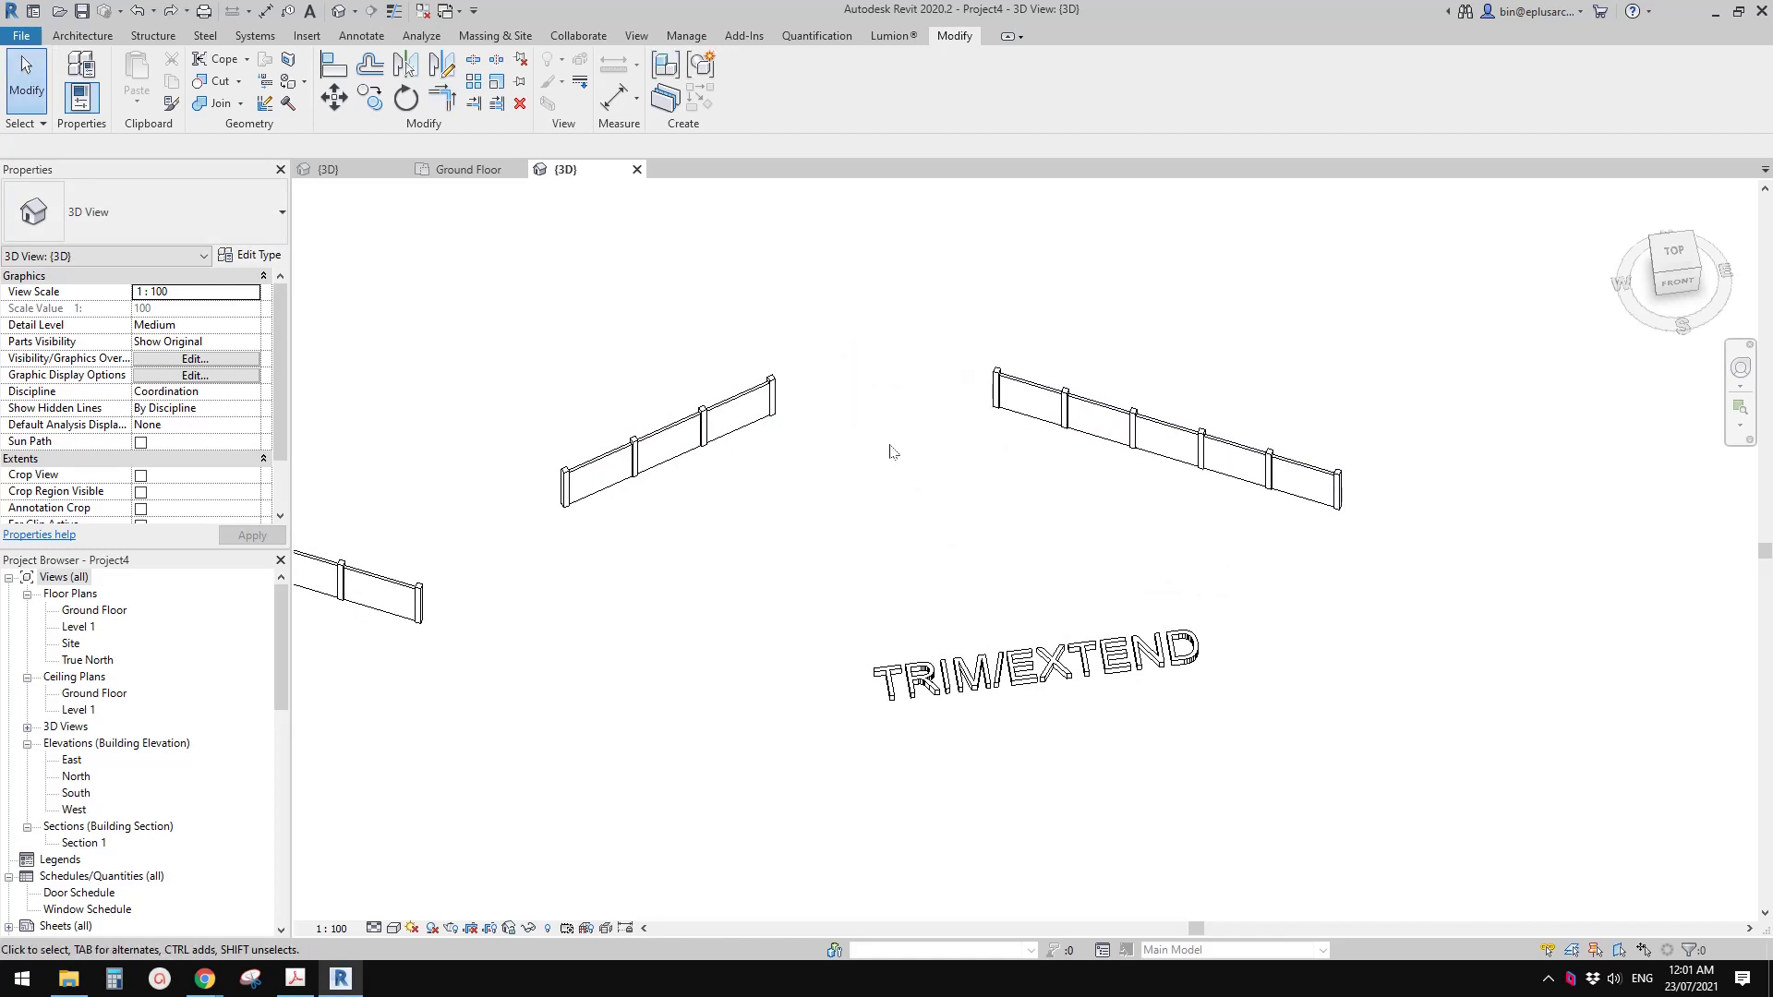
Step: Extend the left railing to the right railing as a single-element boundary
left_click(474, 104)
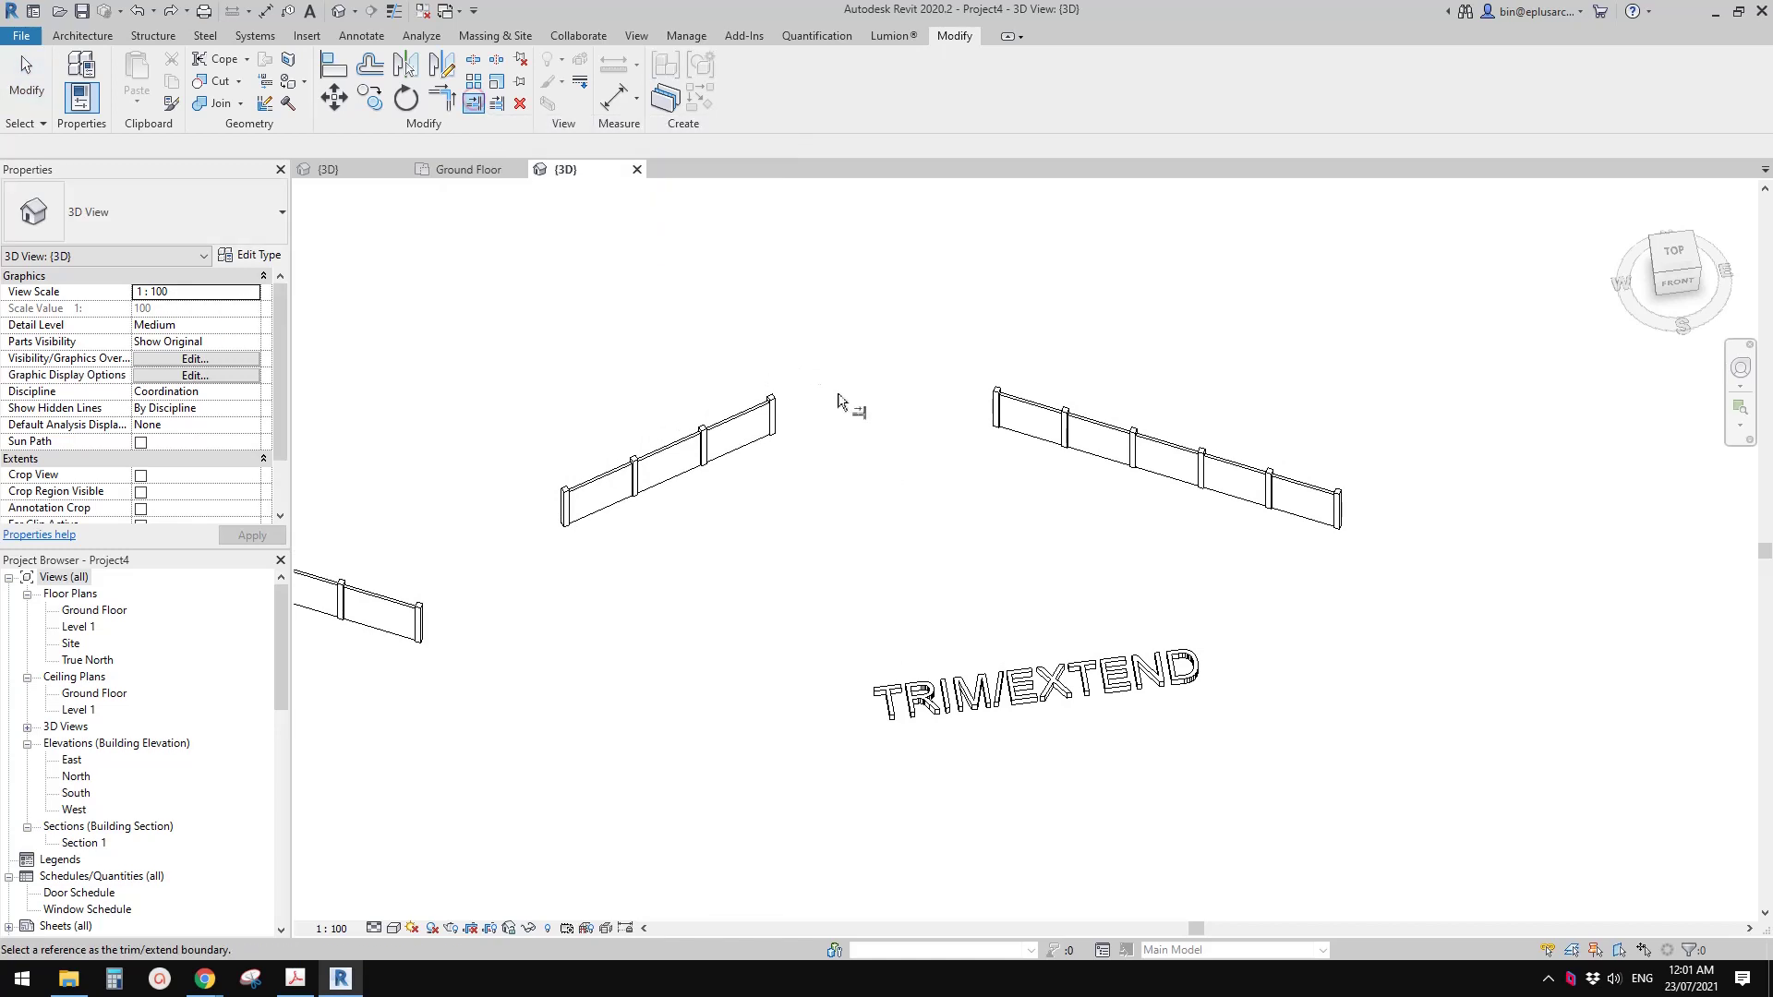
left_click(1033, 421)
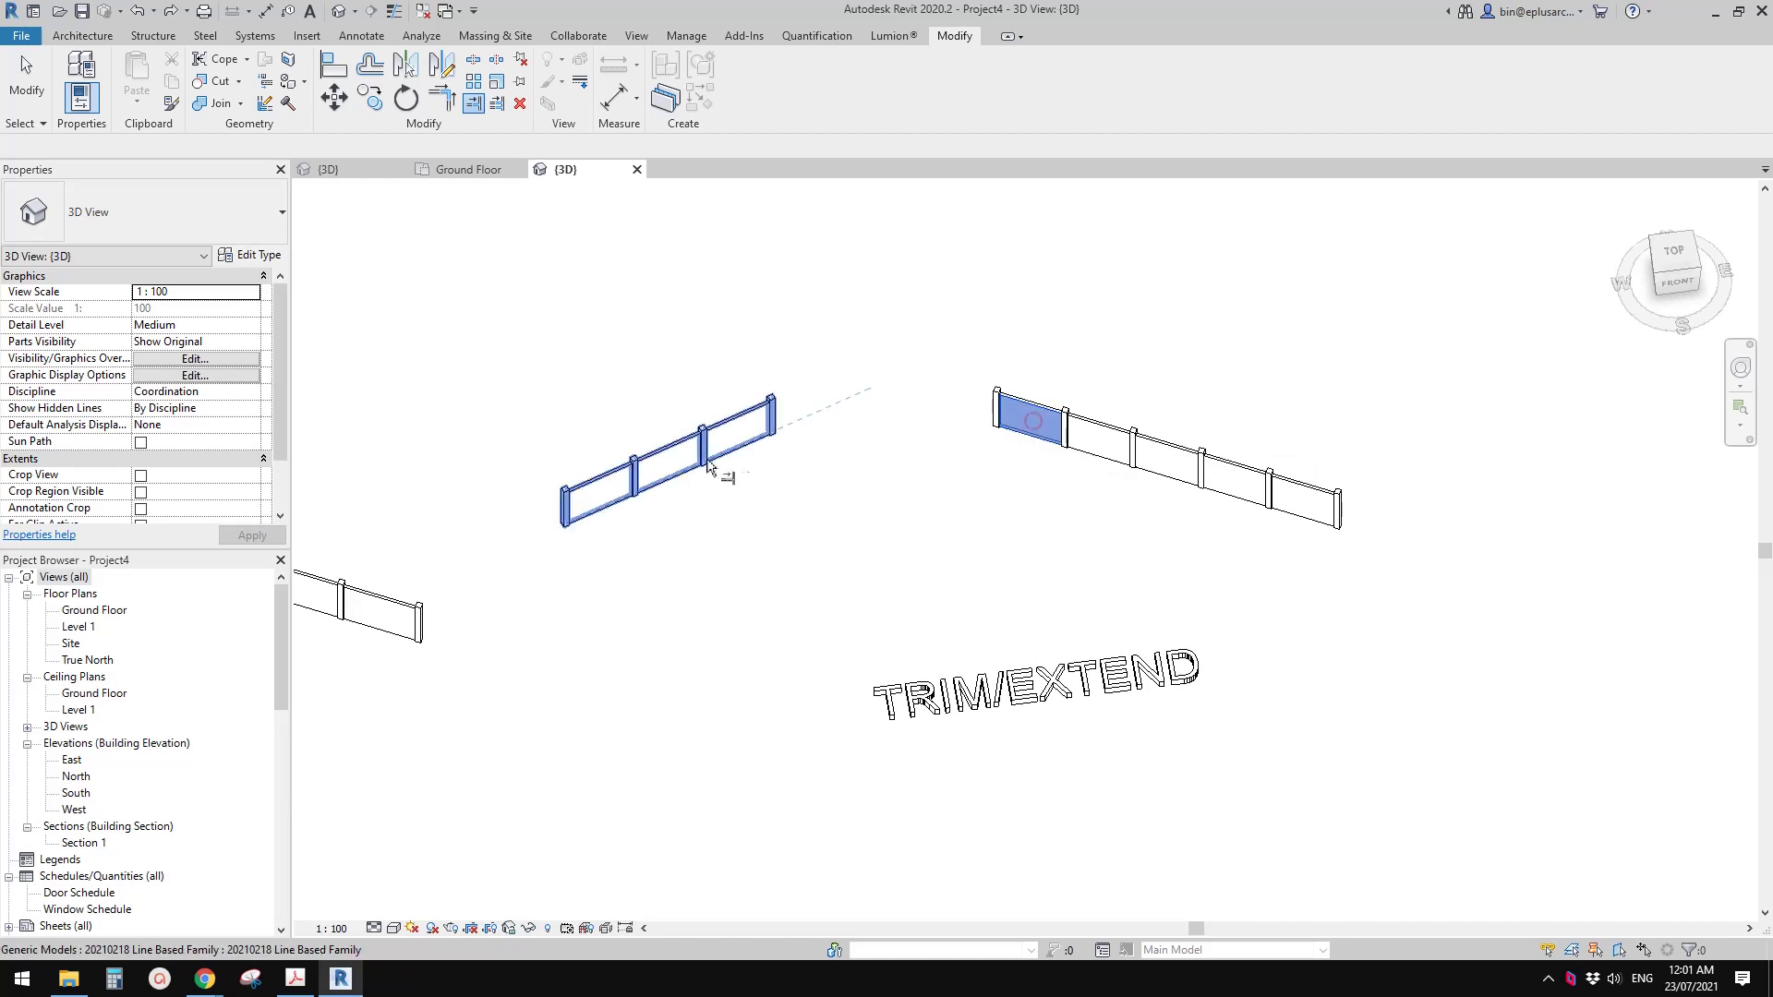
scroll(679, 464, "down", 1)
left_click(679, 468)
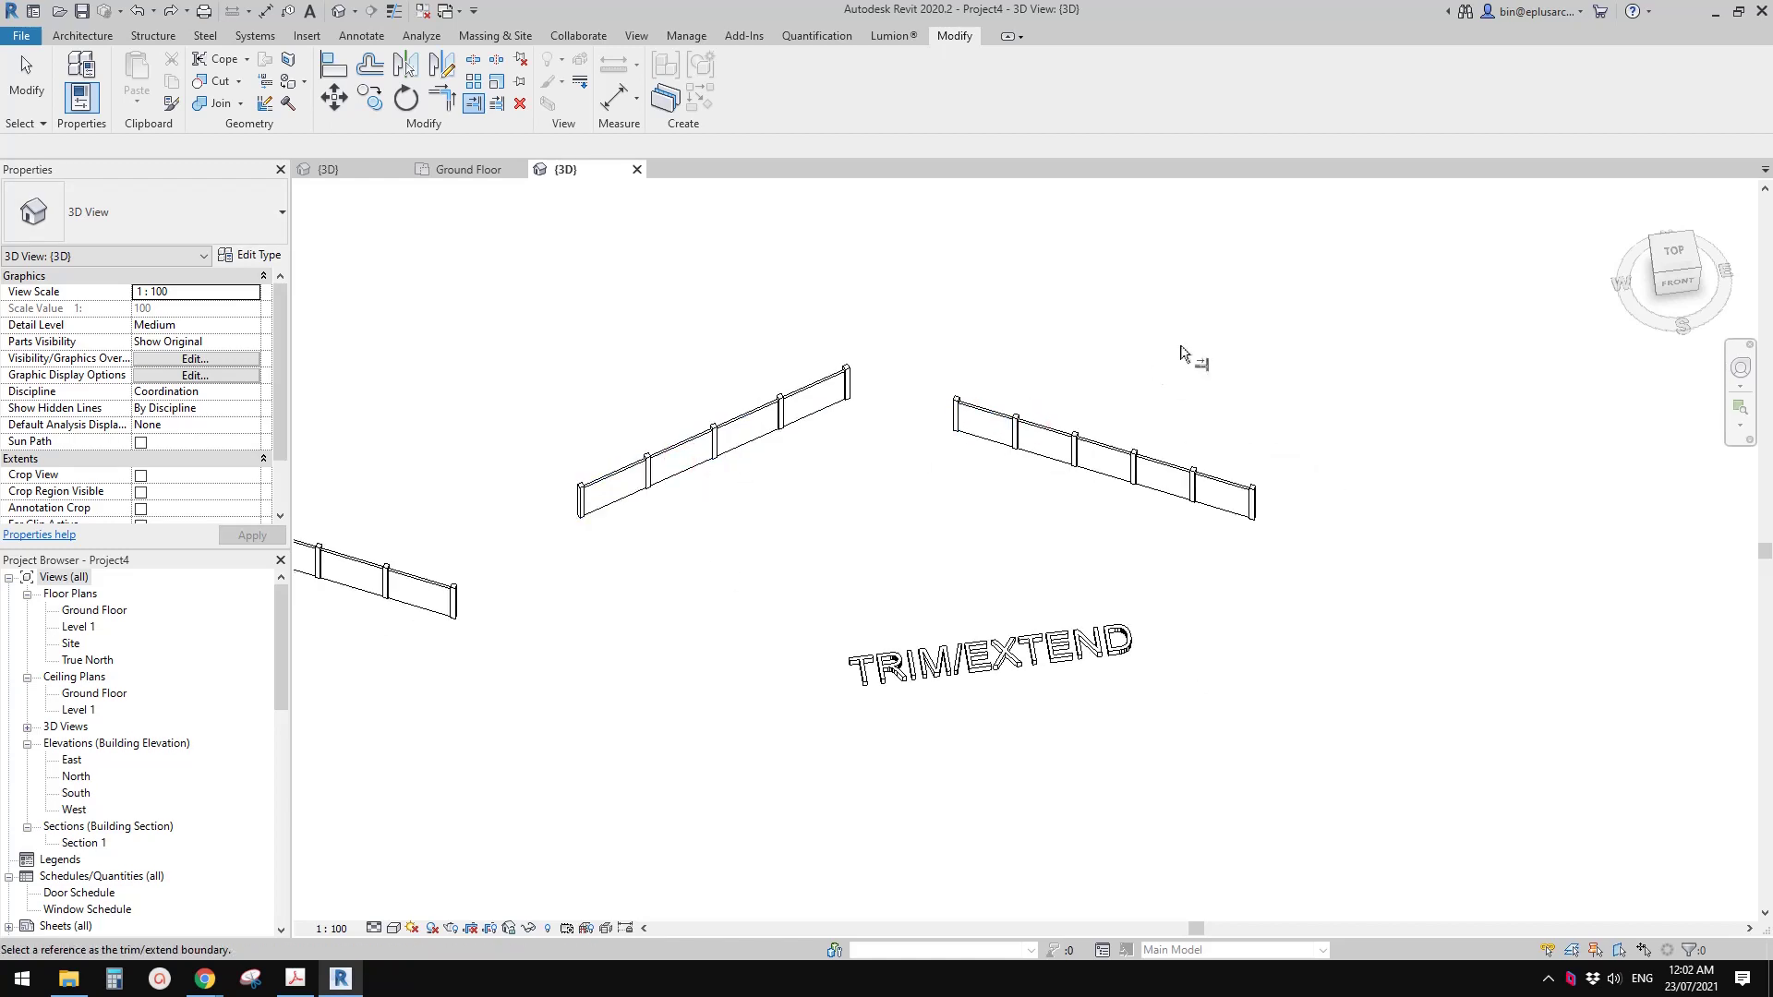
key("Escape")
Step: Swing the right railing's end to a steep angle and shift the middle railing right
left_click(1032, 425)
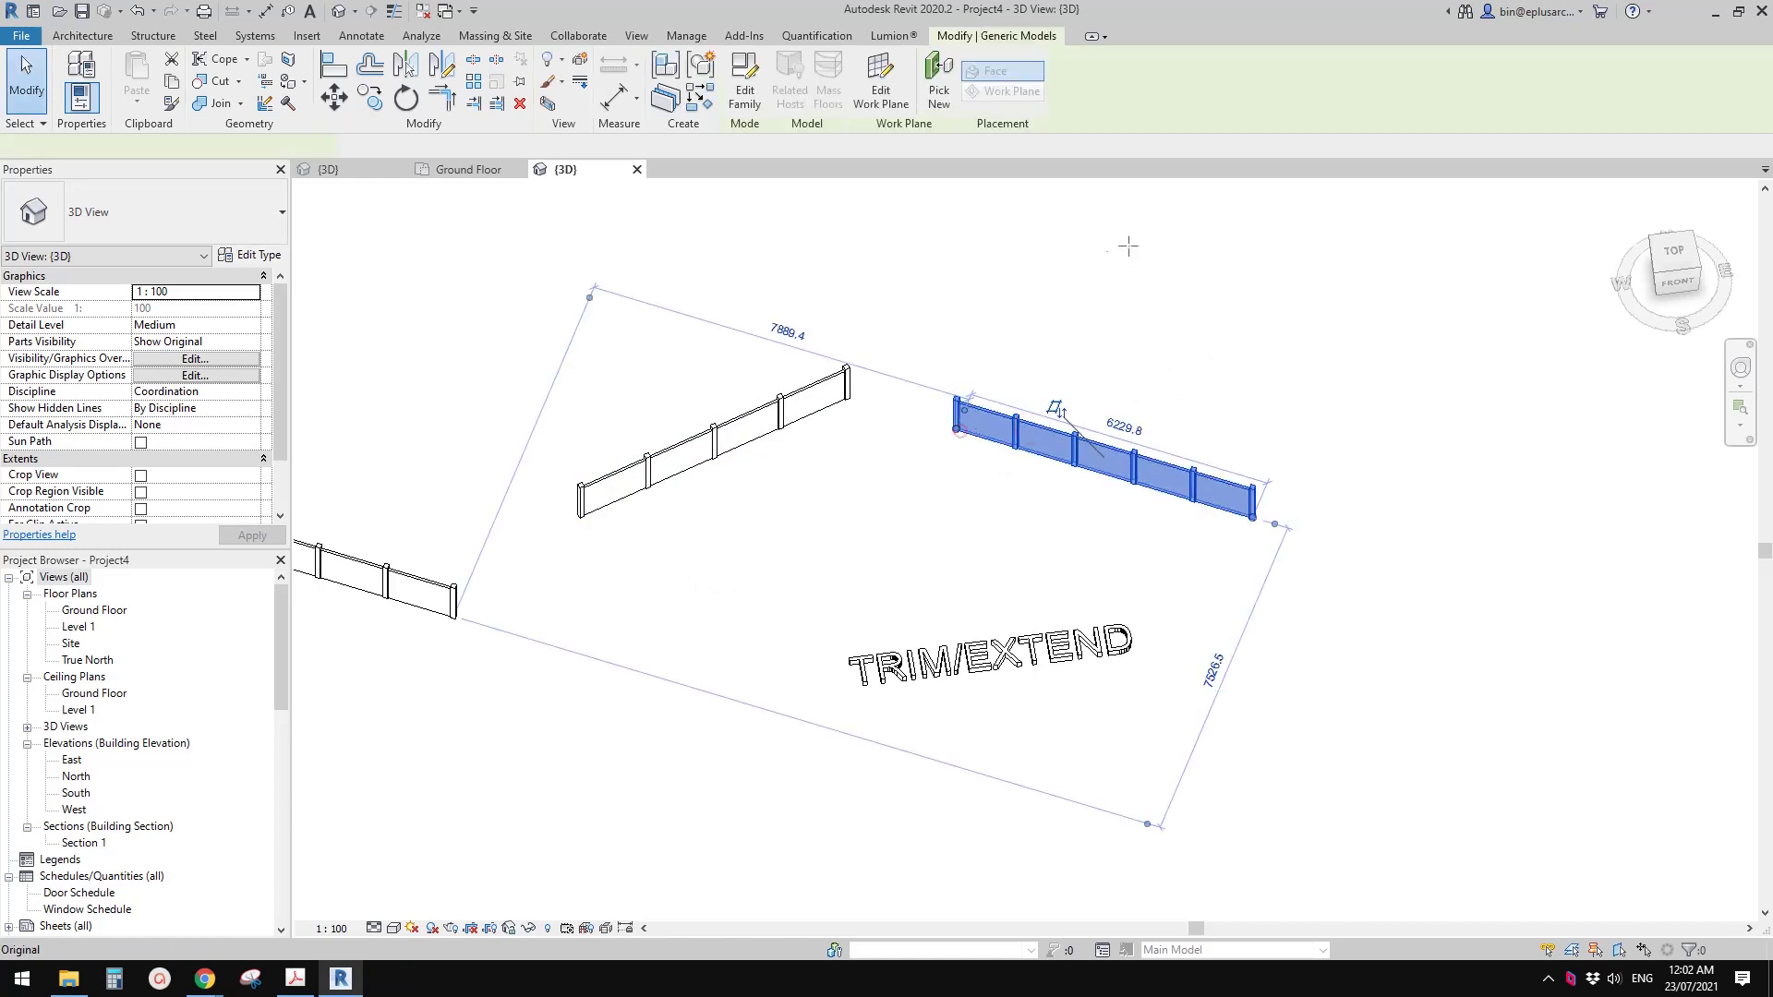
left_click_drag(1149, 319, 1128, 252)
scroll(1178, 360, "down", 1)
middle_click_drag(1141, 365, 1146, 400)
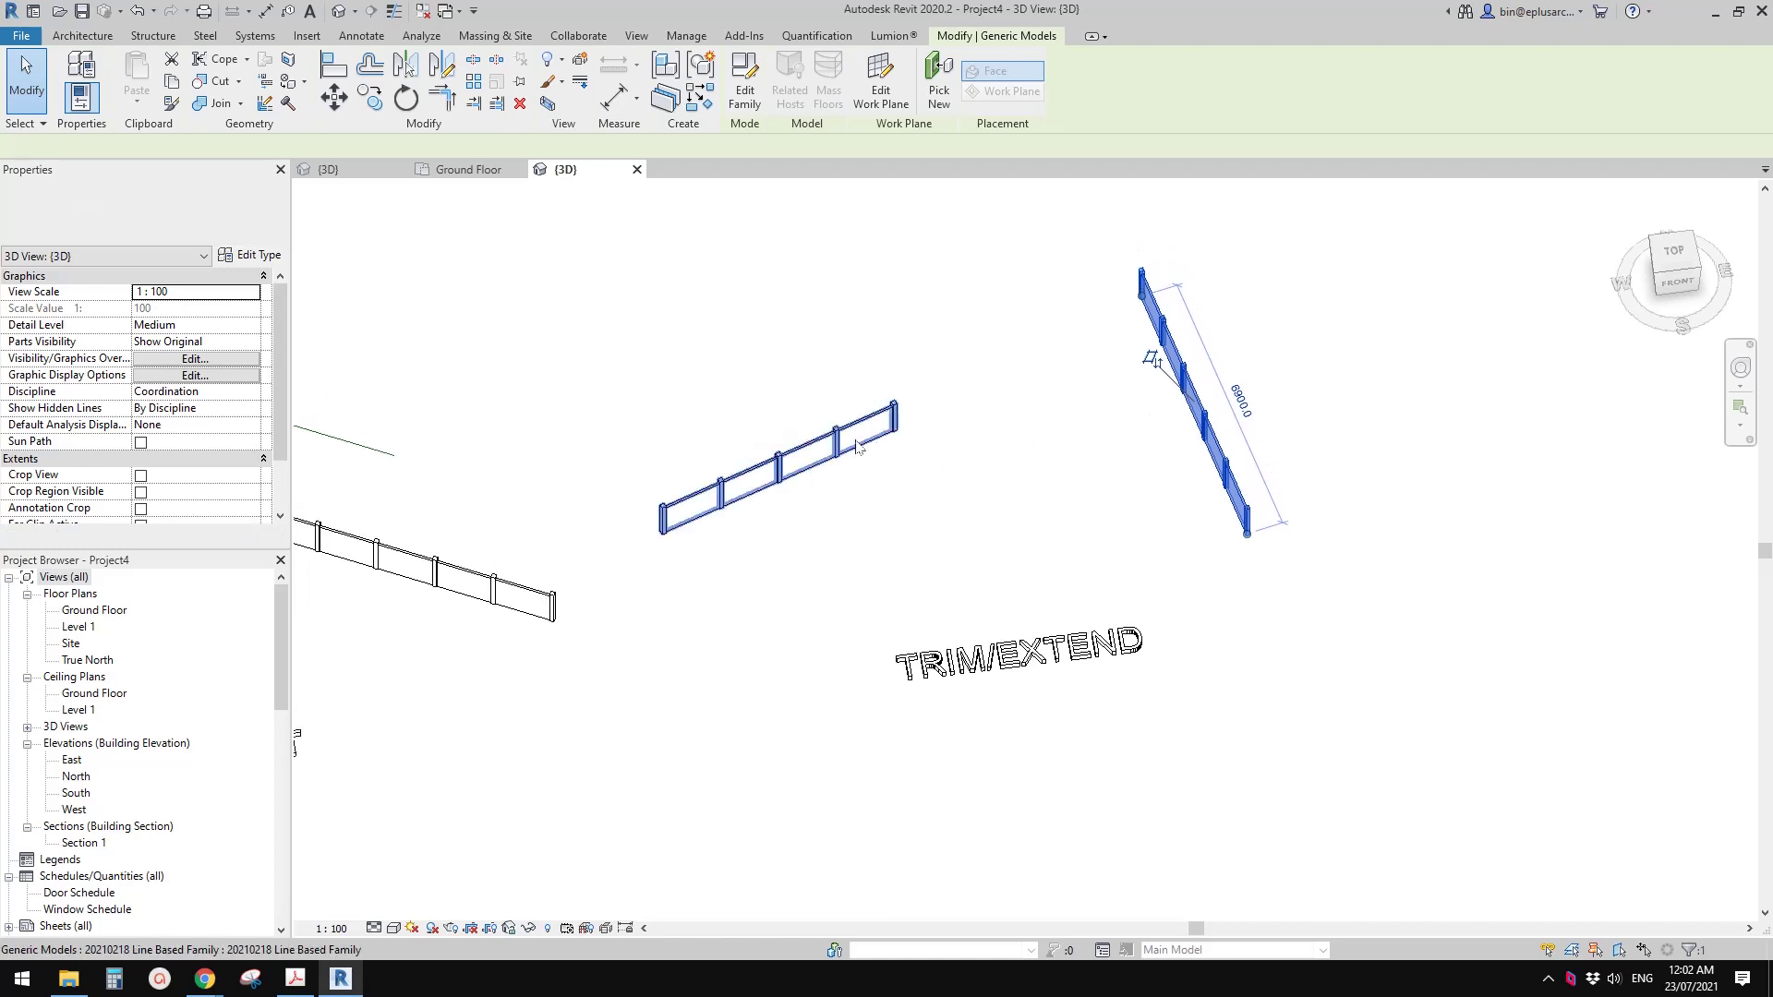
left_click_drag(855, 439, 1016, 503)
Step: Extend the middle railing to the angled railing and trim the angled railing to the corner
left_click(473, 103)
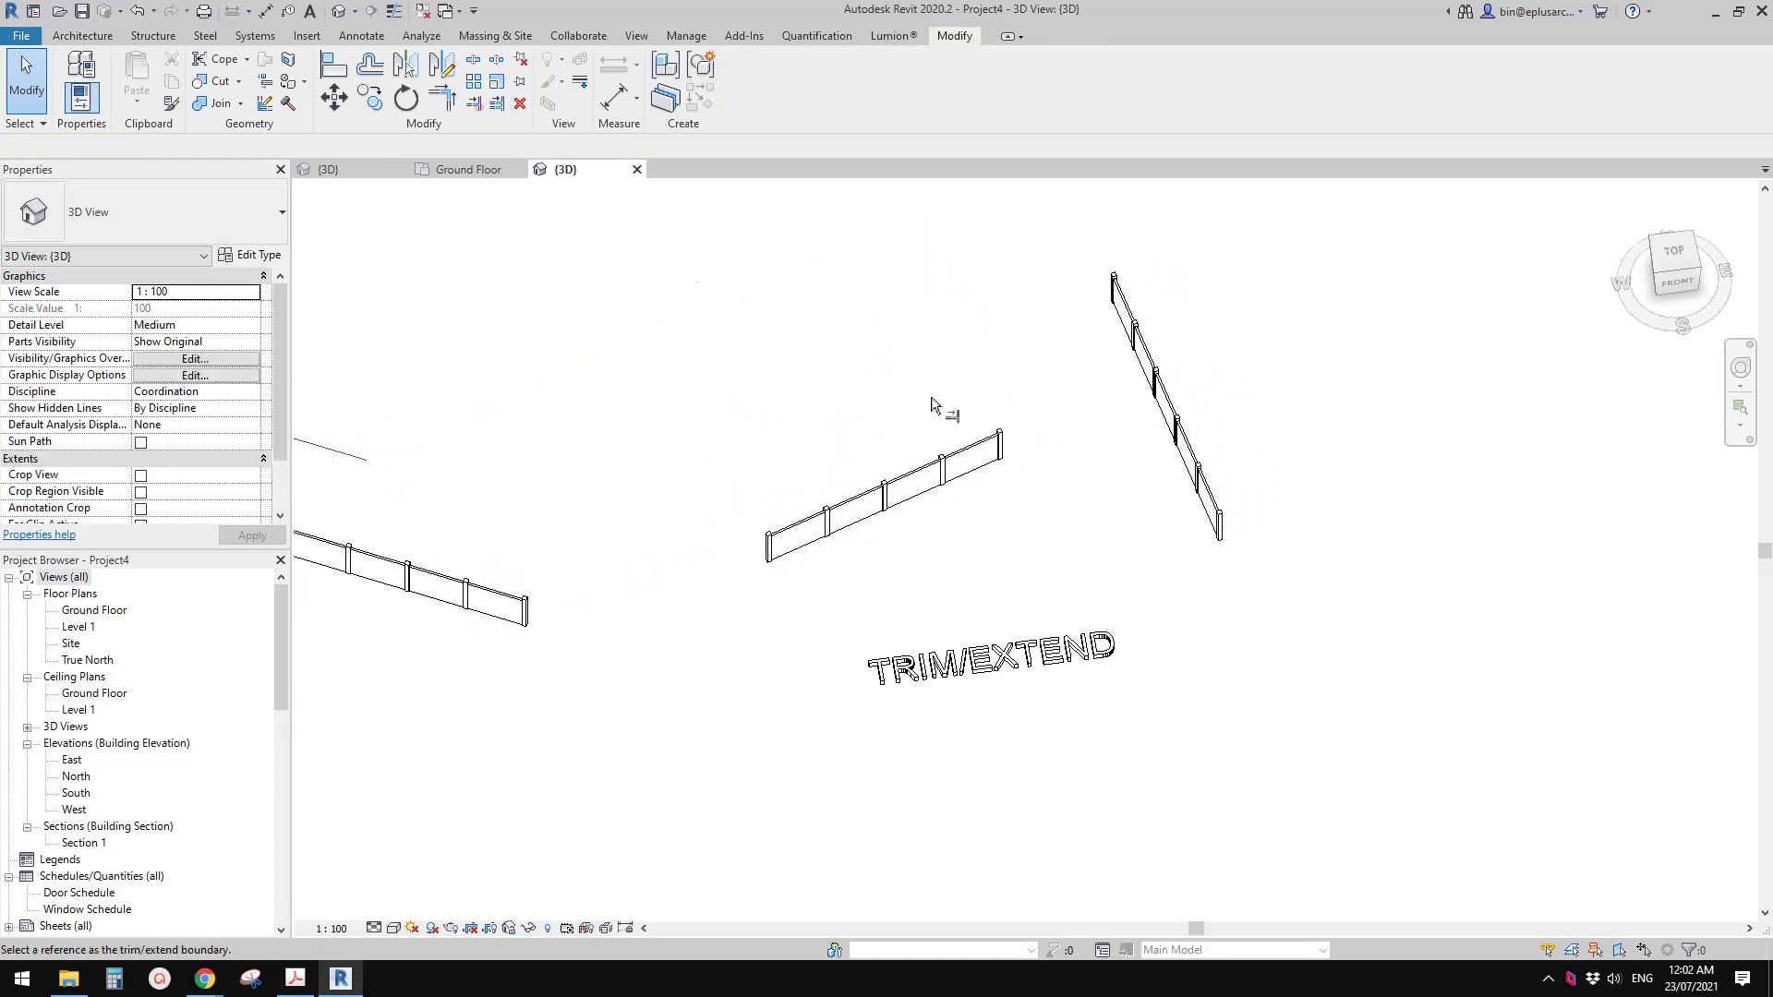
scroll(1148, 423, "up", 2)
scroll(1148, 422, "up", 1)
left_click(1191, 397)
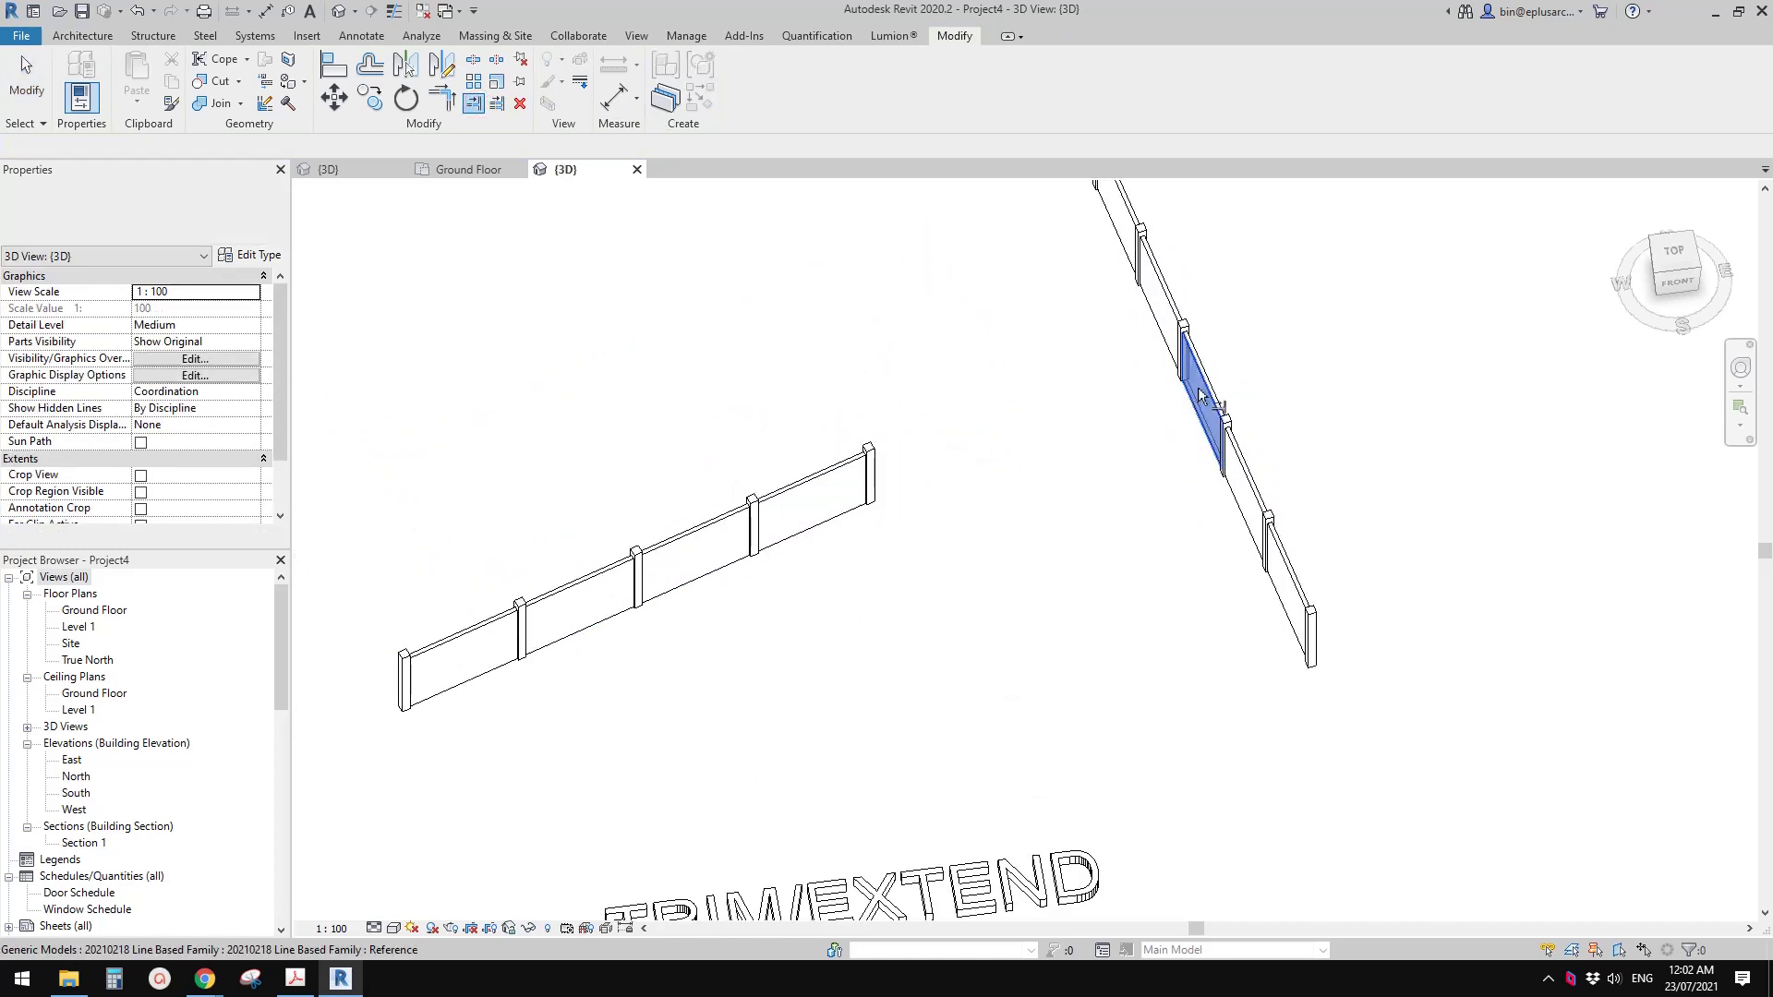
left_click(823, 500)
scroll(951, 614, "down", 3)
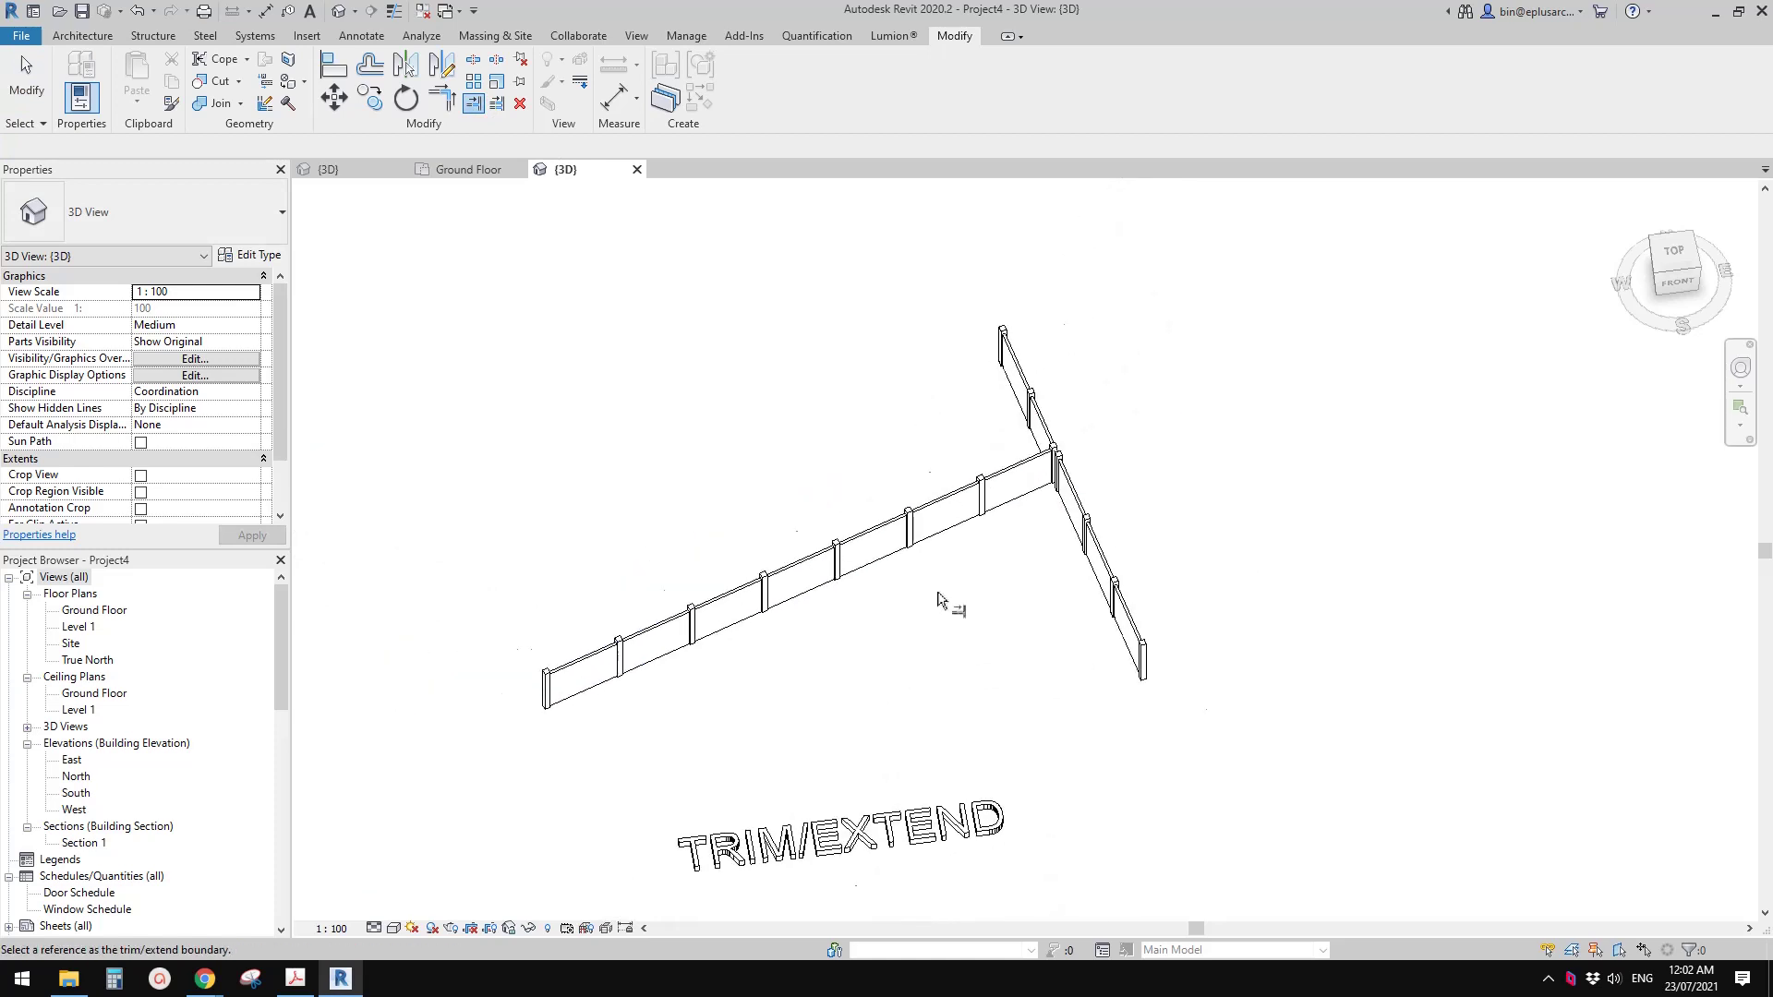
left_click(848, 534)
left_click(1149, 559)
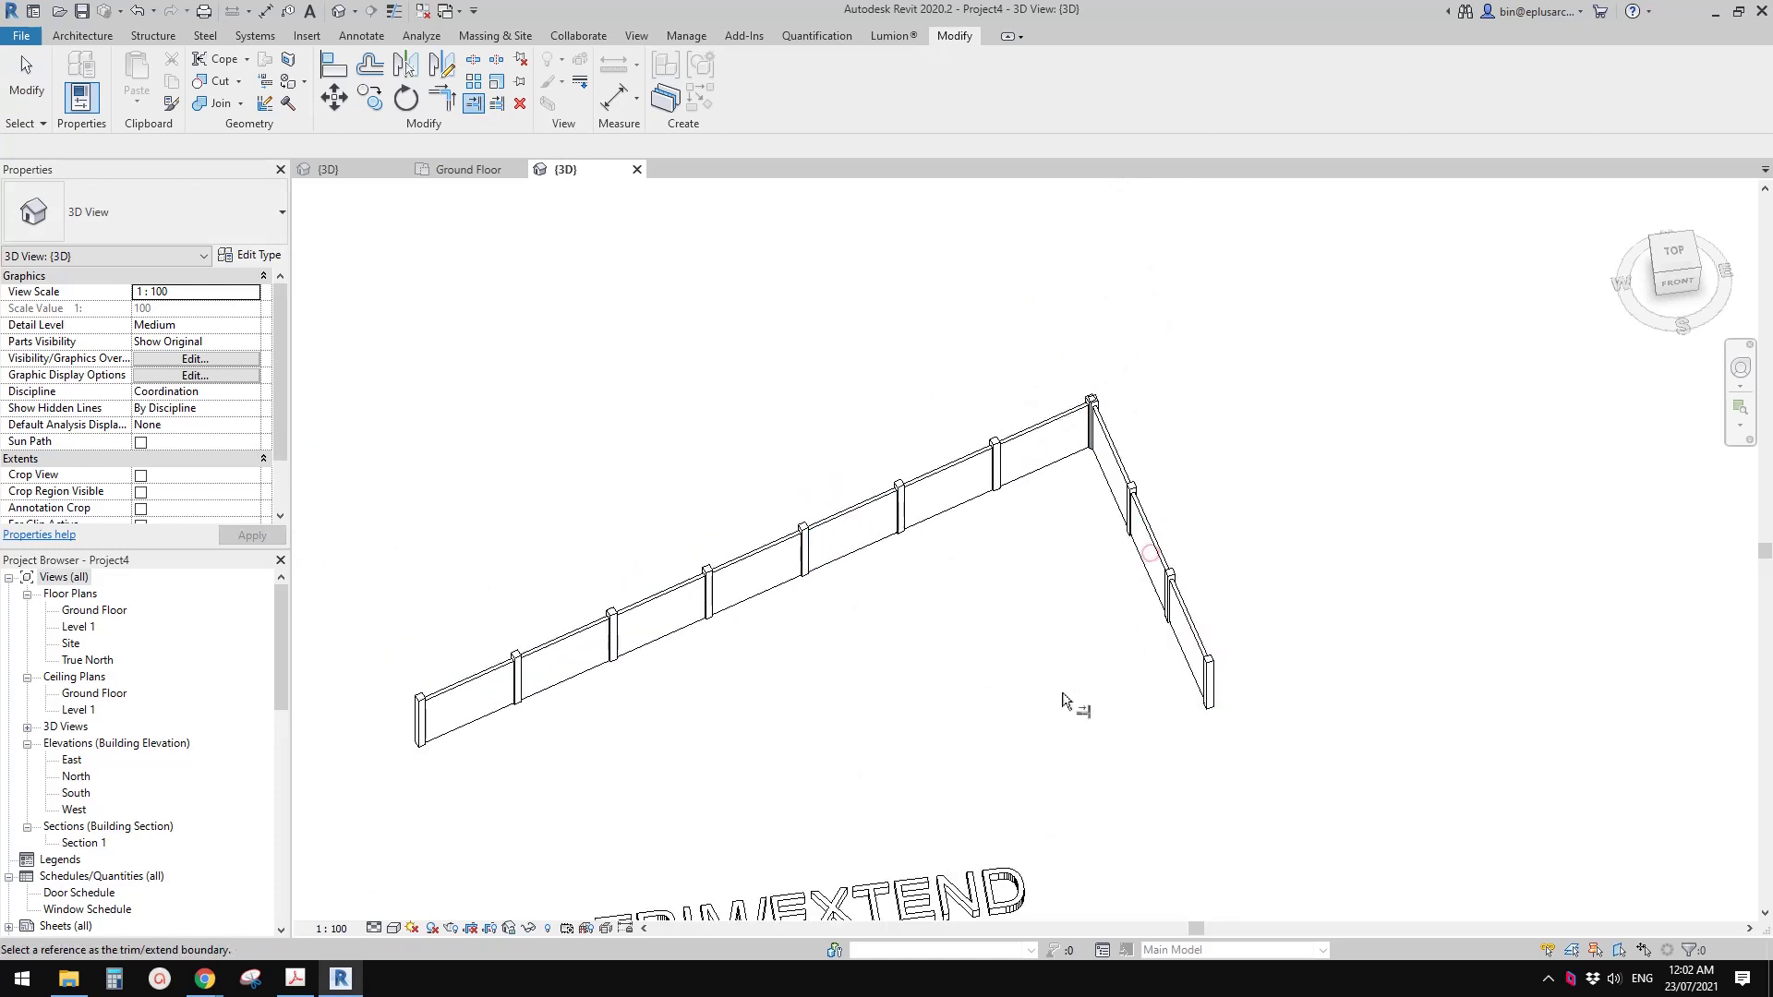
key("Escape")
key("Escape")
Step: Split the railing near the corner with SL and delete the piece running to the corner
scroll(961, 493, "down", 2)
scroll(1015, 517, "down", 1)
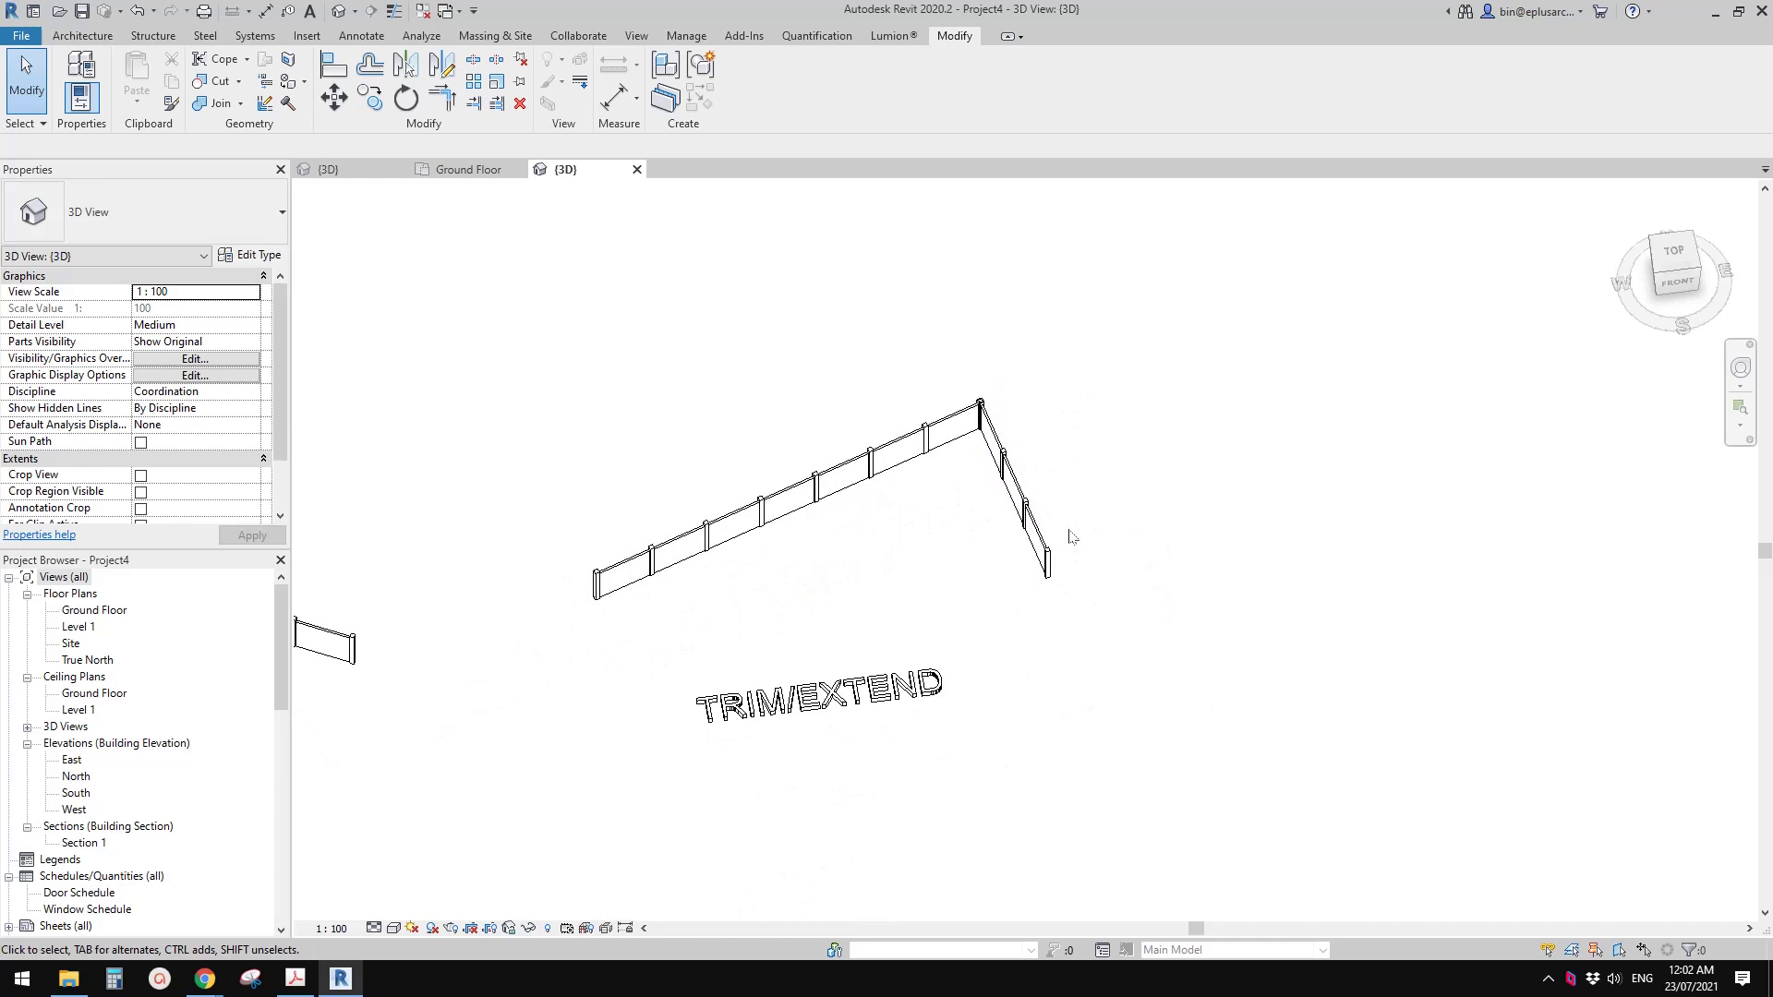
scroll(899, 469, "up", 2)
key("s")
key("l")
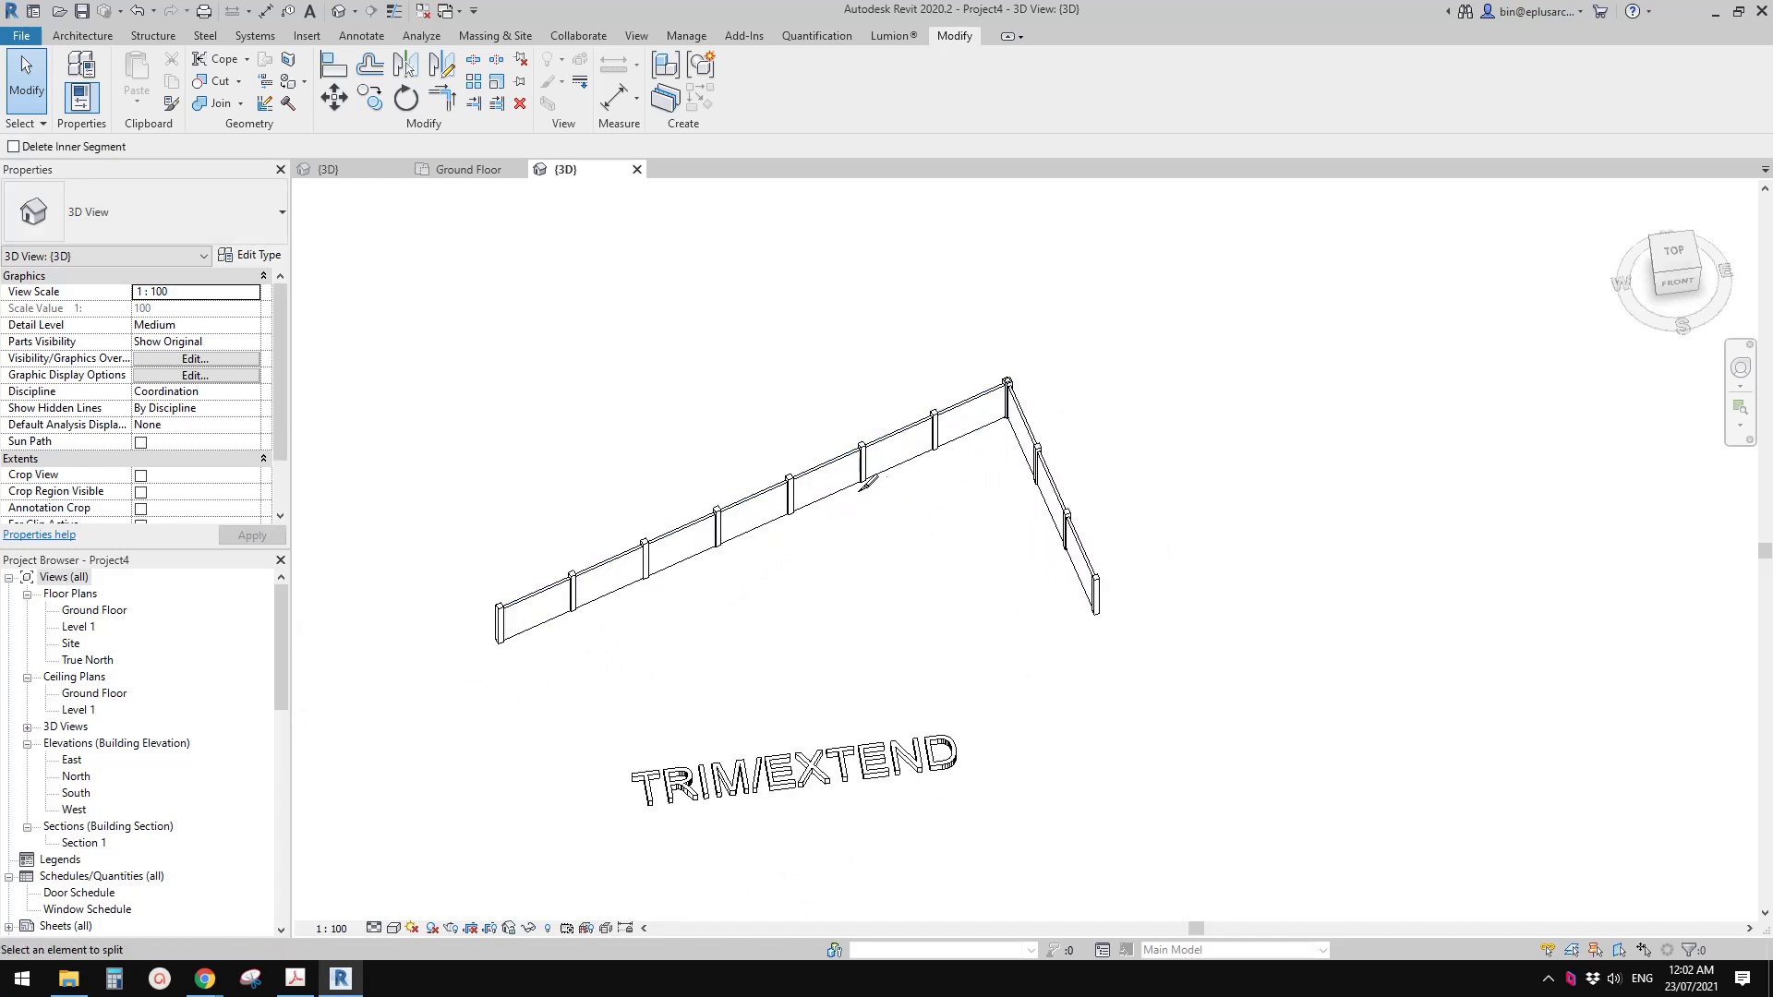
left_click(834, 487)
key("Escape")
left_click(933, 437)
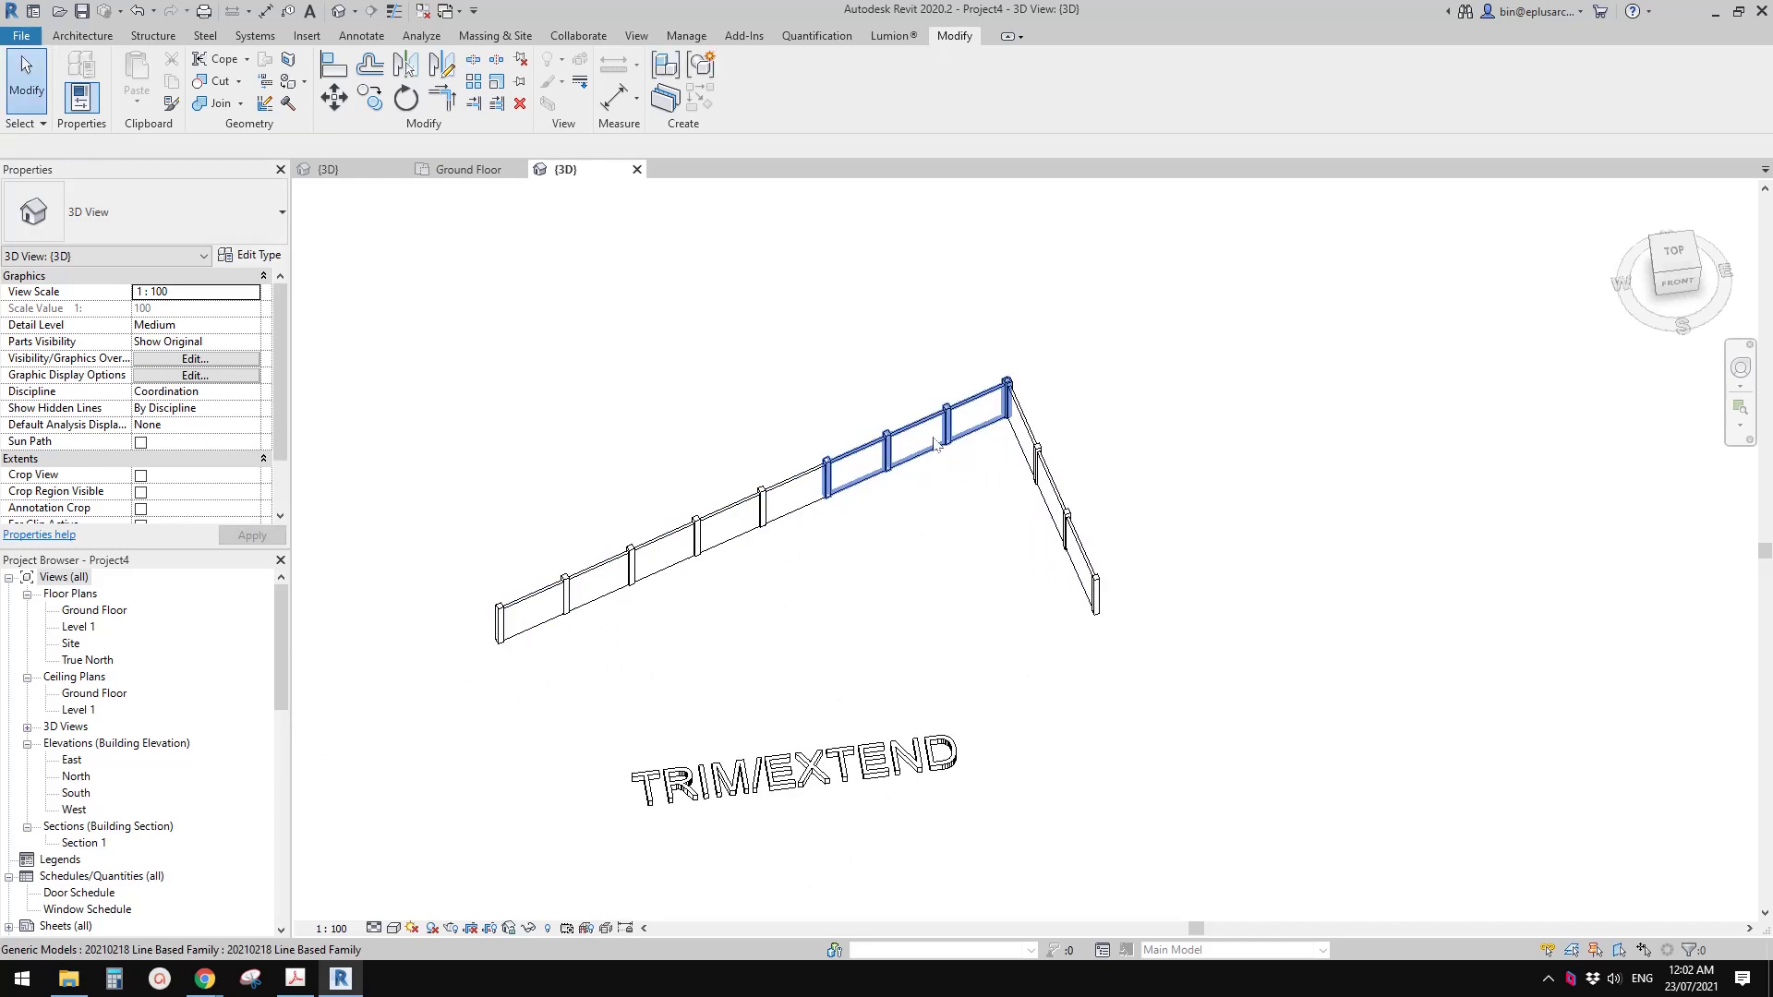
key("Delete")
Step: Trim the angled railing to the left railing as its boundary
left_click(1021, 430)
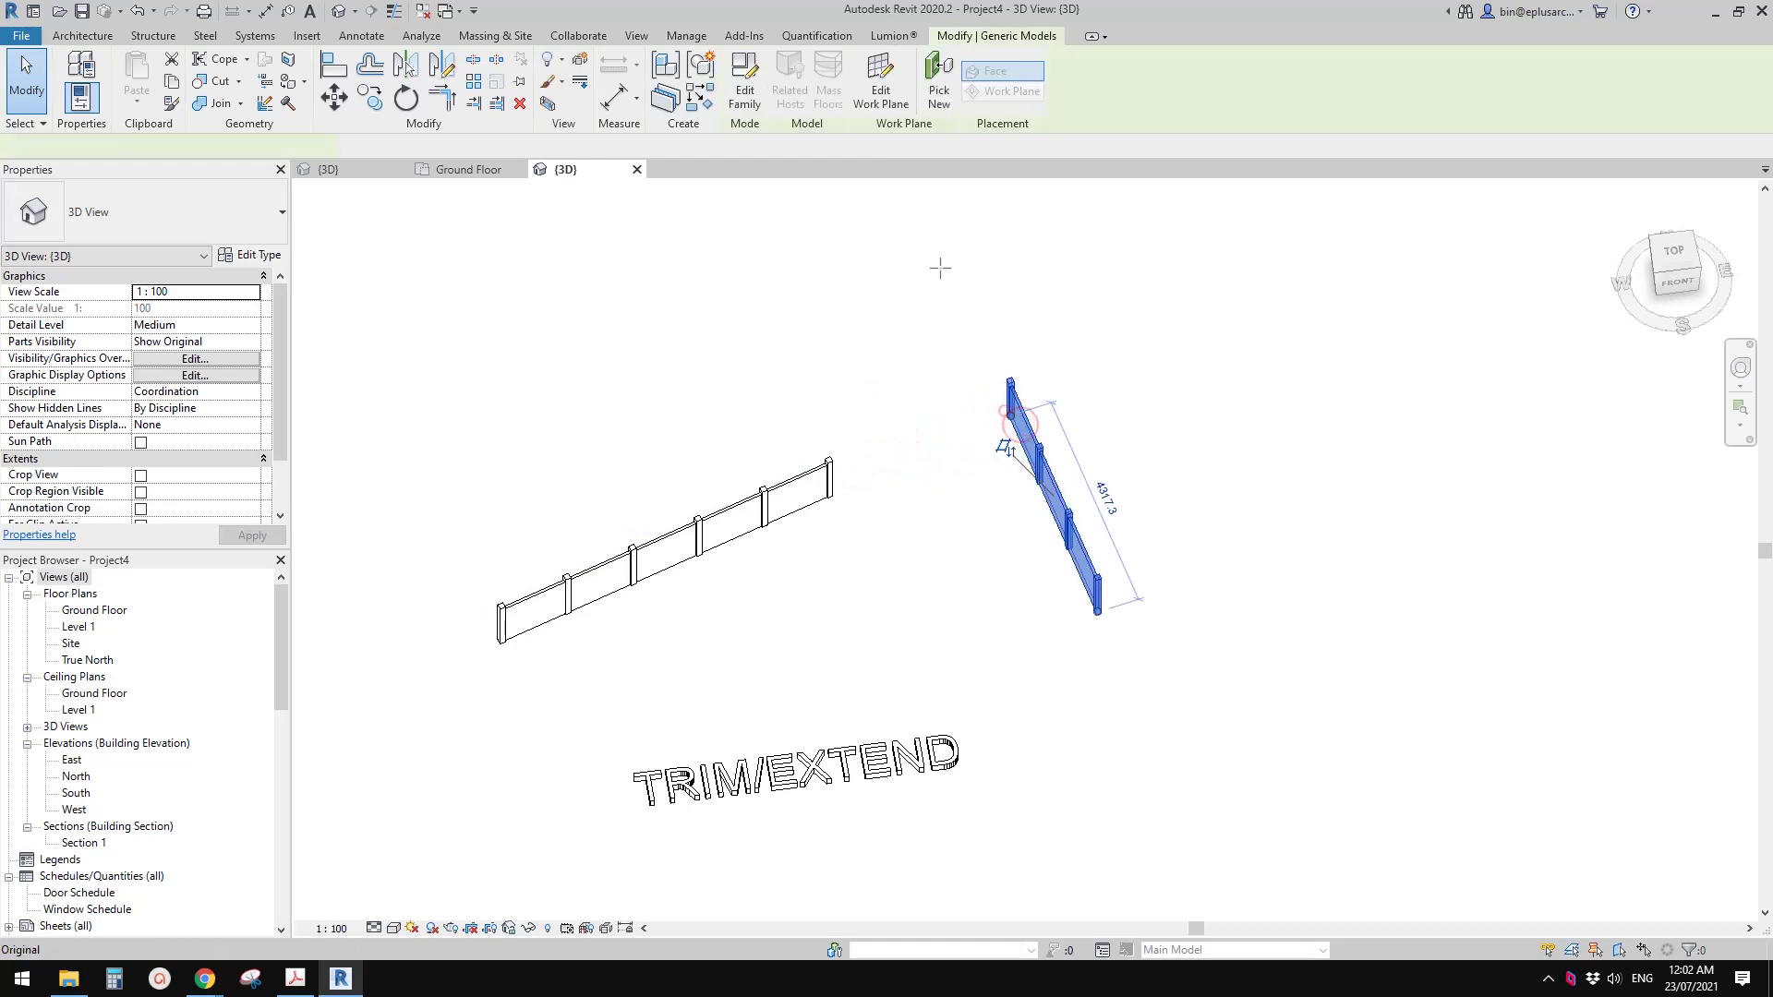
left_click(475, 104)
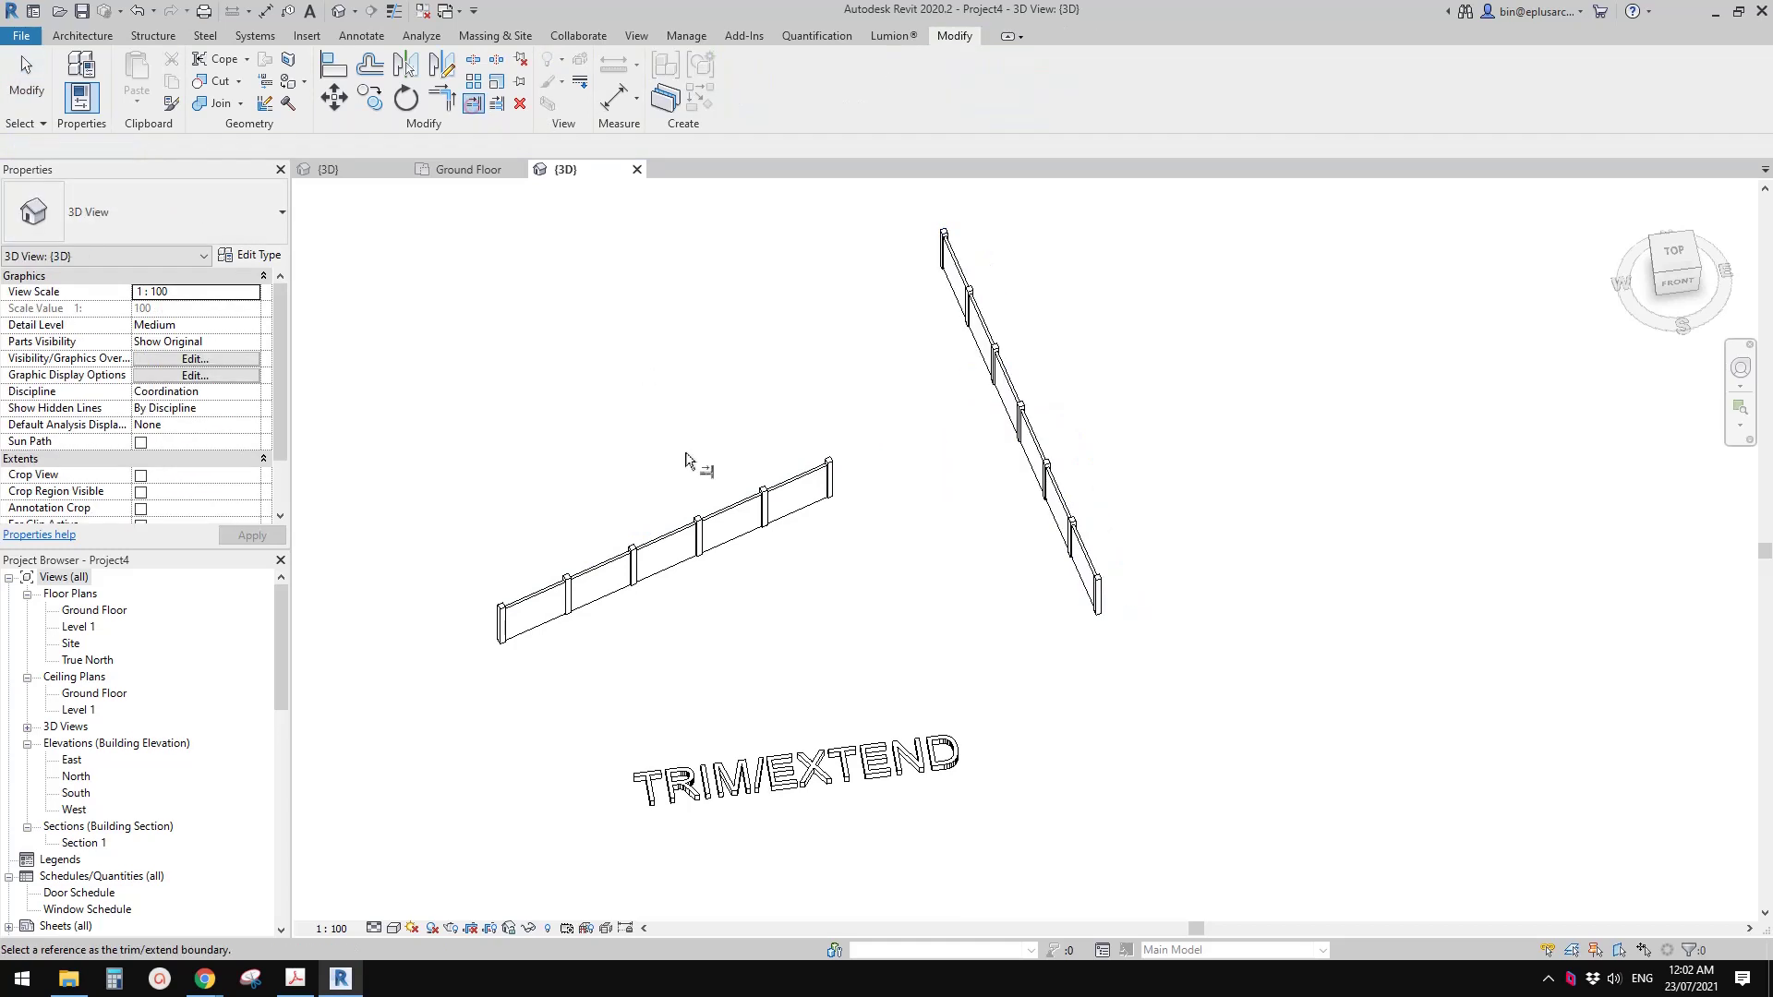
left_click(735, 521)
left_click(949, 545)
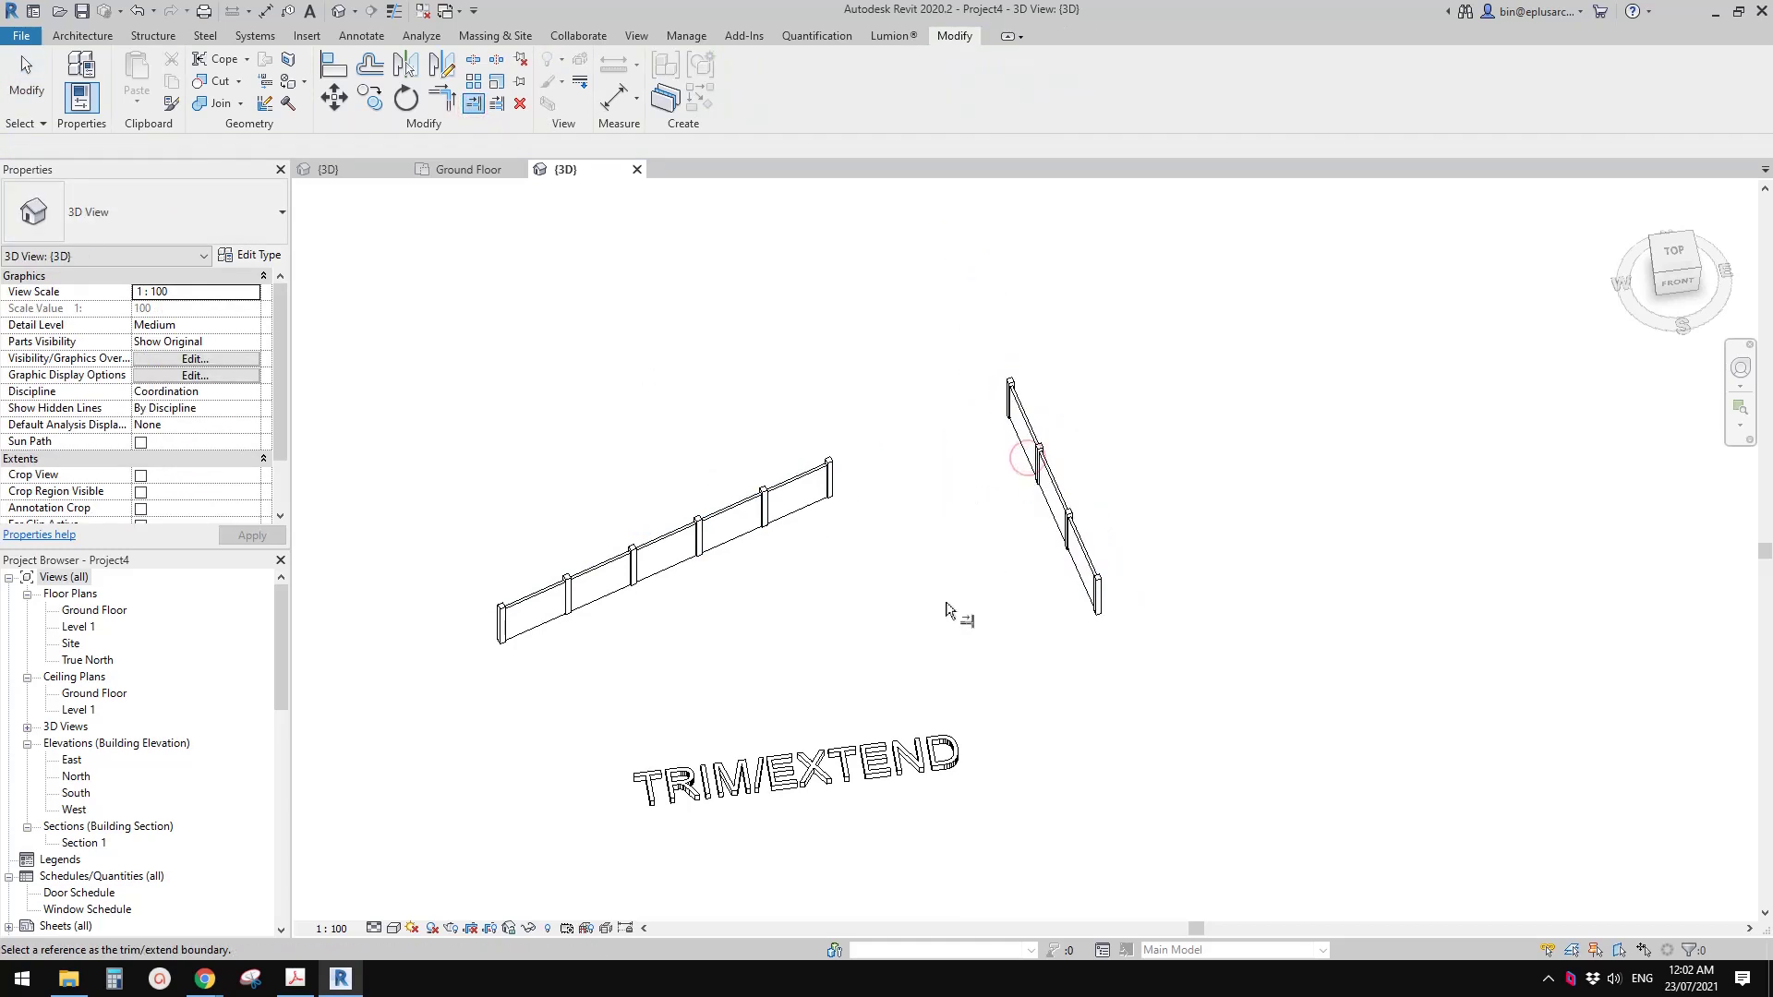
key("Escape")
scroll(926, 554, "down", 1)
scroll(845, 482, "down", 2)
middle_click_drag(924, 554, 901, 499)
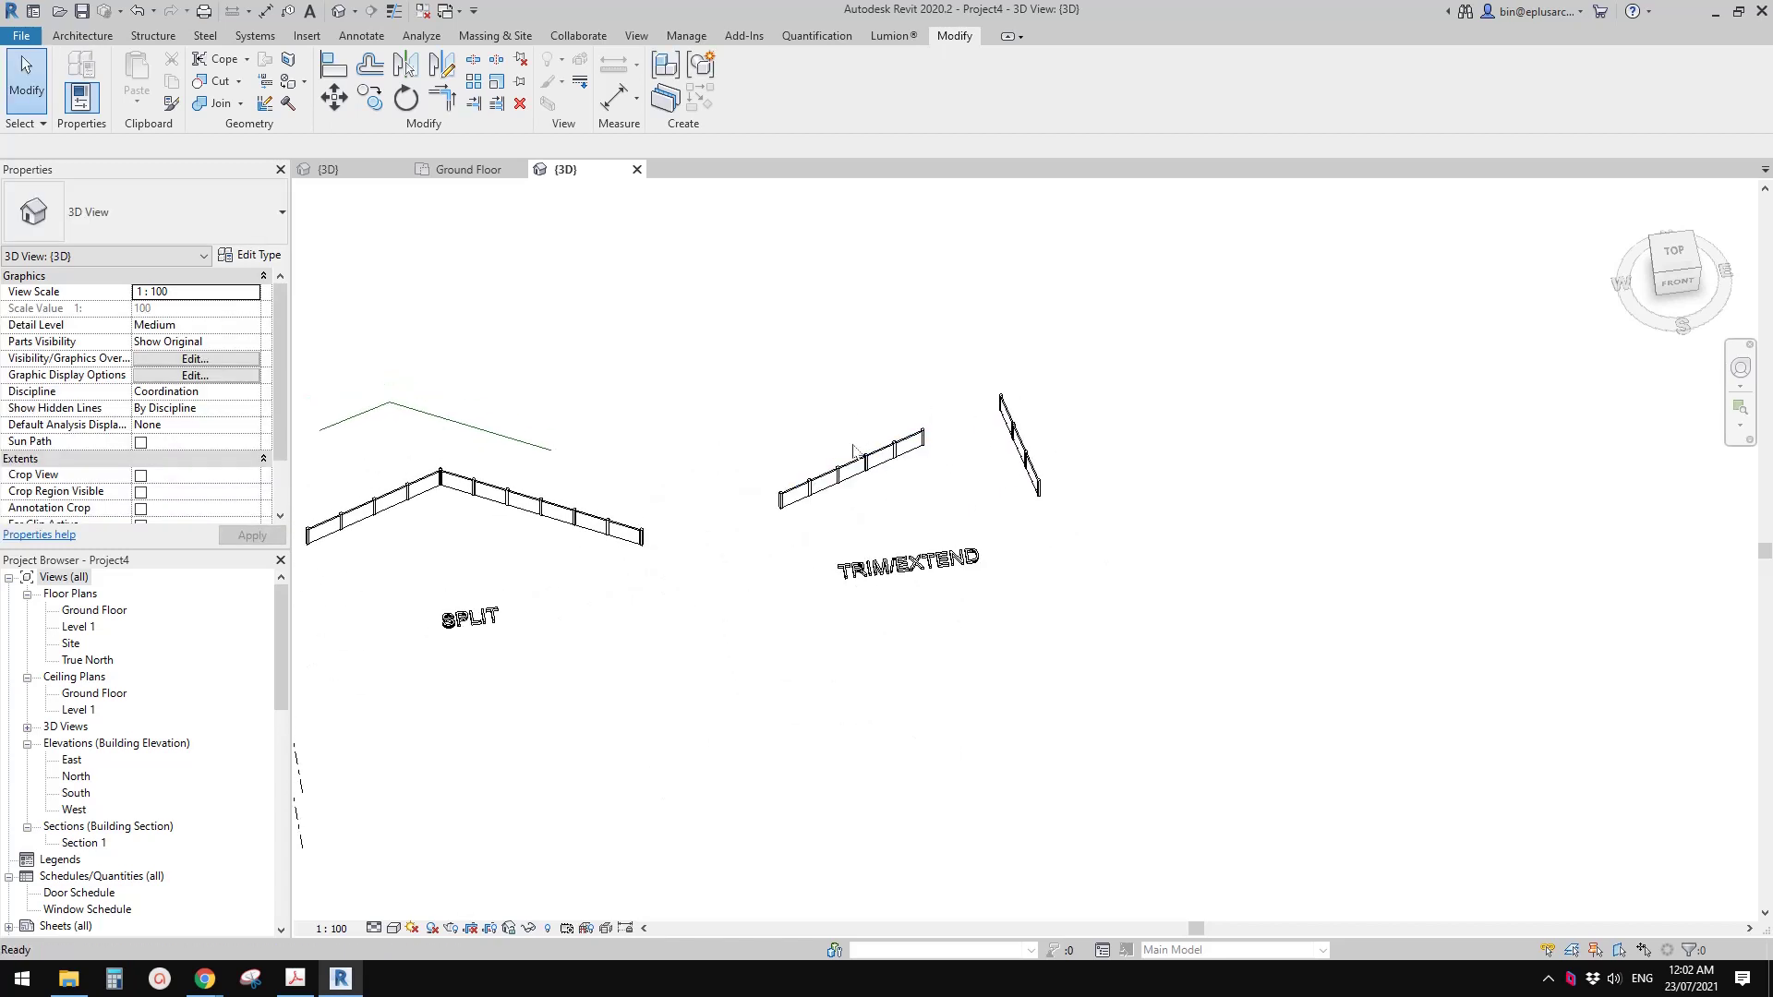
Step: Draw two chained test walls near the TRIM/EXTEND fence
key("w")
key("a")
middle_click_drag(843, 436, 798, 431, "shift")
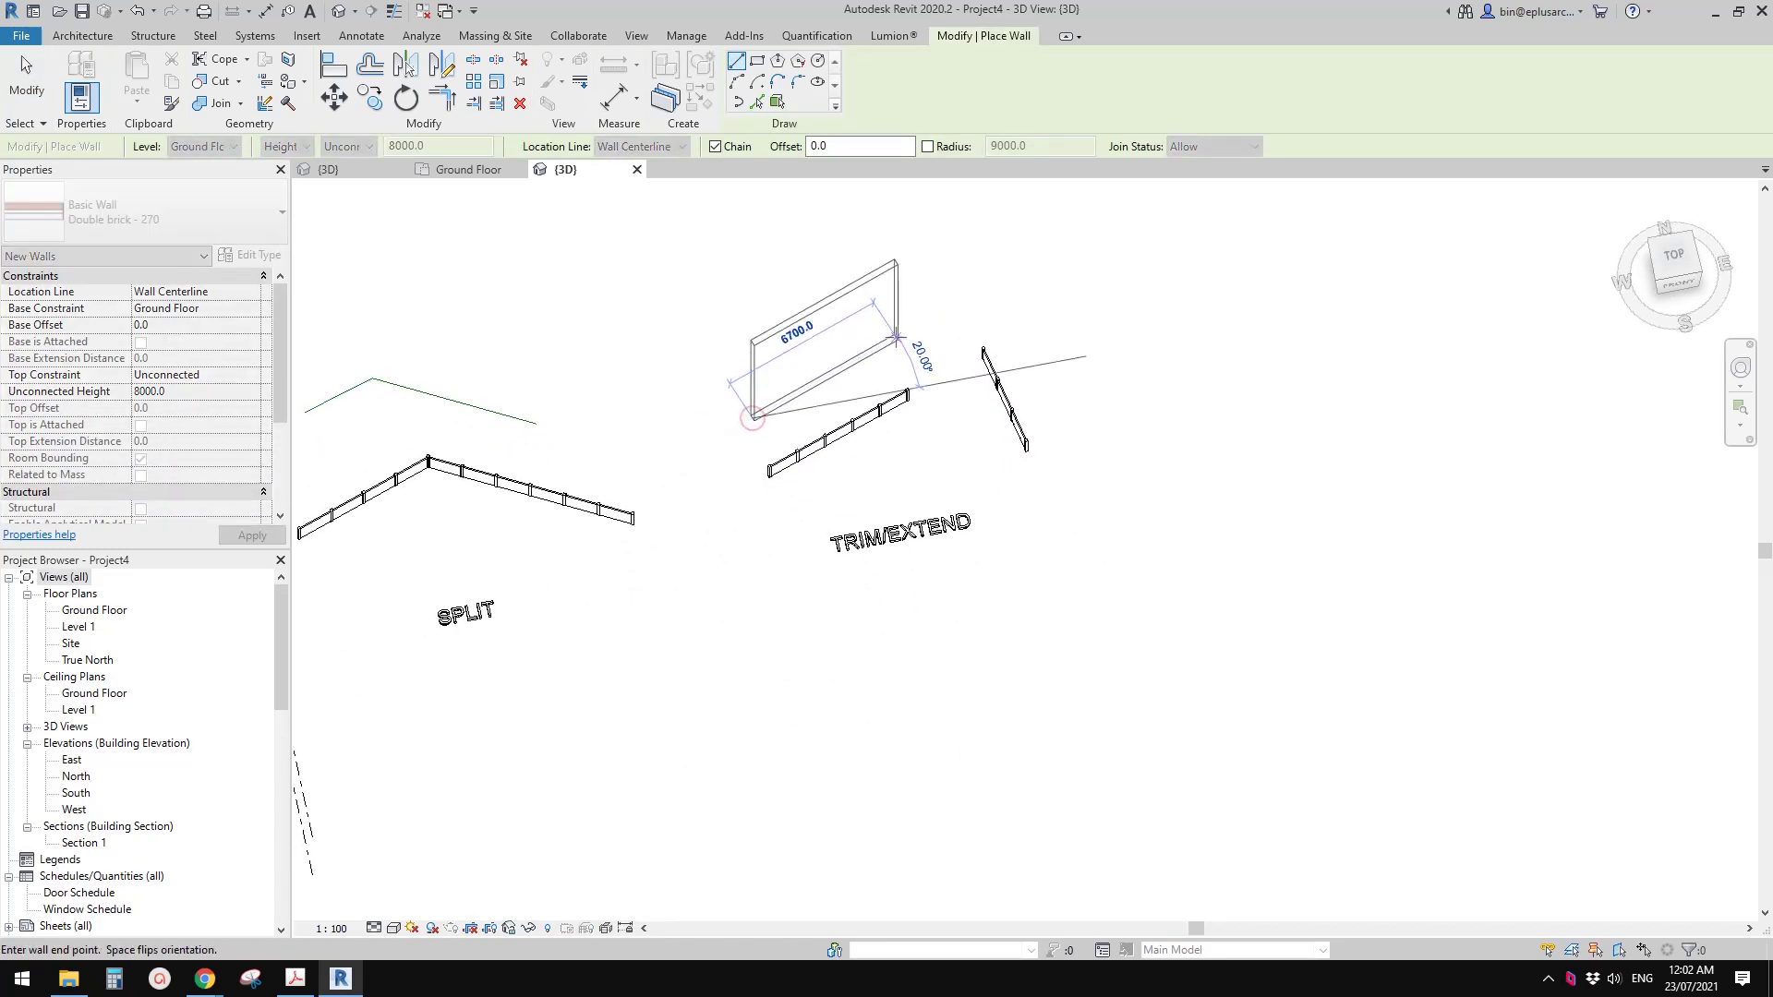
left_click(857, 311)
left_click(1012, 301)
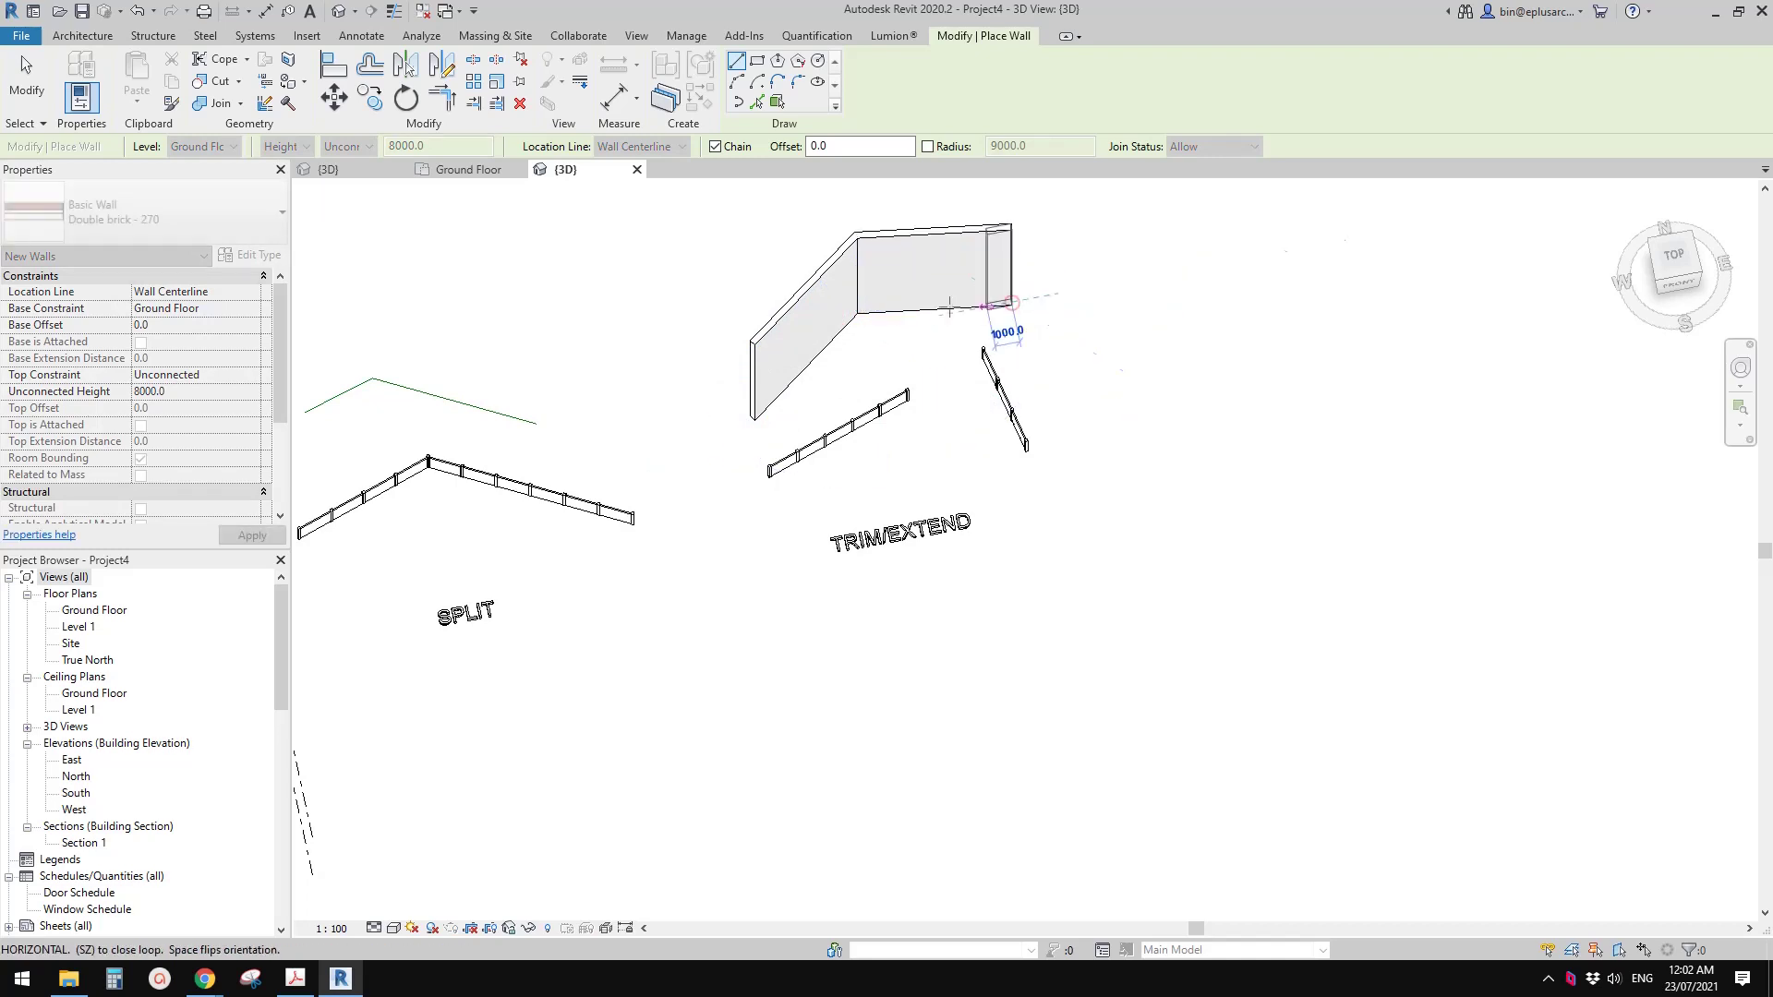
key("Escape")
key("Escape")
Step: Shorten the right-hand wall to 4000 and move it away from the fence
scroll(873, 301, "up", 2)
left_click(874, 301)
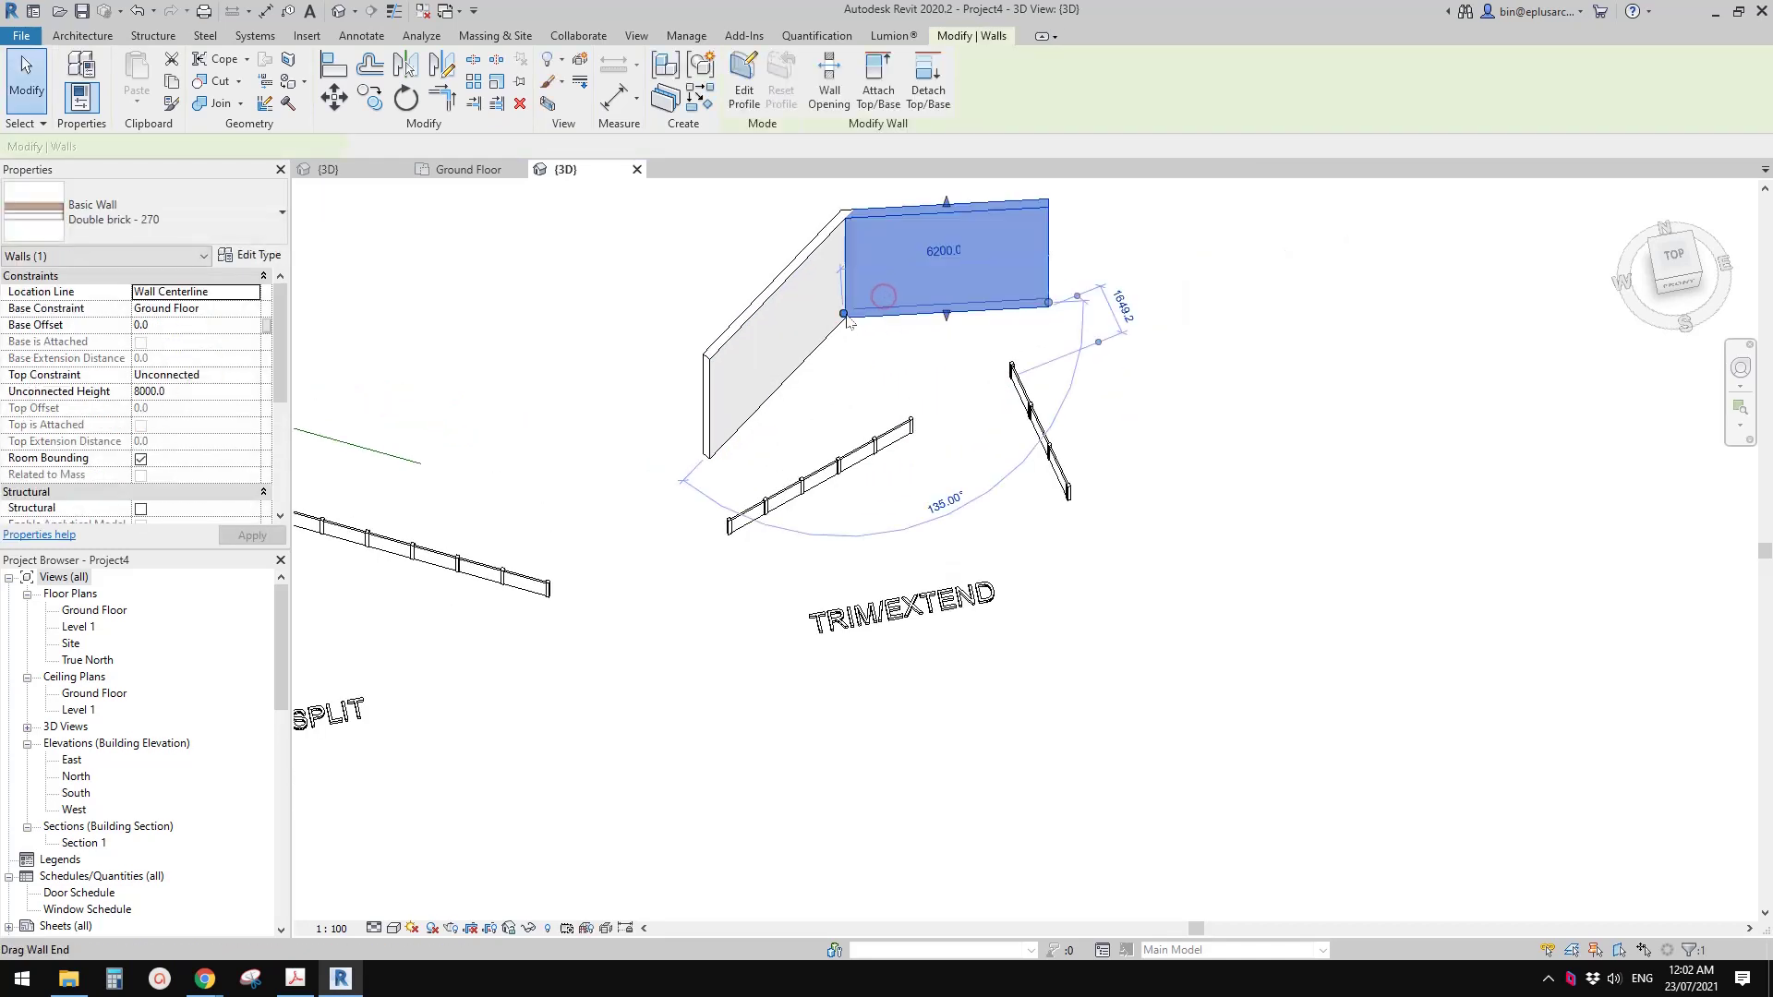
left_click_drag(849, 312, 901, 202)
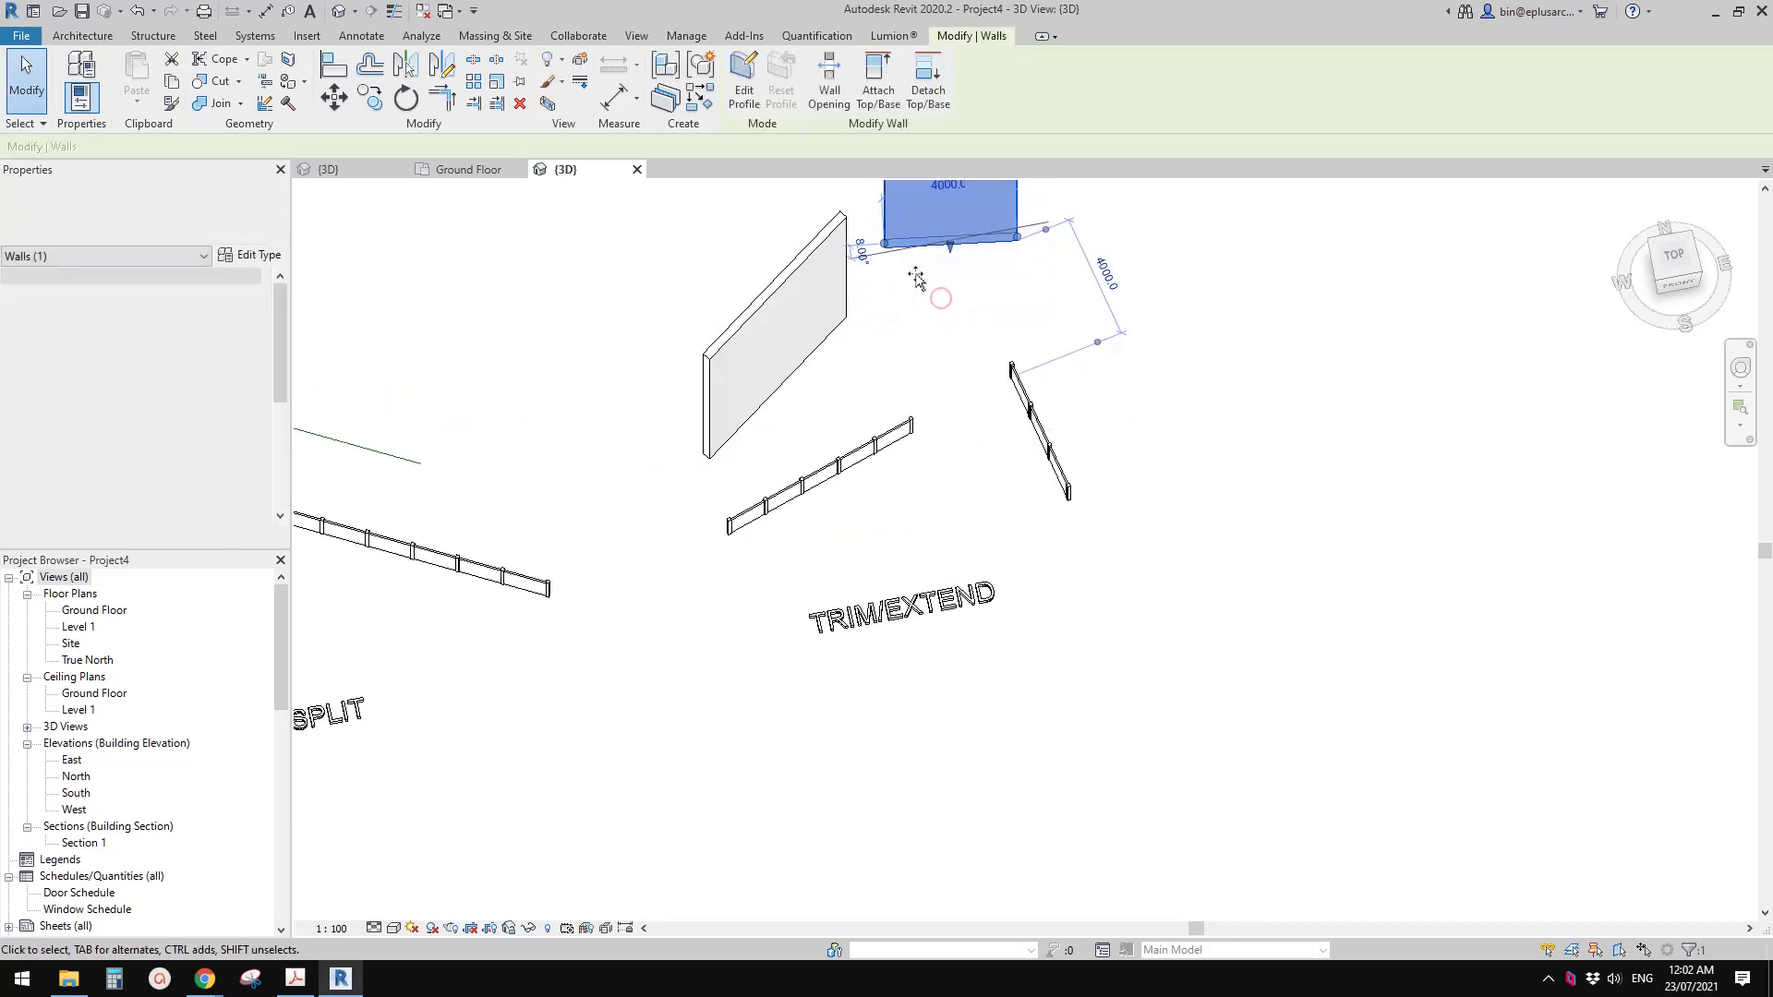
middle_click_drag(942, 296, 866, 472, "shift")
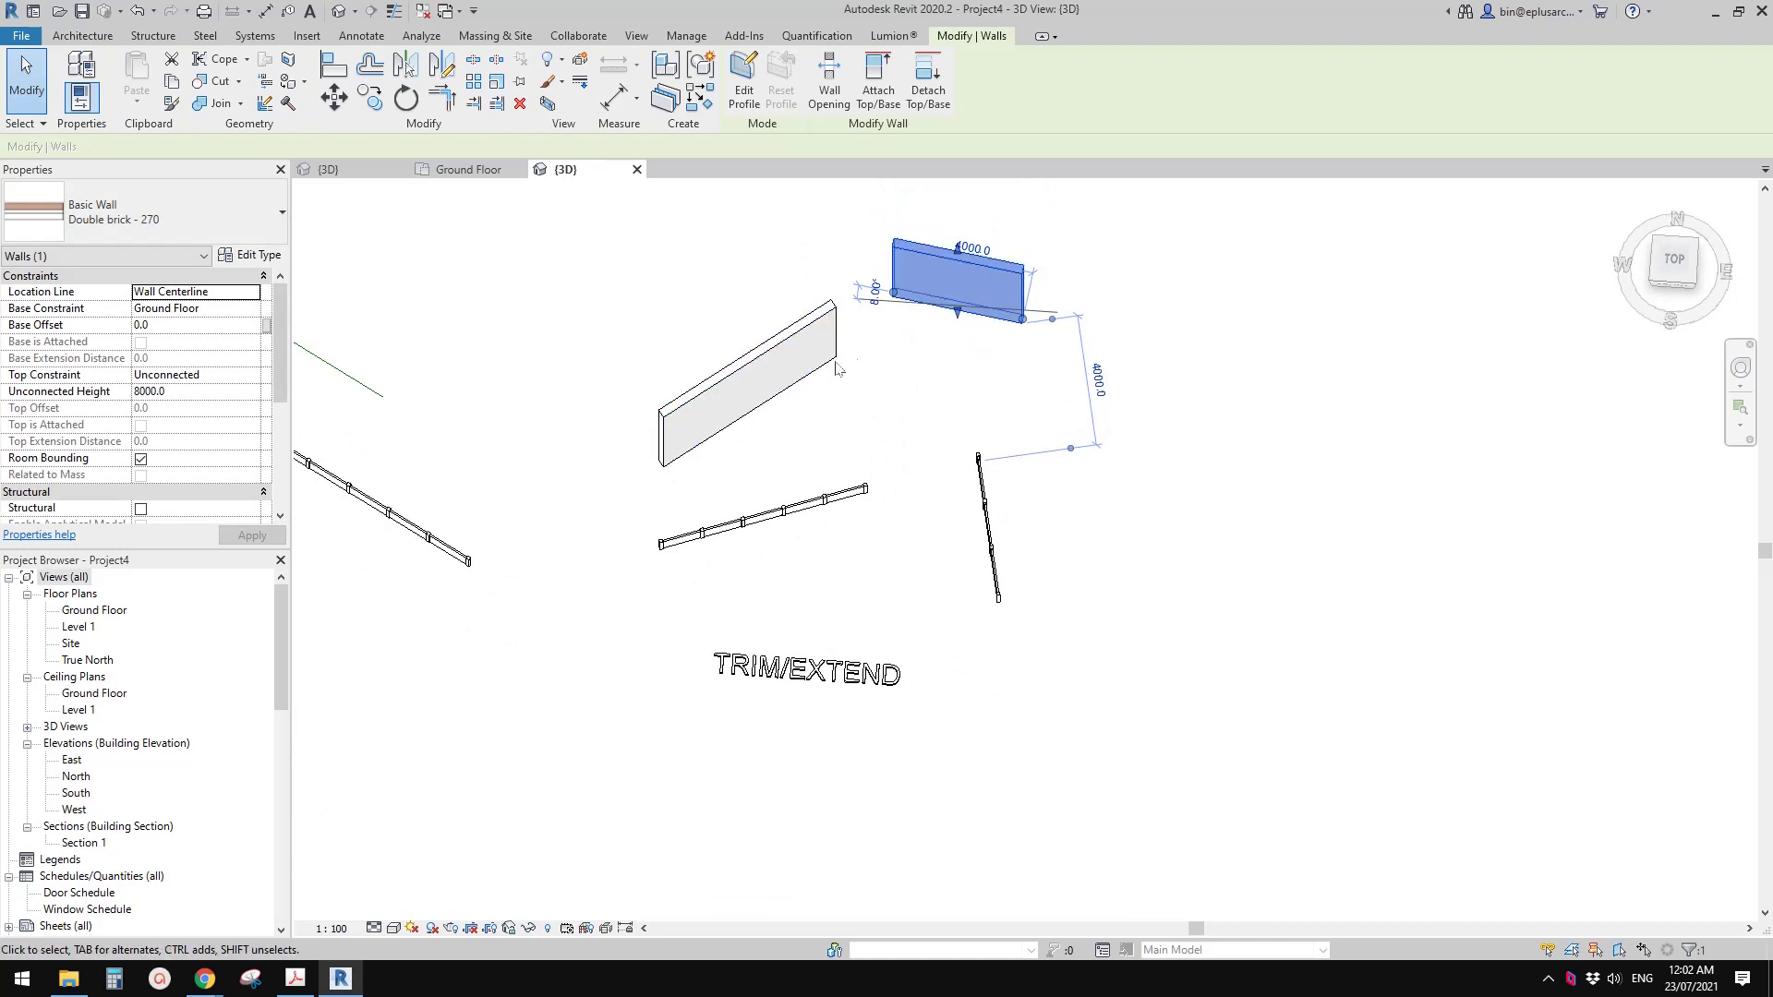
middle_click_drag(348, 395, 602, 387)
middle_click_drag(824, 418, 462, 399)
scroll(1032, 552, "up", 1)
left_click(1031, 552)
middle_click_drag(779, 518, 1029, 549)
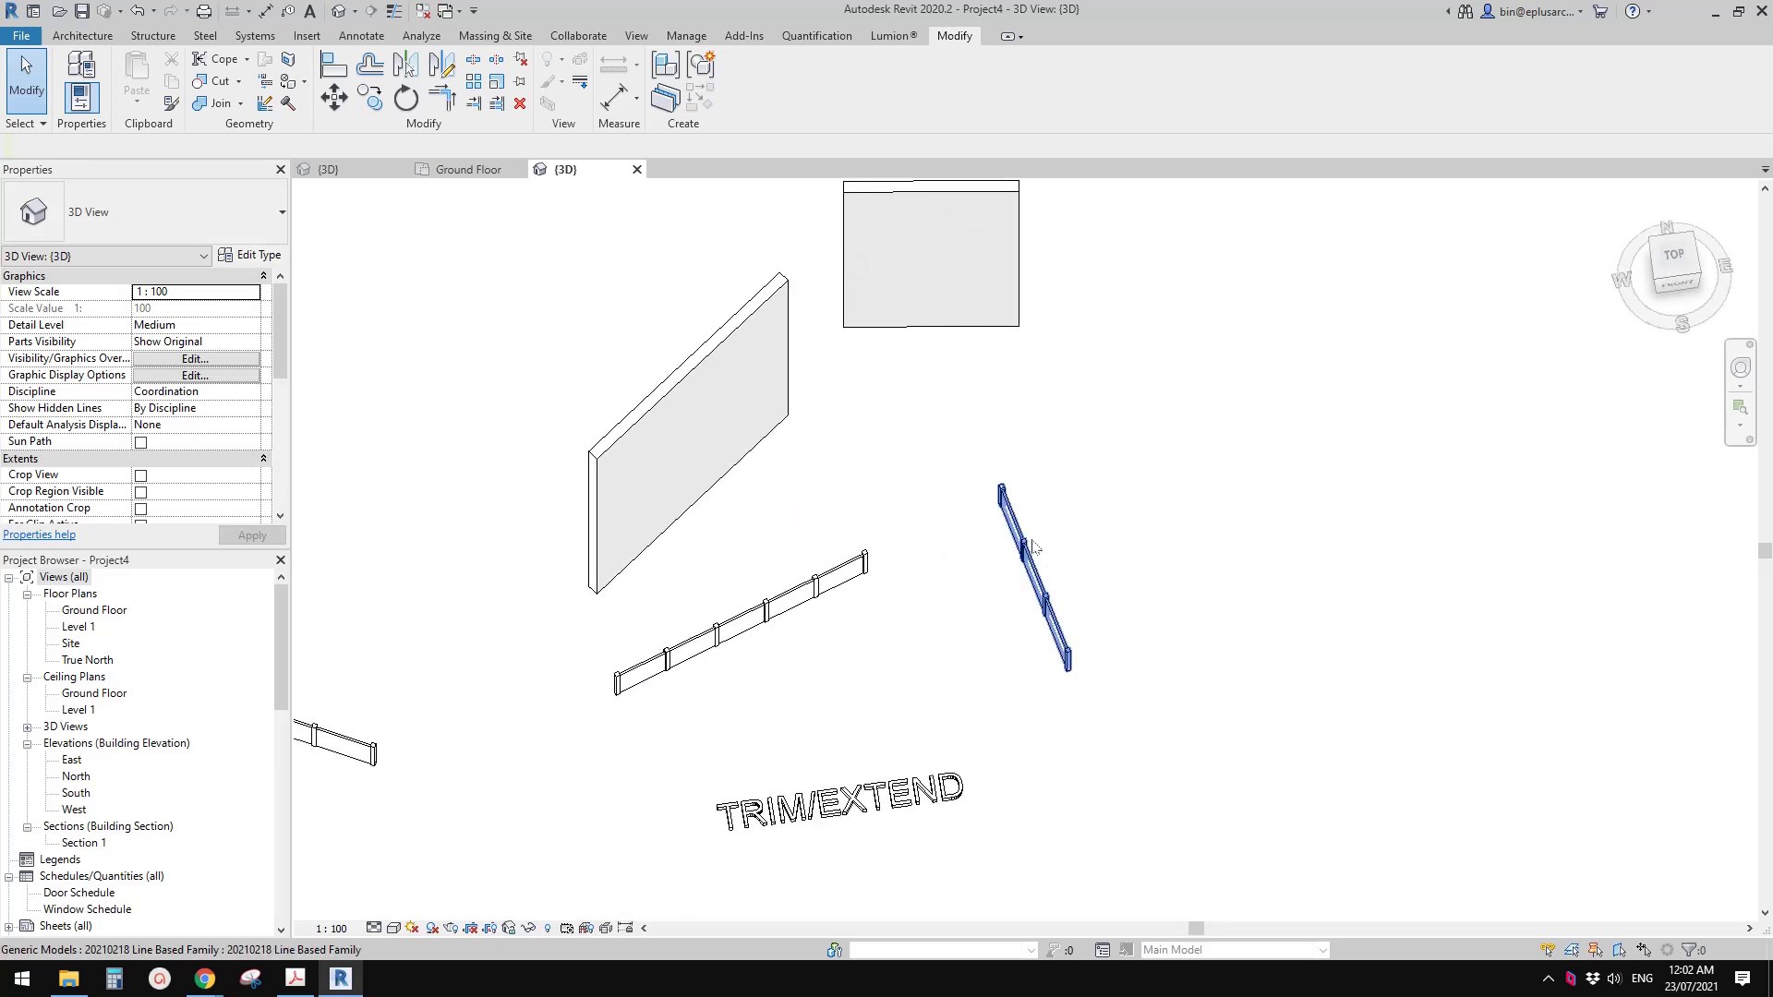
middle_click_drag(1166, 518, 1147, 534)
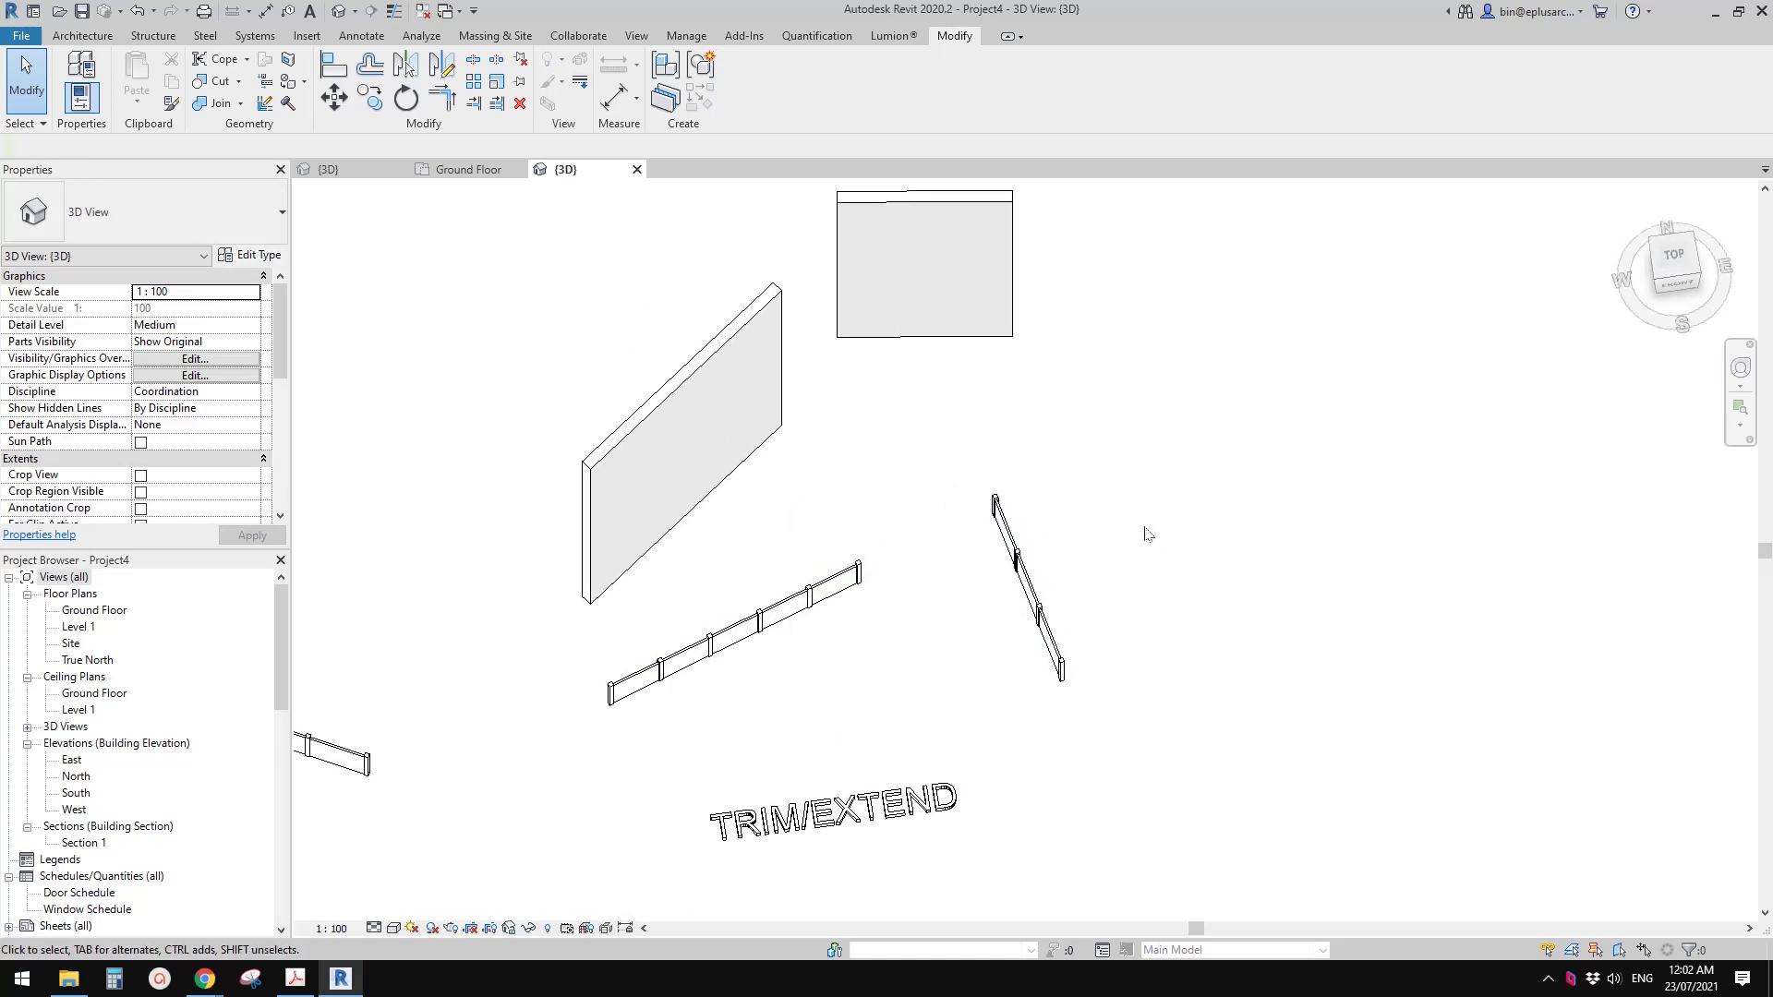
scroll(1146, 534, "down", 3)
middle_click_drag(995, 503, 984, 517)
Step: Trim the two walls into a corner, then join the two railings into a corner with TR
key("t")
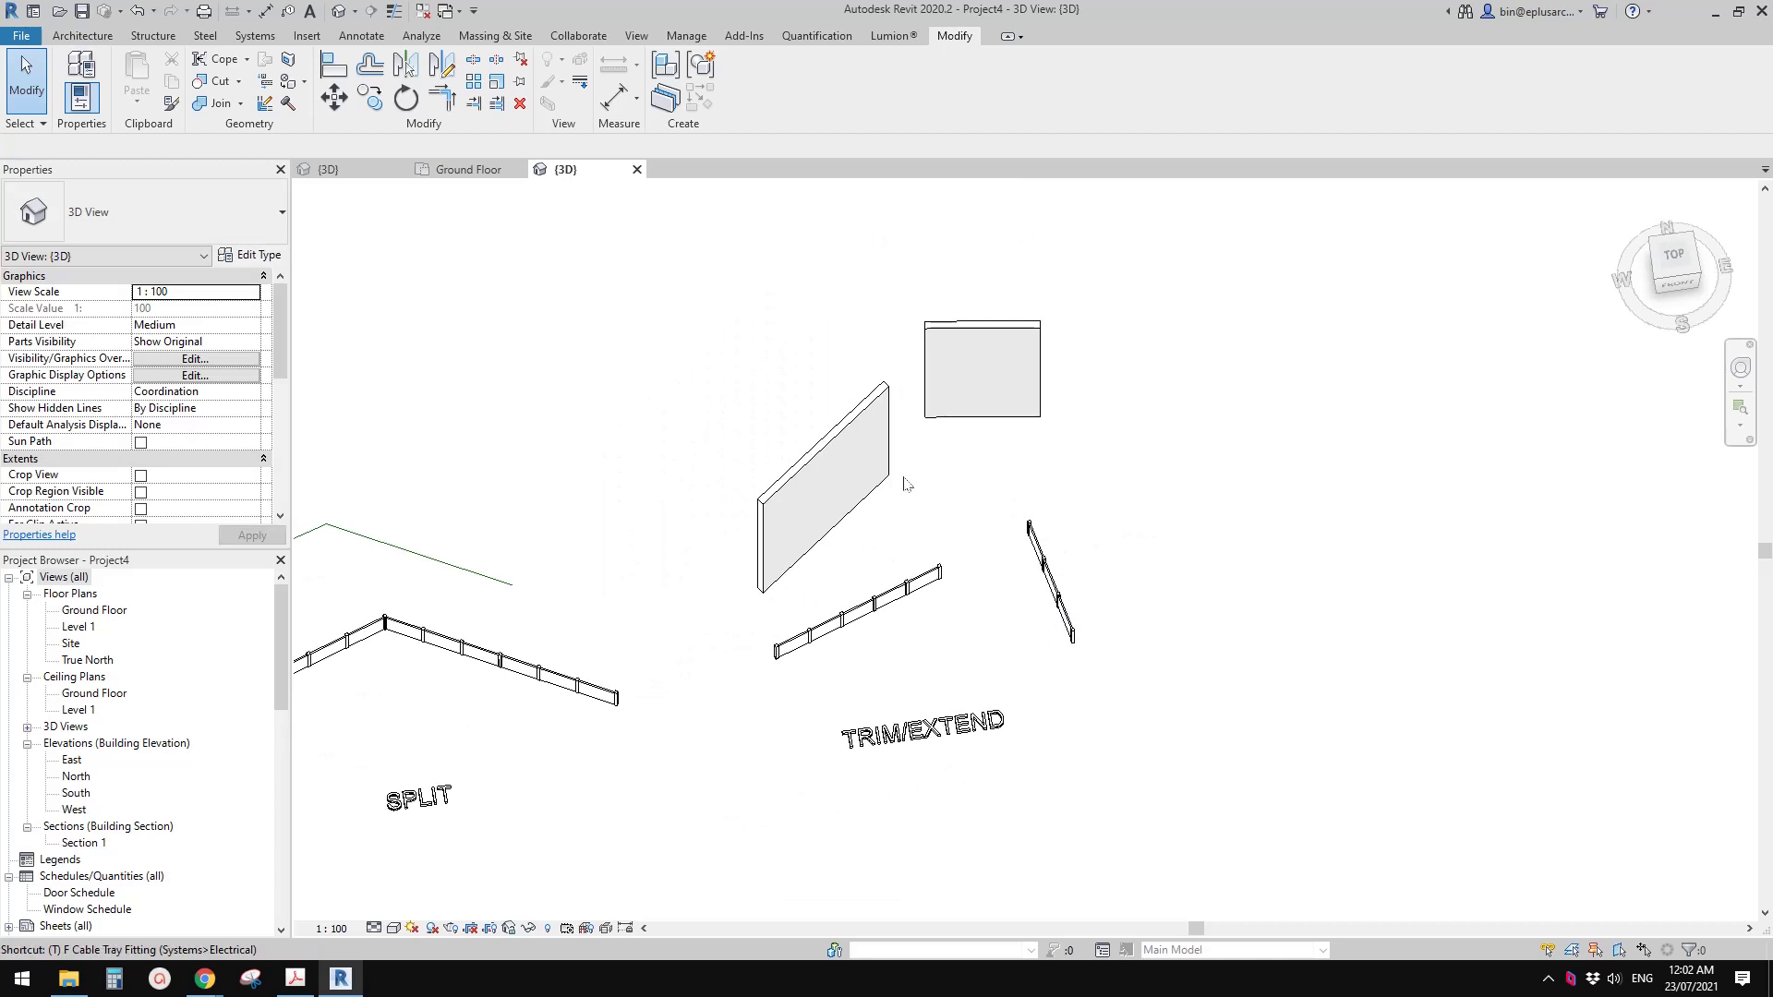
key("r")
left_click(854, 466)
left_click(1041, 417)
left_click(1051, 579)
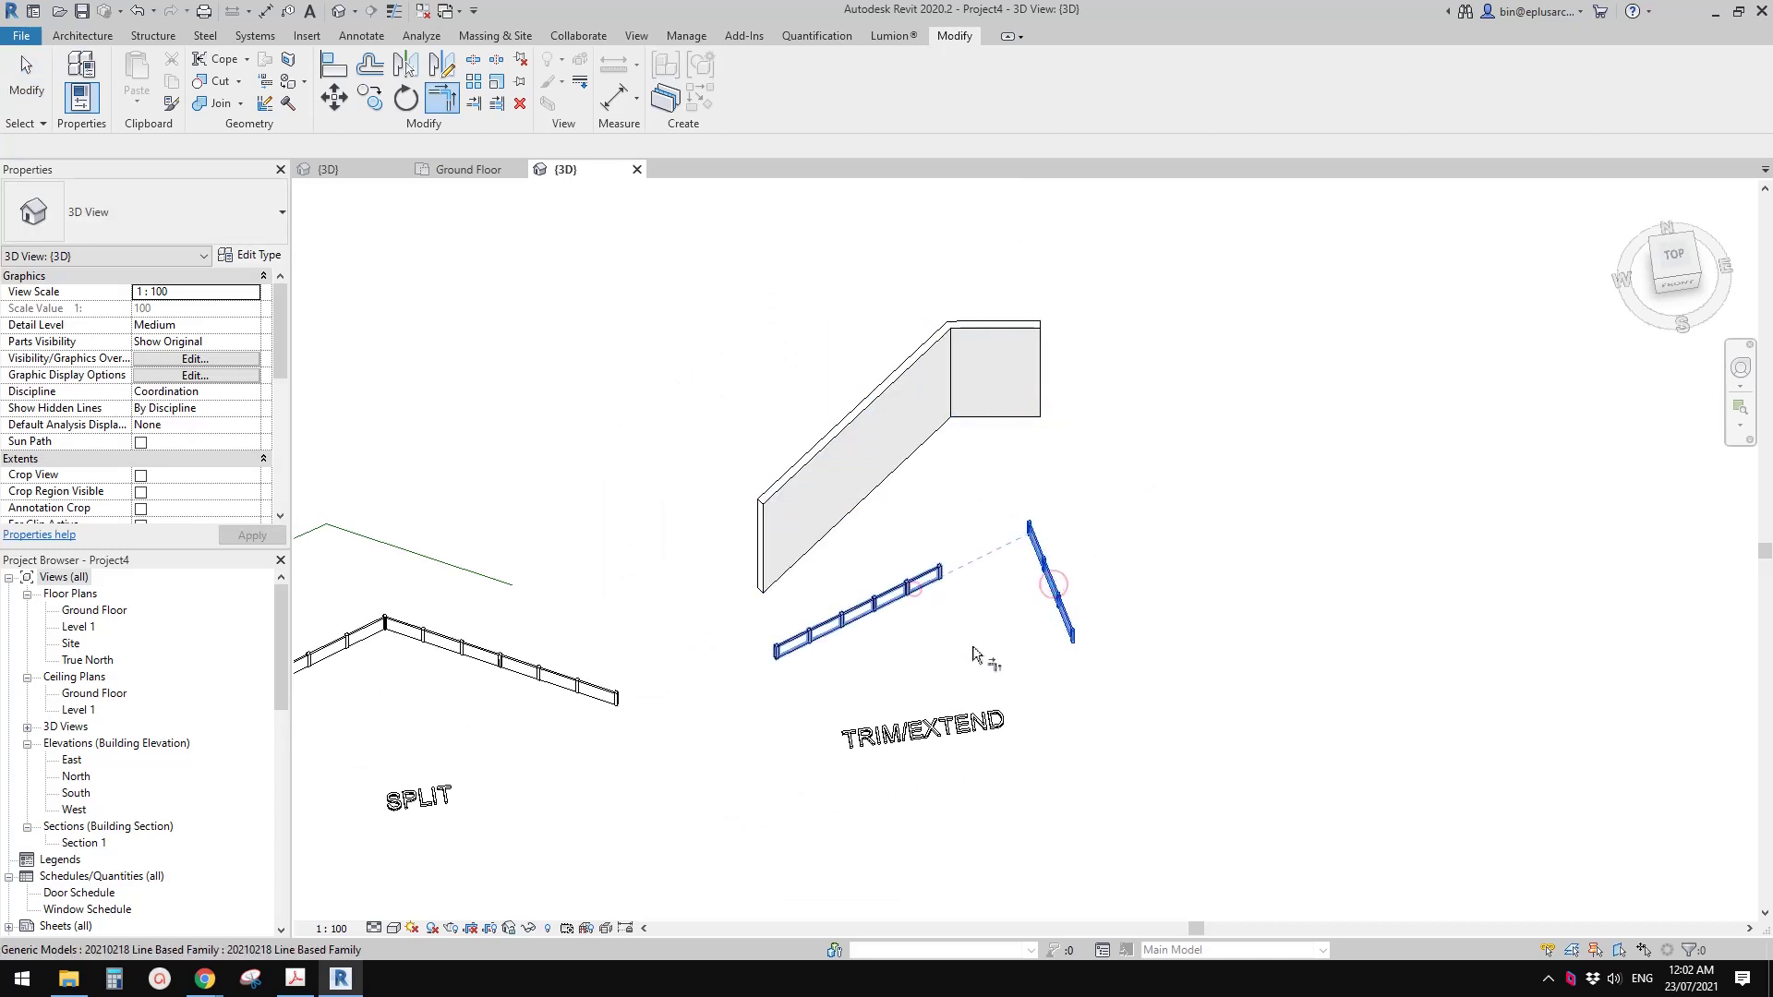
left_click(915, 589)
key("Escape")
scroll(990, 616, "down", 3)
Step: Delete the demonstration walls and the stray green lines
left_click_drag(1065, 534, 944, 443)
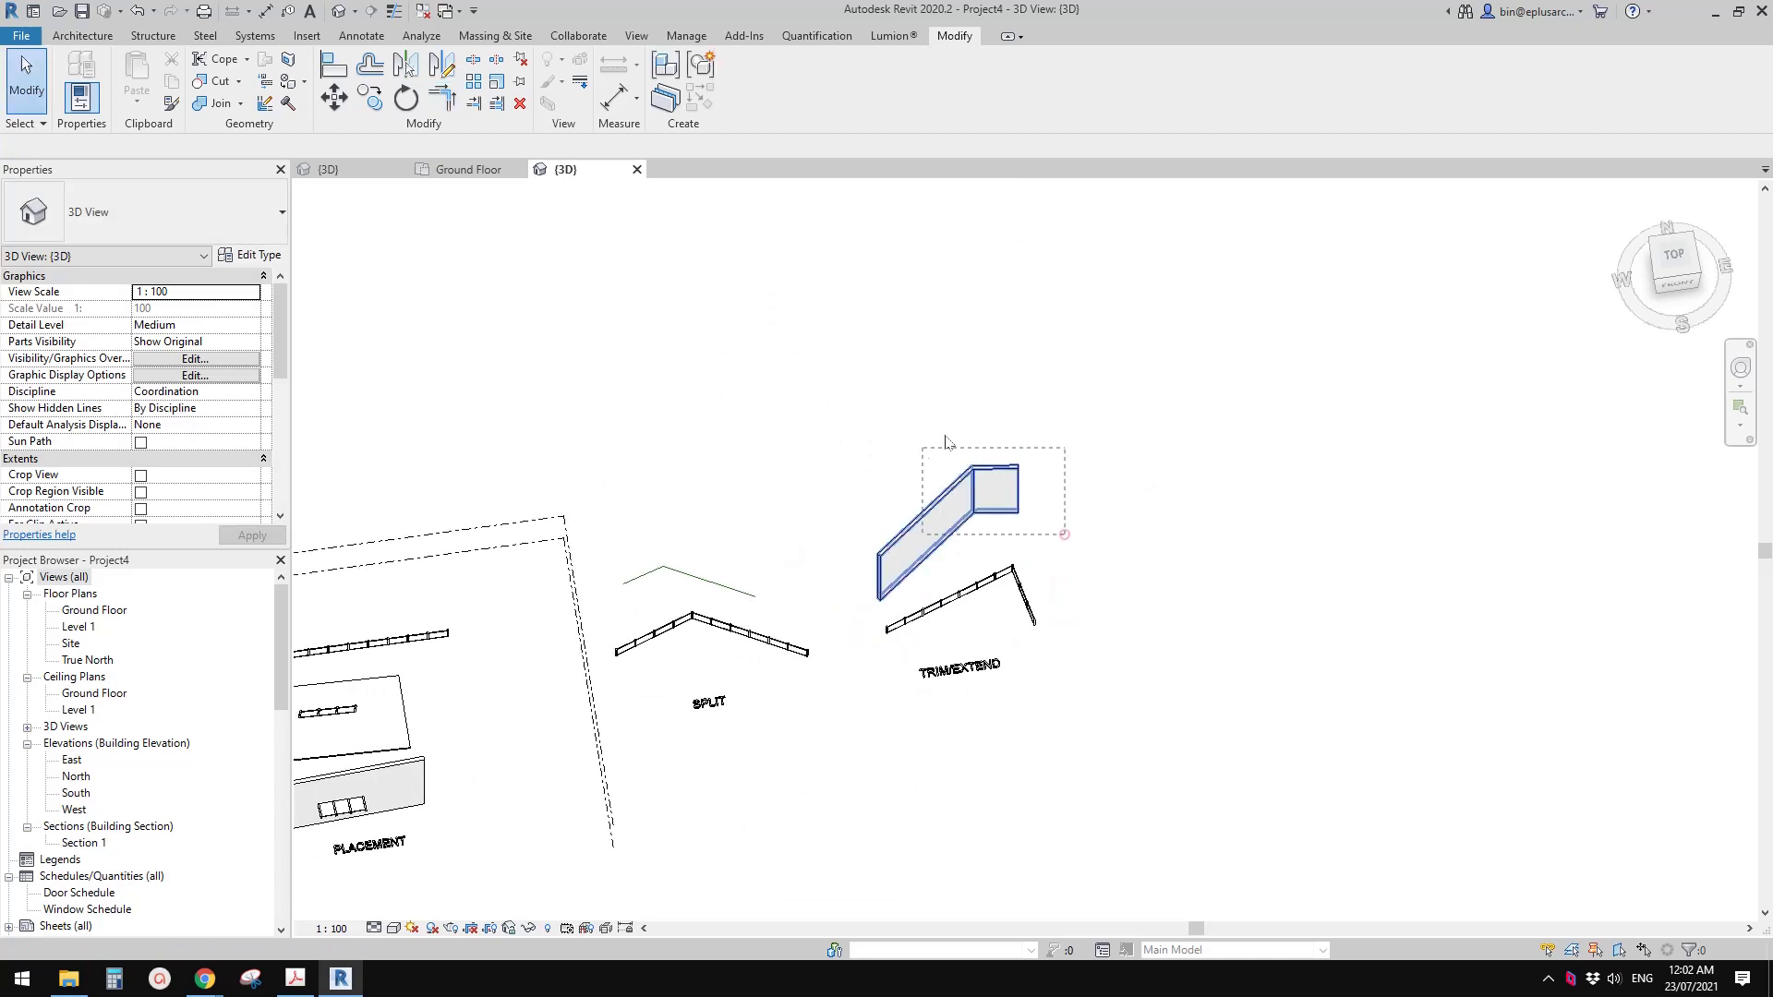
key("Delete")
middle_click_drag(888, 533, 1014, 448)
left_click_drag(828, 457, 767, 500)
key("Delete")
Step: Orbit to a lower angle and select the TRIM/EXTEND fence
middle_click_drag(882, 573, 988, 554, "shift")
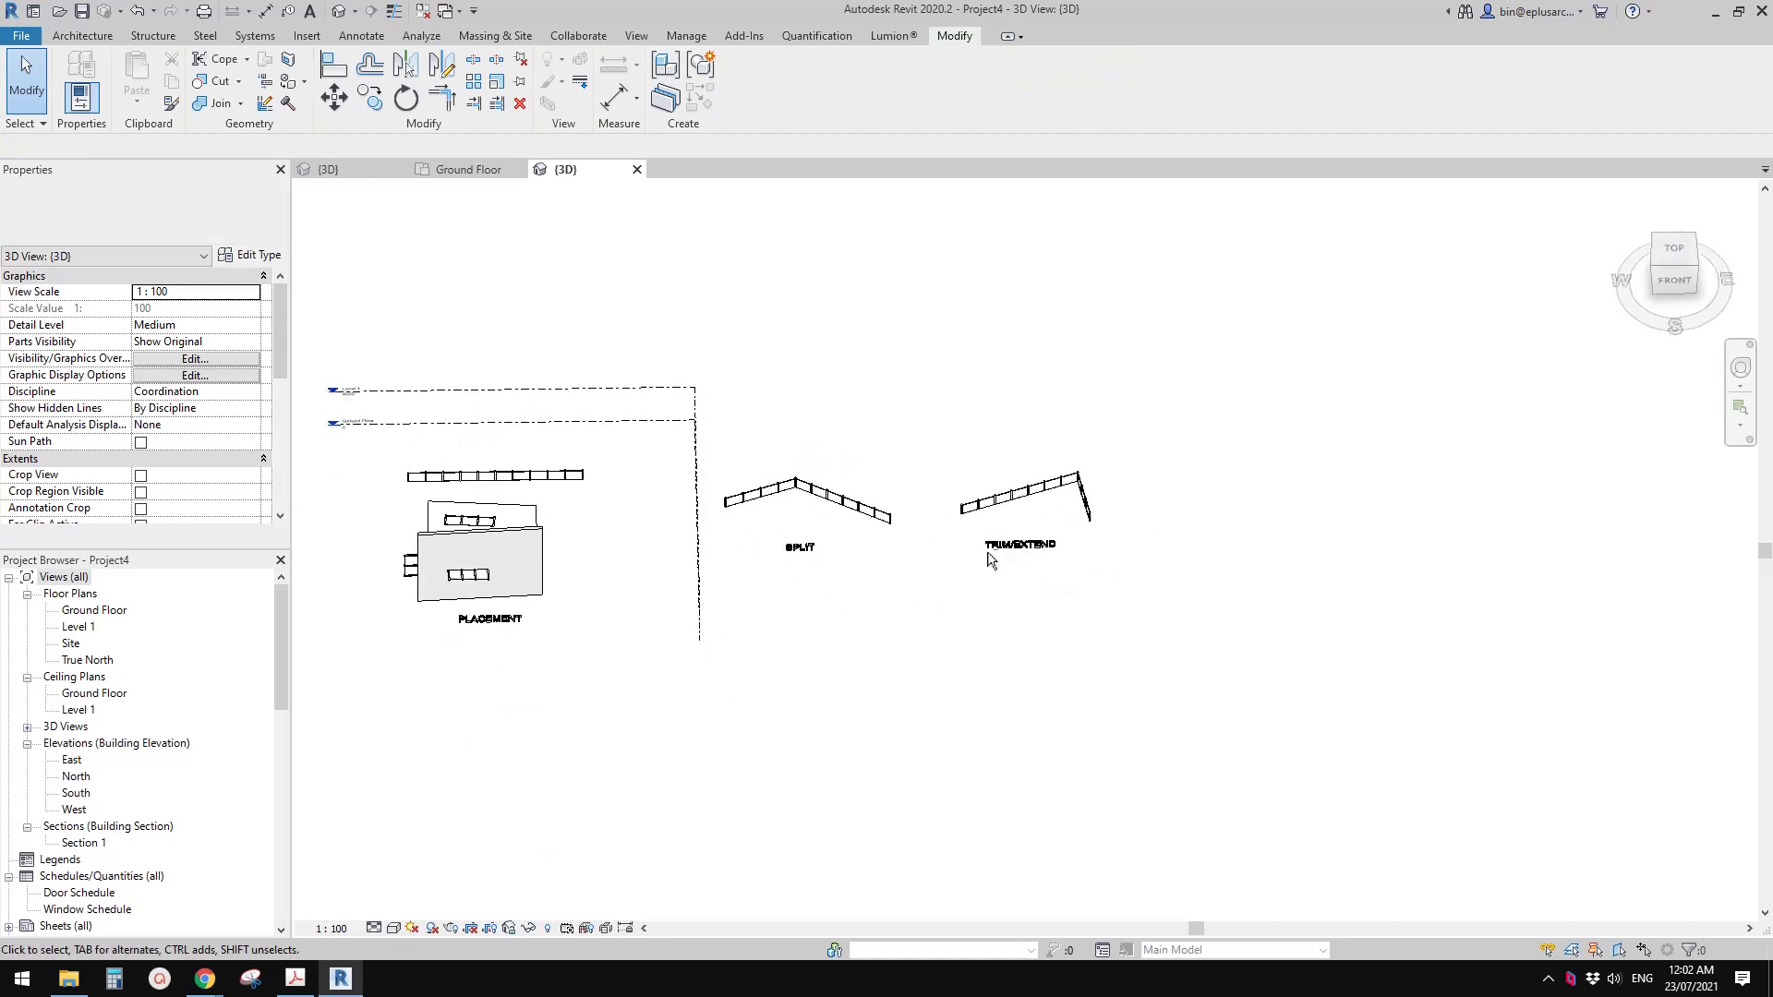
scroll(1113, 627, "up", 4)
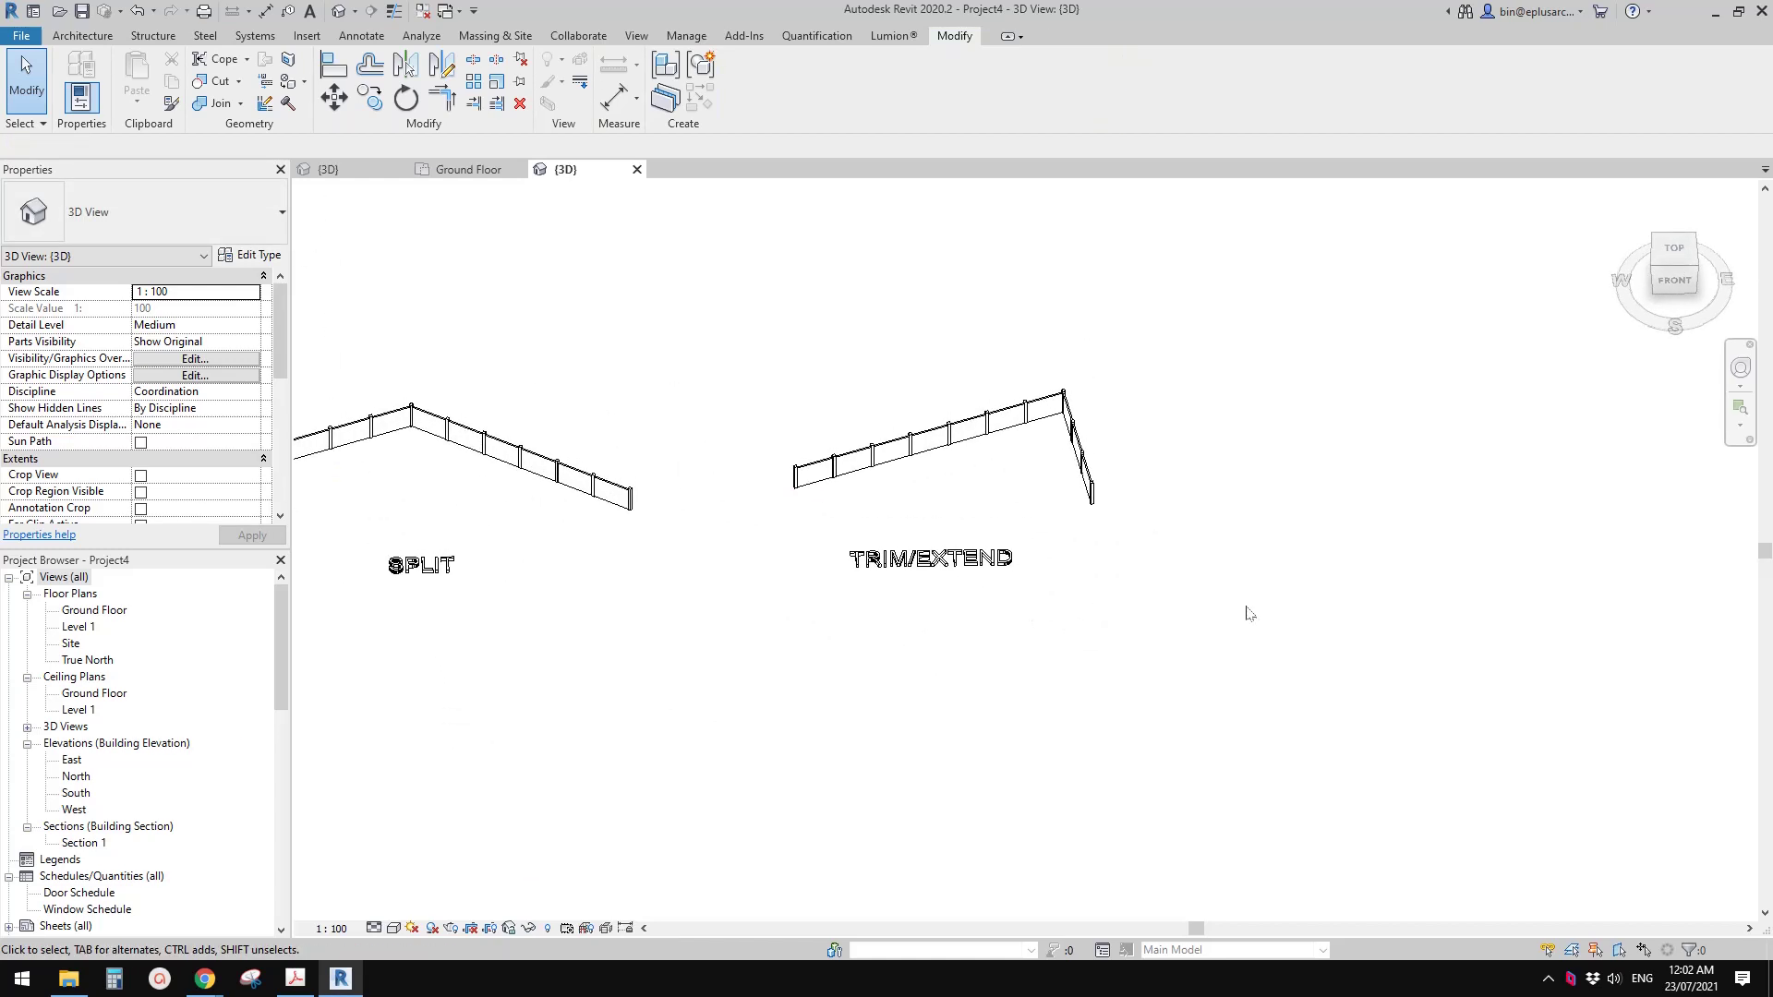
scroll(1188, 579, "down", 1)
middle_click_drag(1188, 579, 1121, 630)
left_click(877, 514)
middle_click_drag(923, 523, 796, 540)
scroll(799, 546, "up", 3)
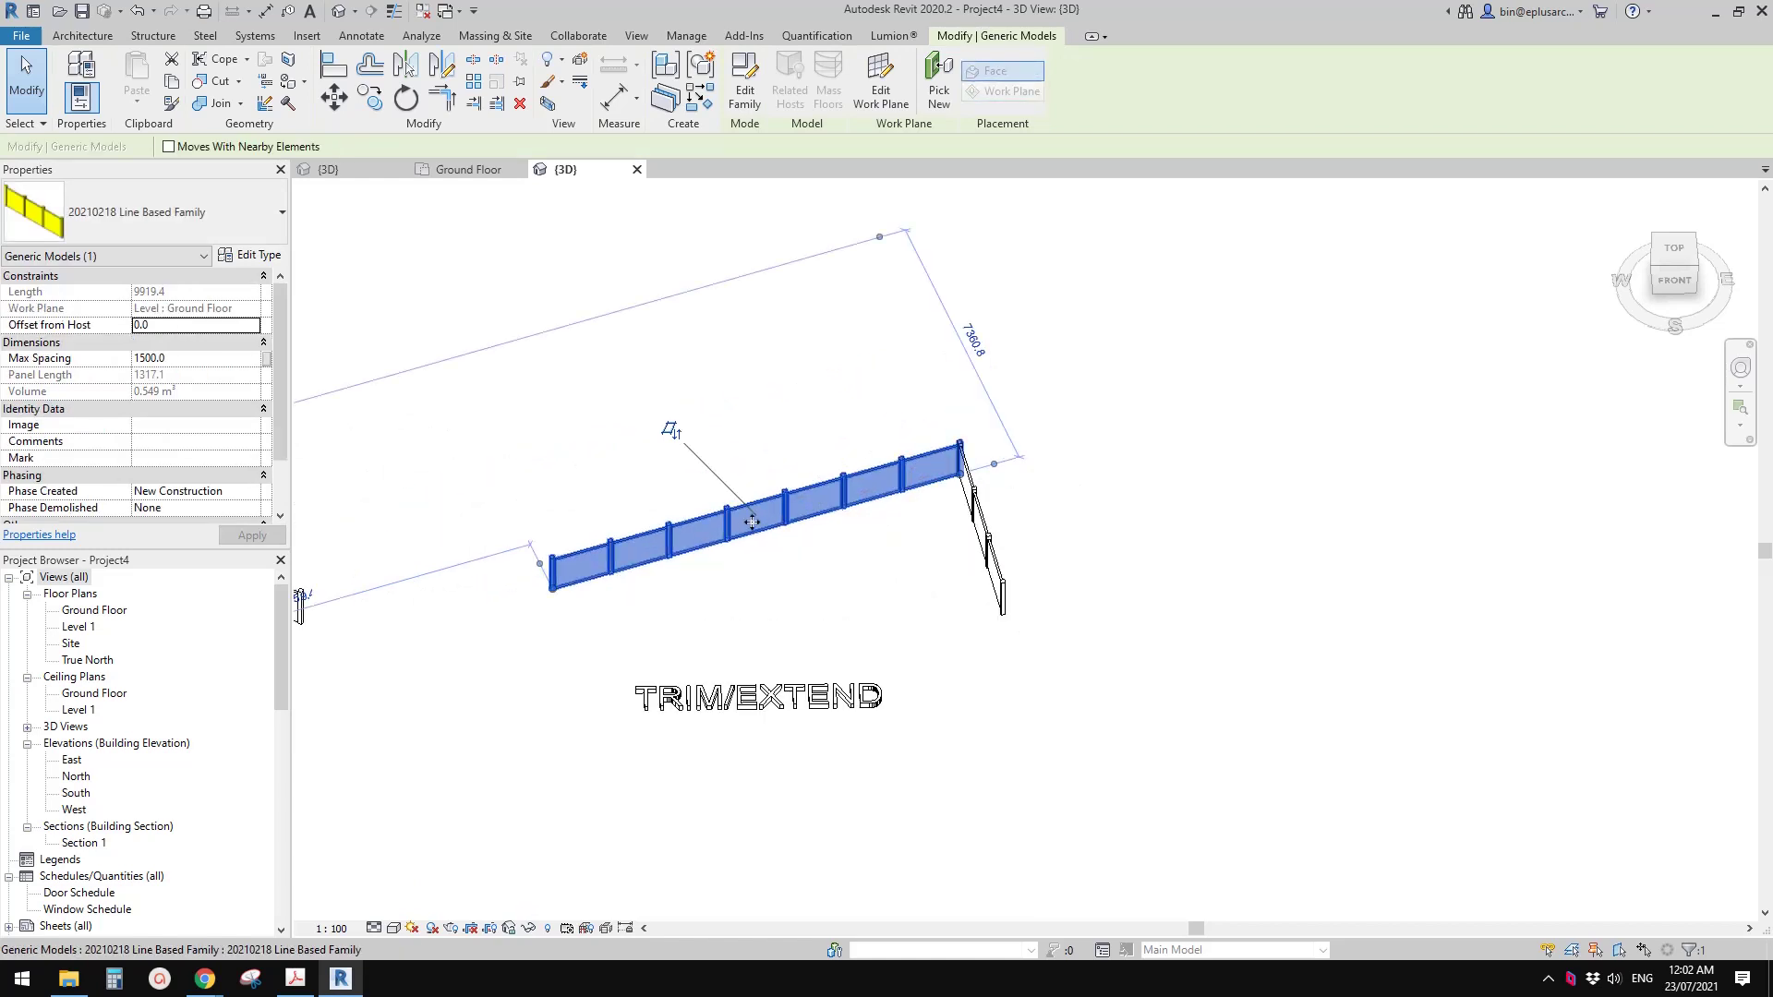
scroll(788, 529, "up", 2)
Step: Select the TRIM/EXTEND fence and open its line-based family for editing
scroll(799, 519, "up", 2)
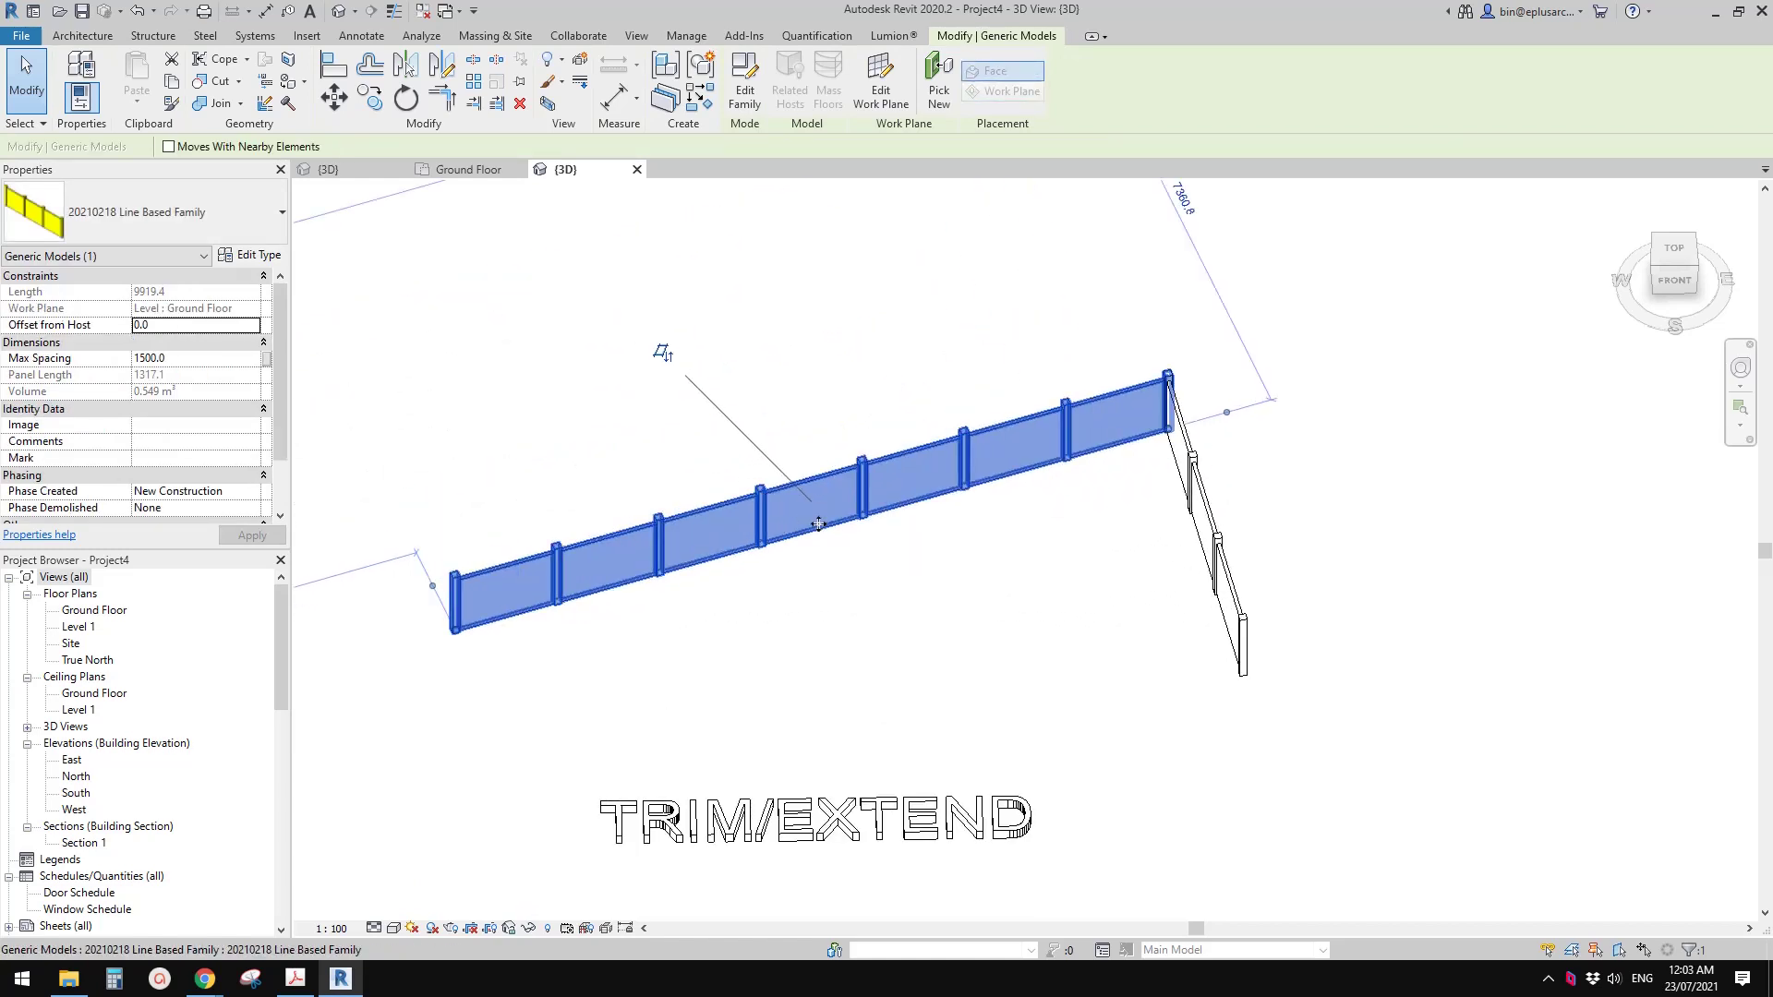
scroll(888, 483, "down", 1)
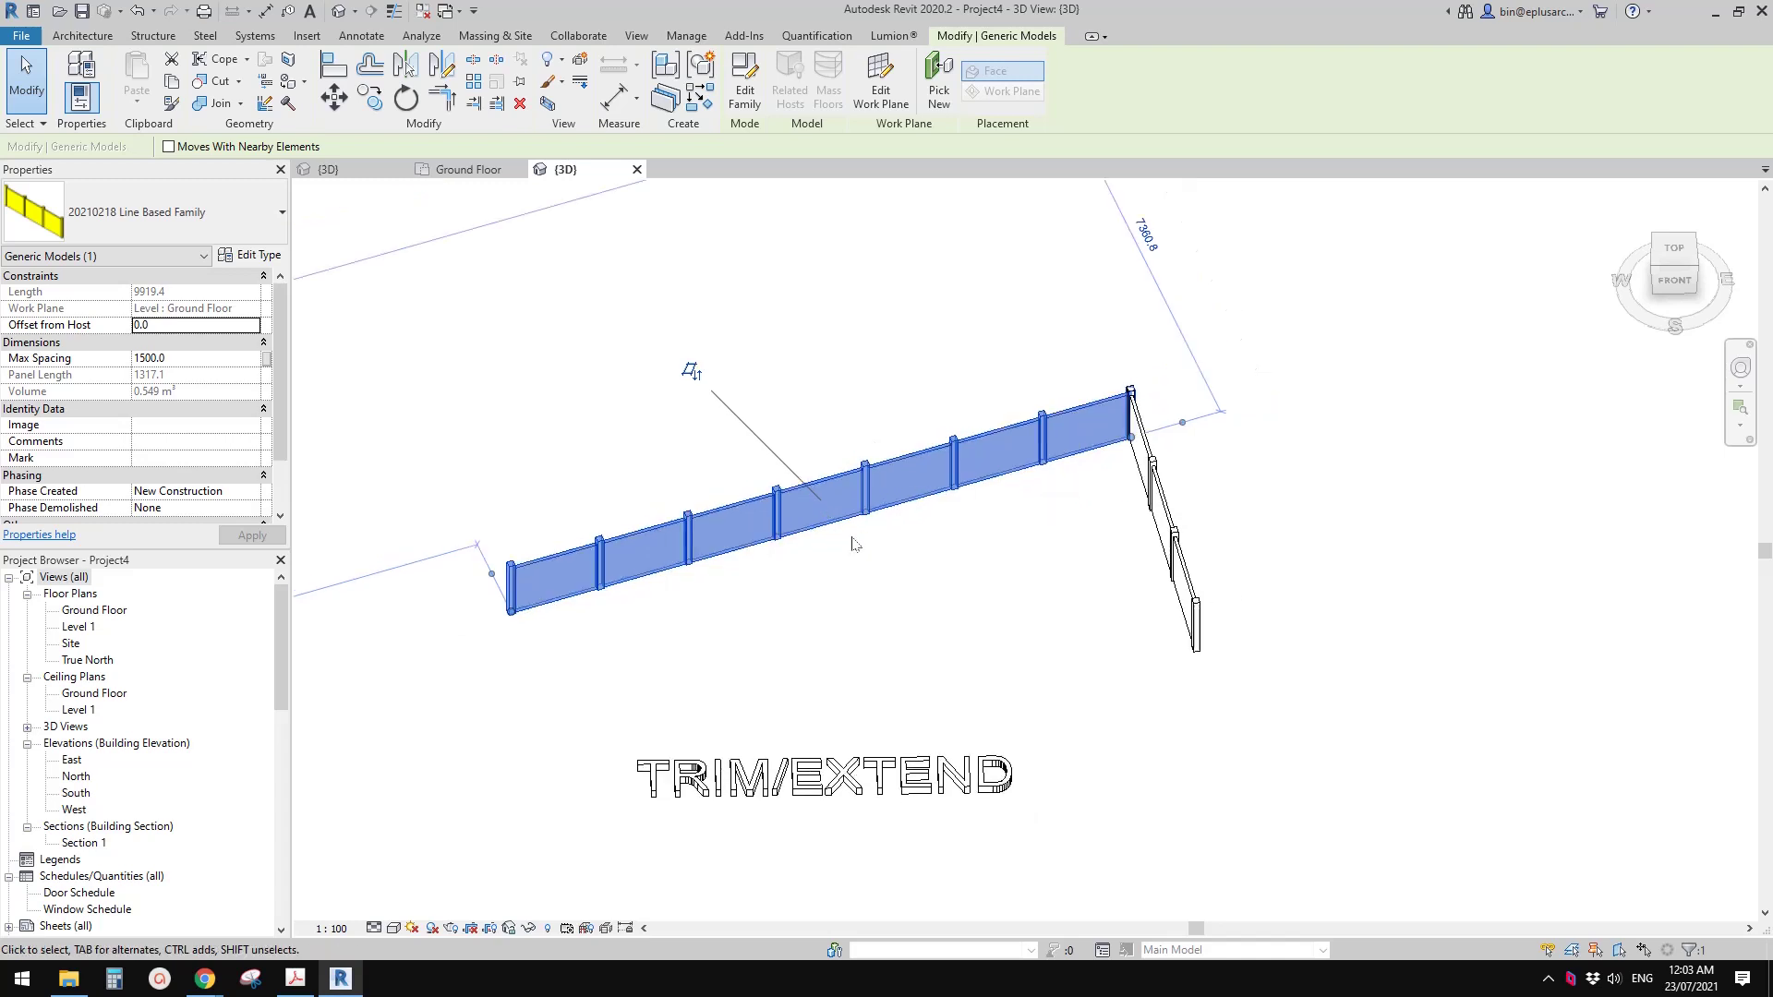
key("Escape")
left_click(729, 511)
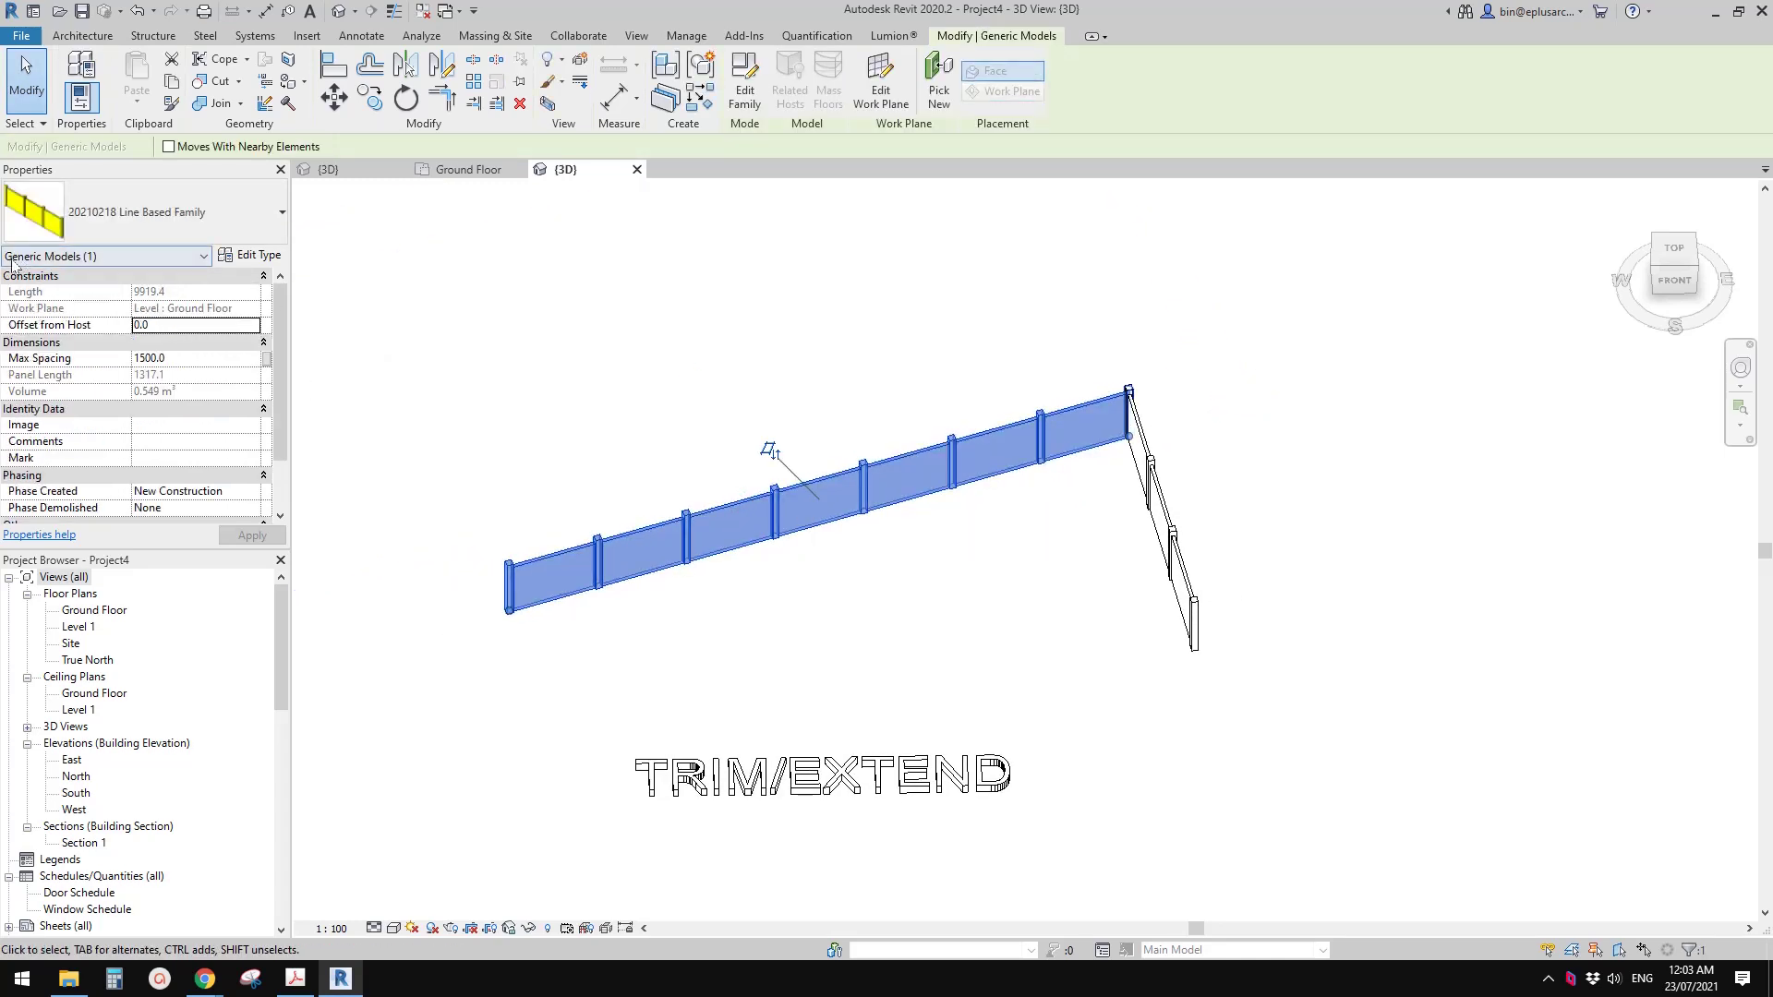
middle_click_drag(668, 364, 703, 413)
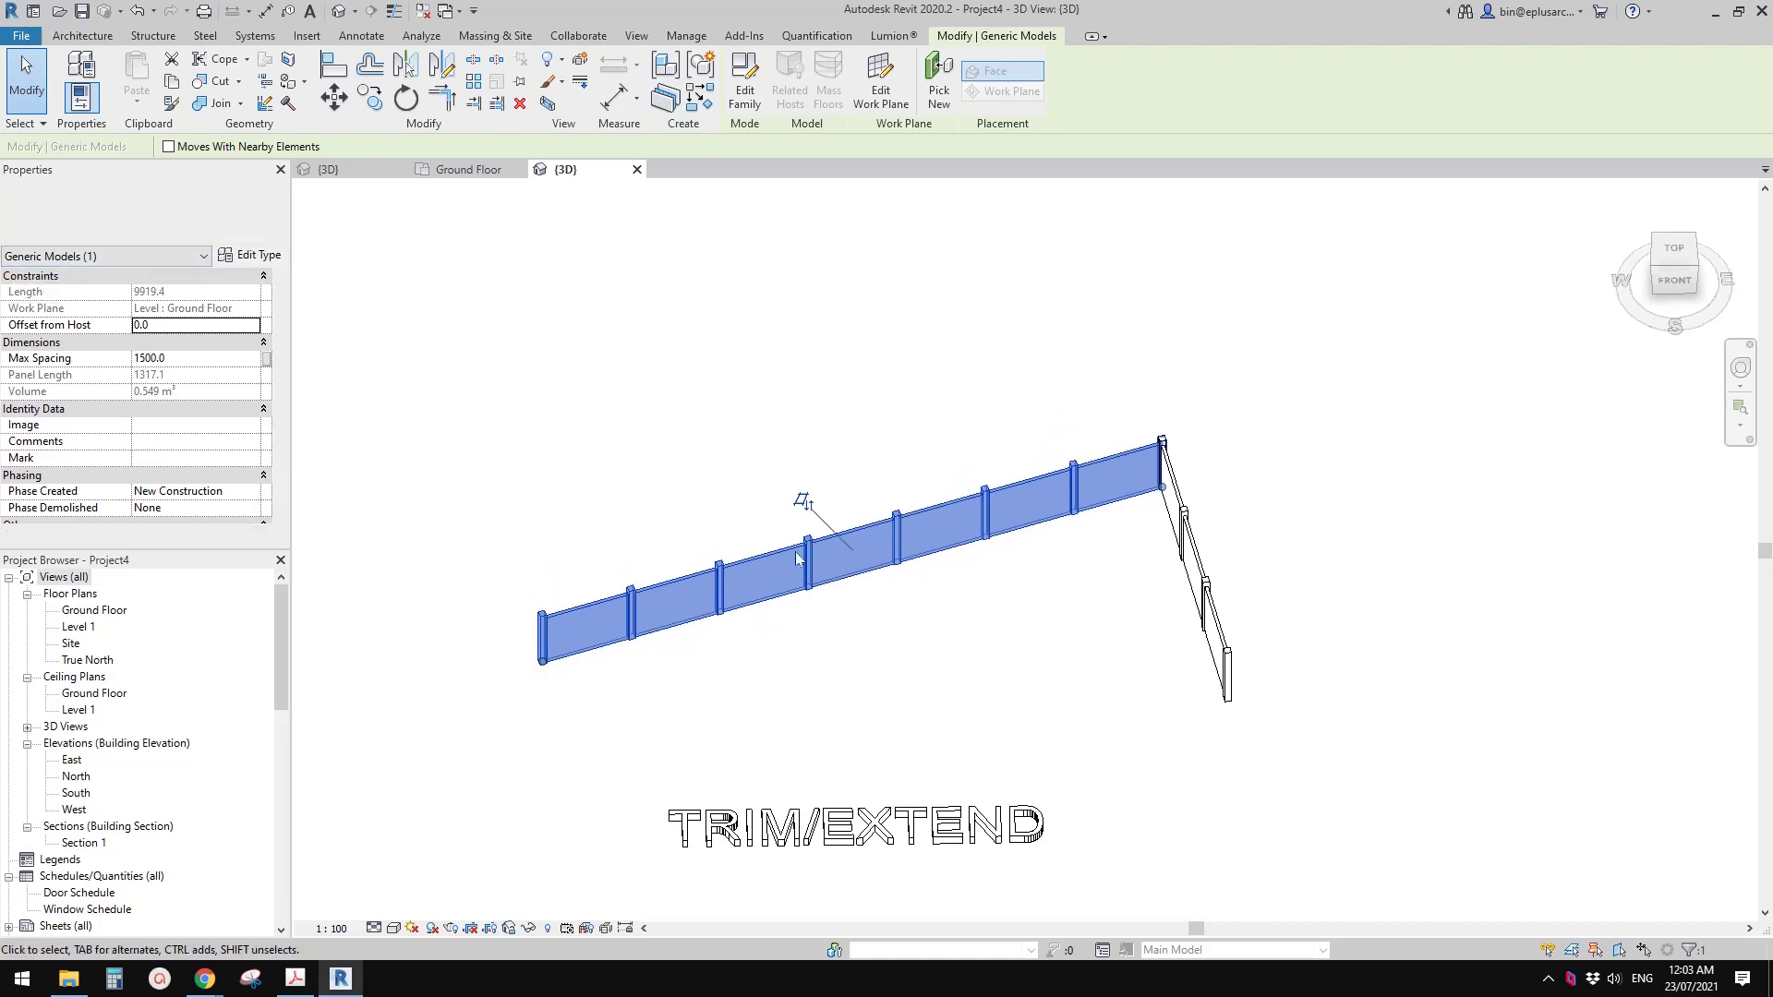
scroll(818, 558, "up", 2)
key("Escape")
left_click(863, 562)
left_click(753, 107)
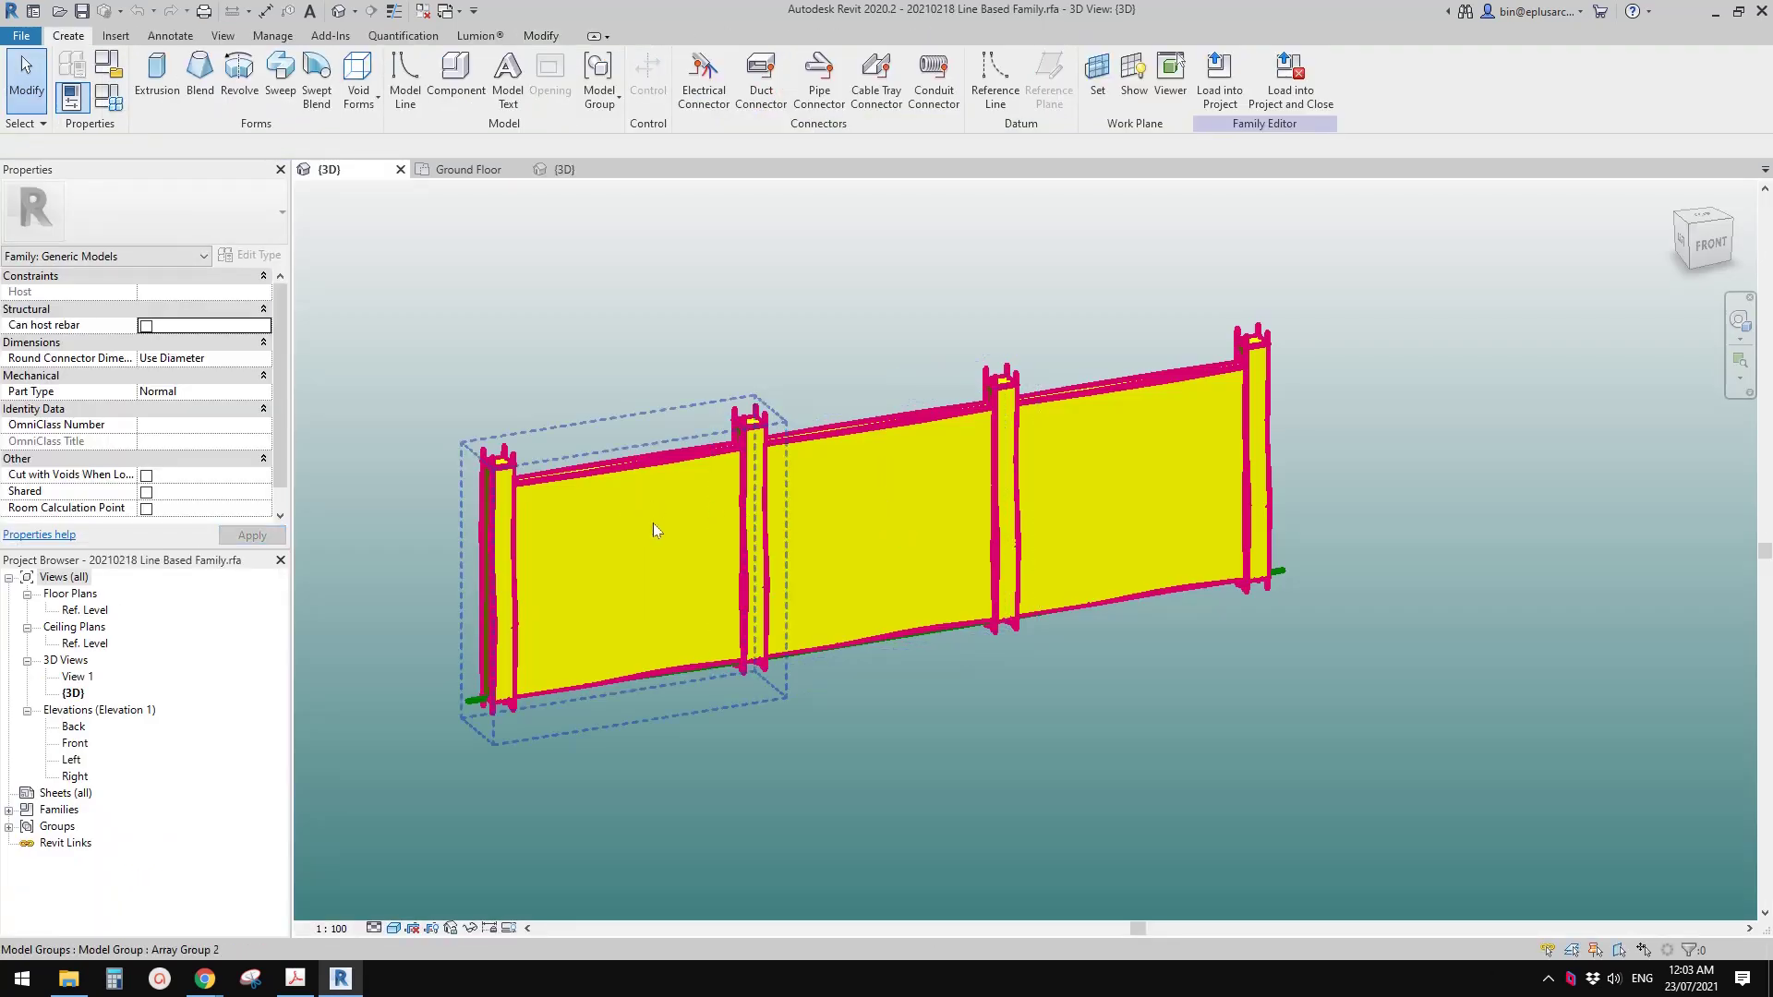
Step: Inspect one fence panel and a single post, then return to the Ground Floor plan
key("Tab")
left_click(650, 526)
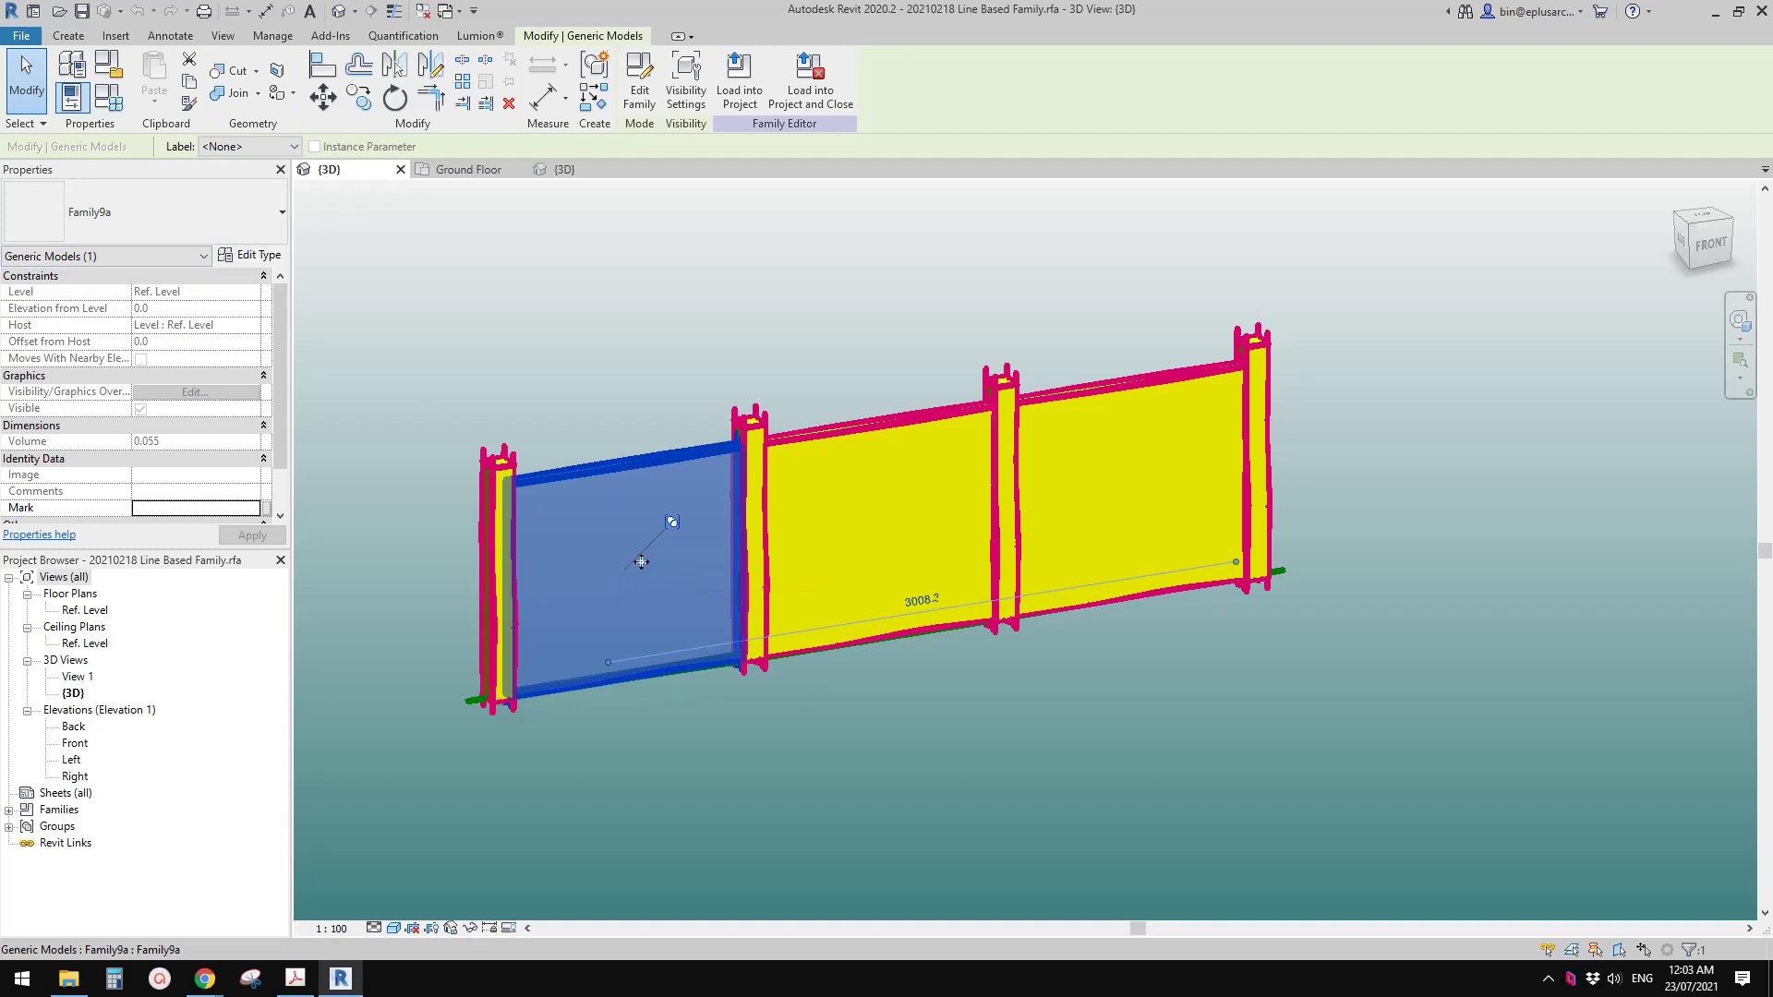
key("Escape")
key("Tab")
left_click(760, 436)
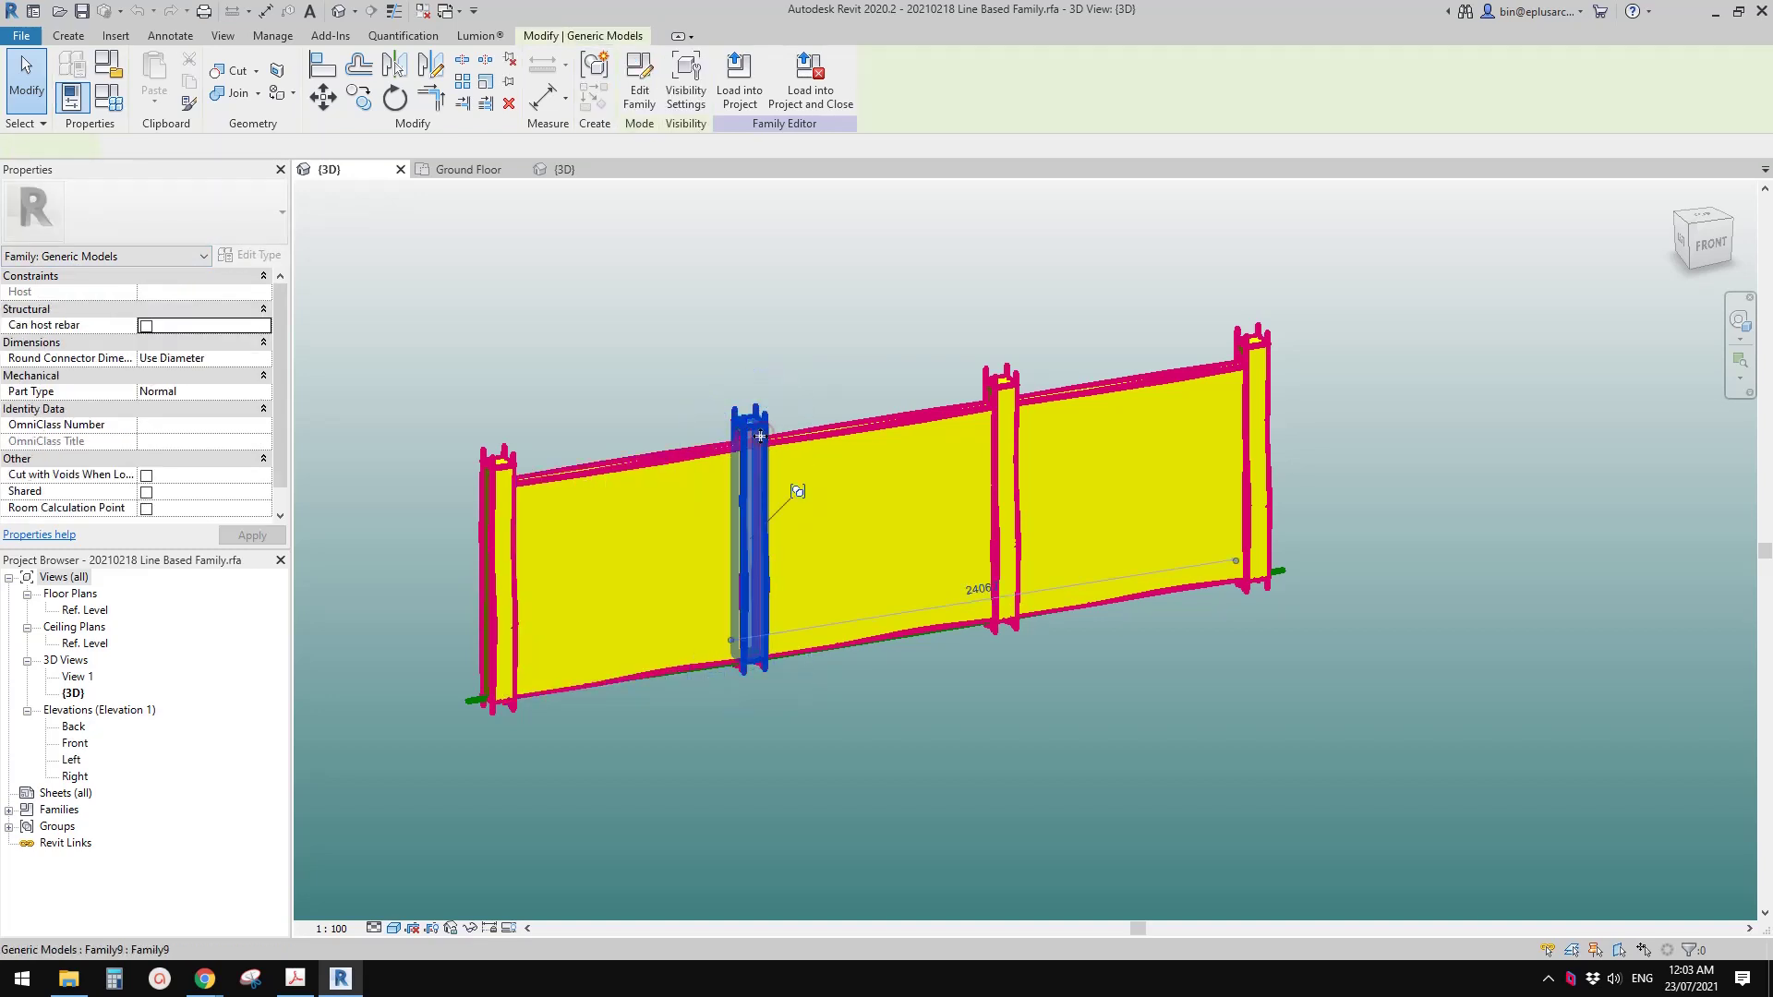
left_click(760, 436)
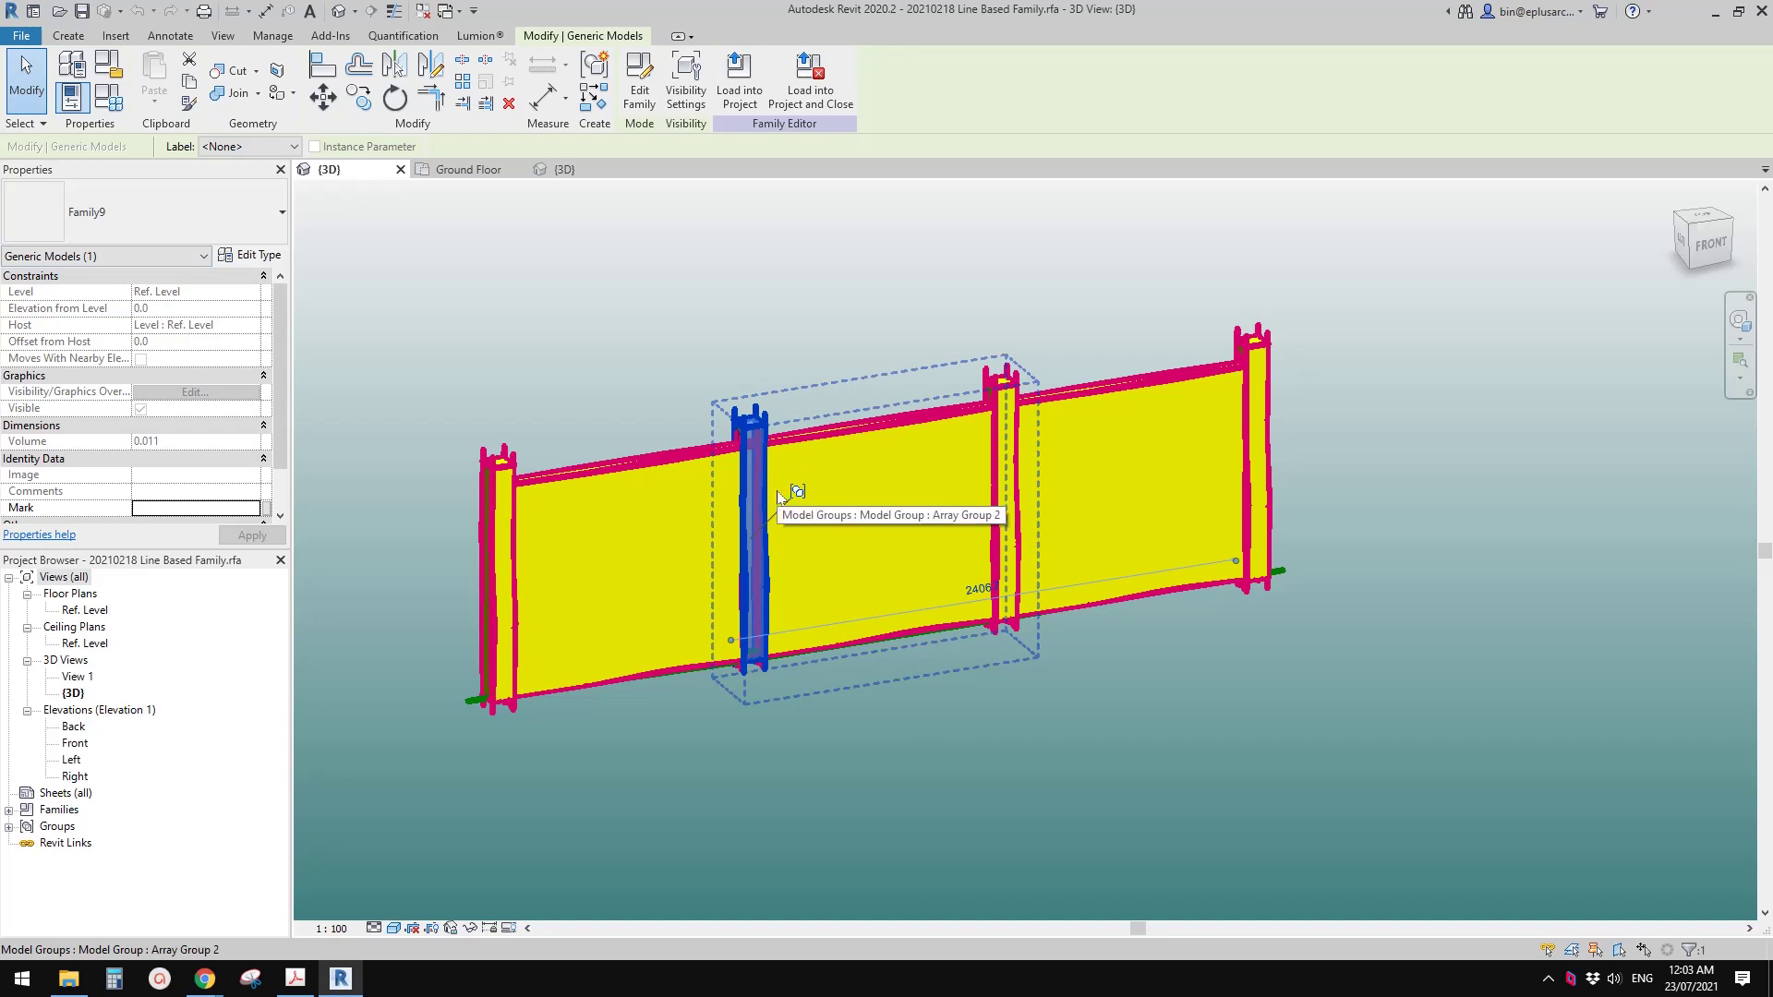
left_click(633, 277)
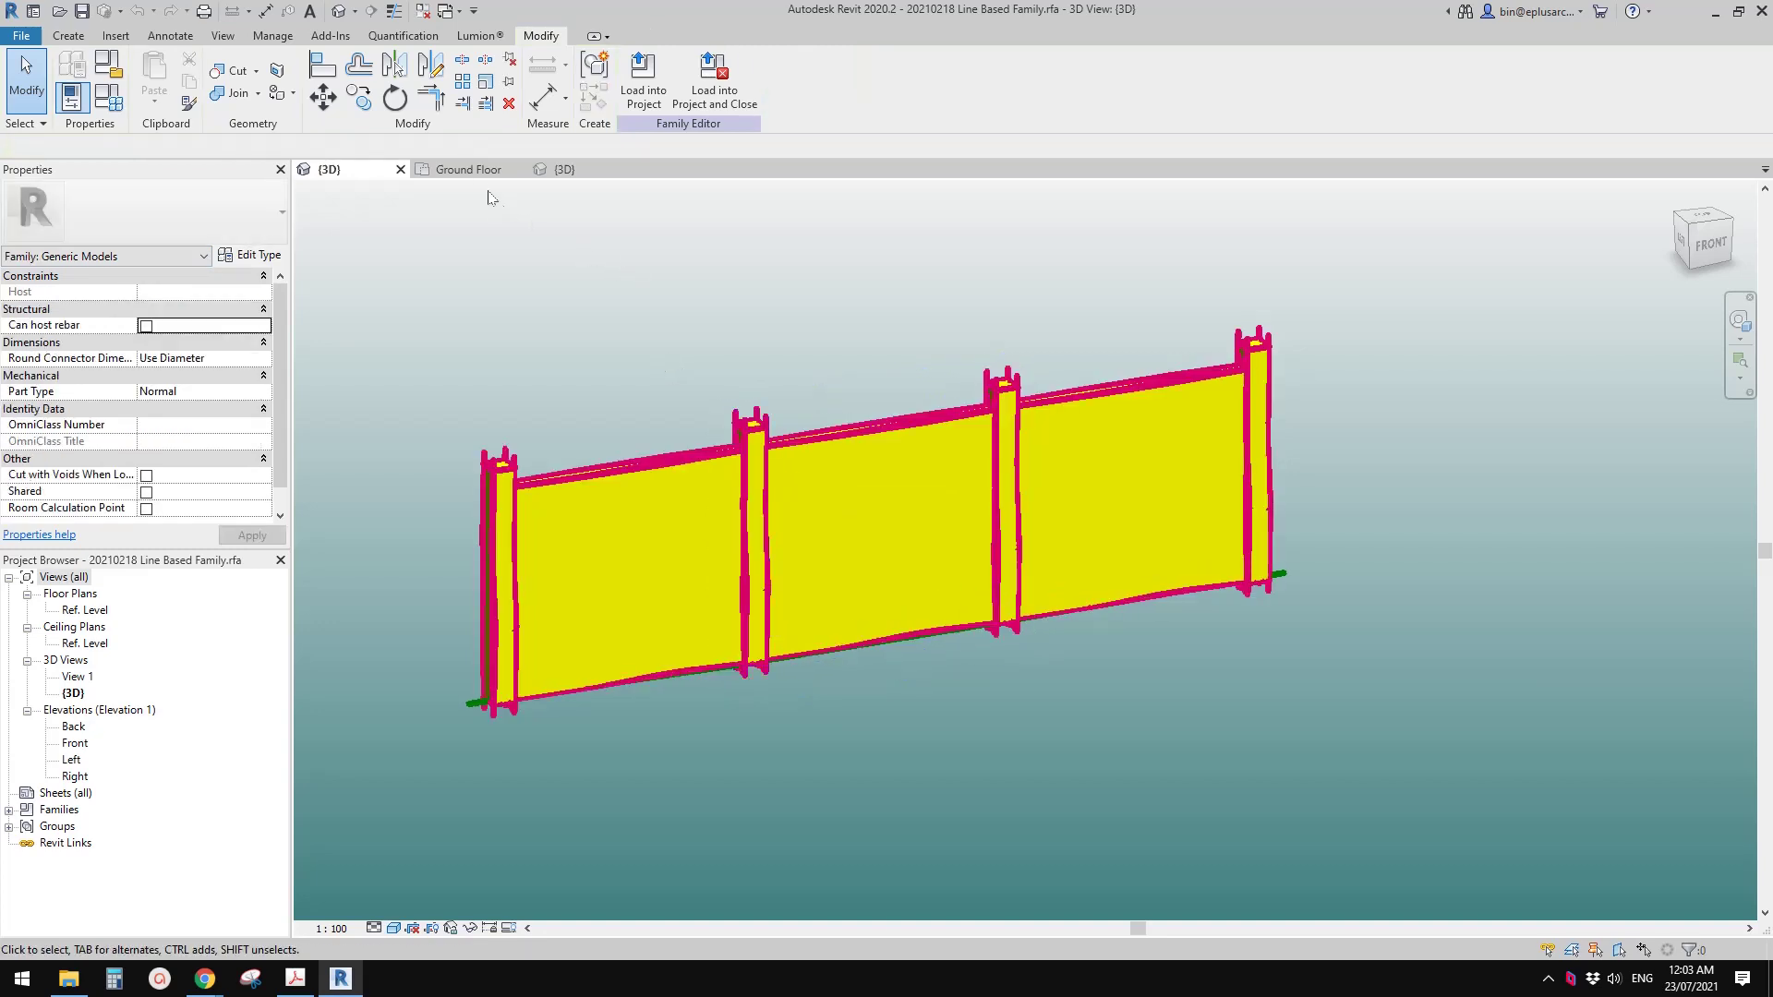
left_click(468, 169)
middle_click_drag(923, 574, 862, 575)
Step: From the 3D view, start a new Schedule/Quantities schedule for the Generic Models category
left_click(563, 169)
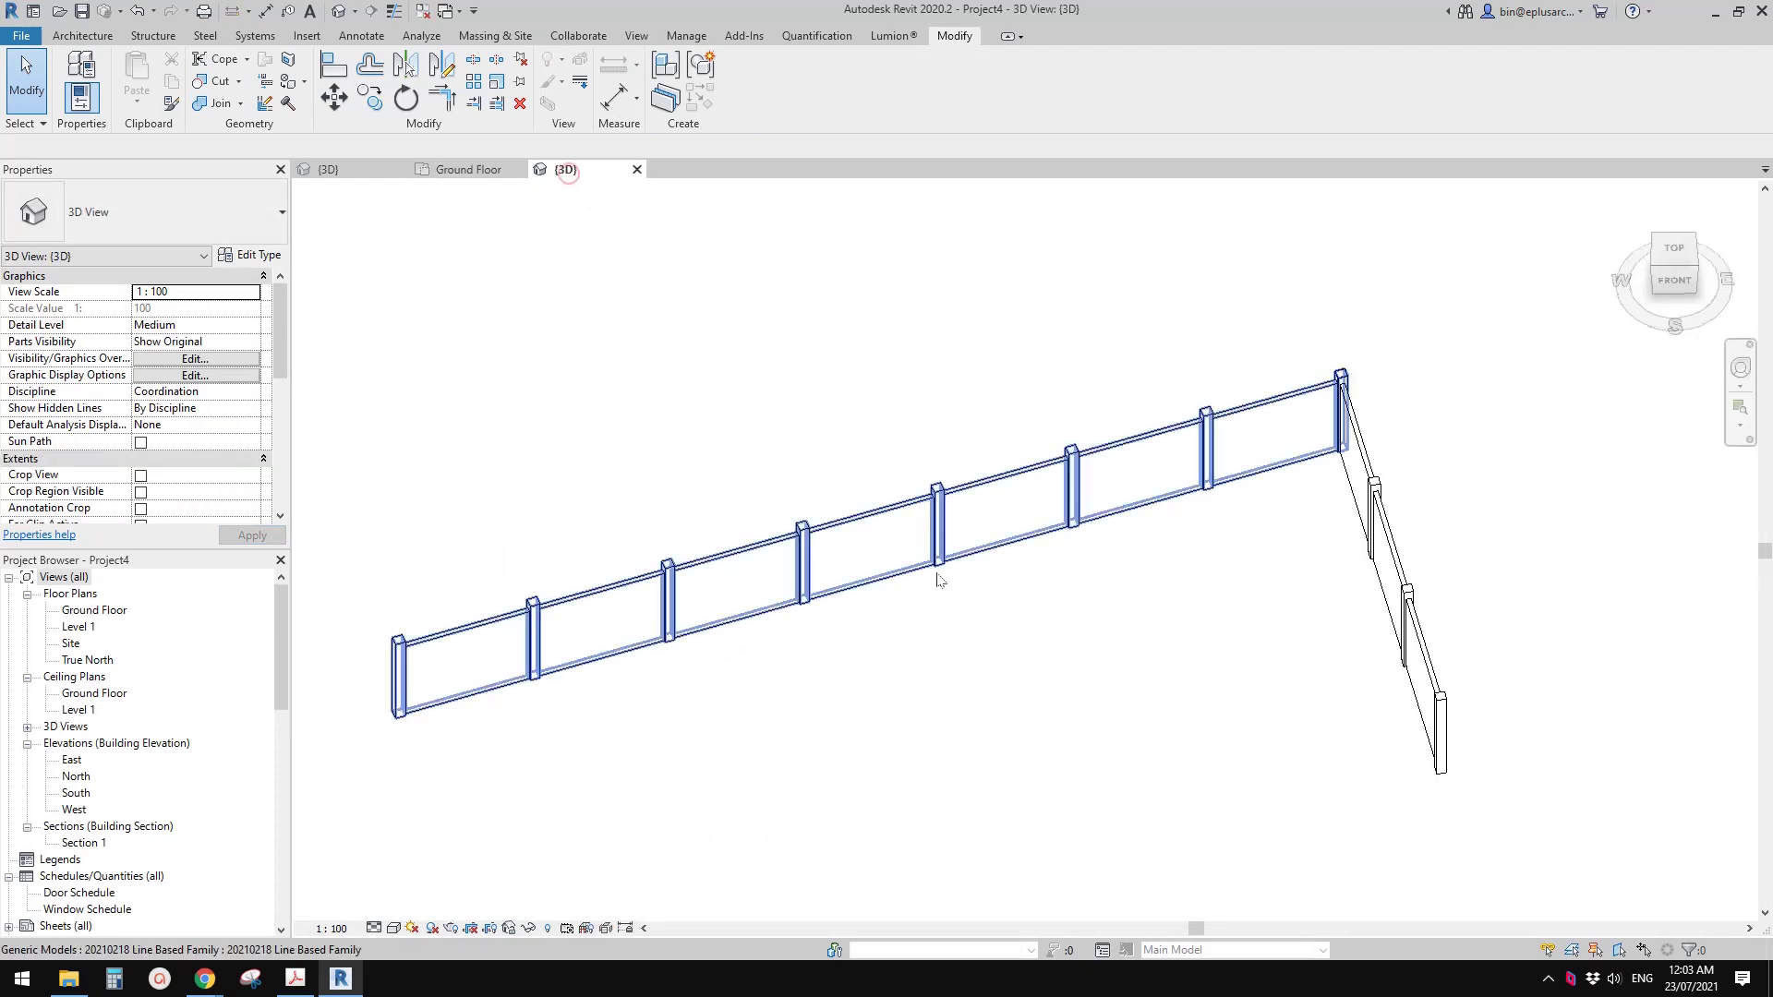
left_click(637, 35)
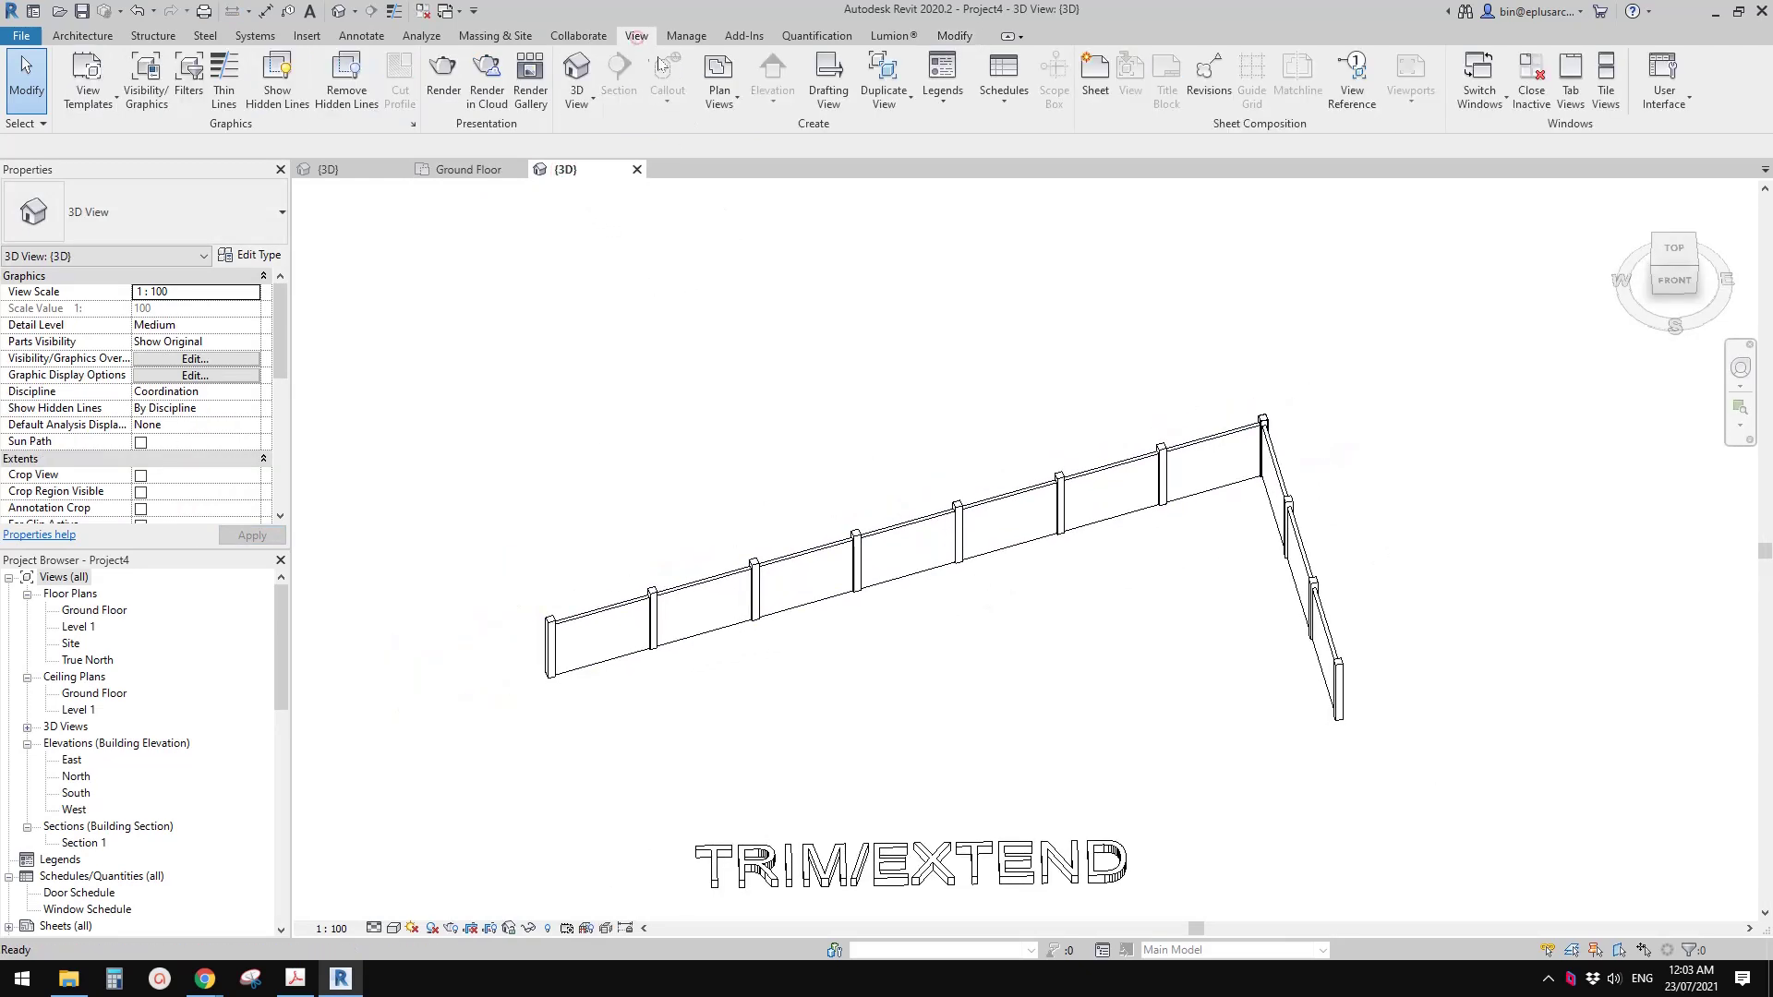
left_click(1016, 81)
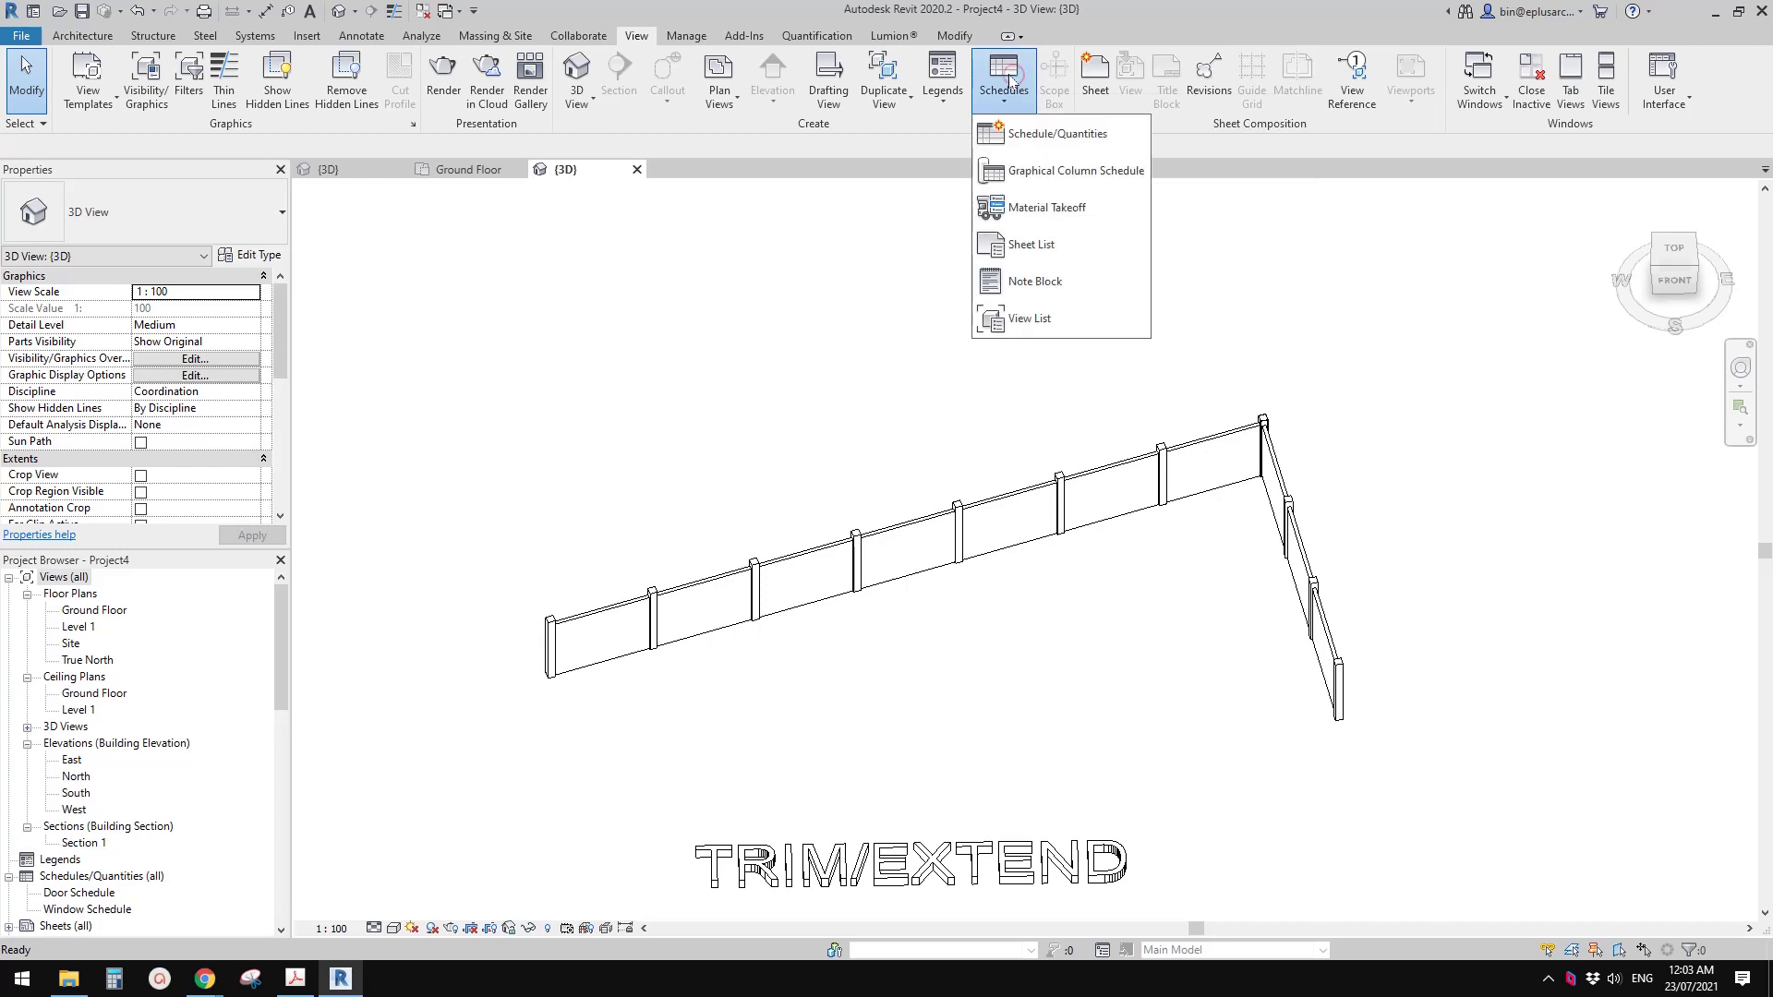
left_click(1044, 139)
left_click(1039, 419)
scroll(1030, 434, "down", 15)
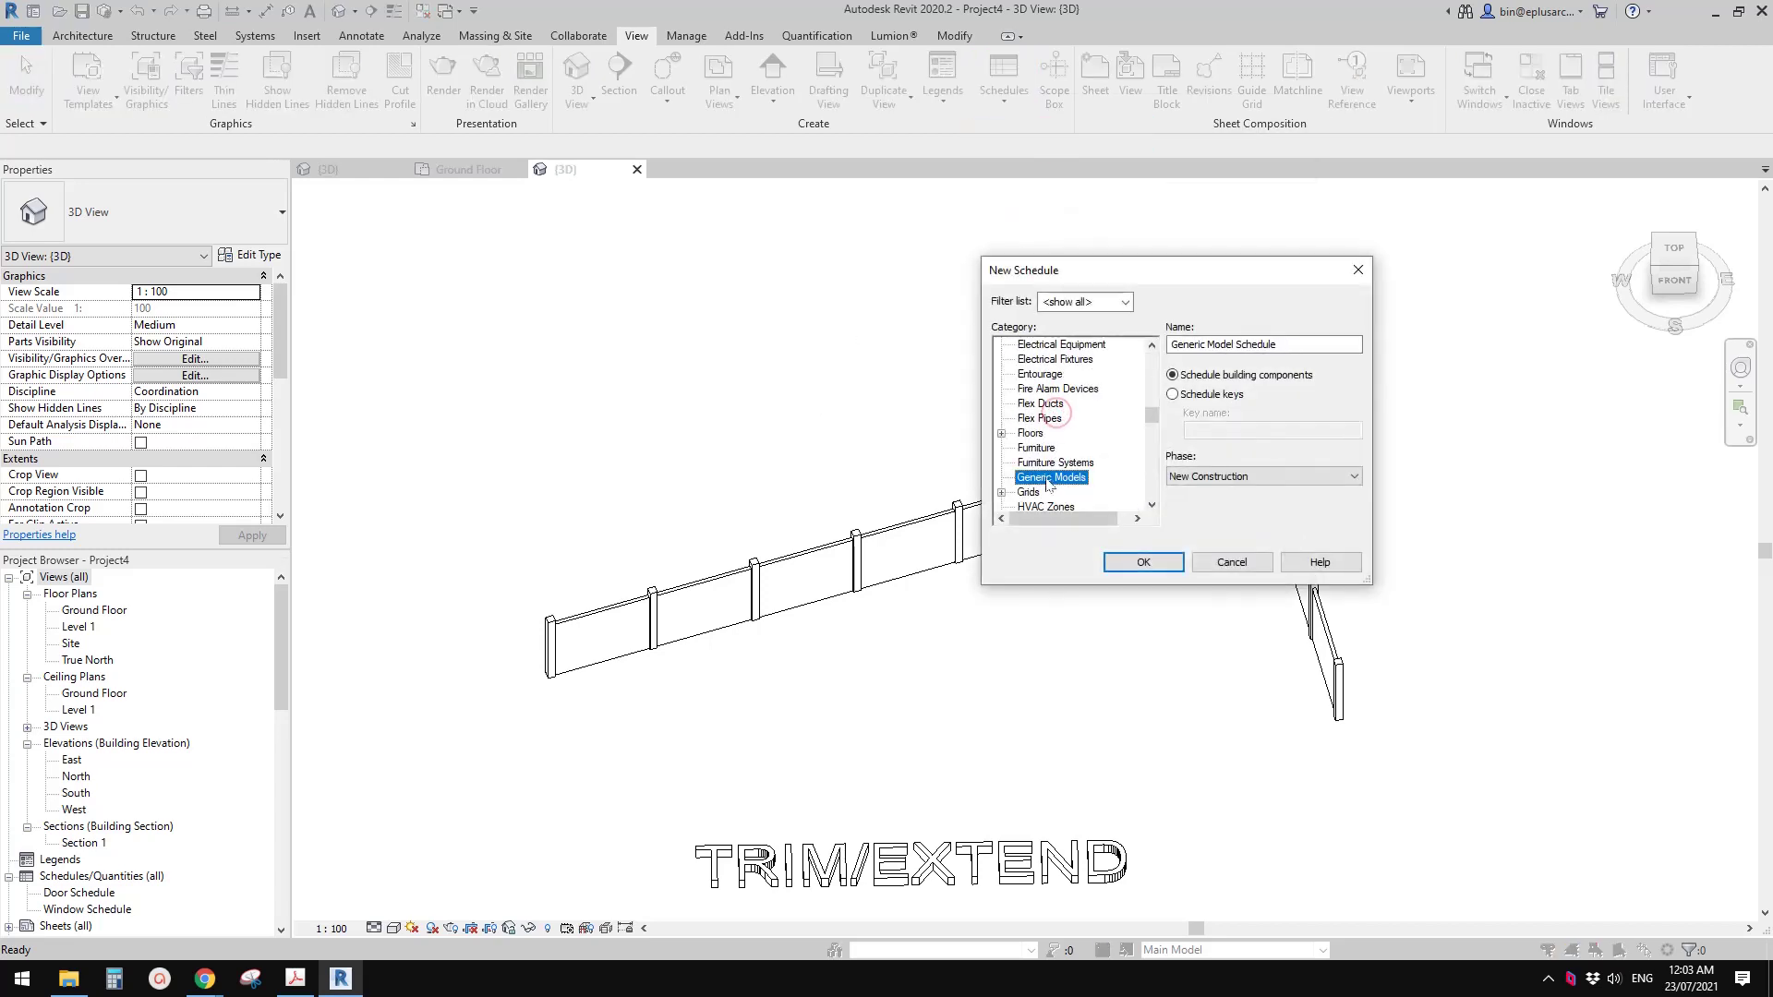
left_click(1025, 449)
left_click(1168, 567)
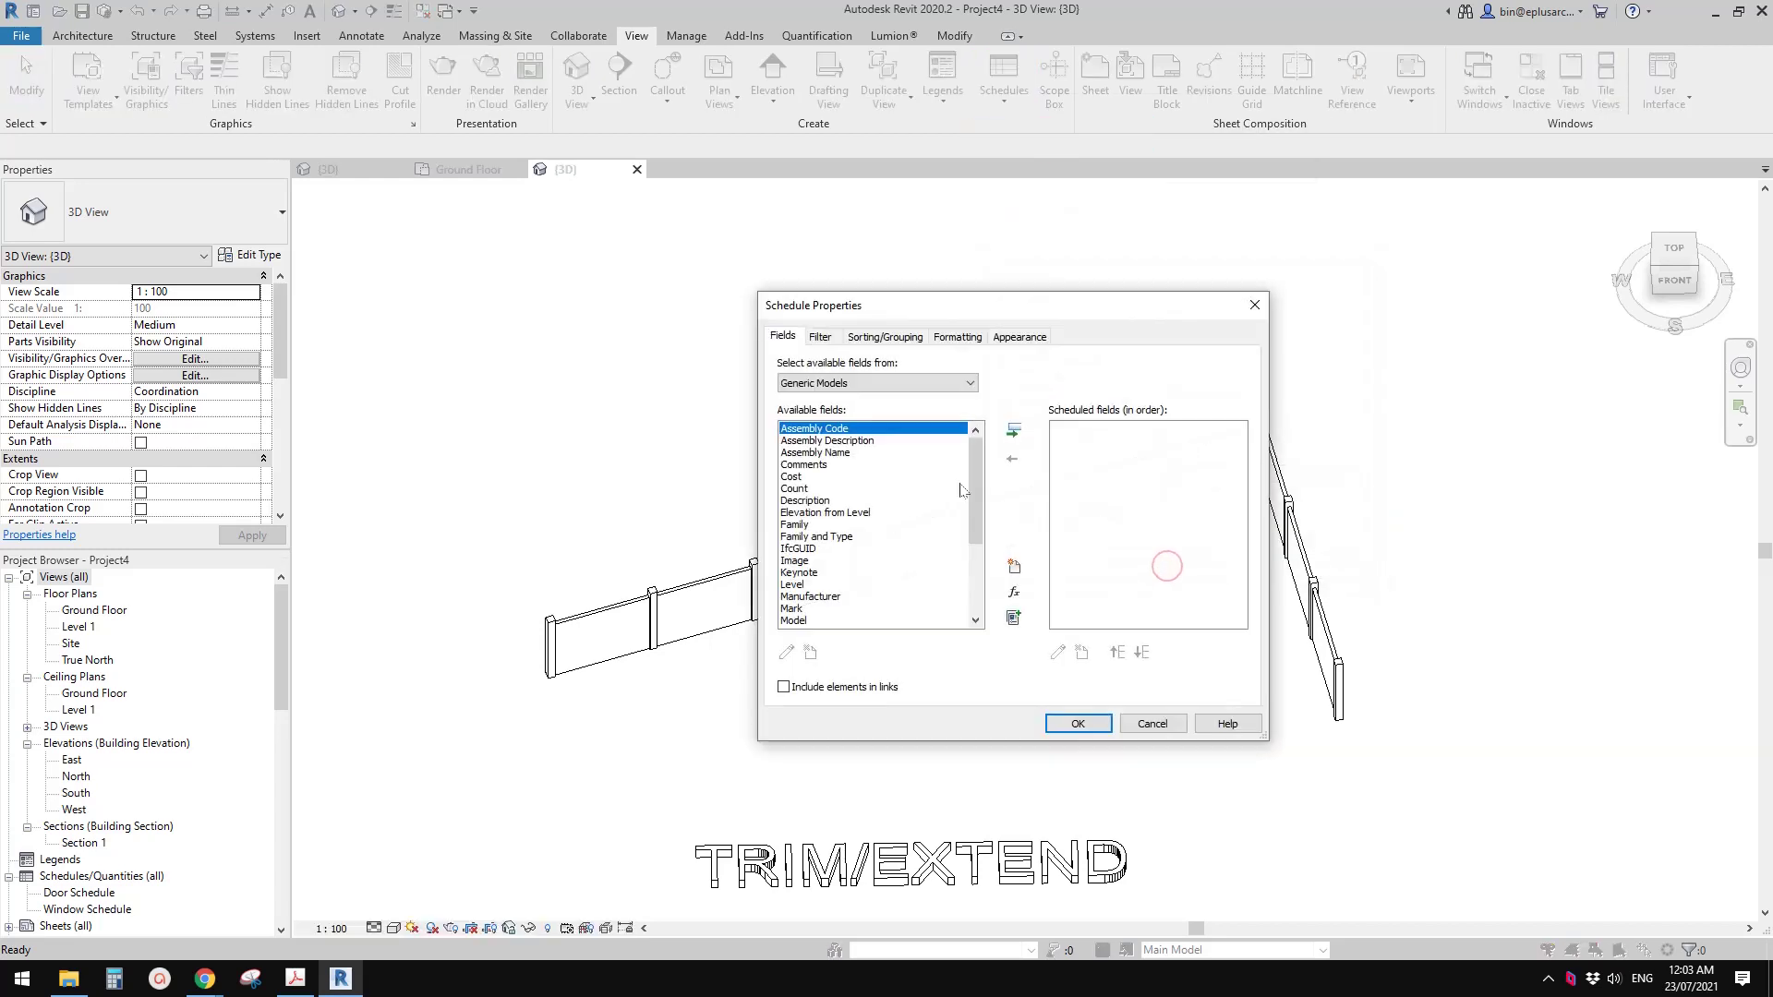
Step: Add the Type field to the schedule and widen column A to fit full type names
left_click_drag(975, 528, 979, 596)
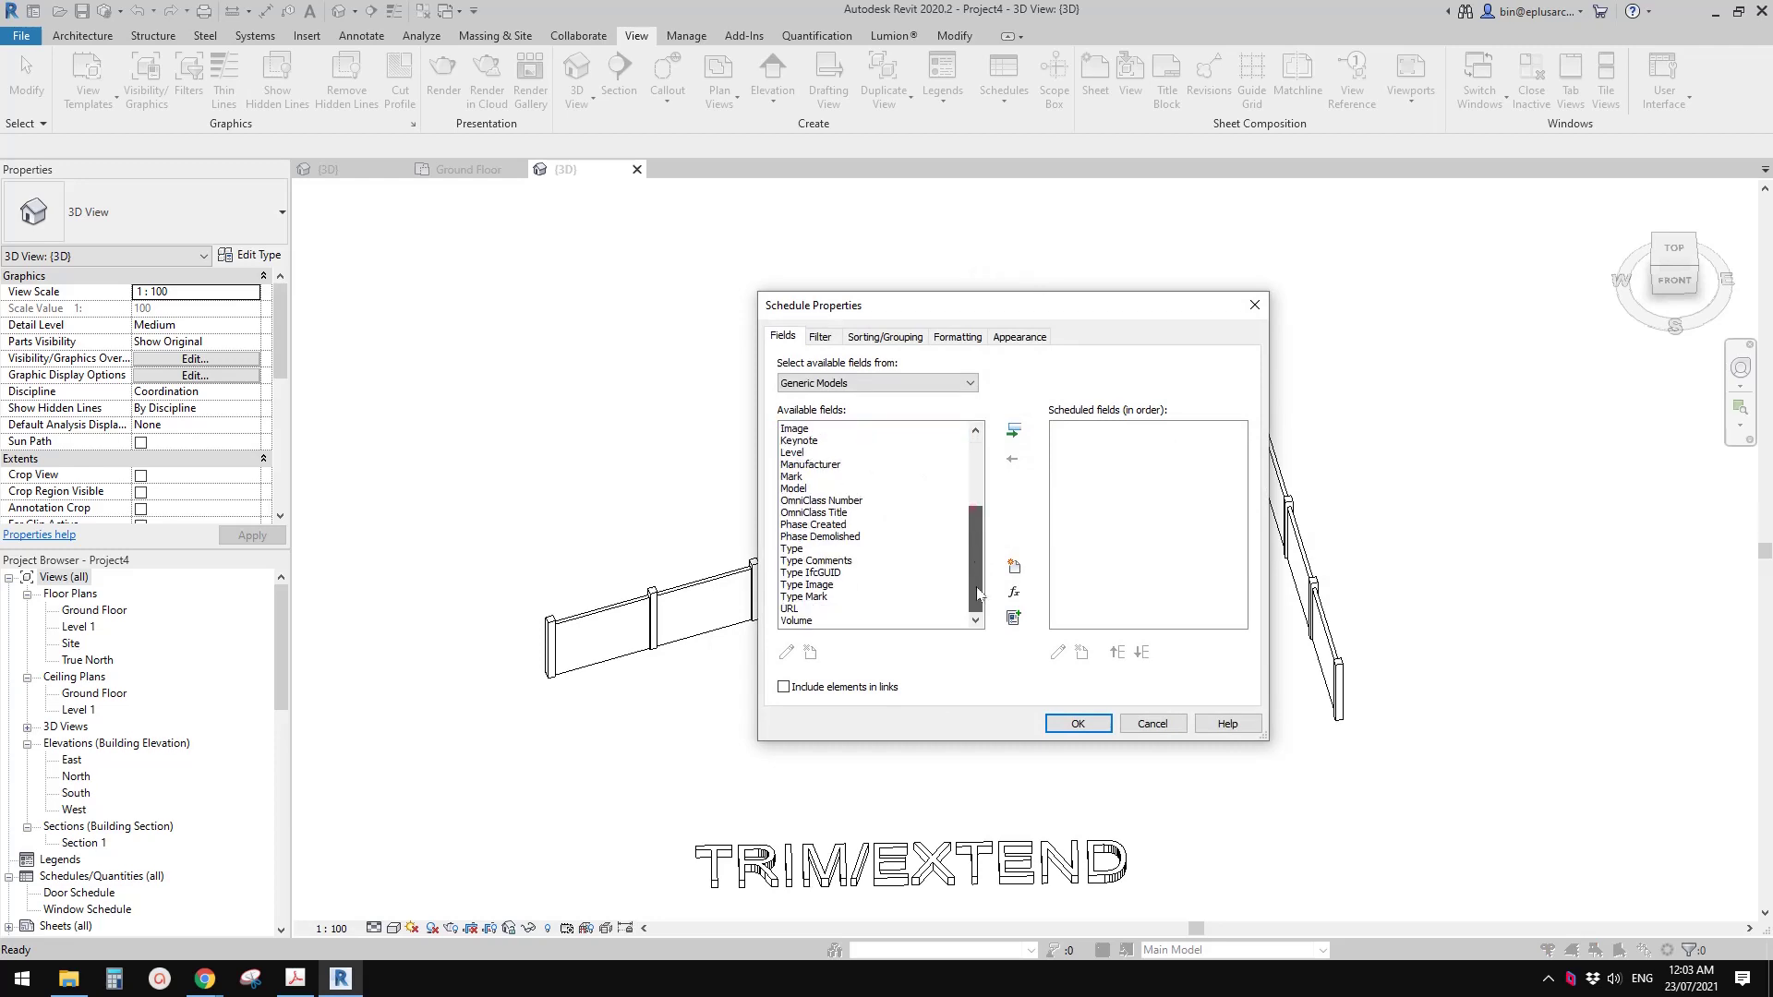
left_click(794, 552)
left_click(1013, 430)
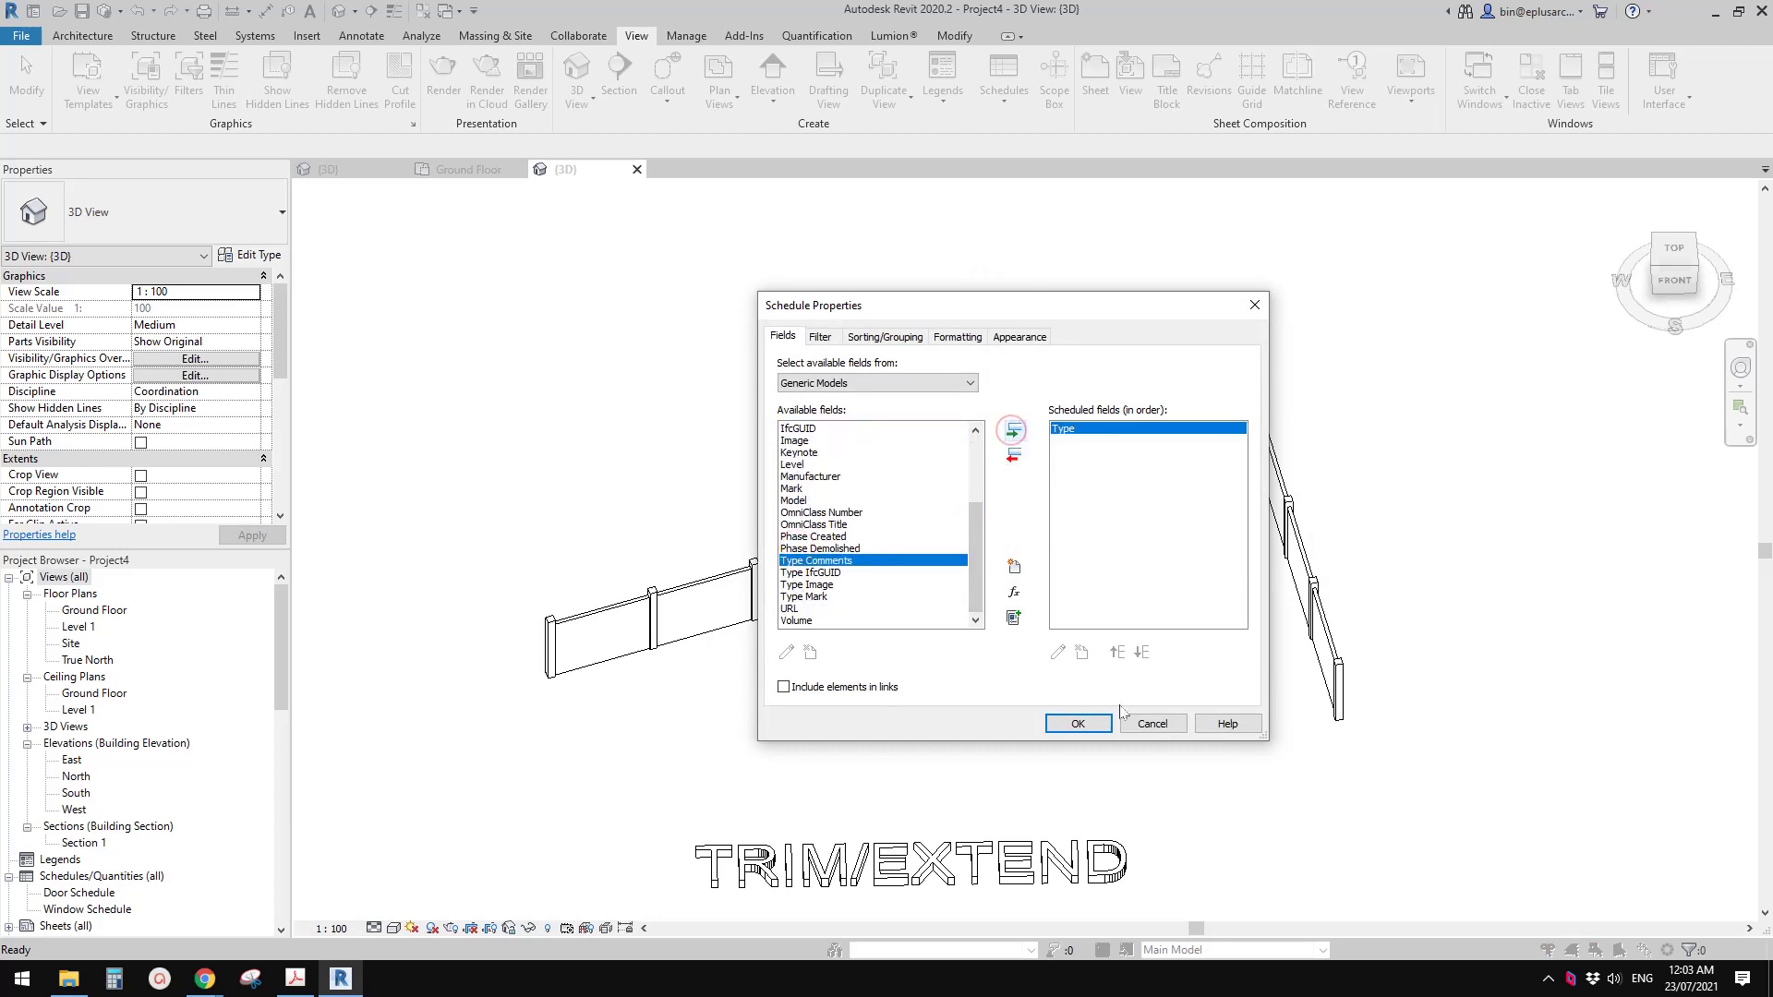
left_click(1078, 725)
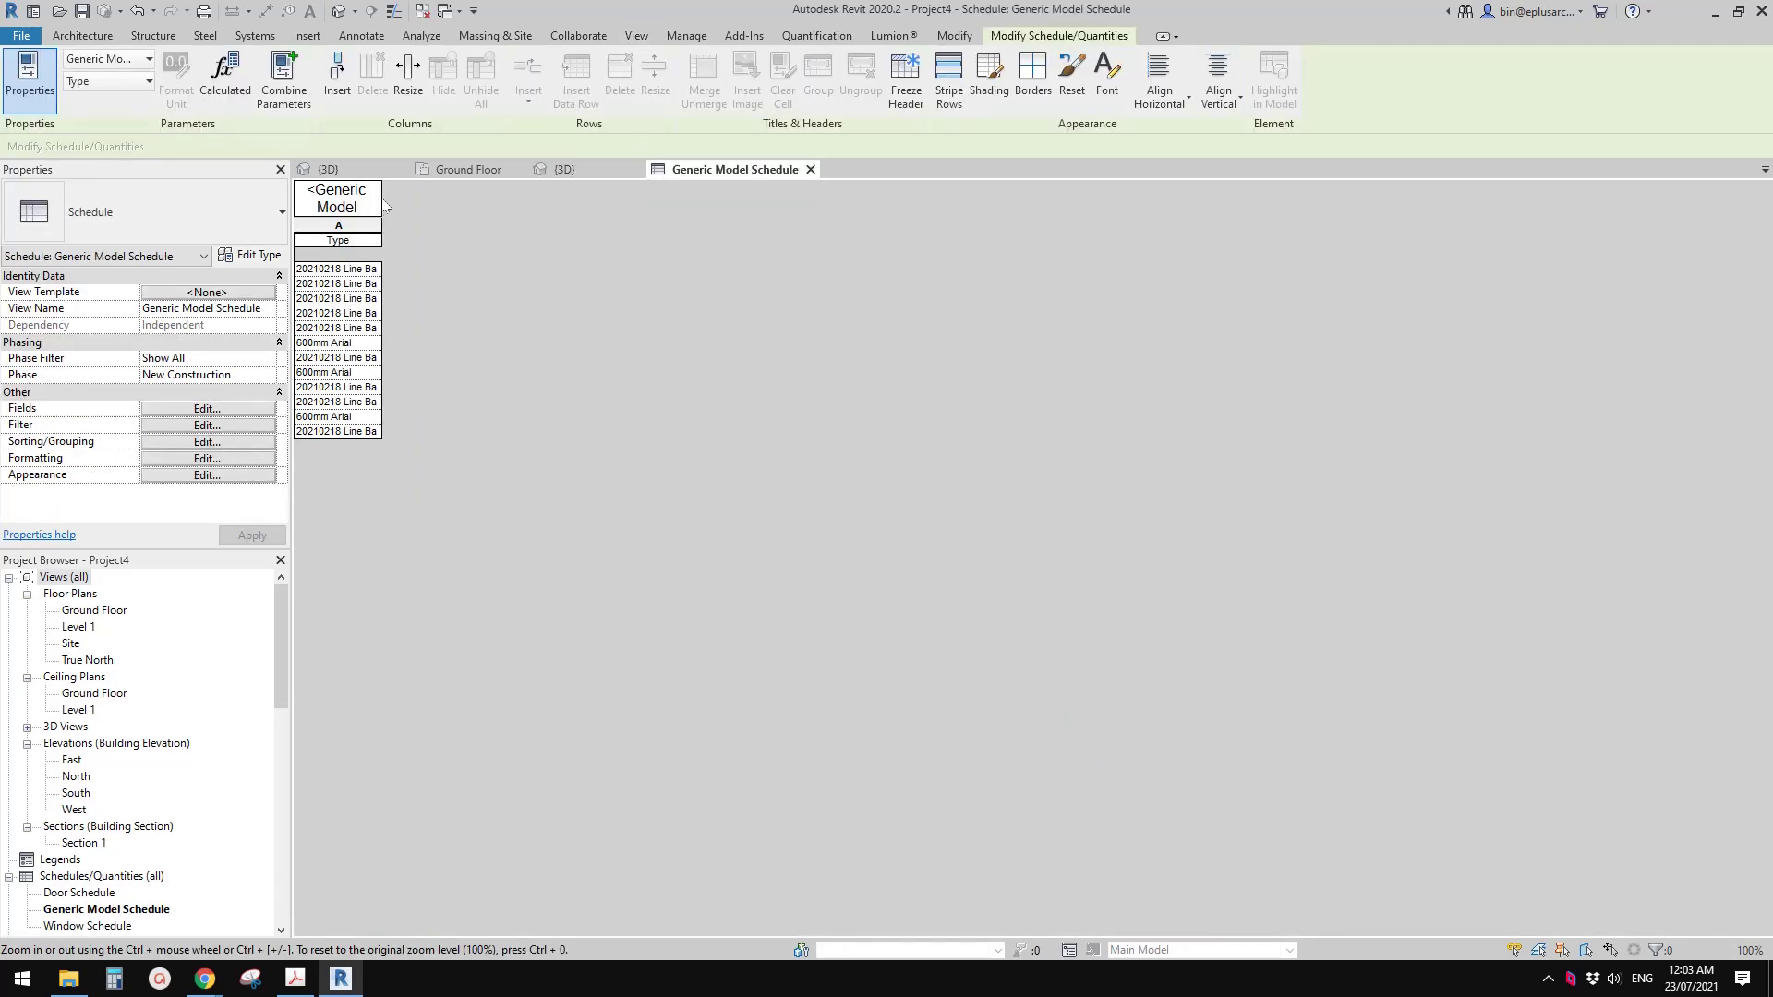
double_click(379, 240)
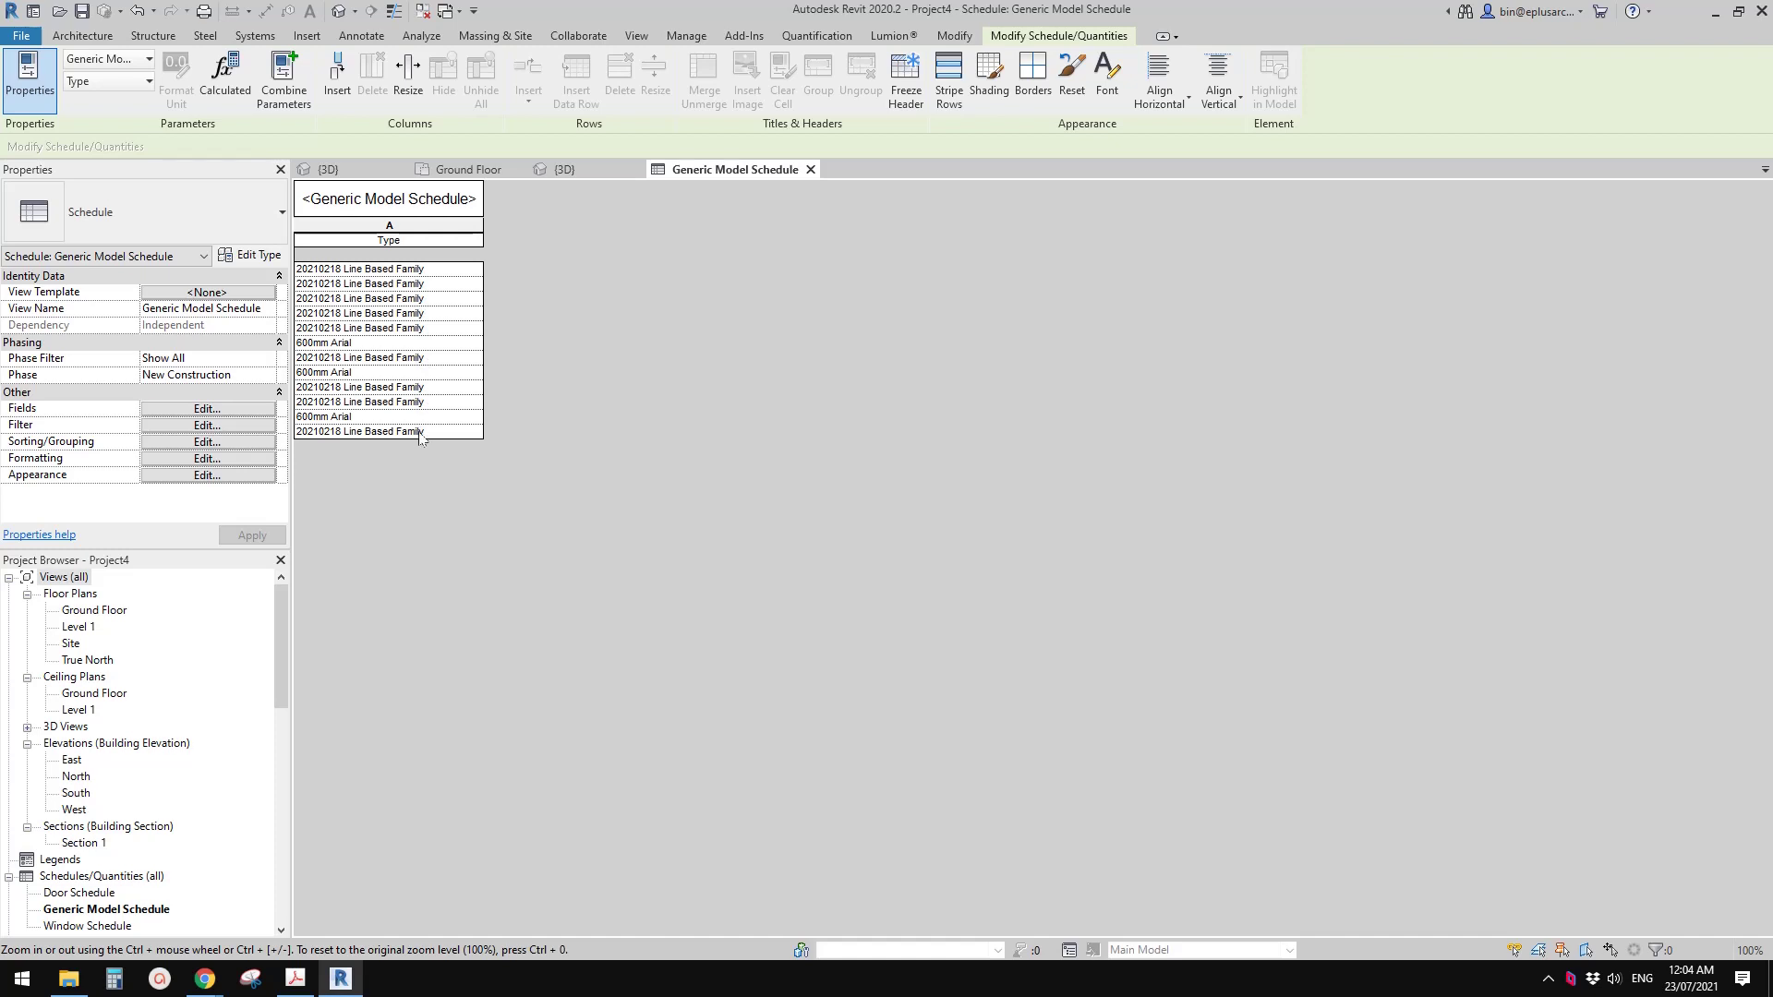
Step: Close the schedule and inspect the small generic model and fence piece at PLACEMENT in 3D
left_click(810, 170)
scroll(831, 457, "down", 4)
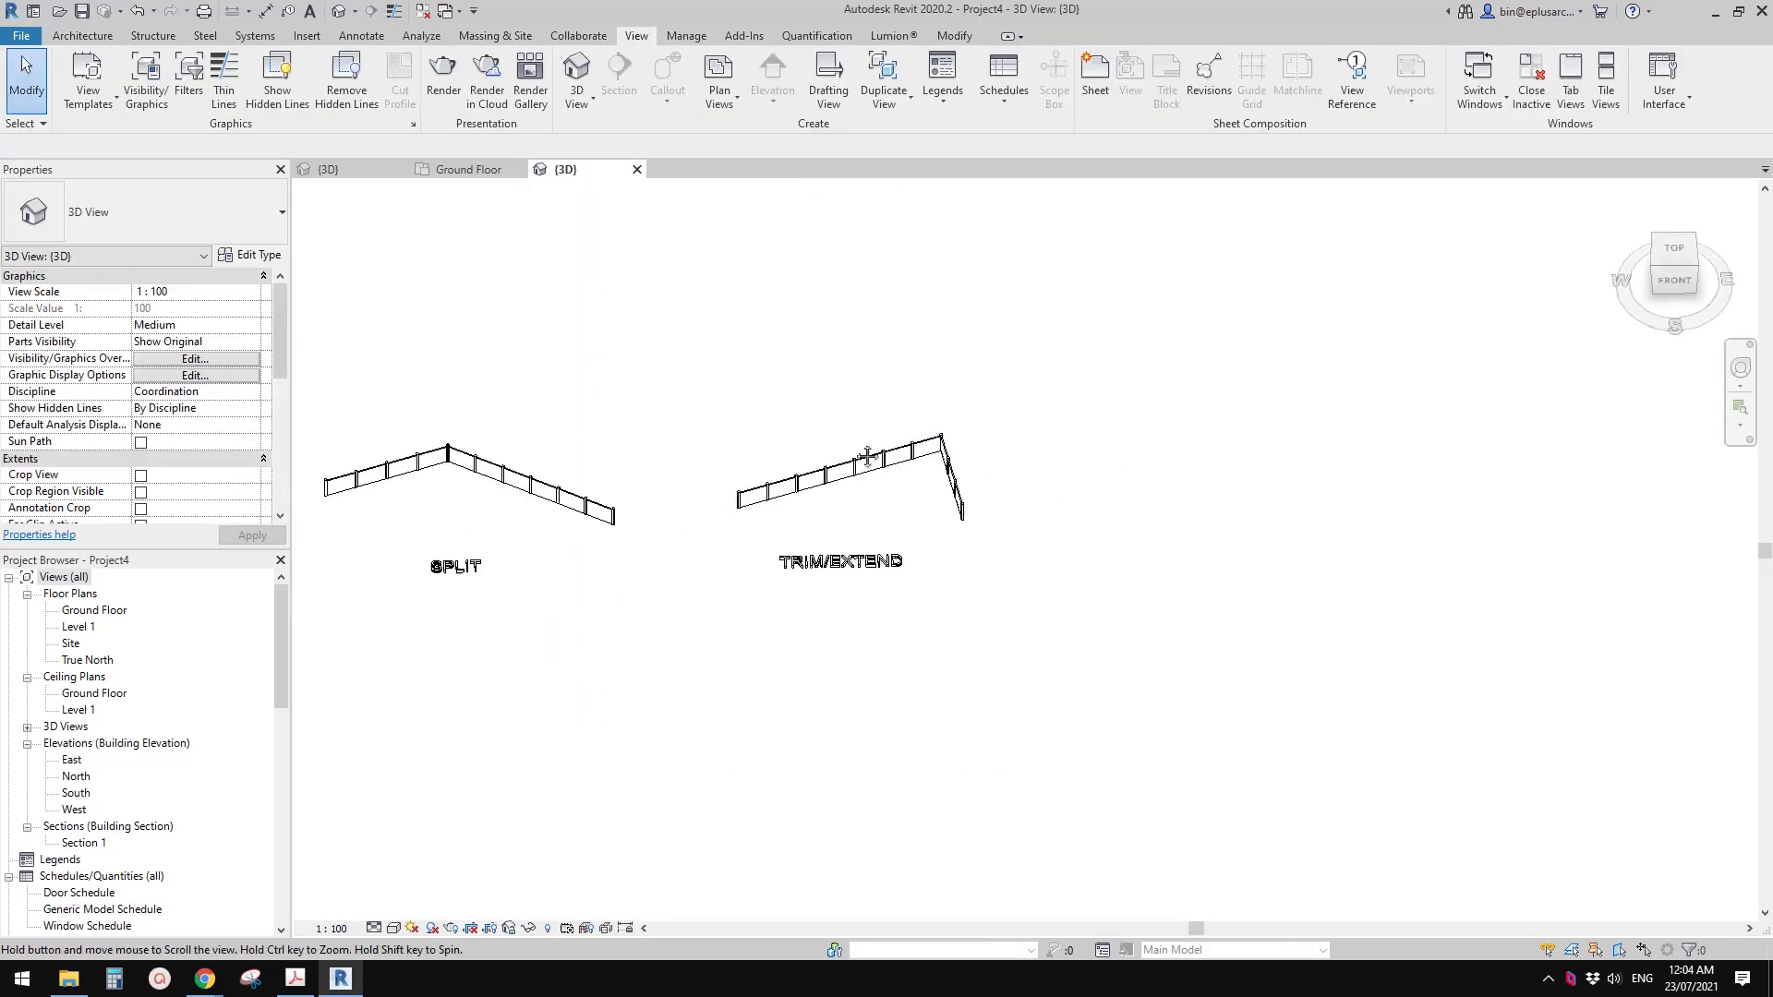
middle_click_drag(867, 457, 936, 434)
scroll(936, 434, "down", 1)
middle_click_drag(822, 461, 1083, 439)
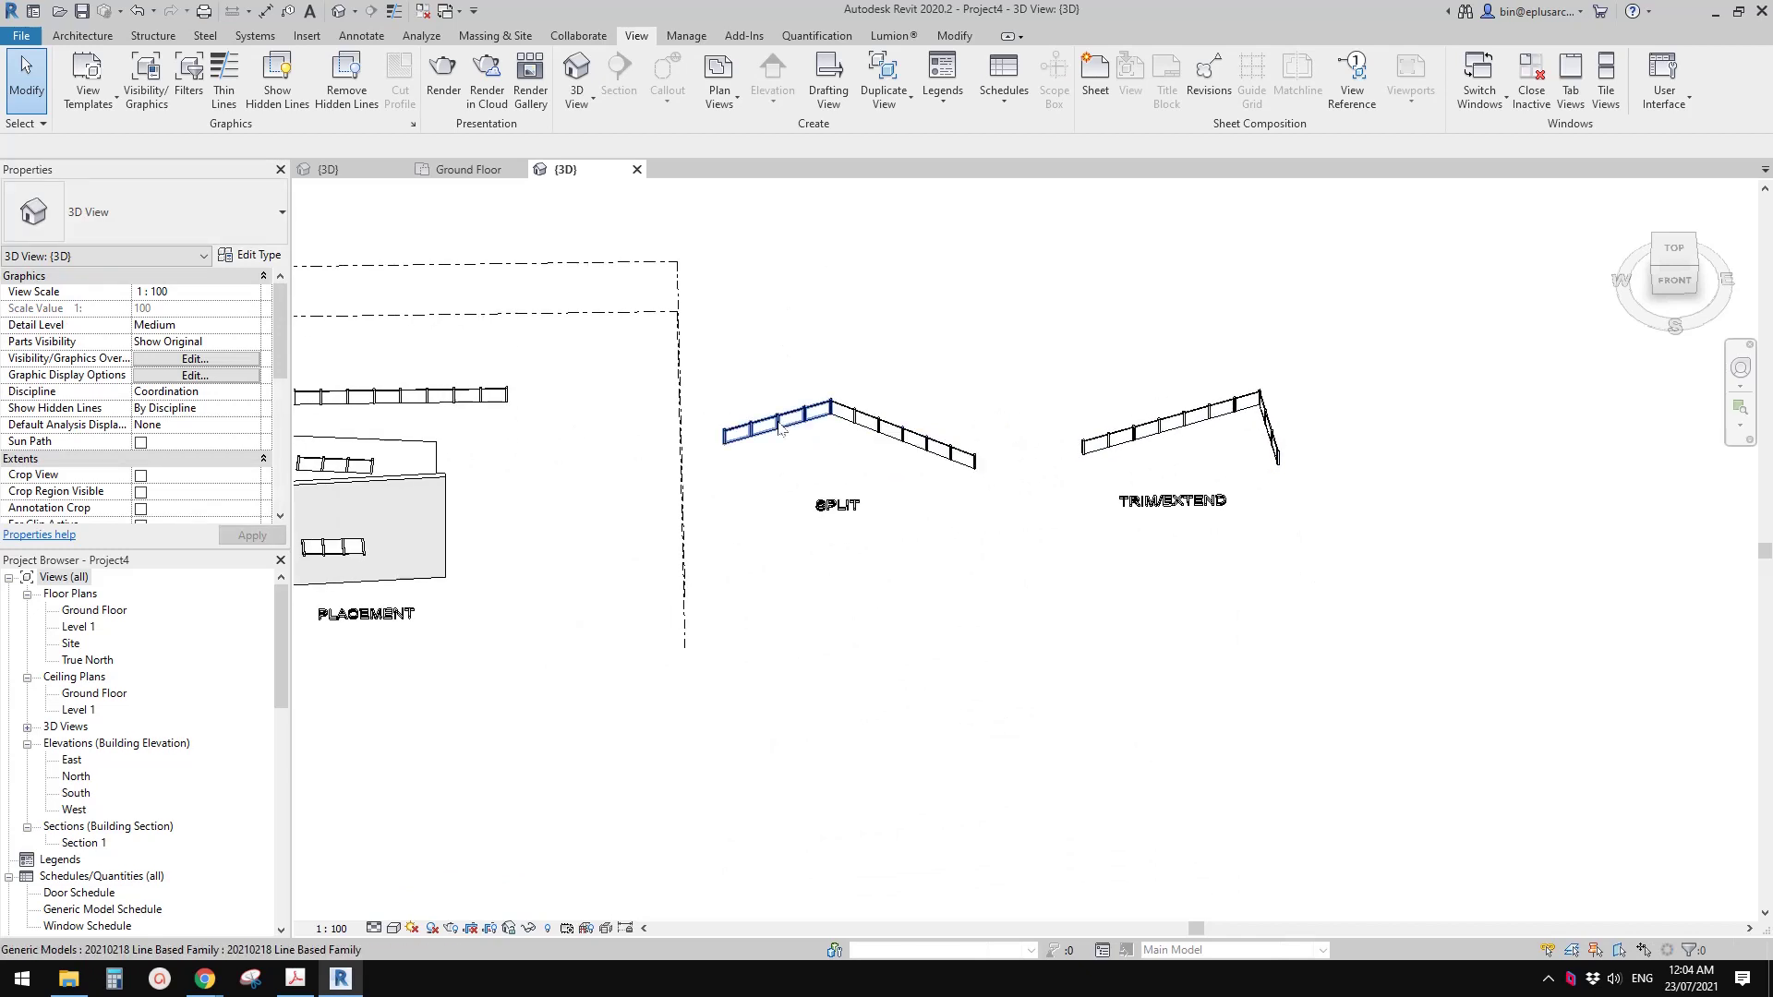
middle_click_drag(780, 428, 1314, 451)
left_click(868, 488)
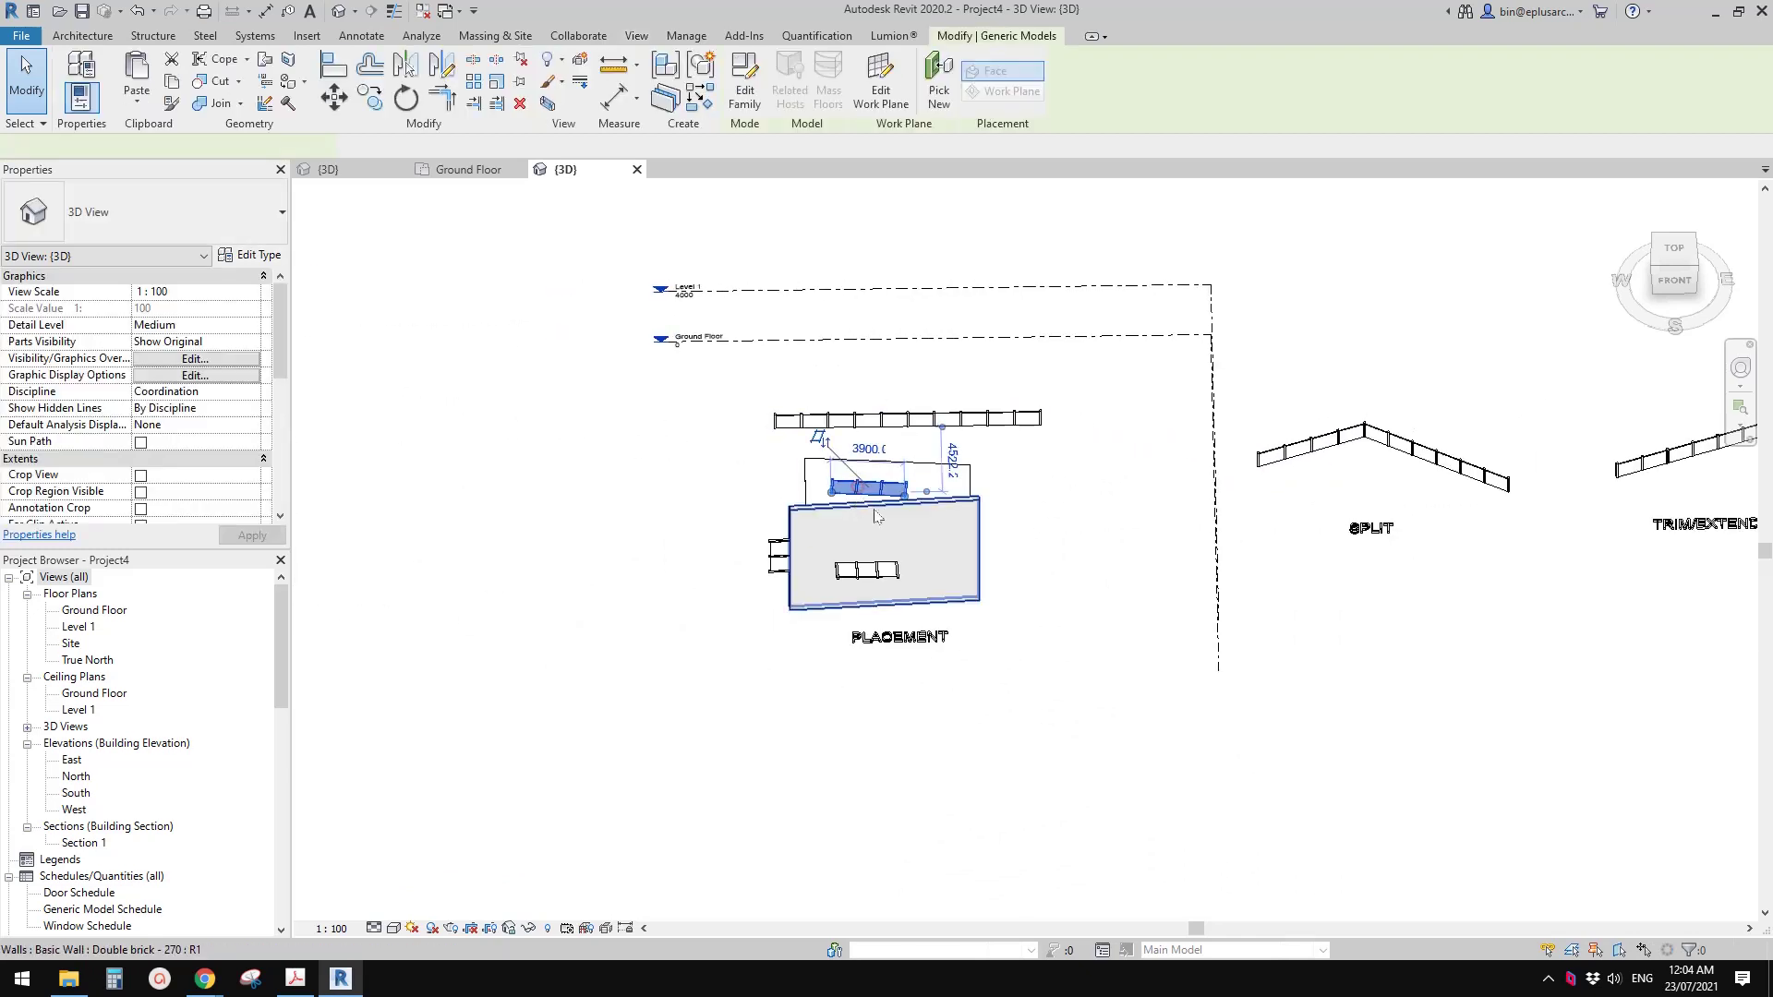
middle_click_drag(876, 516, 858, 614, "shift")
left_click(854, 611)
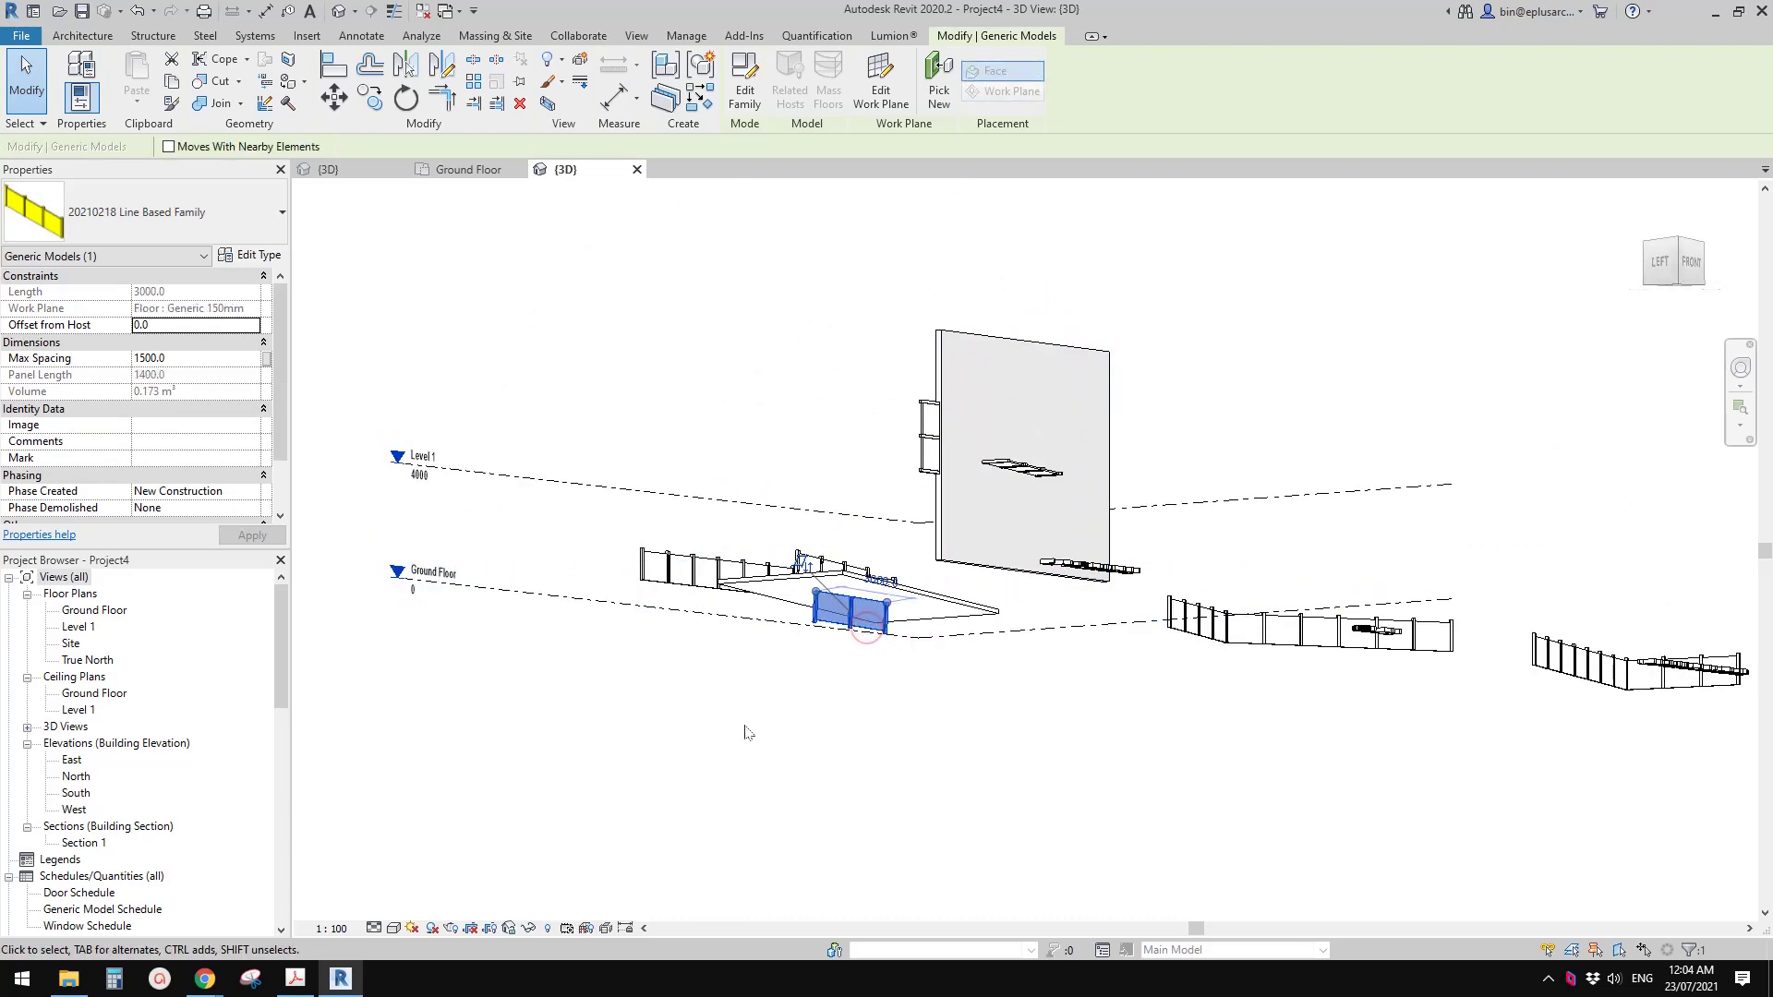
scroll(749, 733, "down", 2)
left_click(816, 721)
Step: Zoom to the TRIM/EXTEND fences and select the short right-hand fence run
middle_click_drag(835, 724, 752, 674, "shift")
scroll(876, 492, "up", 6)
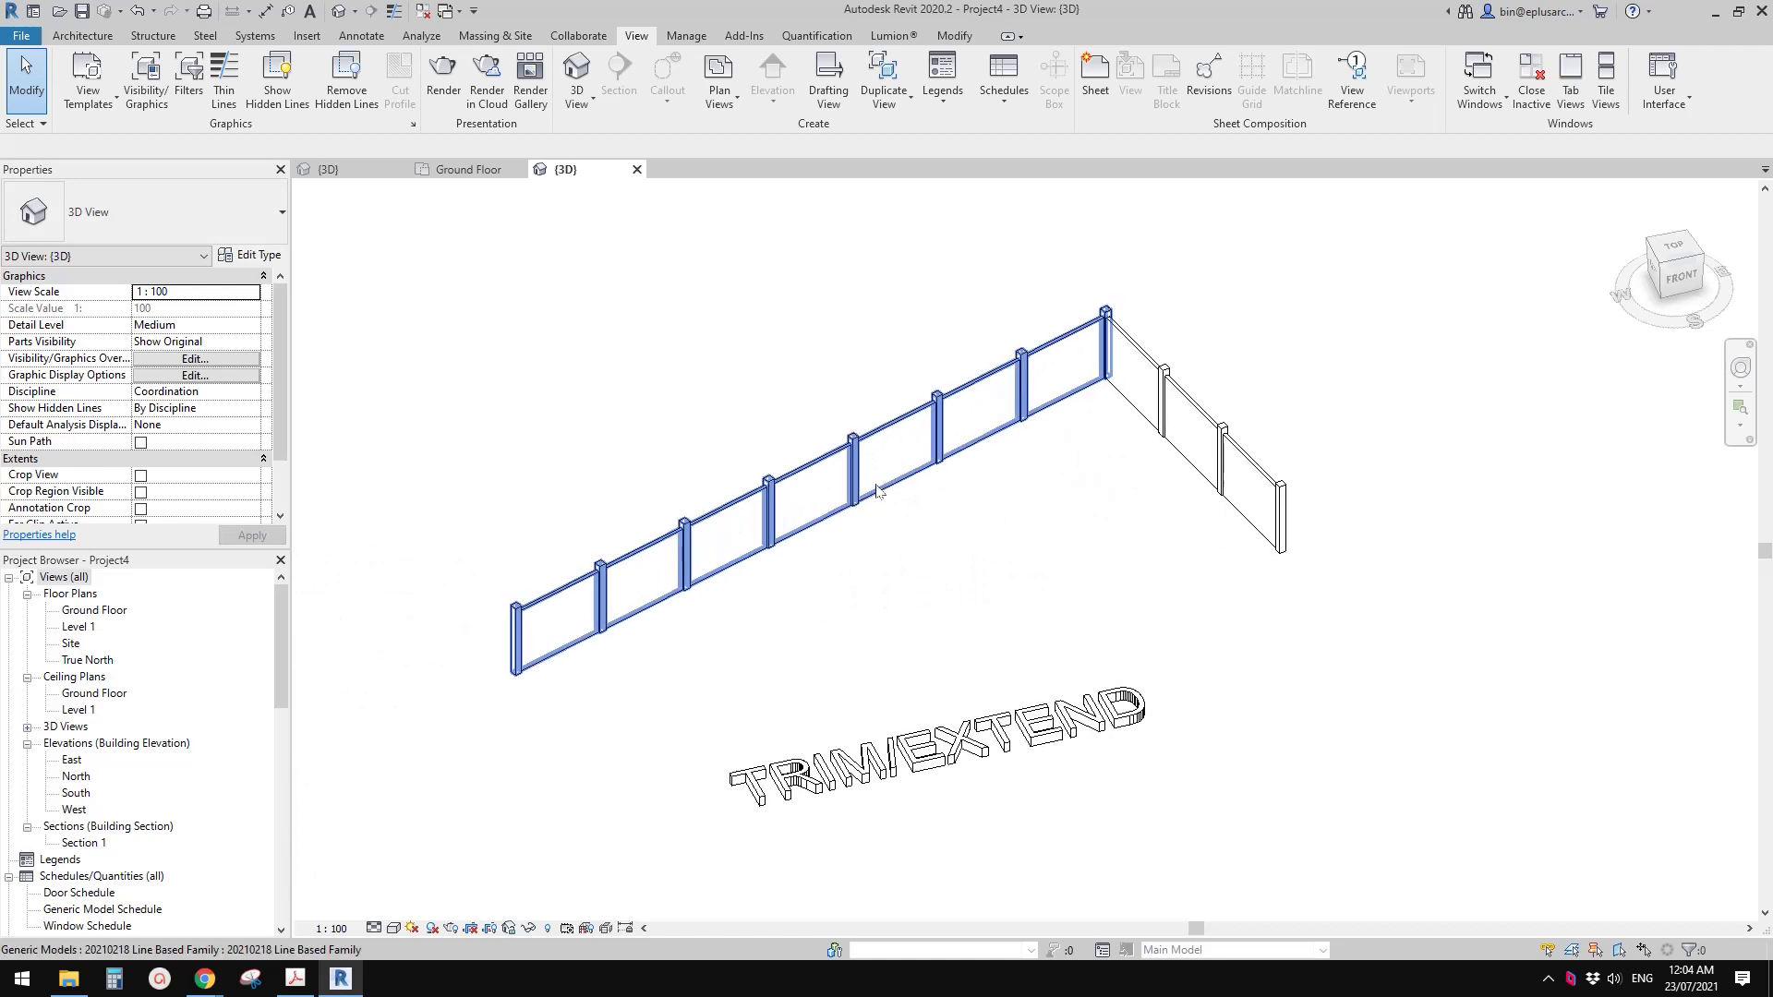
scroll(787, 489, "up", 2)
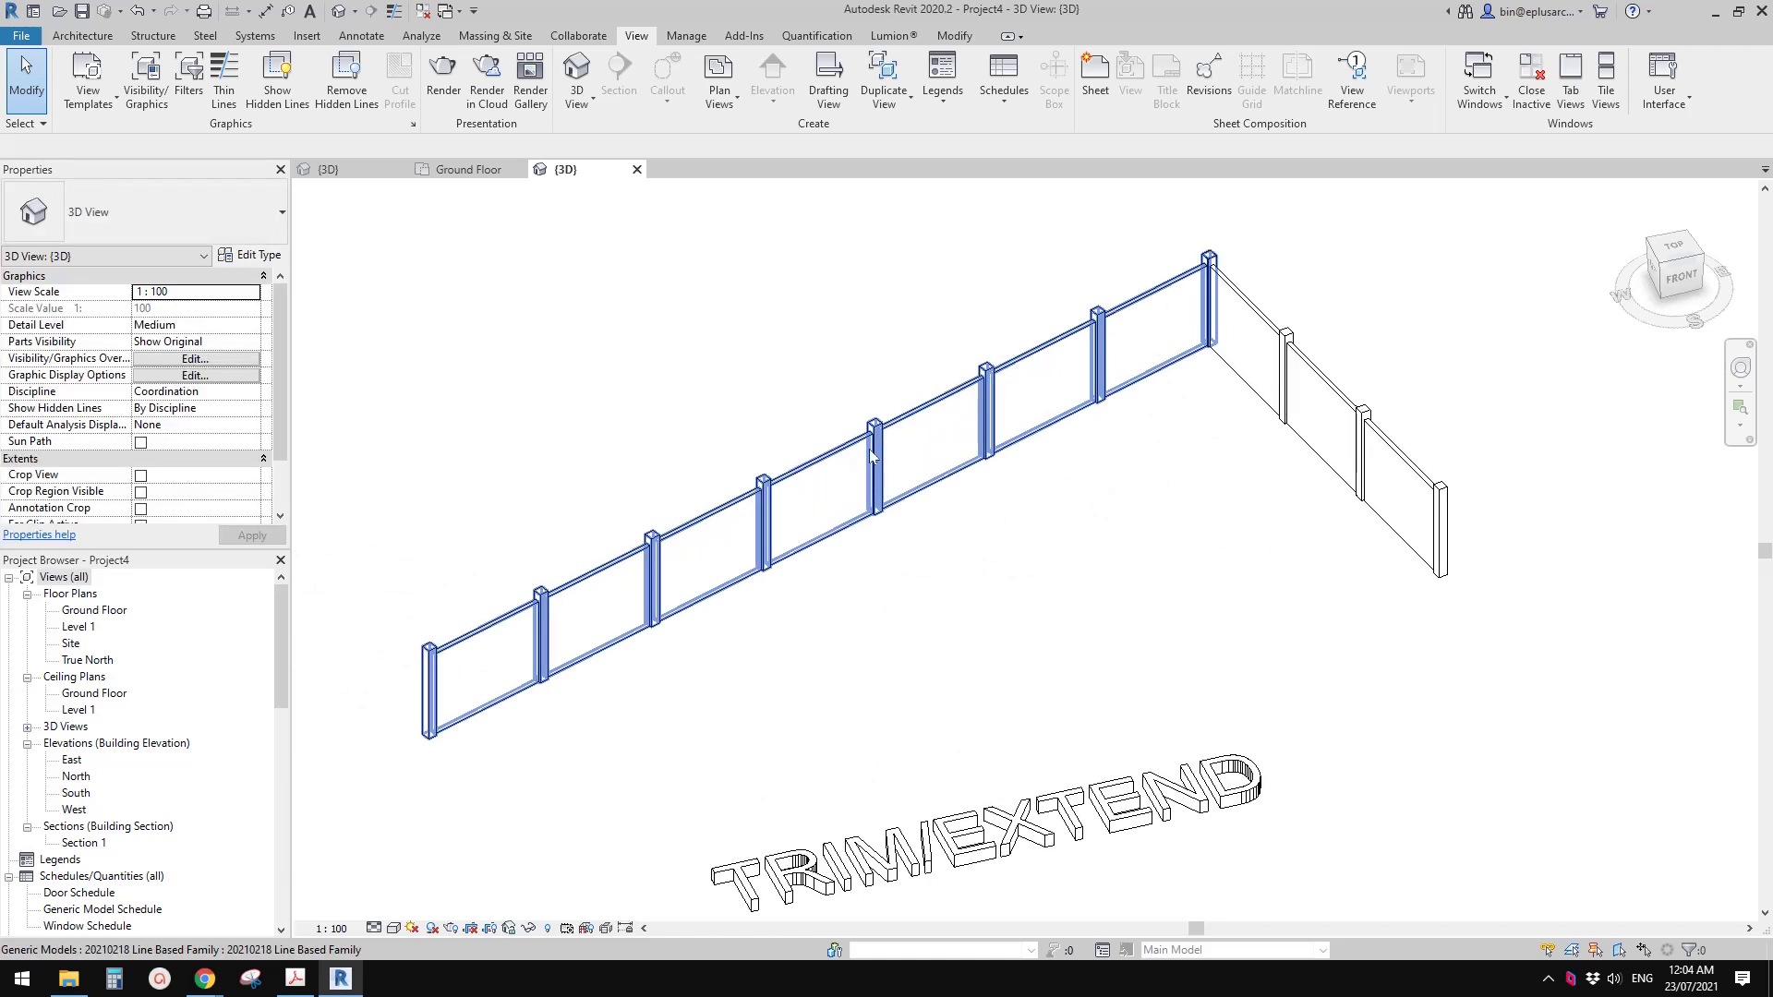
scroll(841, 464, "down", 2)
scroll(850, 447, "up", 2)
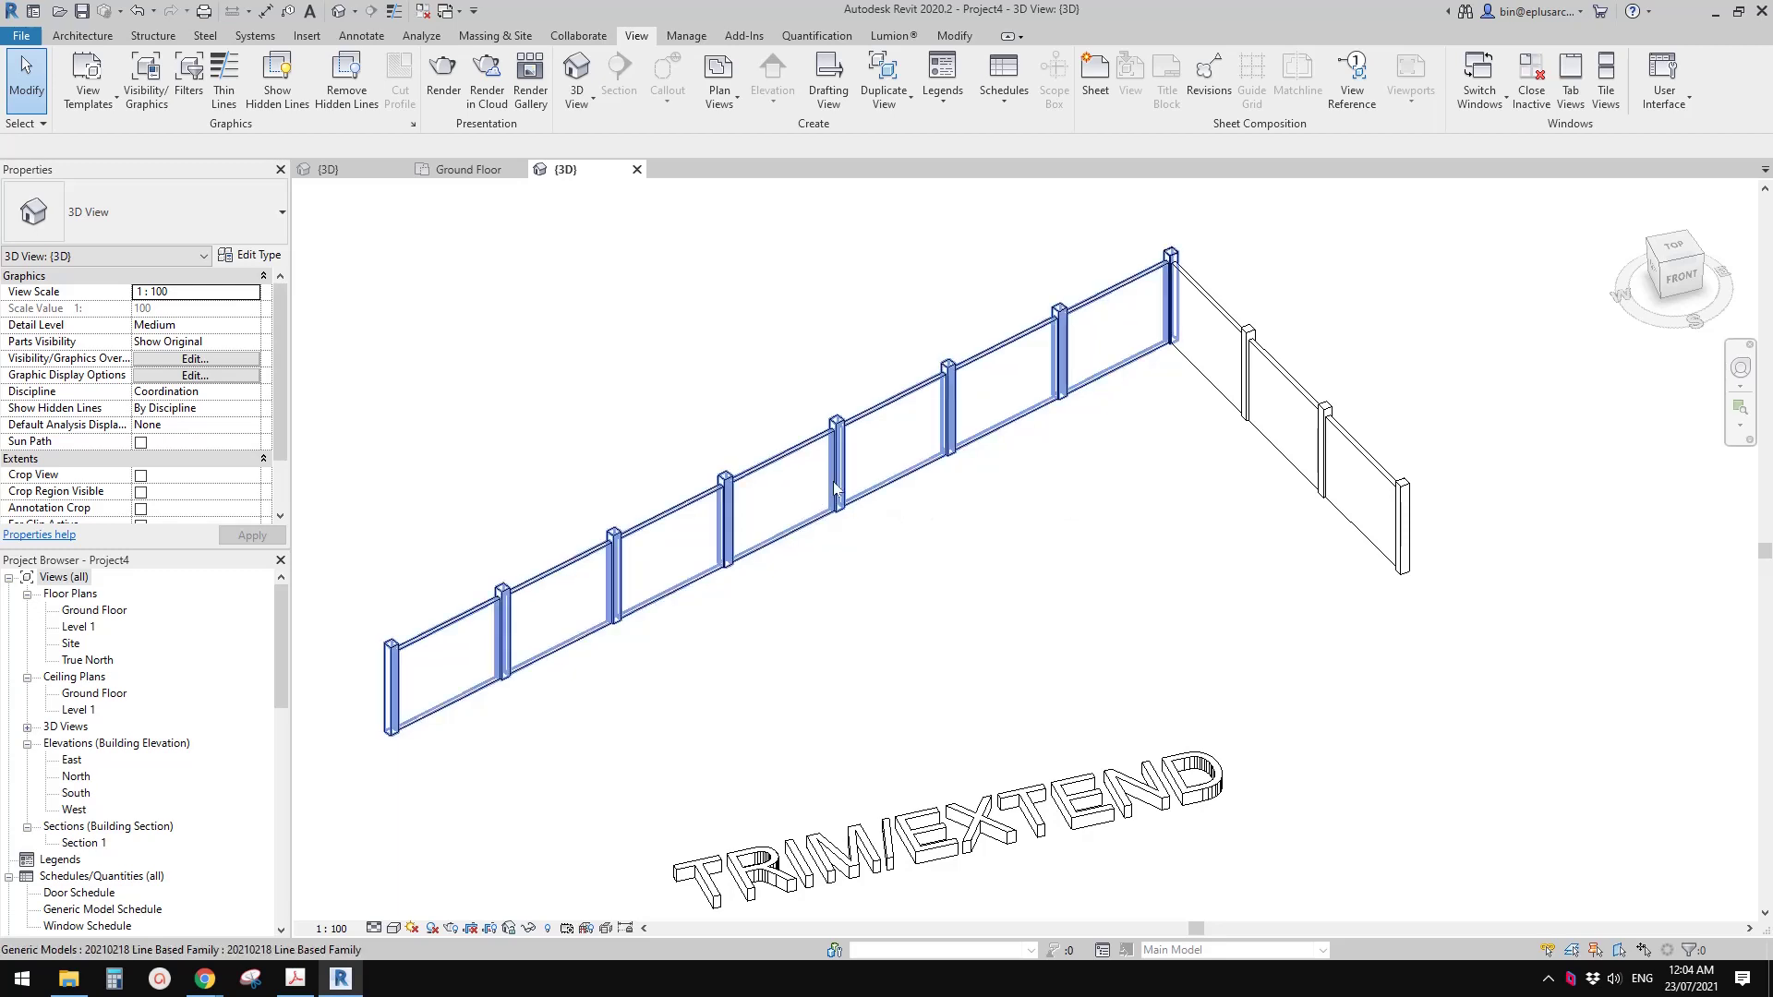
scroll(831, 480, "down", 1)
left_click(804, 435)
middle_click_drag(997, 433, 758, 474)
key("Escape")
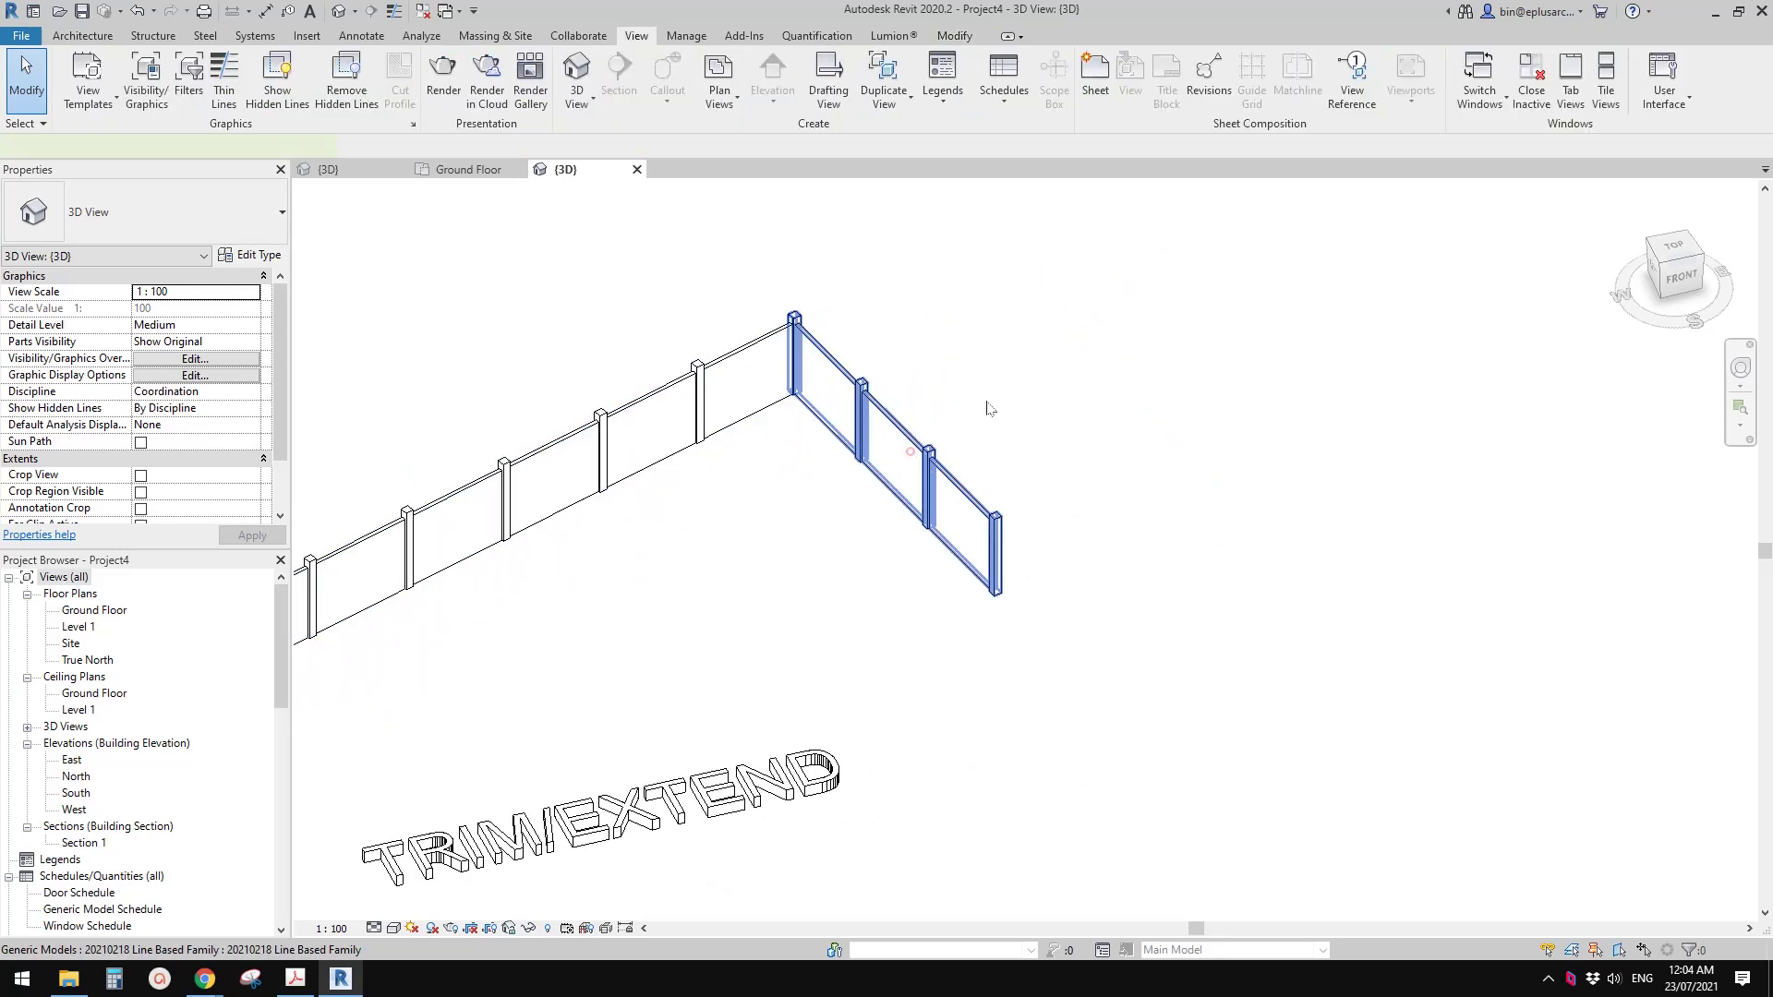
left_click(906, 450)
middle_click_drag(989, 407, 952, 426)
scroll(942, 497, "up", 2)
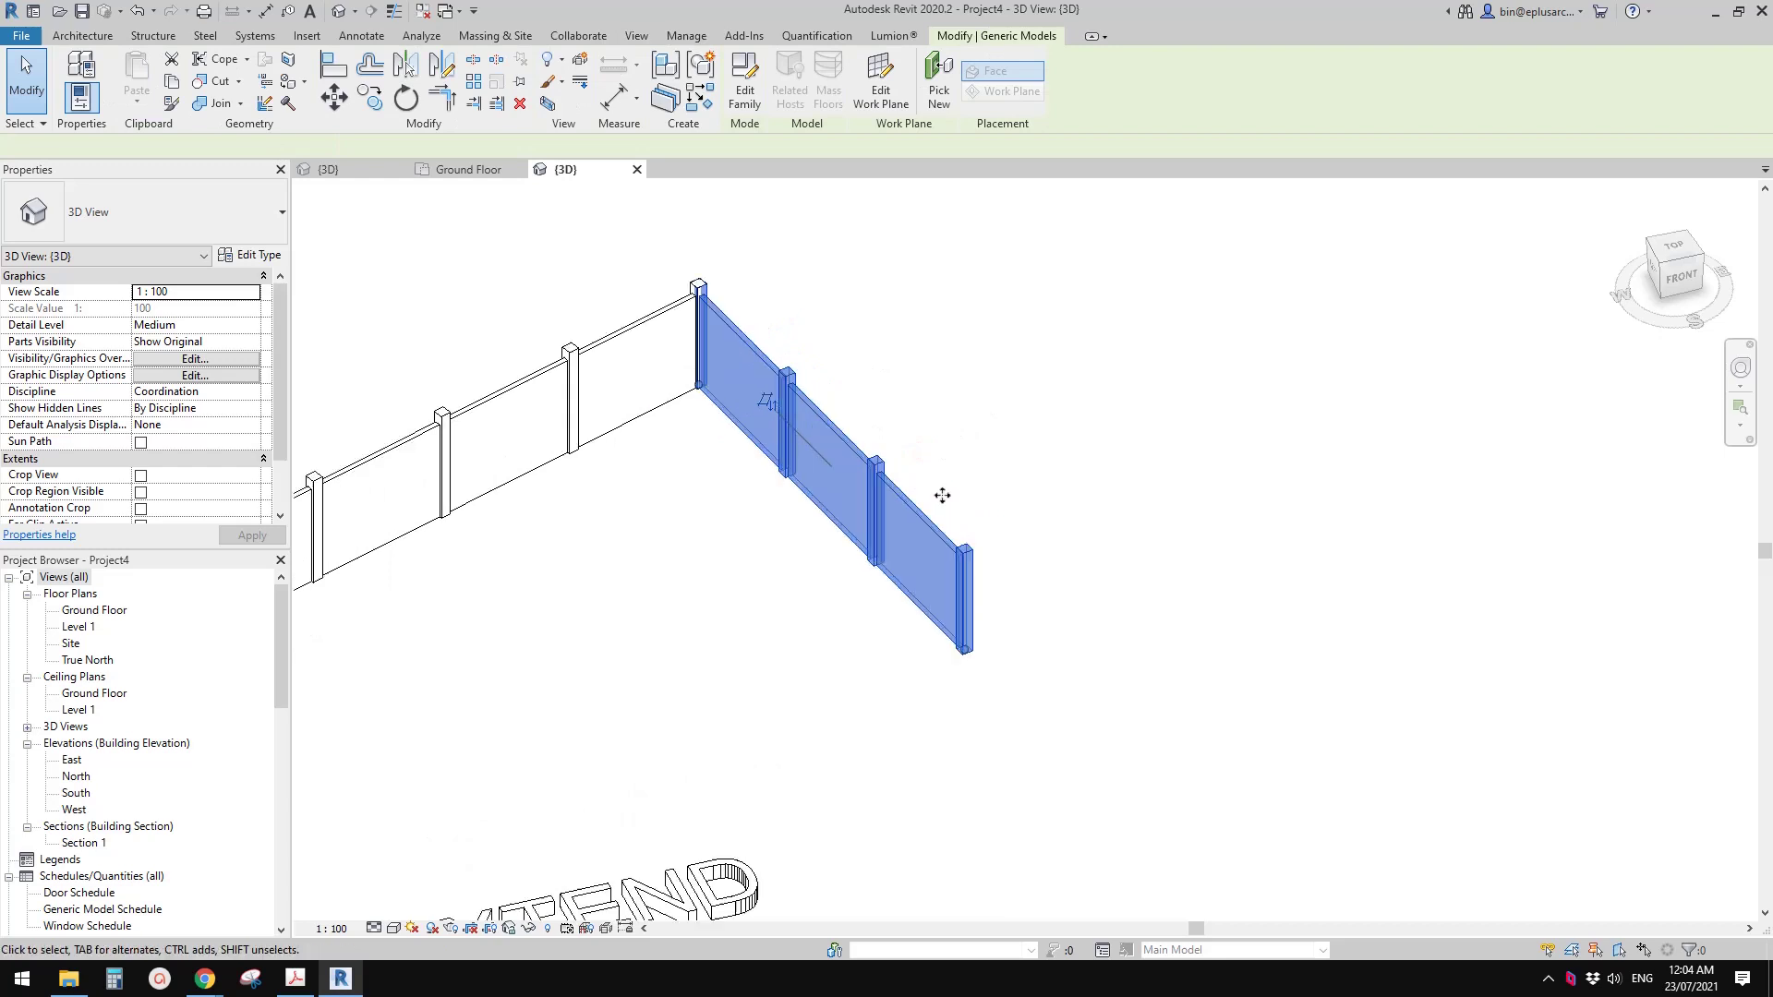
Step: Open the right-hand fence run's line-based family for editing
left_click(865, 487)
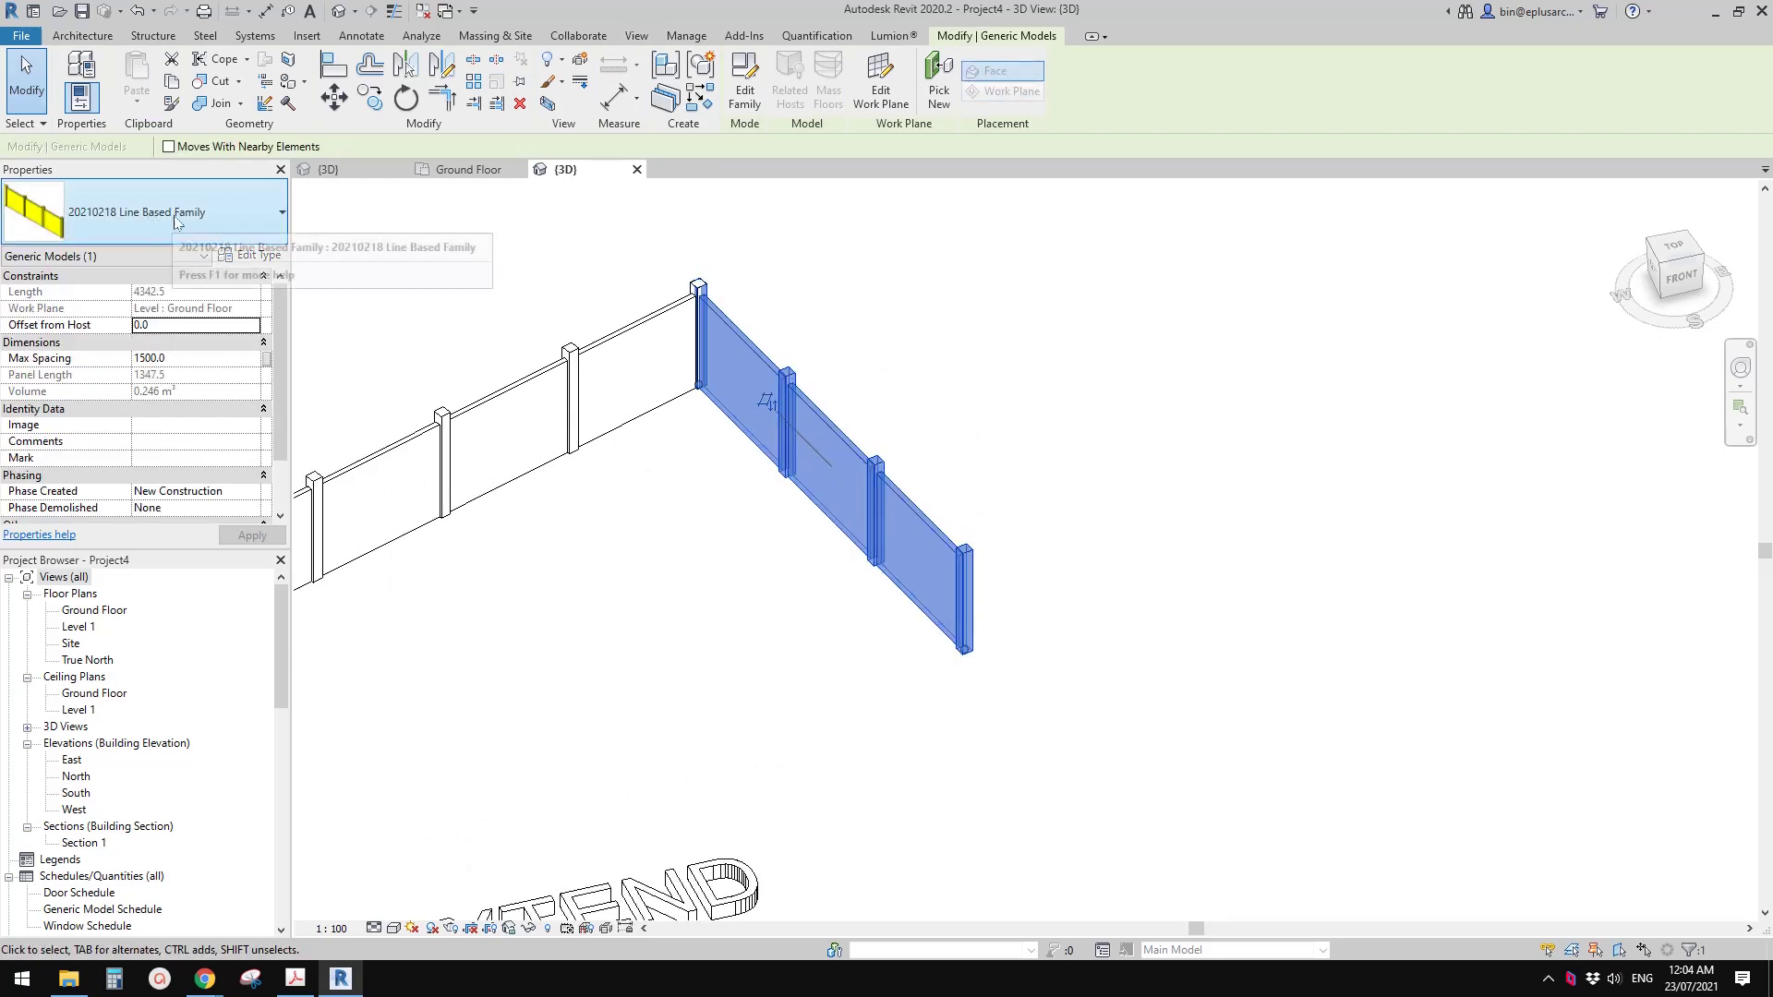
left_click(744, 87)
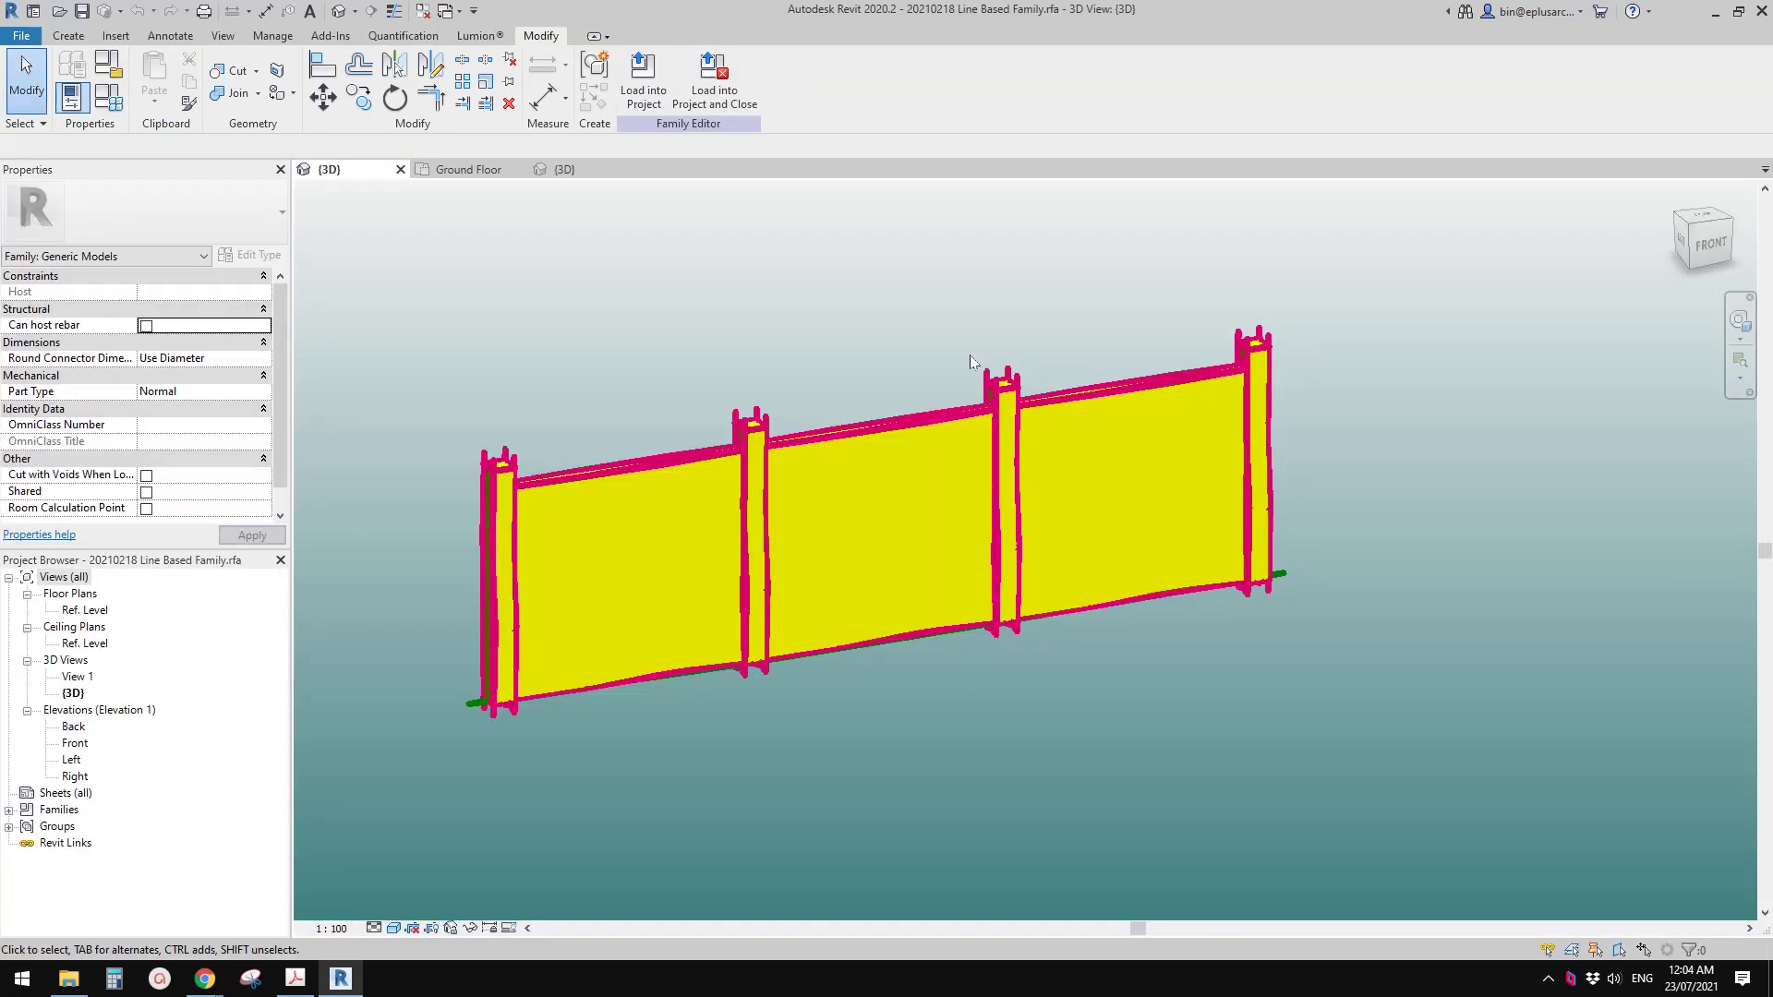
middle_click_drag(606, 557, 845, 547)
middle_click_drag(845, 548, 787, 586)
Step: Open the nested infill panel family Family9a from the fence family
left_click(756, 508)
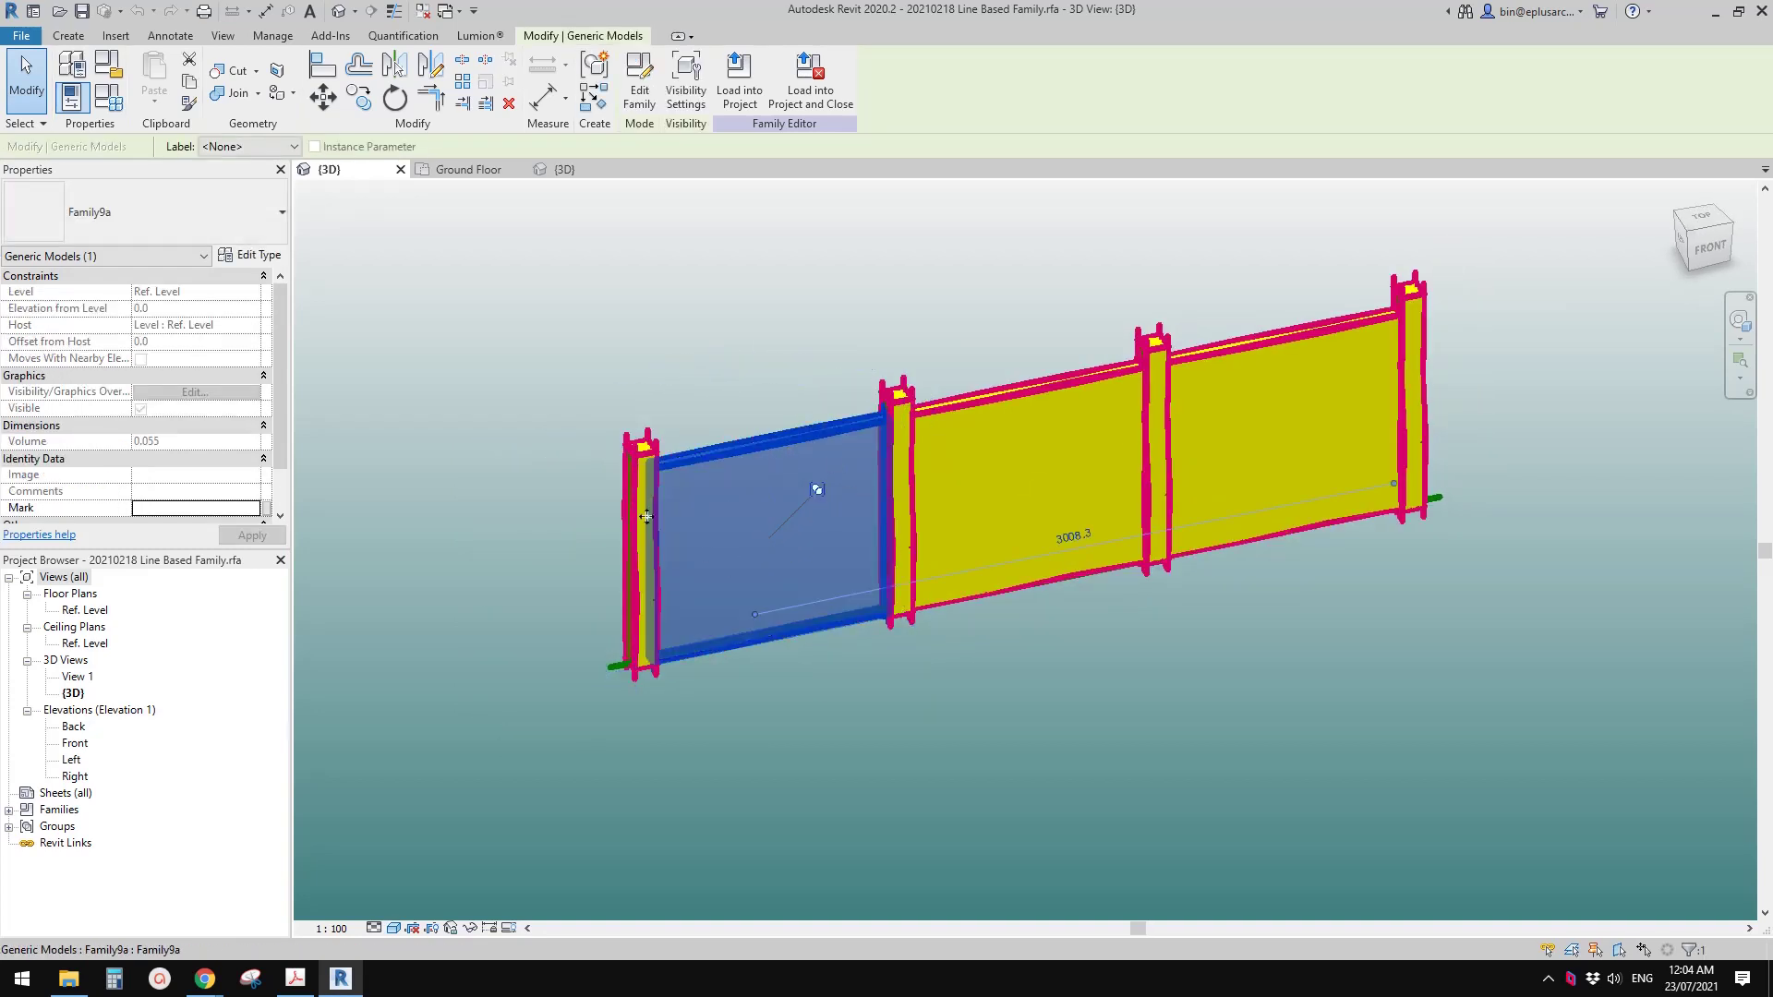
left_click(639, 83)
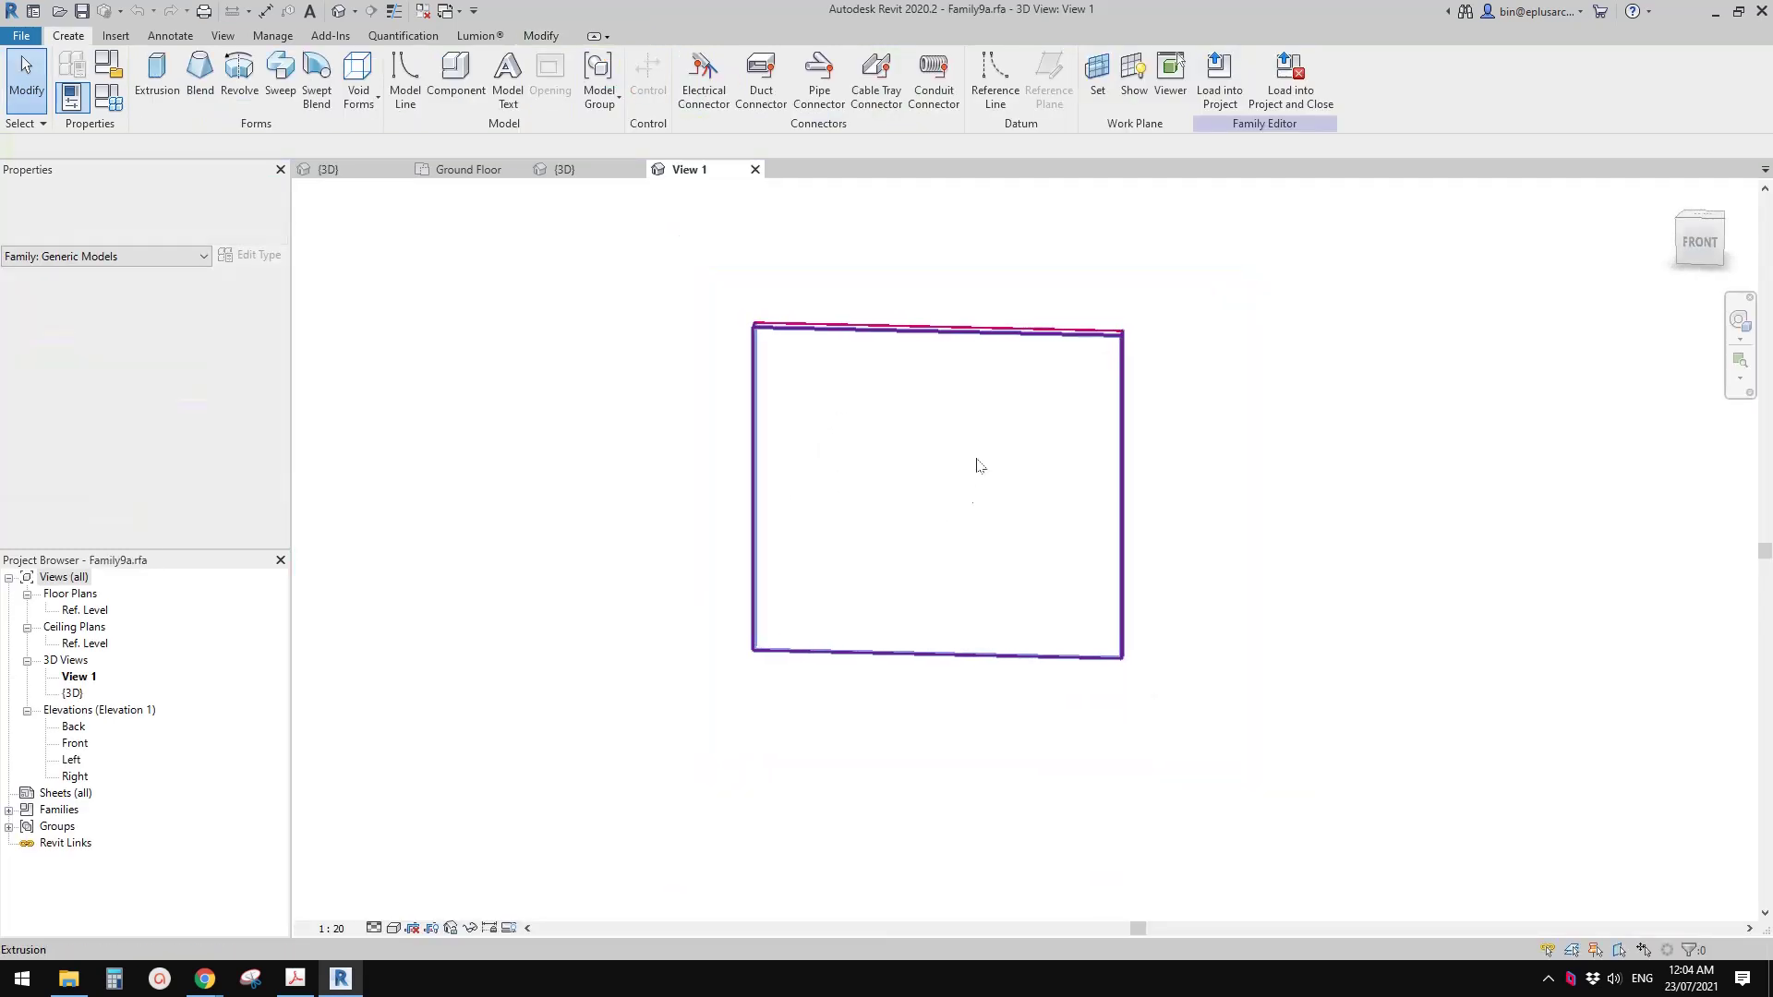
left_click(775, 448)
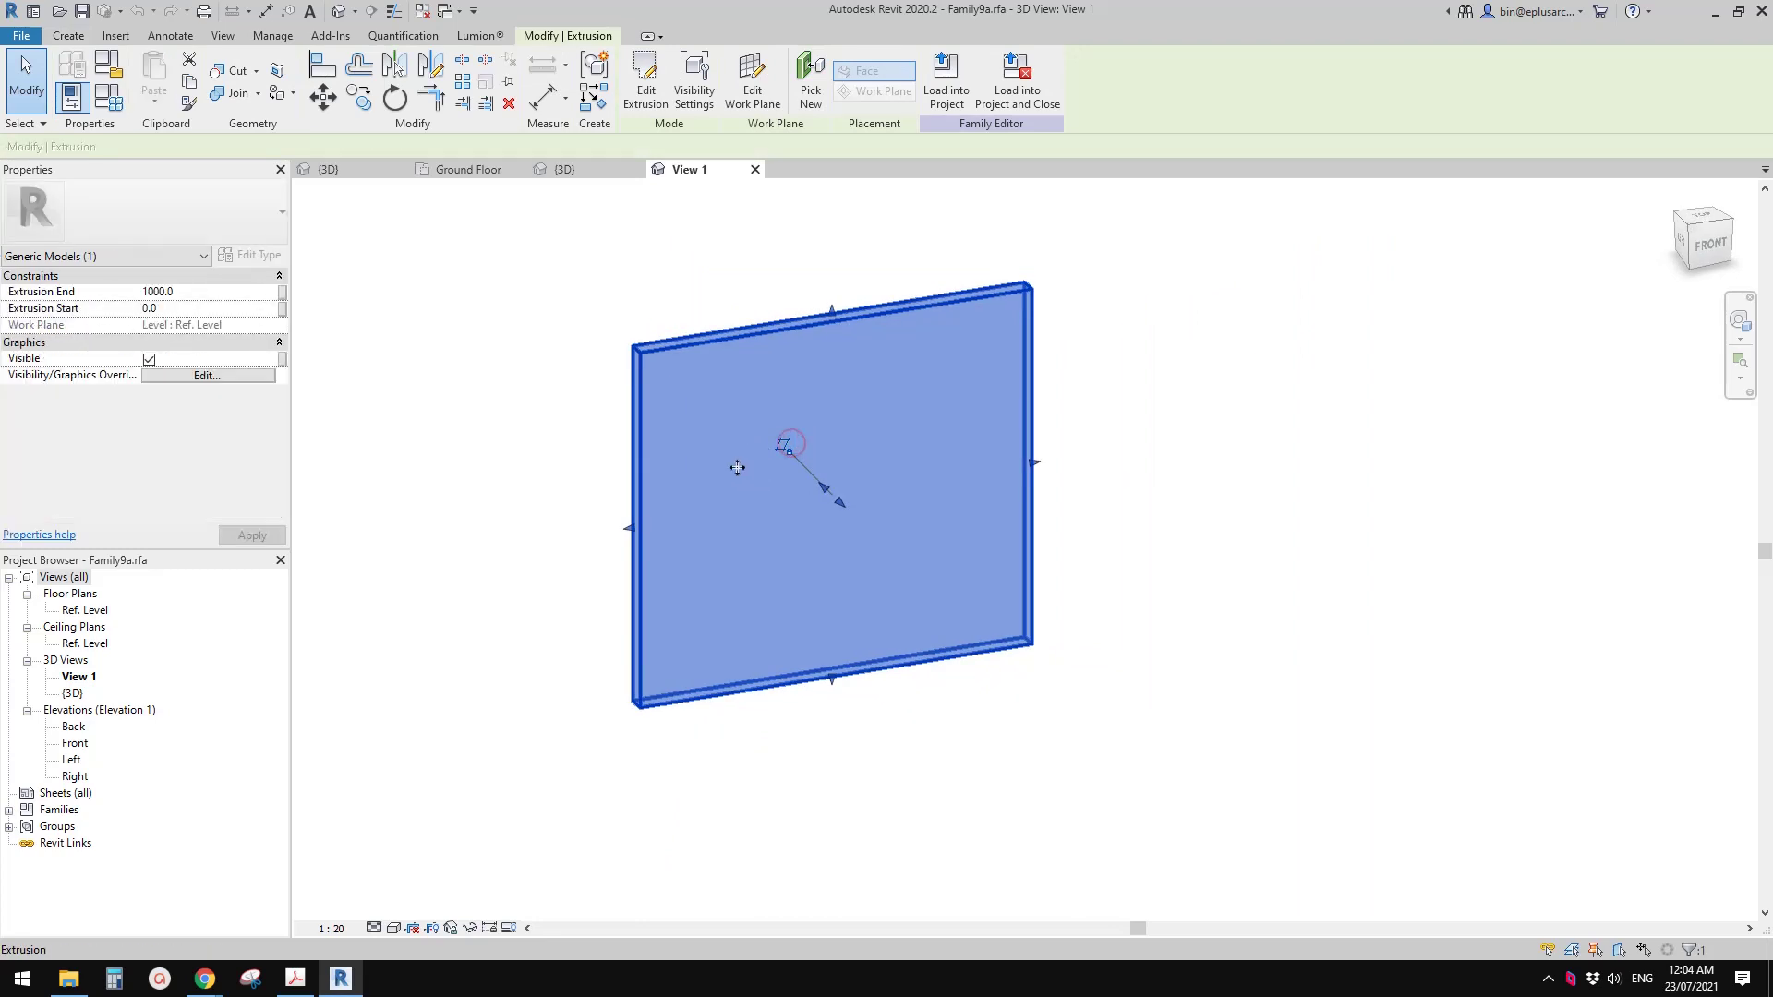
left_click(495, 411)
Step: Mark Family9a as Shared and start loading it back into the open files
scroll(274, 473, "down", 1)
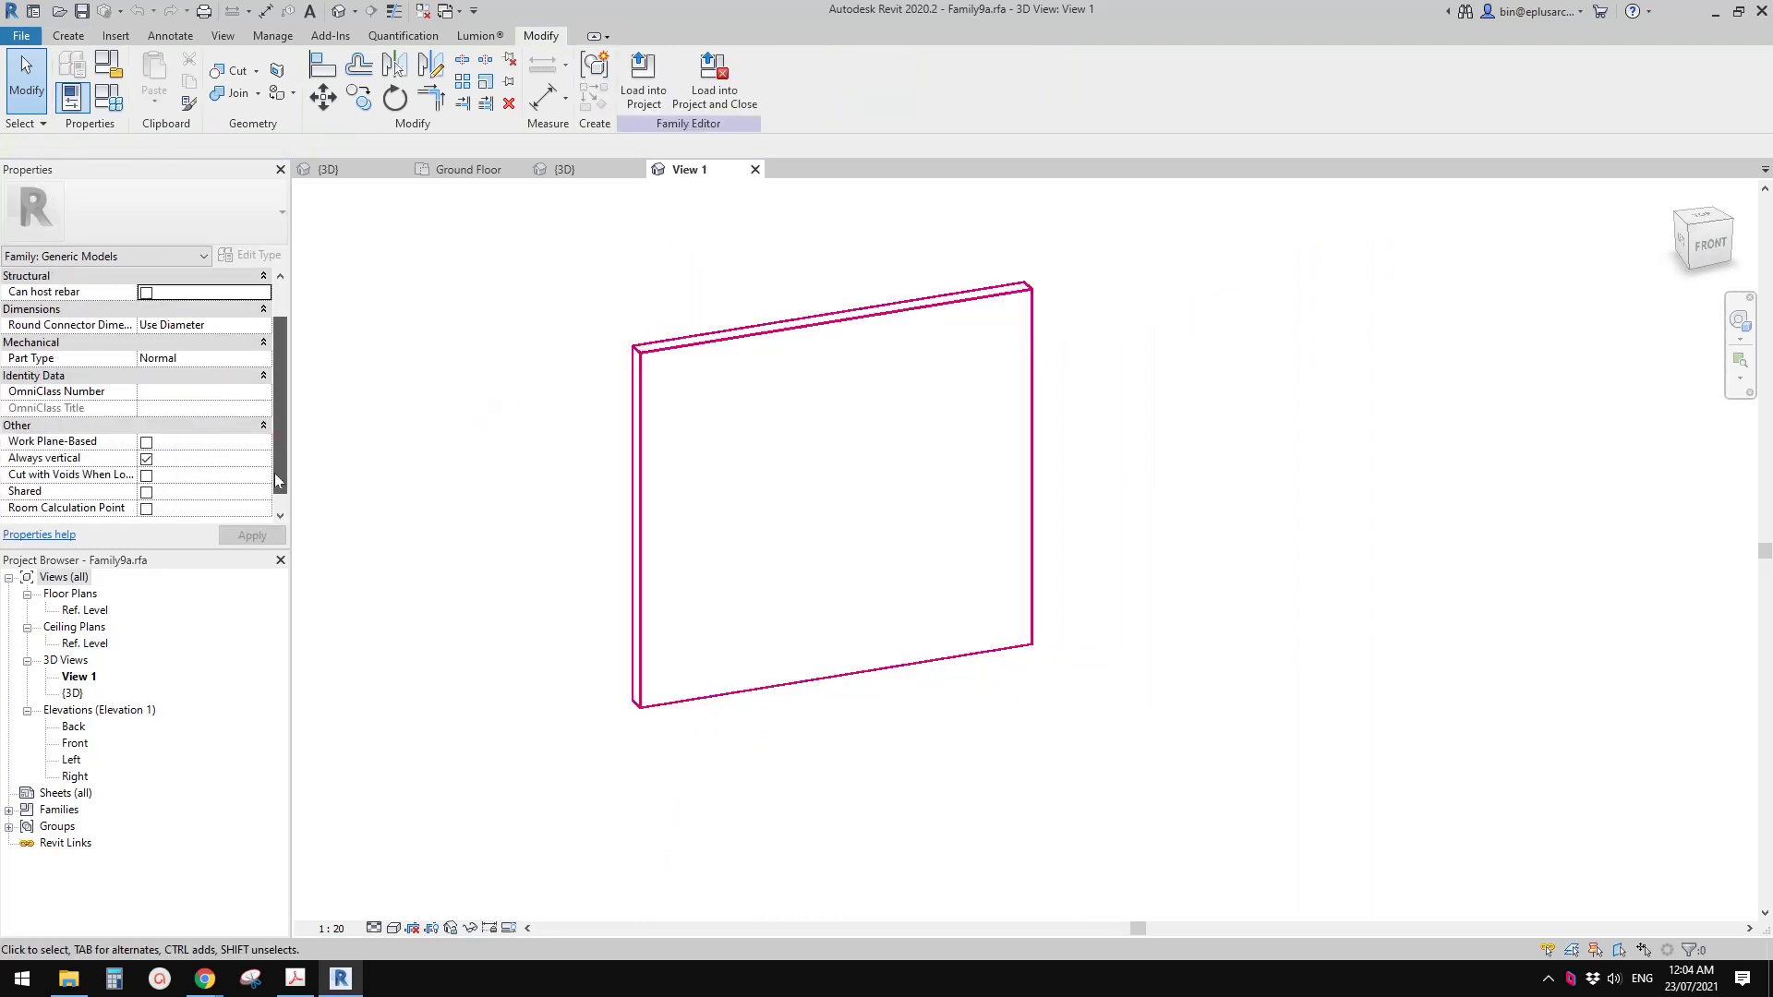
scroll(274, 473, "down", 1)
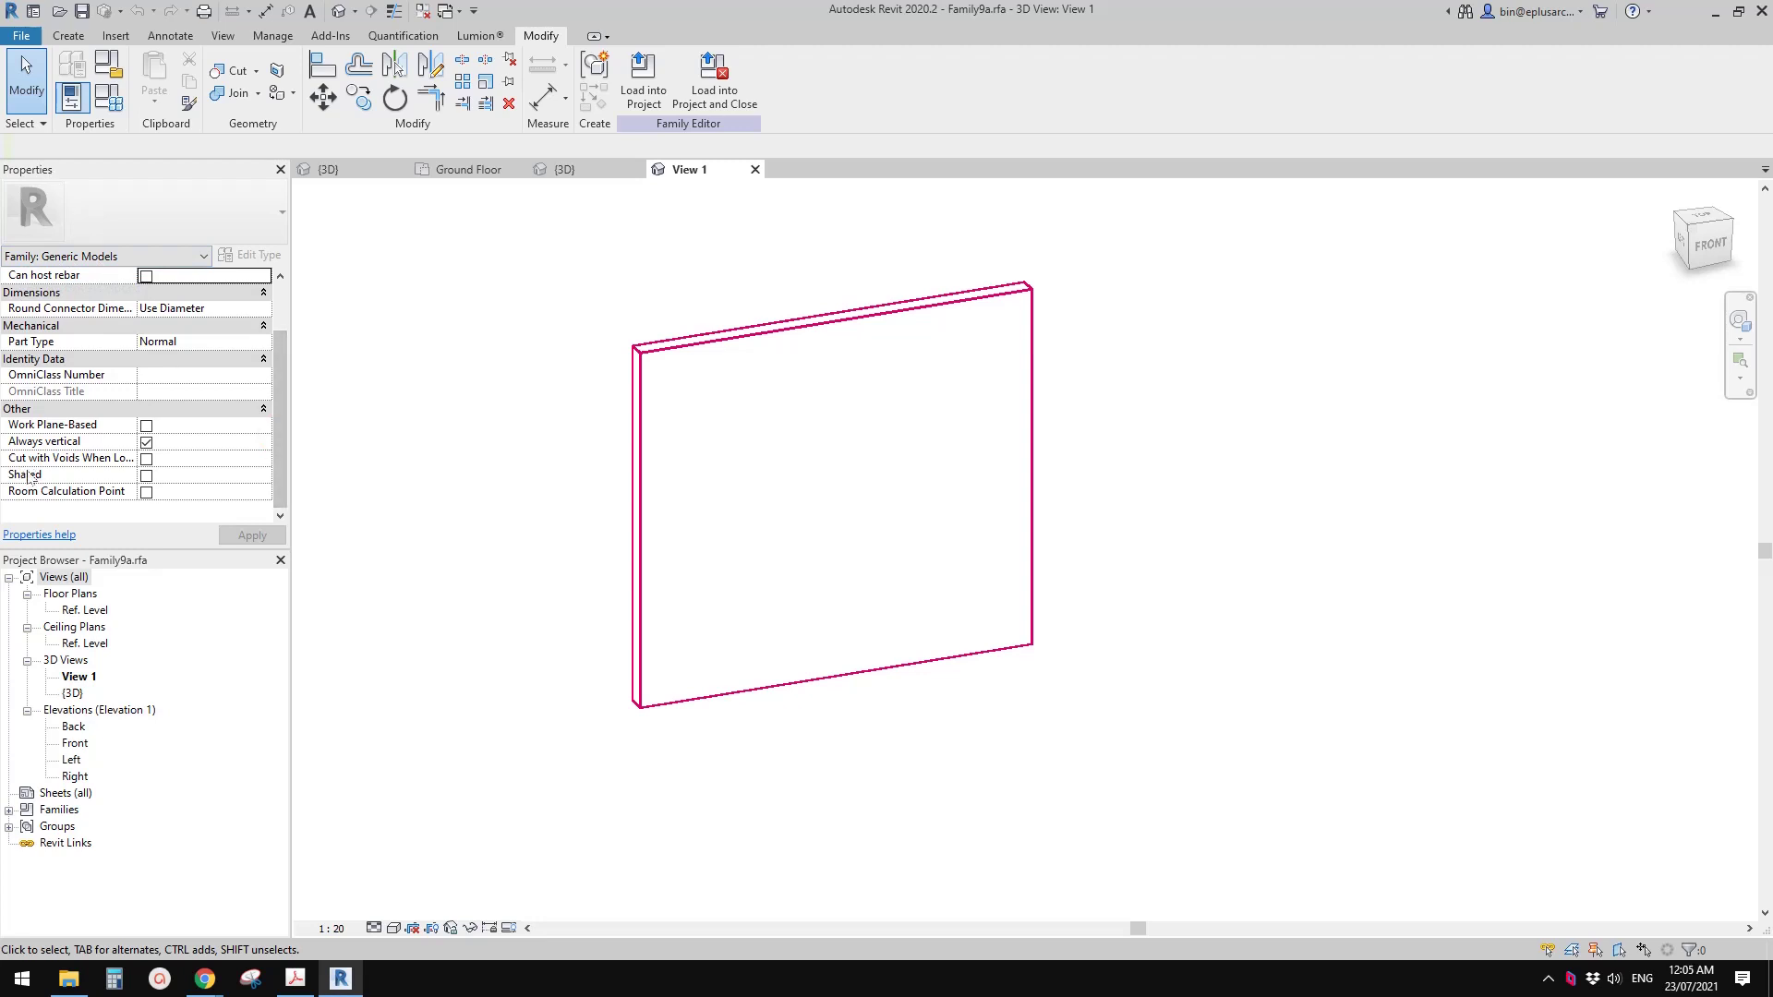
mouse_move(30, 479)
left_click(146, 476)
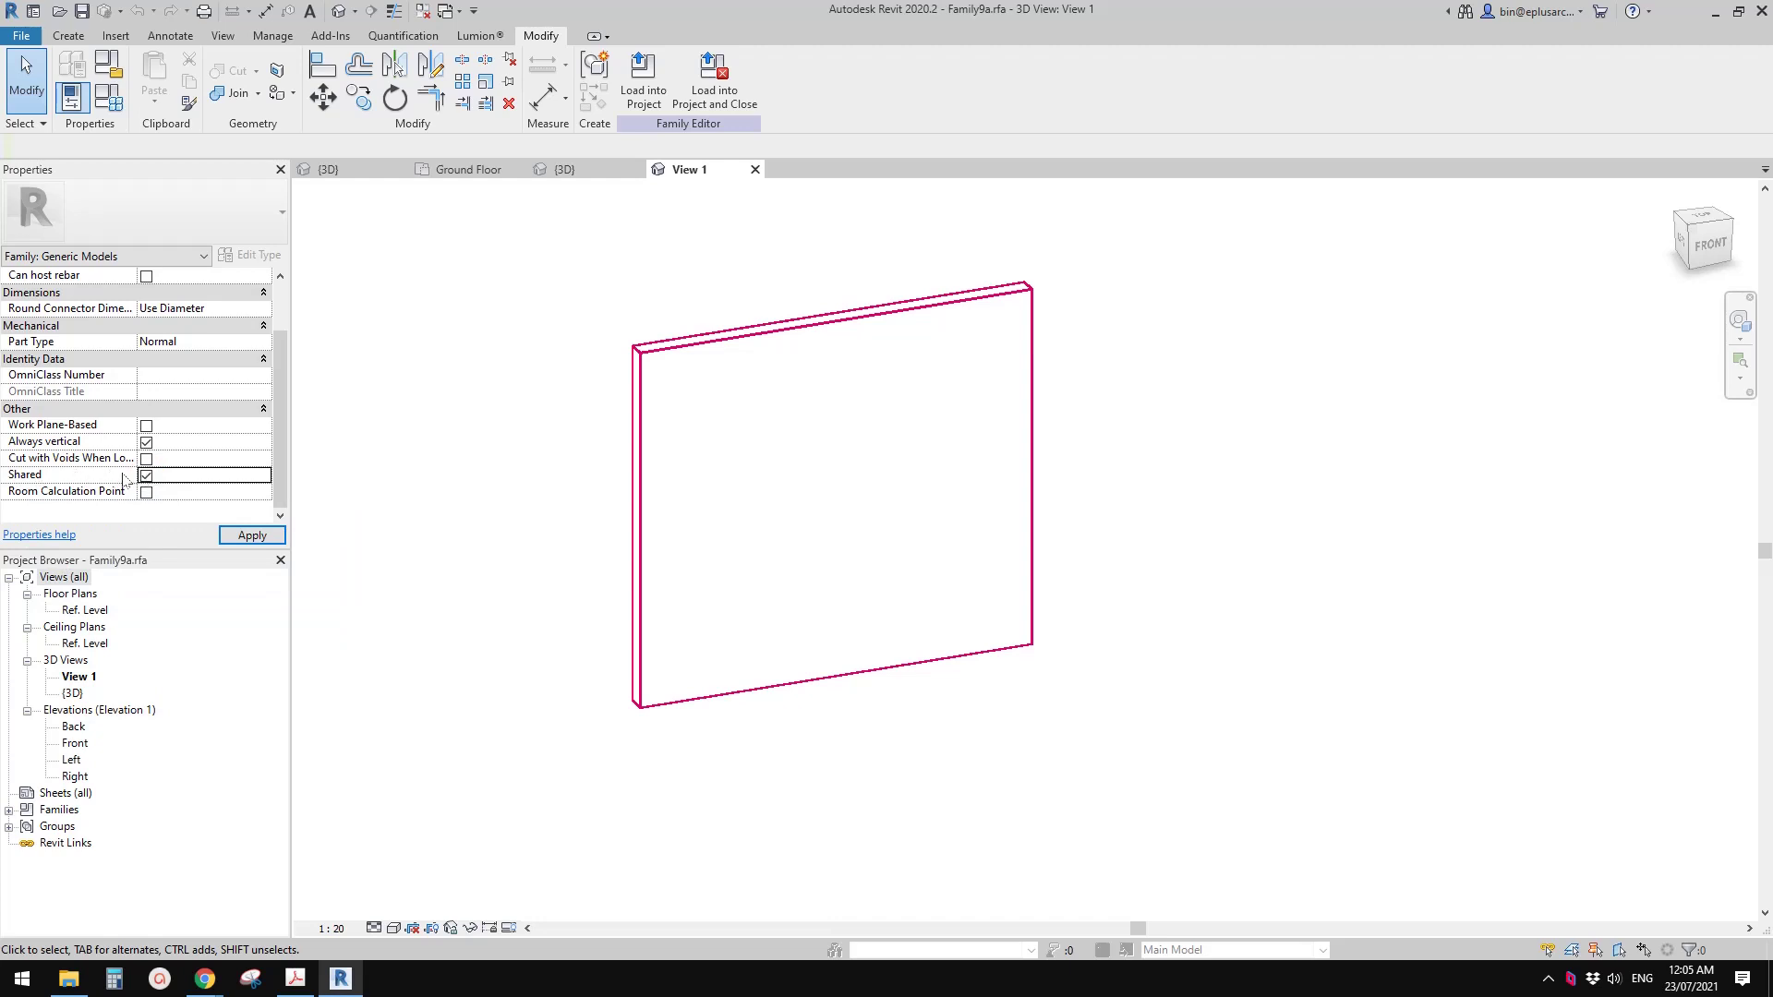
left_click(713, 75)
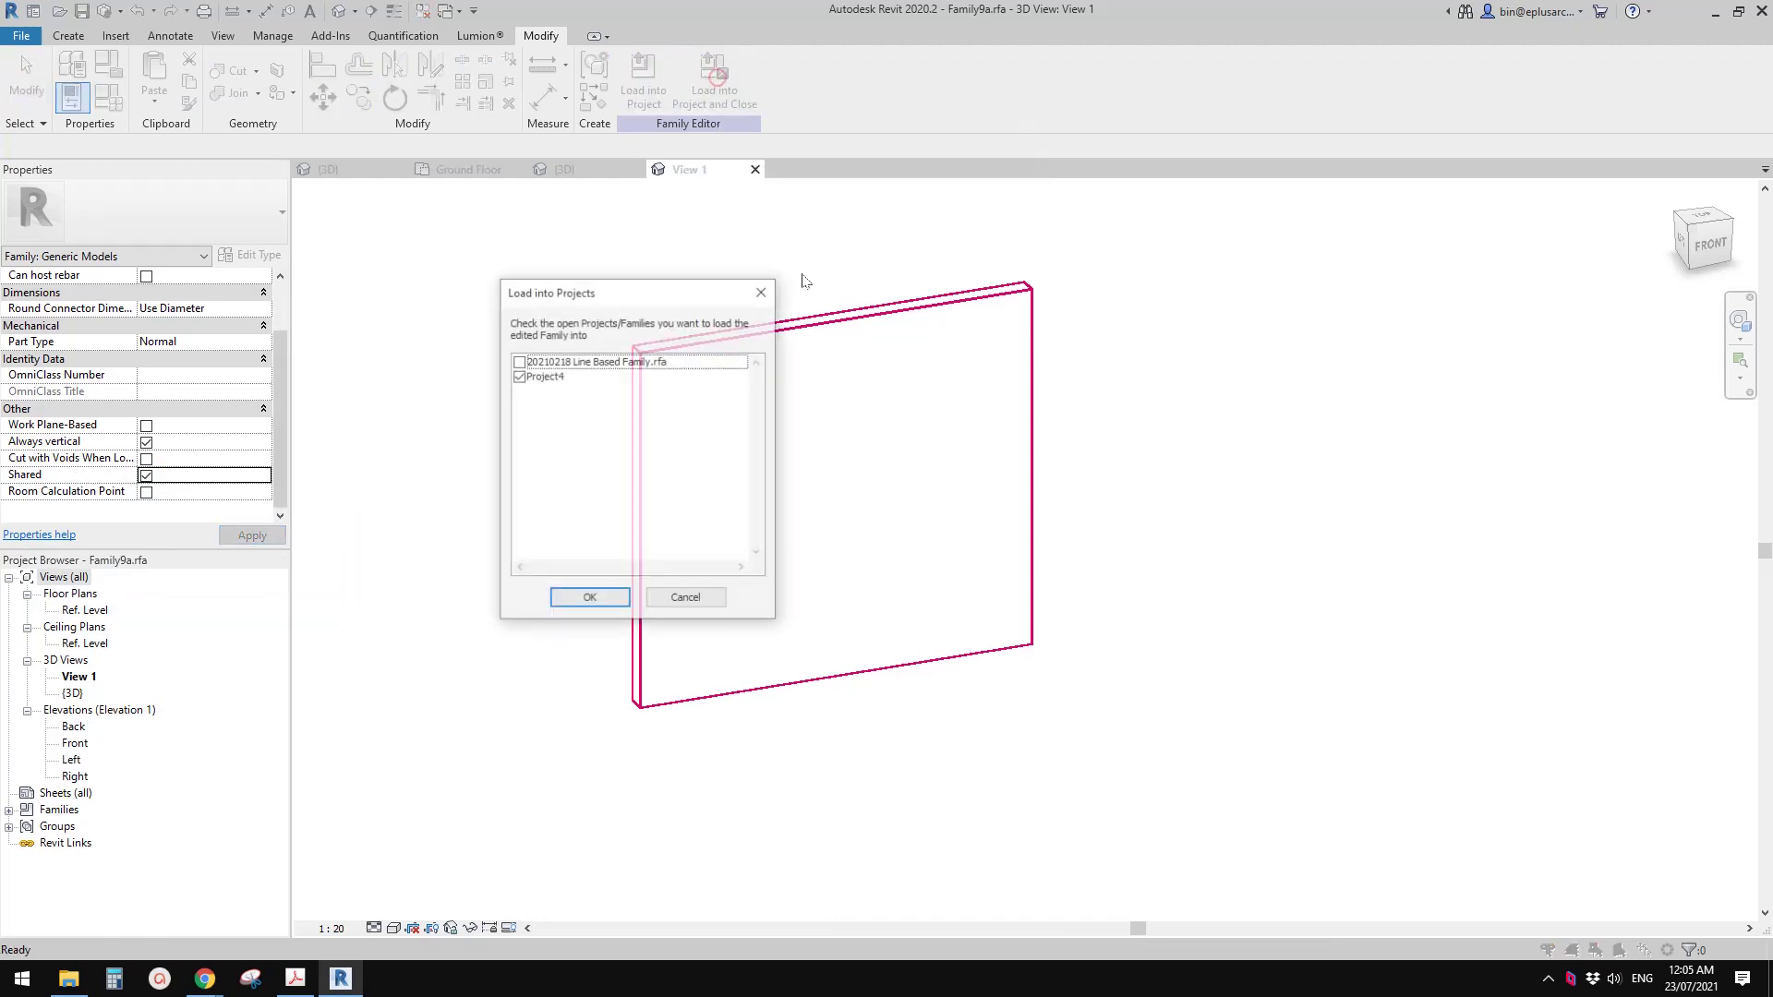
Step: Load Family9a into the 20210218 Line Based Family only, unsaved, overwriting the existing version
left_click(518, 361)
left_click(518, 376)
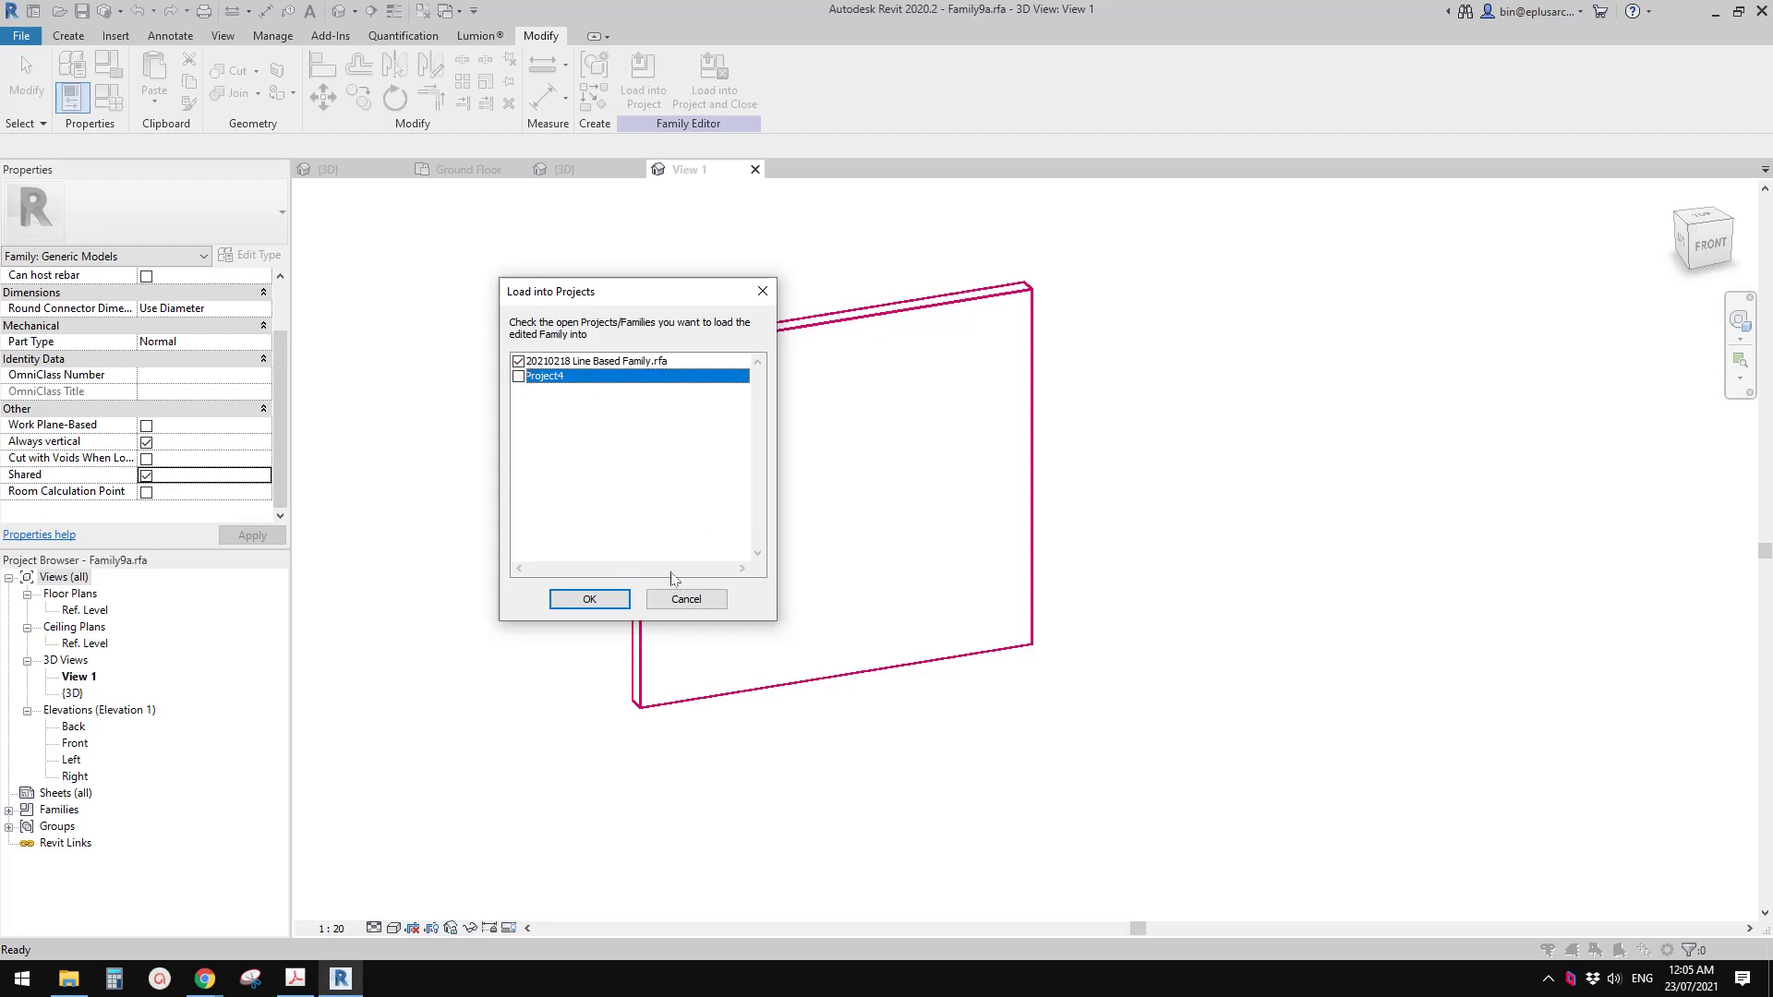
left_click(590, 600)
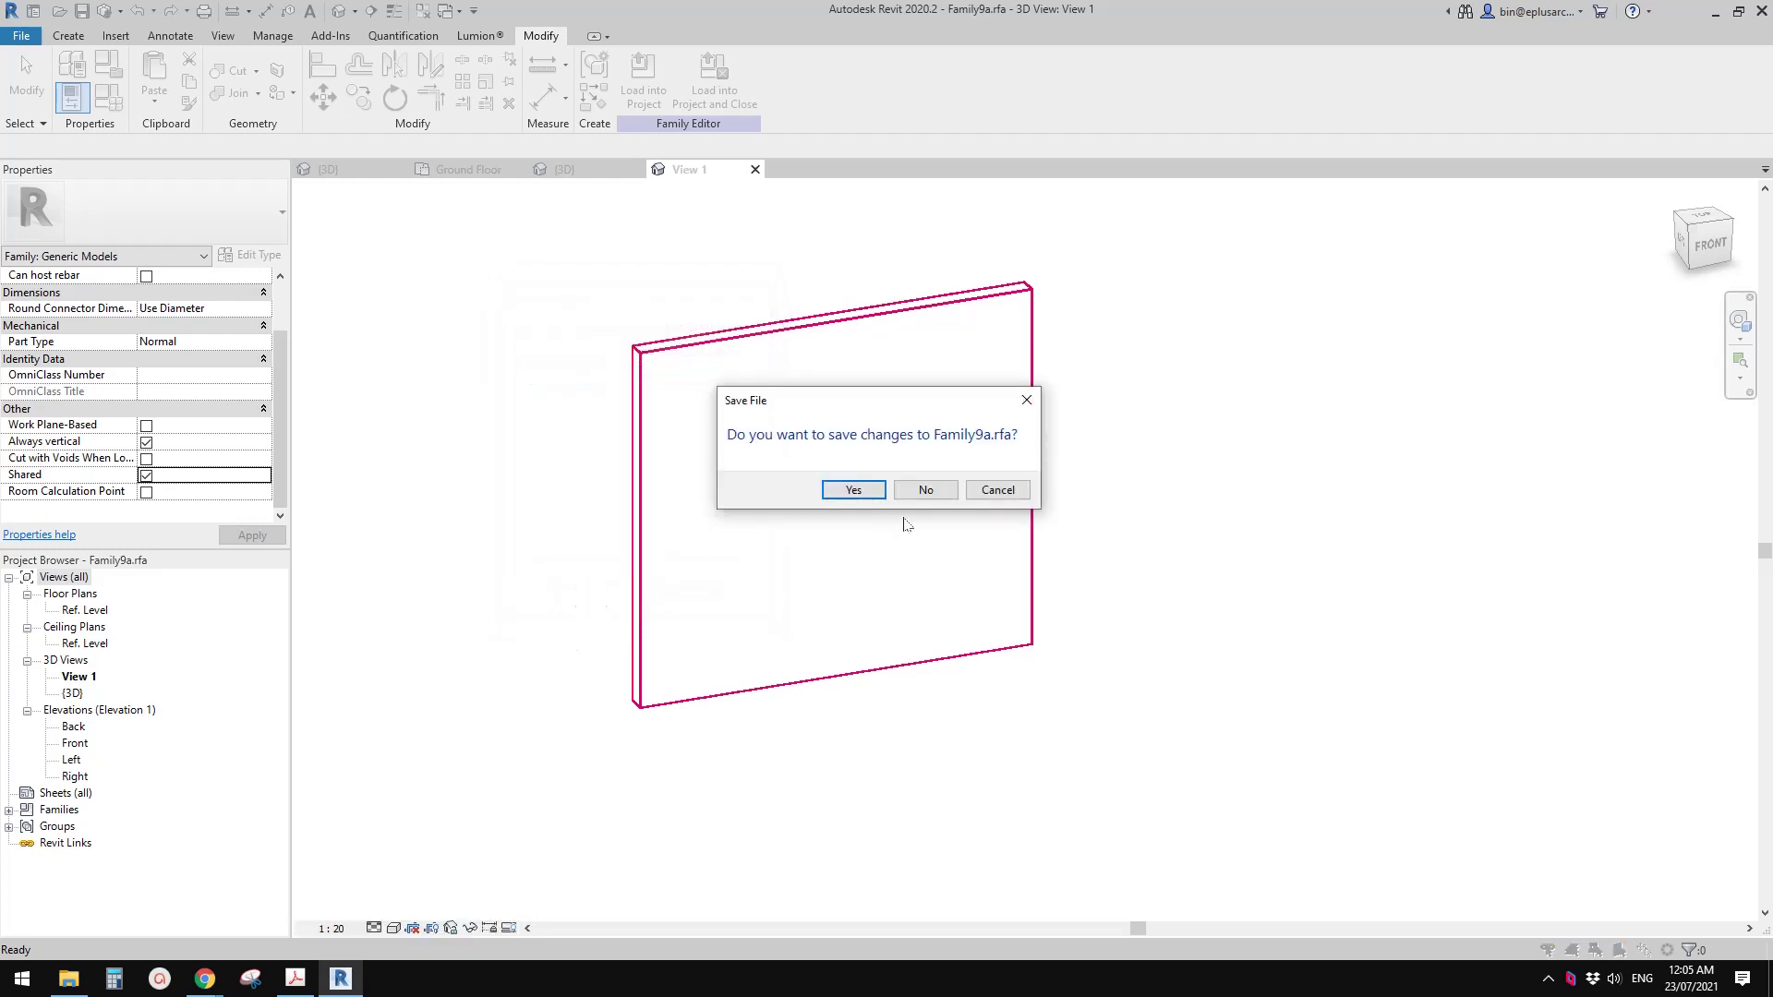
left_click(923, 491)
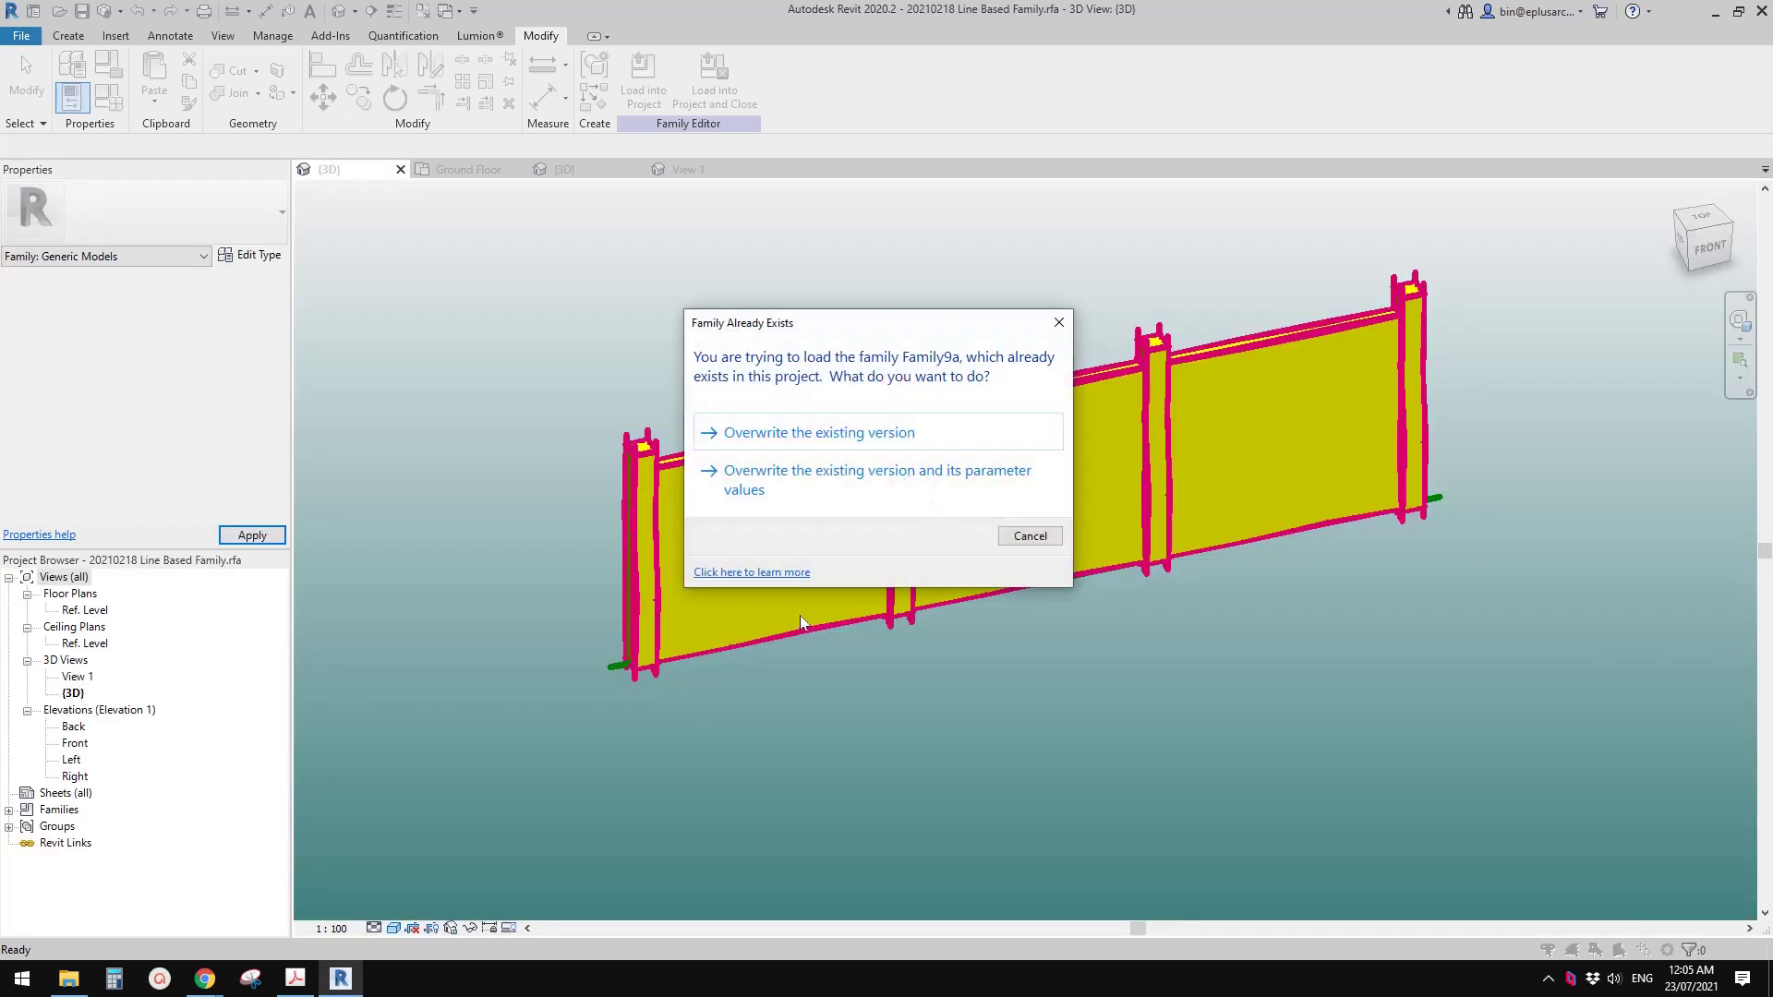
left_click(849, 434)
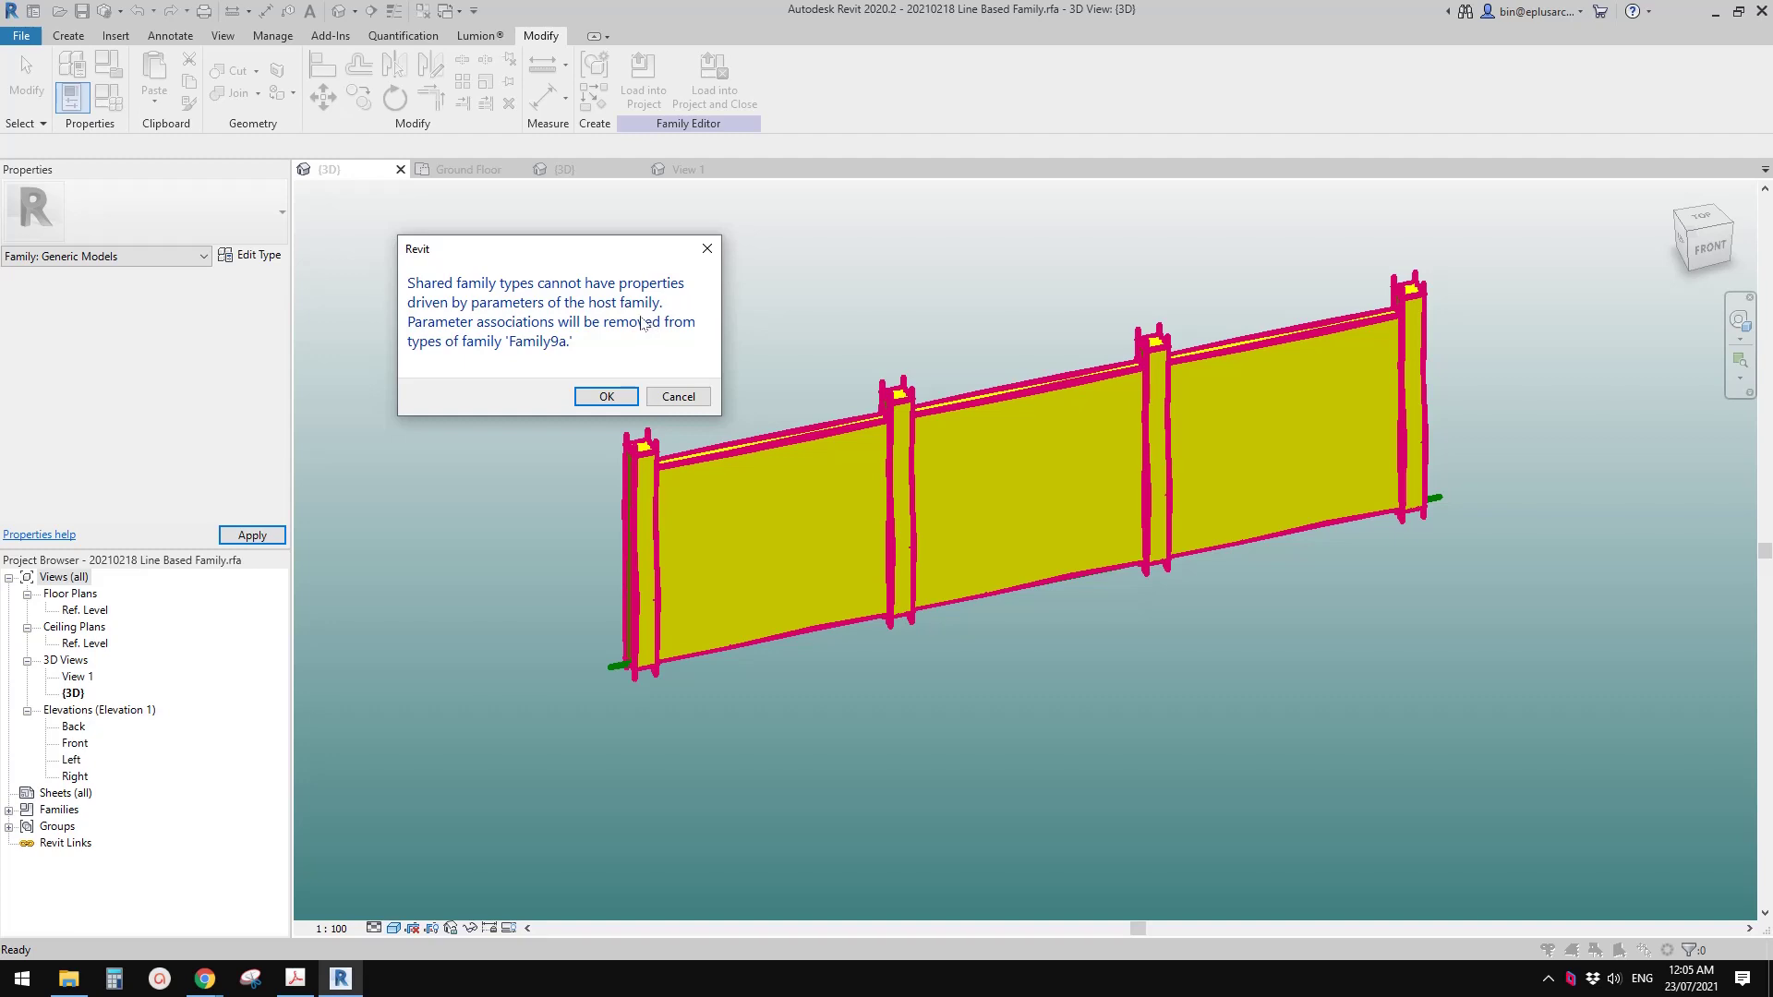
Step: Cancel the load at the parameter-association warning and dismiss the could-not-load message
left_click_drag(672, 258, 652, 255)
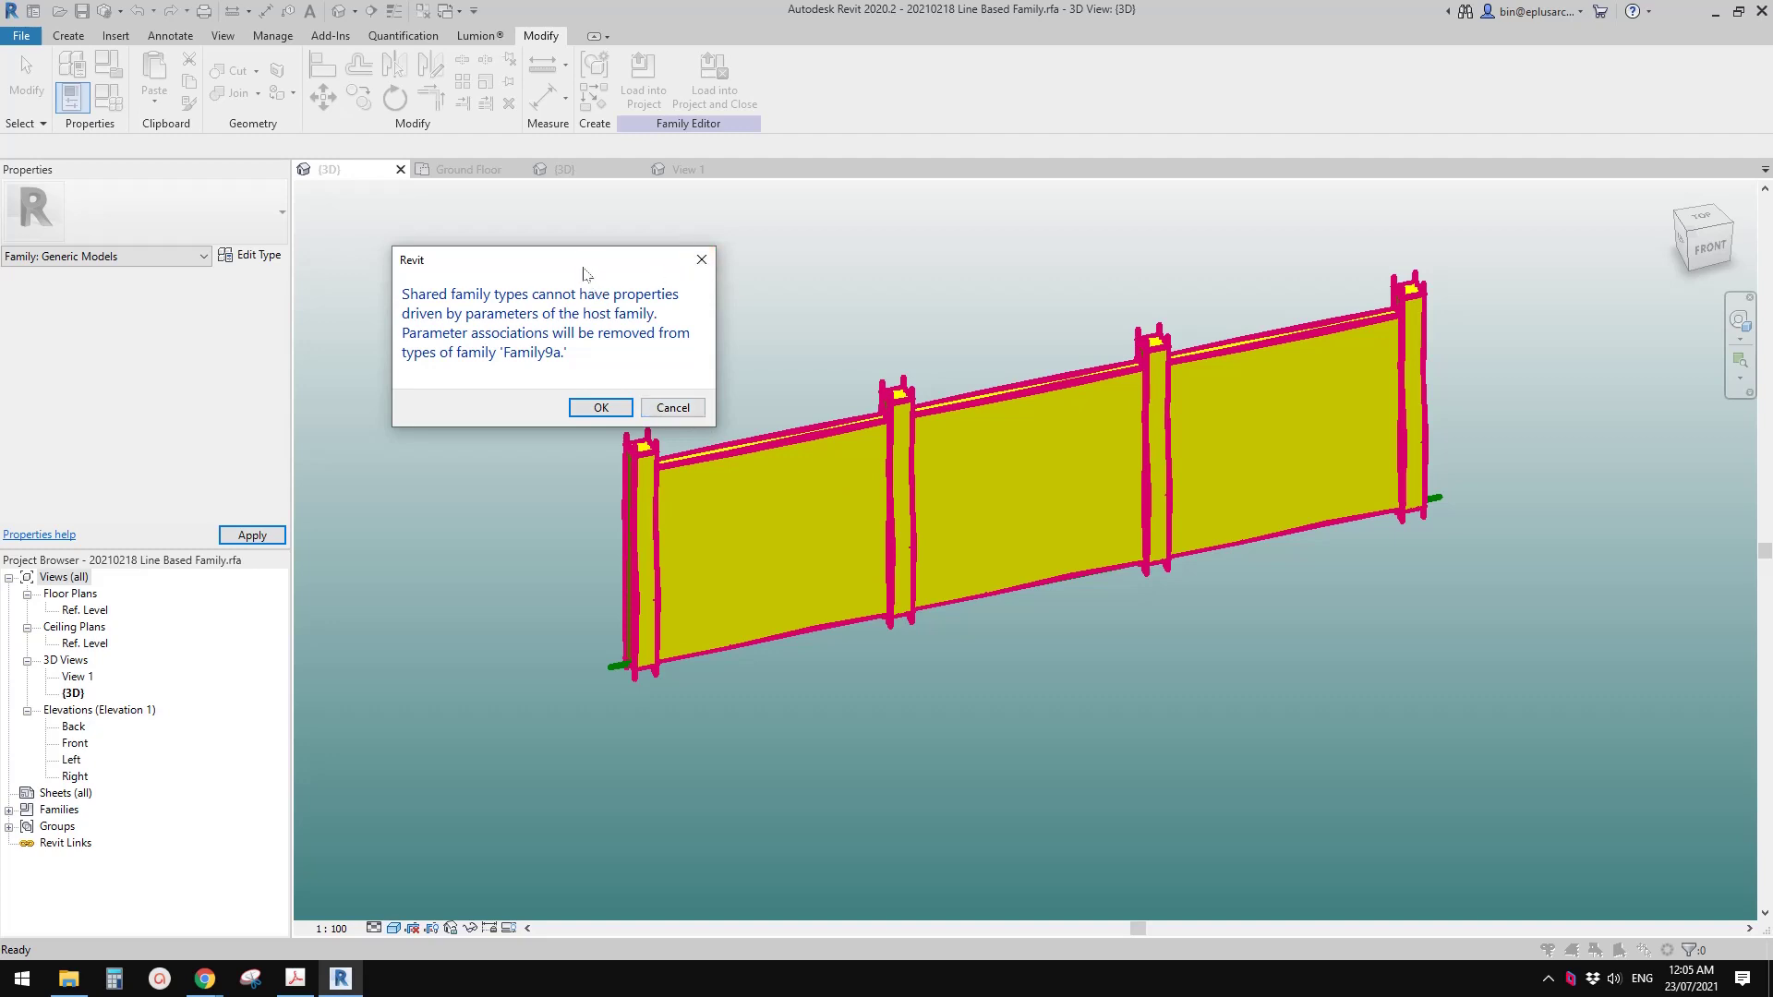
left_click(679, 428)
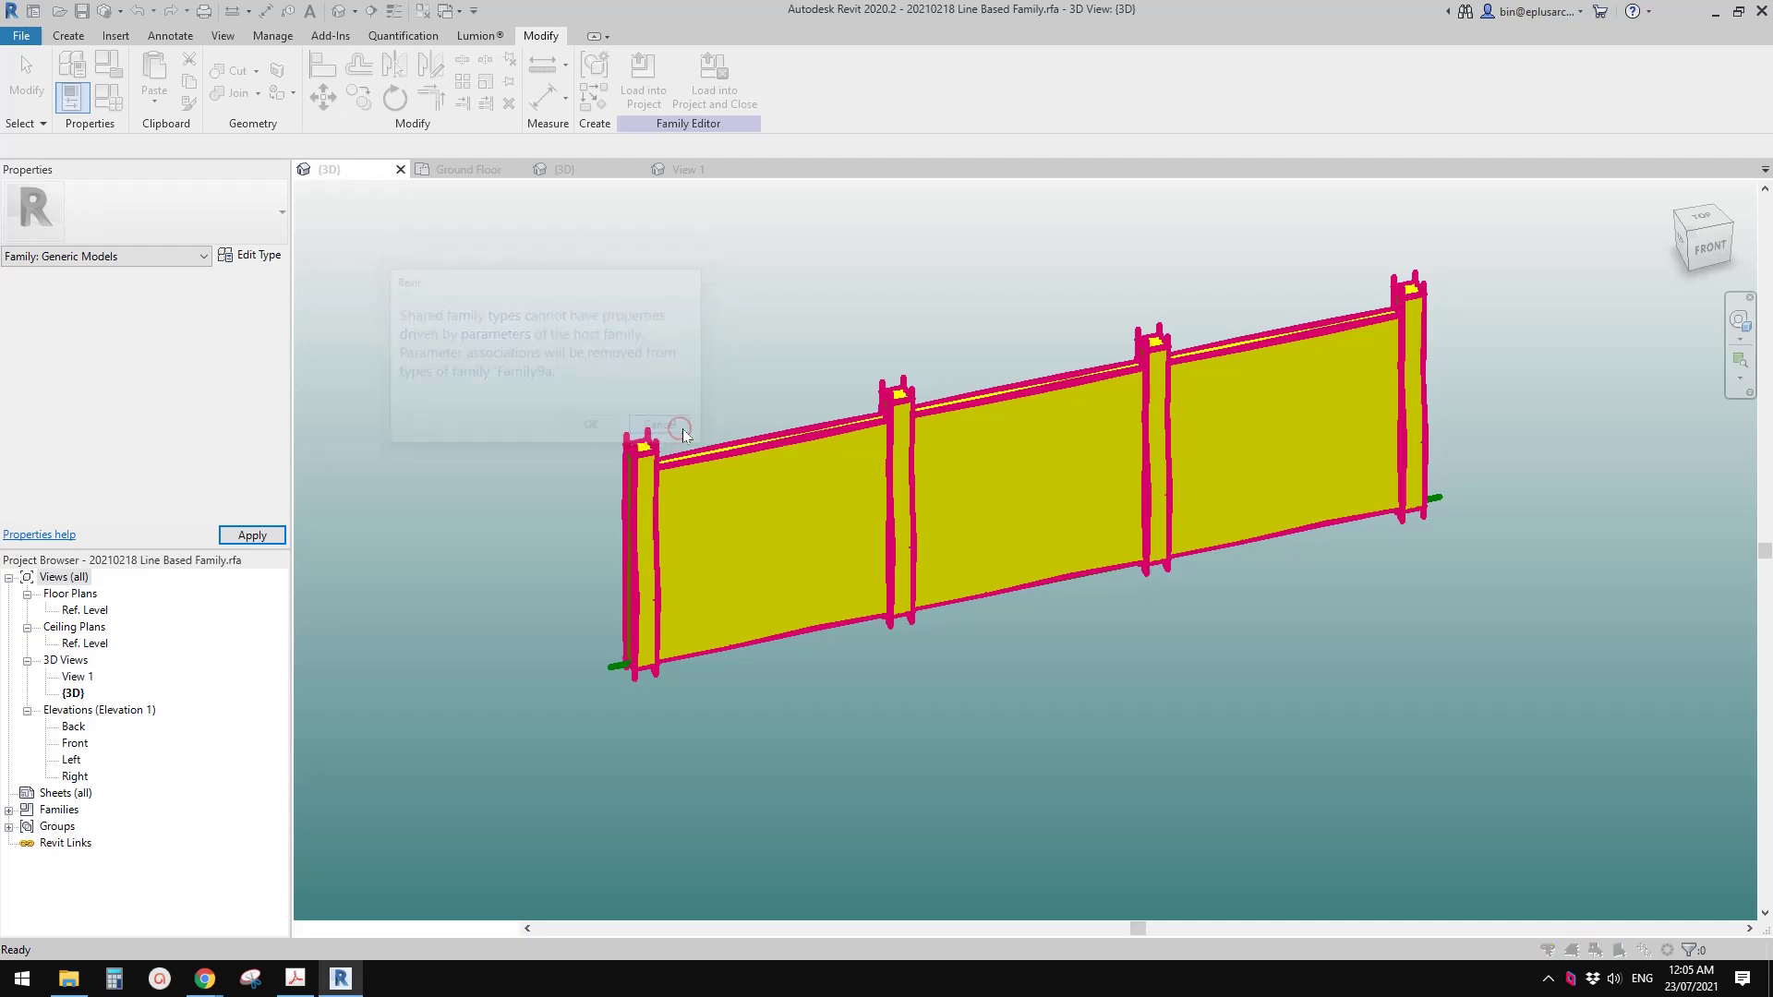
left_click(993, 507)
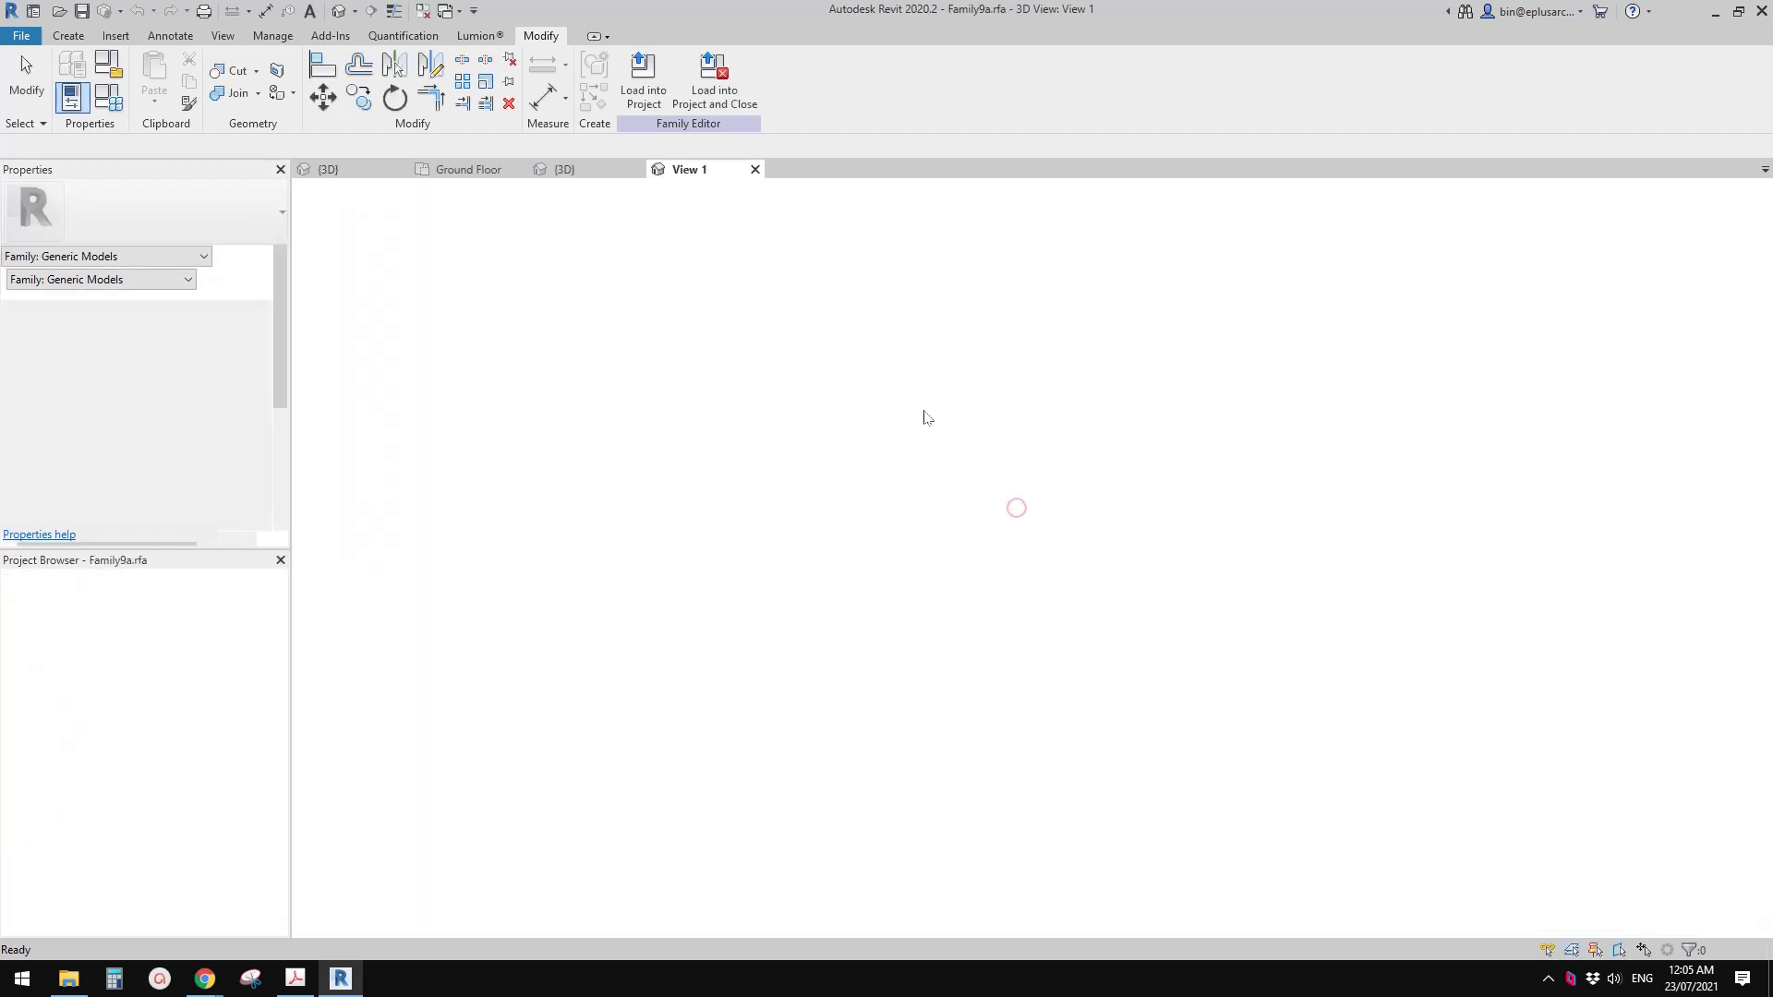
left_click(784, 419)
mouse_move(584, 411)
middle_mouse_down()
mouse_move(633, 396)
mouse_move(573, 374)
mouse_move(557, 388)
middle_mouse_up()
left_click(631, 395)
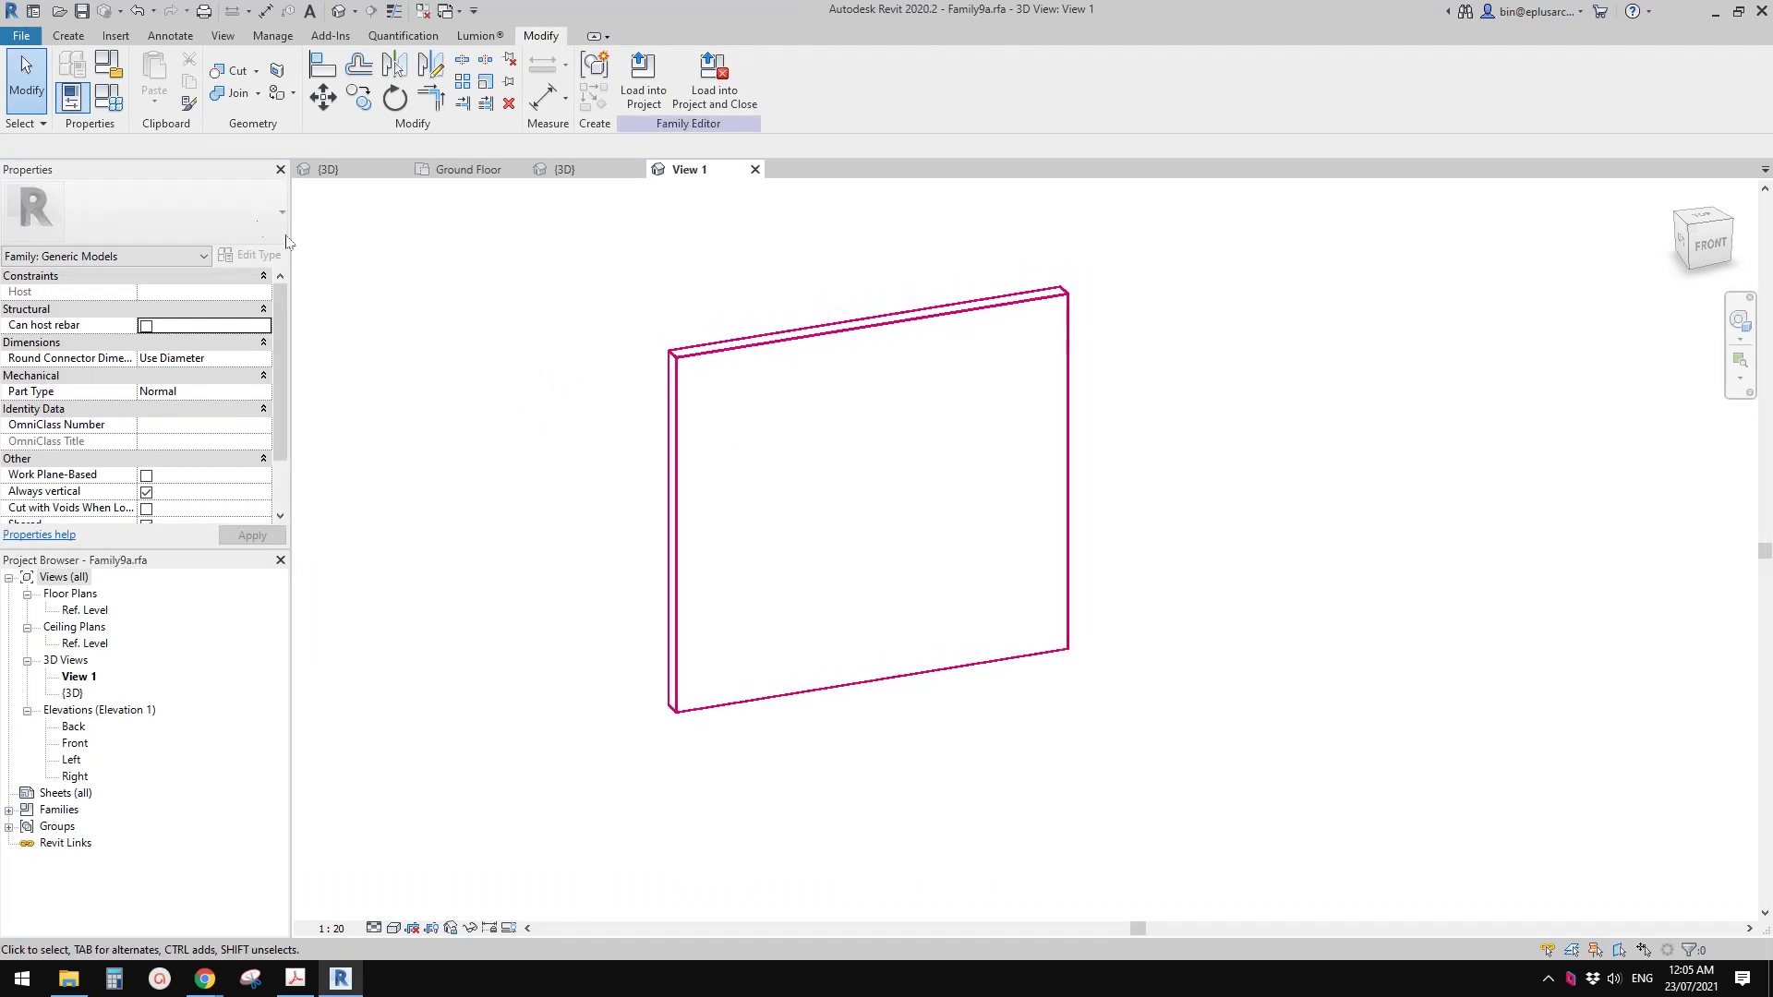
Step: In Family Types, change Panel Length to an instance parameter
left_click(108, 96)
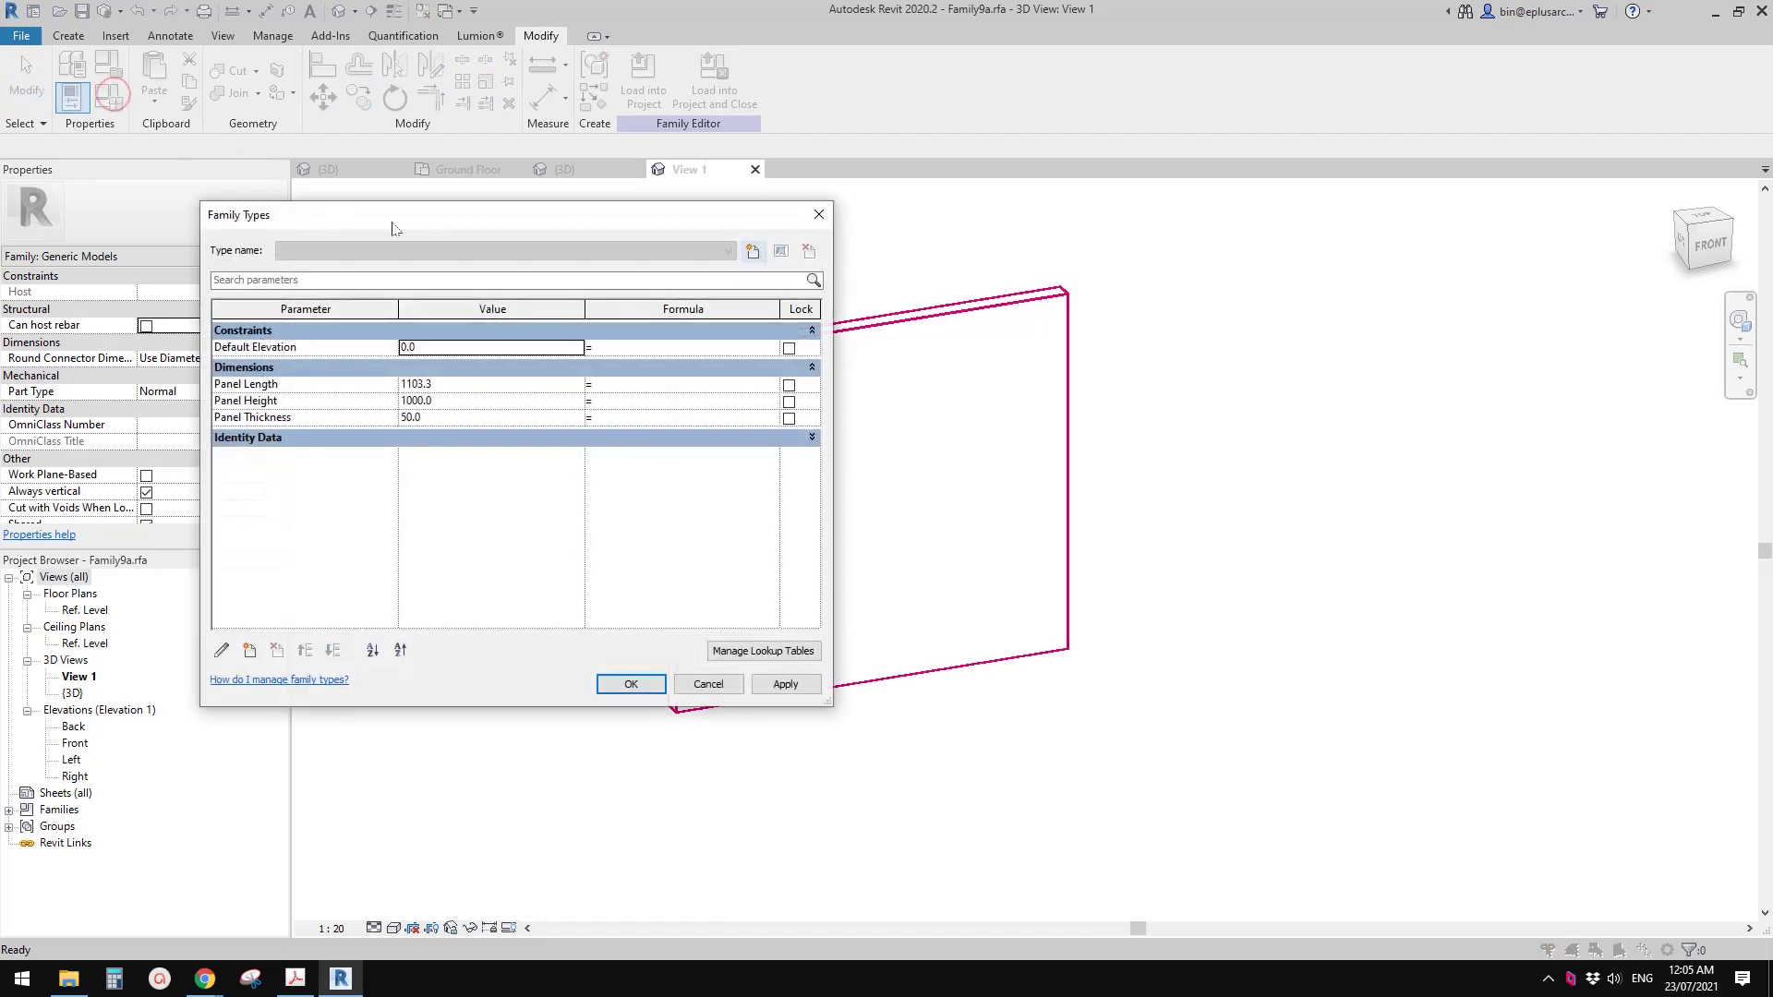
left_click_drag(430, 228, 295, 158)
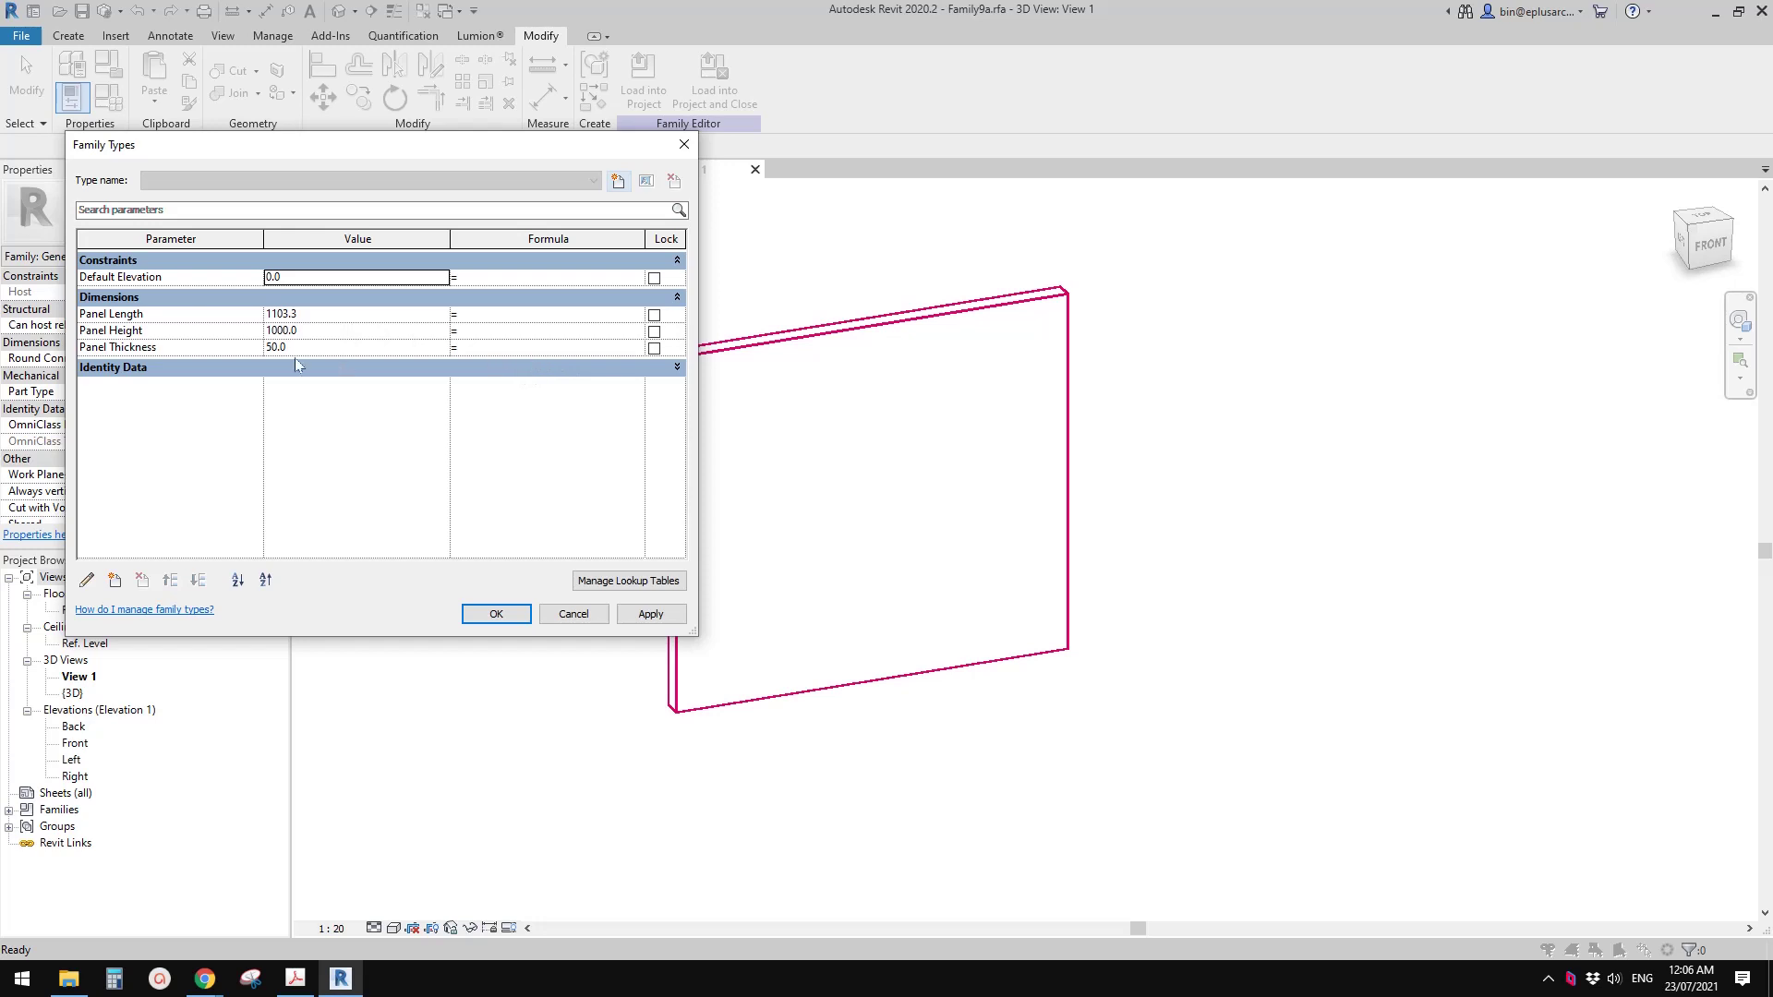
left_click(172, 314)
left_click(86, 579)
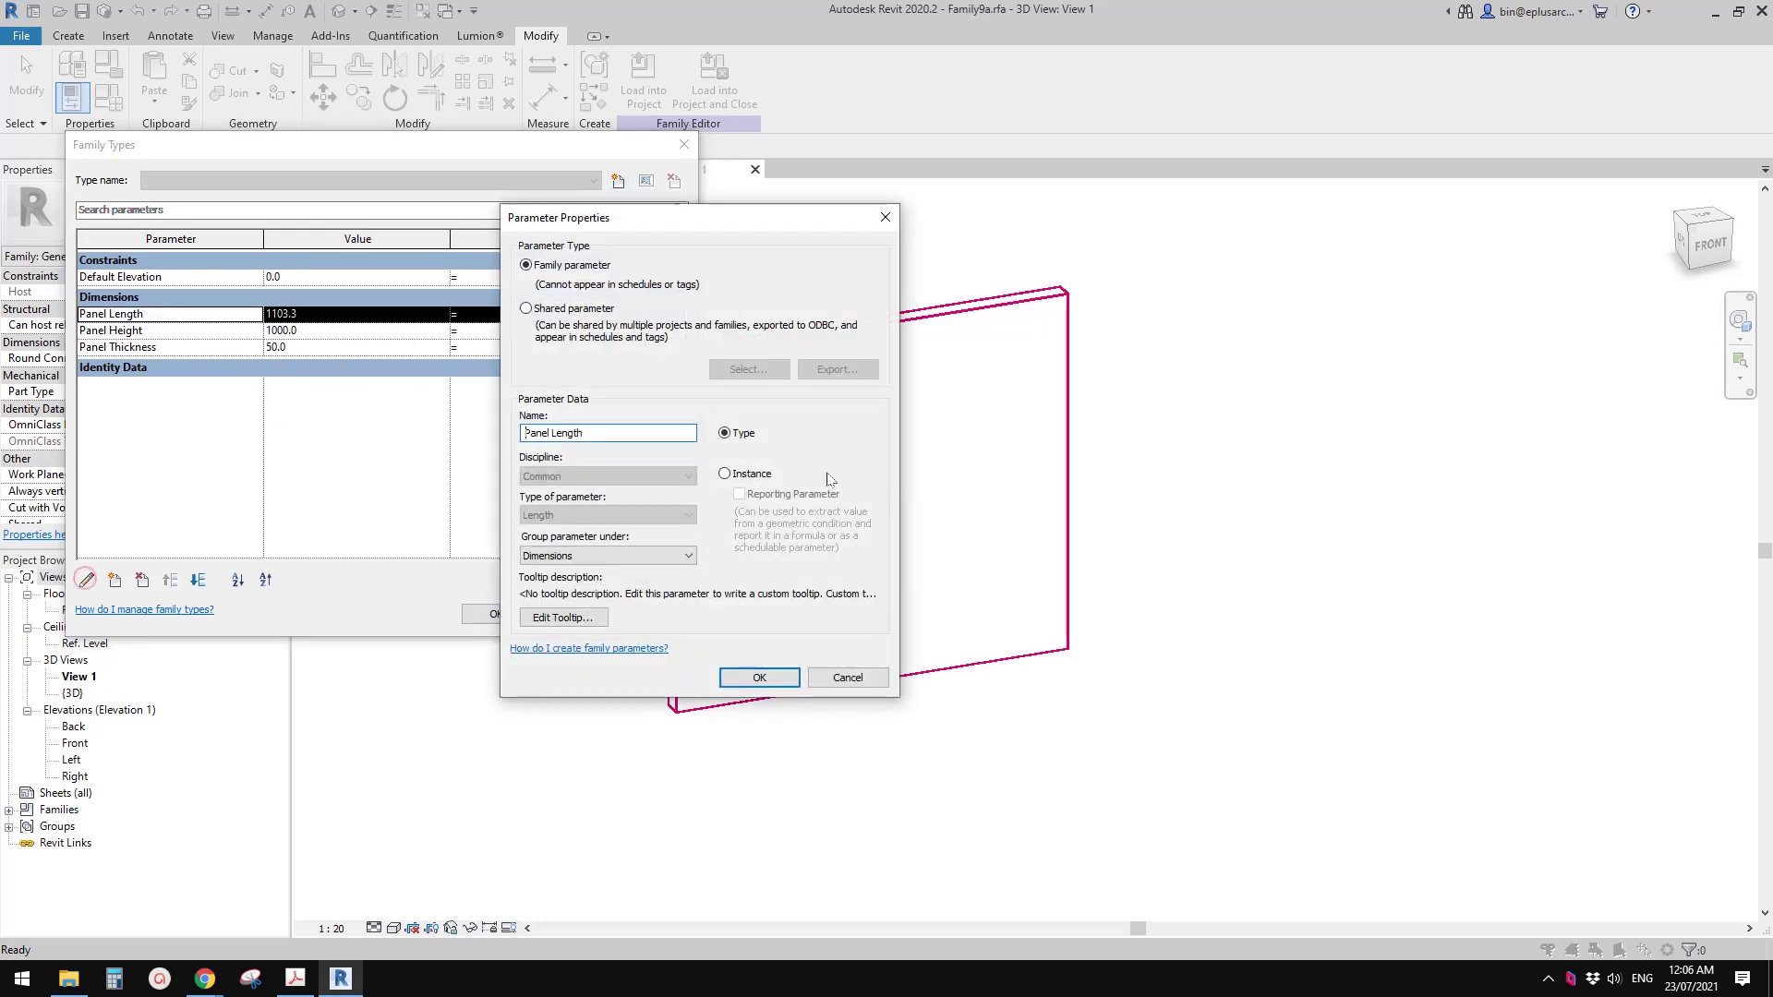
left_click(750, 474)
left_click(752, 677)
Step: Change Panel Height and Panel Thickness to instance parameters and apply the Family Types changes
left_click(144, 330)
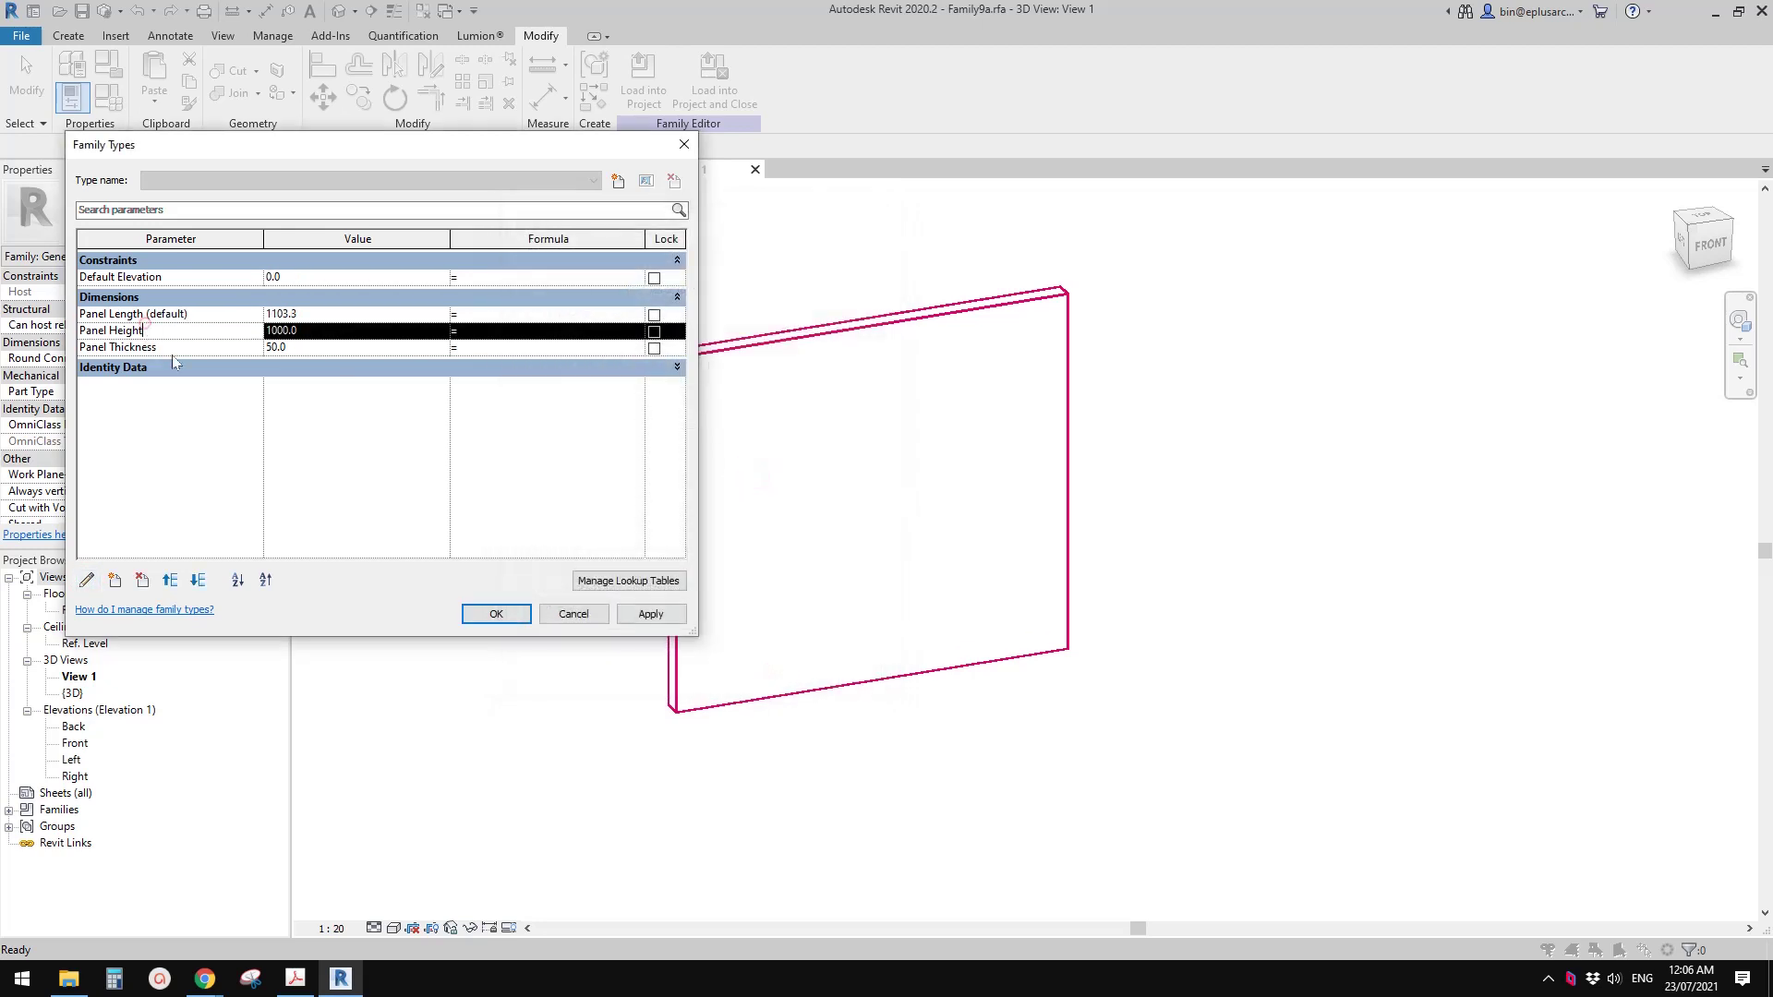
left_click(85, 579)
left_click(724, 473)
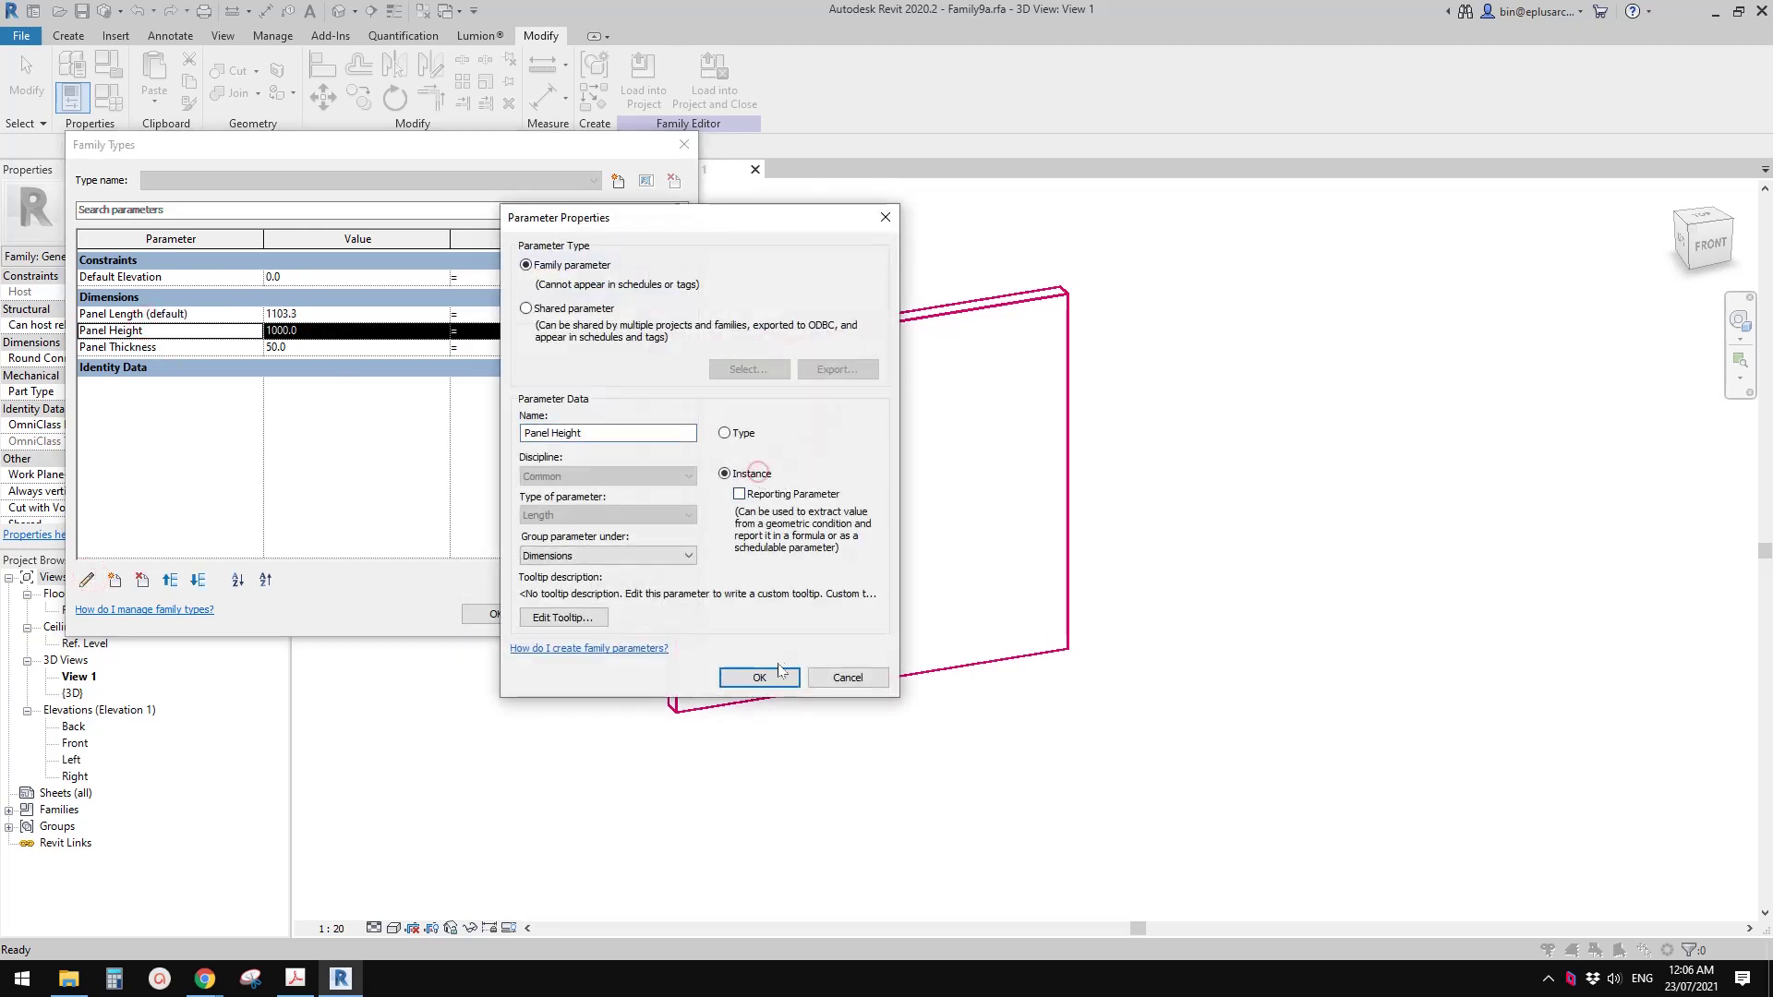
left_click(759, 677)
left_click(189, 348)
left_click(85, 579)
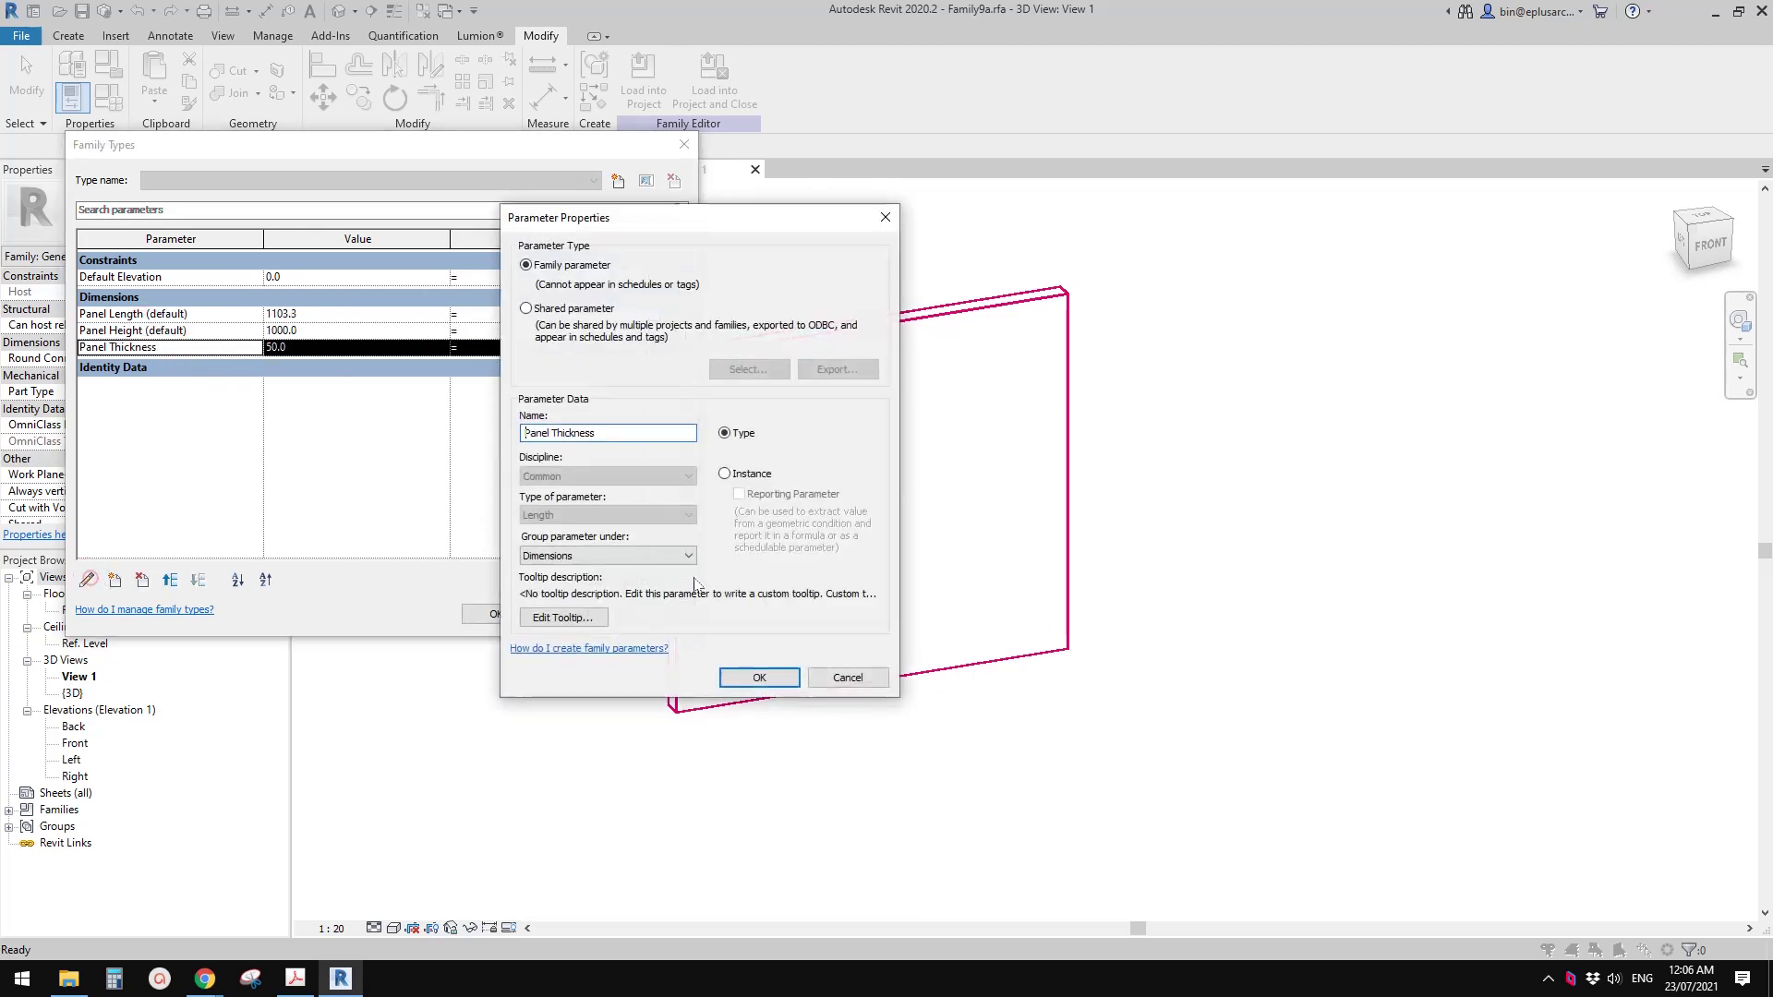
left_click(724, 472)
left_click(759, 677)
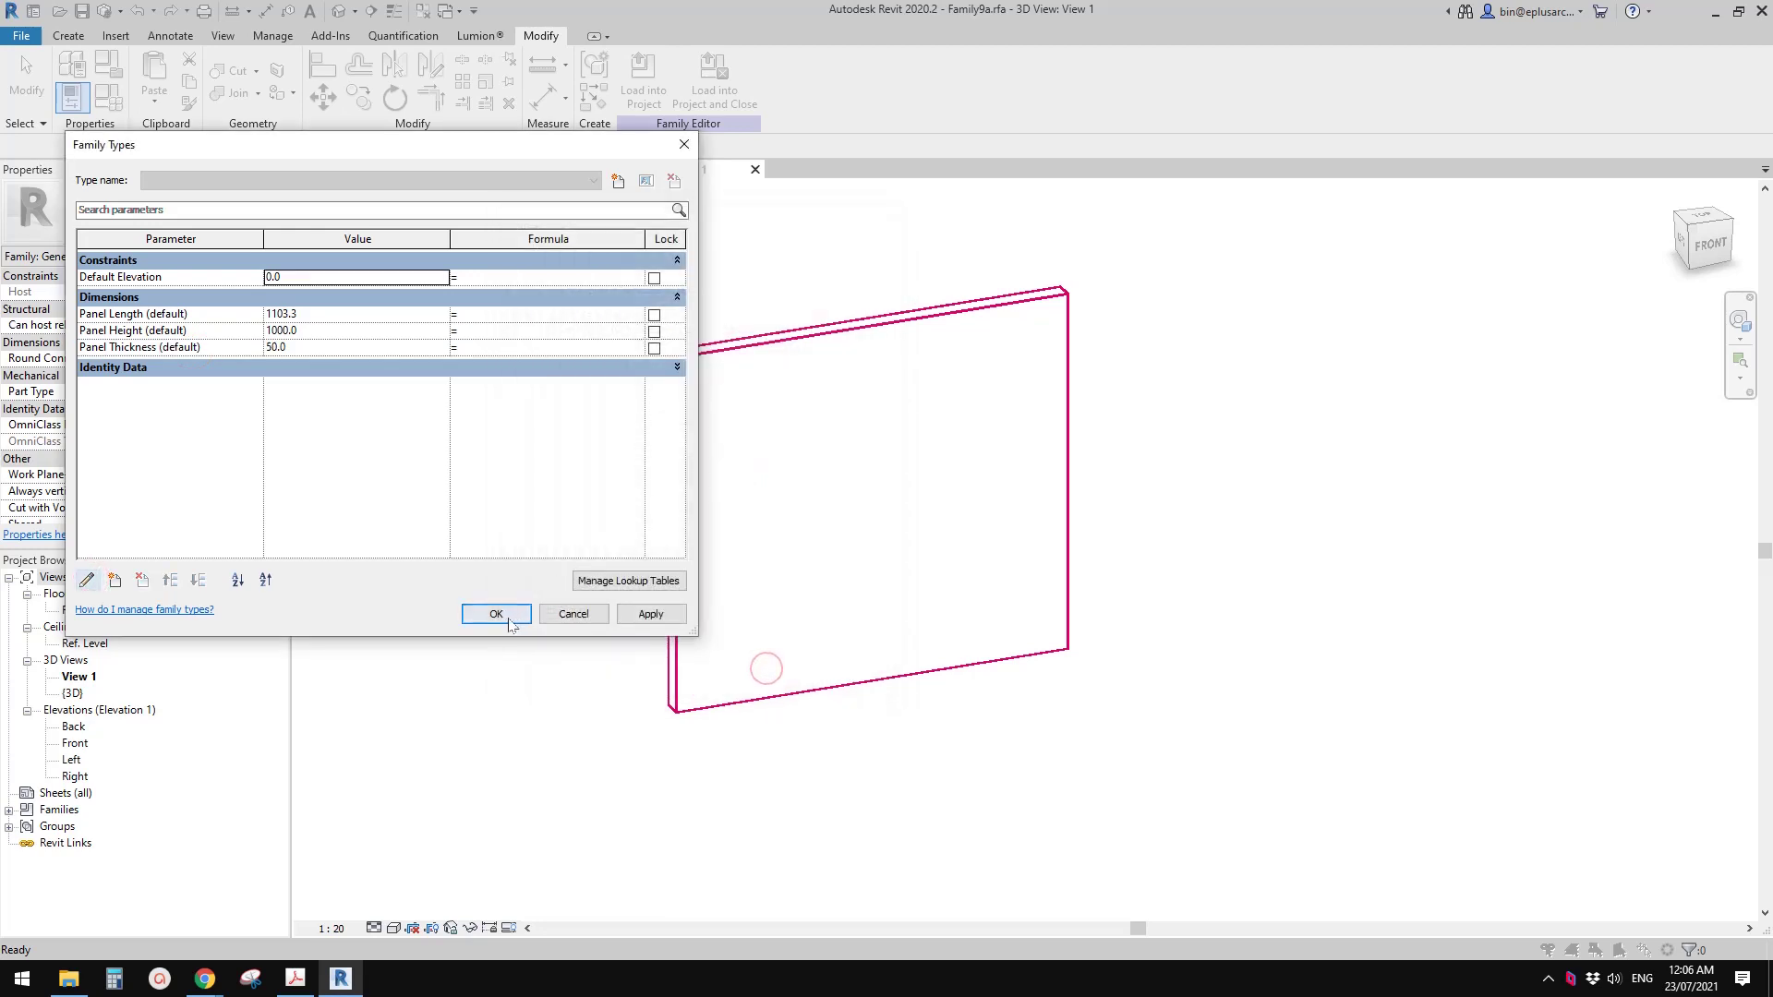
left_click(495, 615)
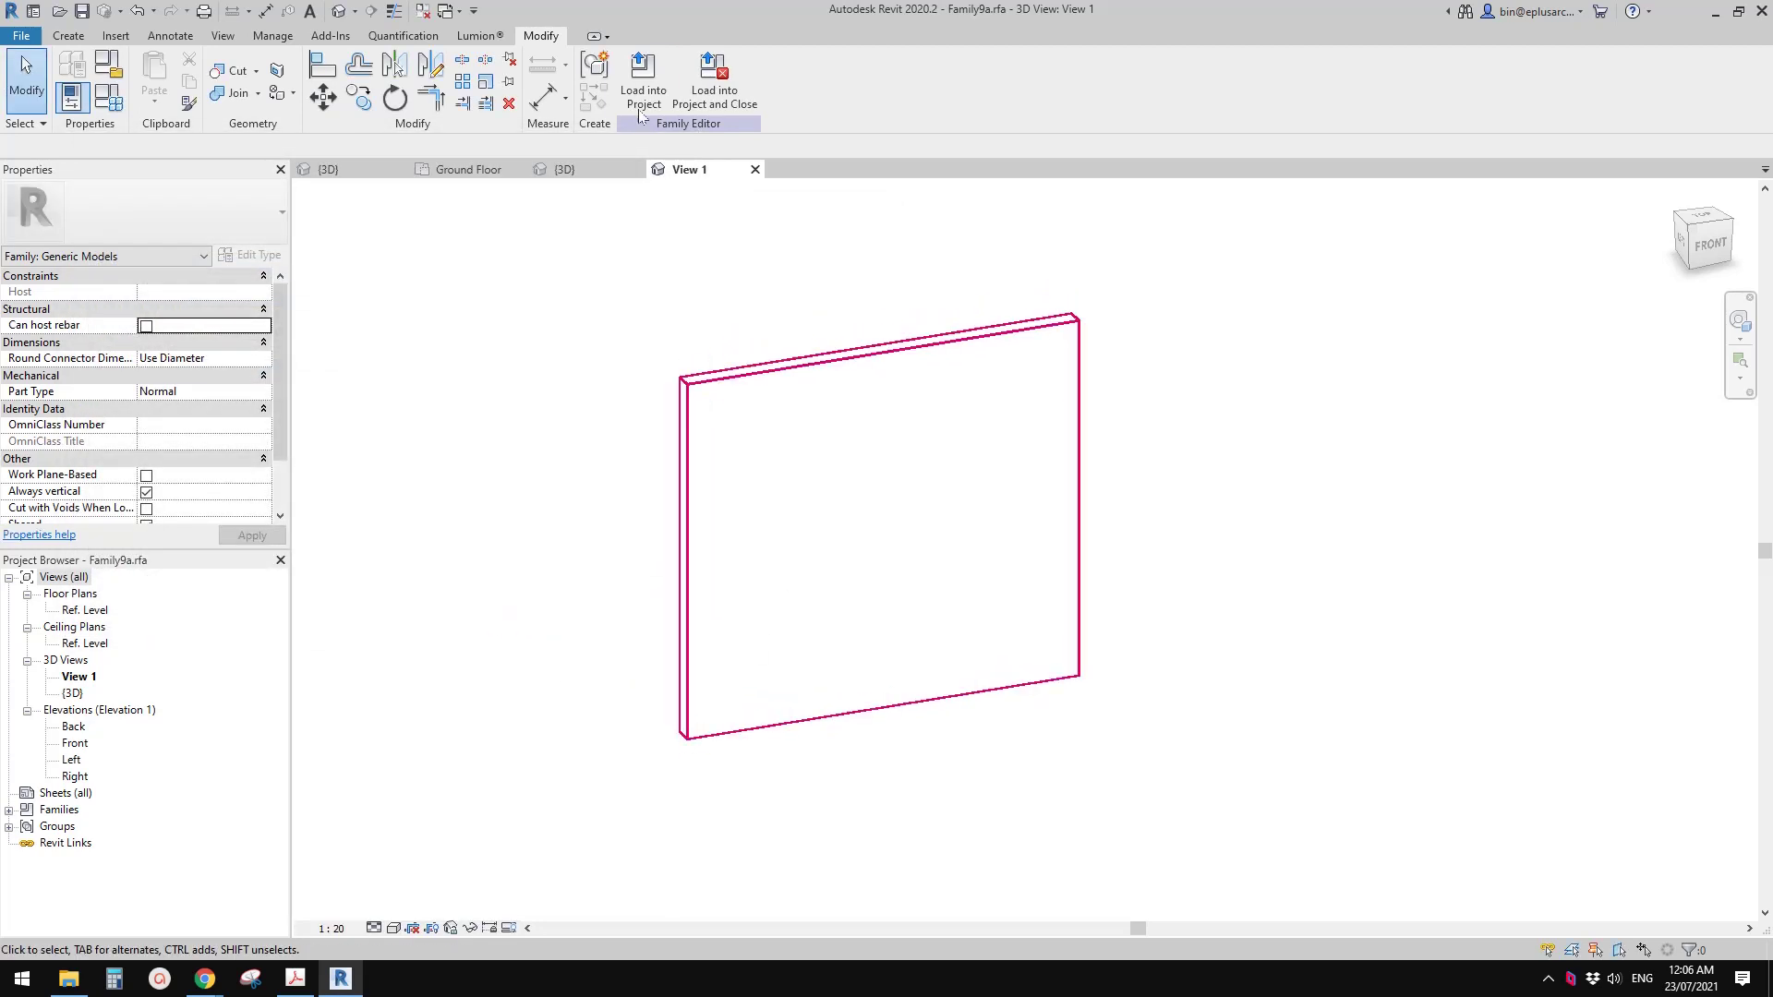
Step: Reload Family9a into the 20210218 Line Based Family unsaved, overwriting it and accepting the shared-types warning
left_click(684, 83)
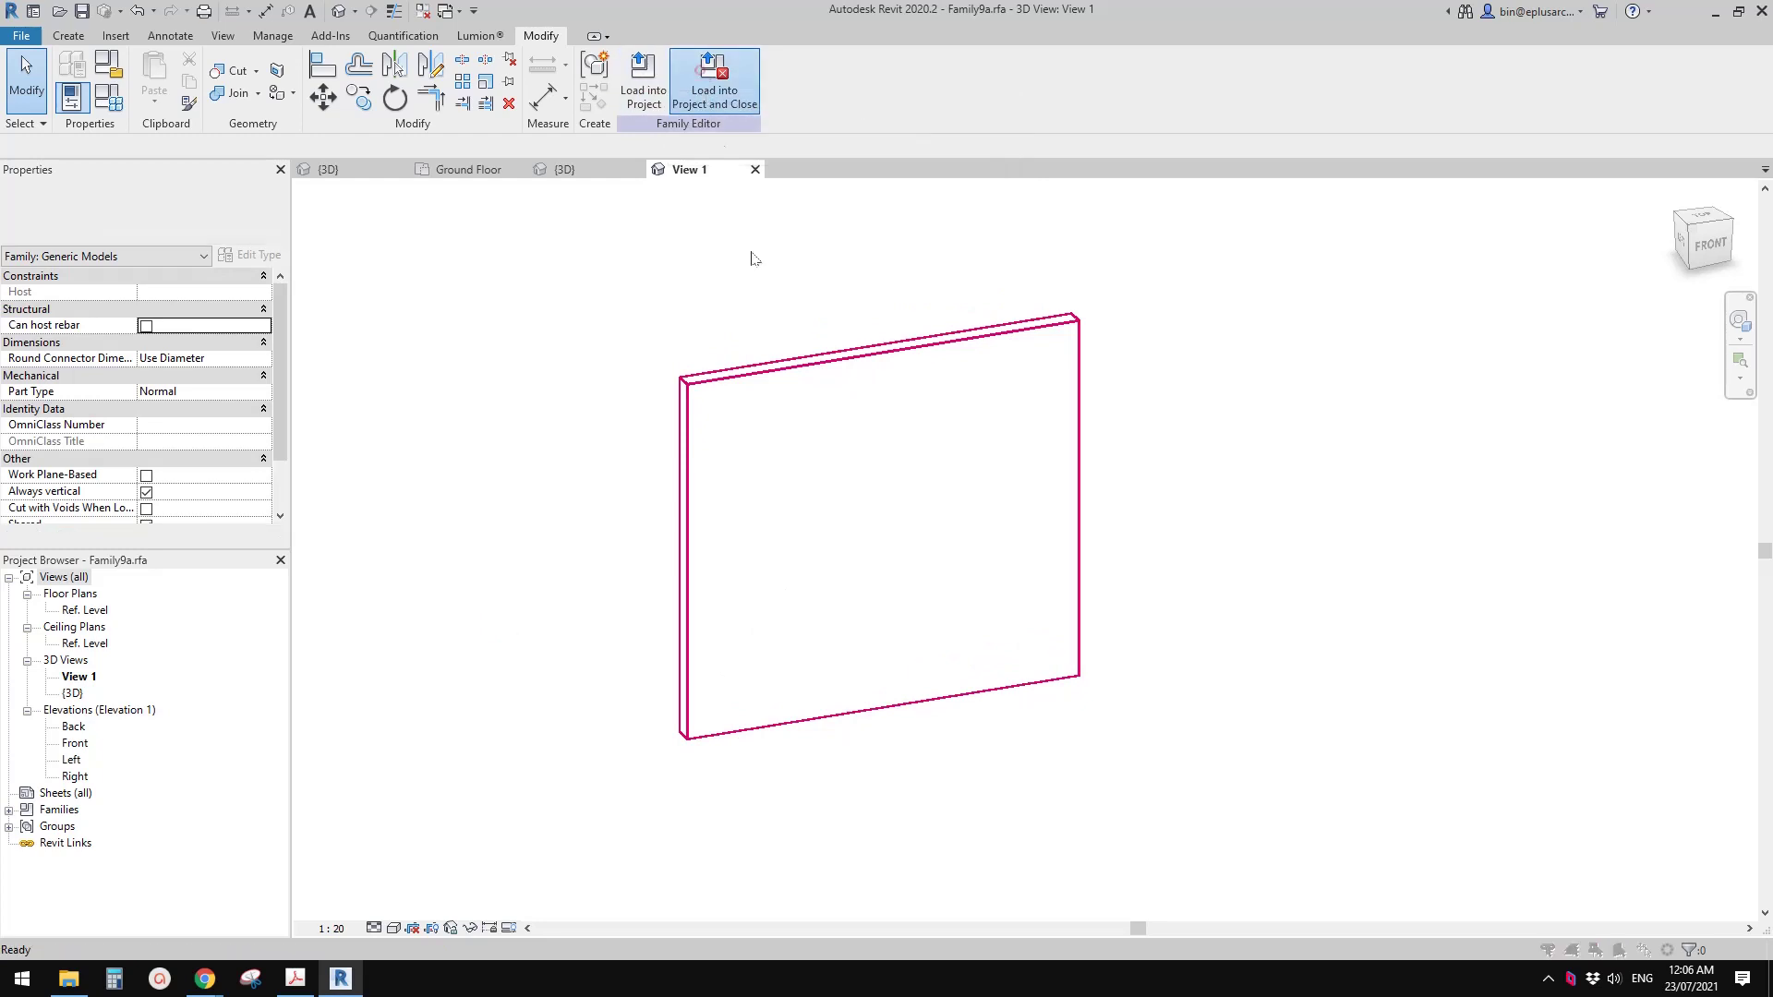
left_click(605, 602)
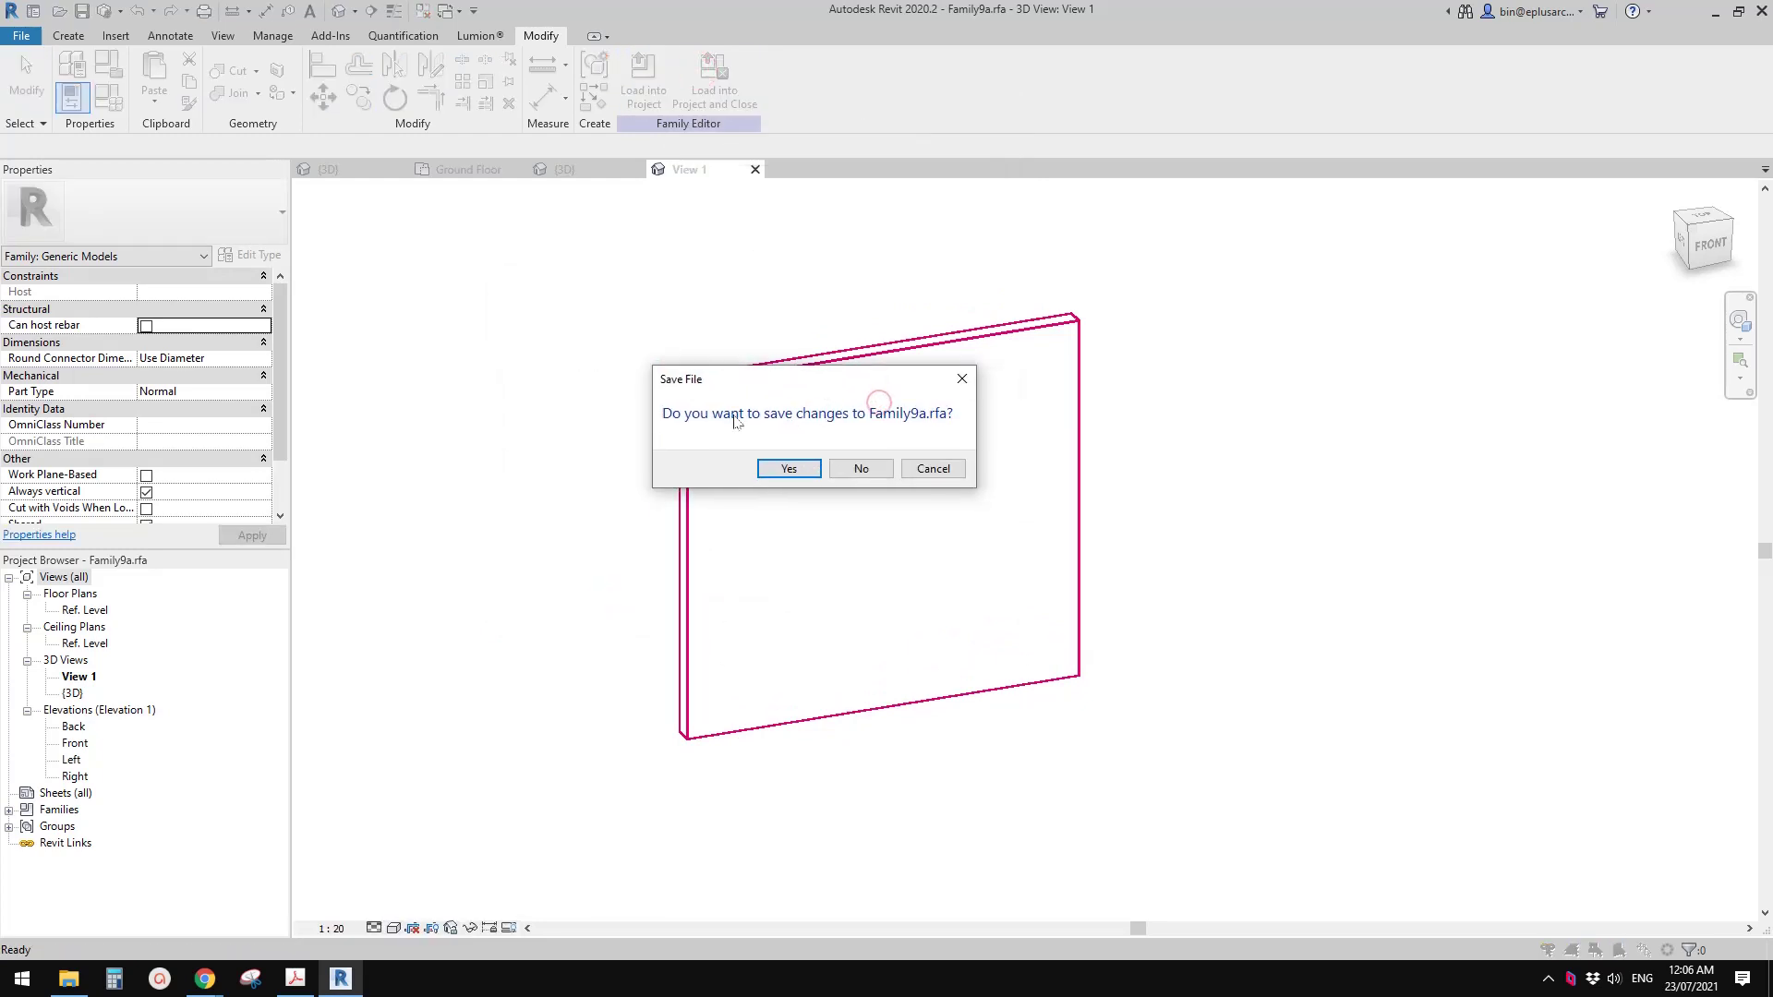
left_click(850, 478)
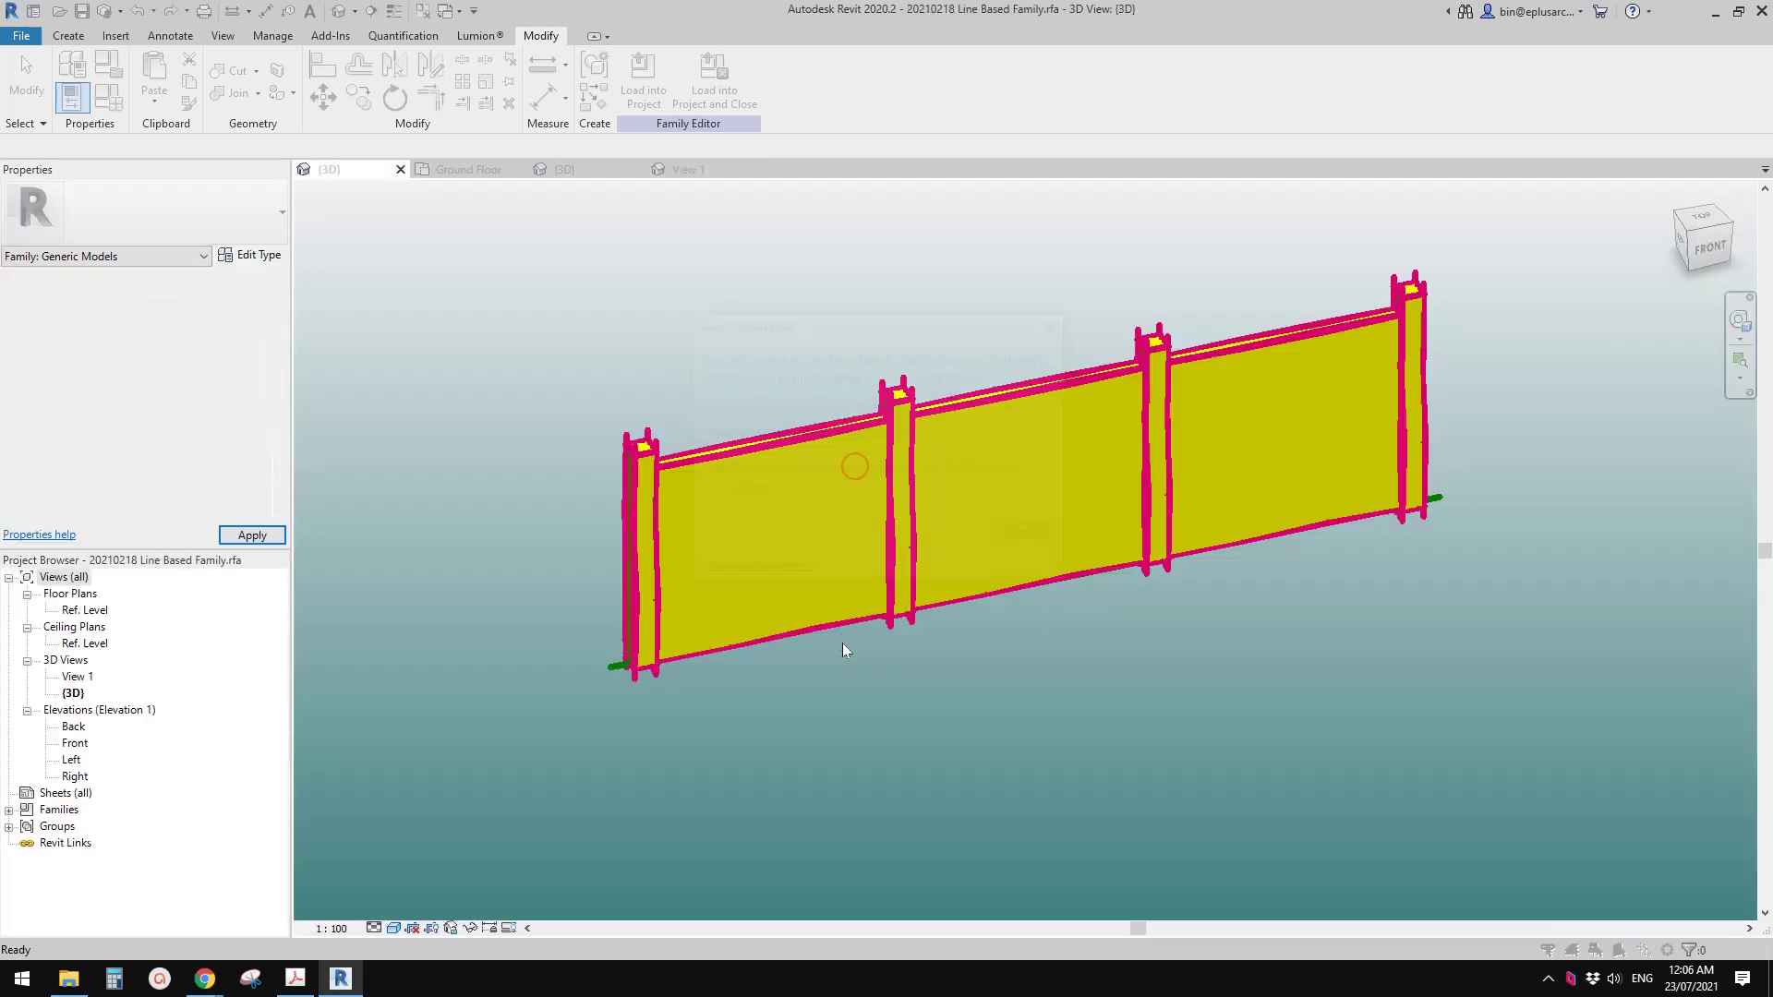
left_click(885, 434)
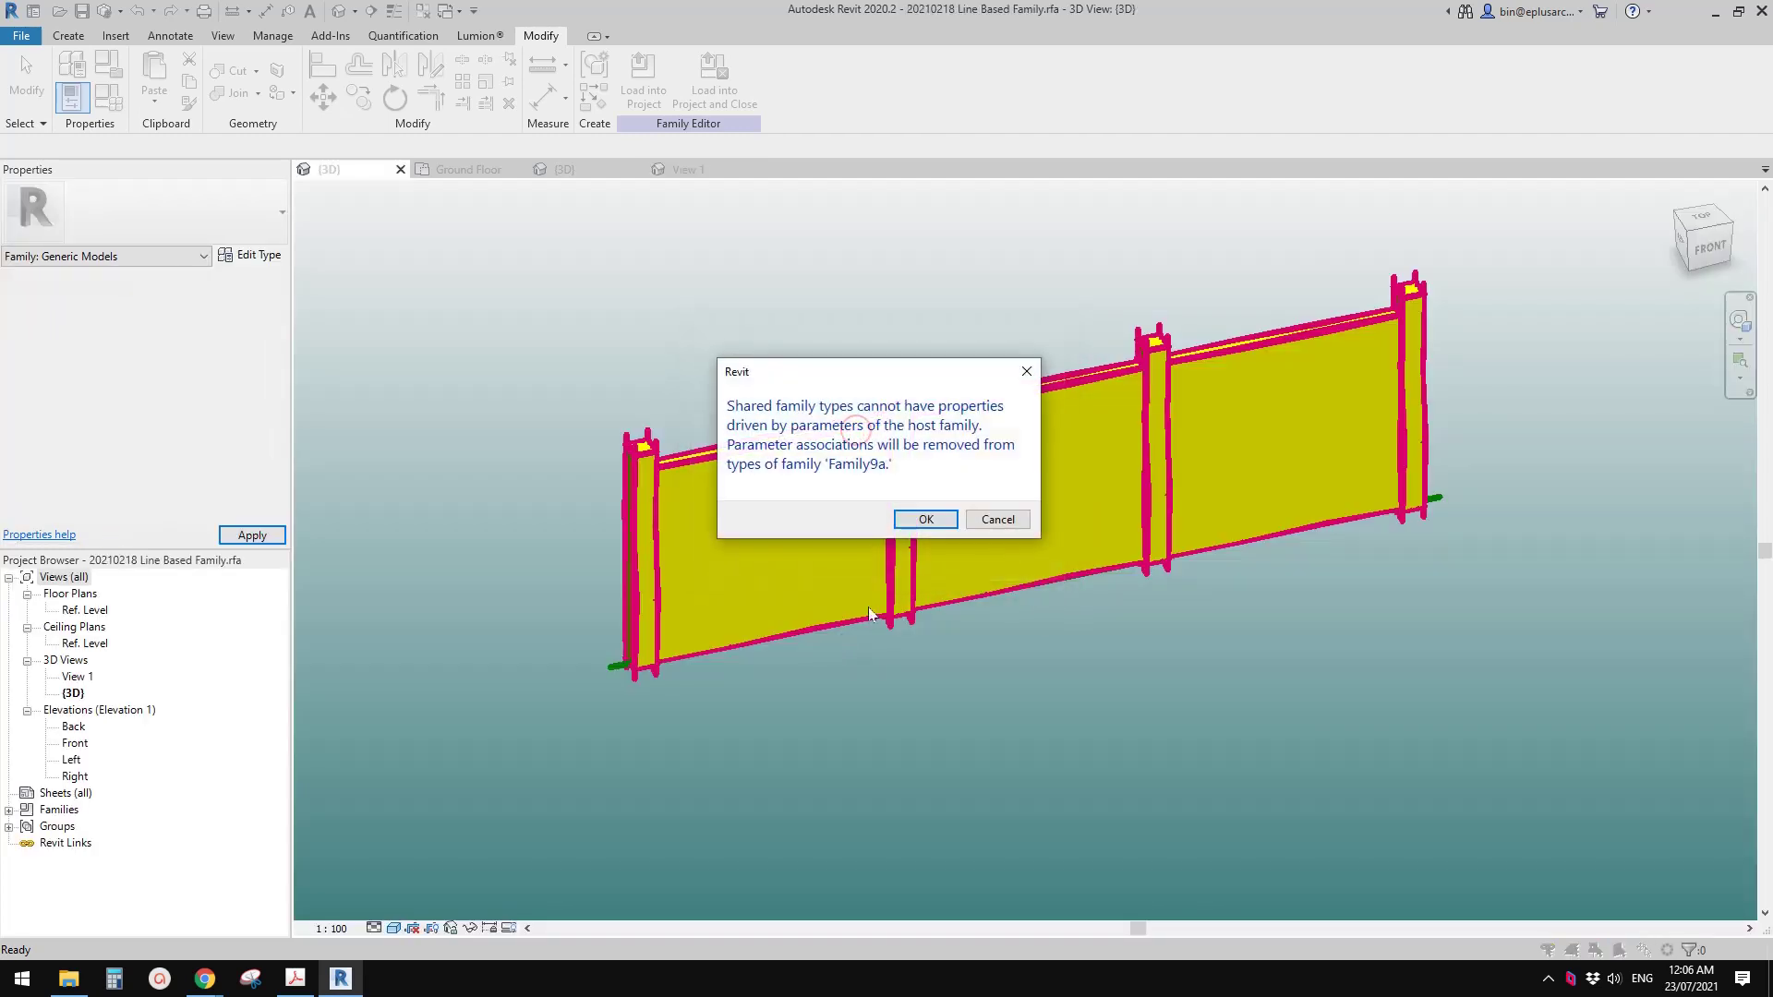
left_click_drag(848, 391, 652, 252)
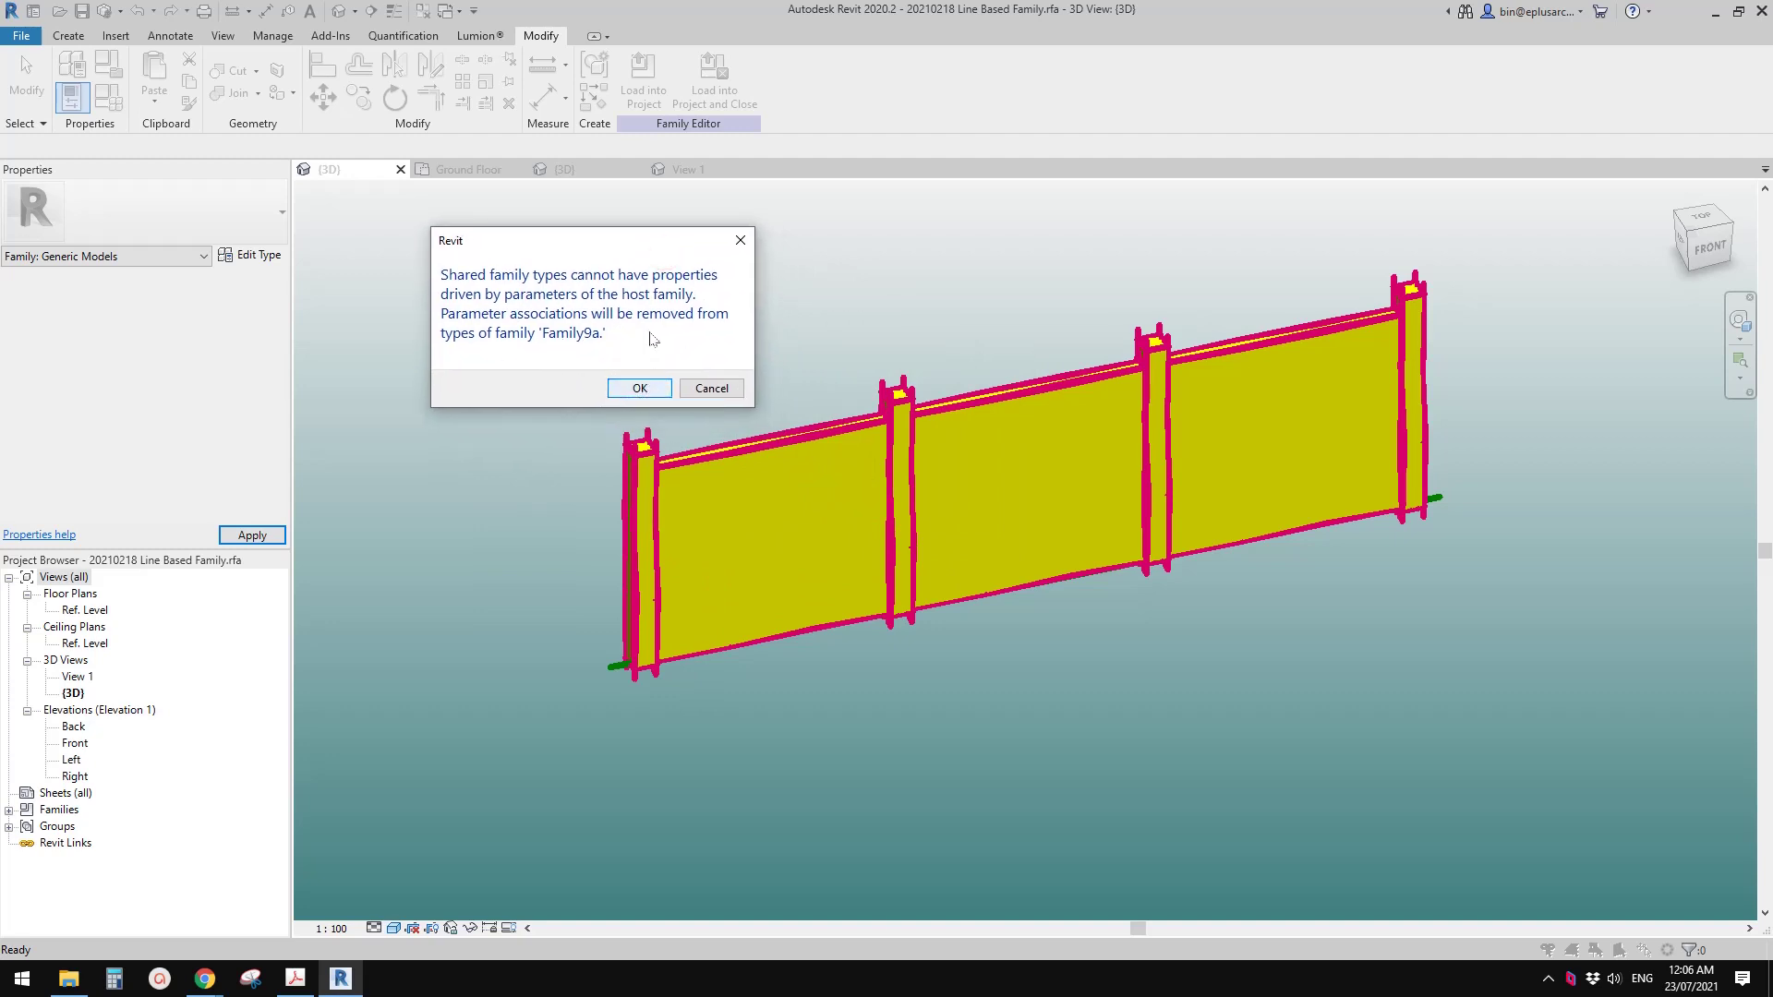
left_click(637, 388)
middle_click_drag(794, 465, 773, 423)
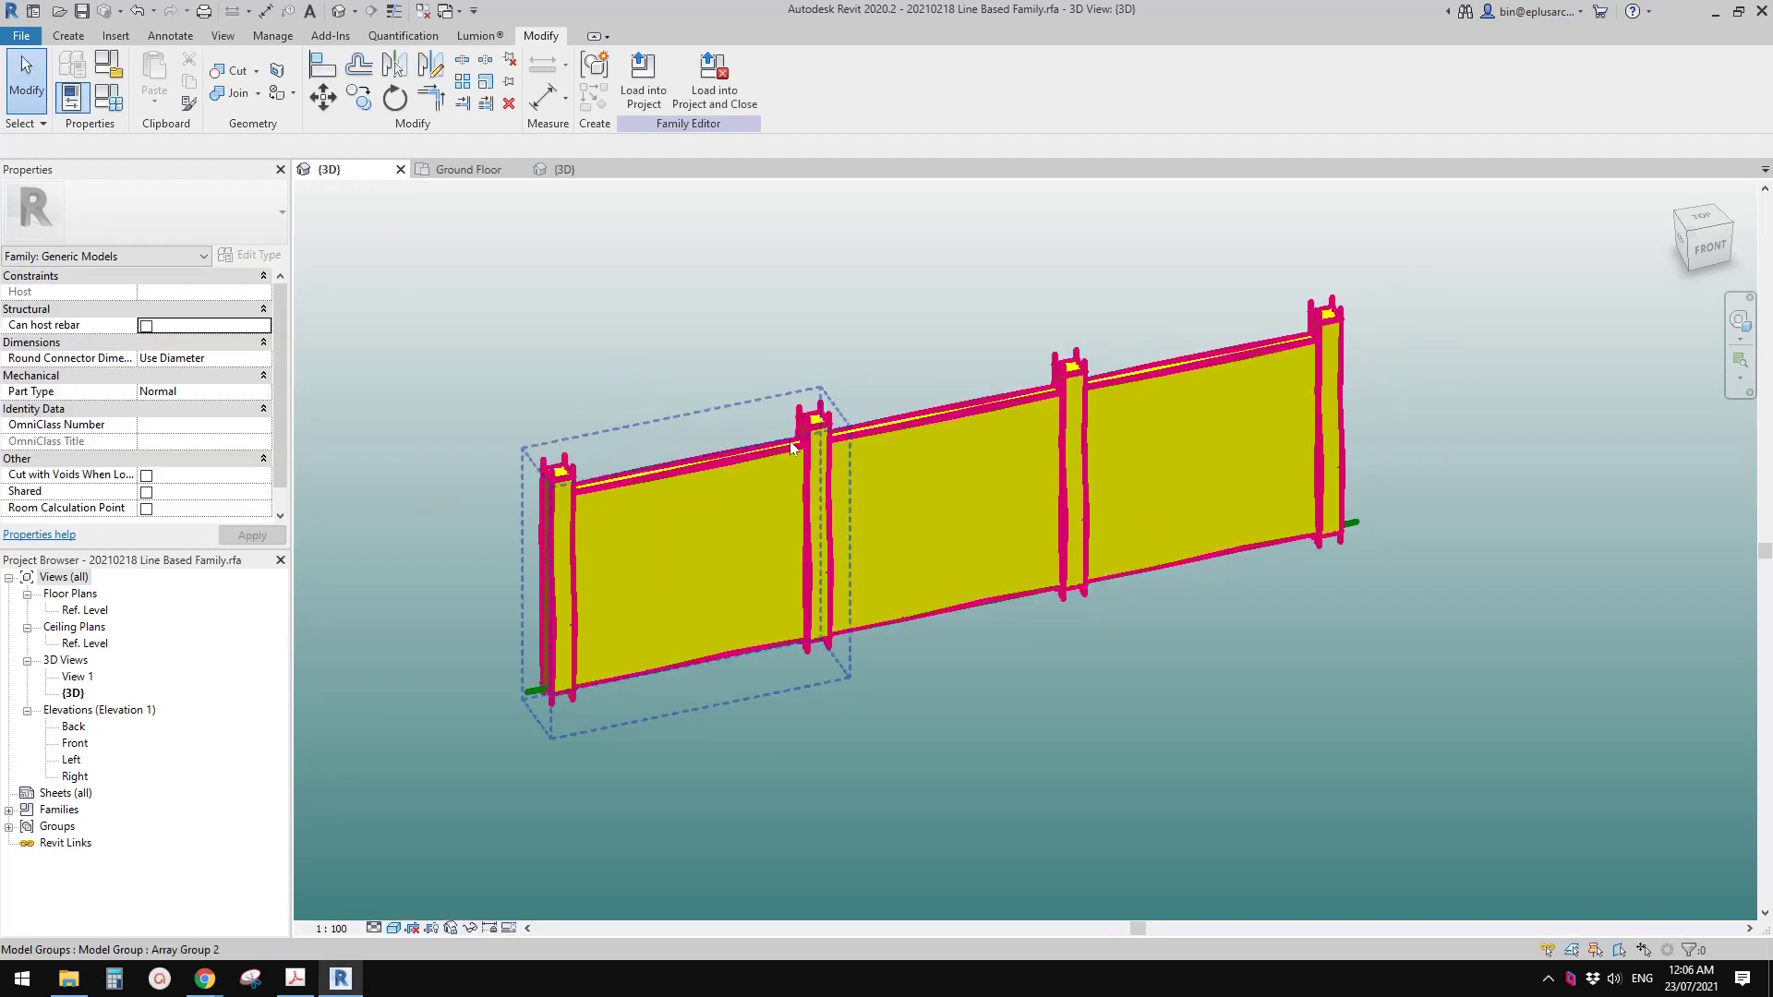
Step: Edit Array Group 2, select the panel, and associate its Panel Length with the fence's Panel Length
left_click(743, 443)
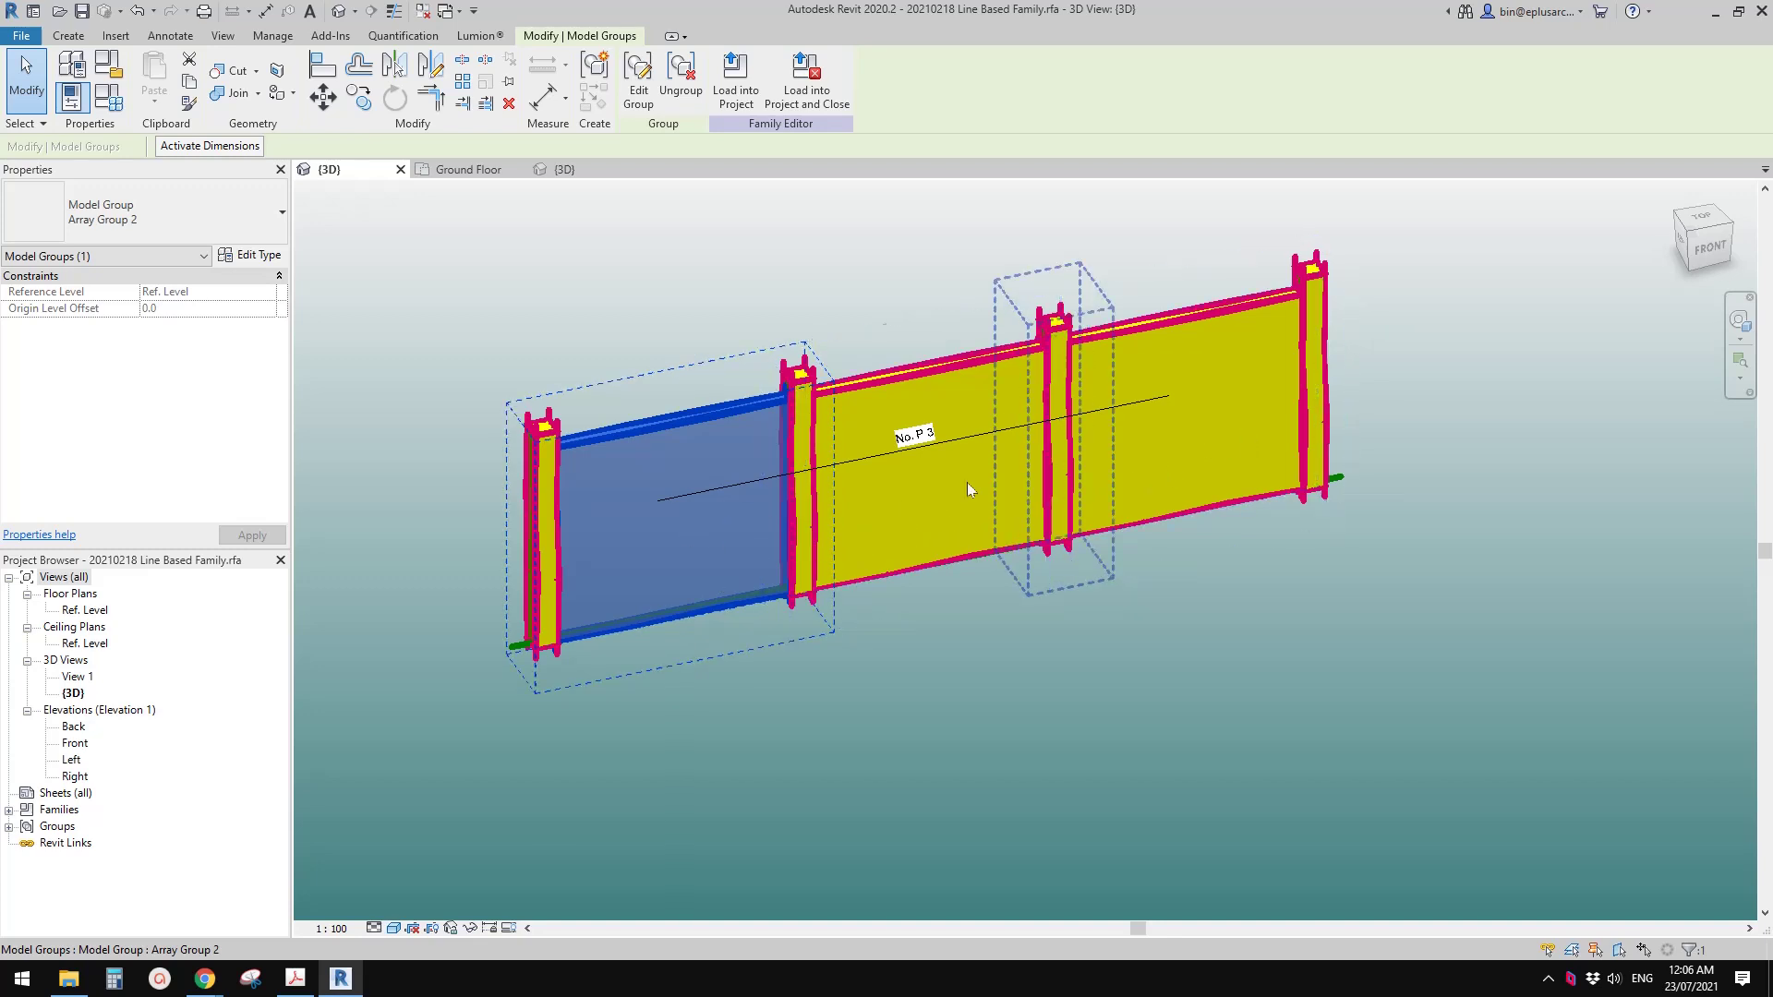
left_click(639, 97)
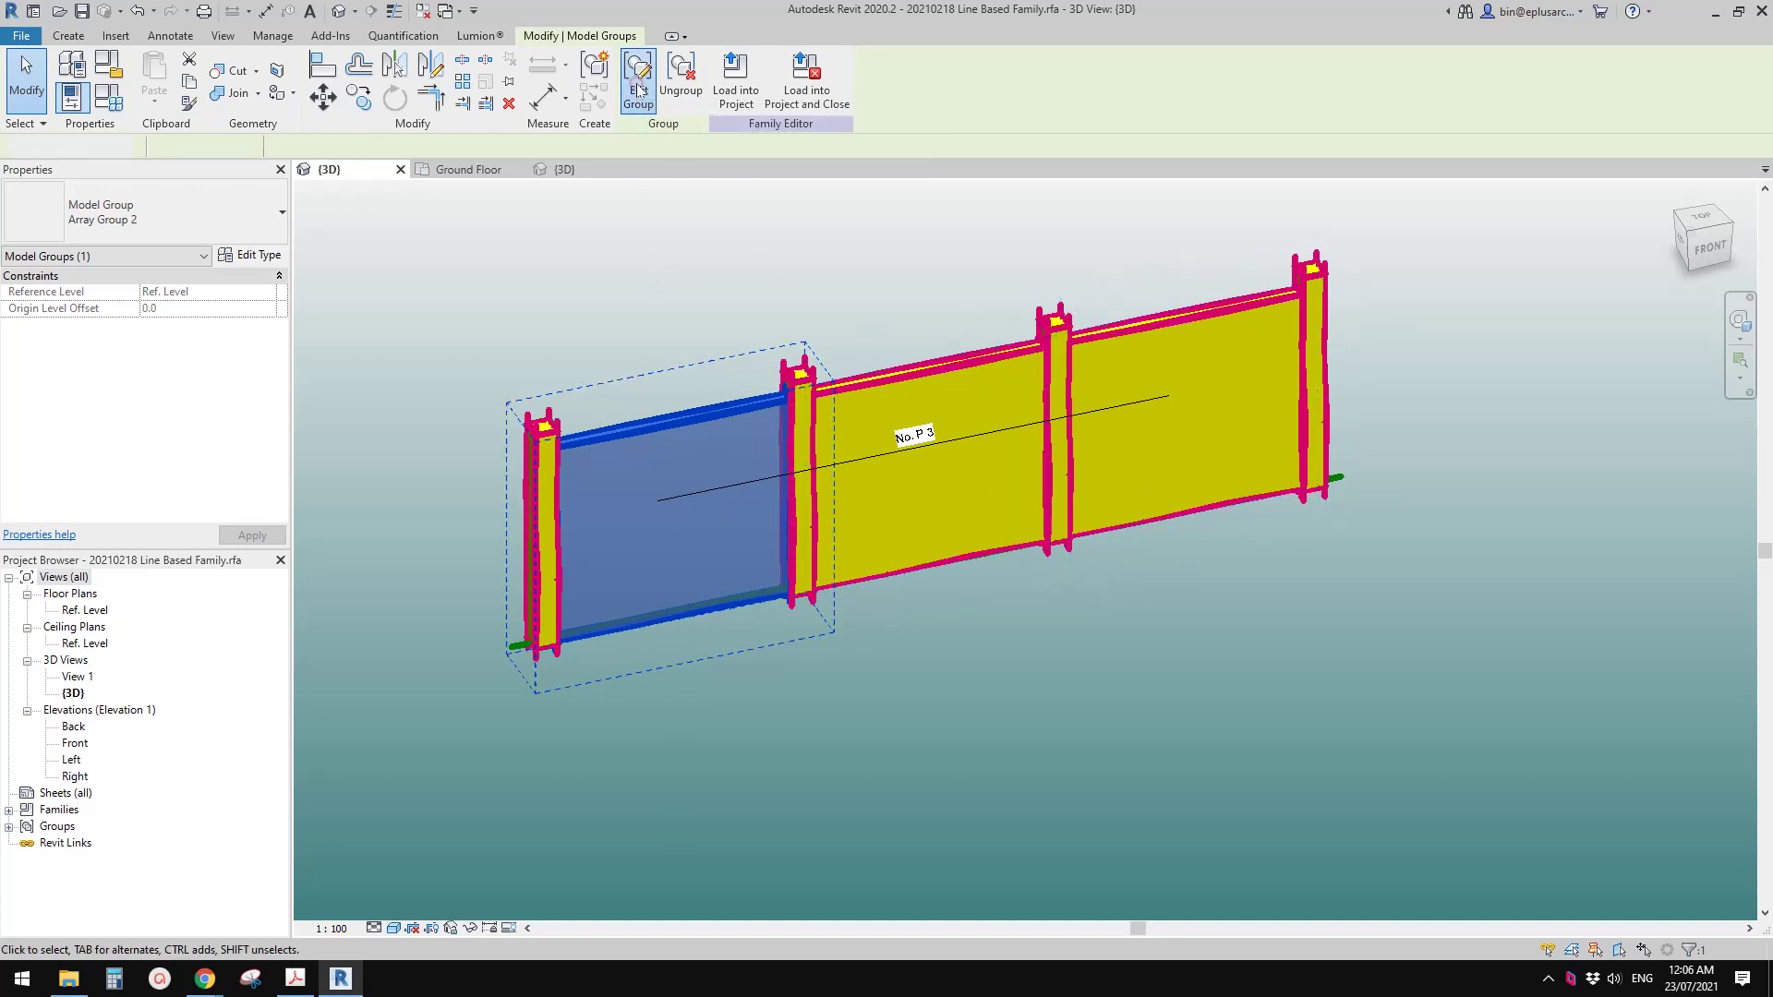
left_click(695, 451)
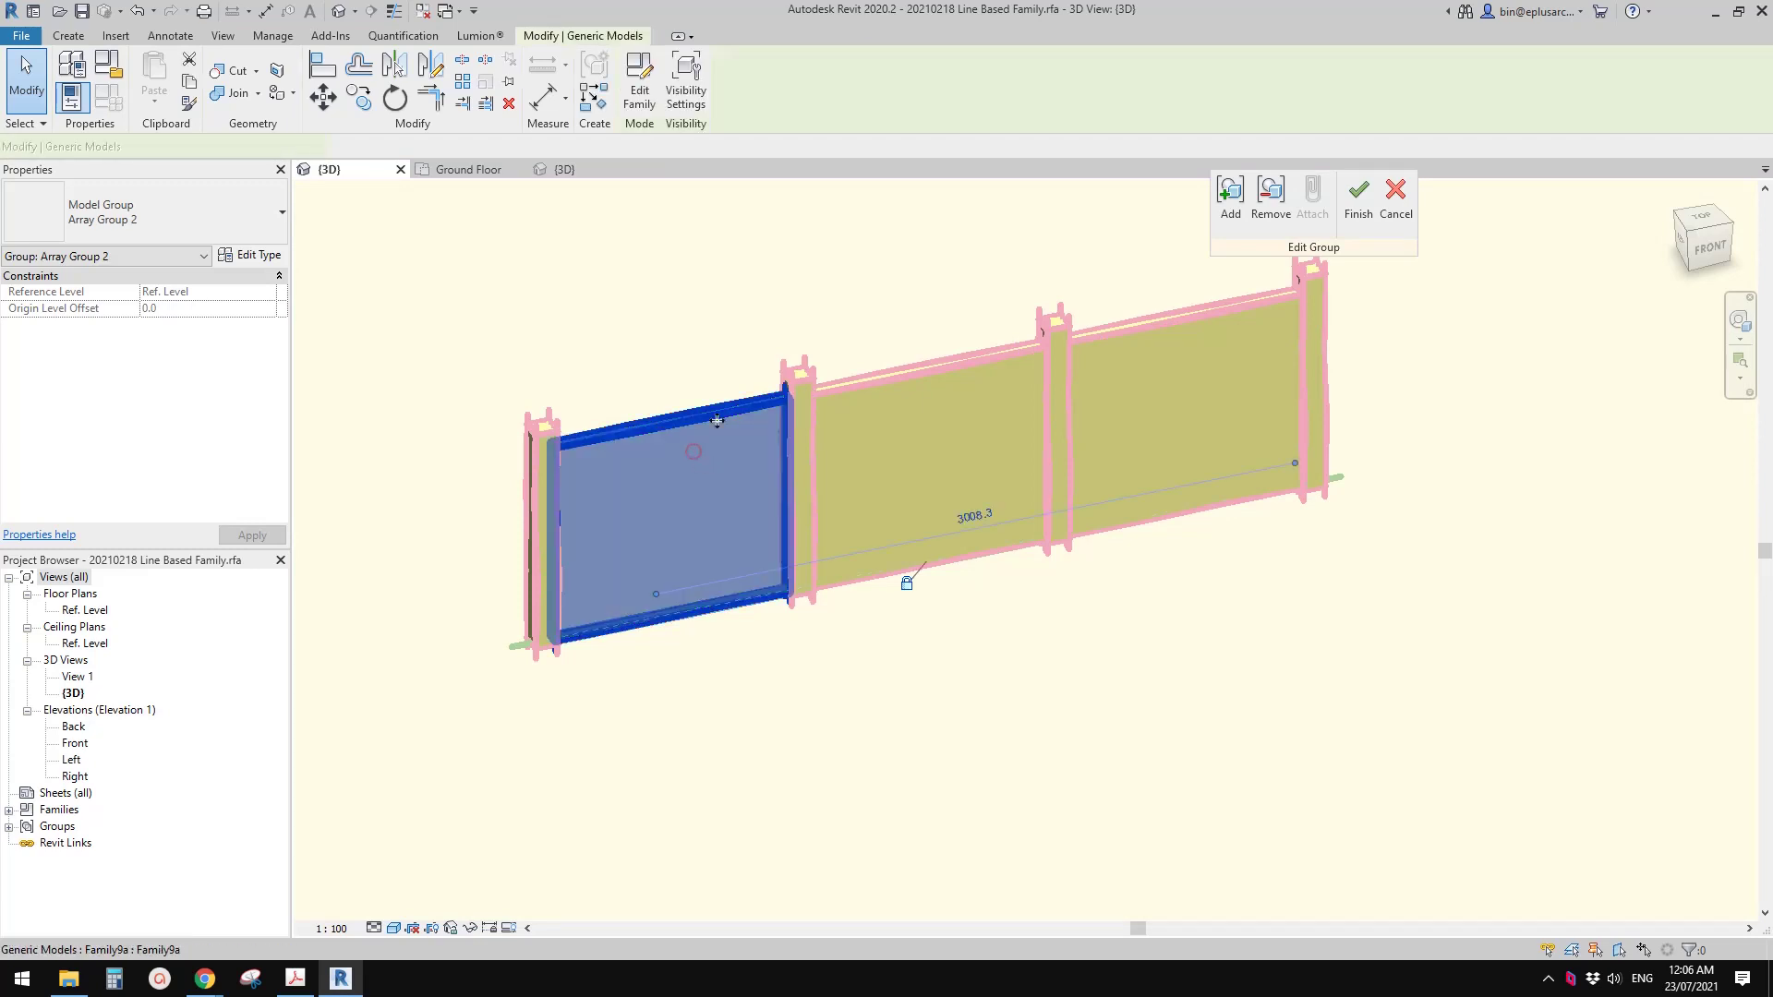
scroll(231, 420, "down", 1)
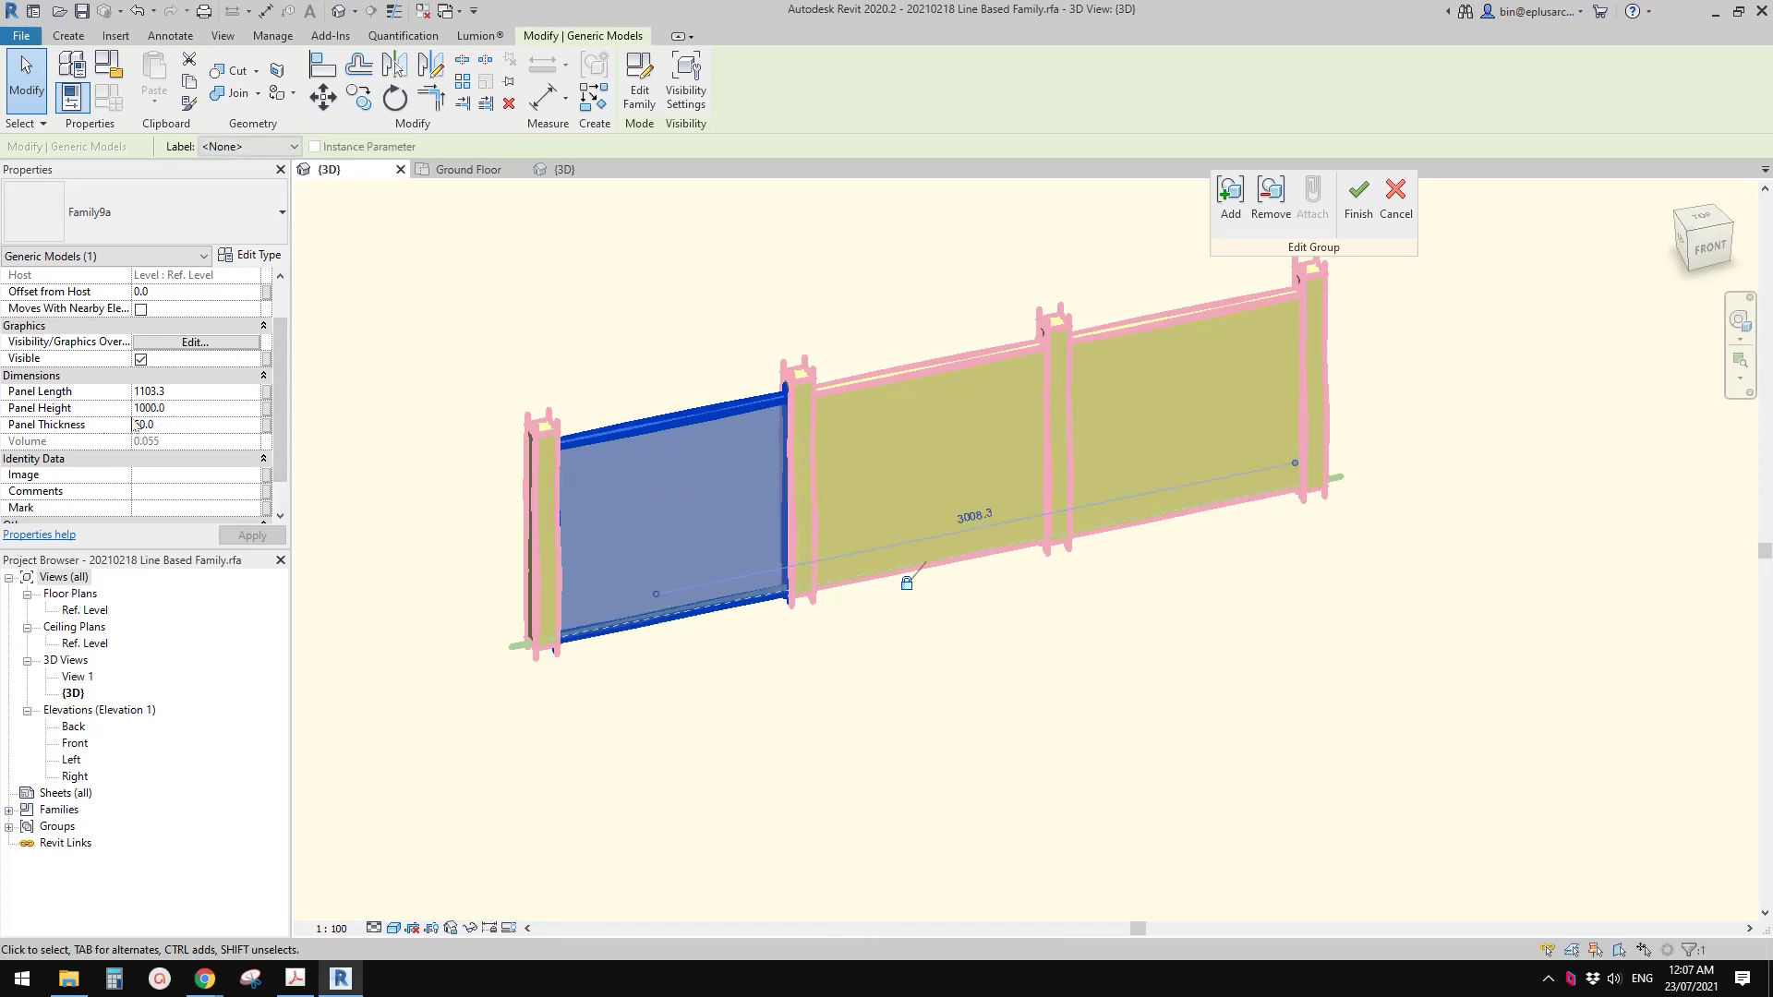
left_click(266, 392)
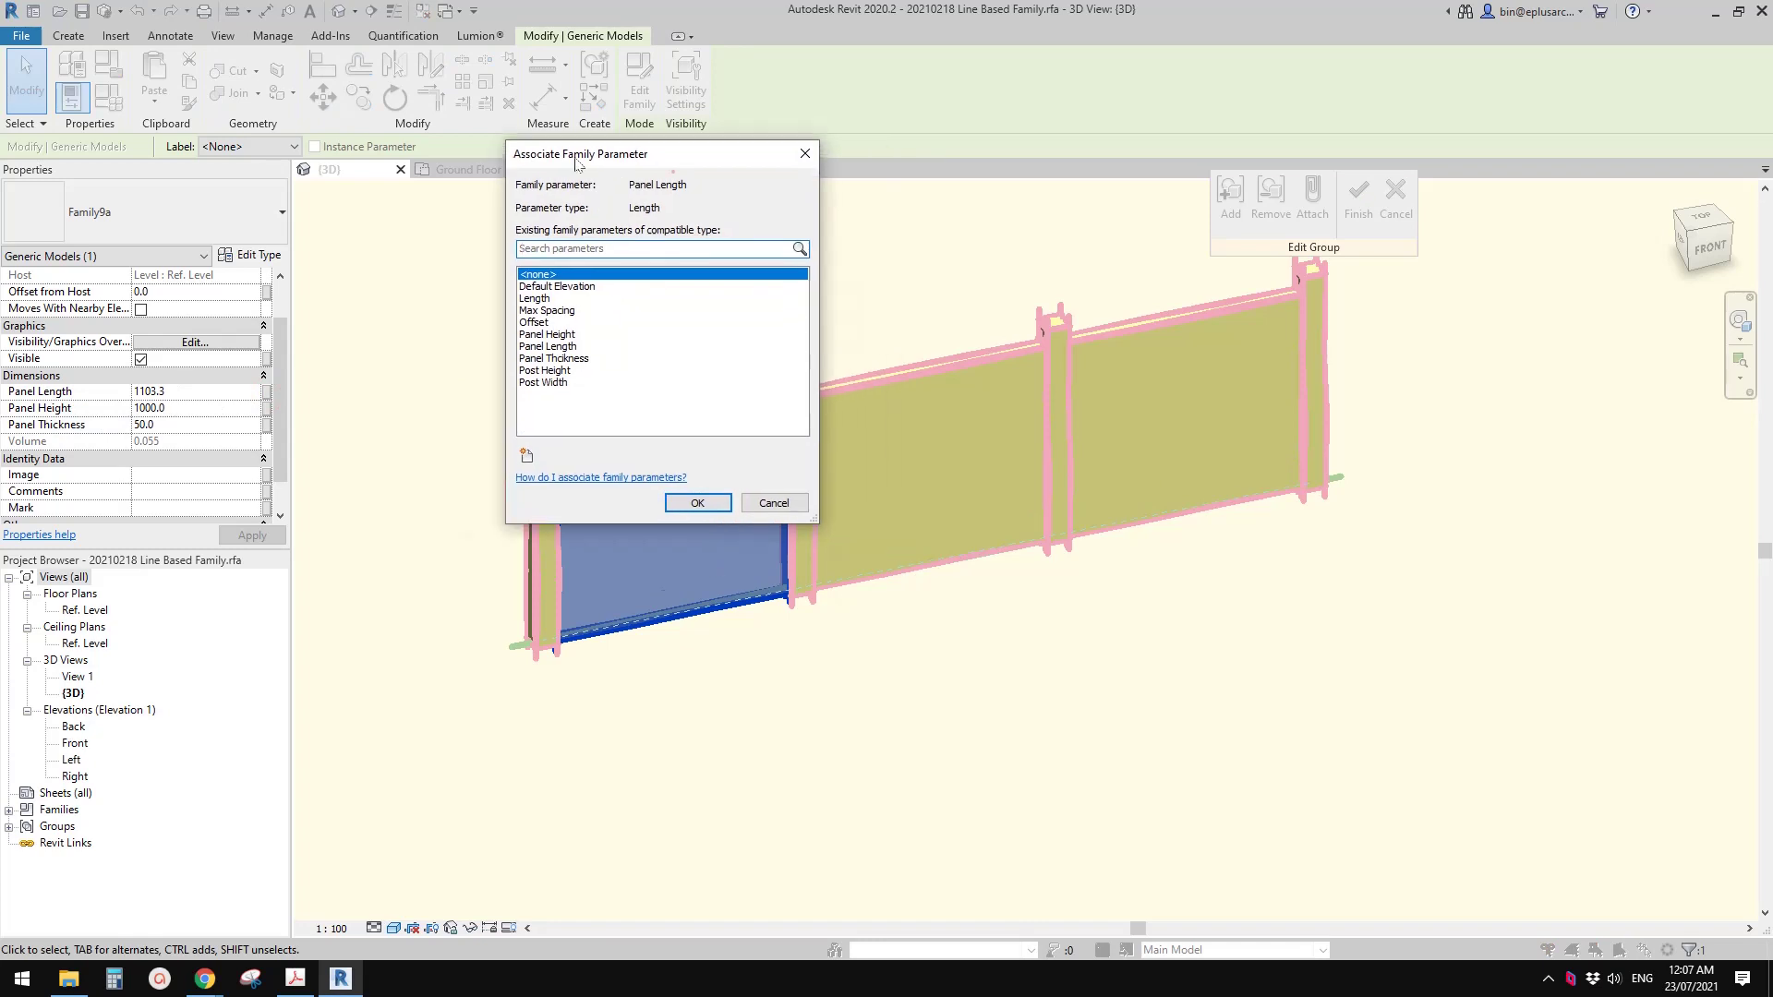
left_click_drag(576, 163, 491, 162)
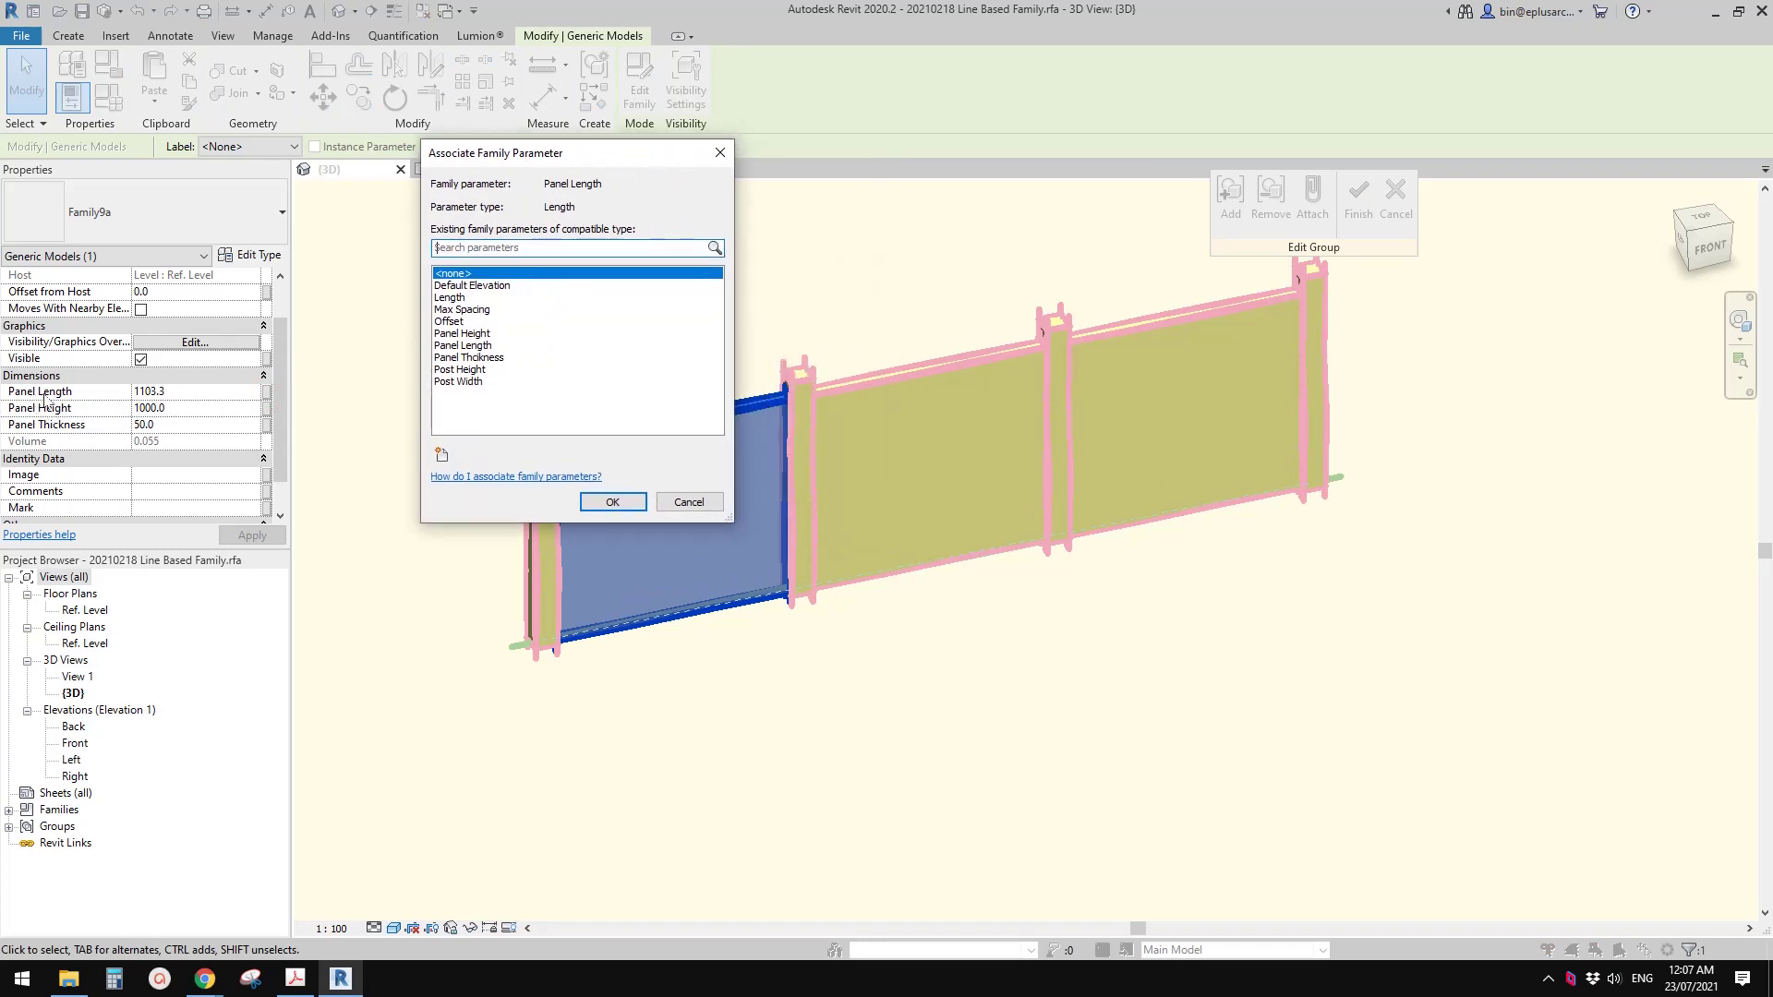
left_click(475, 347)
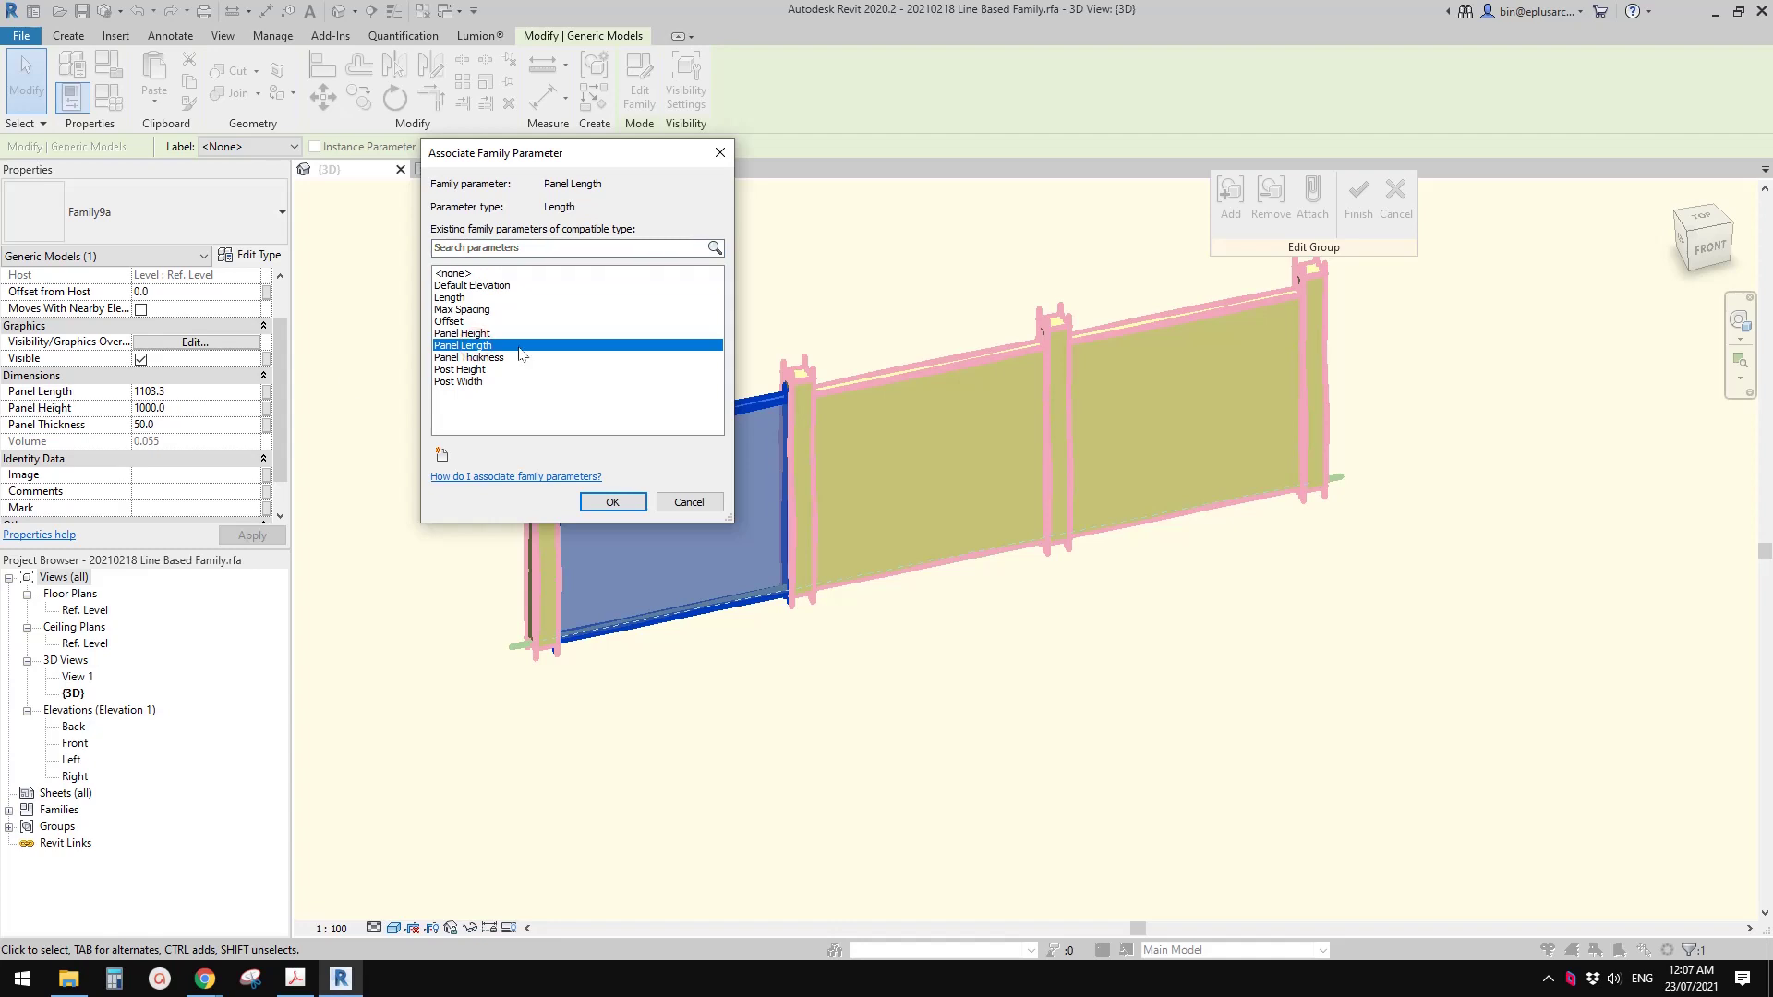
left_click(613, 500)
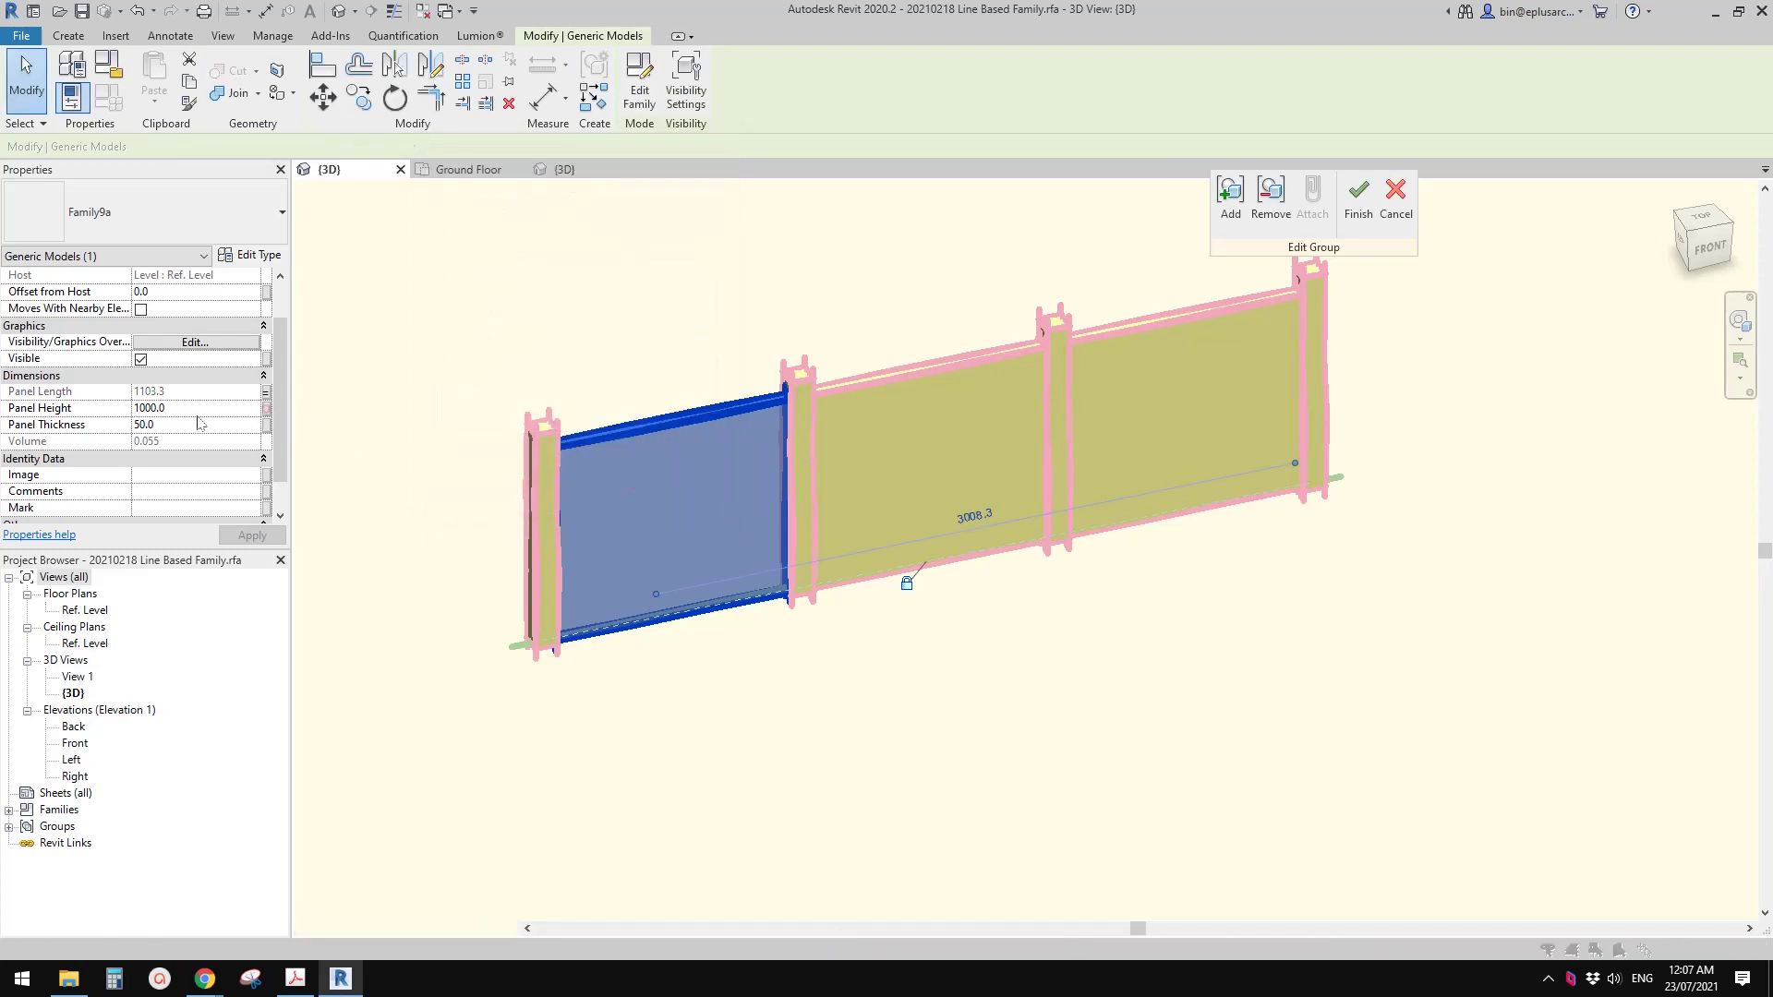
Step: Associate Panel Height and Panel Thickness with the matching fence parameters and finish the group
left_click(266, 409)
left_click(478, 334)
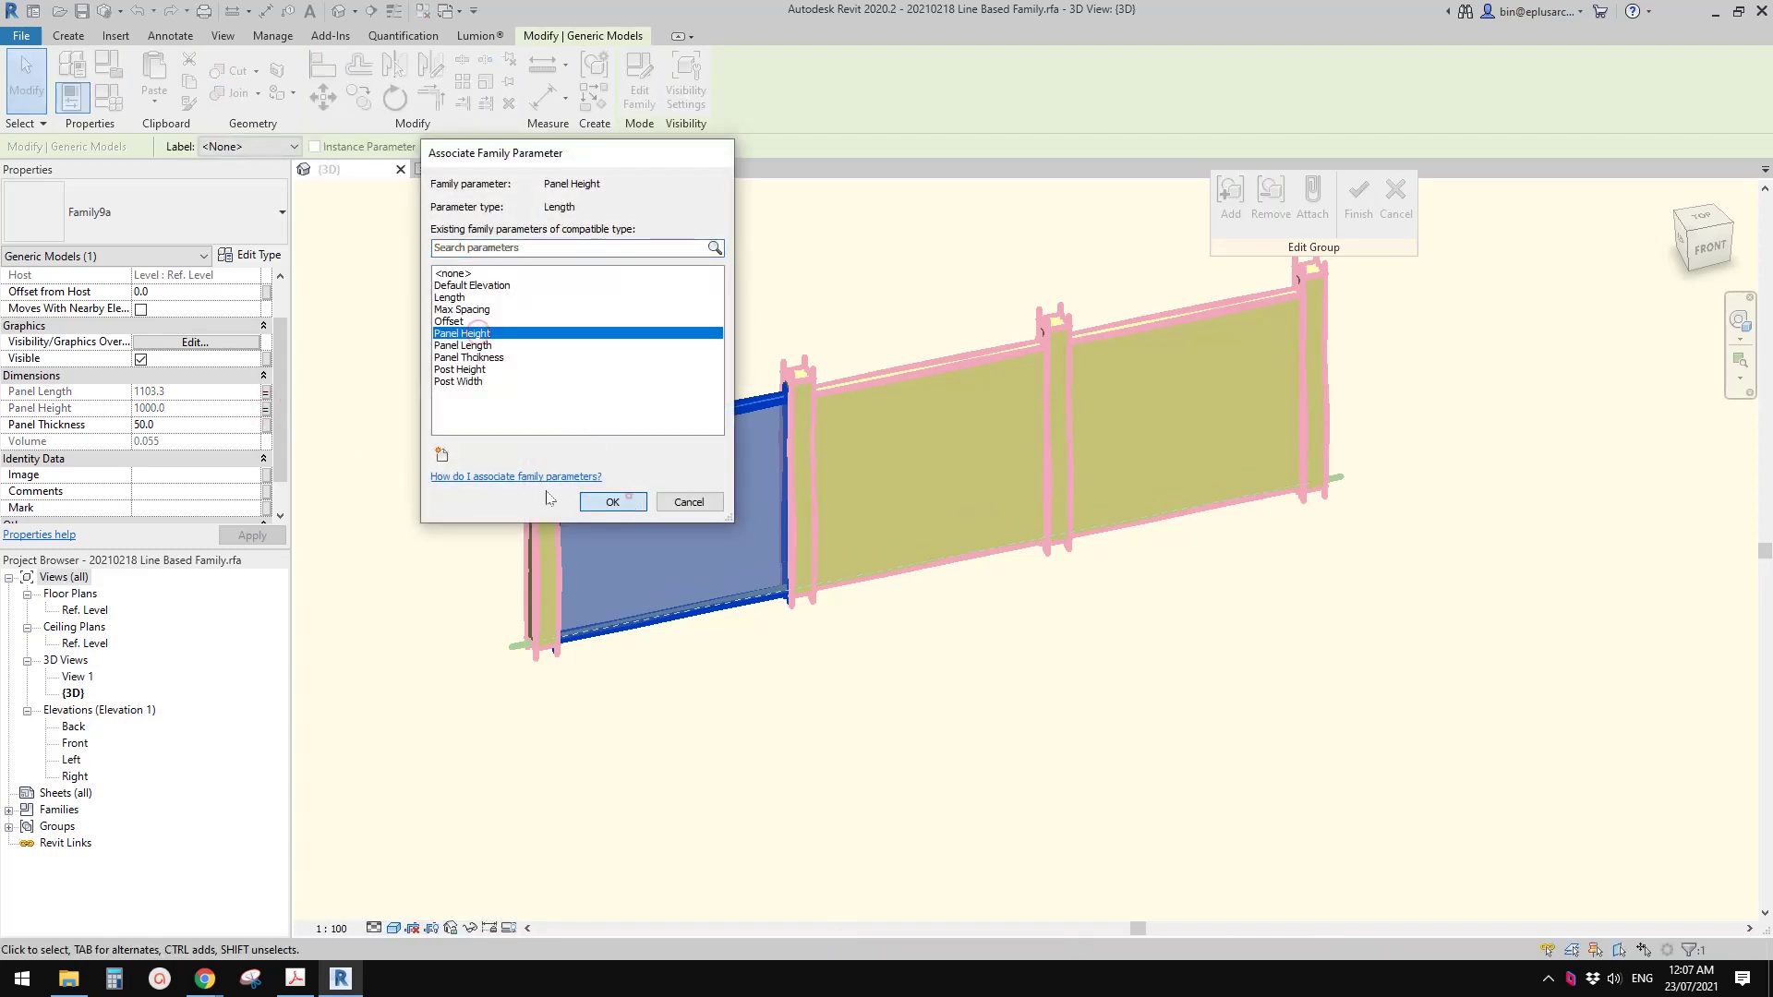
left_click(621, 500)
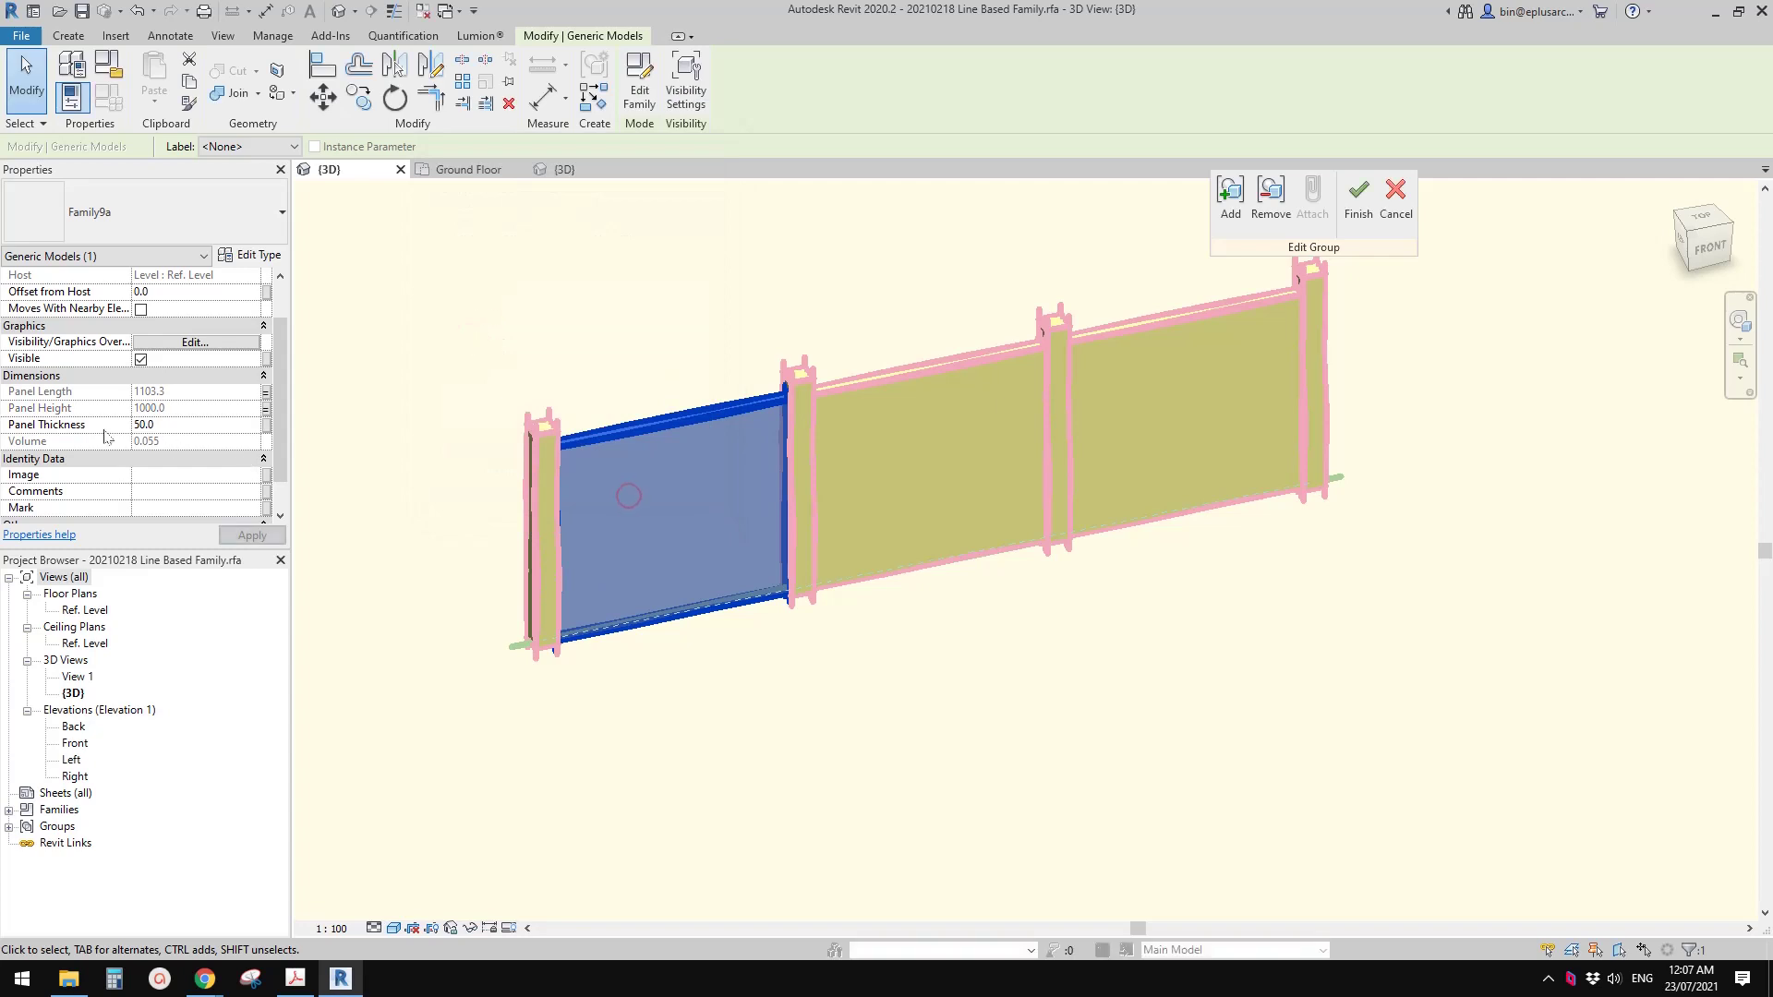
left_click(267, 427)
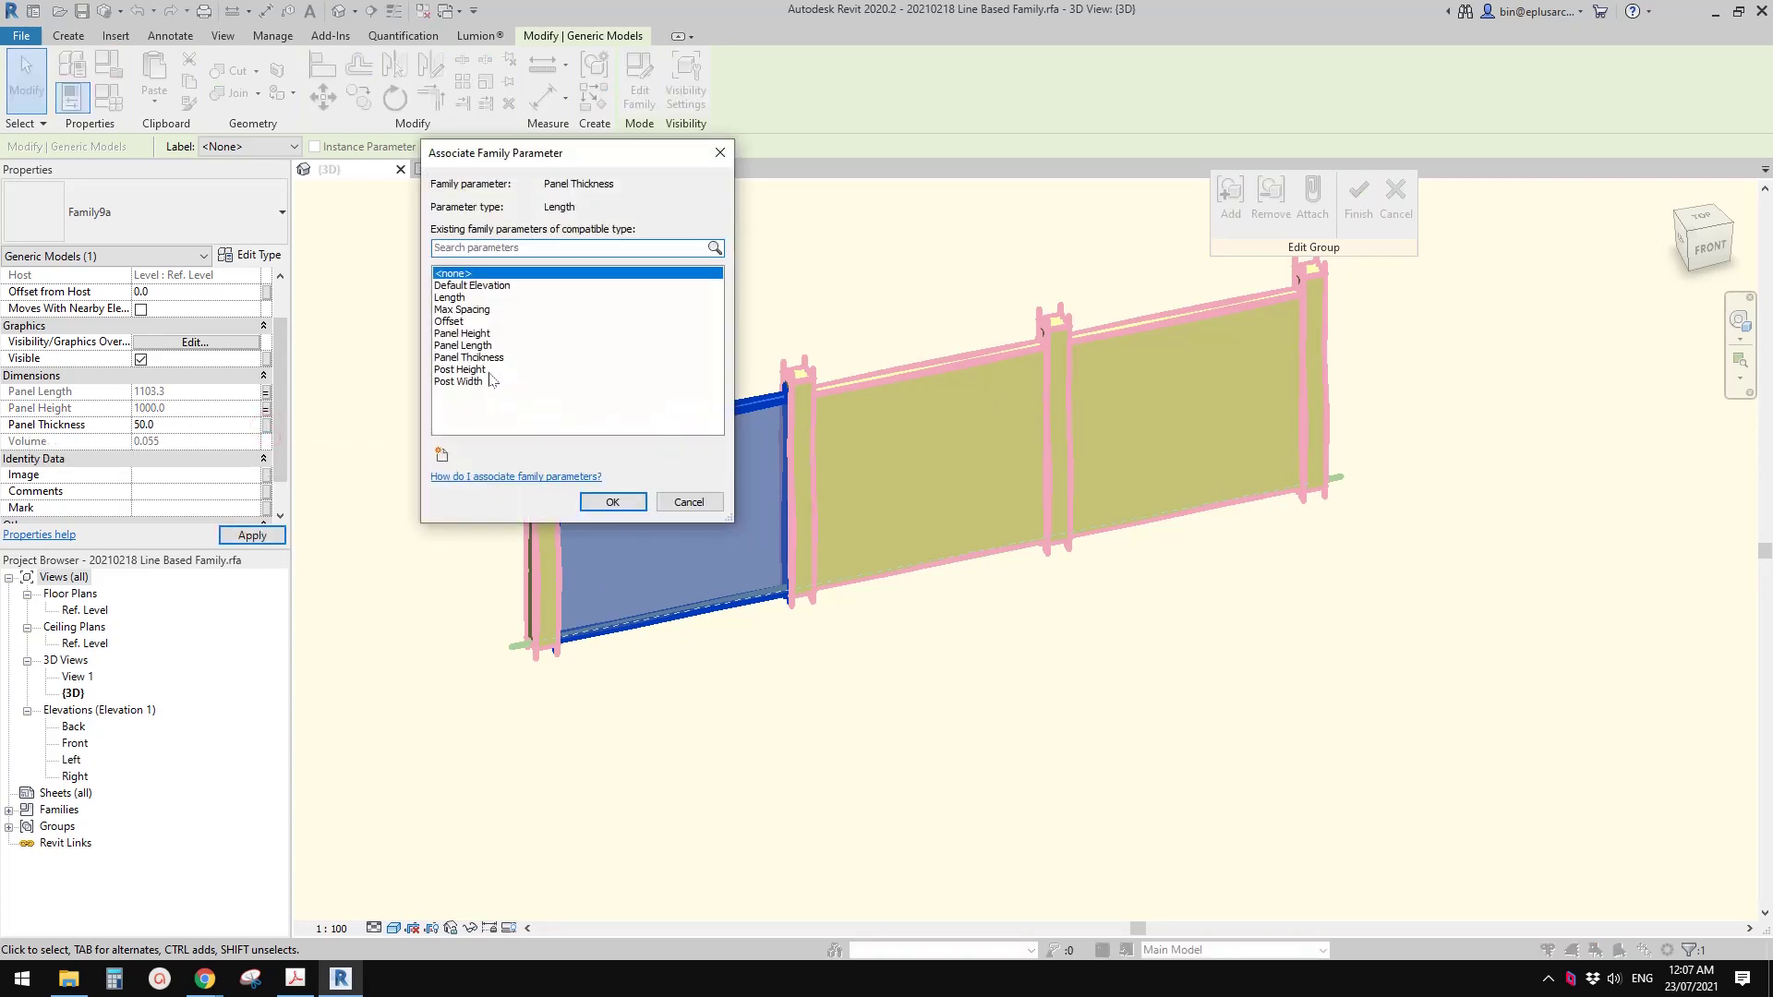
left_click(476, 357)
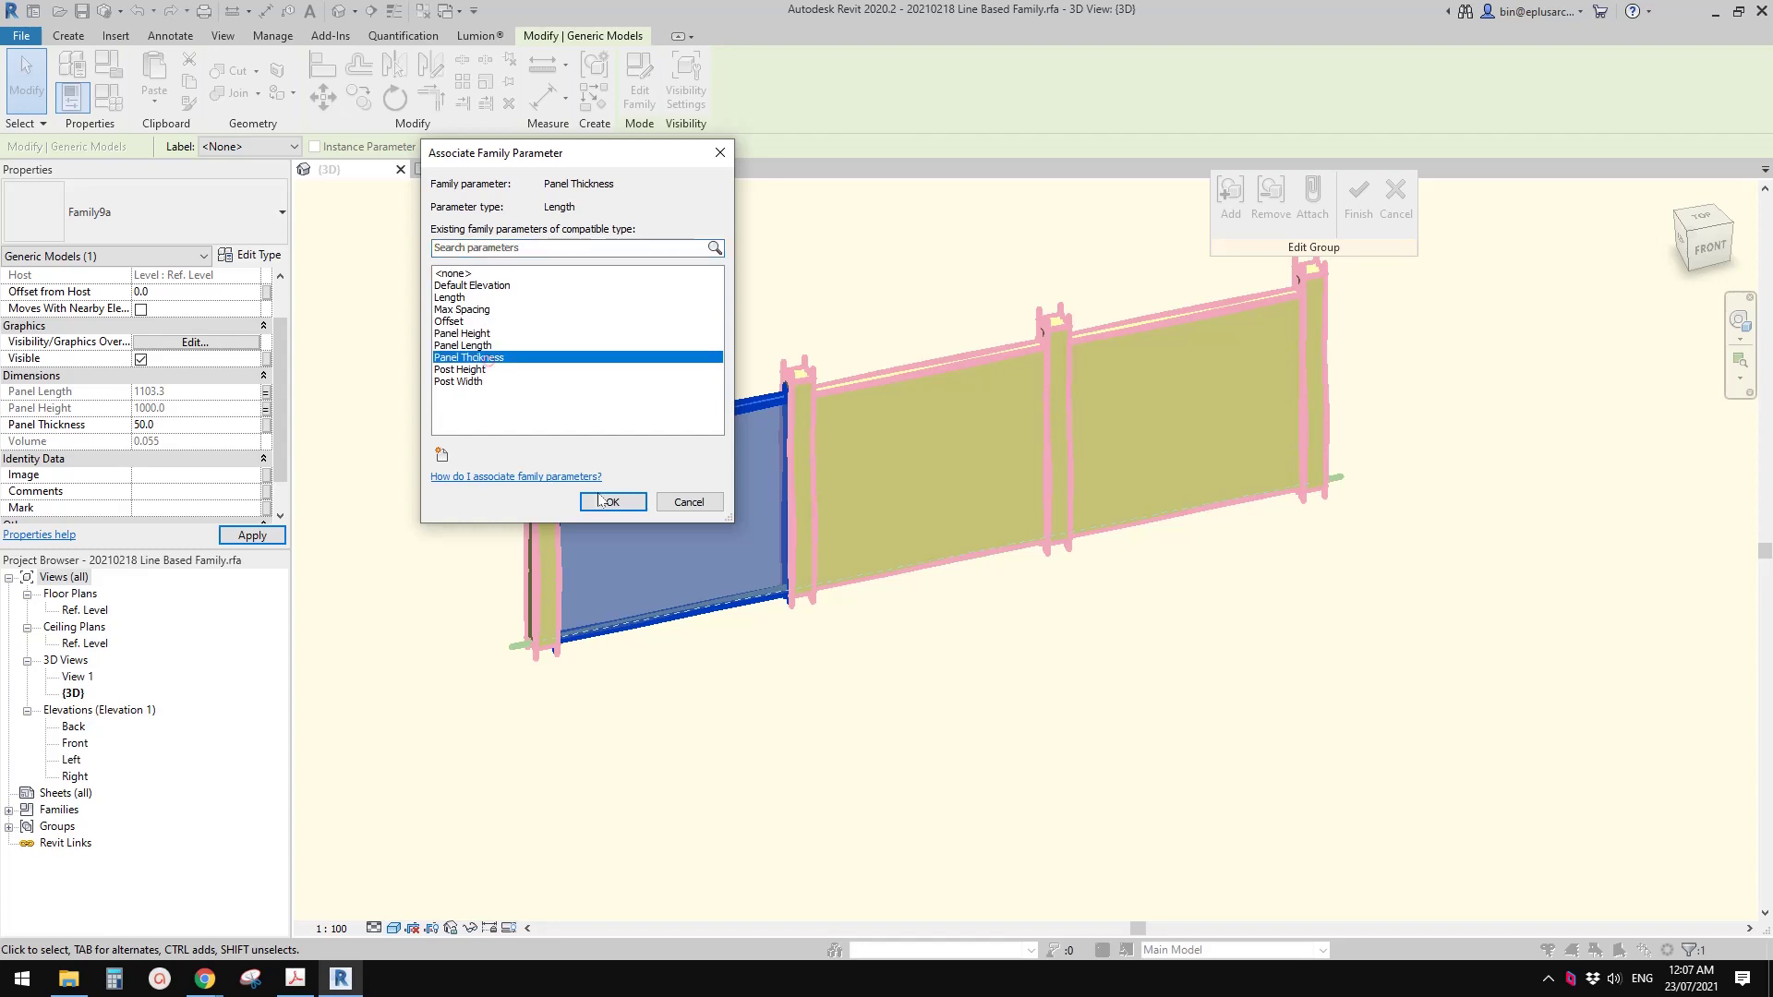
left_click(612, 501)
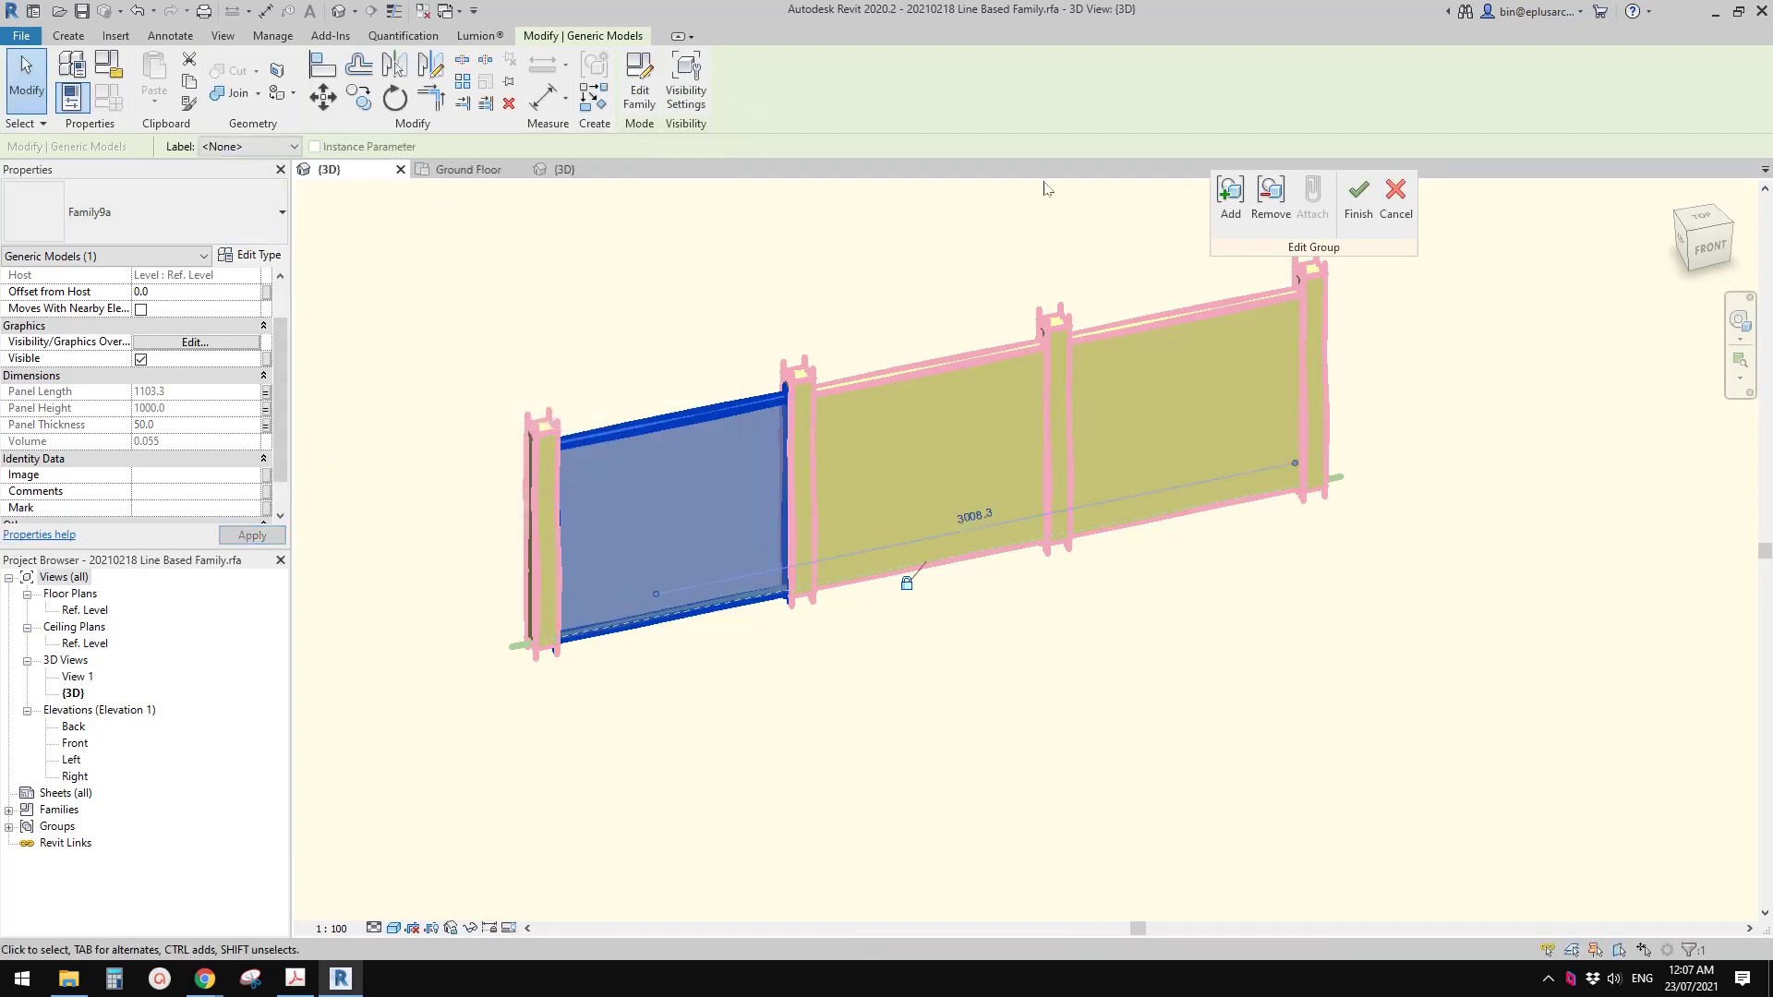
left_click(1357, 193)
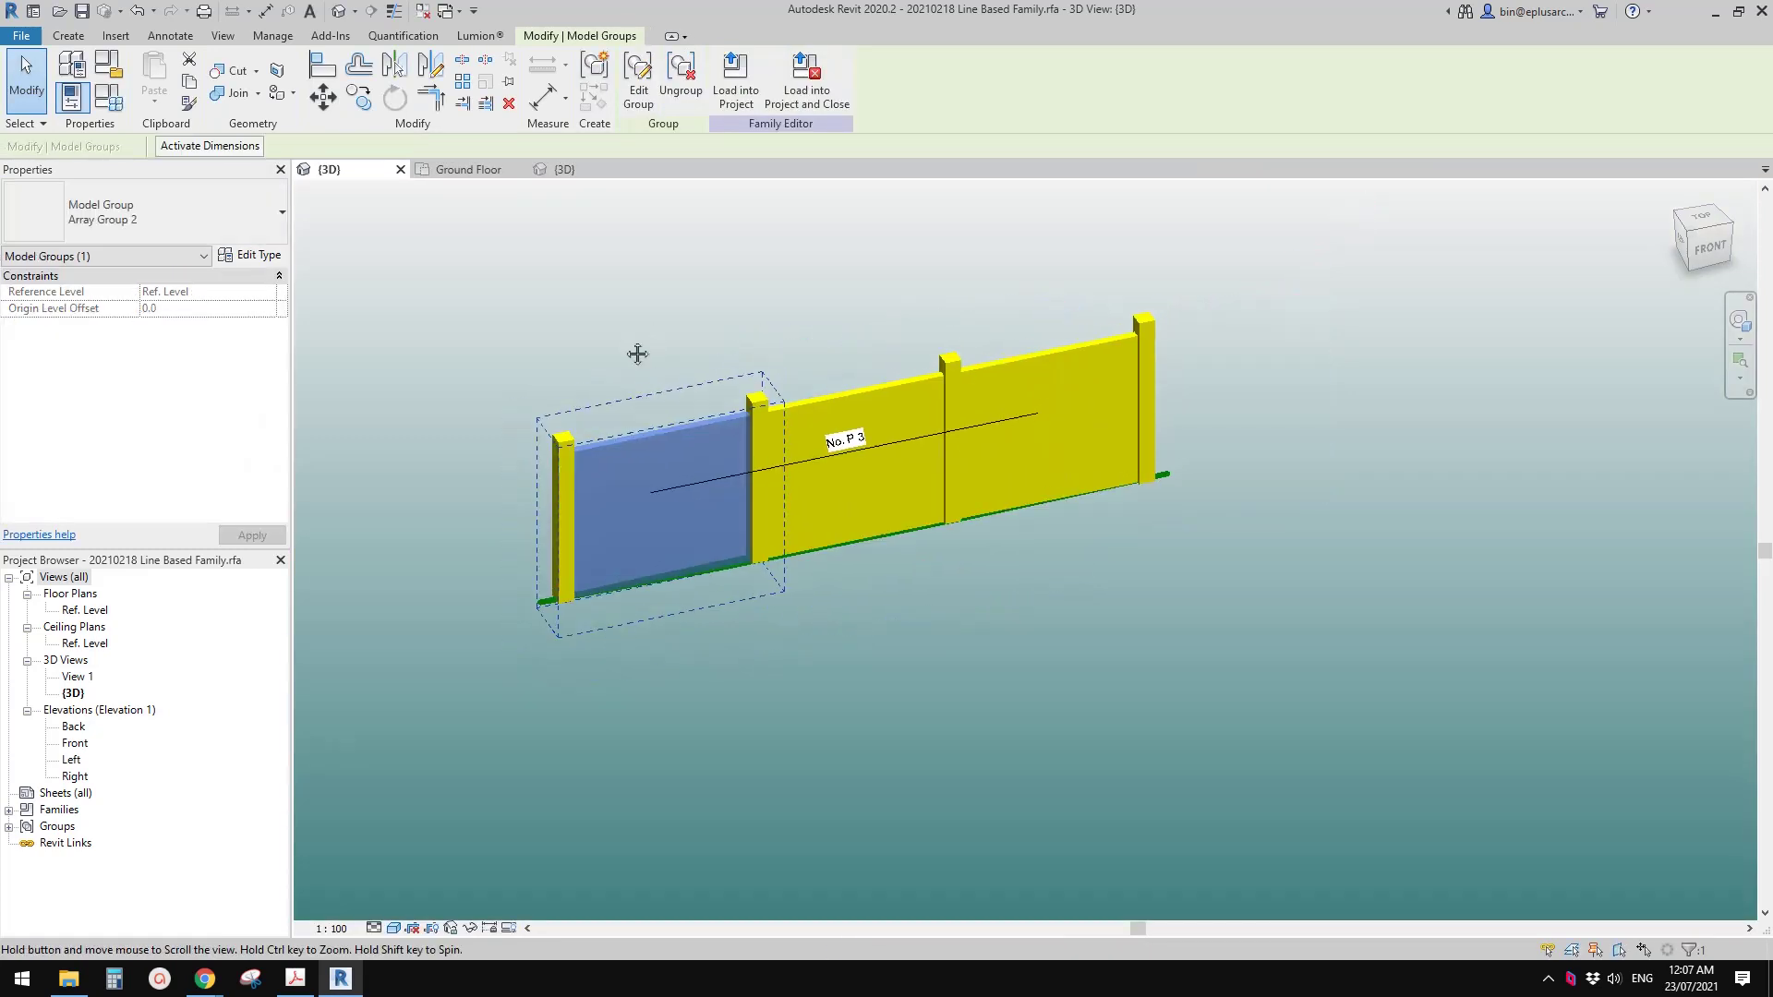
Step: Tab-select the left post inside the array group and open Family9 in the family editor
left_click(760, 271)
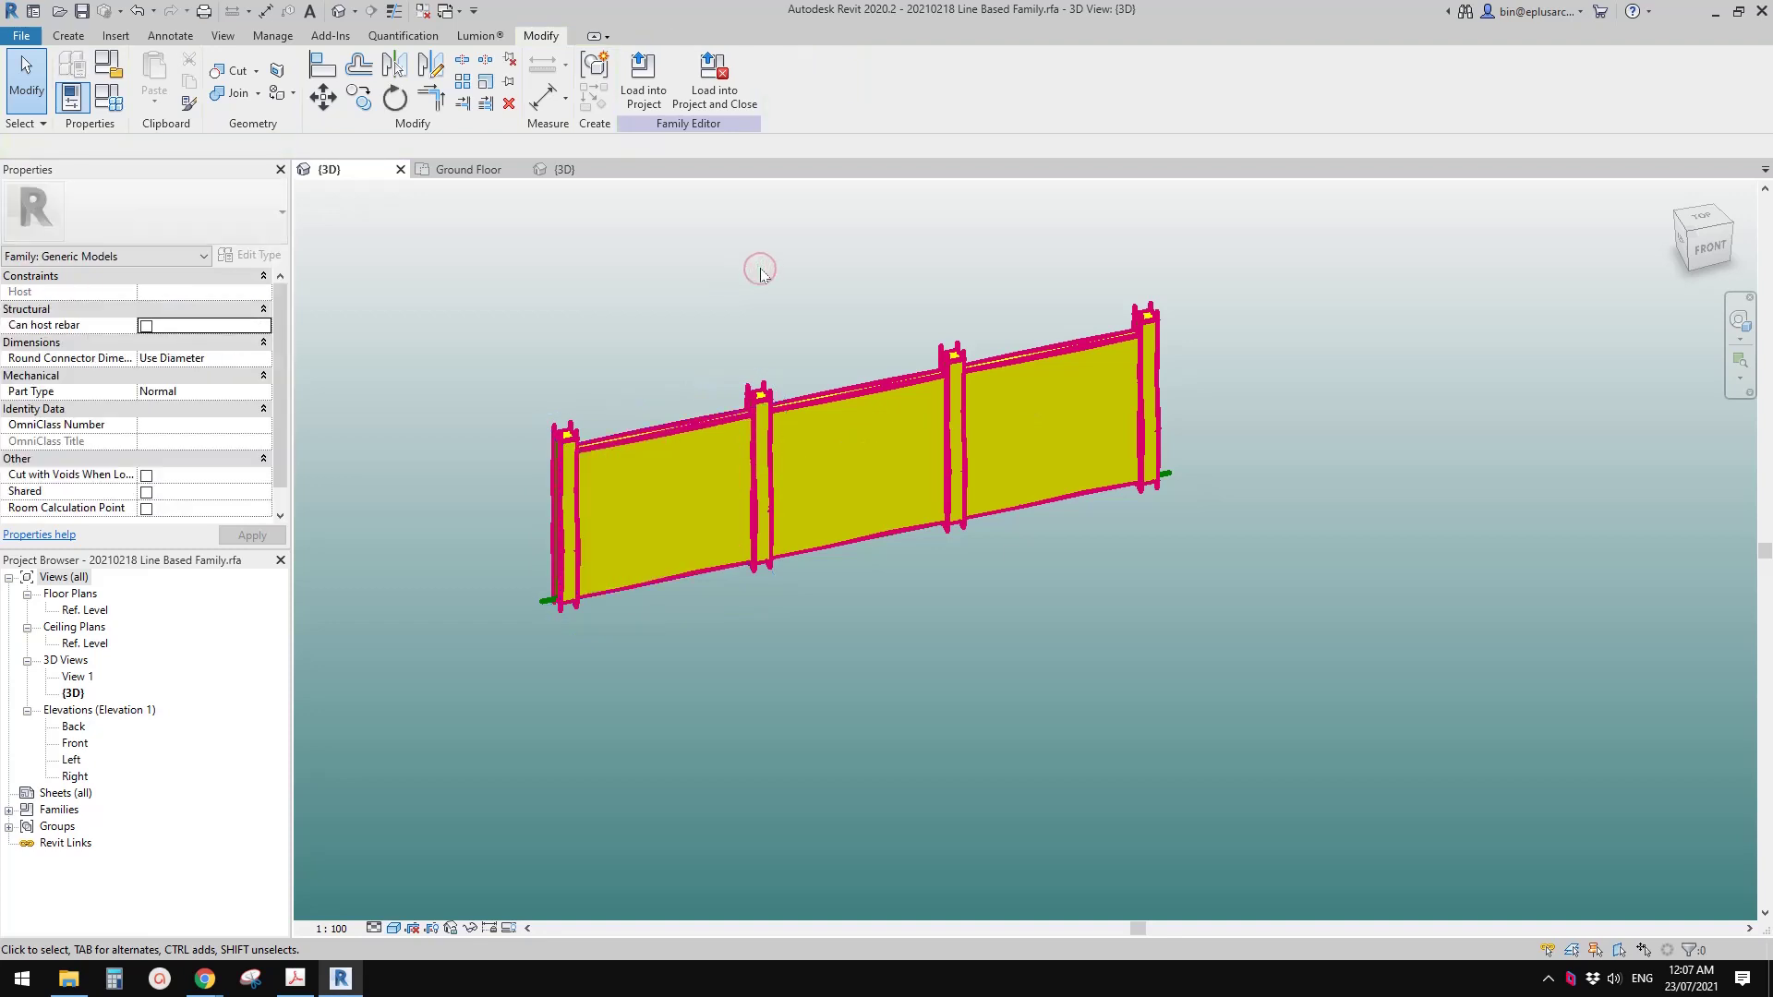
scroll(610, 397, "up", 2)
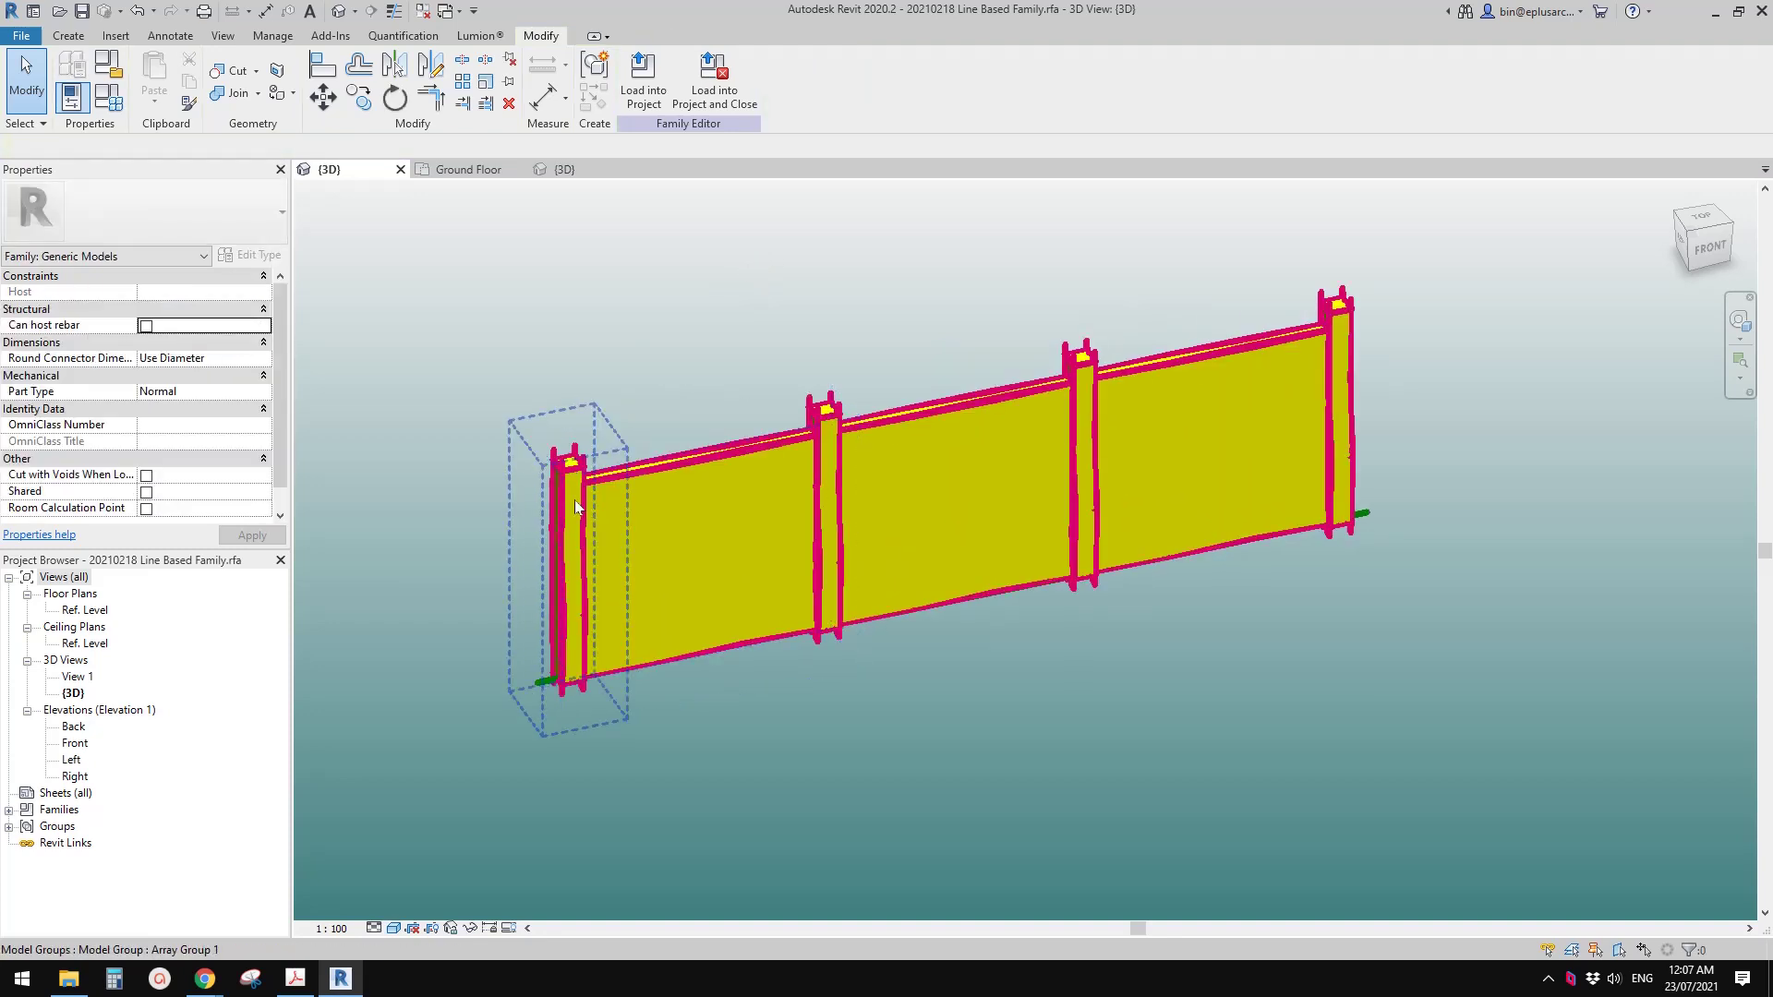
key("Tab")
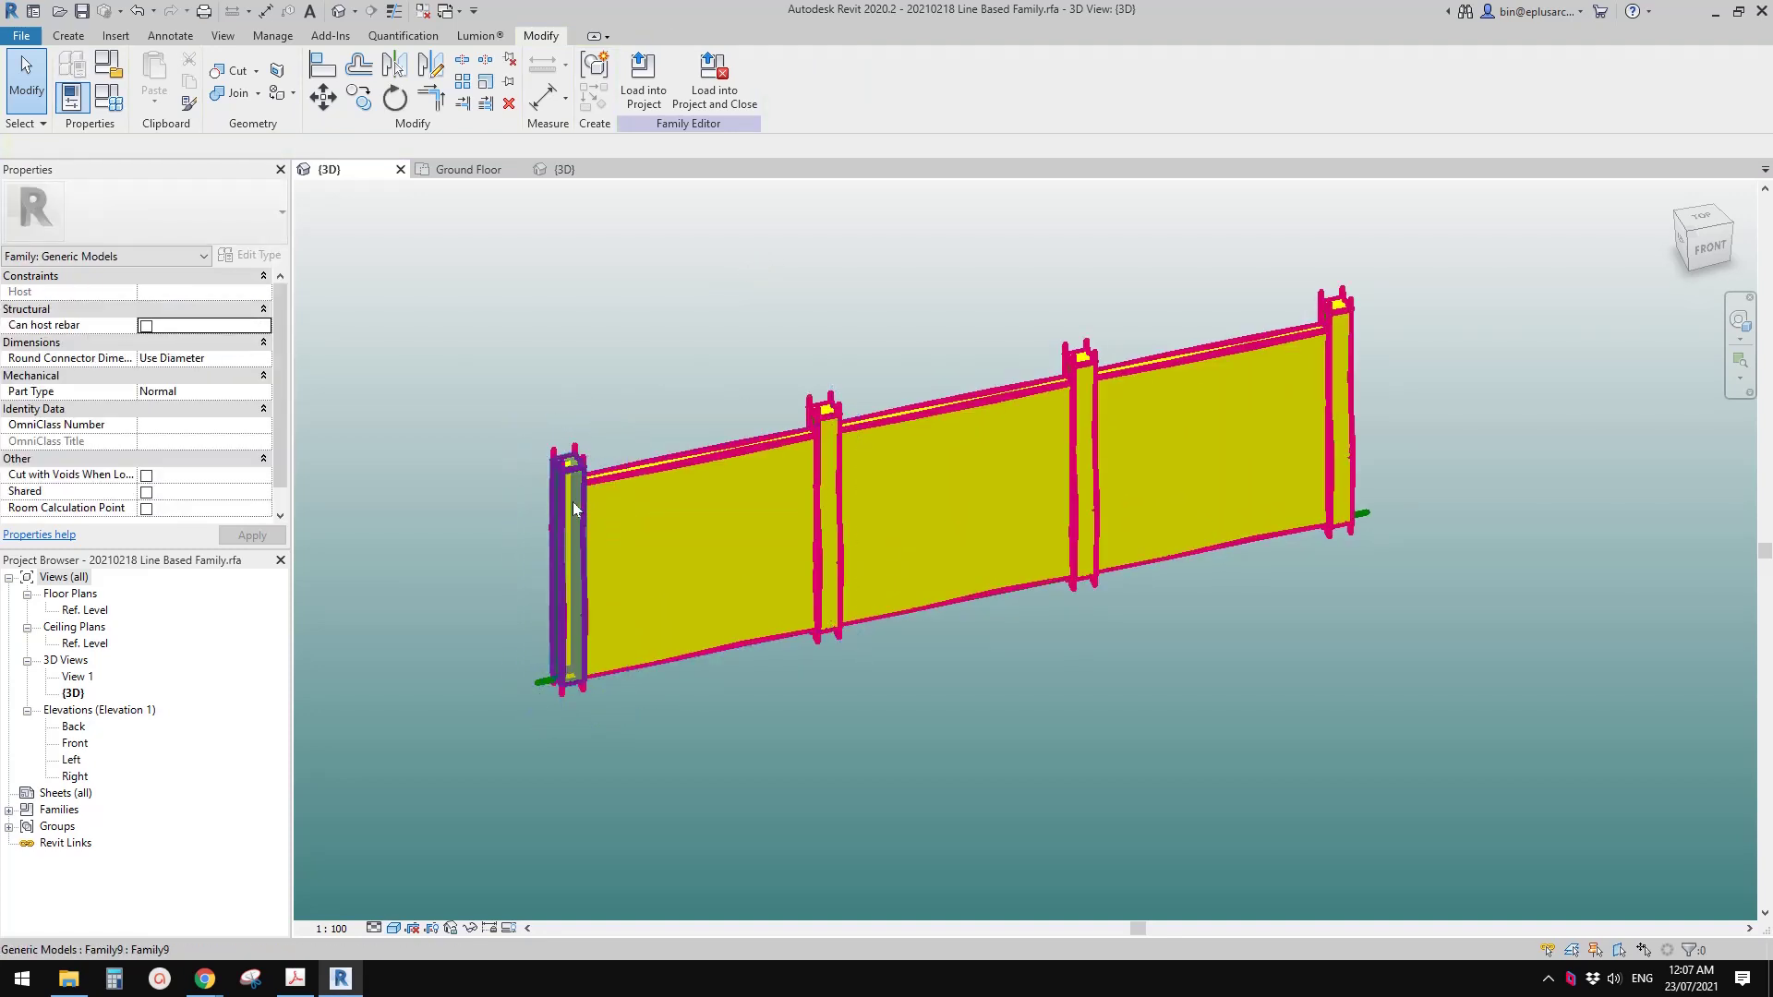
left_click(572, 504)
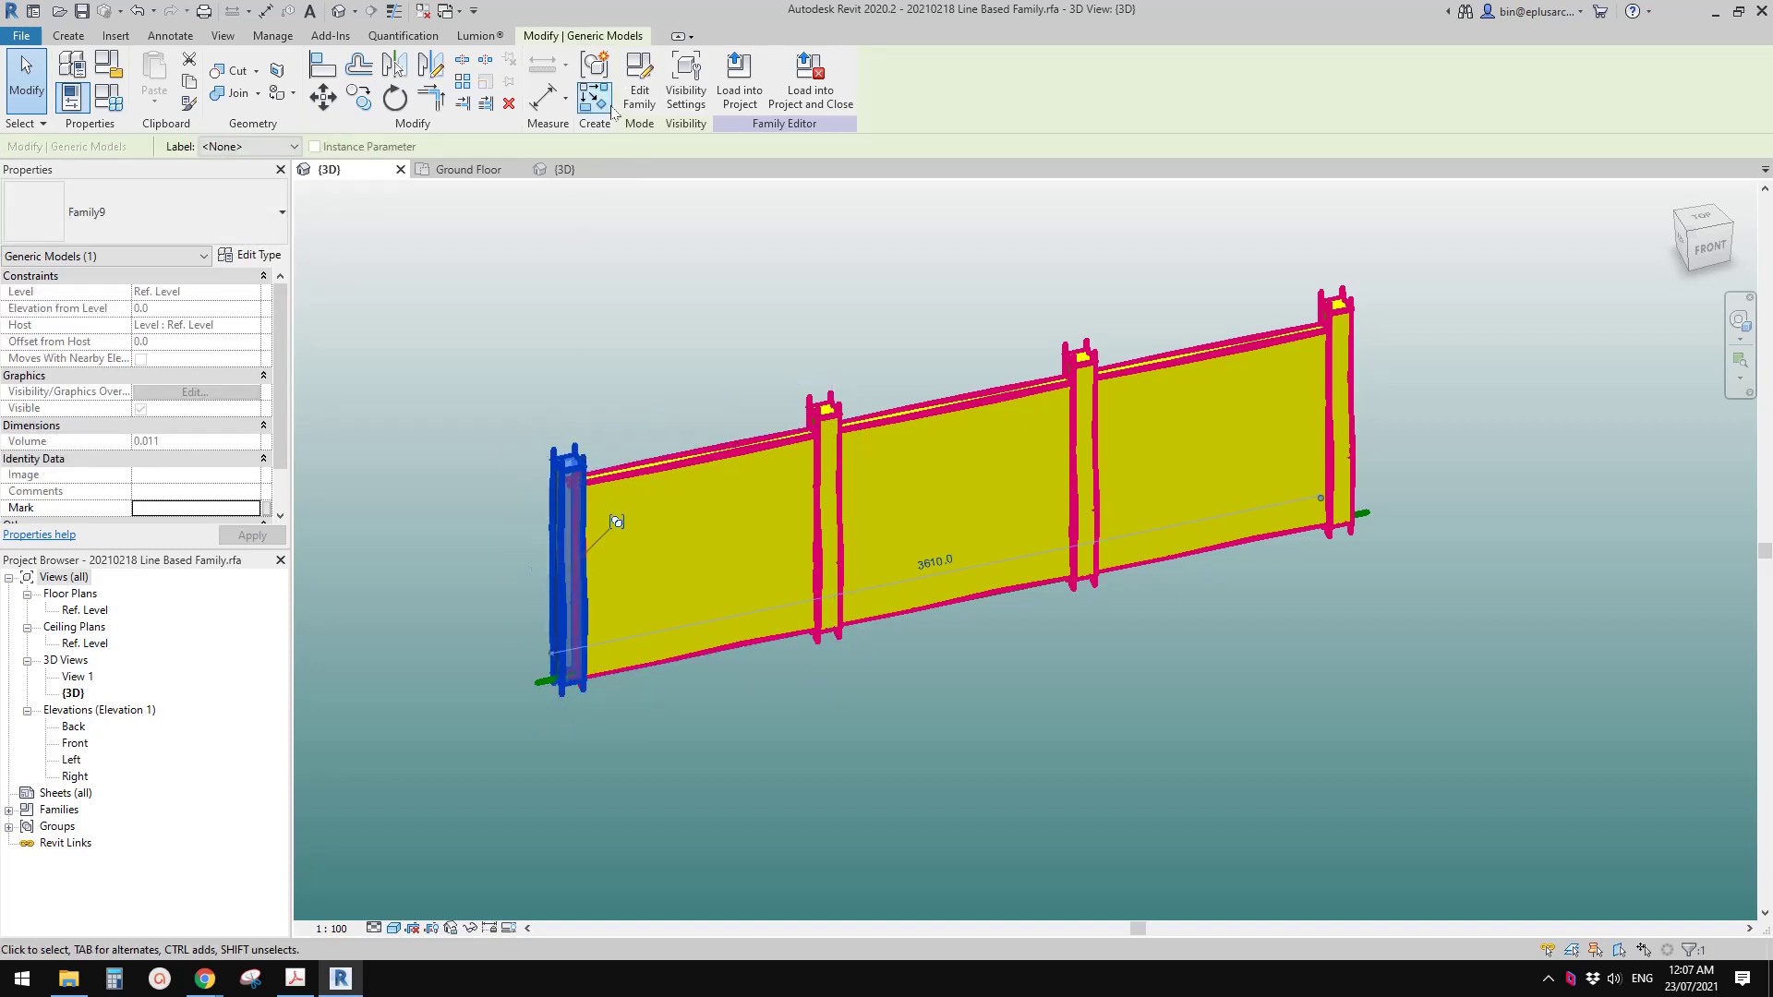
left_click(639, 85)
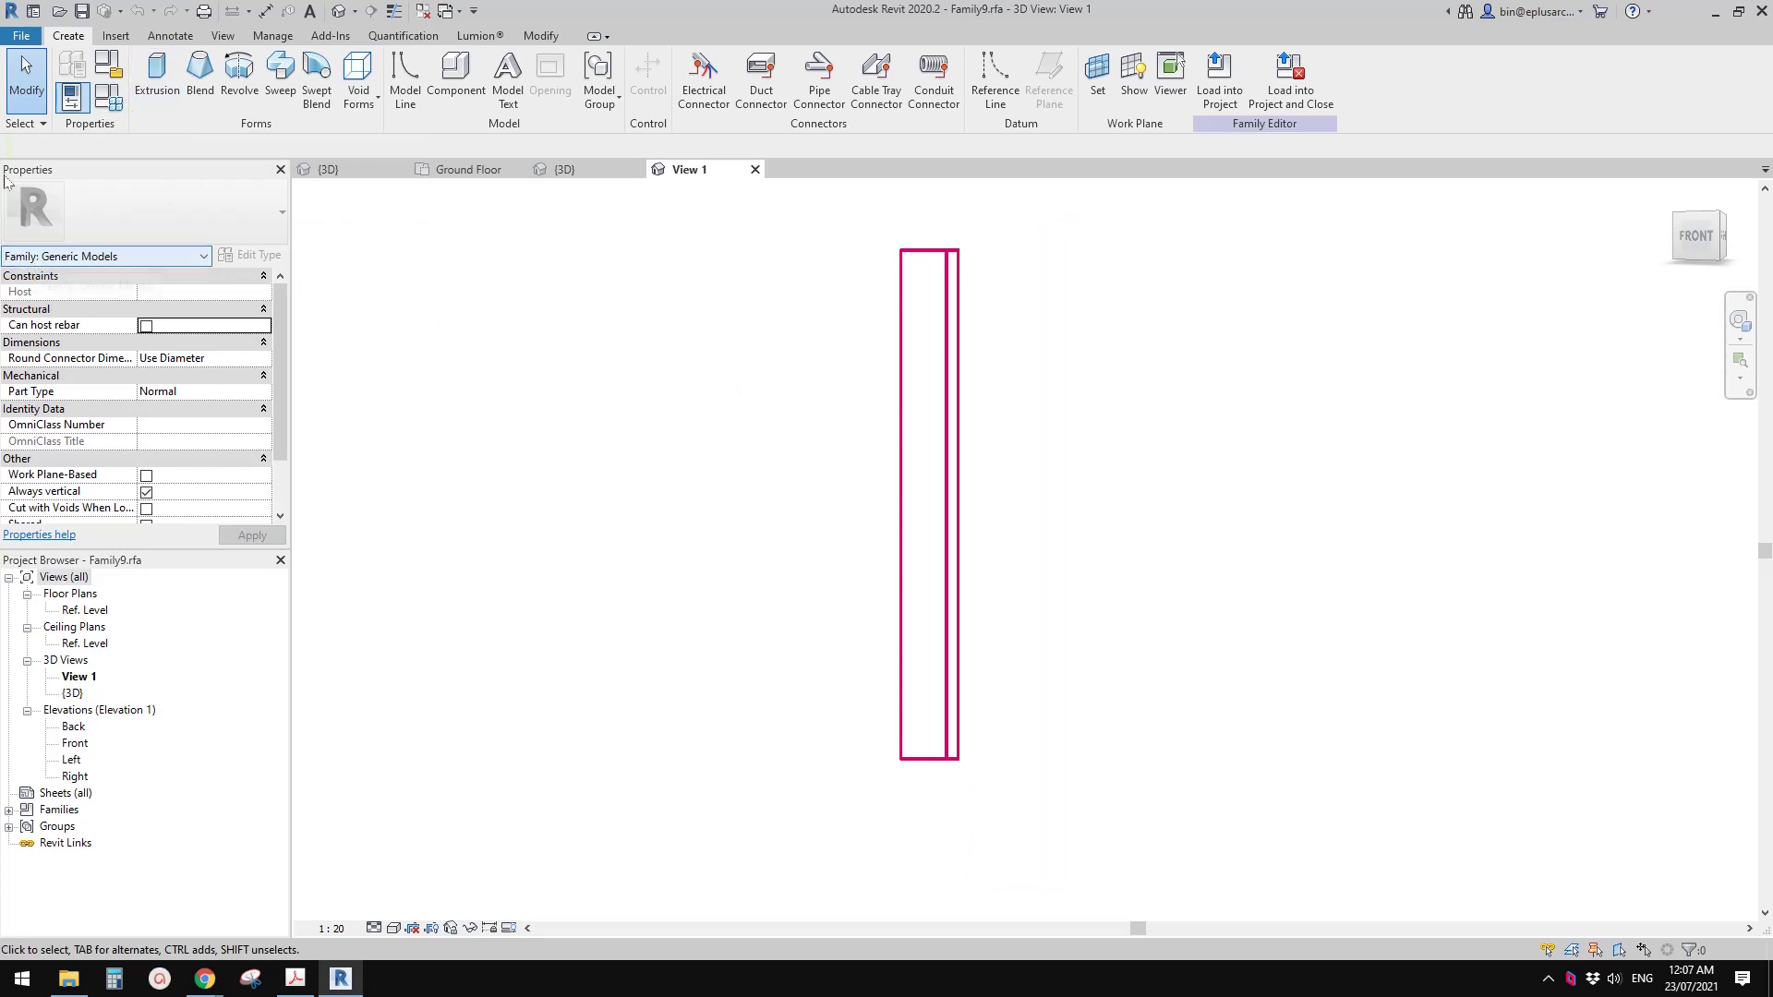
Step: Mark the Family9 post family as Shared and review its parameters
scroll(191, 459, "down", 1)
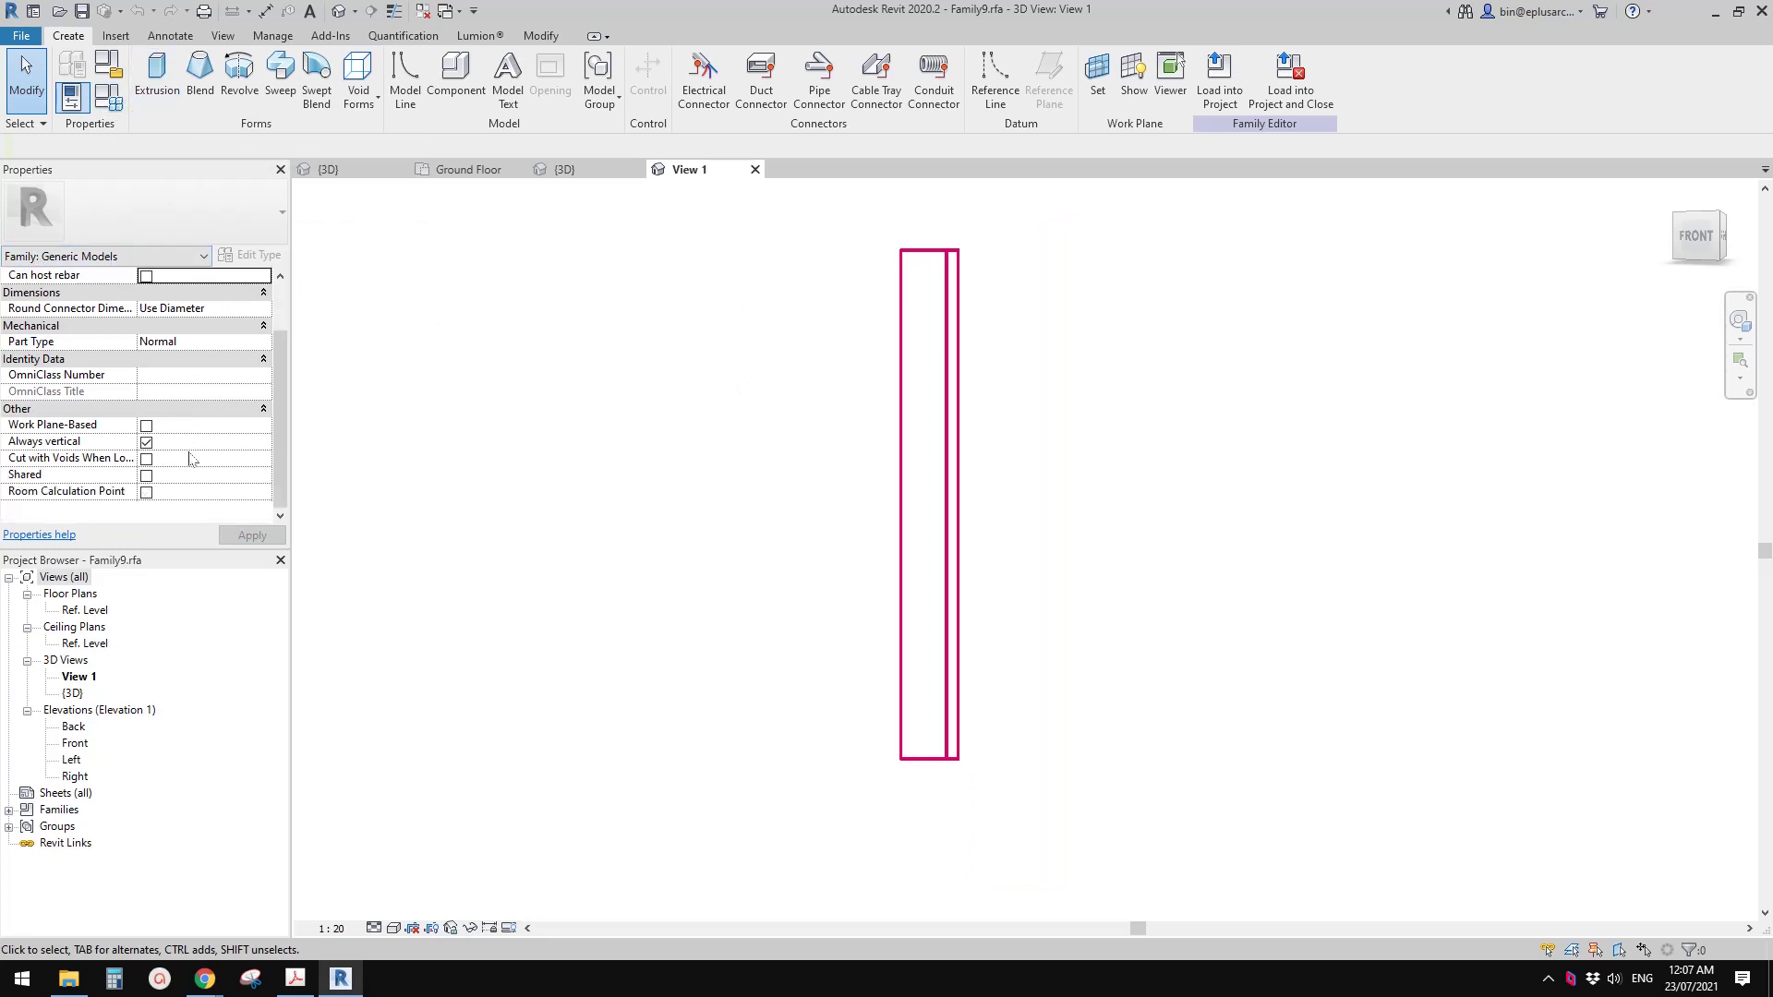
left_click(147, 476)
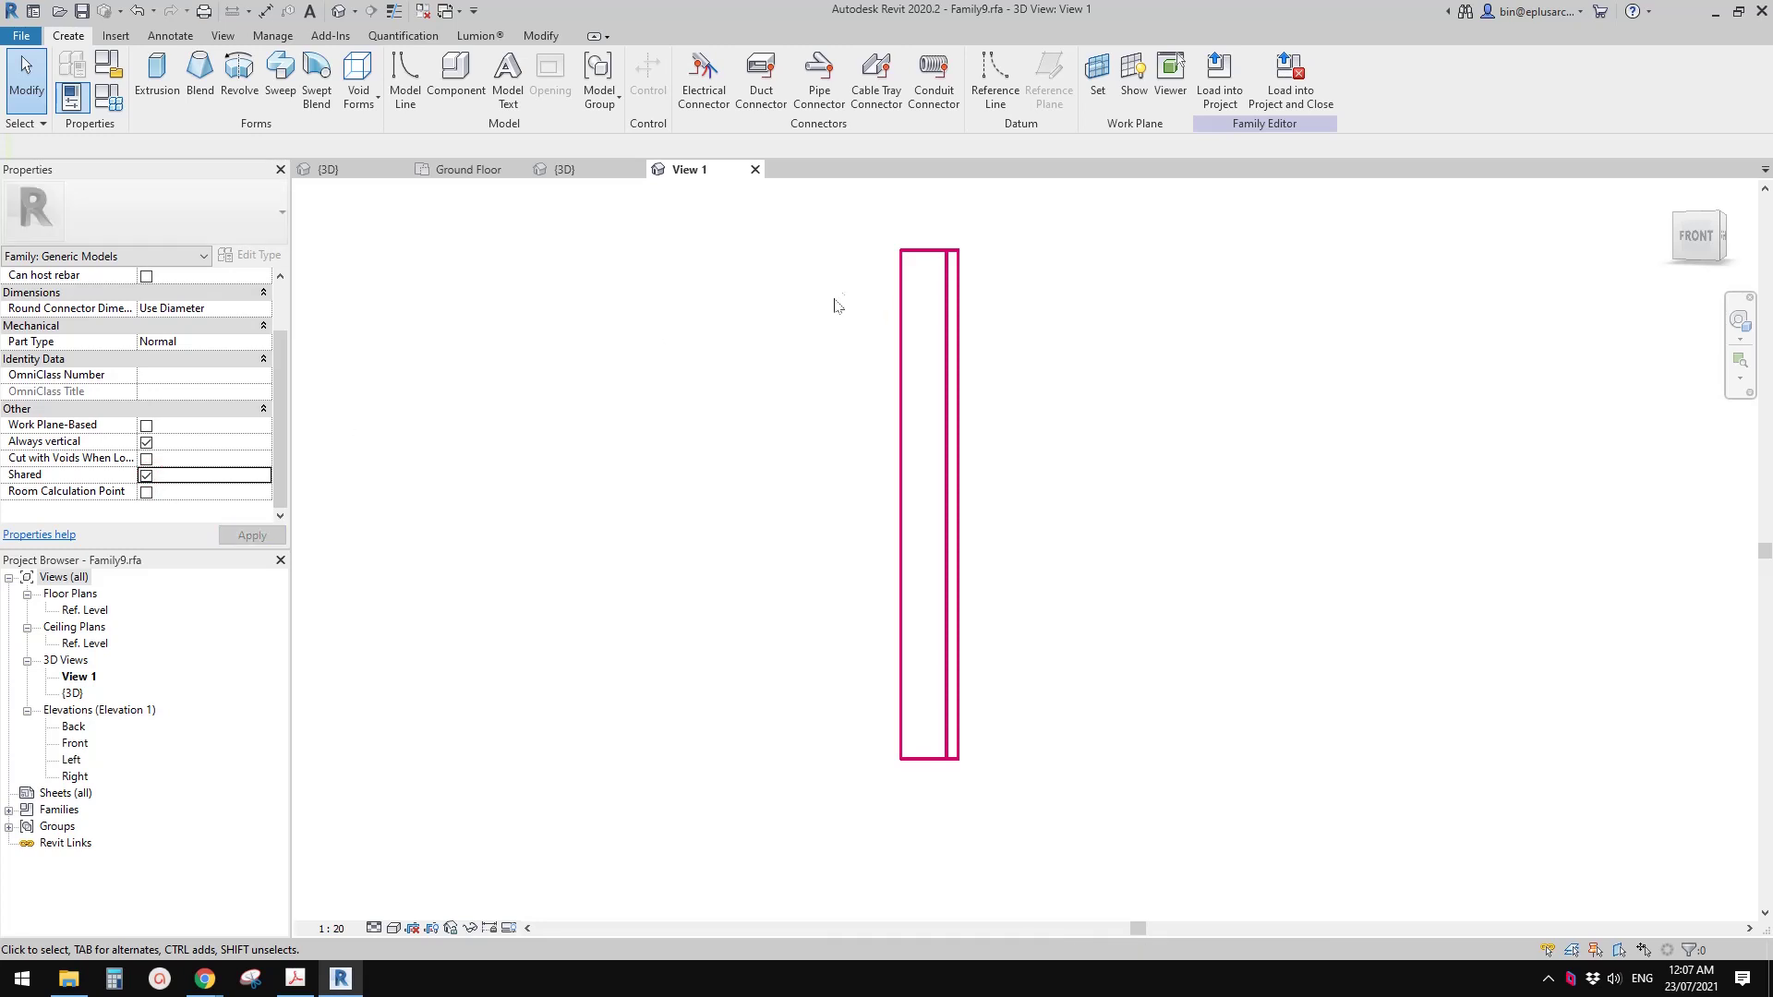
middle_click_drag(849, 308, 849, 311)
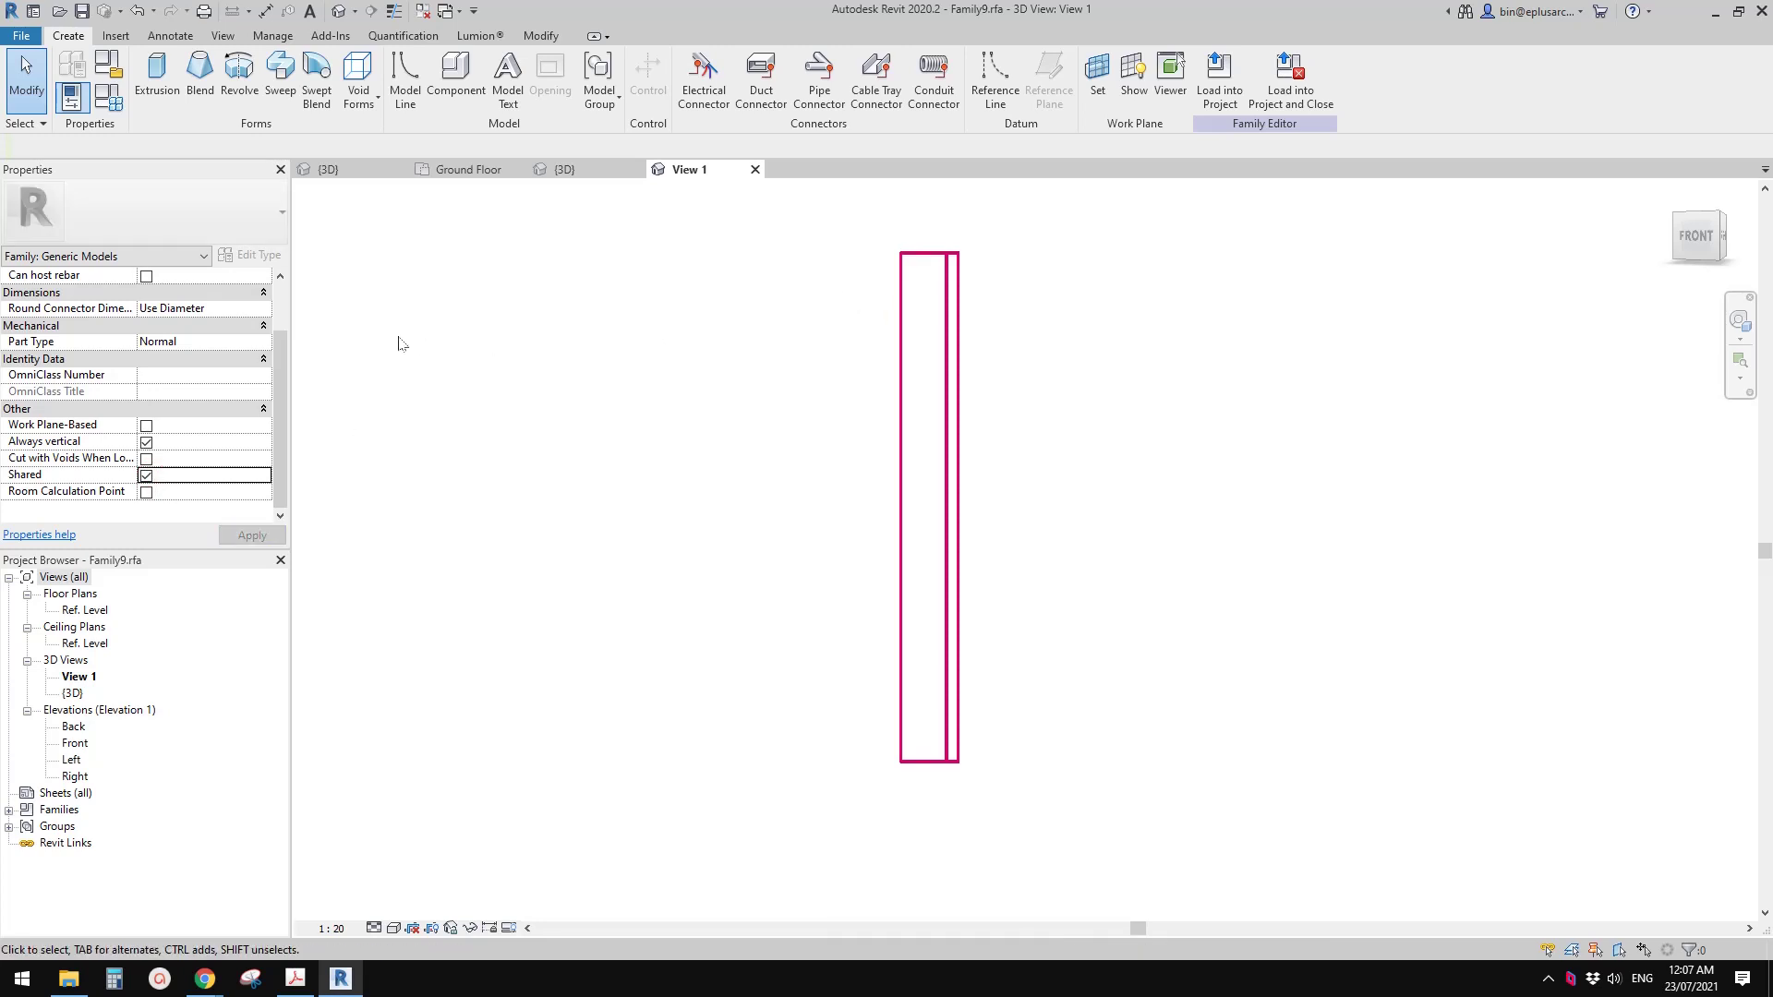
left_click(109, 99)
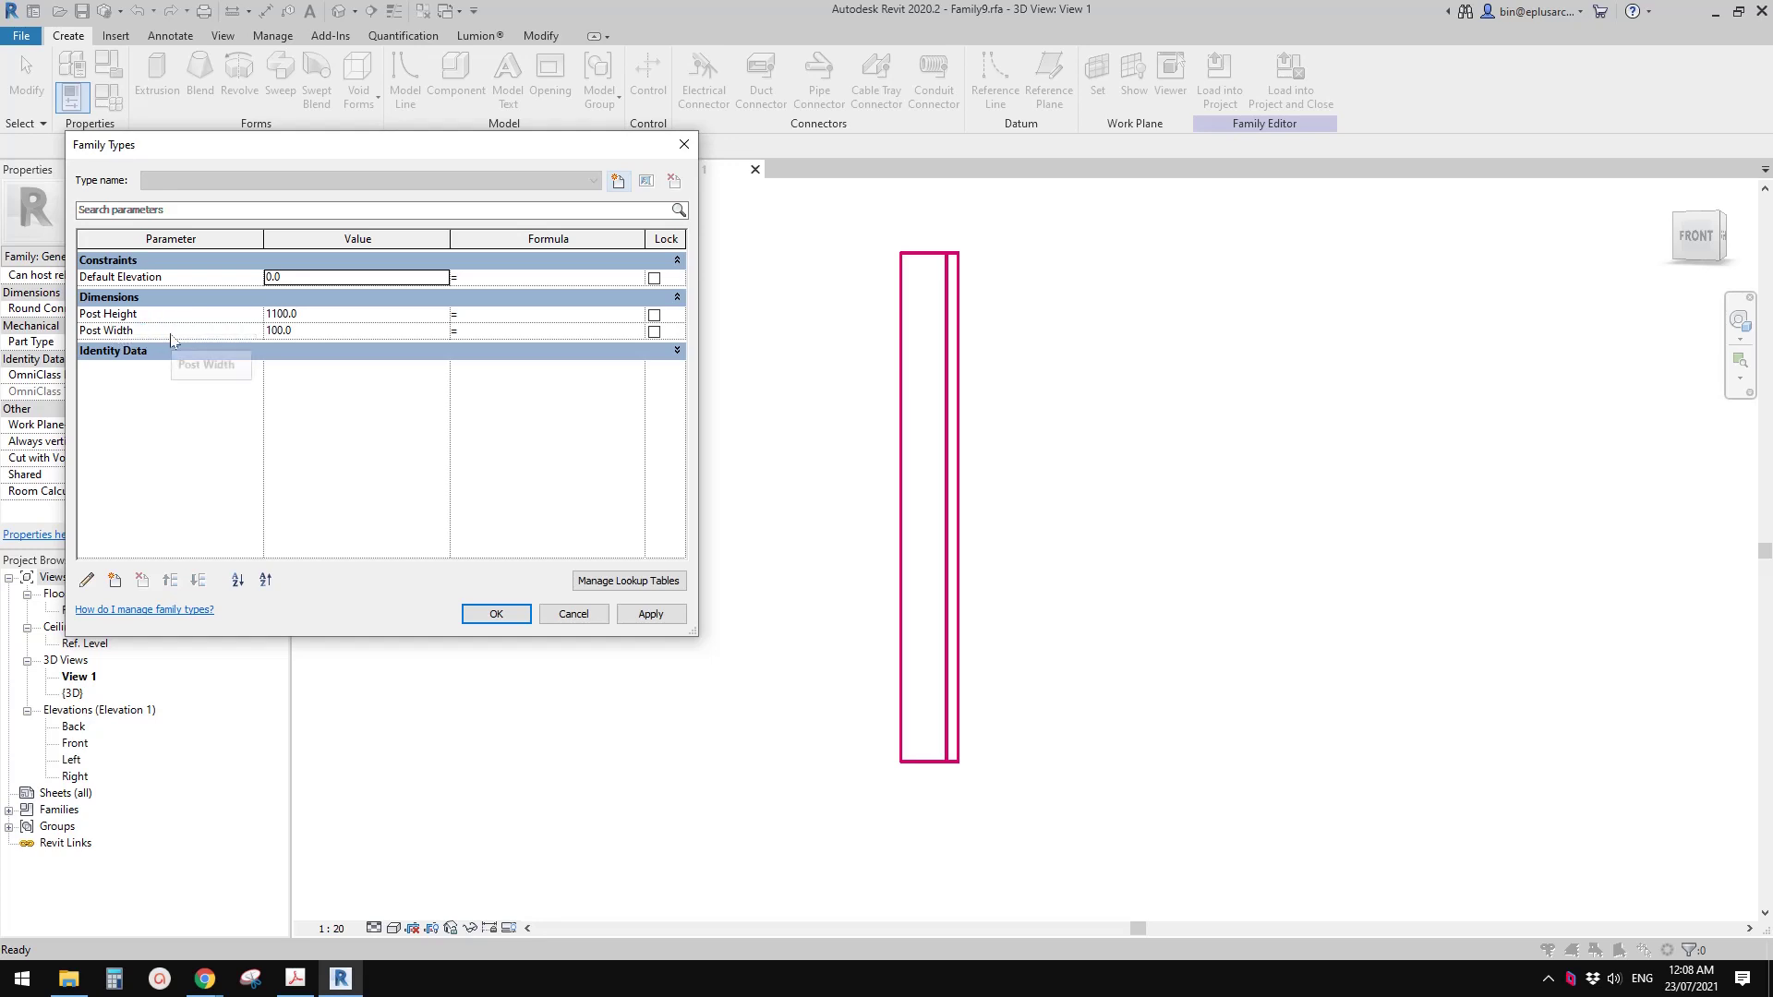
left_click(683, 145)
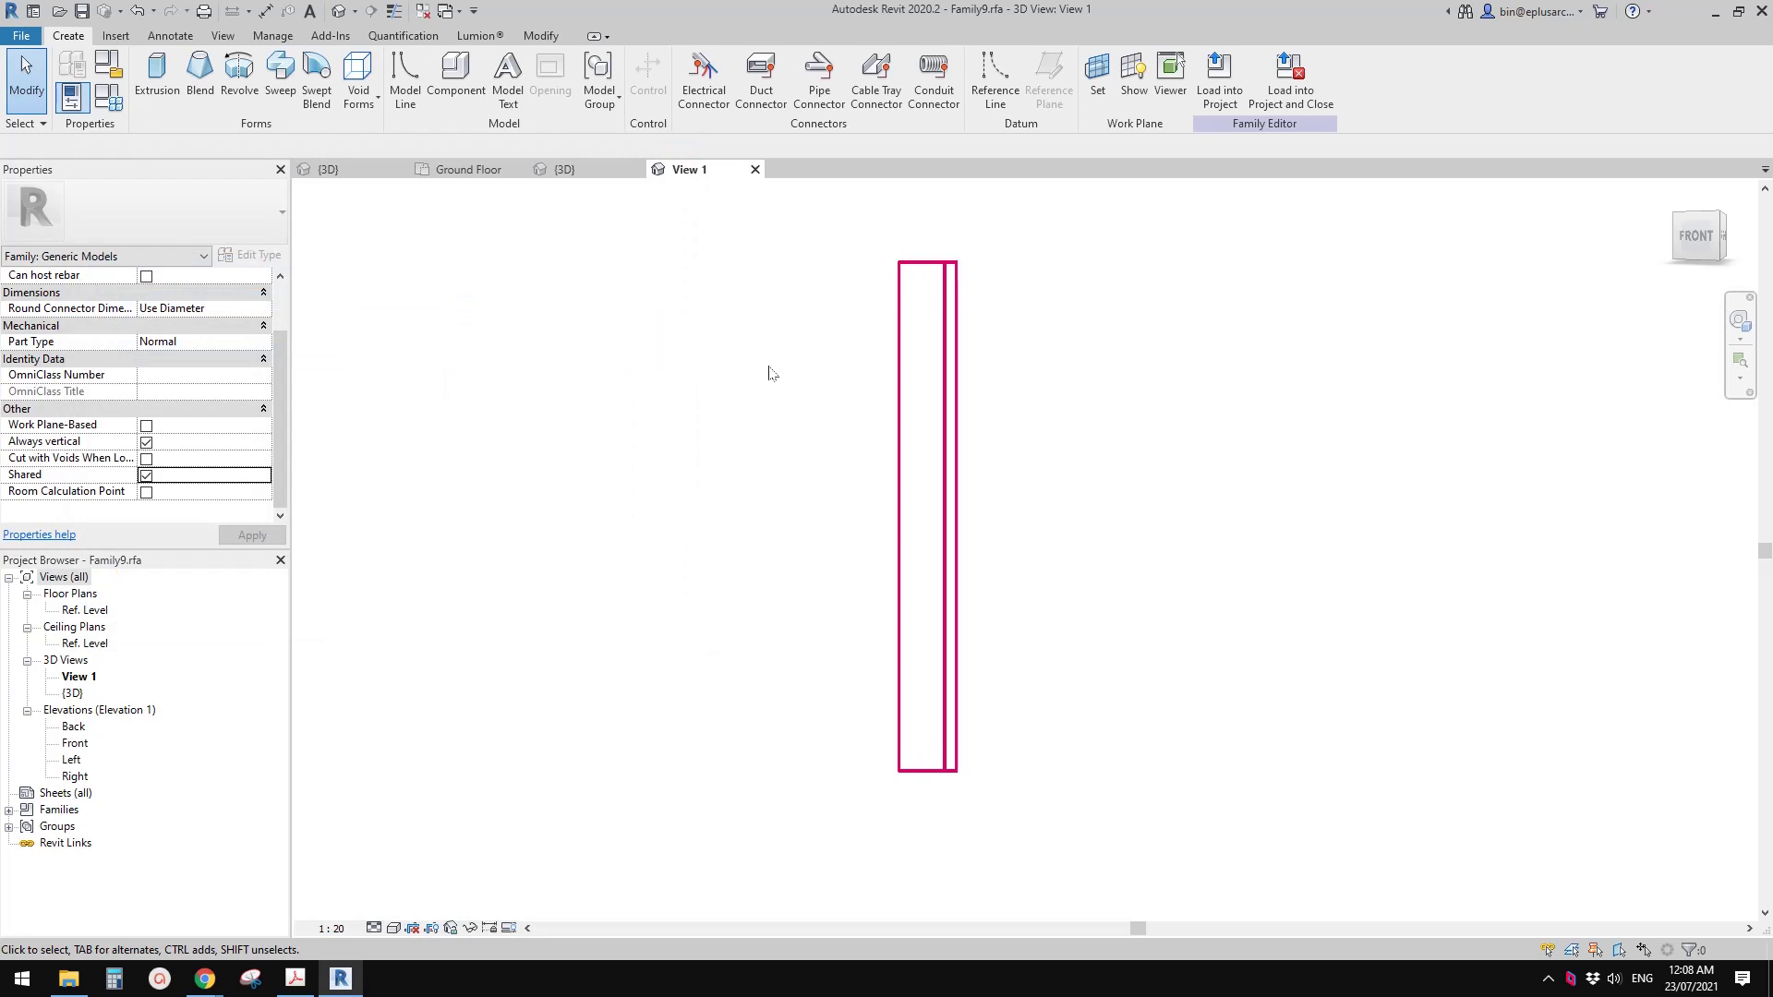
middle_click_drag(773, 369, 923, 353, "shift")
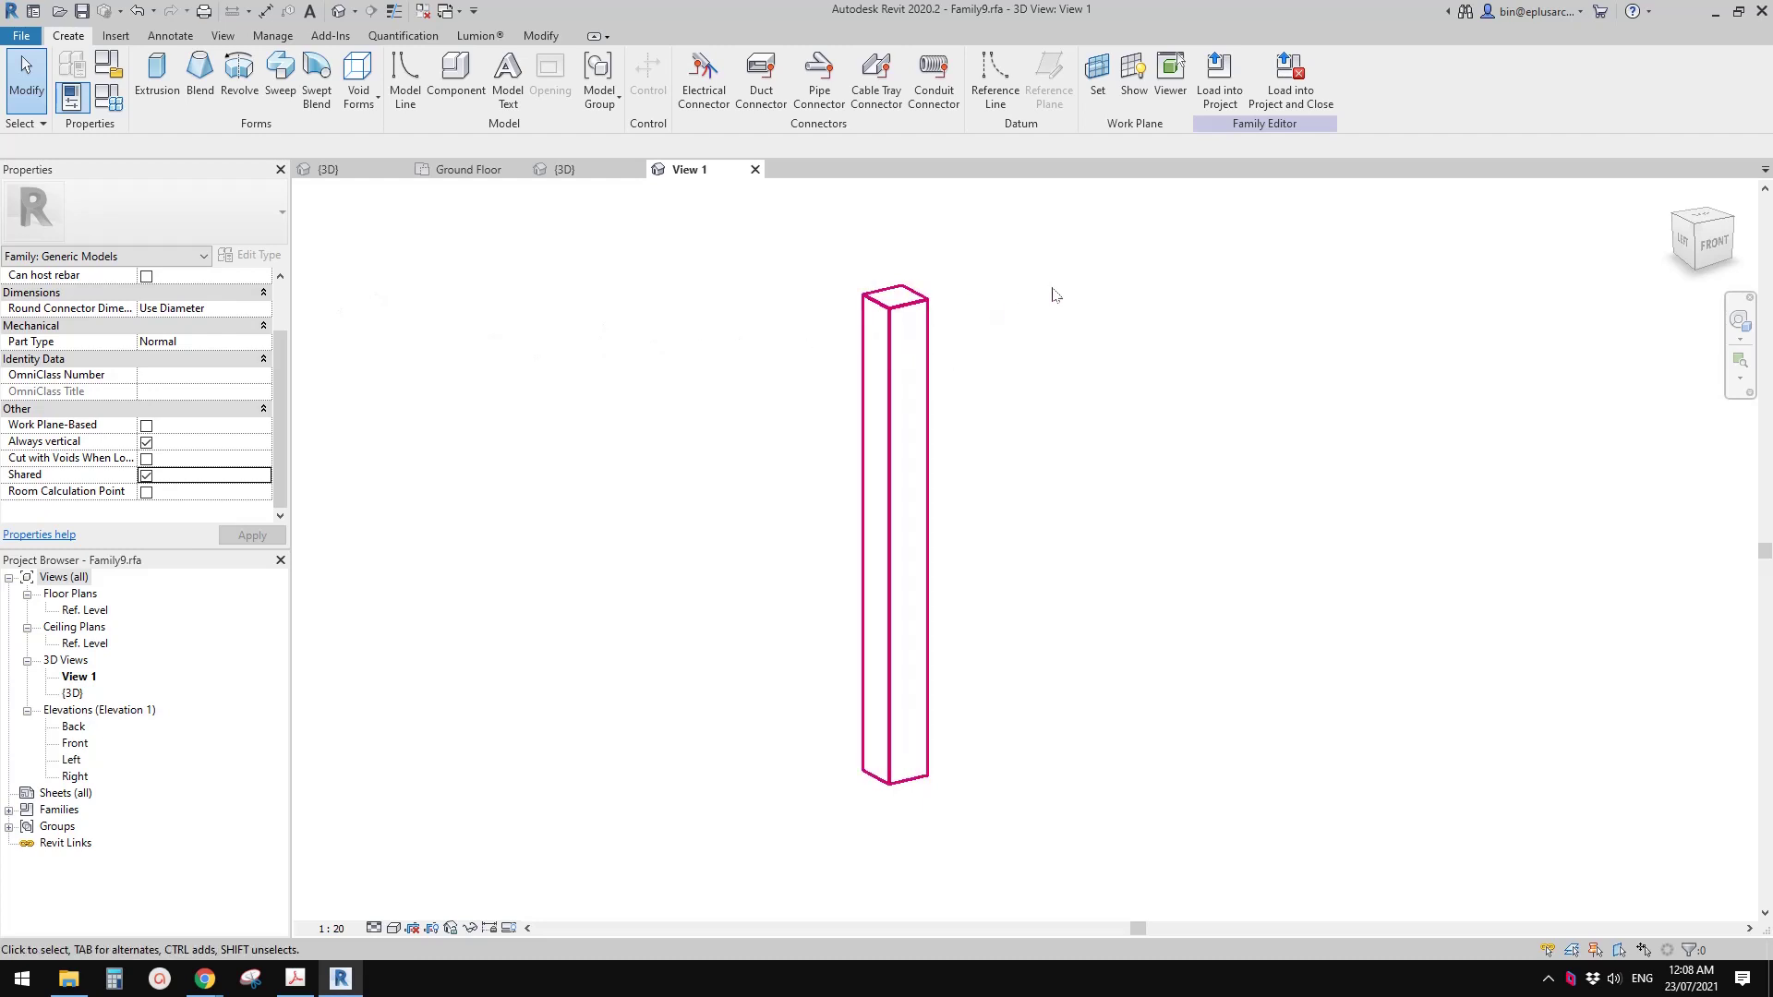
Step: Load Family9 into the line-based fence family unsaved, overwriting the existing version
left_click(1290, 76)
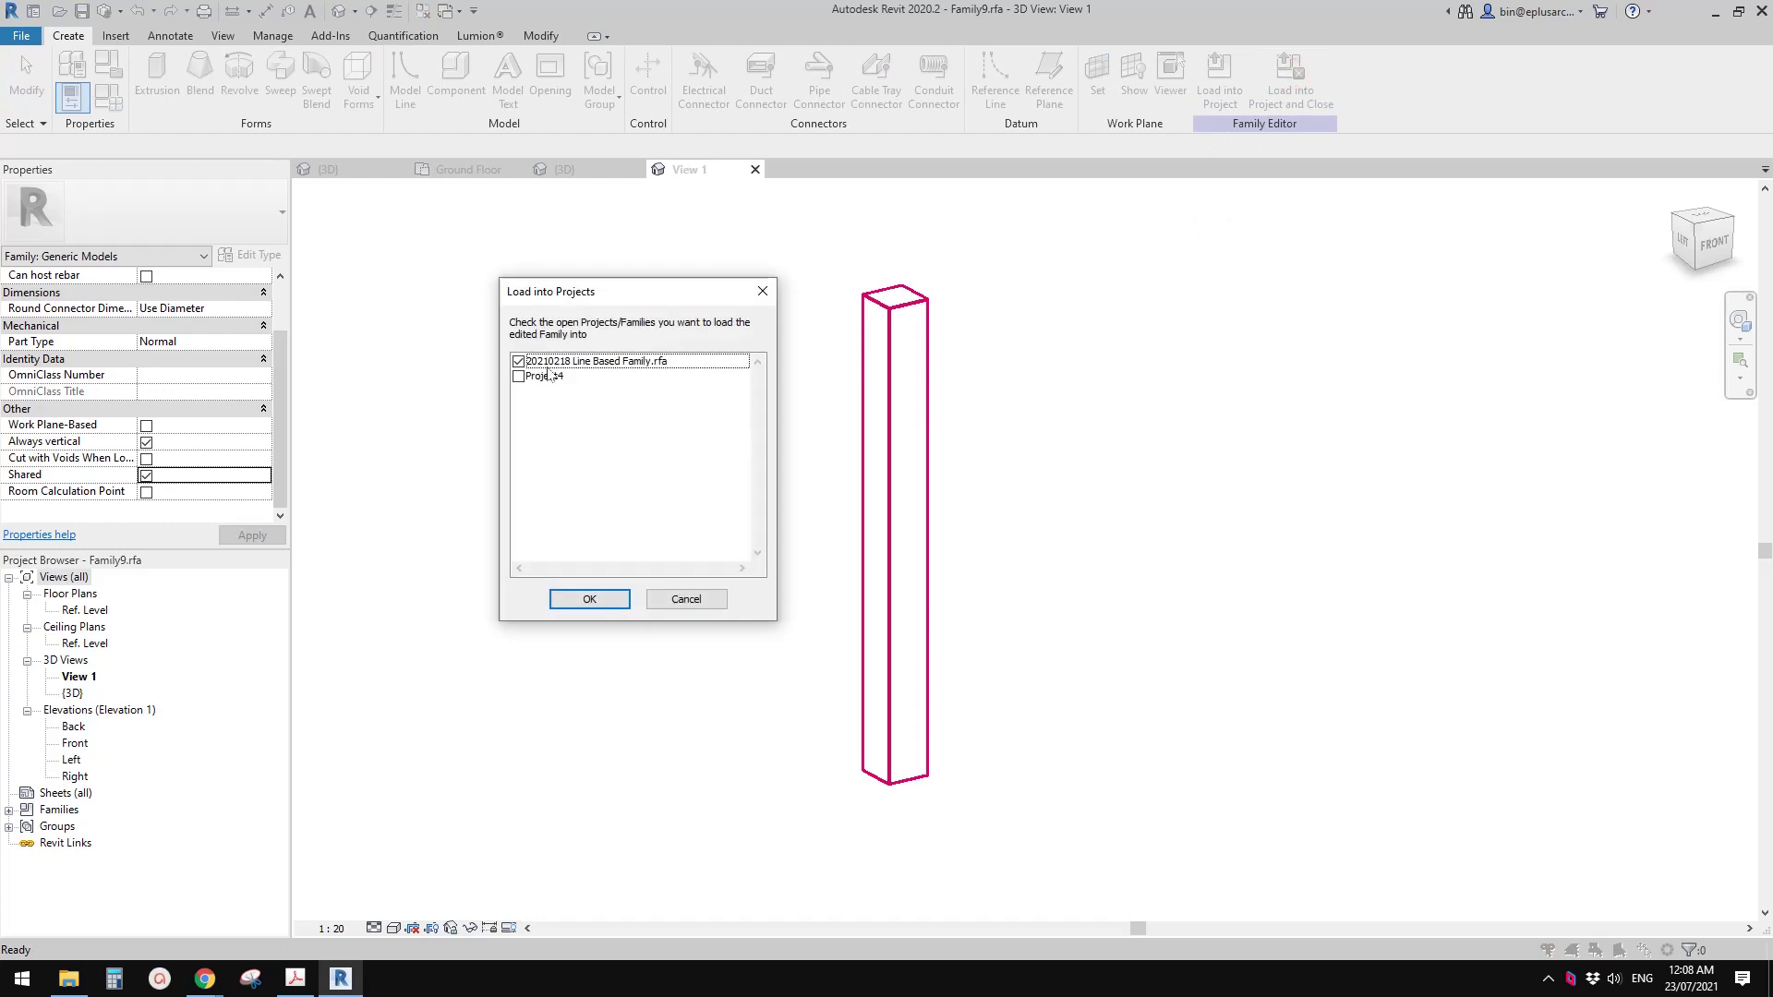
left_click(589, 600)
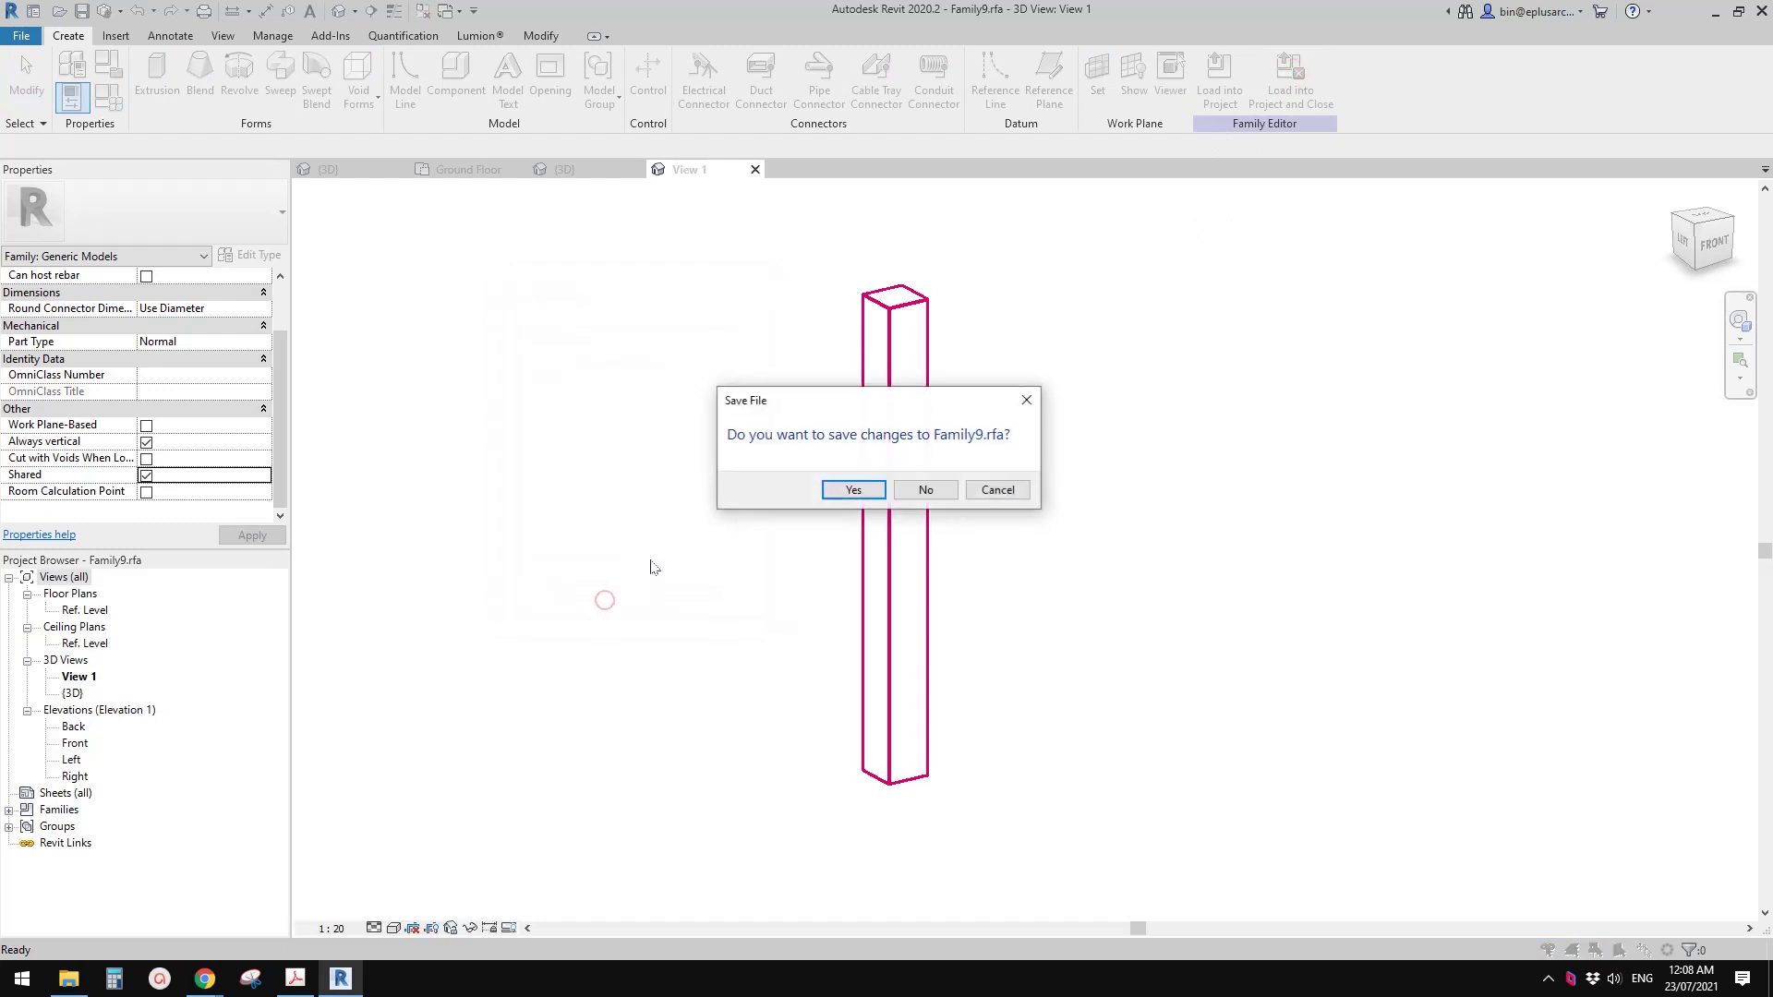
left_click(924, 487)
left_click(853, 432)
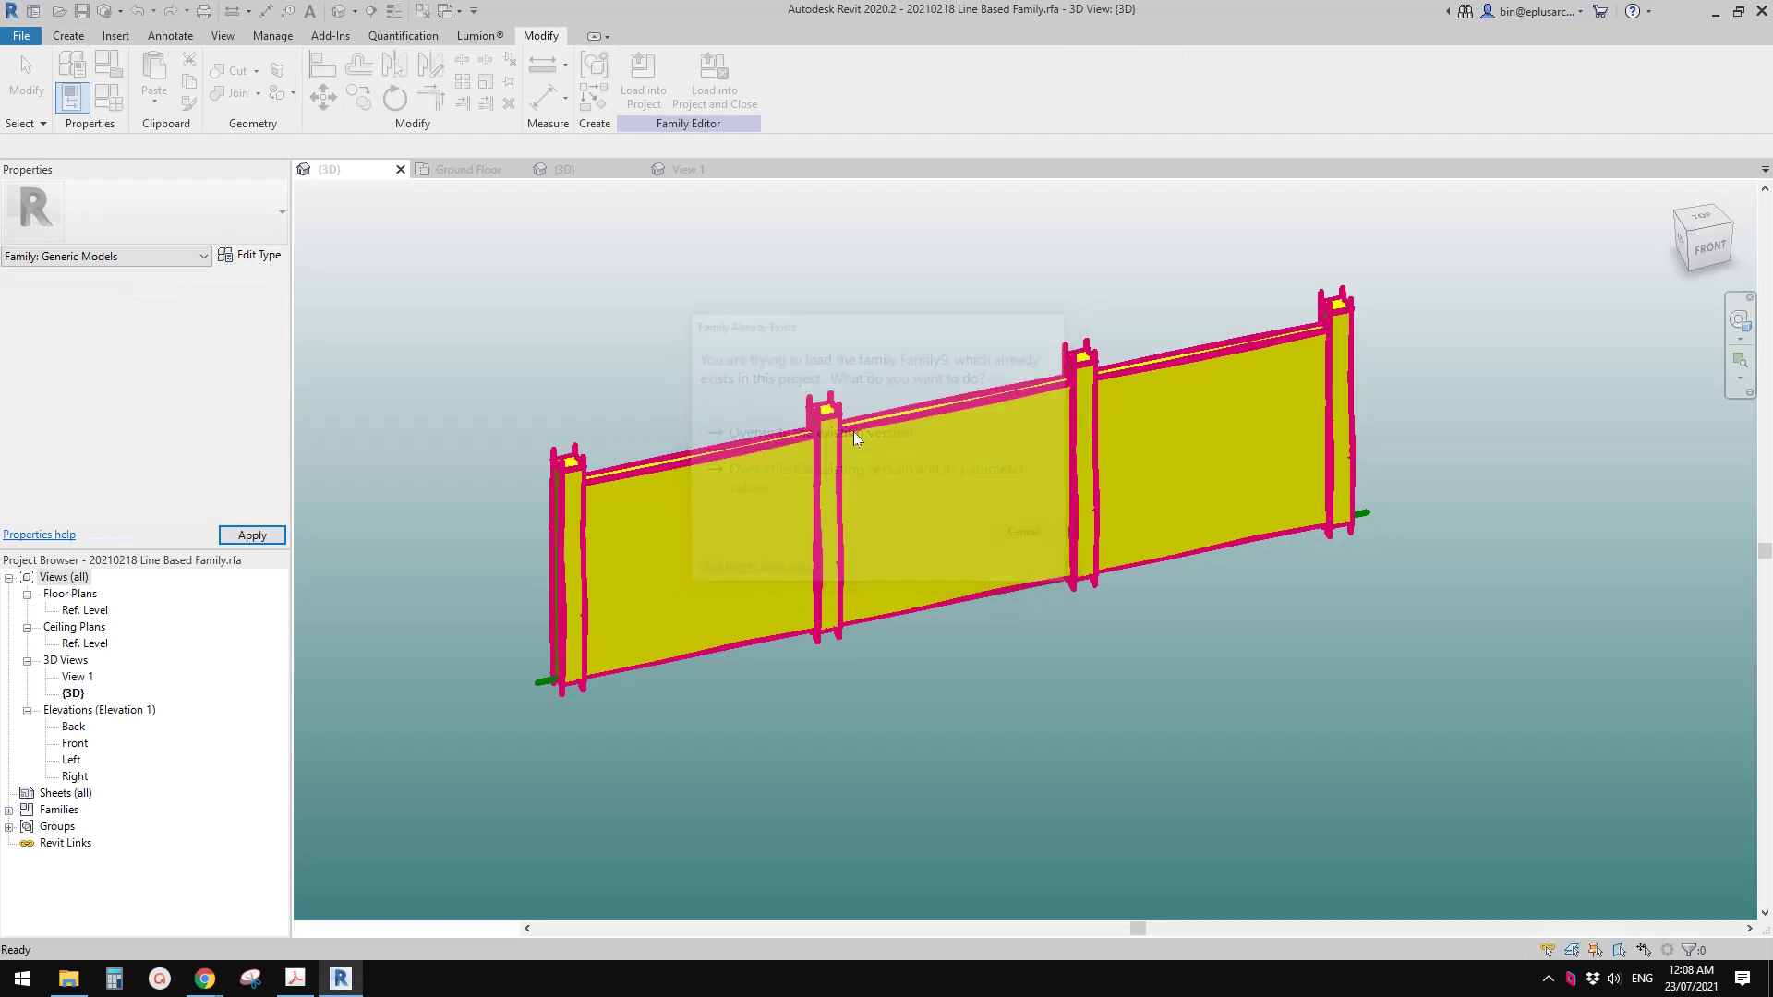
left_click(926, 519)
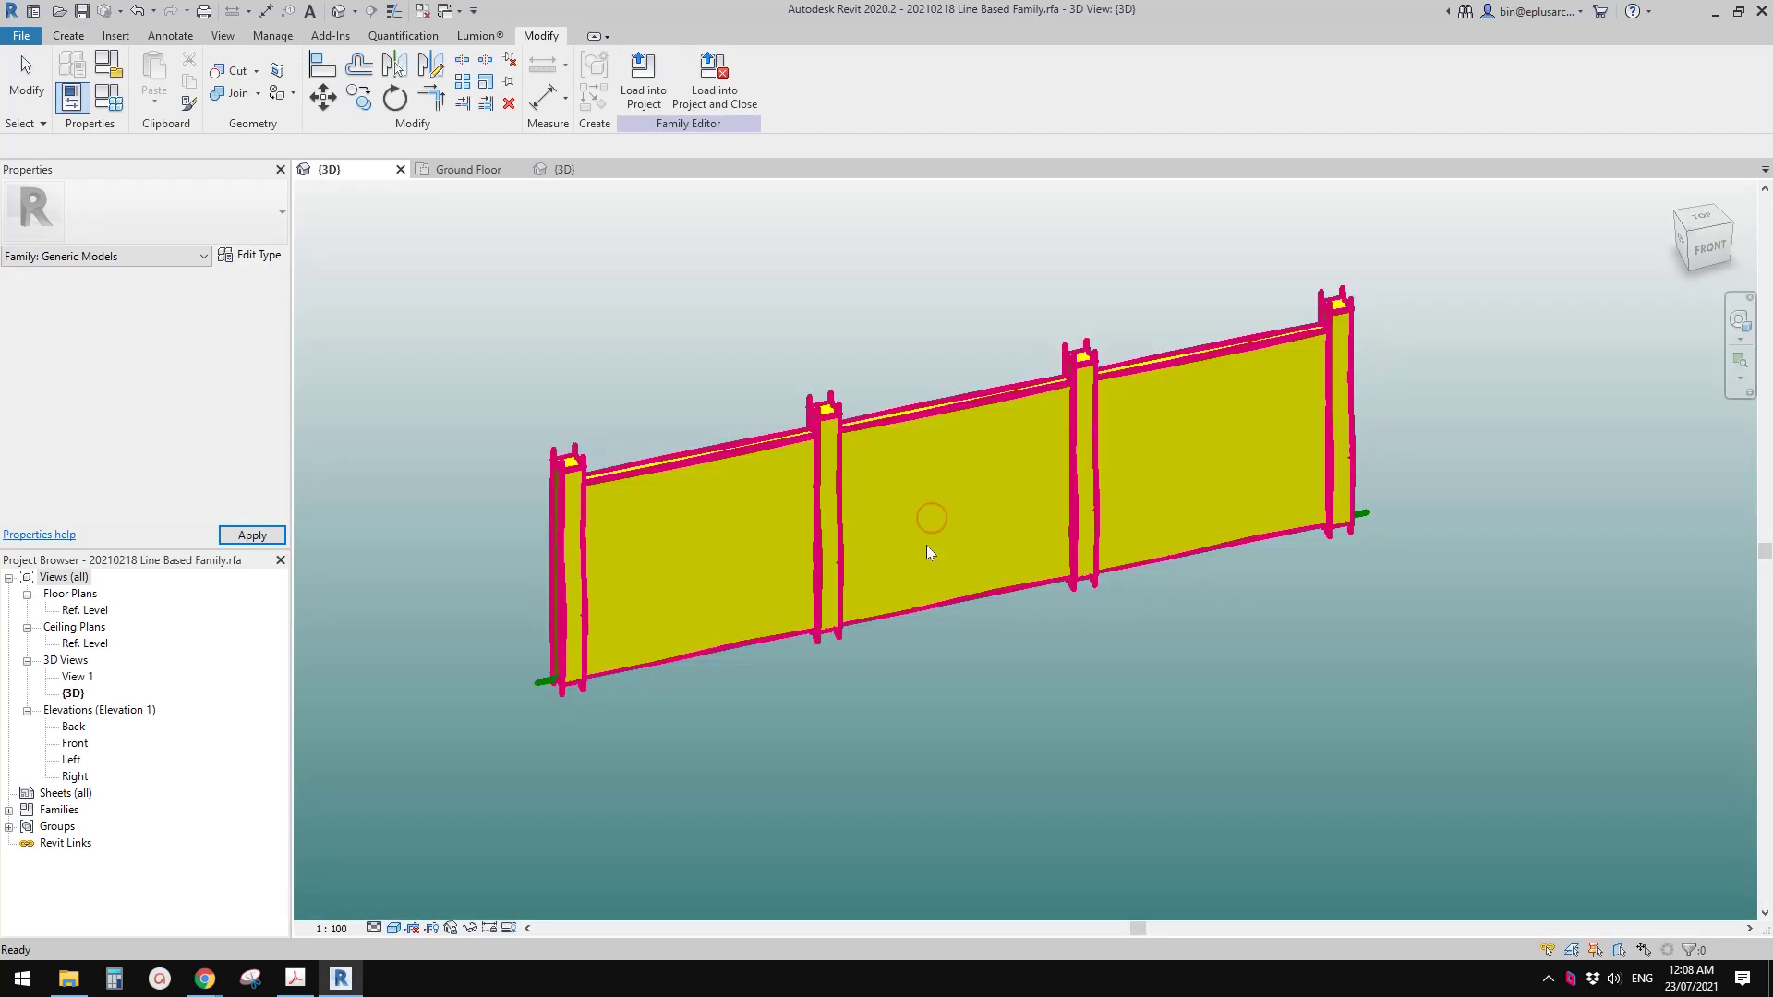
left_click(568, 503)
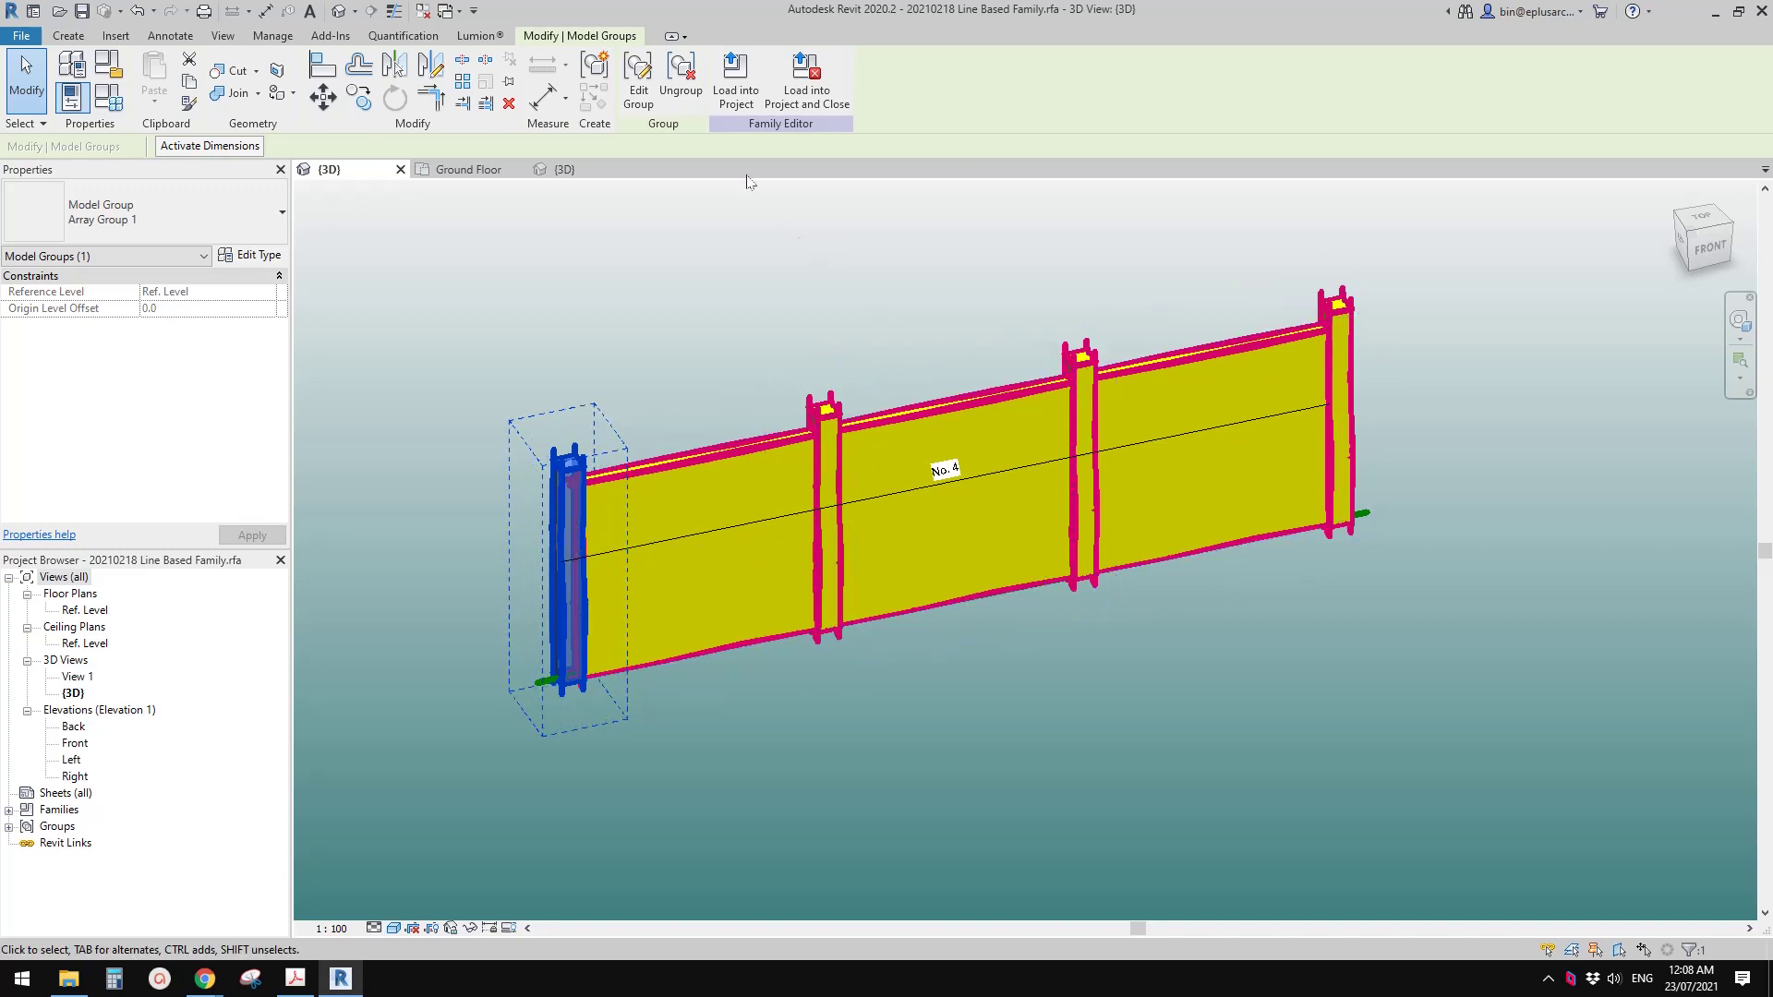
left_click(638, 83)
left_click(578, 482)
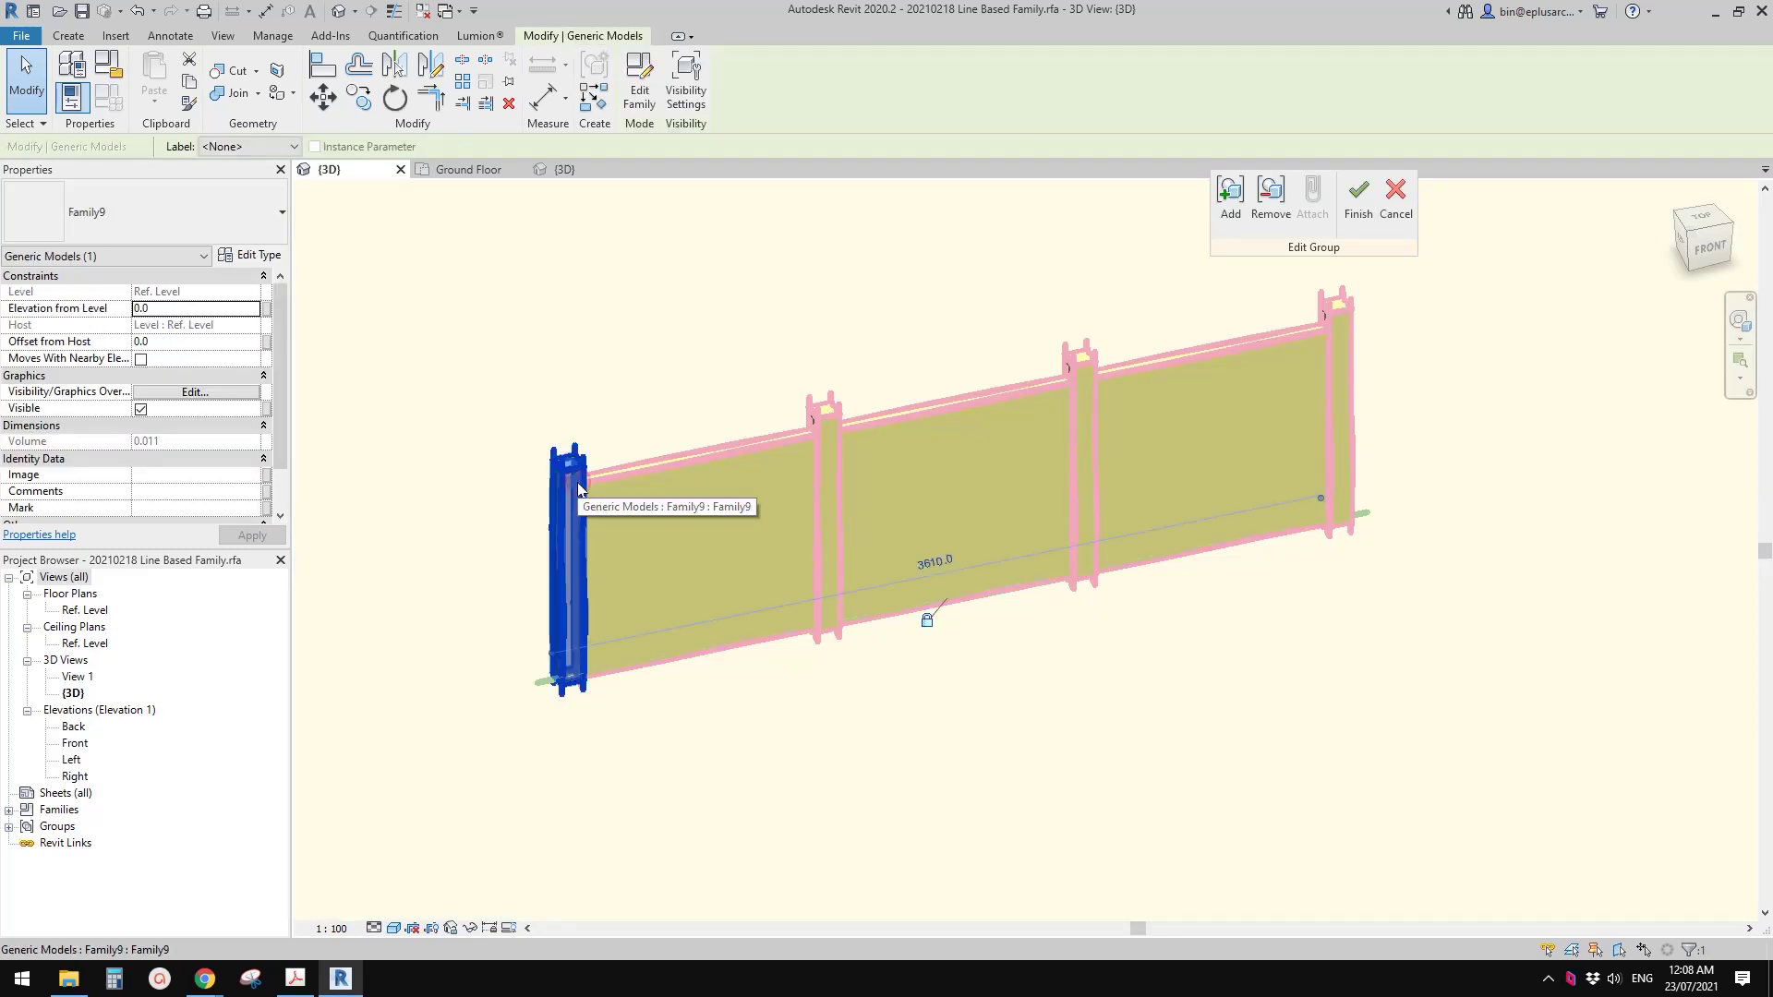
left_click(283, 375)
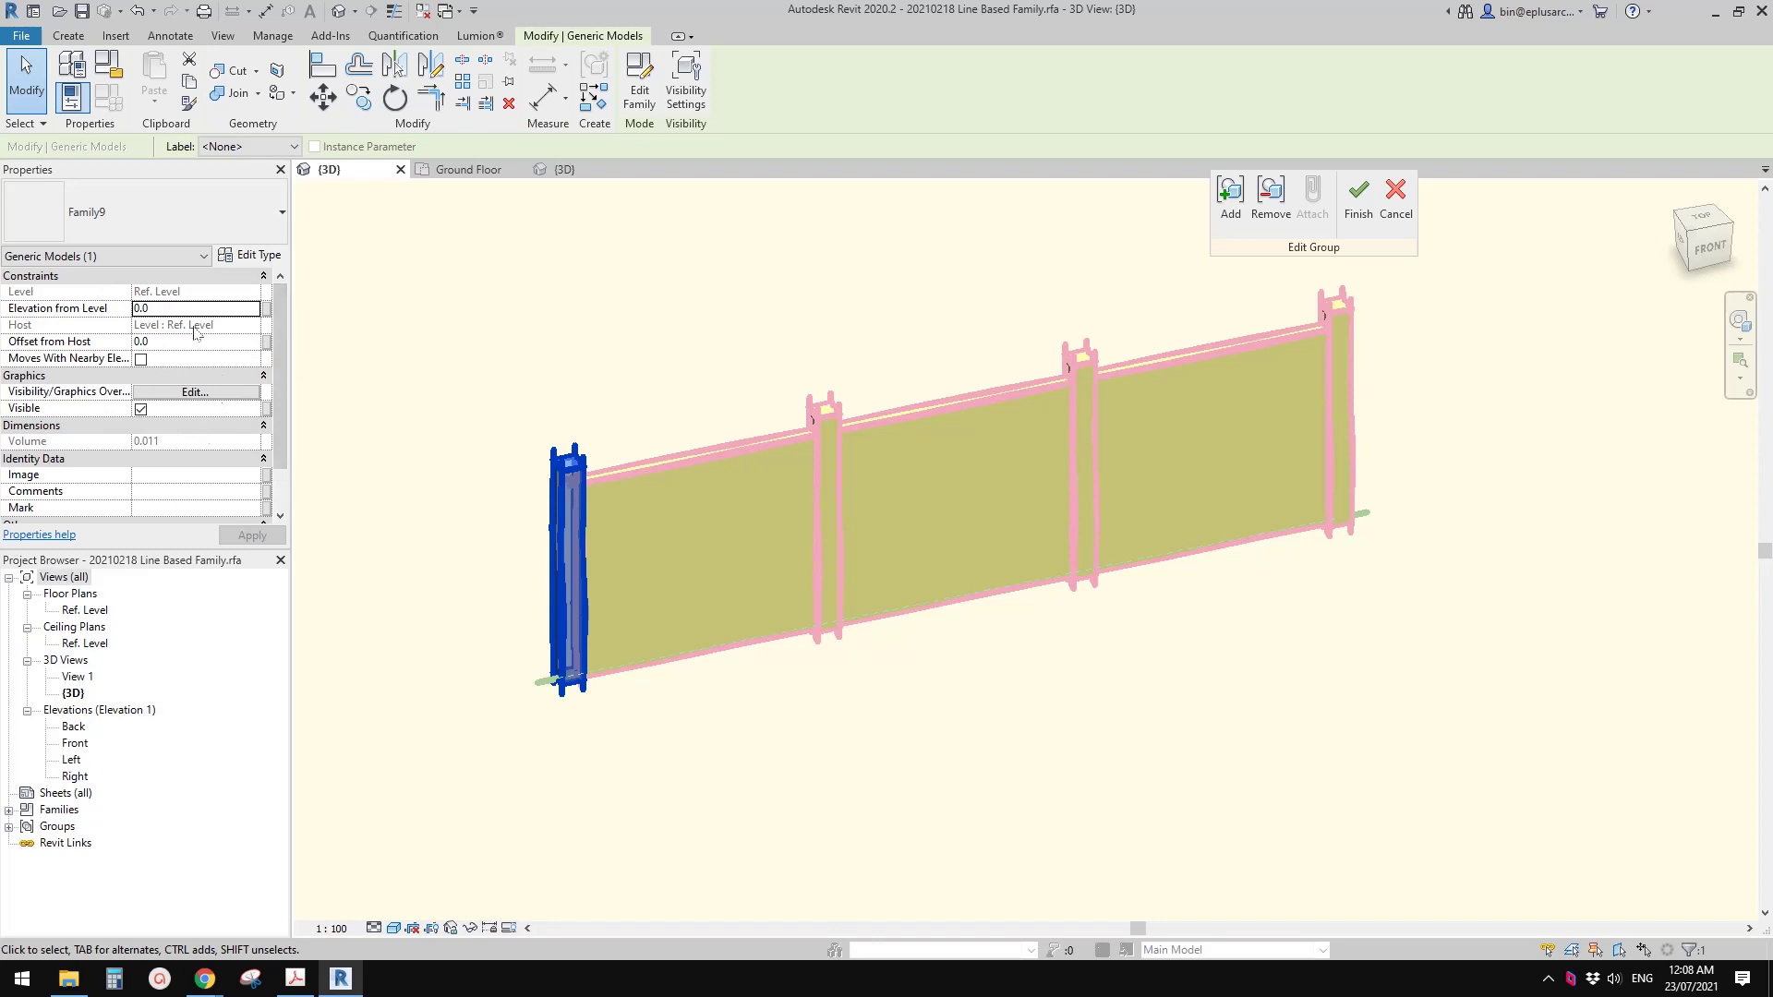
left_click(258, 258)
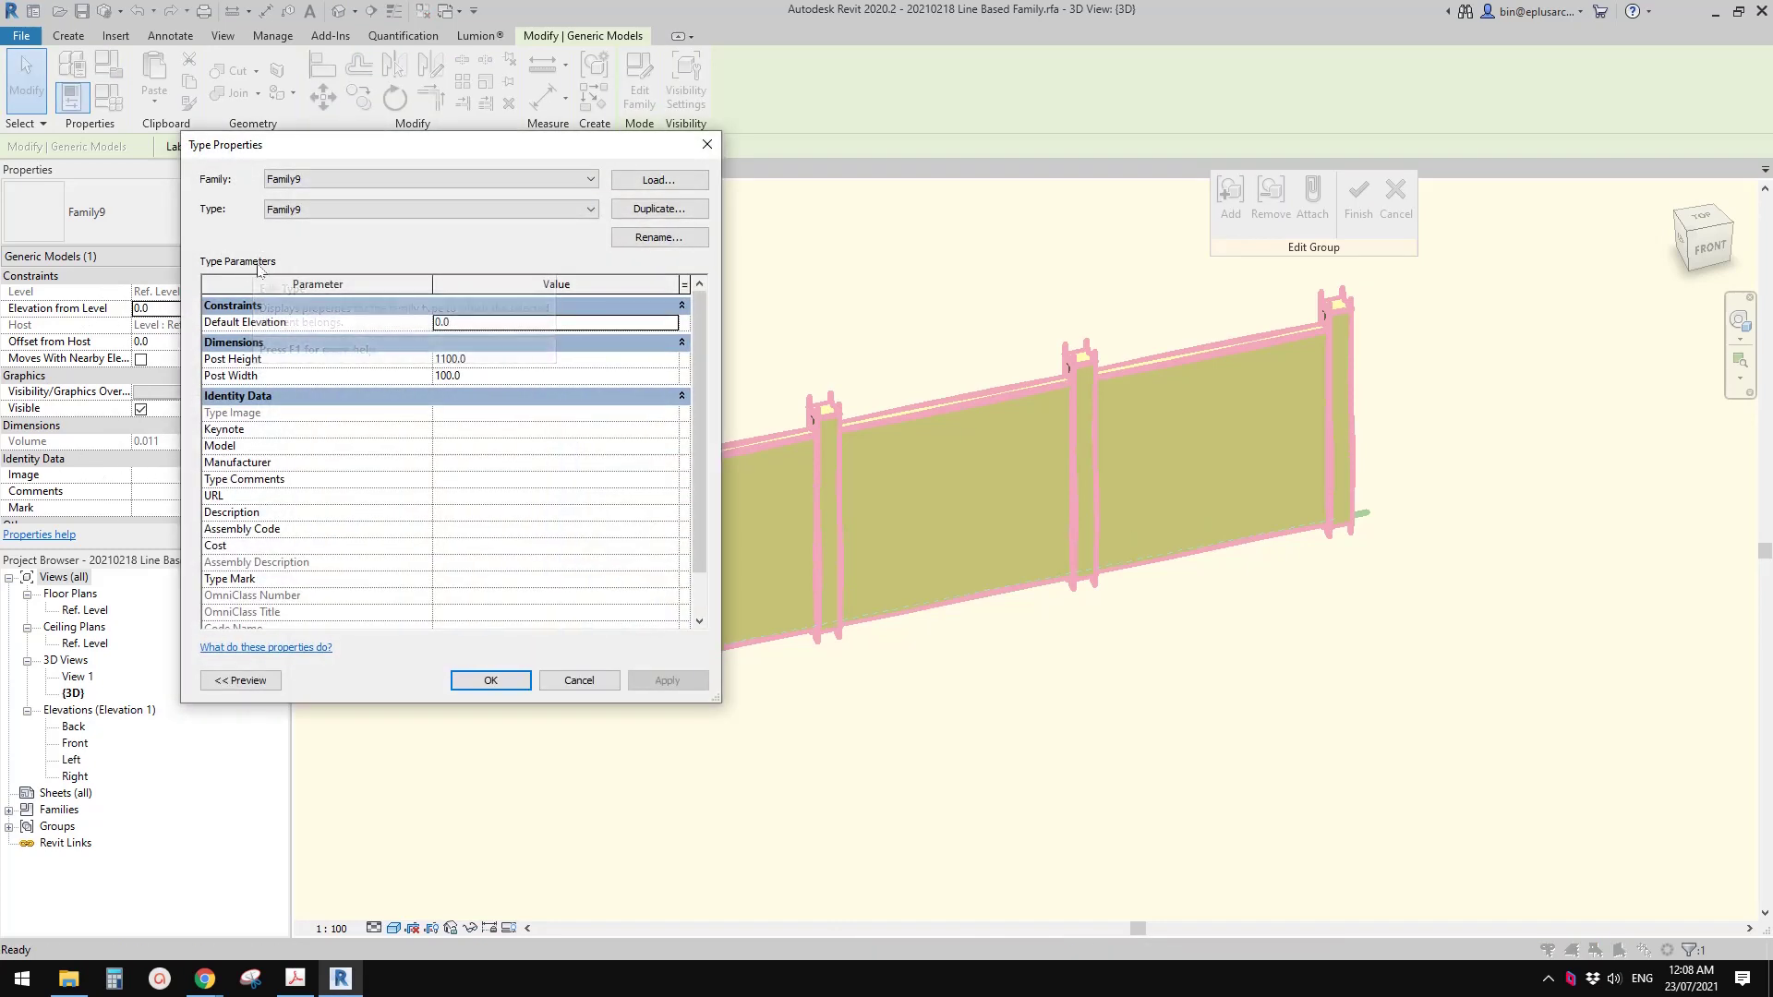
left_click_drag(424, 146, 1084, 251)
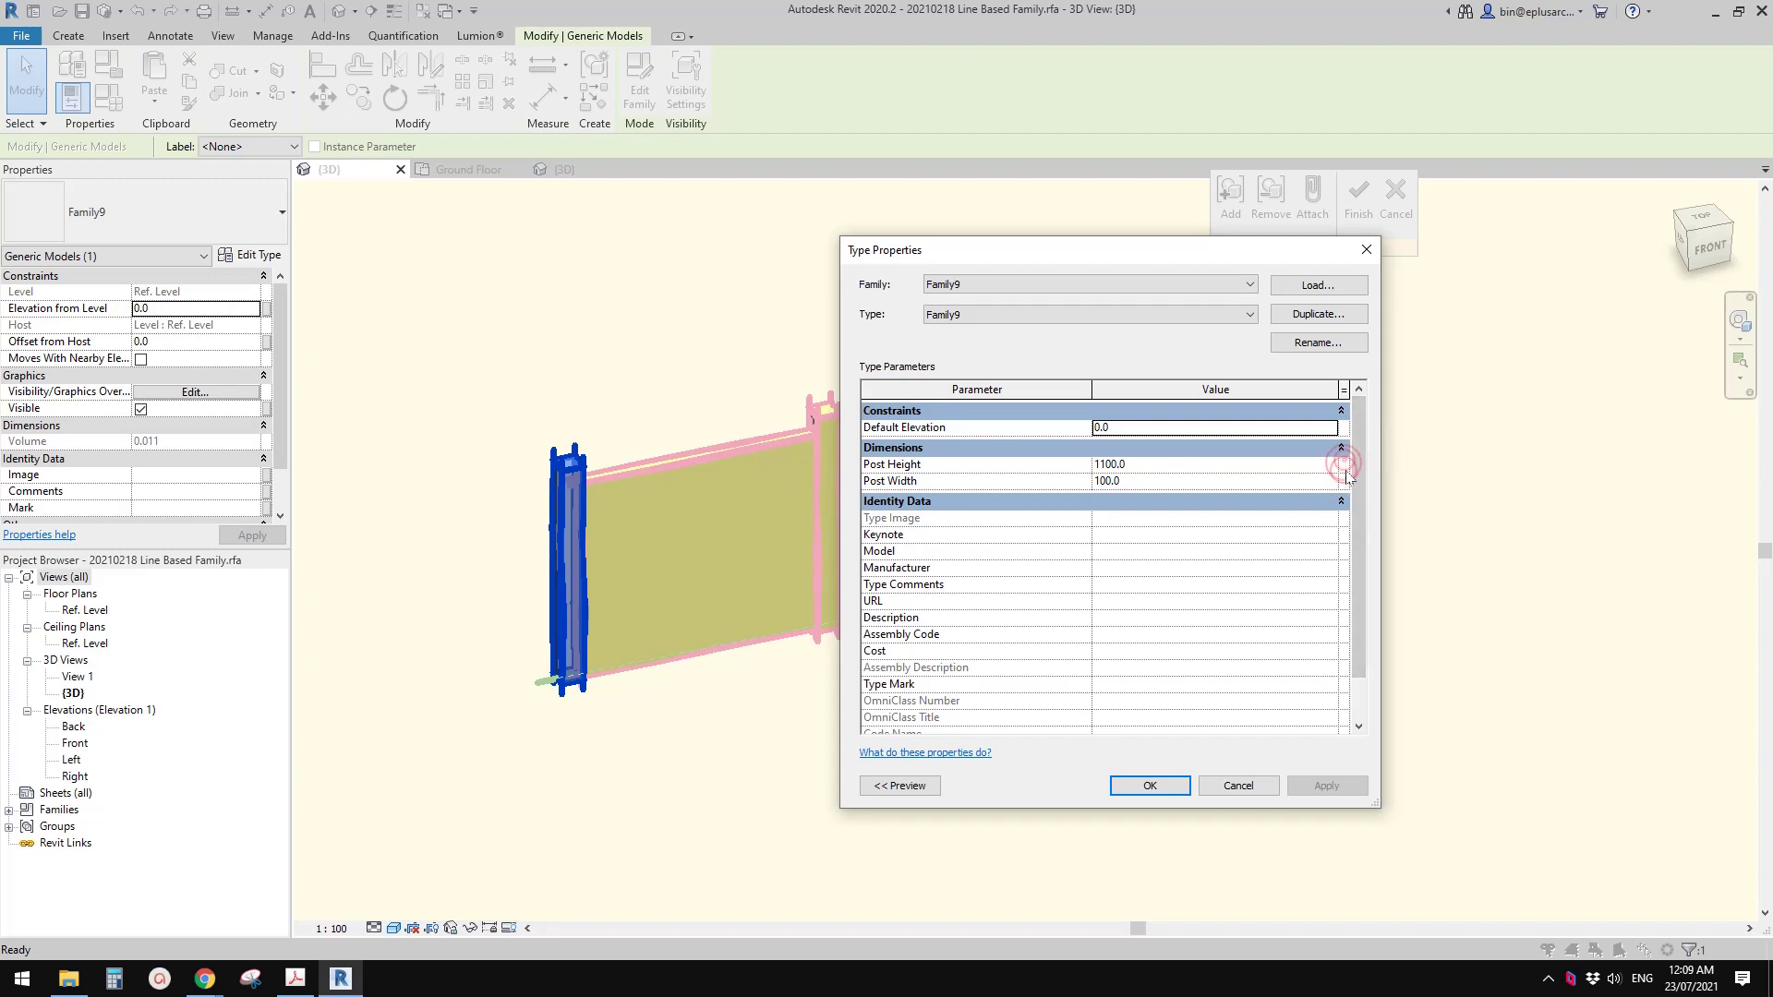
left_click_drag(1141, 257, 1074, 250)
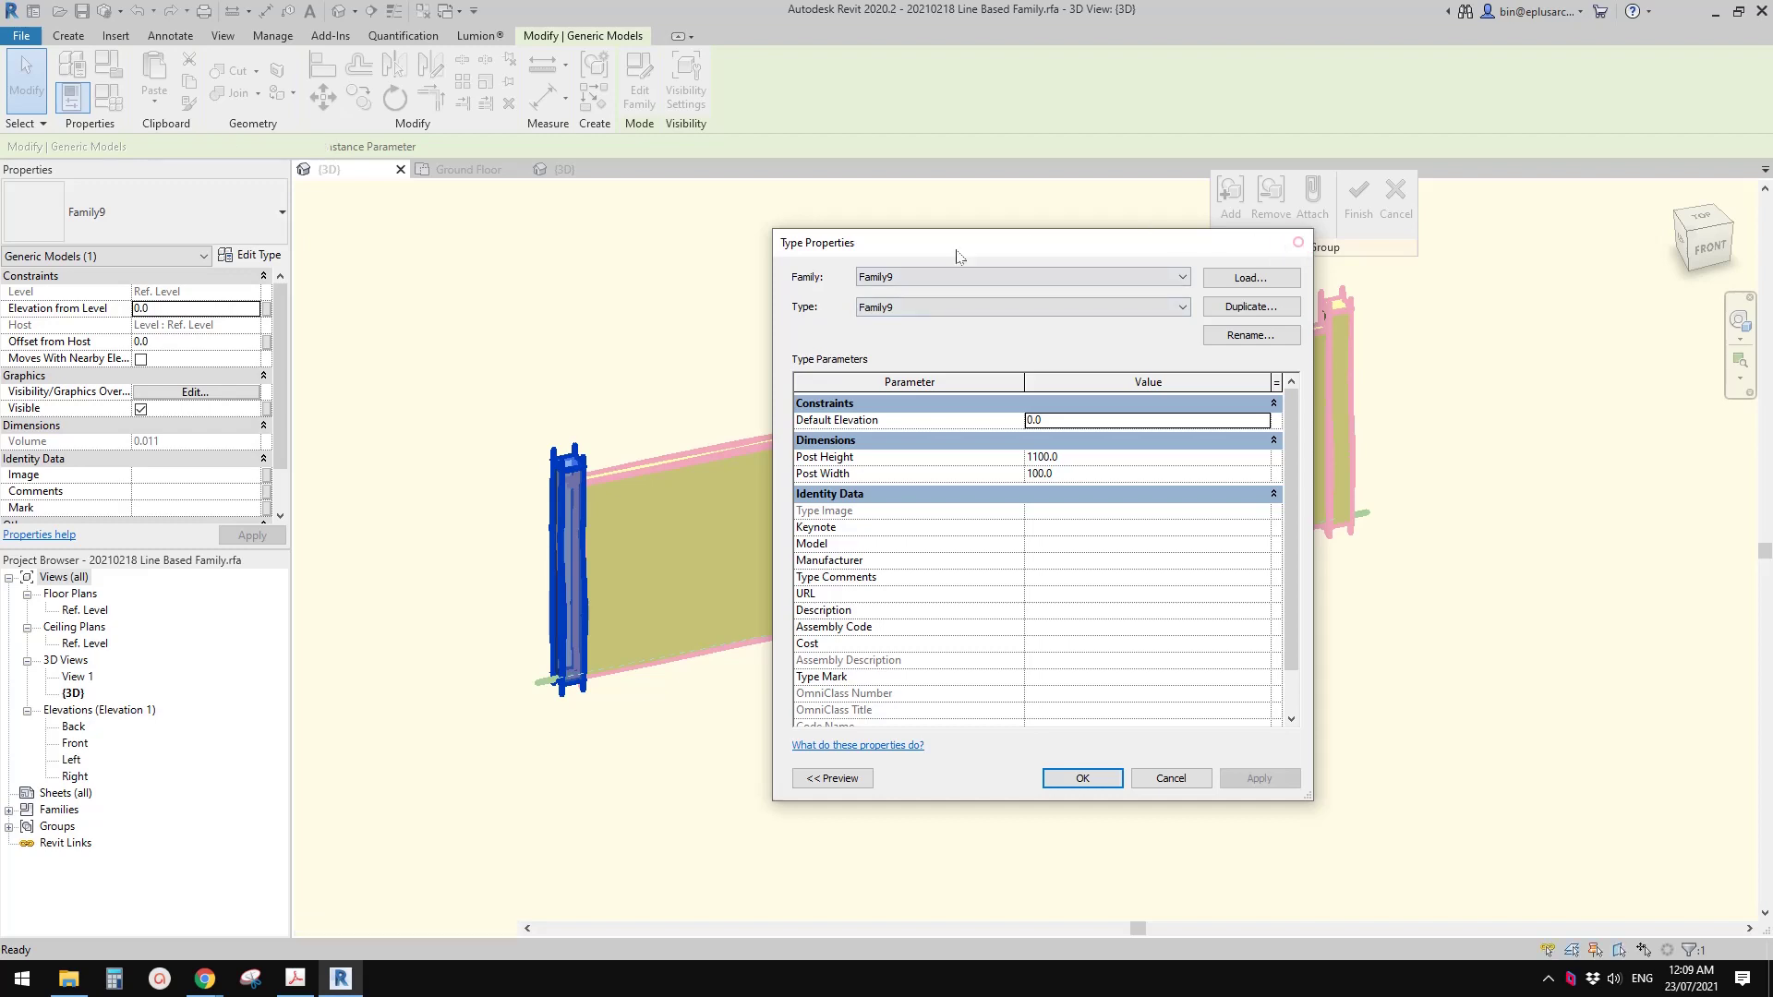
left_click(1299, 242)
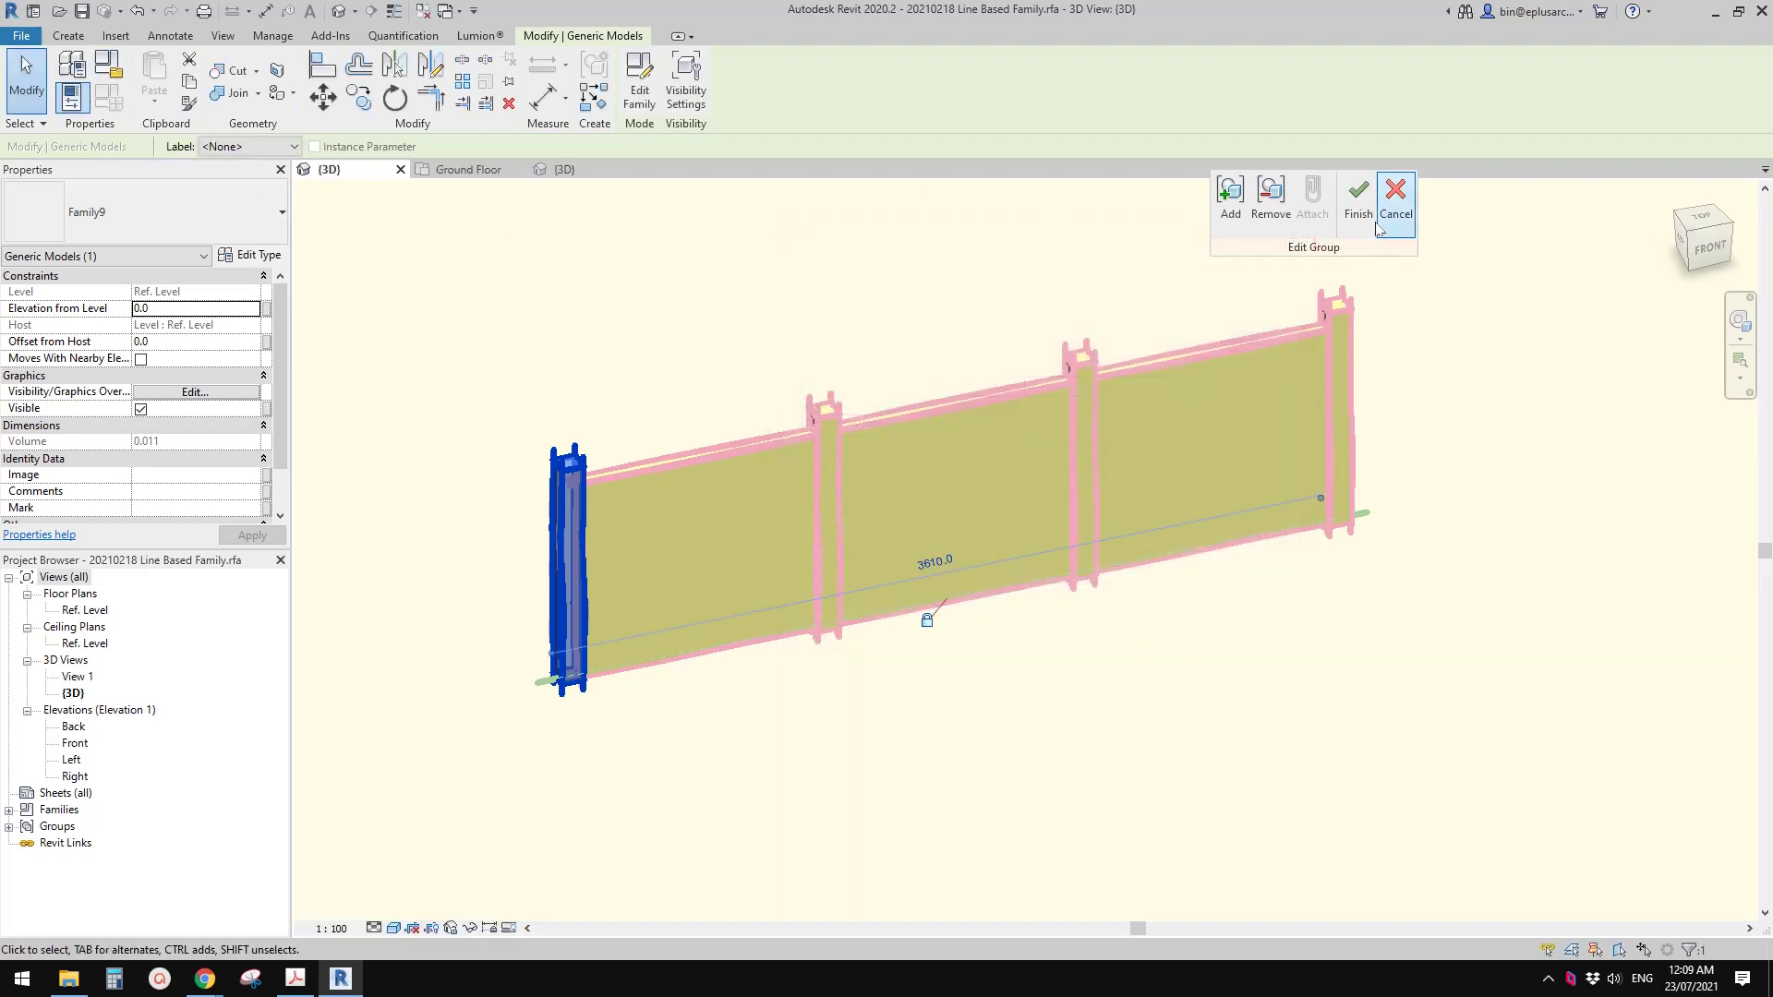
left_click(1358, 196)
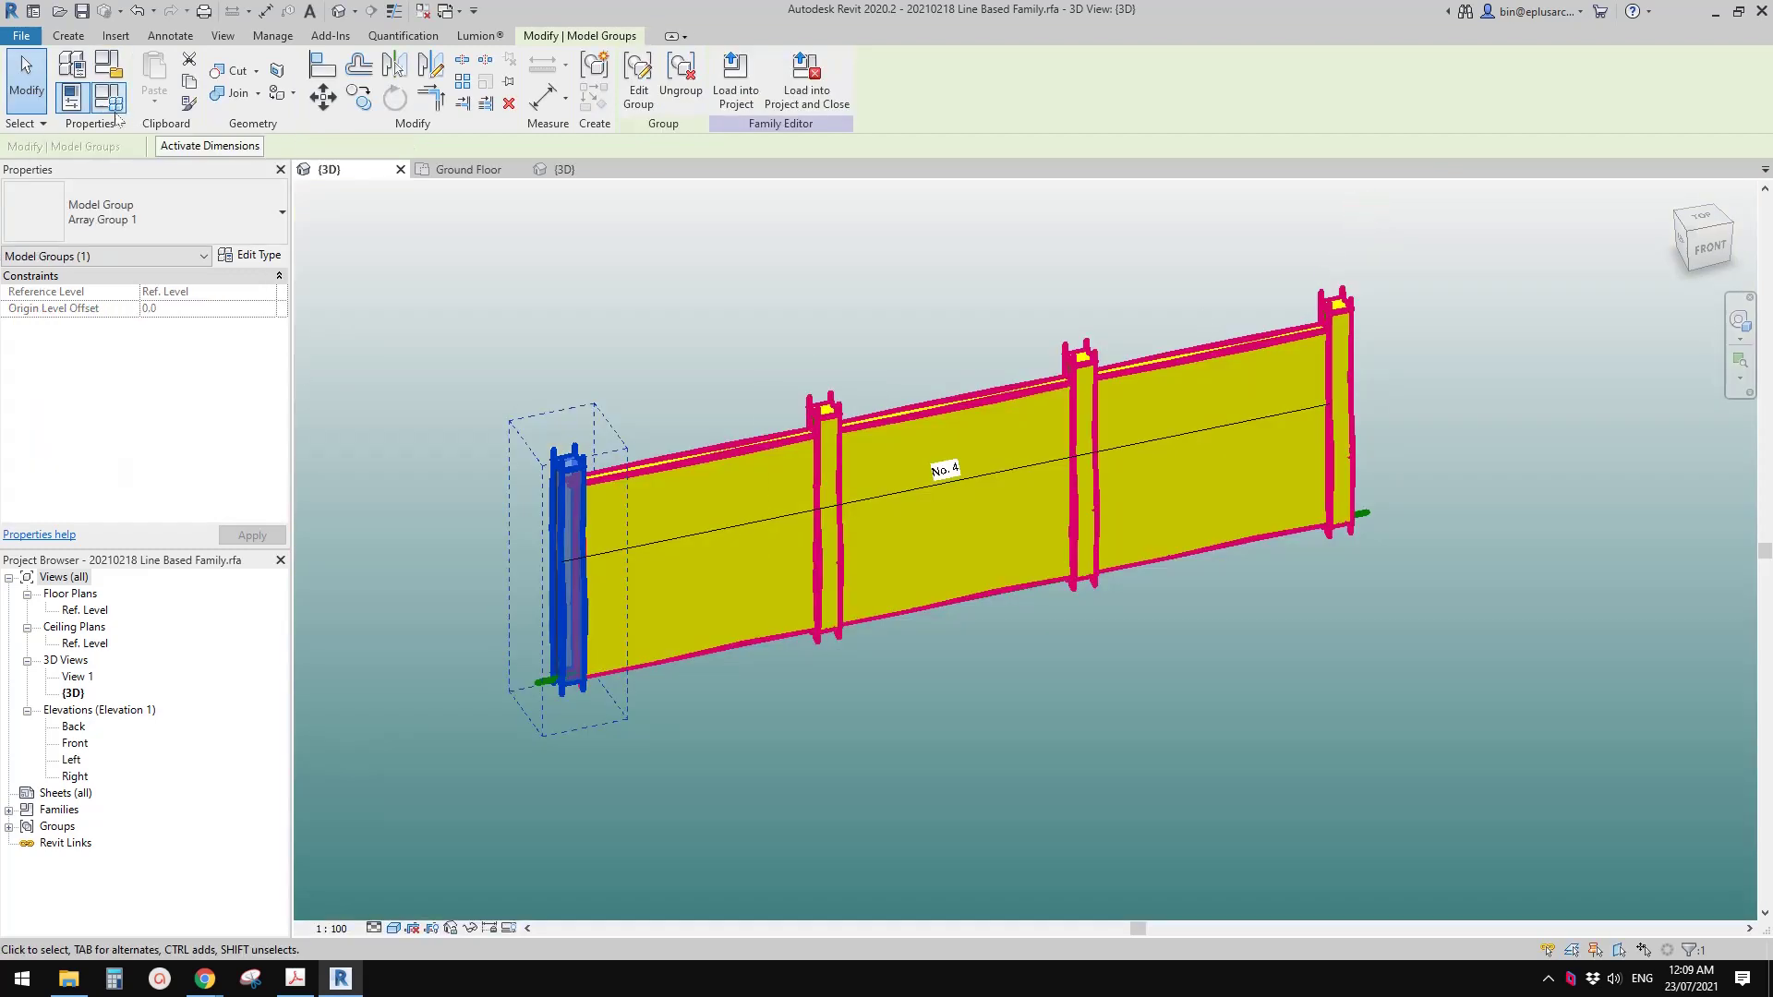
left_click(109, 98)
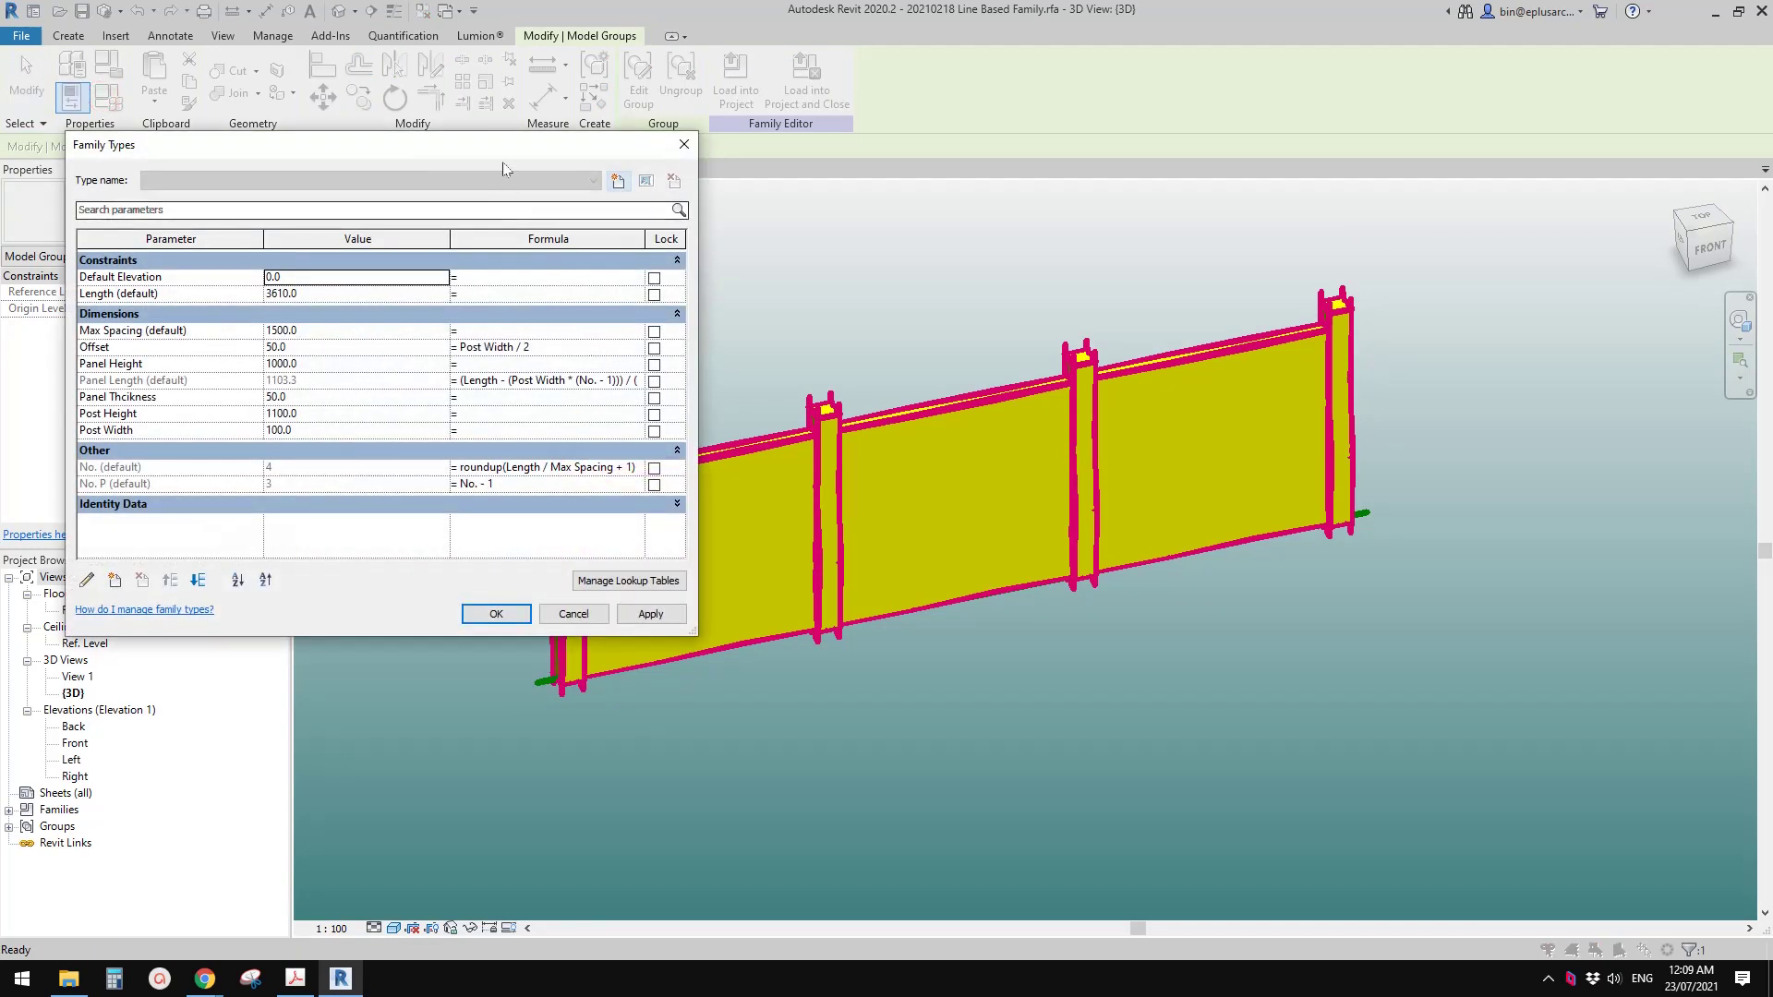
left_click_drag(503, 169, 612, 216)
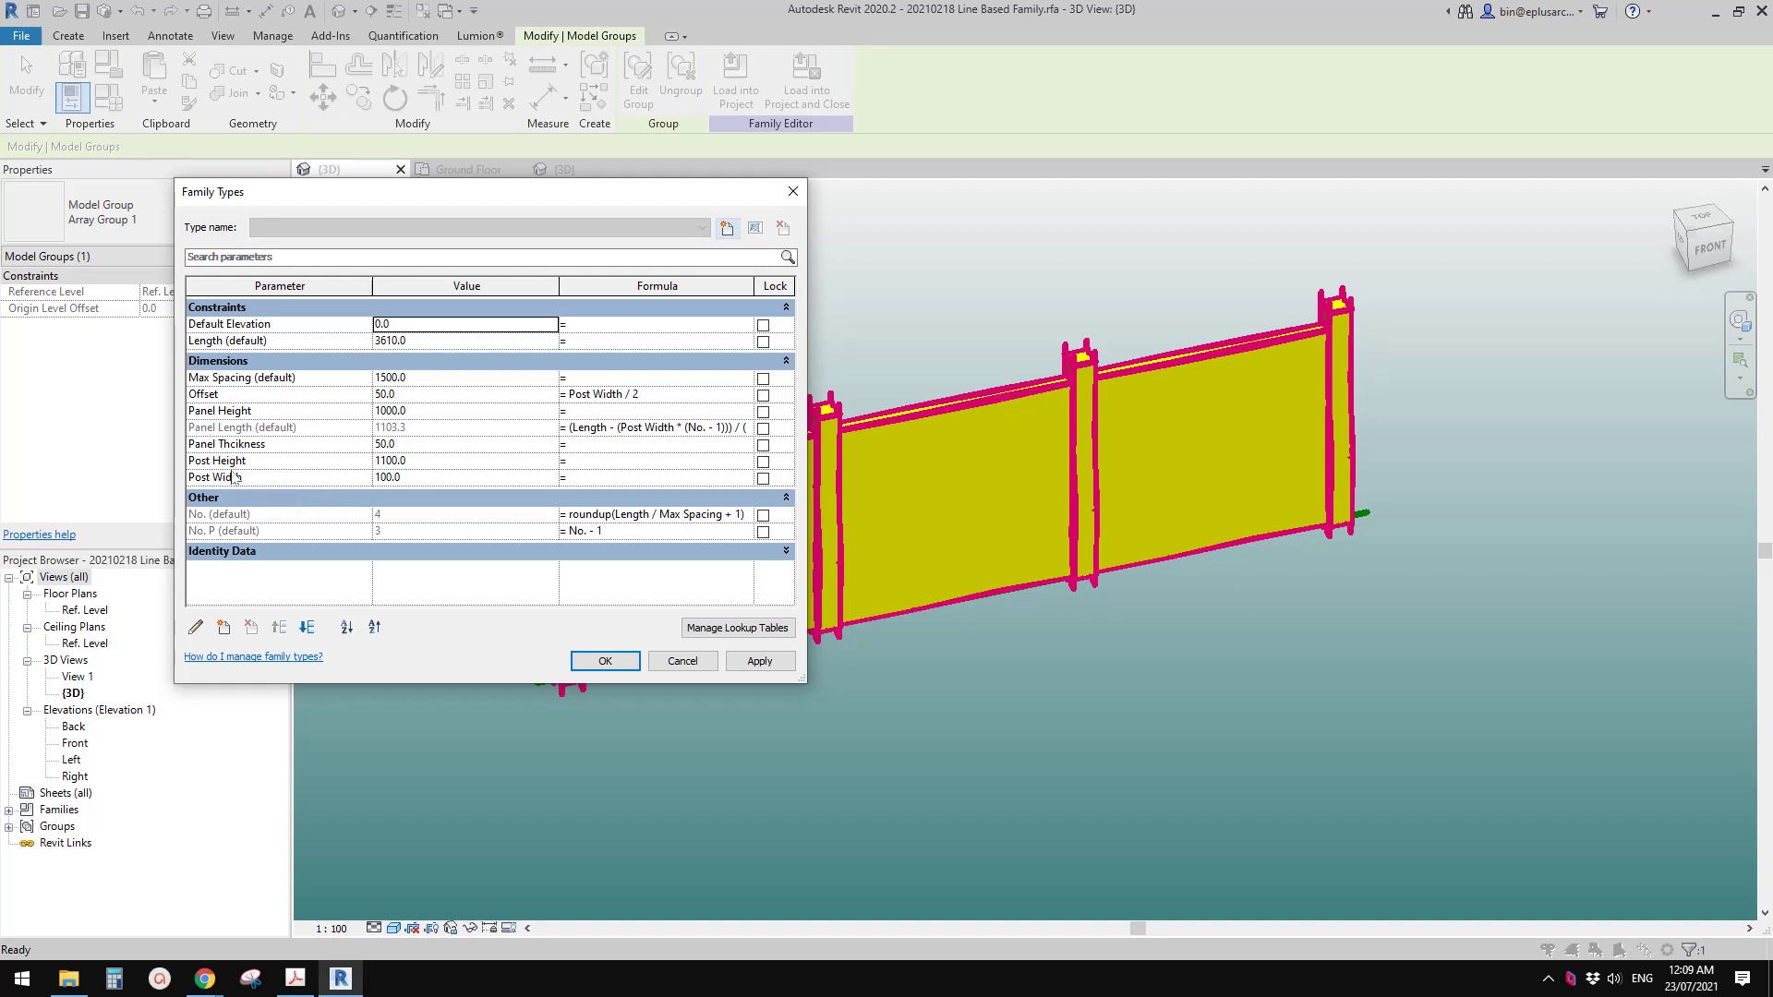
left_click(792, 191)
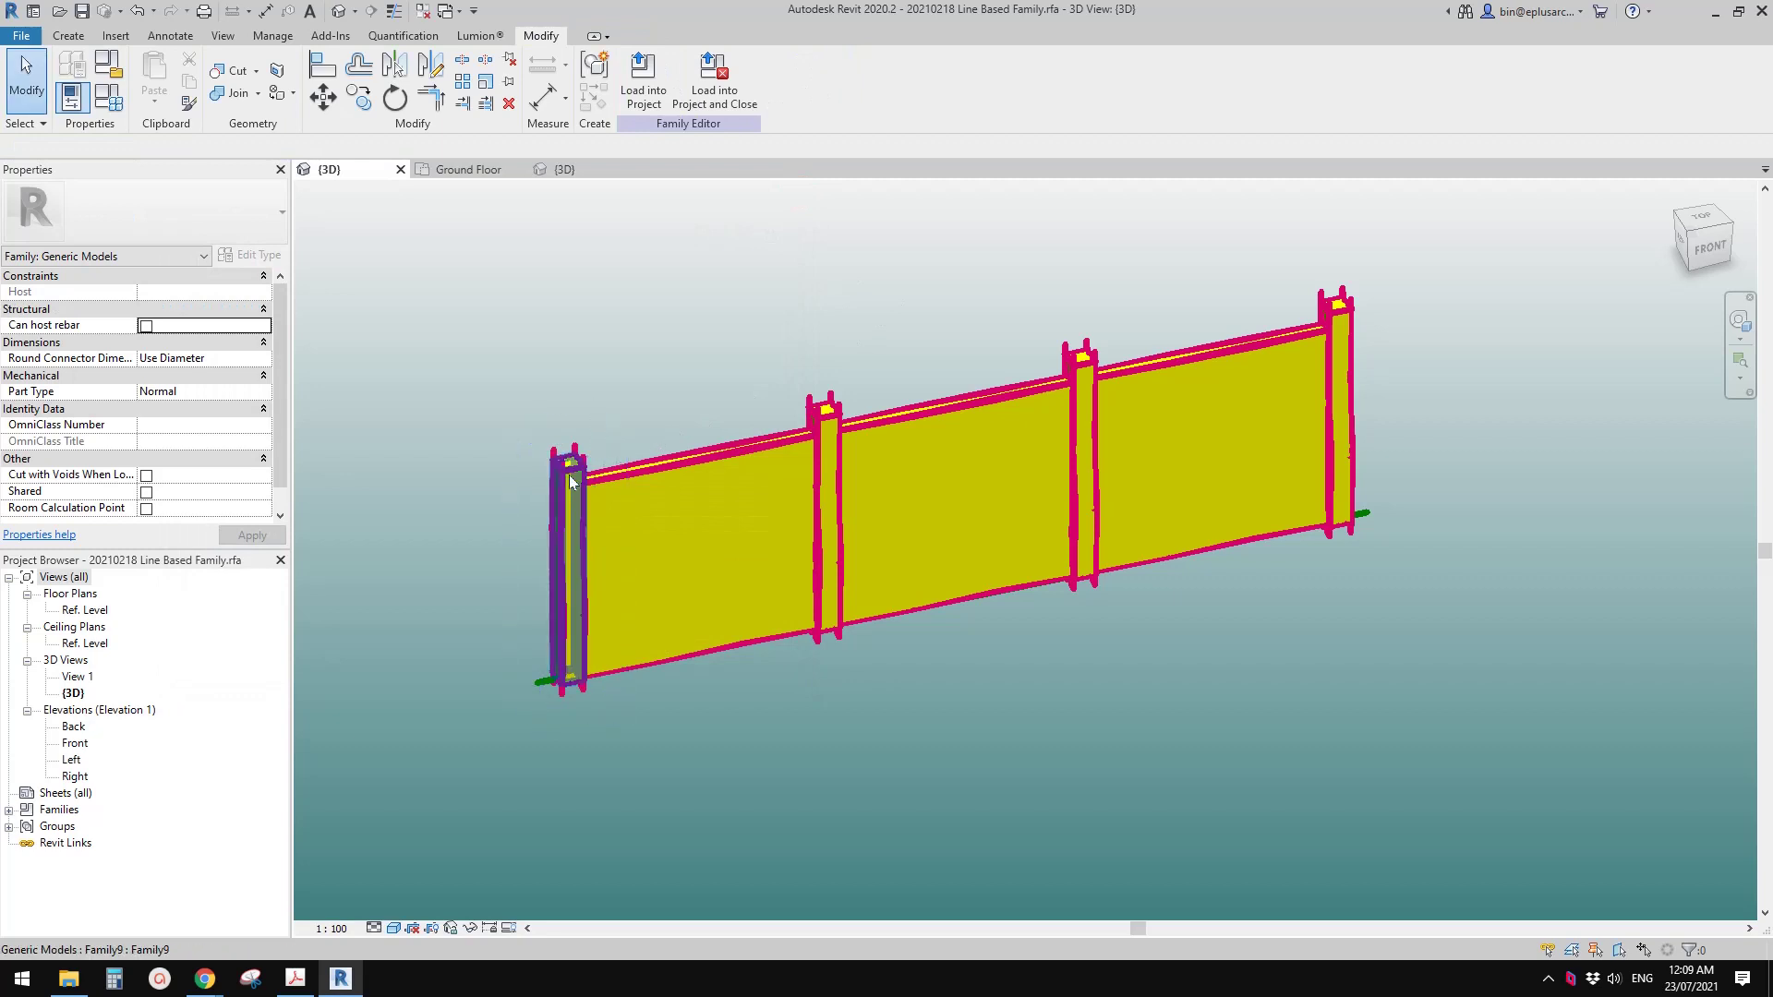
left_click(571, 481)
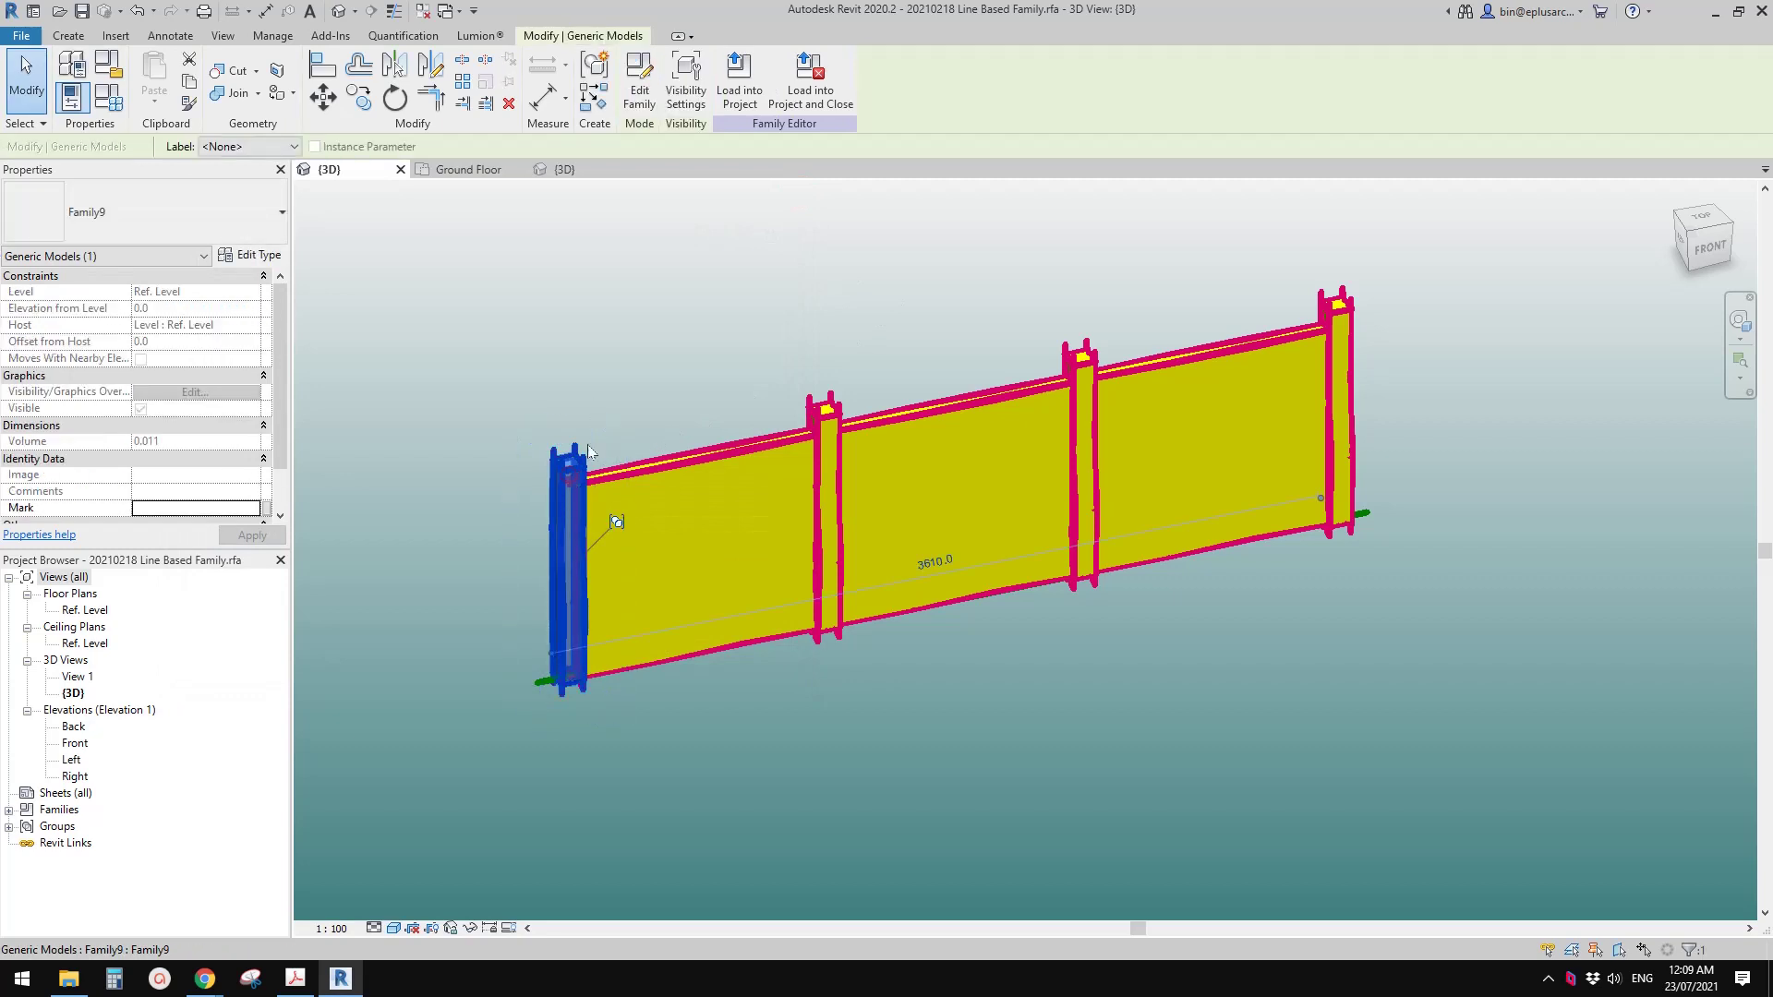
Step: Open the post family and change Post Height to an instance parameter in Family Types
left_click(637, 88)
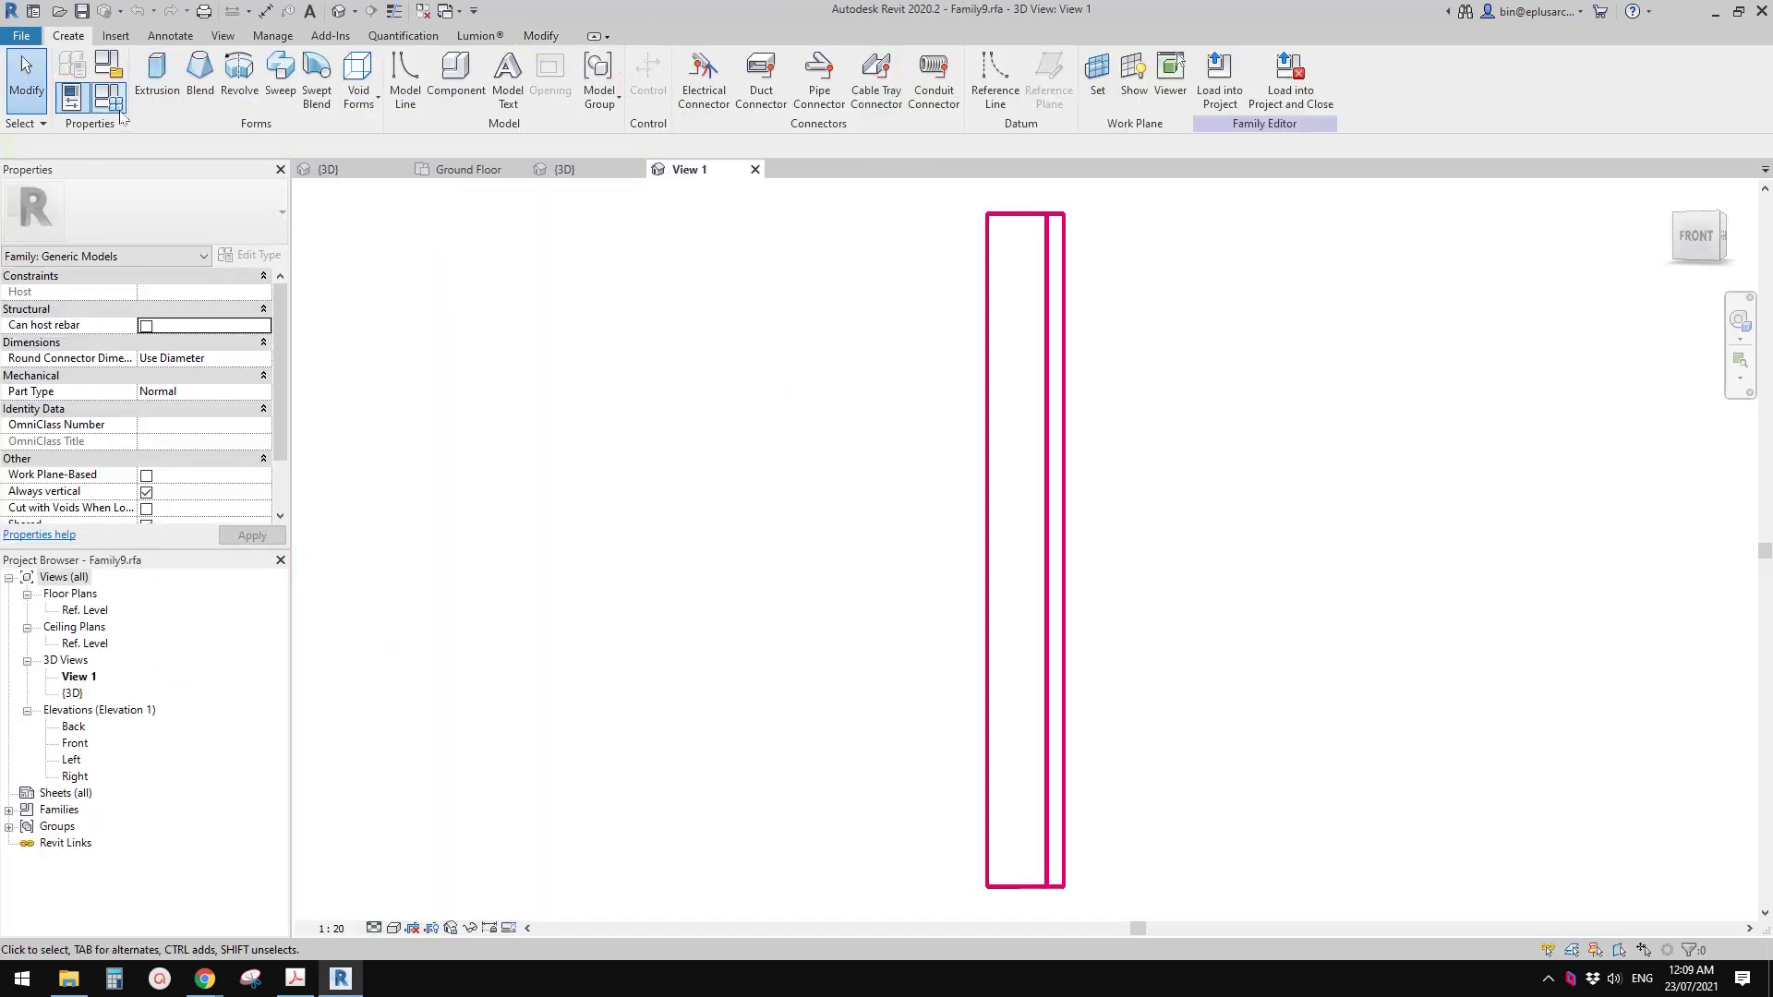
left_click(71, 96)
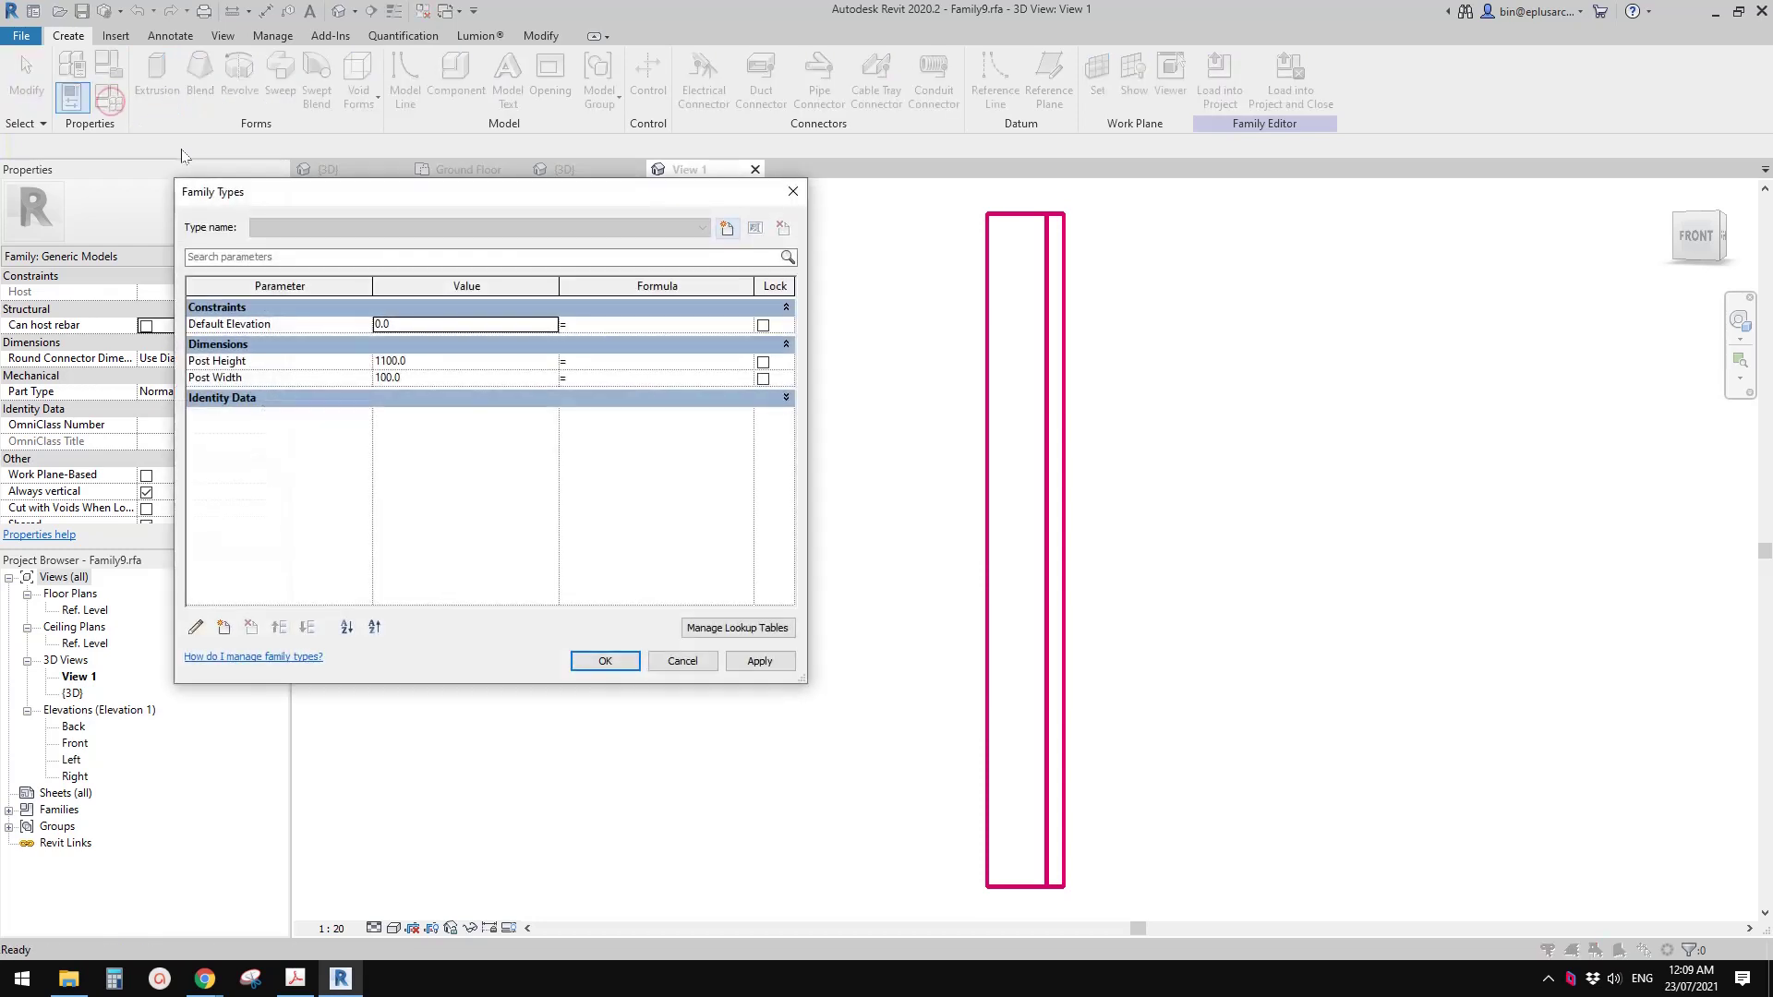
left_click(289, 365)
left_click(197, 628)
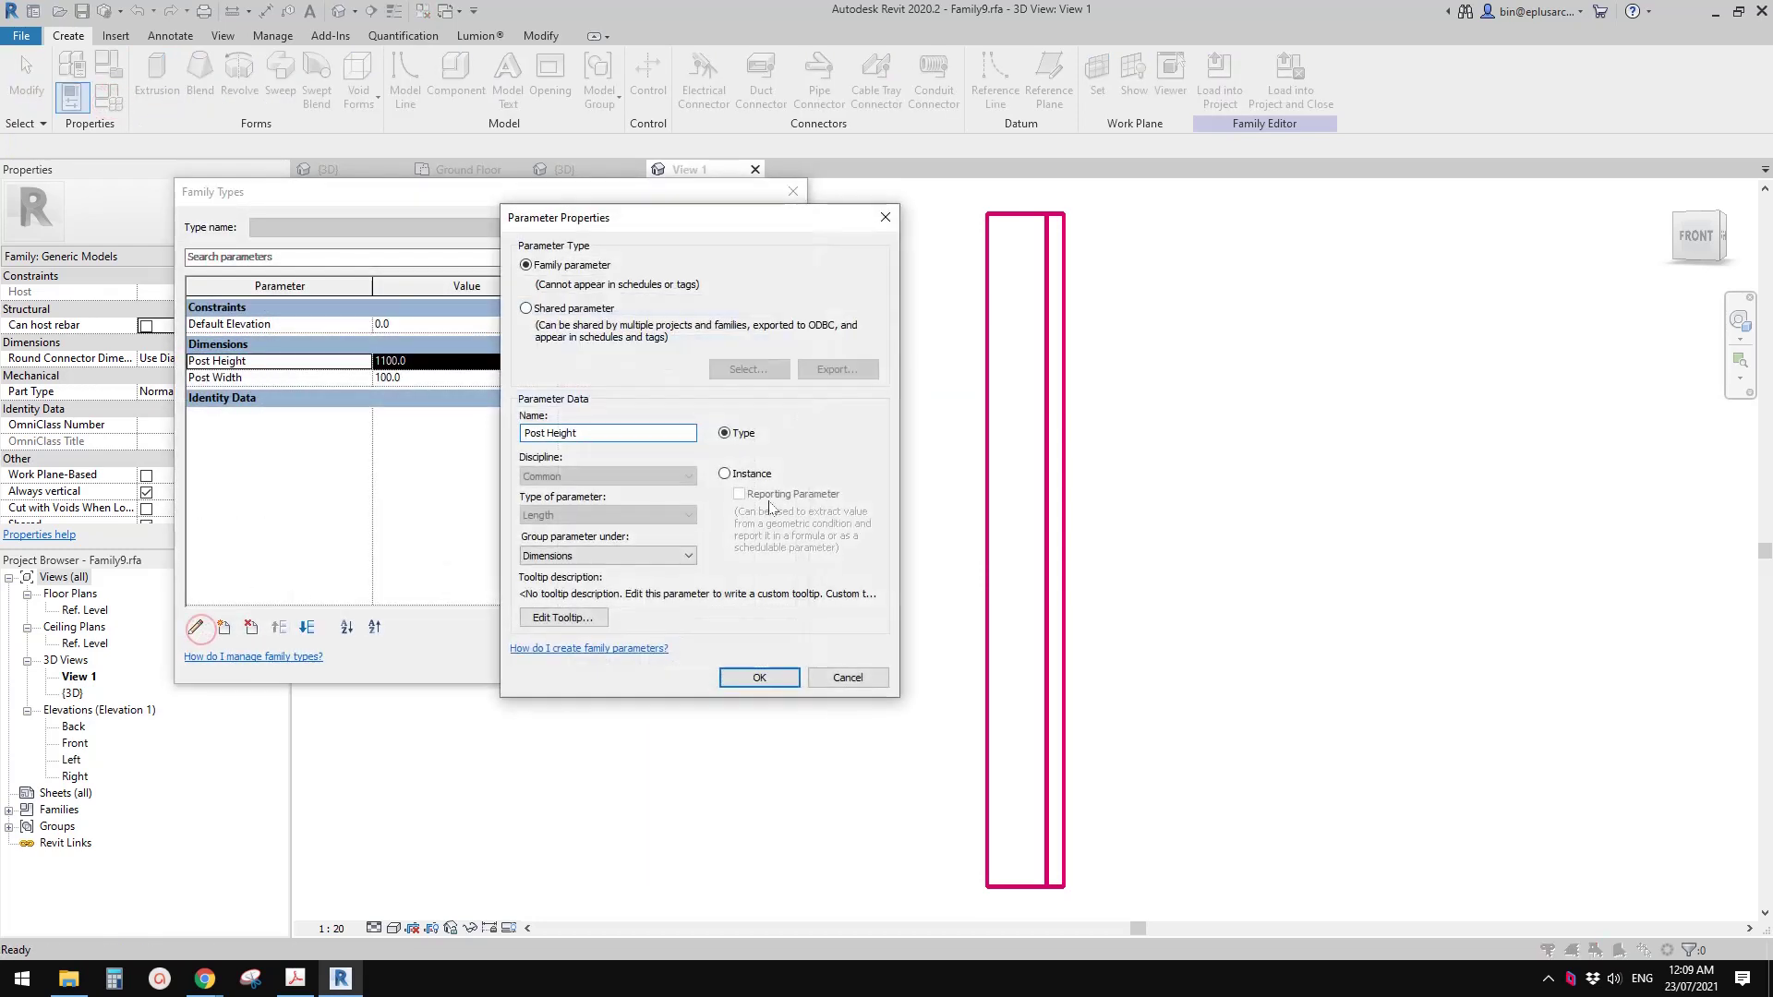
left_click(724, 474)
left_click(759, 677)
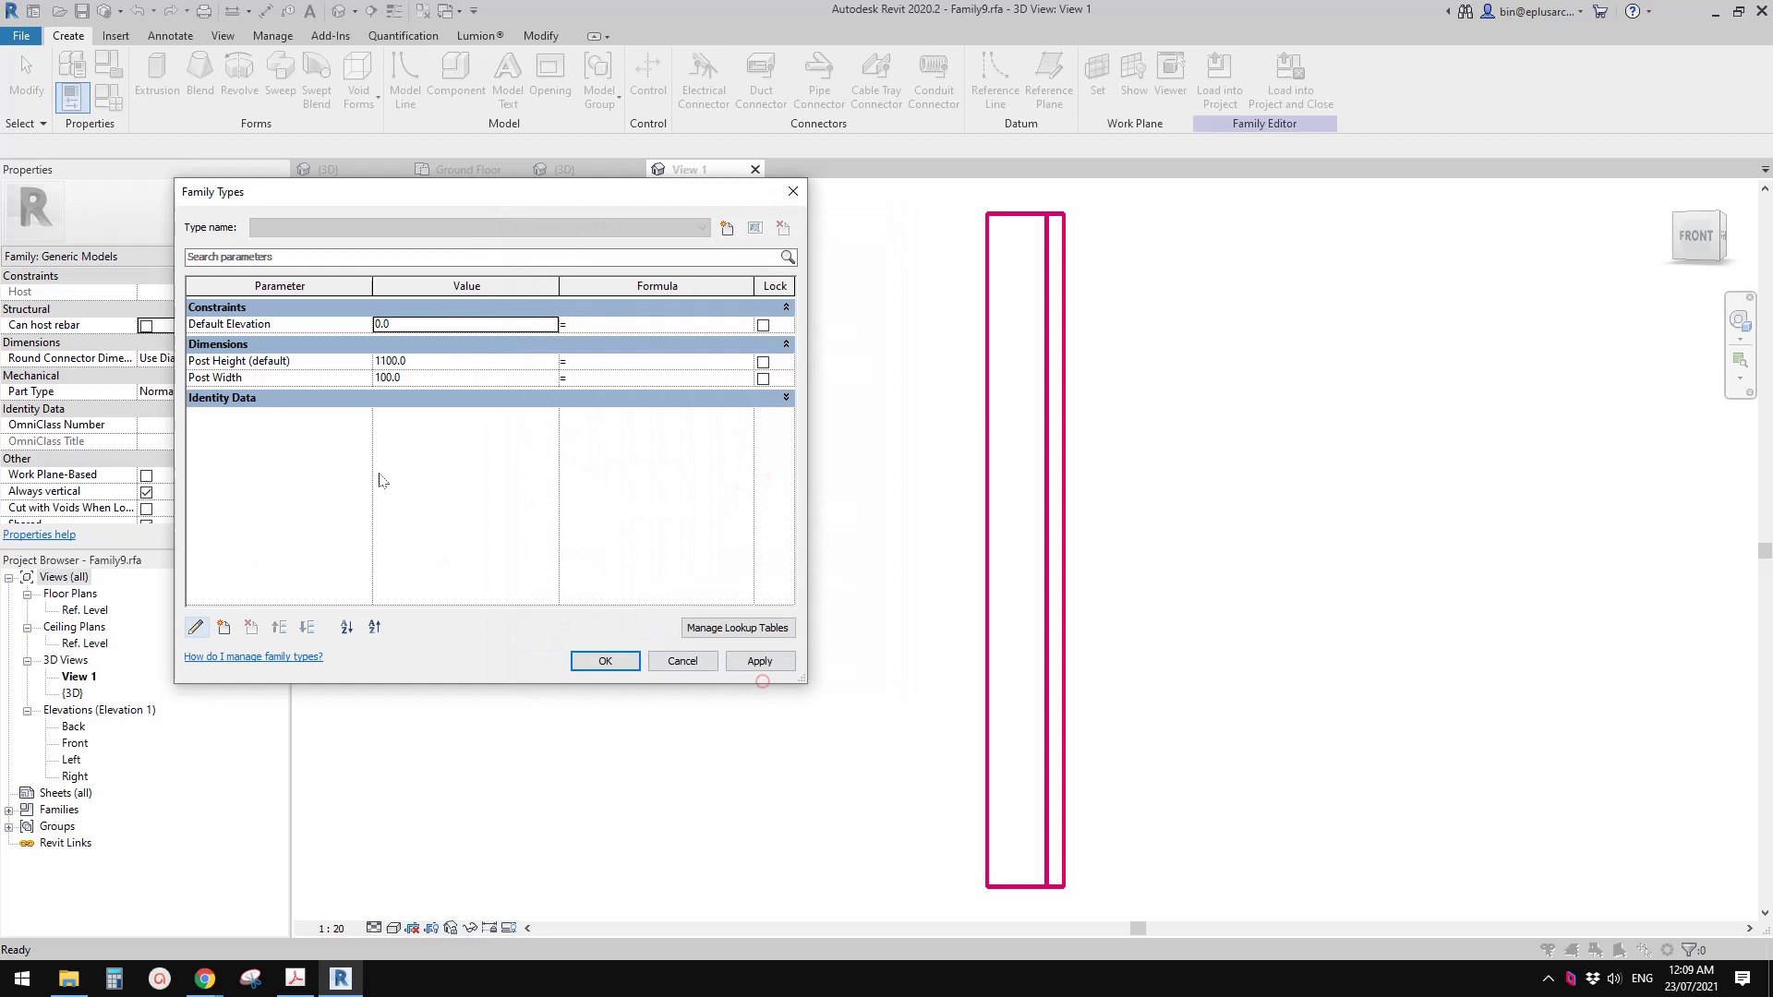
Step: Change Post Width to an instance parameter and apply the Family Types changes
left_click(263, 379)
left_click(196, 627)
left_click(724, 474)
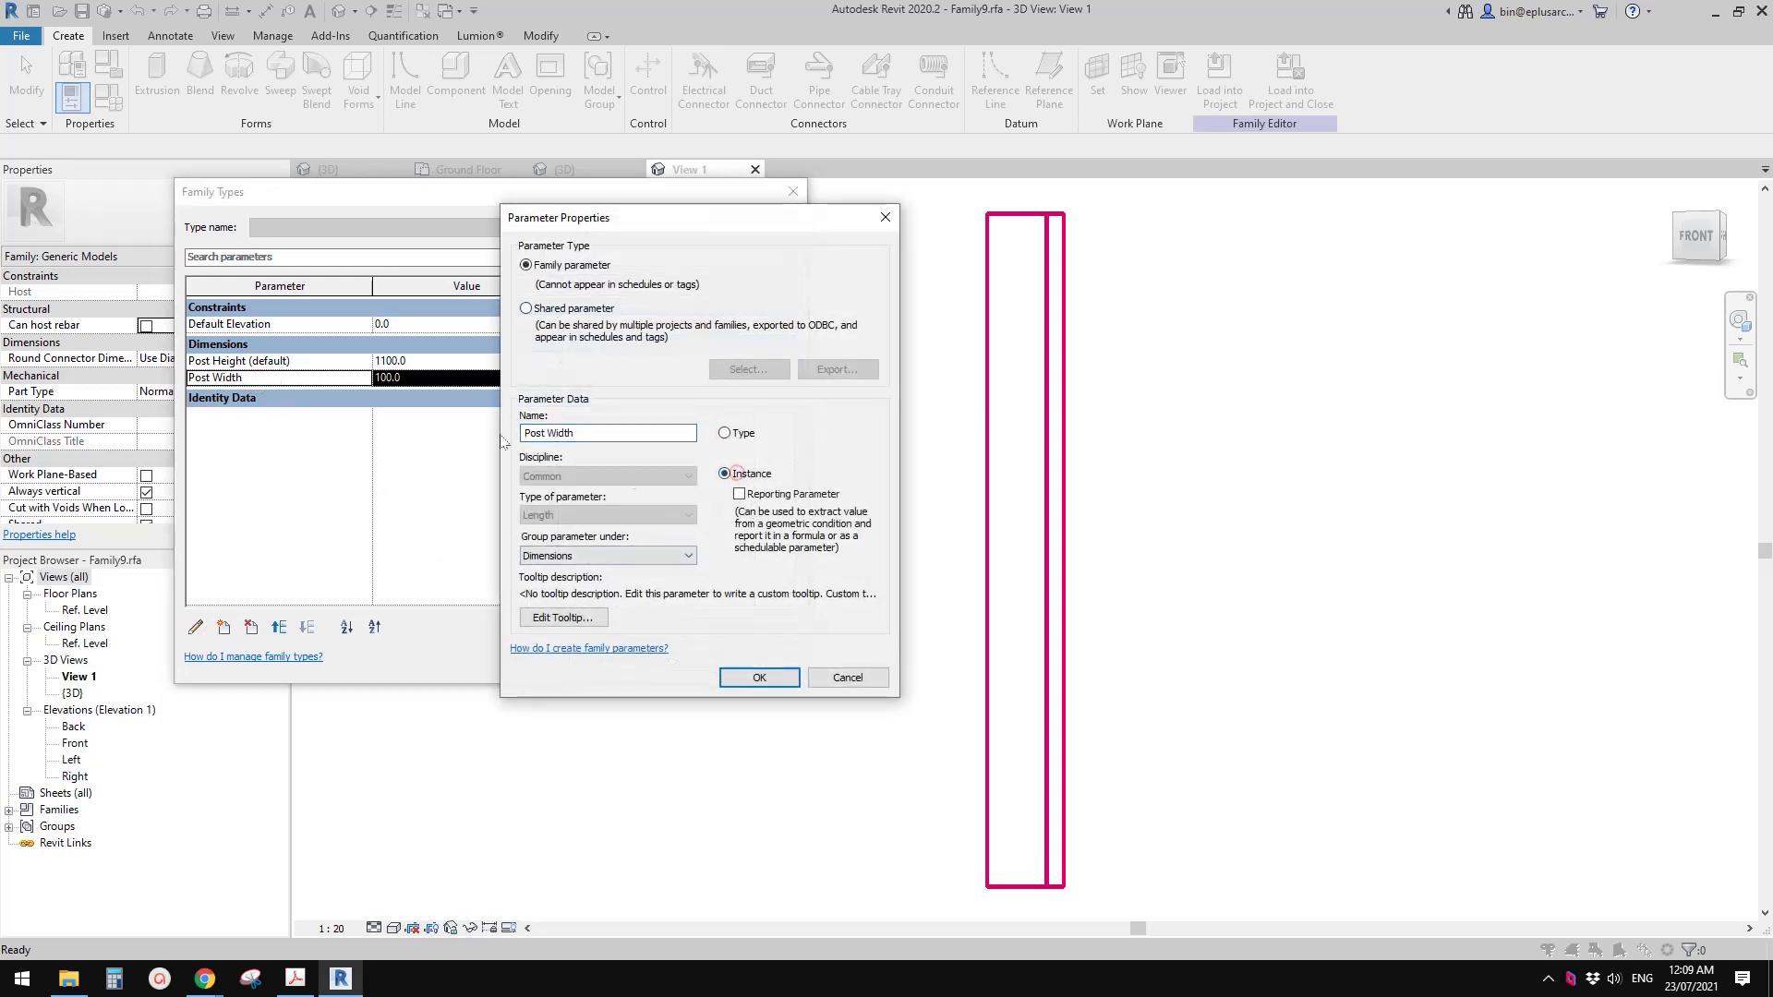
left_click(759, 677)
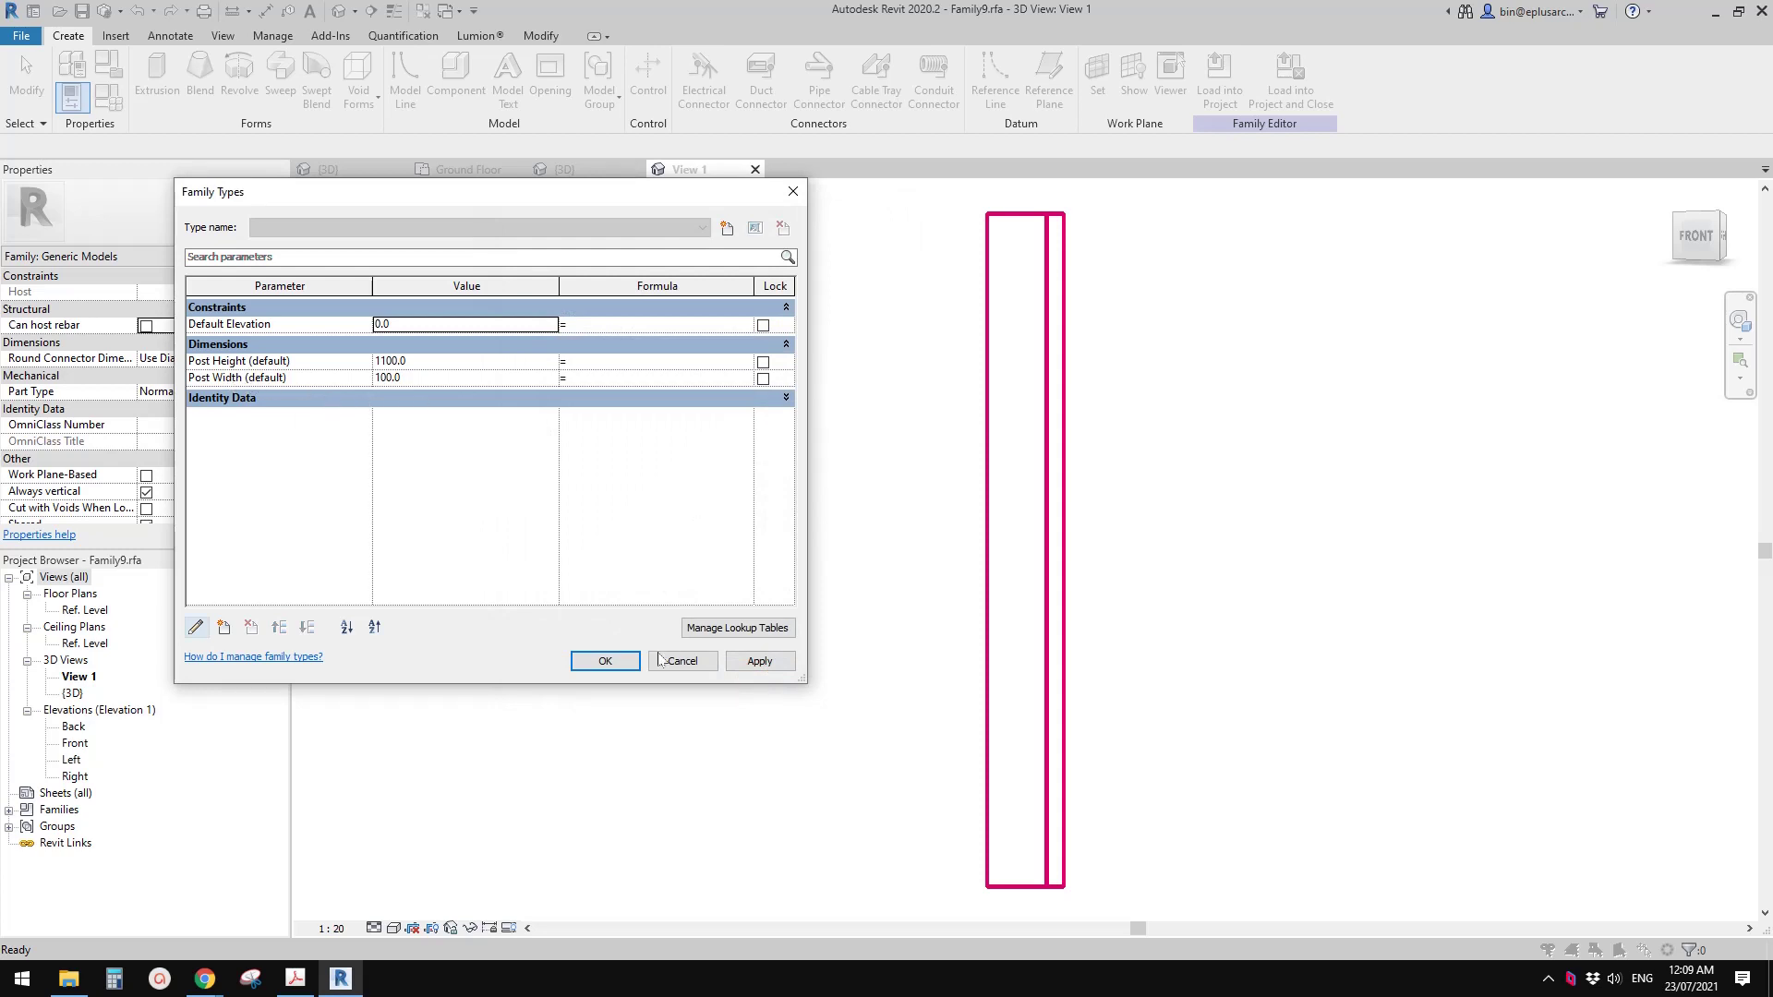
left_click(616, 670)
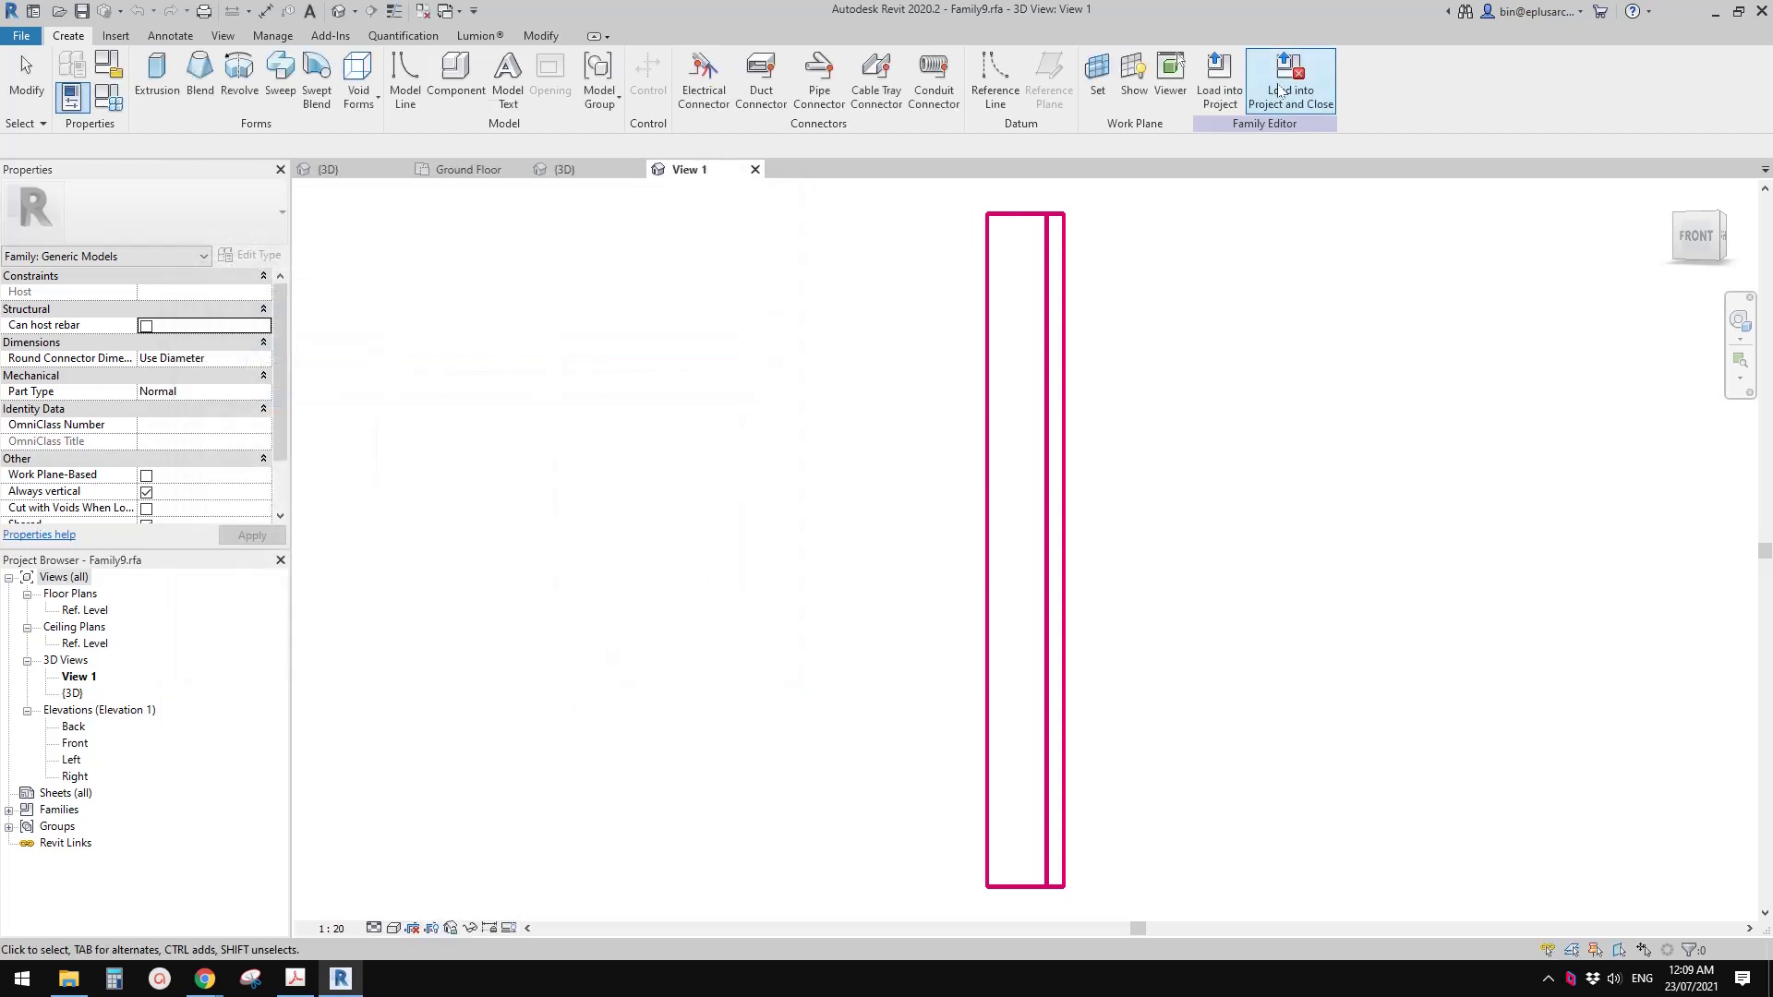
Step: Load Family9 back into the line-based fence family unsaved, overwriting the existing version
left_click(1257, 108)
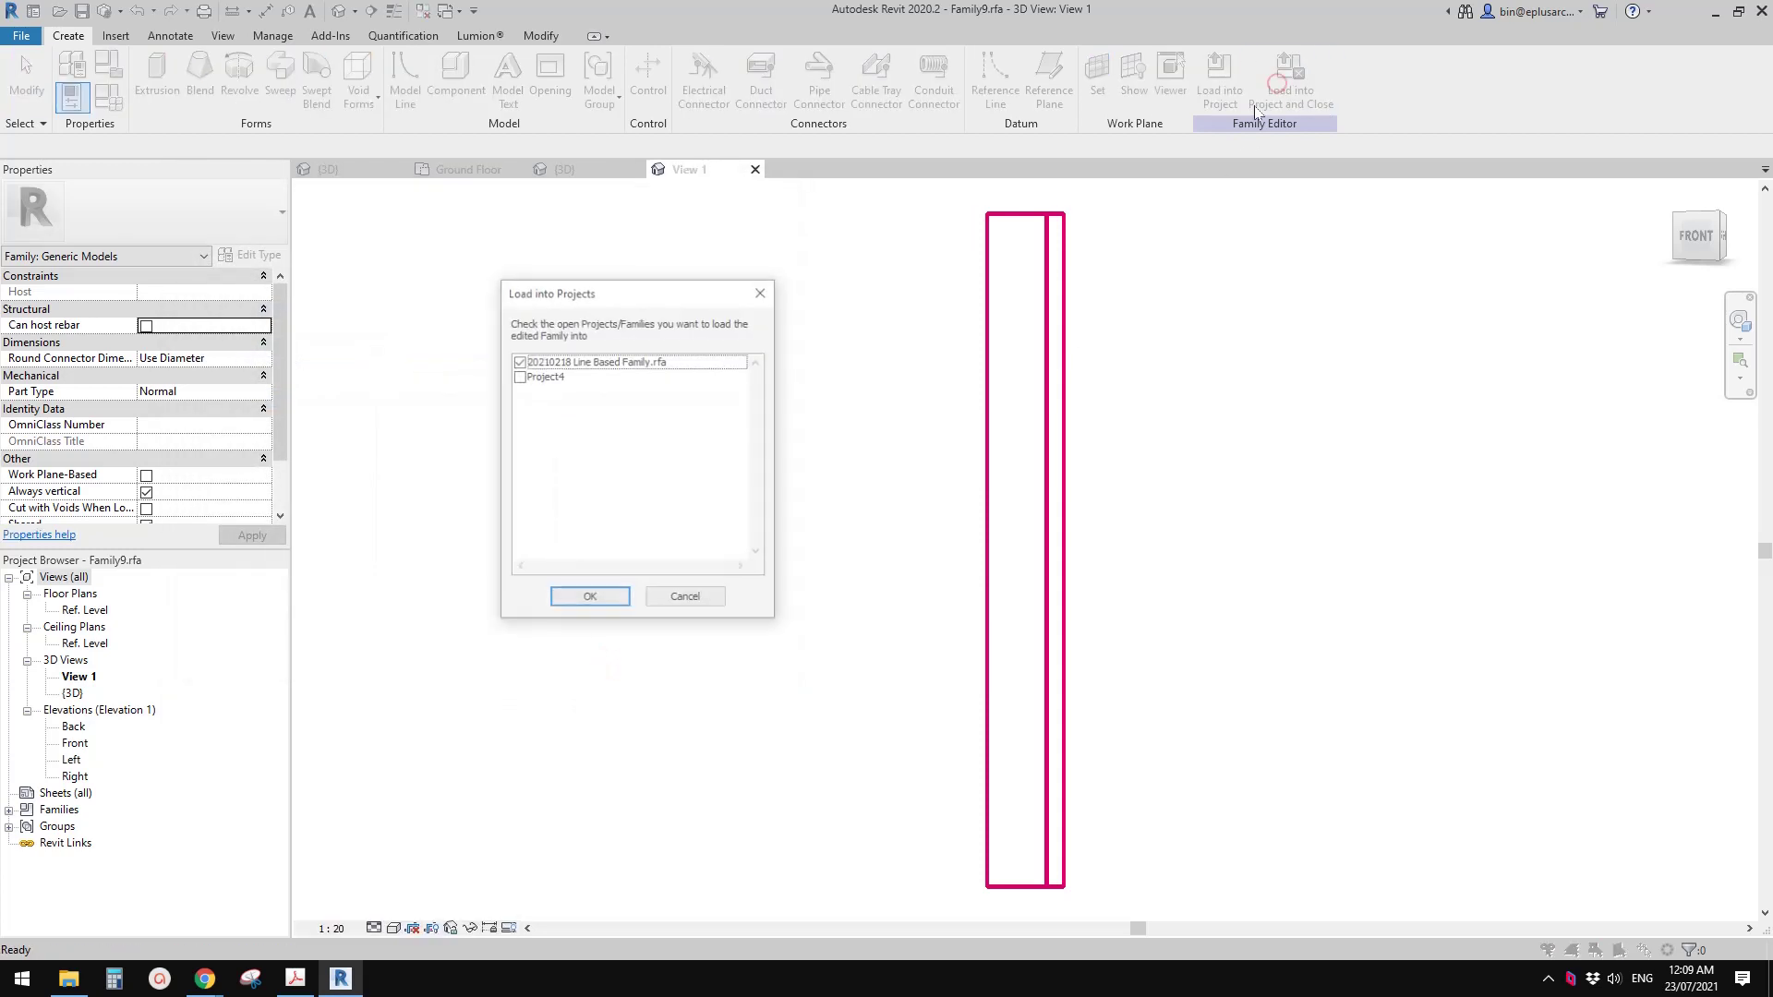
left_click(589, 600)
left_click(925, 490)
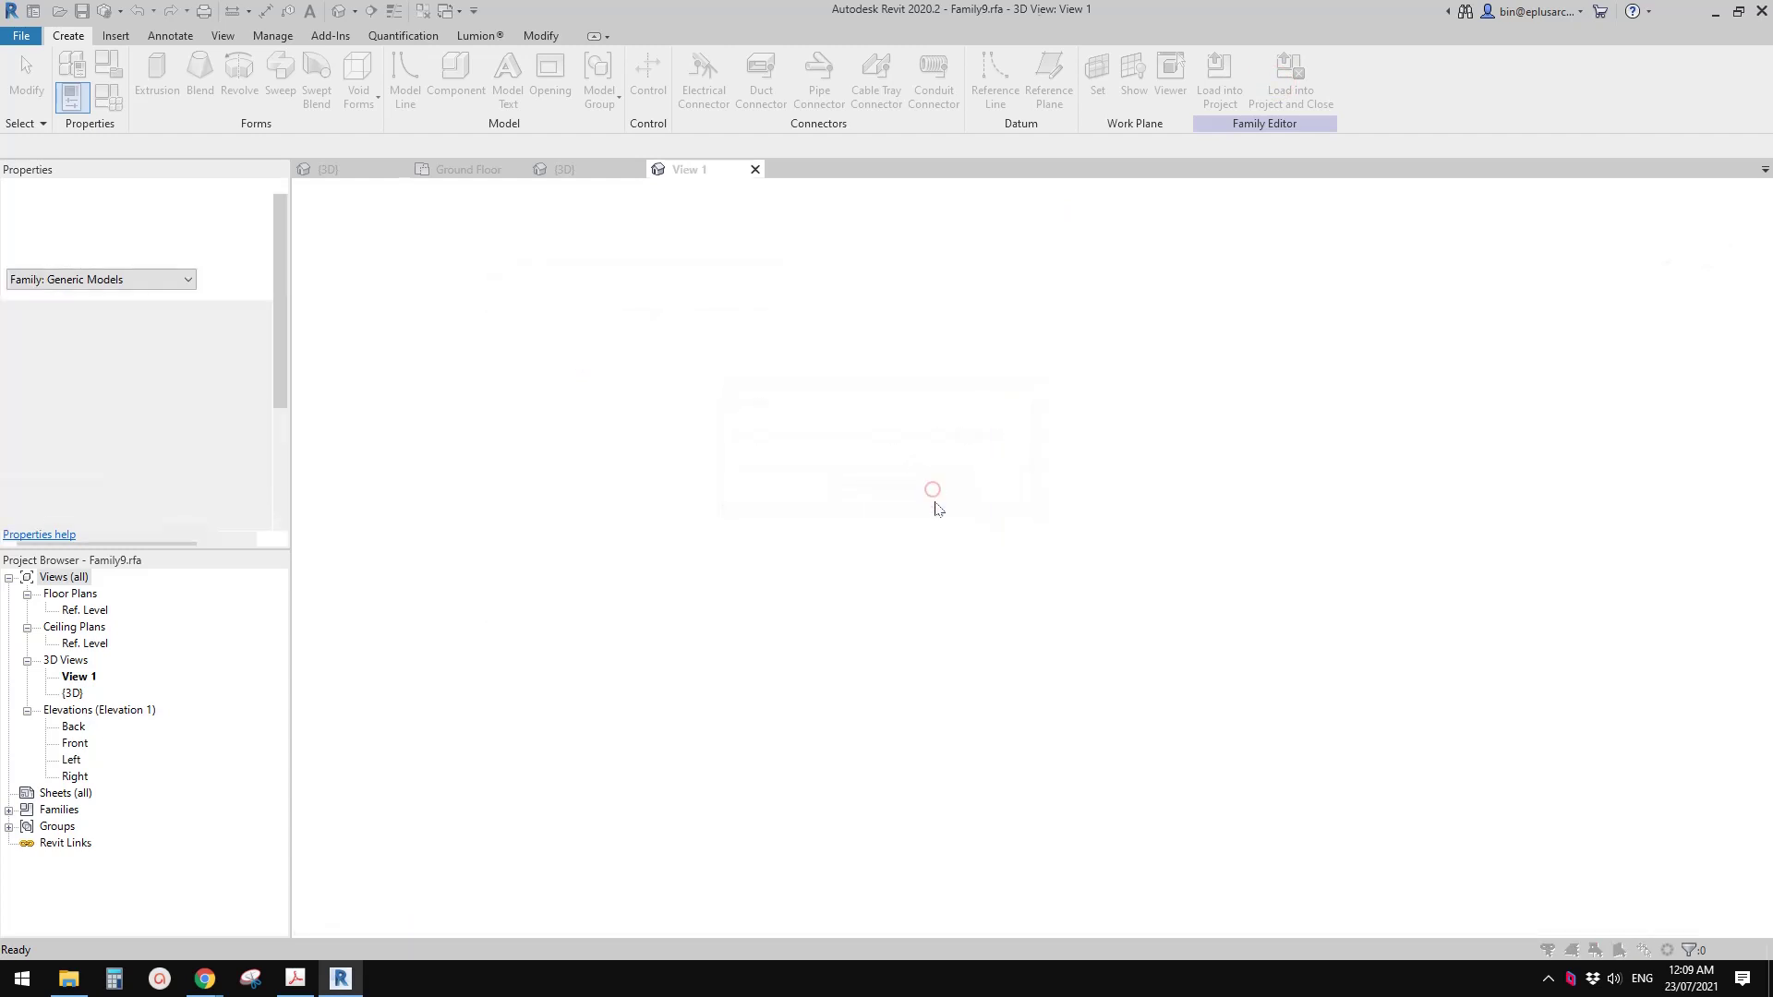
left_click(861, 430)
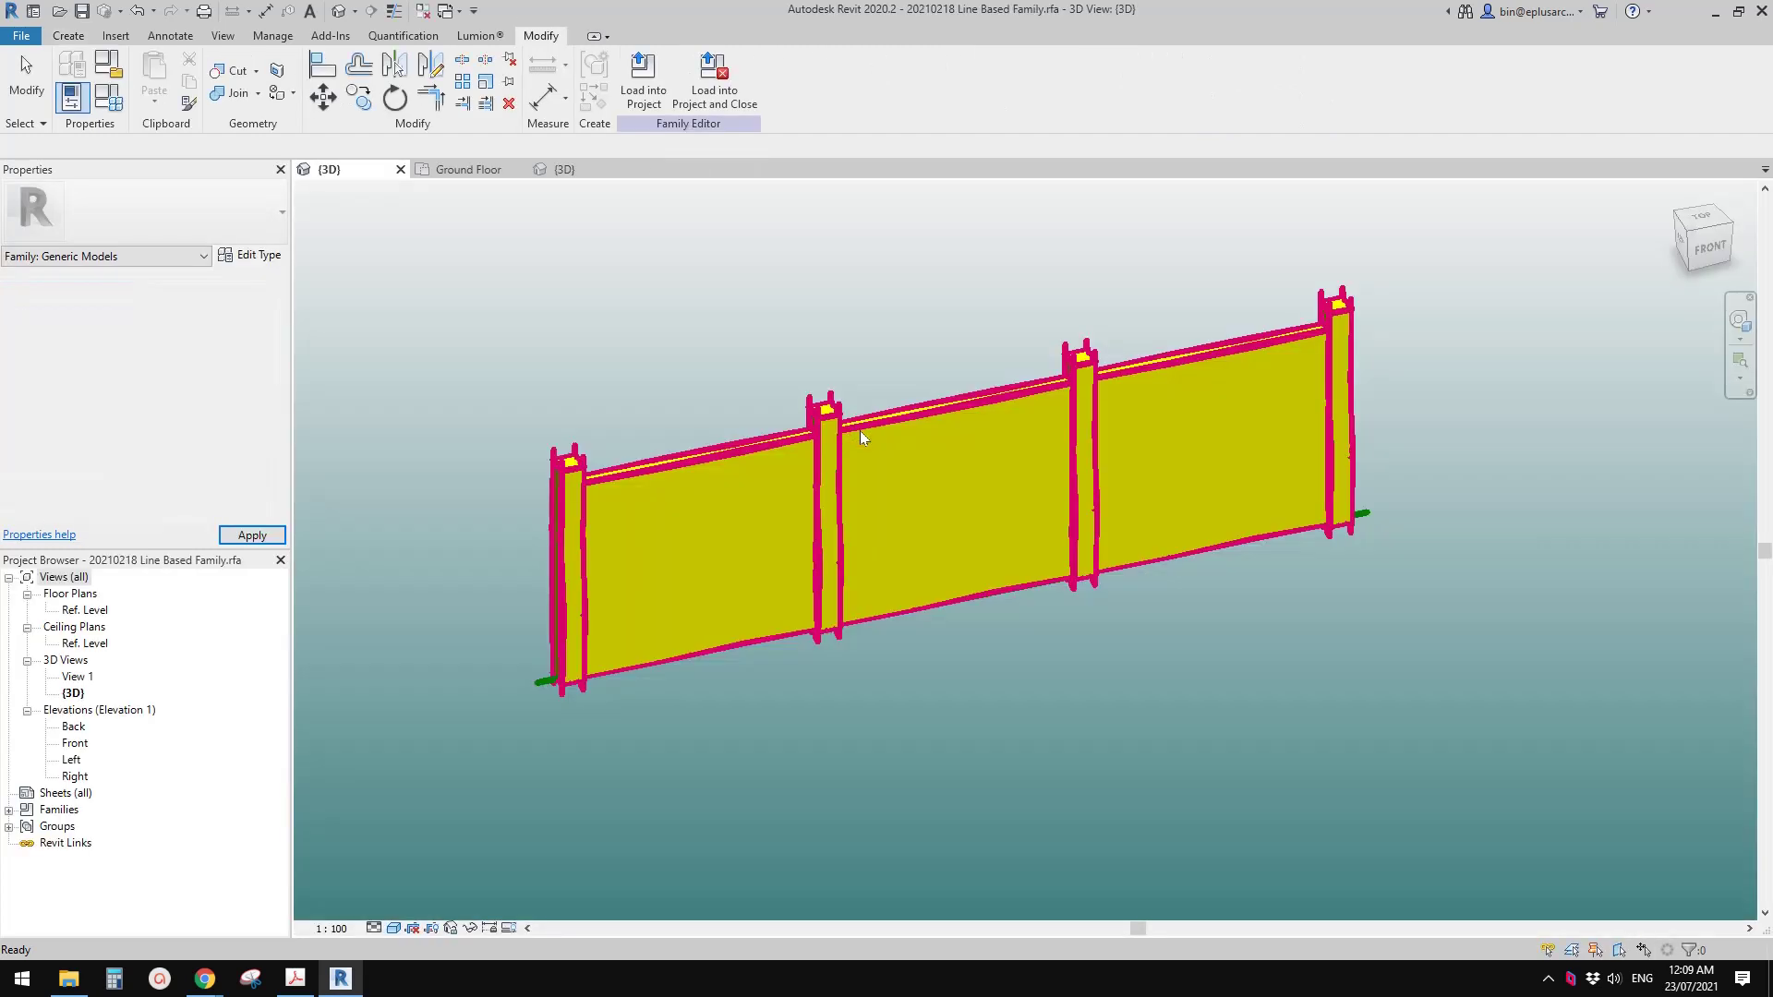
Step: Edit the post array group and link the left post's height to the fence's Post Height parameter
left_click(579, 517)
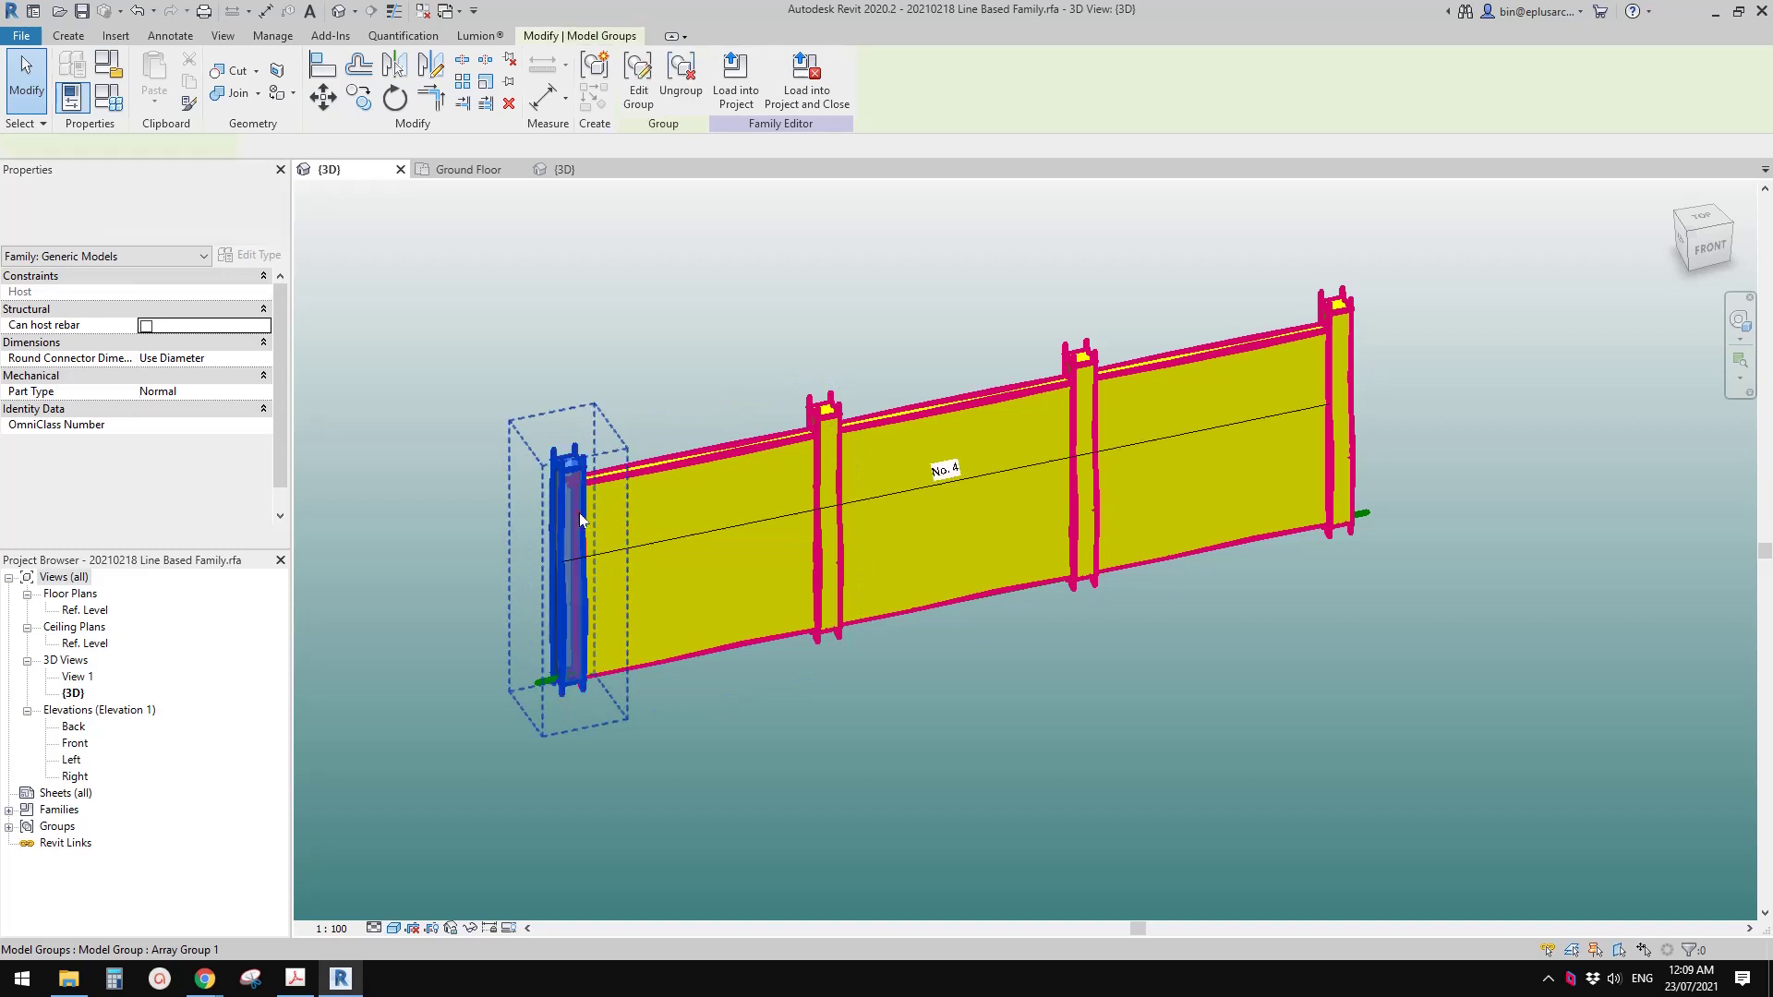
left_click(639, 92)
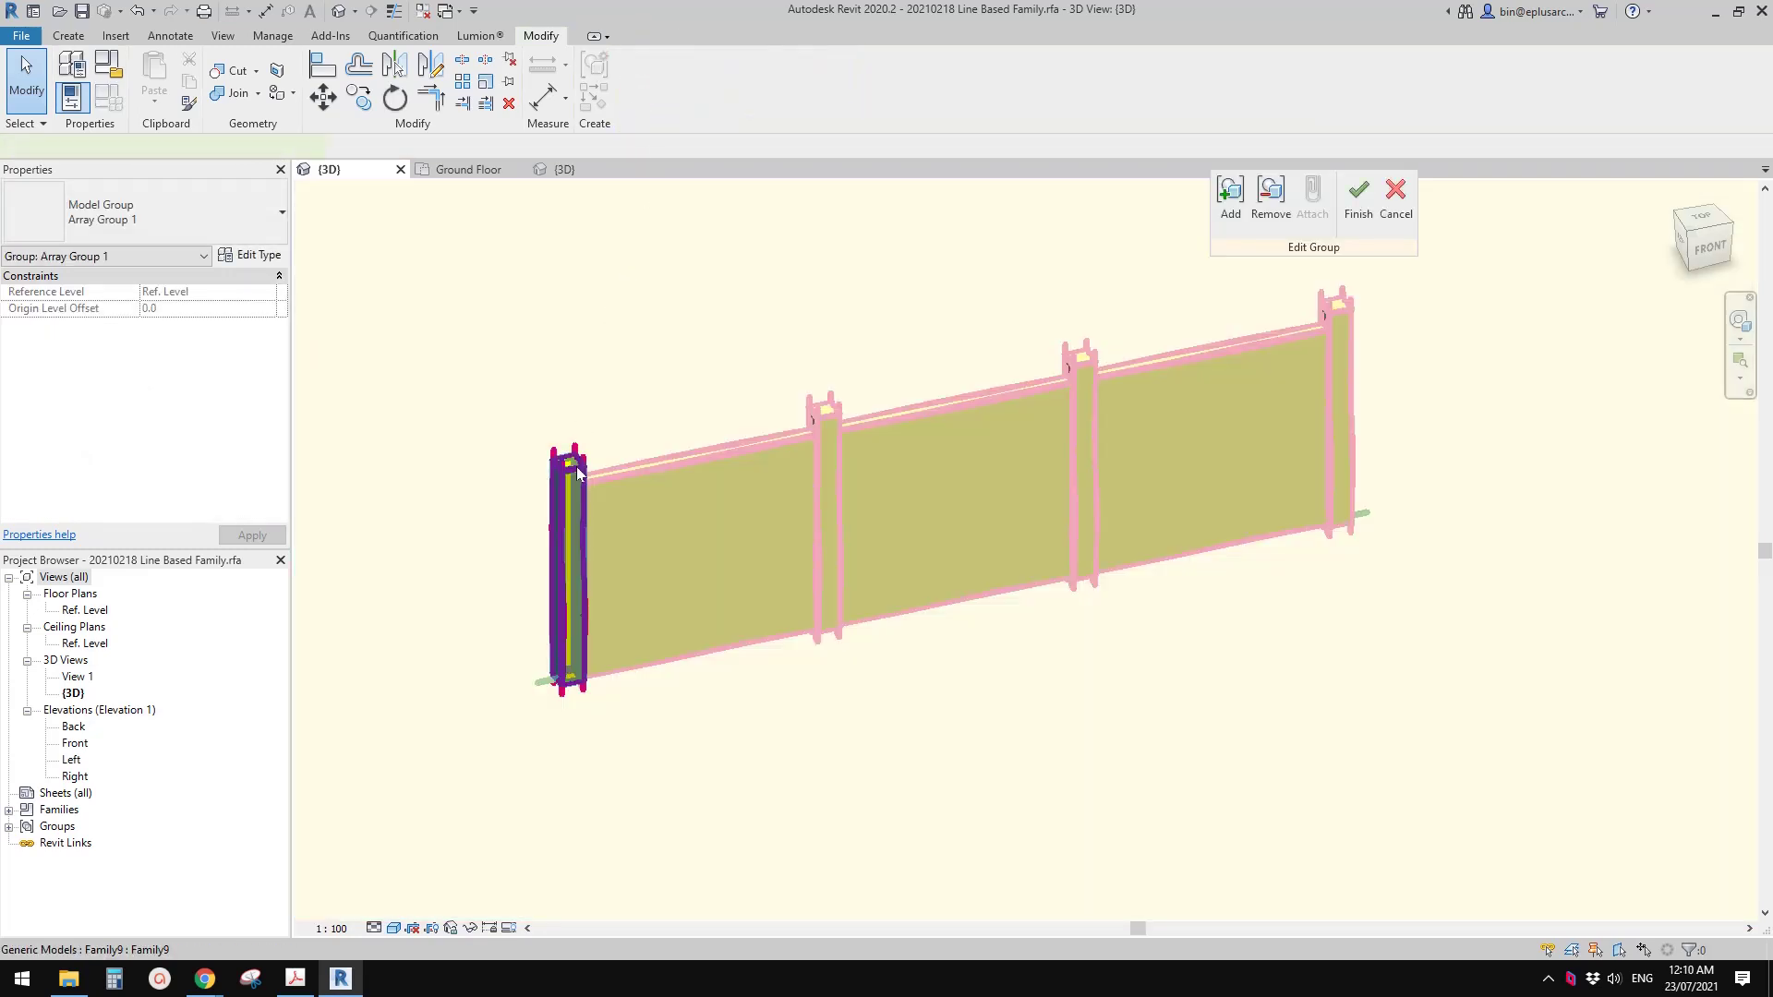
left_click(577, 467)
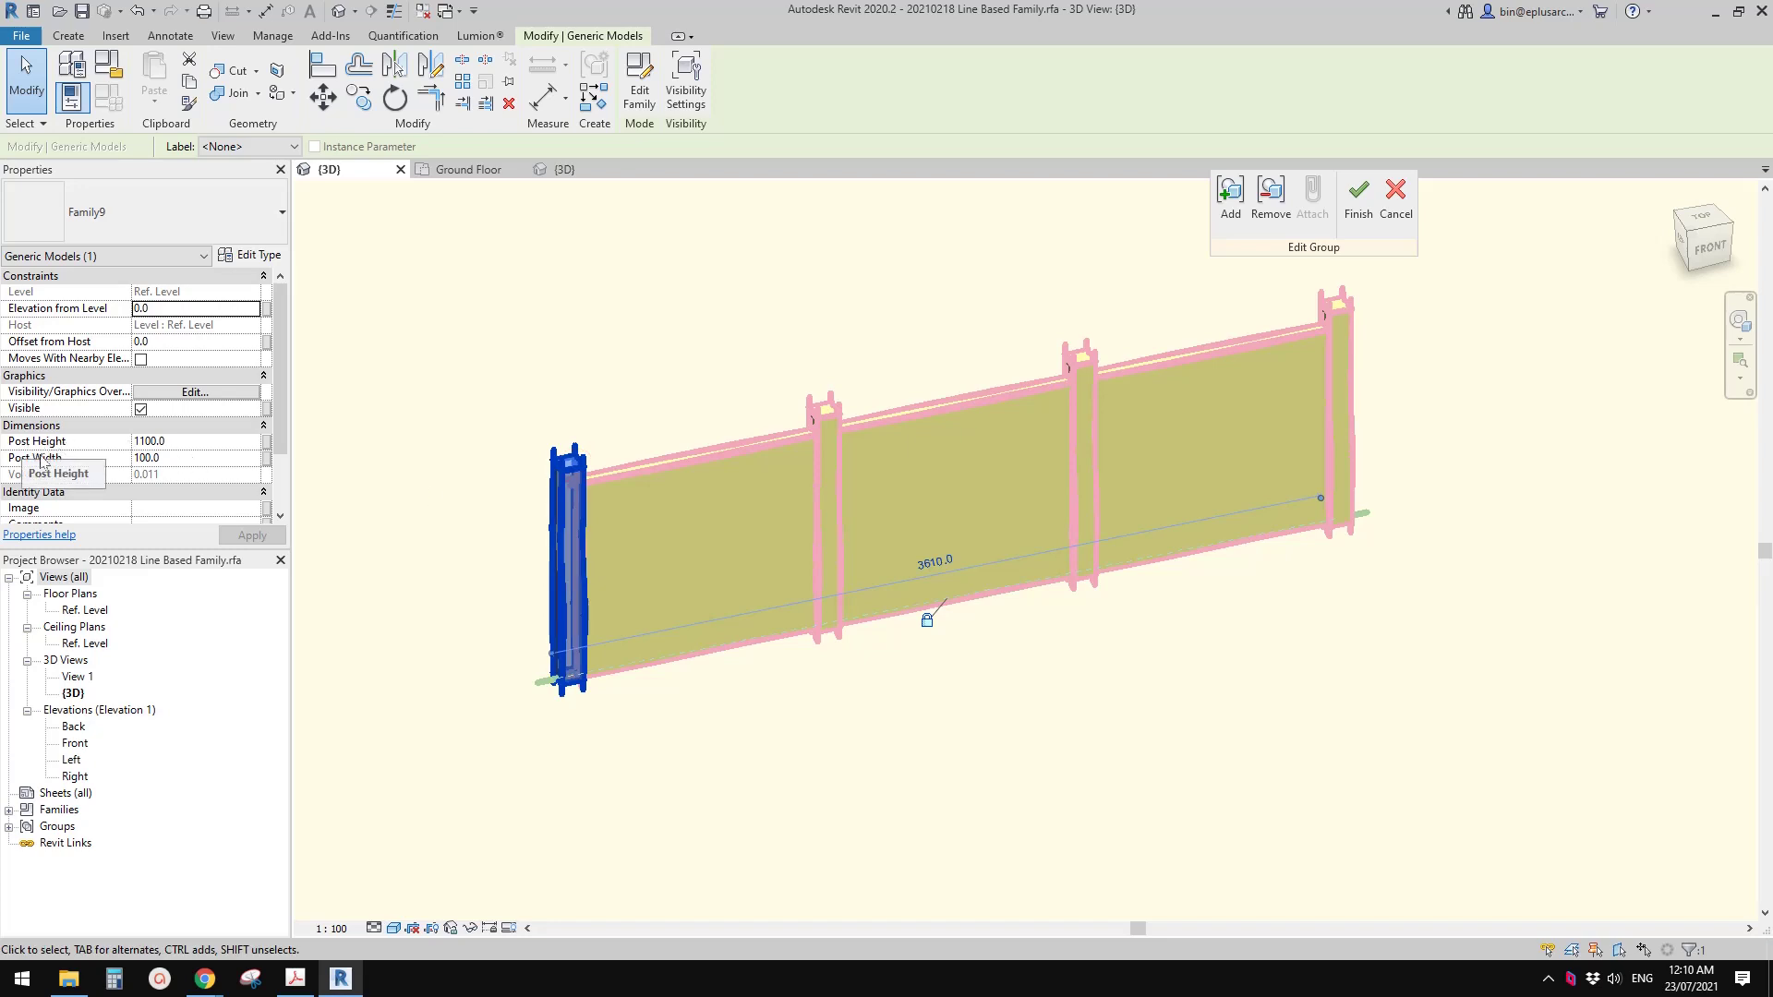
left_click(267, 444)
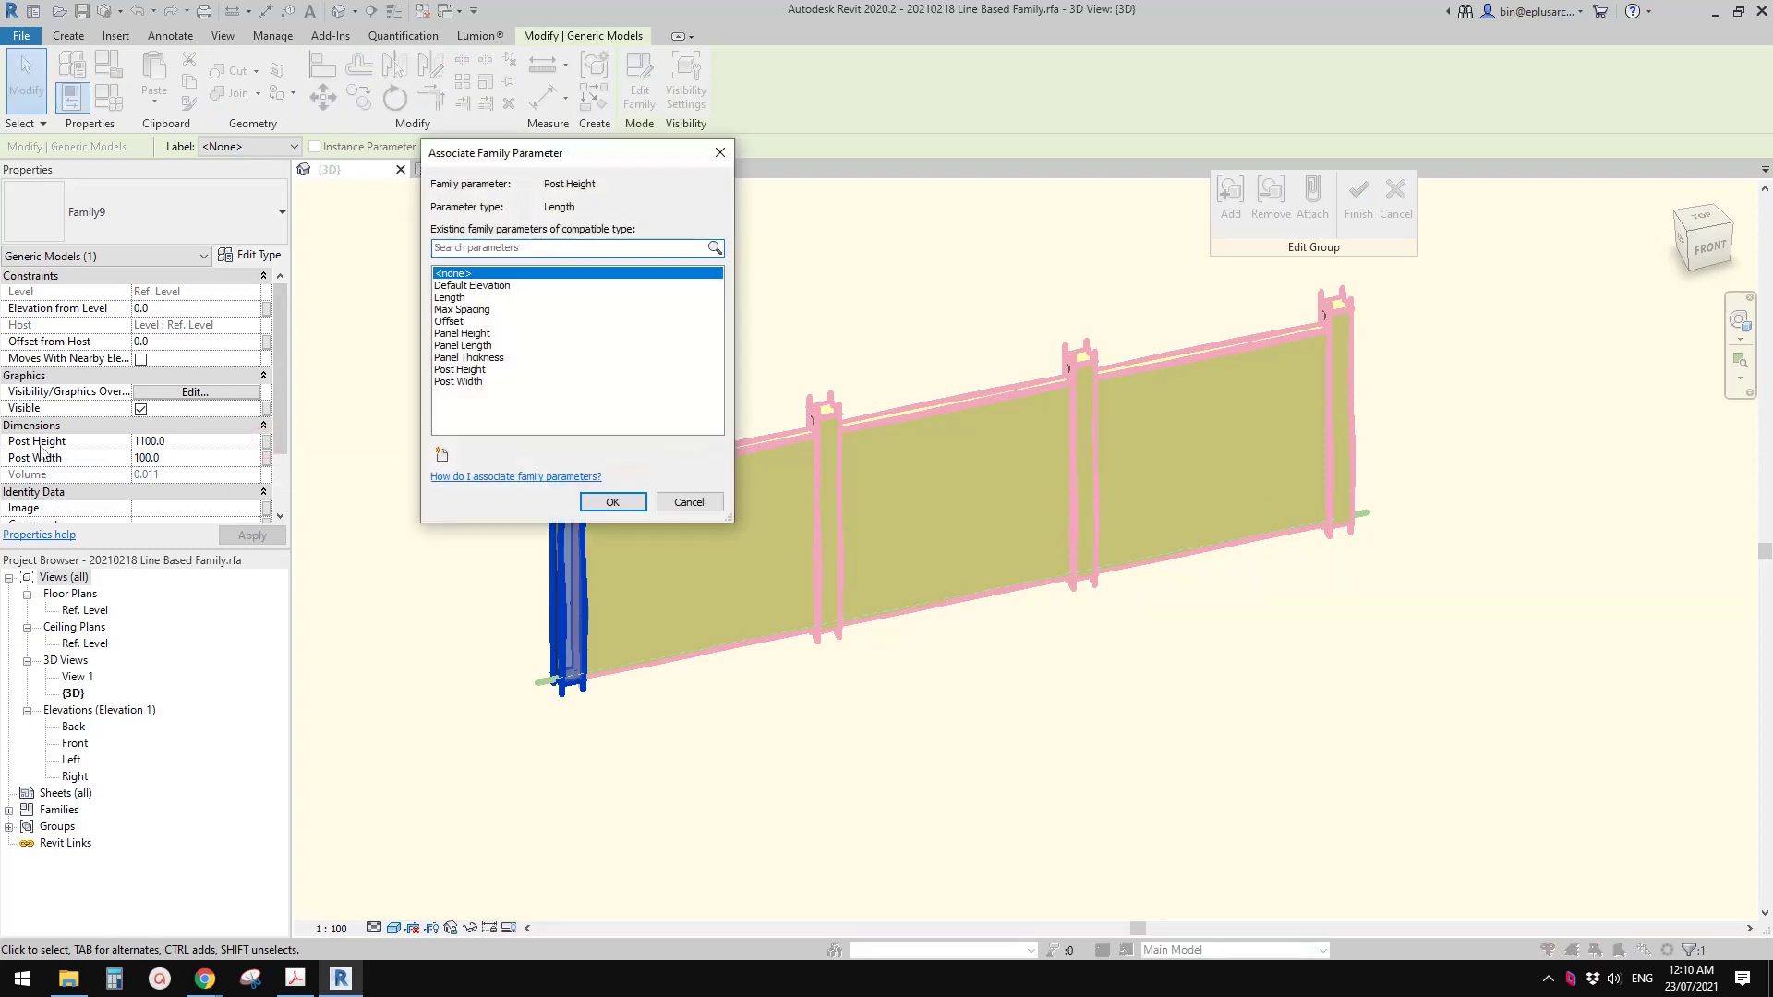
left_click(467, 370)
left_click(612, 501)
Step: Link the post's width to the Post Width parameter, abandoning the Mark association
scroll(274, 471, "down", 3)
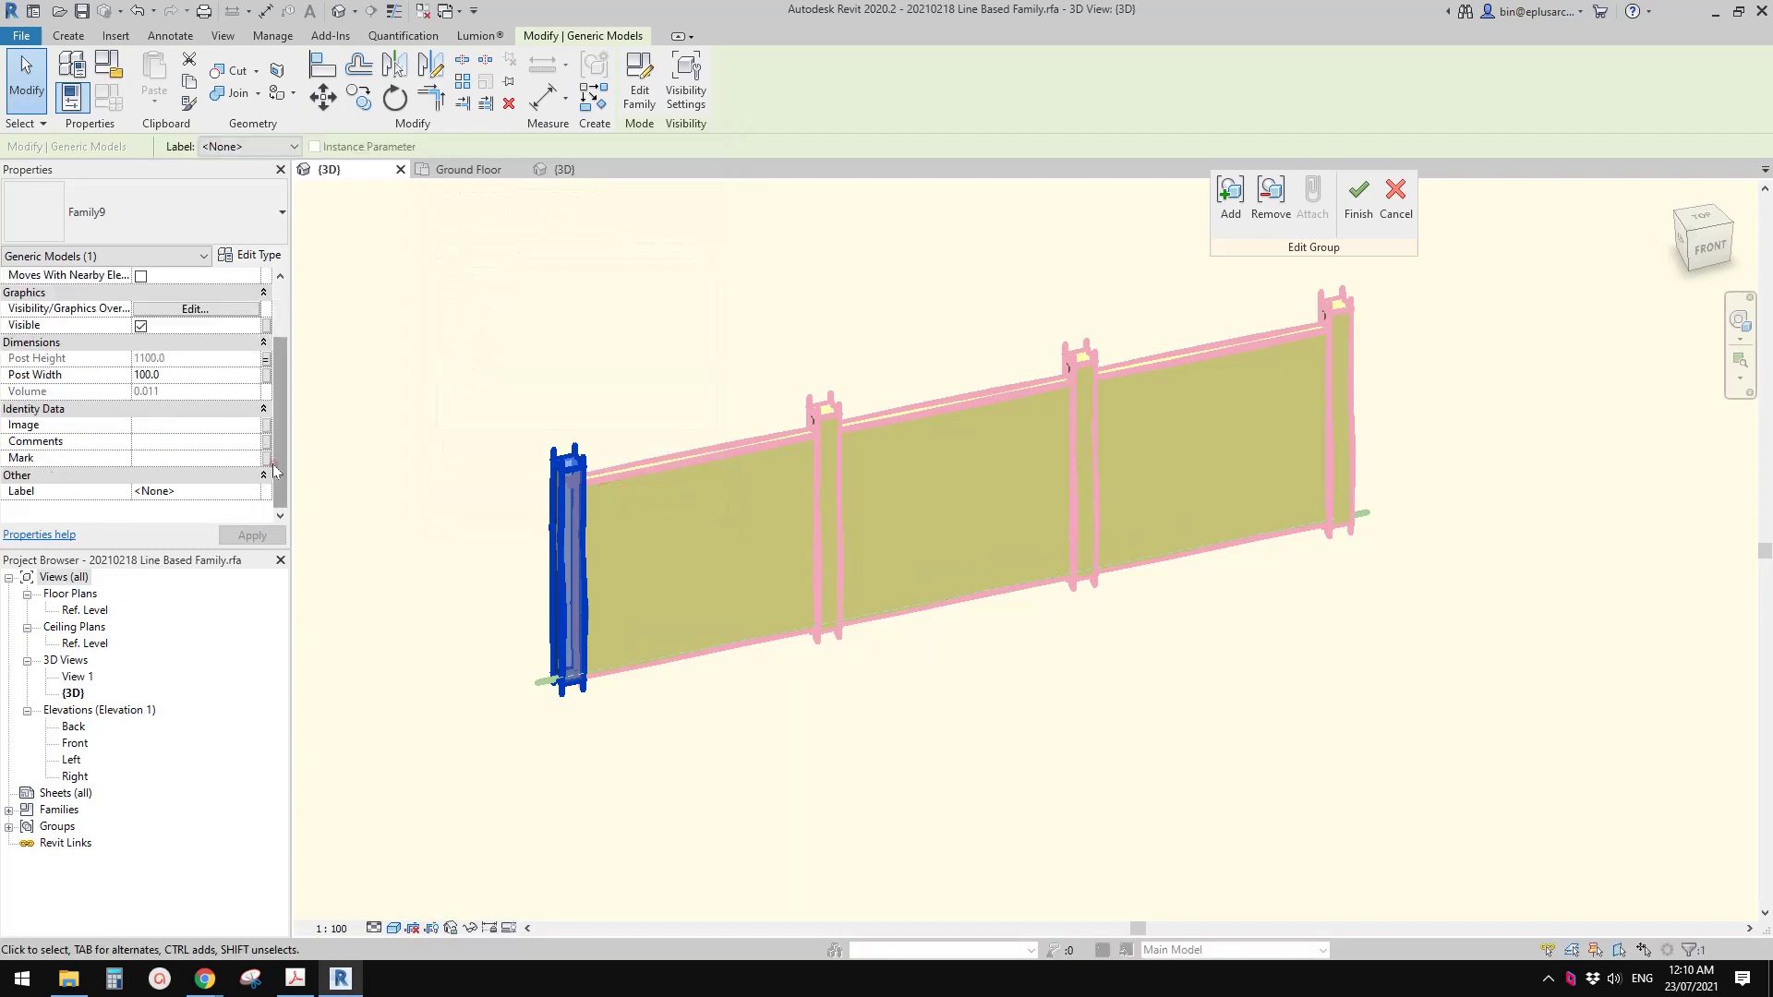
left_click(267, 458)
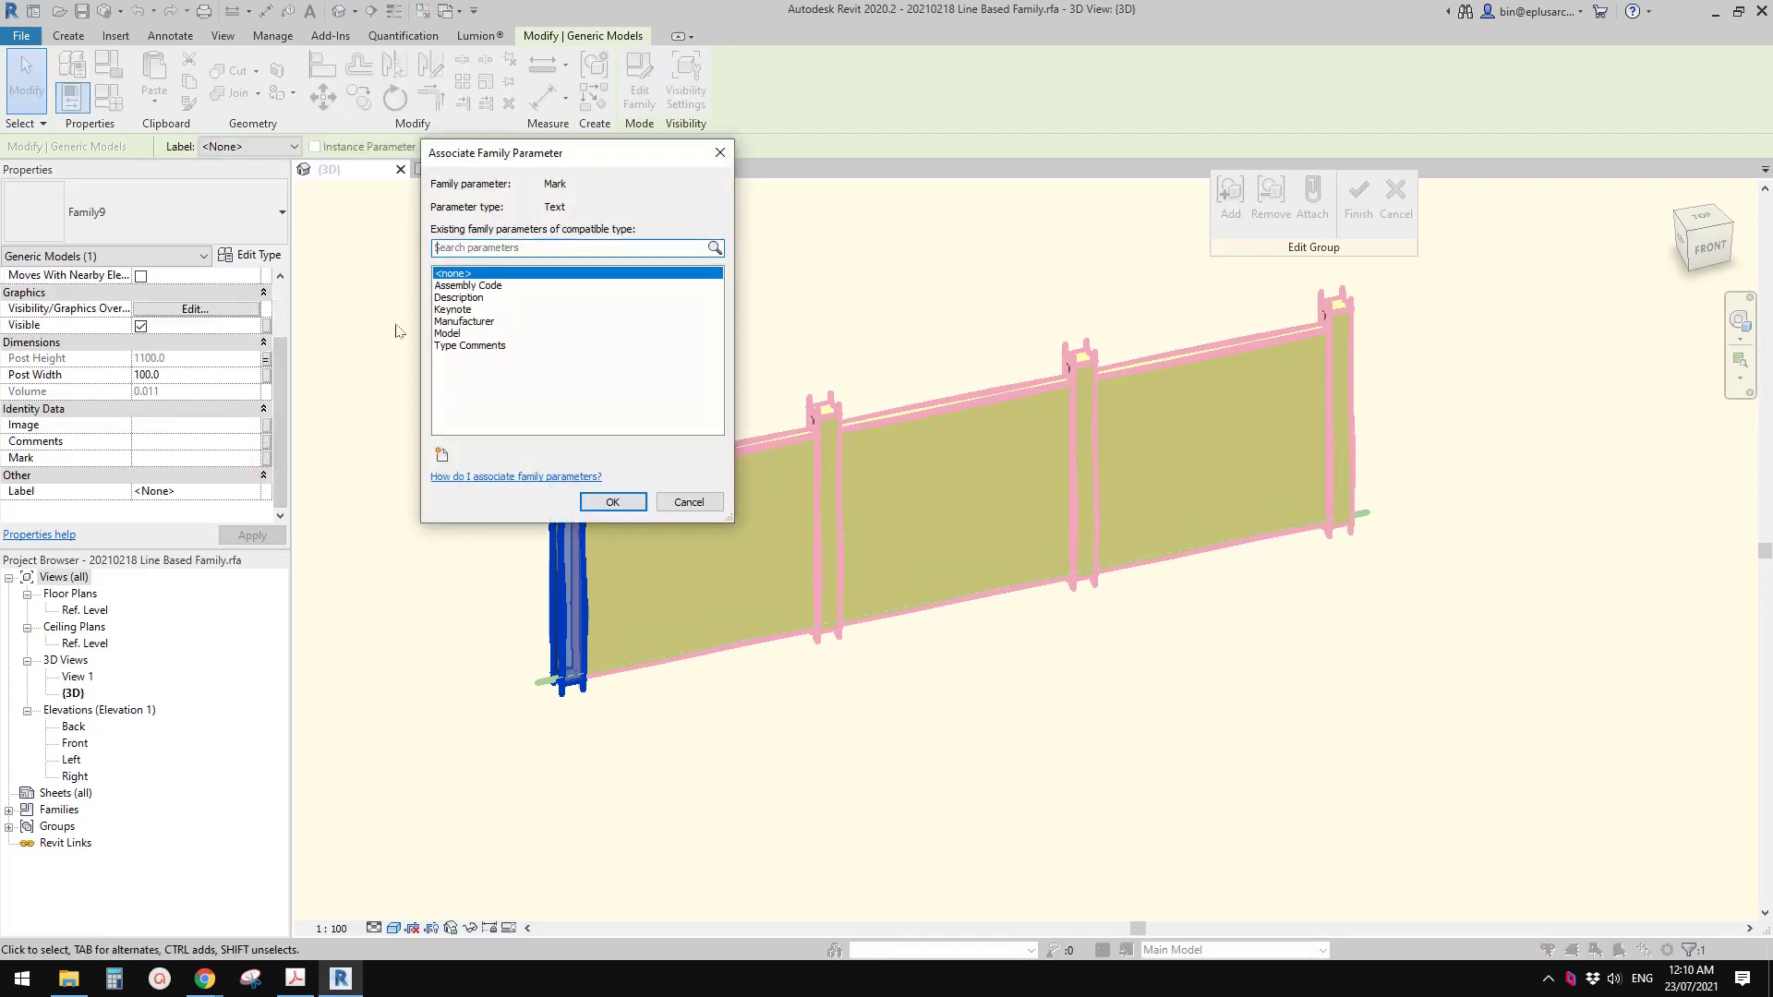
left_click(688, 502)
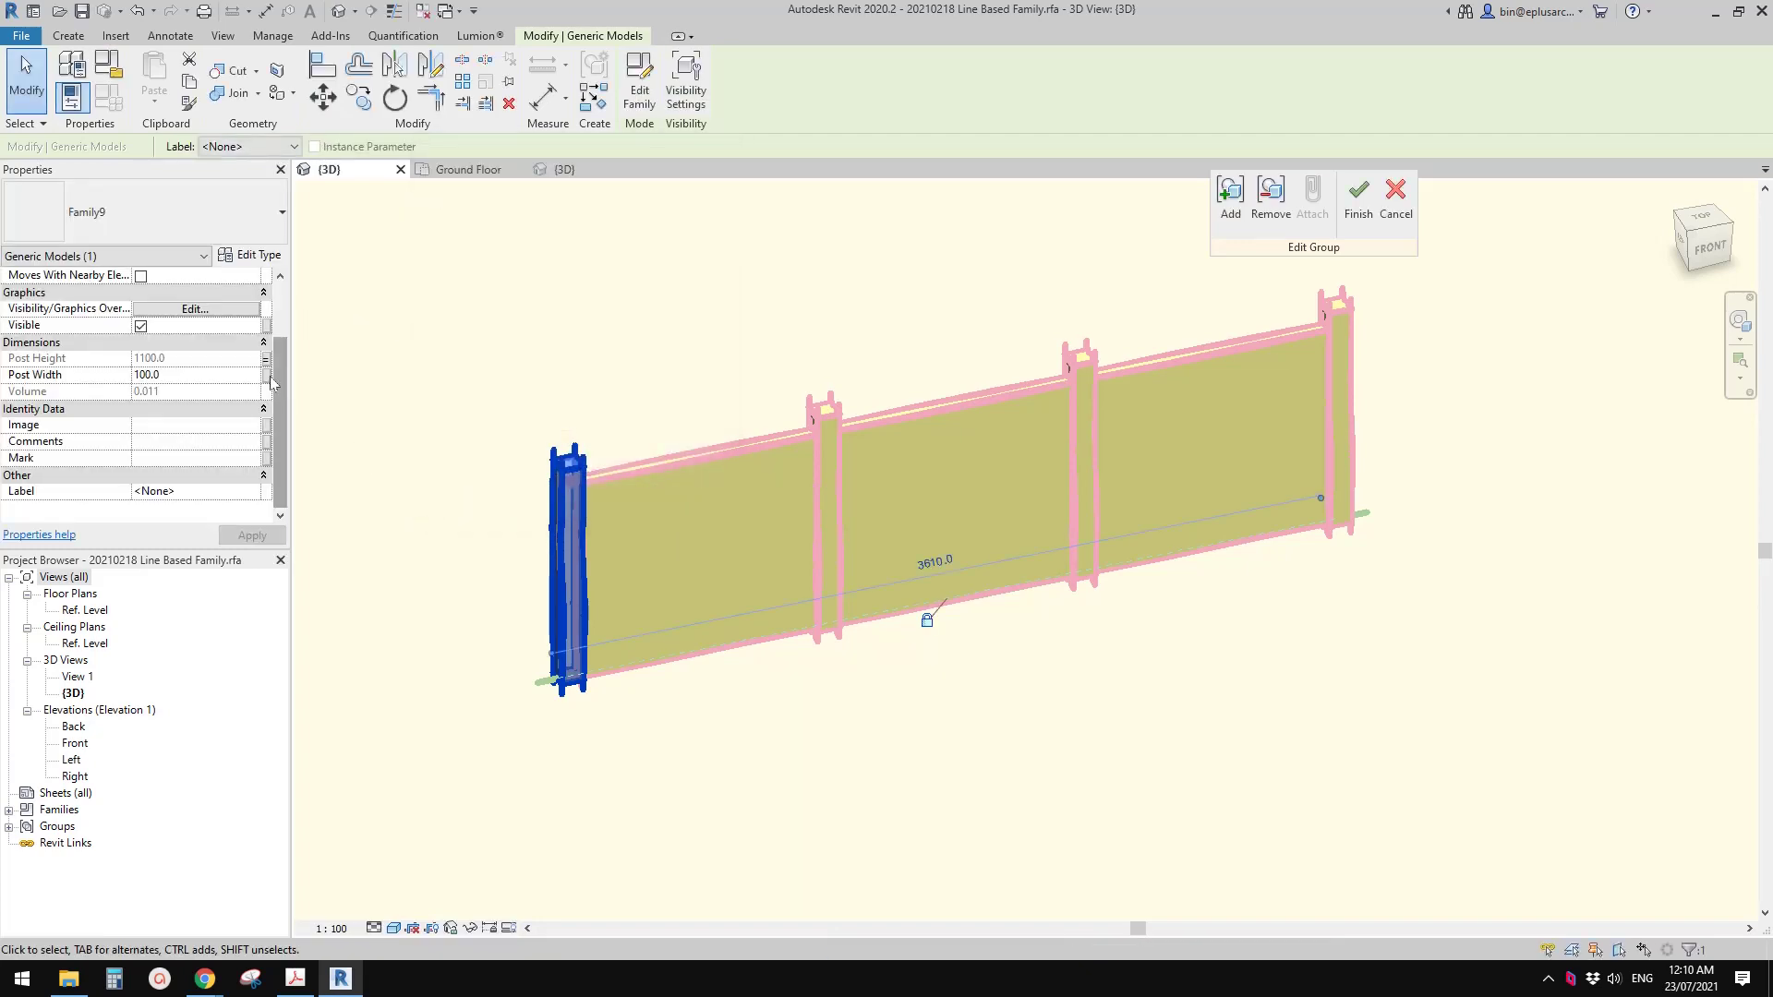
left_click(268, 377)
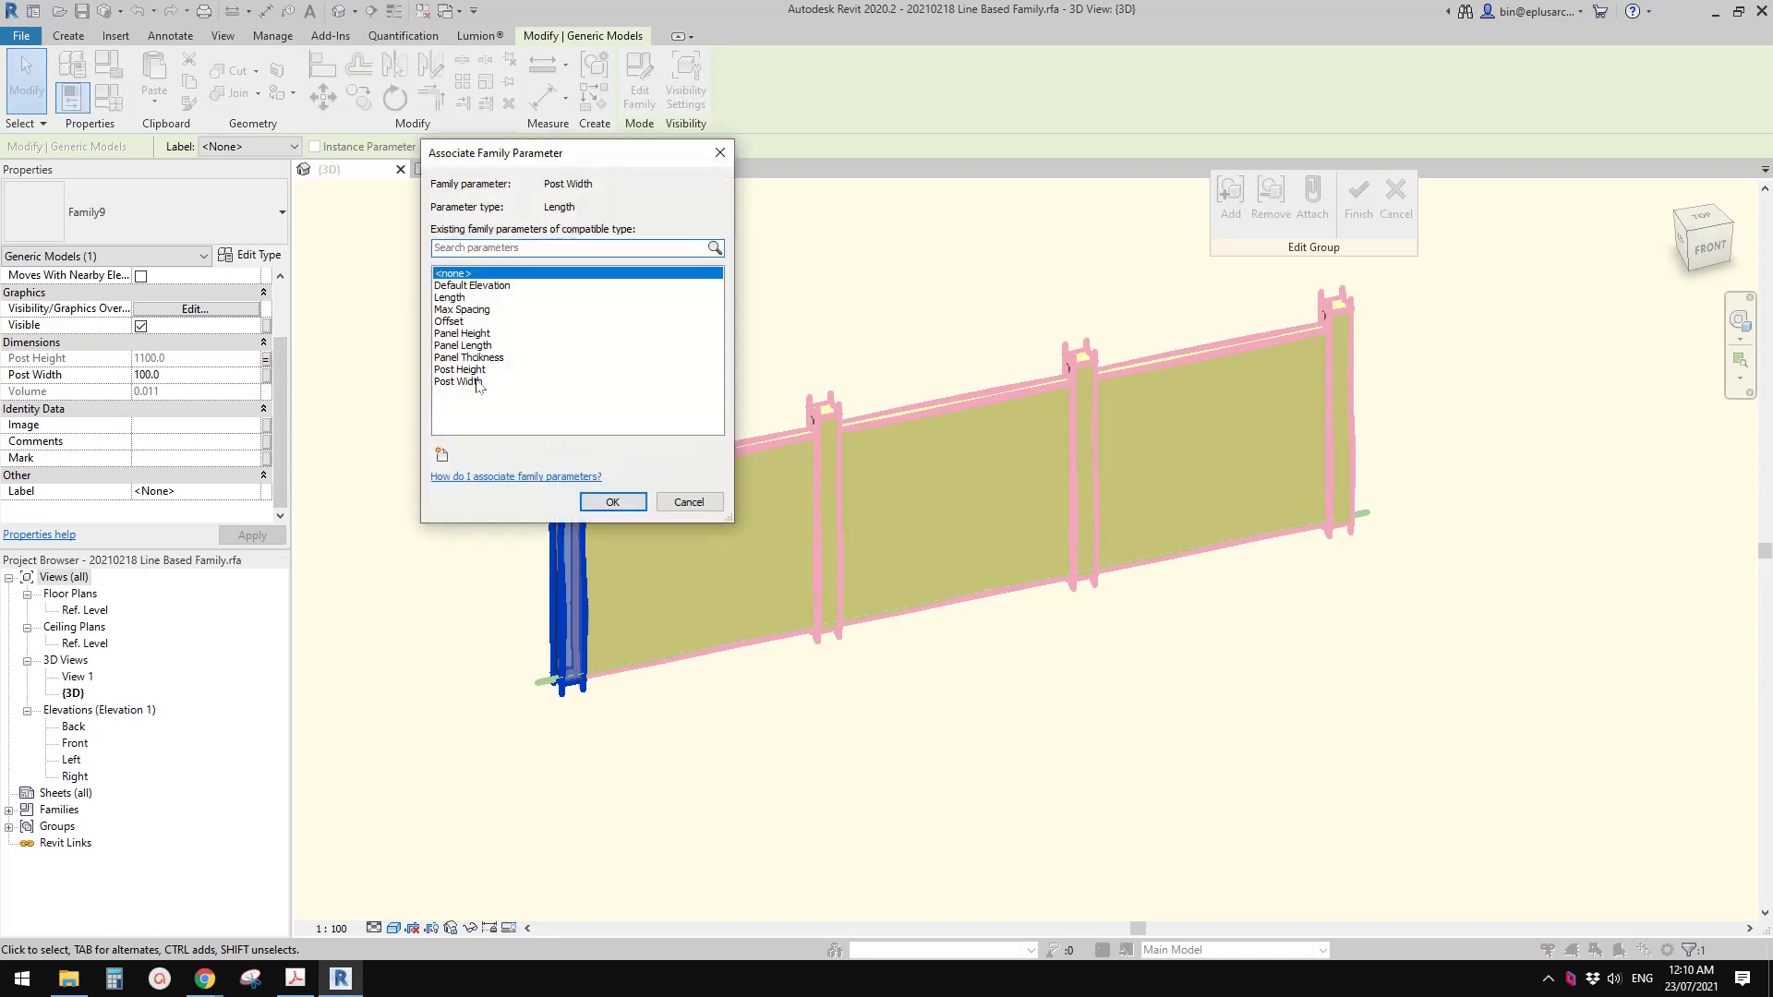
left_click(459, 382)
left_click(612, 501)
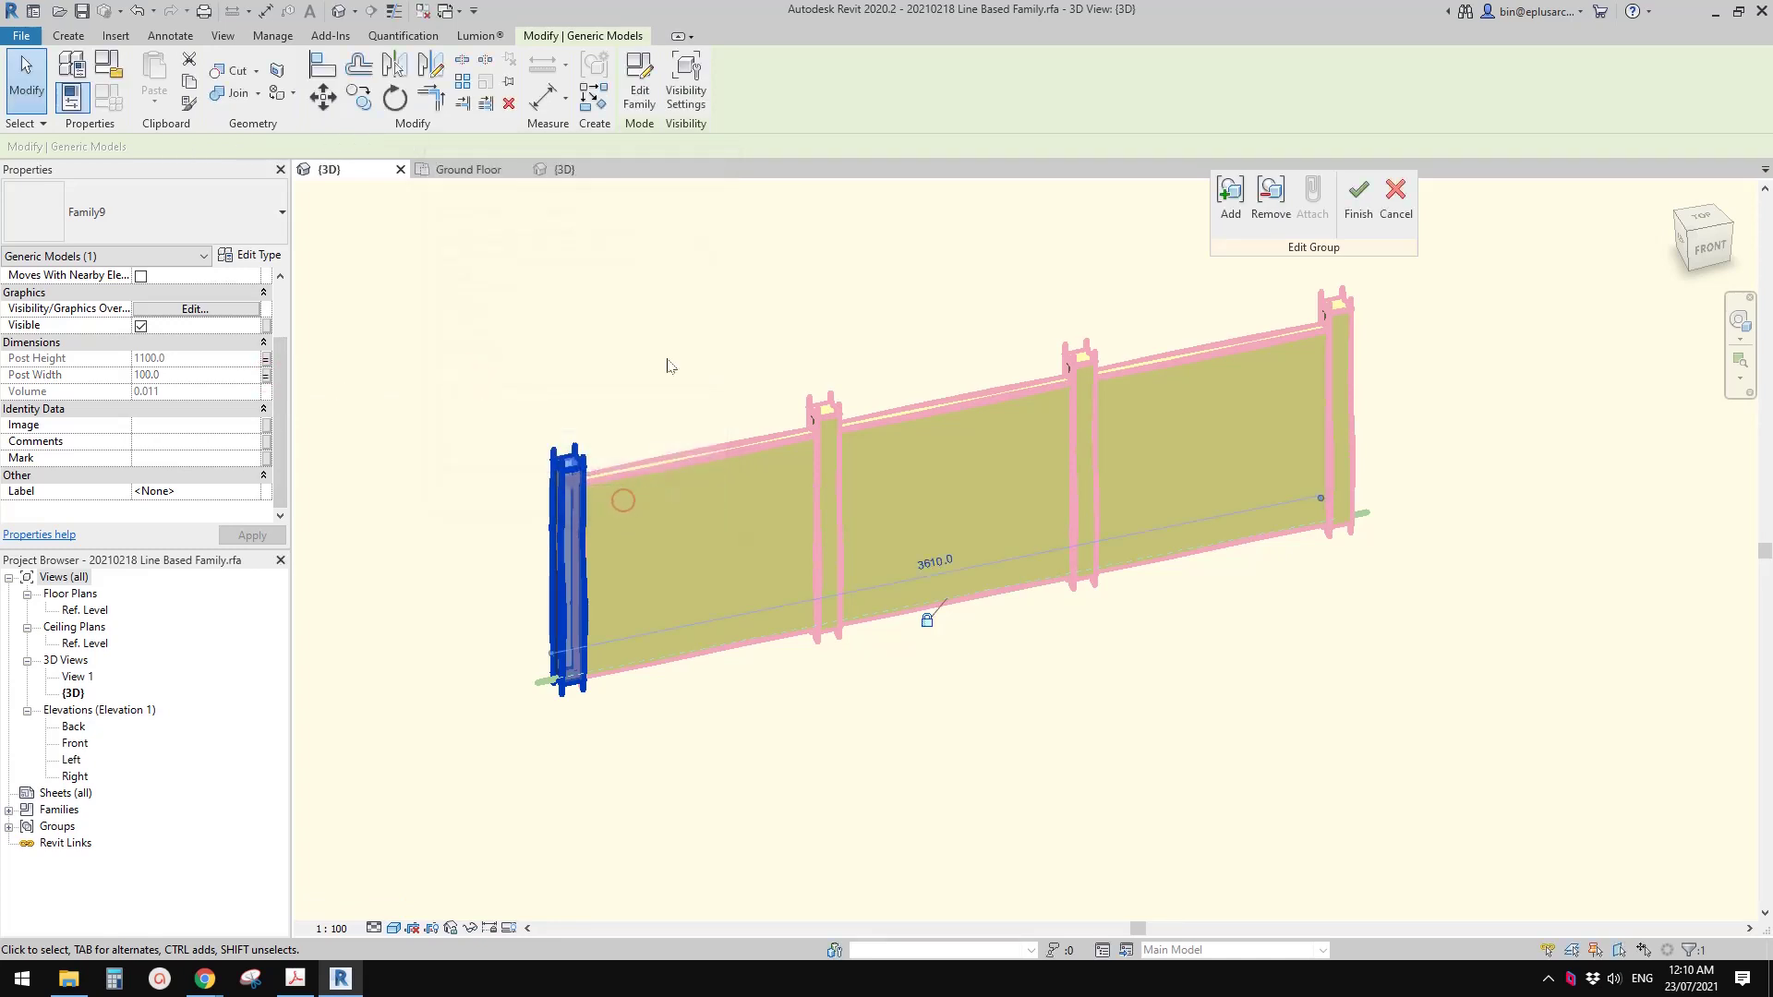
Step: Finish the group edit and orbit the fence to check the result
left_click(1351, 205)
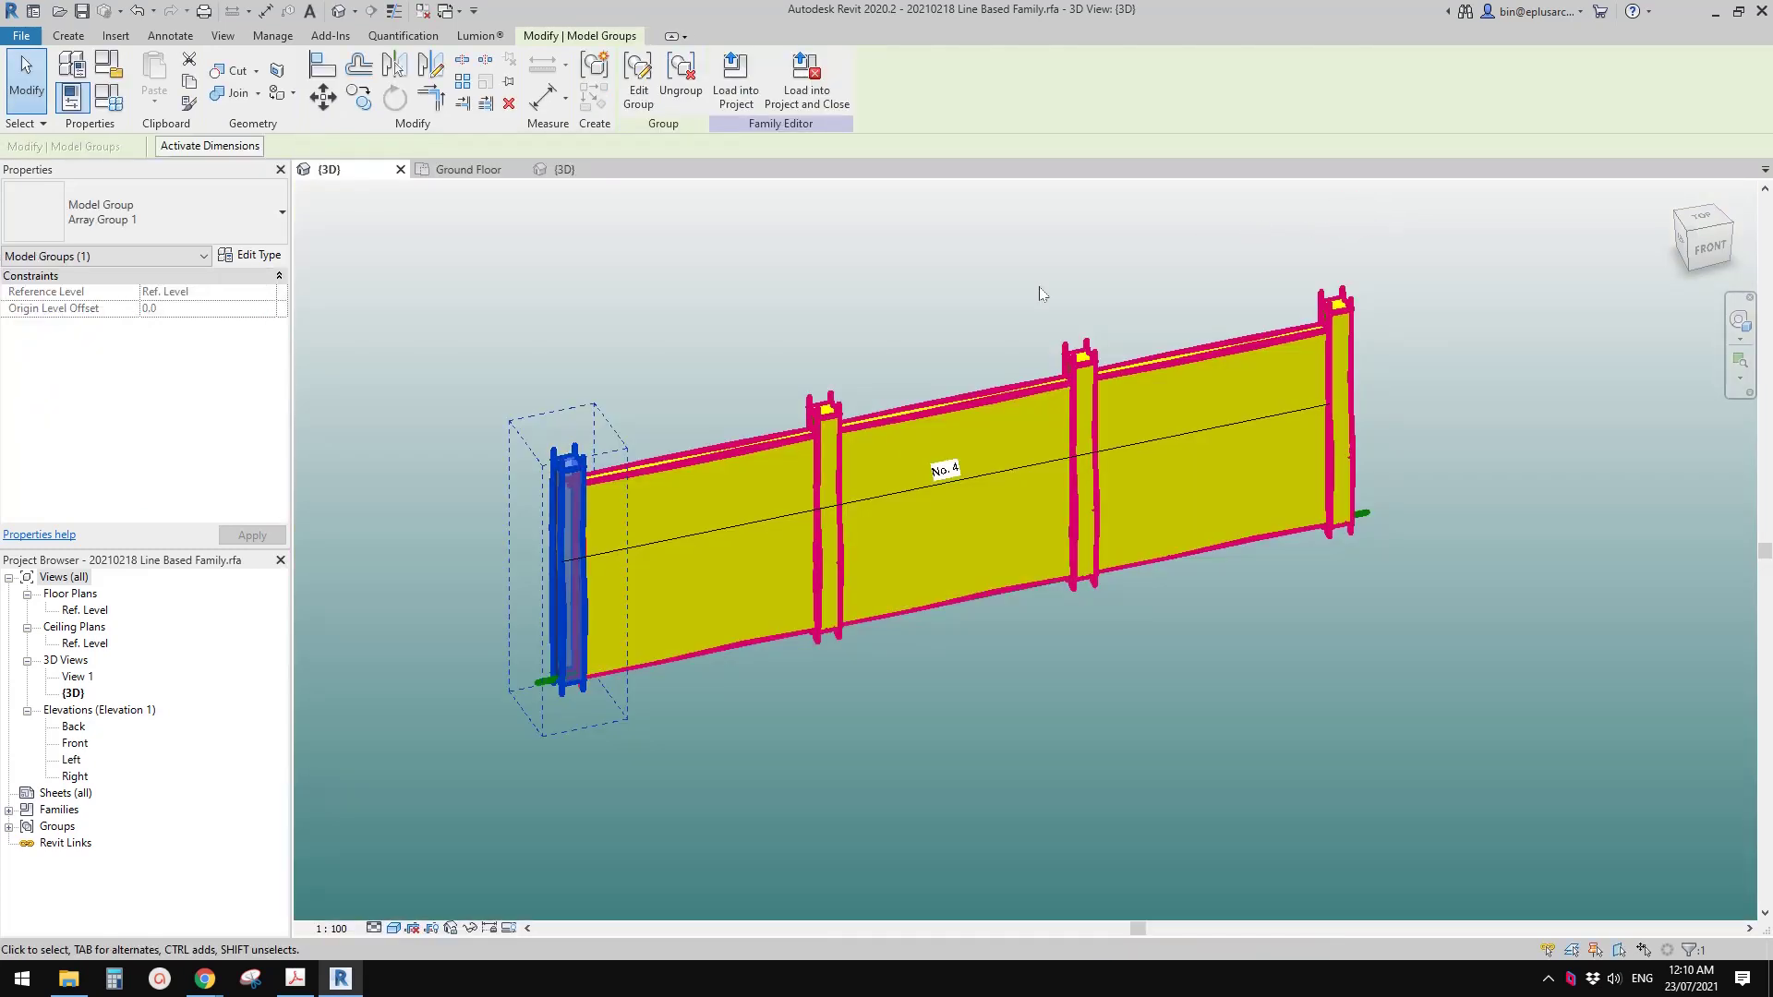
middle_click_drag(1042, 293, 878, 481, "shift")
left_click(956, 349)
scroll(831, 388, "up", 1)
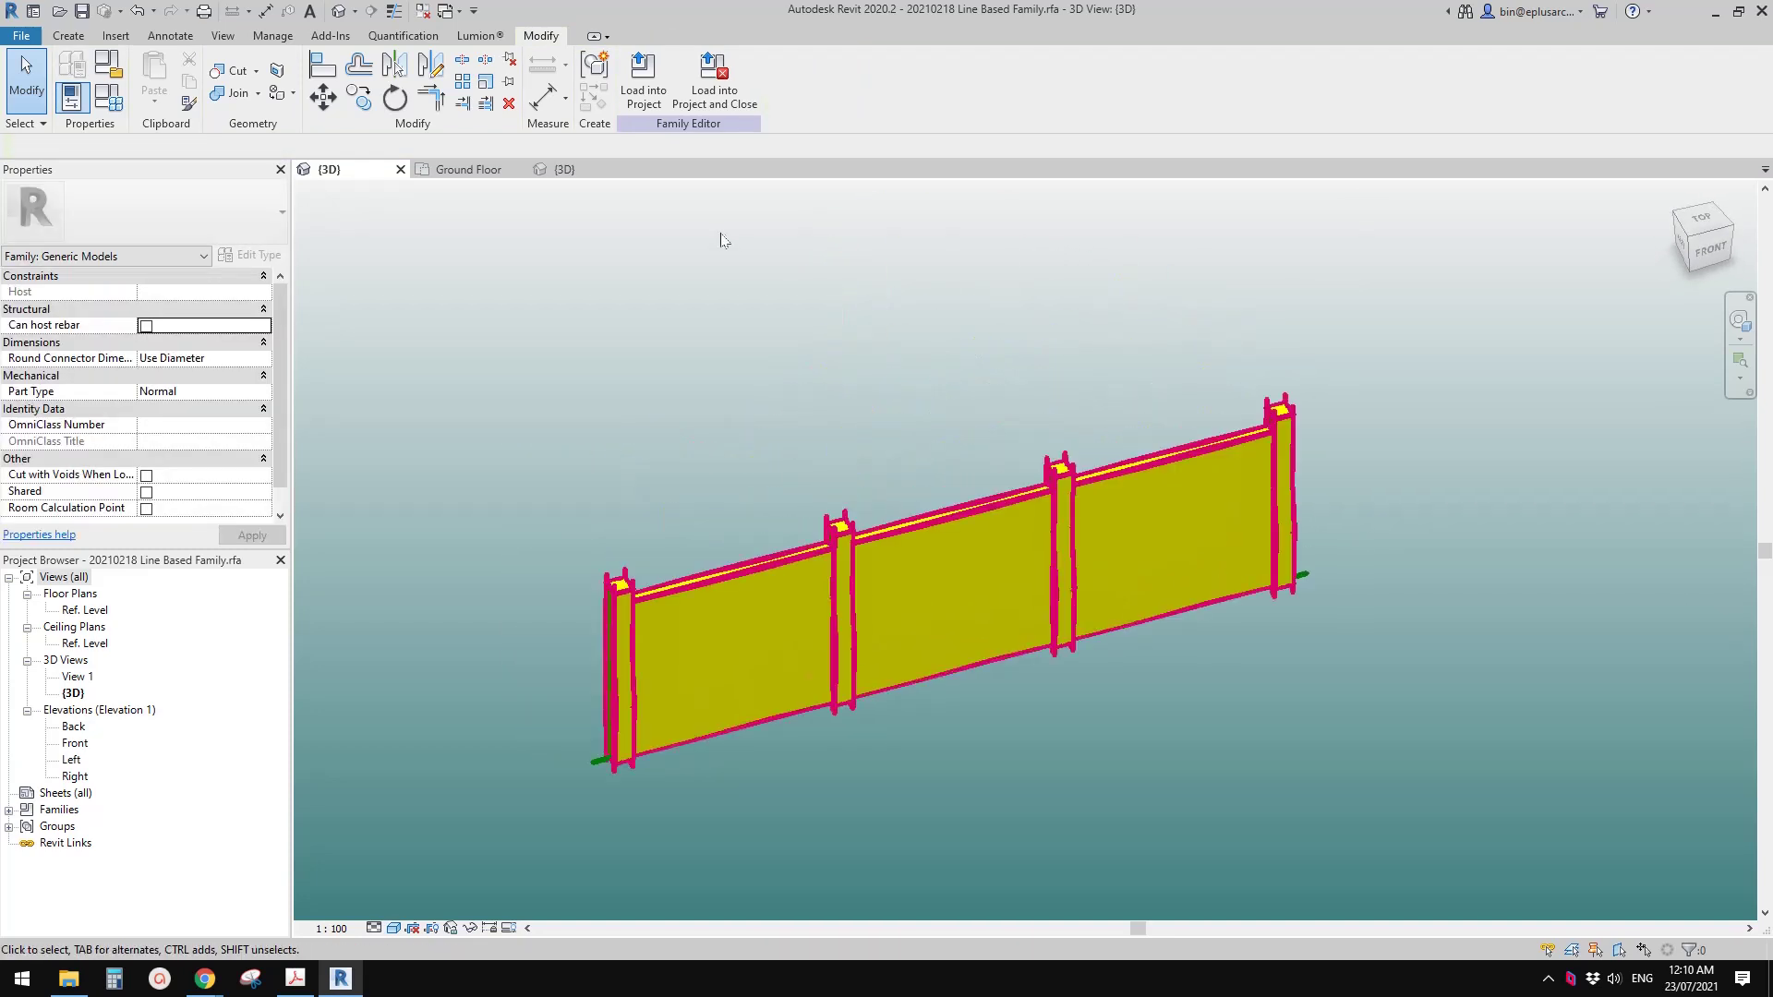
Step: Load the updated fence family into Project4, overwriting the existing version
left_click(644, 90)
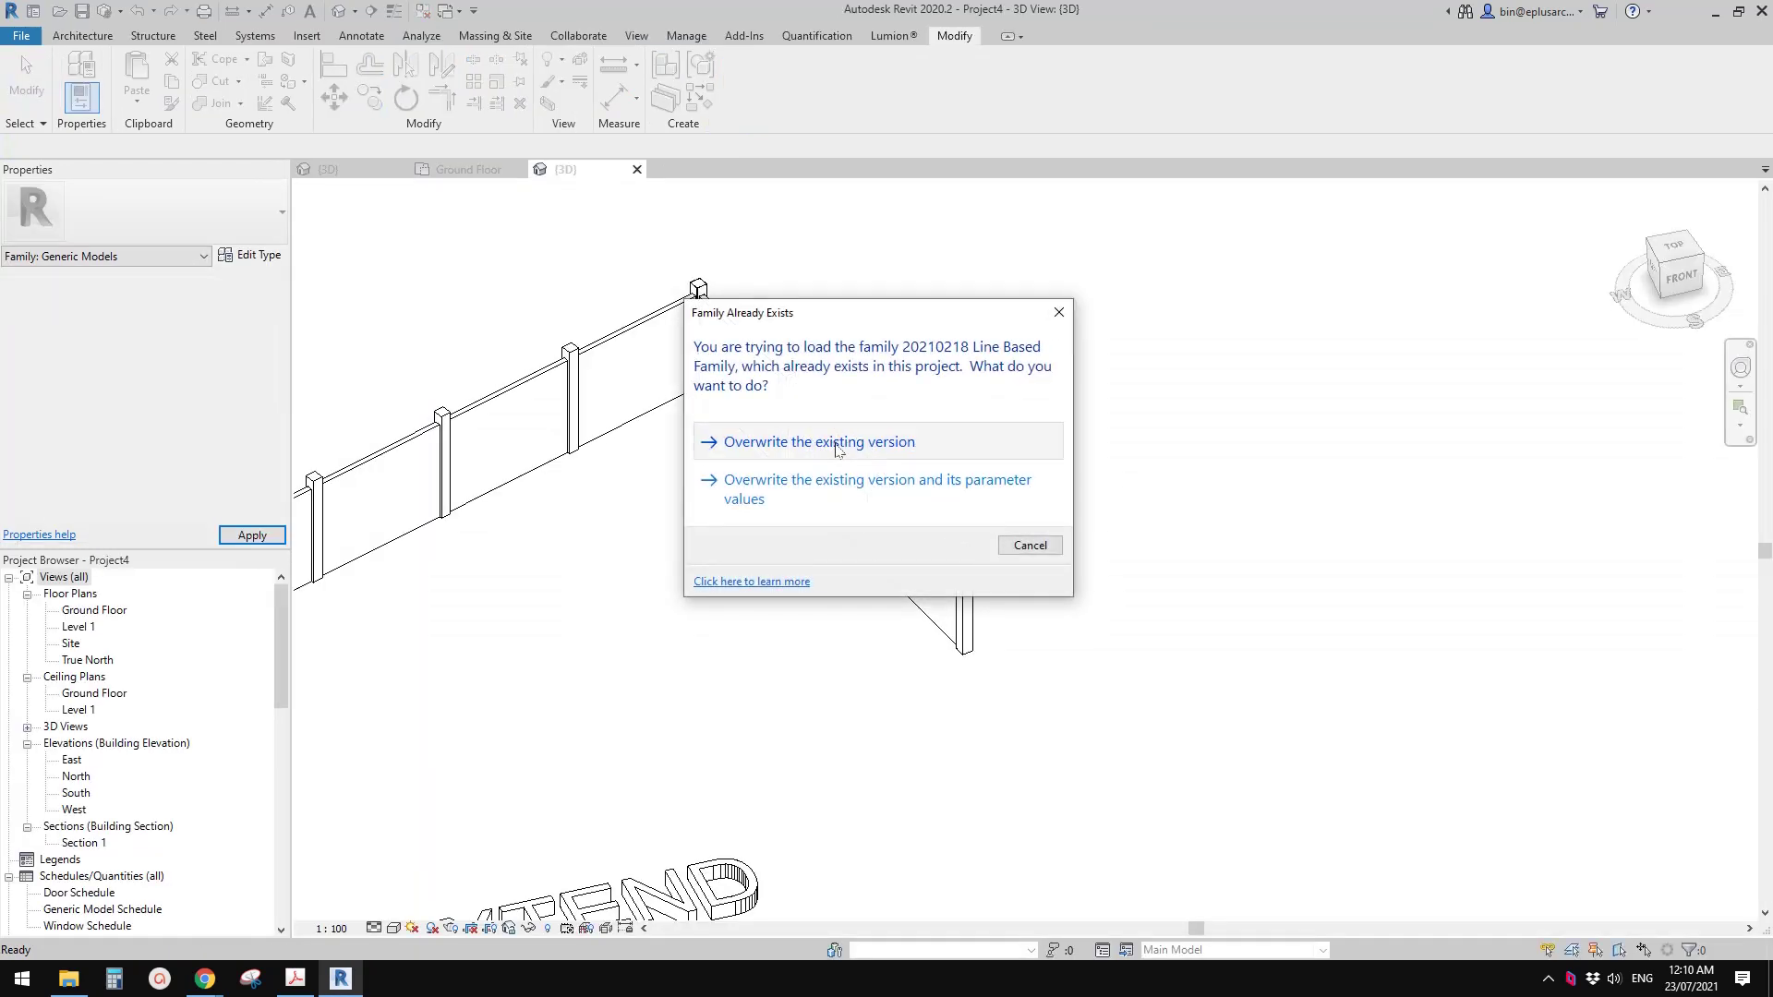
left_click(826, 444)
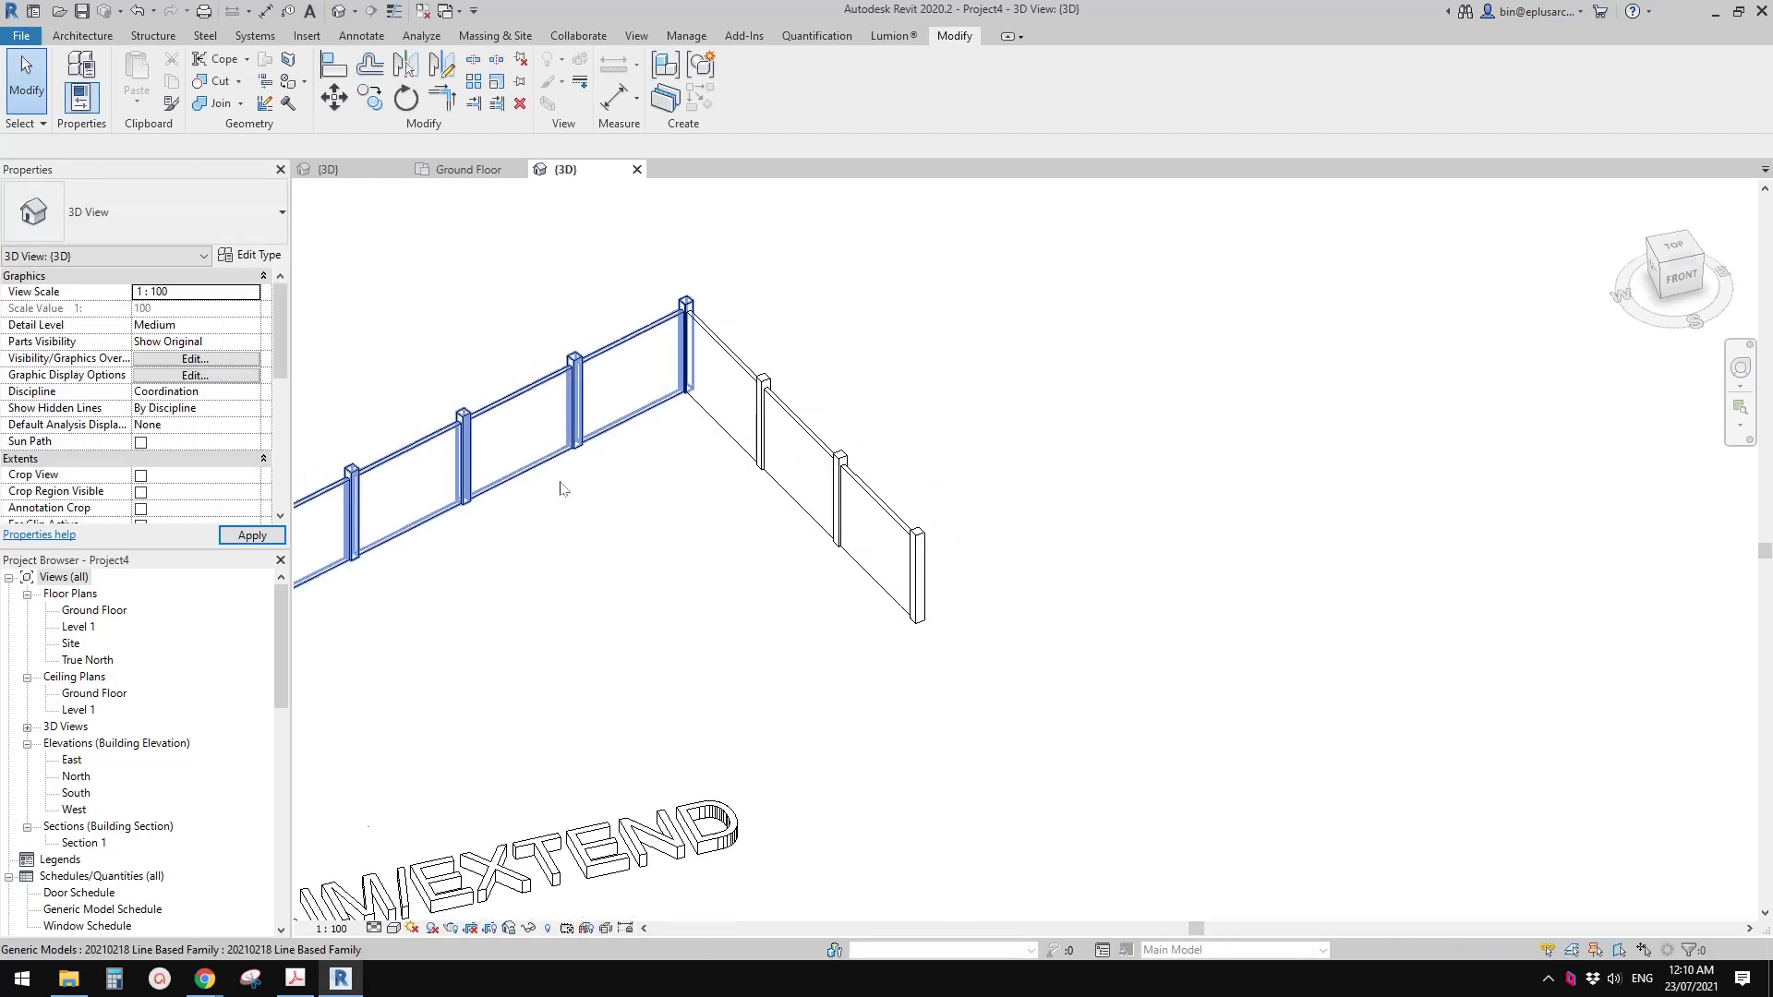
scroll(559, 482, "down", 1)
middle_click_drag(560, 482, 901, 462)
middle_click_drag(649, 547, 1149, 423)
Step: Pan and zoom to the SPLIT and TRIM/EXTEND fences and select one to inspect it
scroll(917, 461, "down", 2)
middle_click_drag(717, 527, 983, 445)
scroll(1225, 452, "down", 1)
scroll(1170, 461, "down", 2)
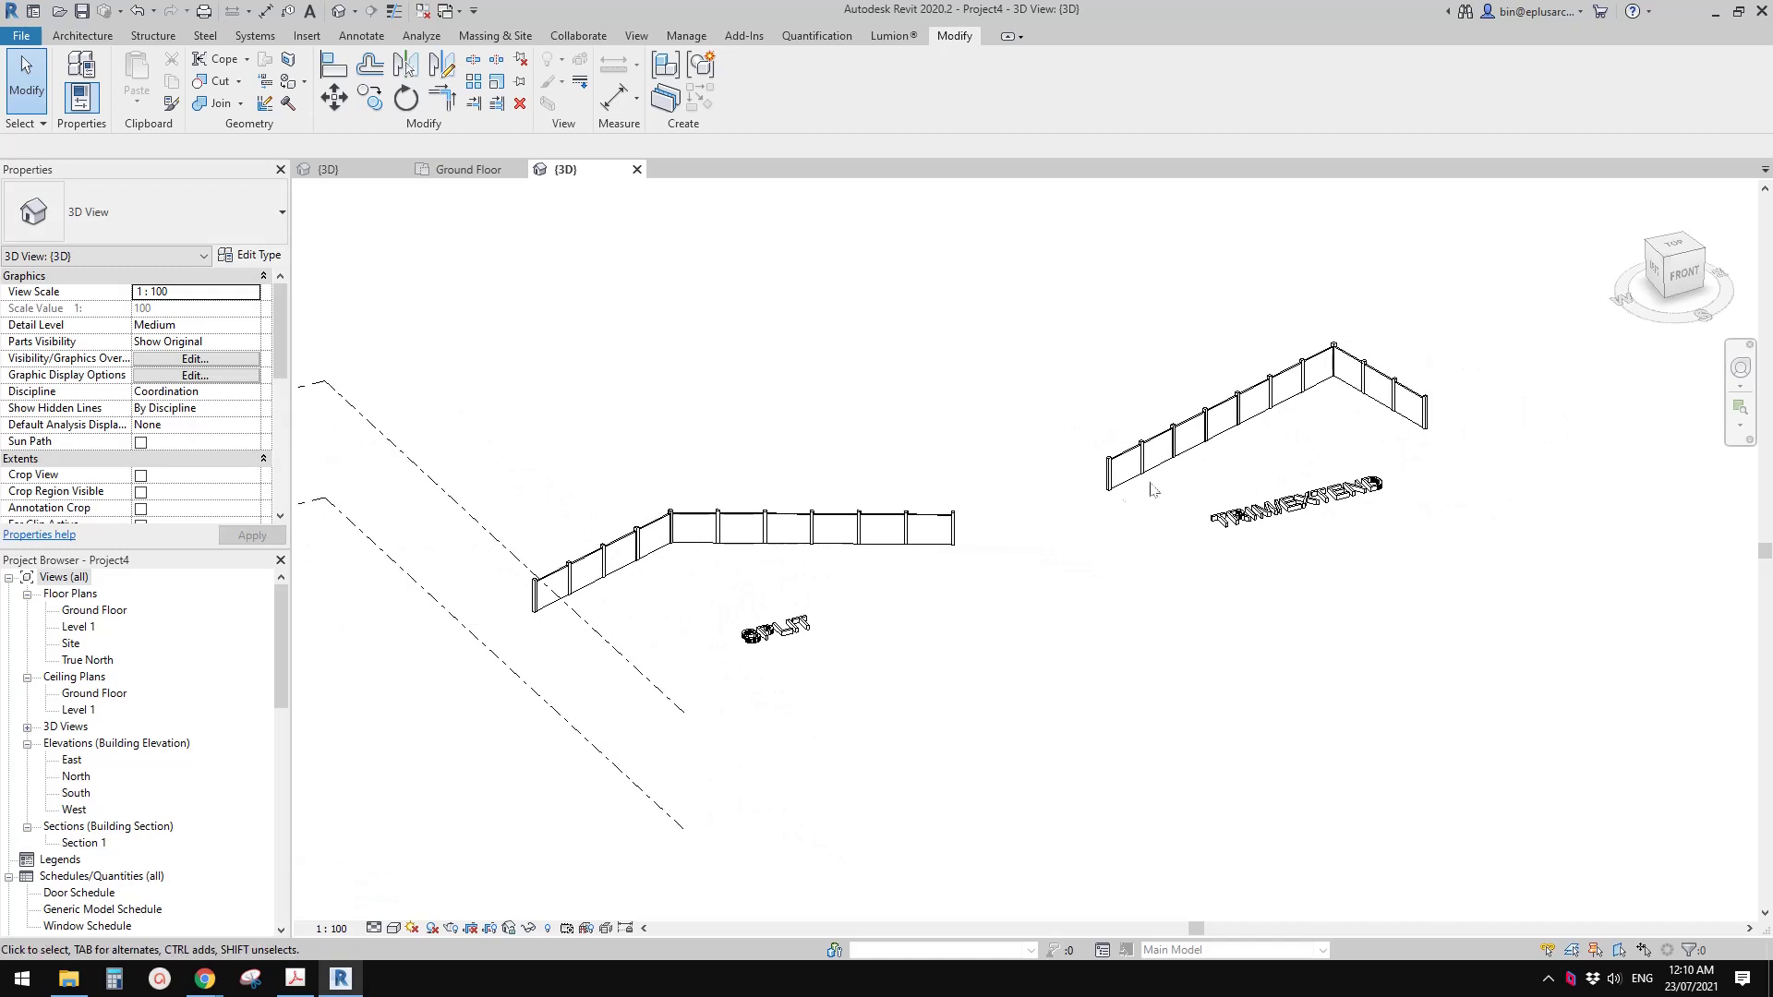
middle_click_drag(1150, 483, 1051, 503)
left_click(1117, 449)
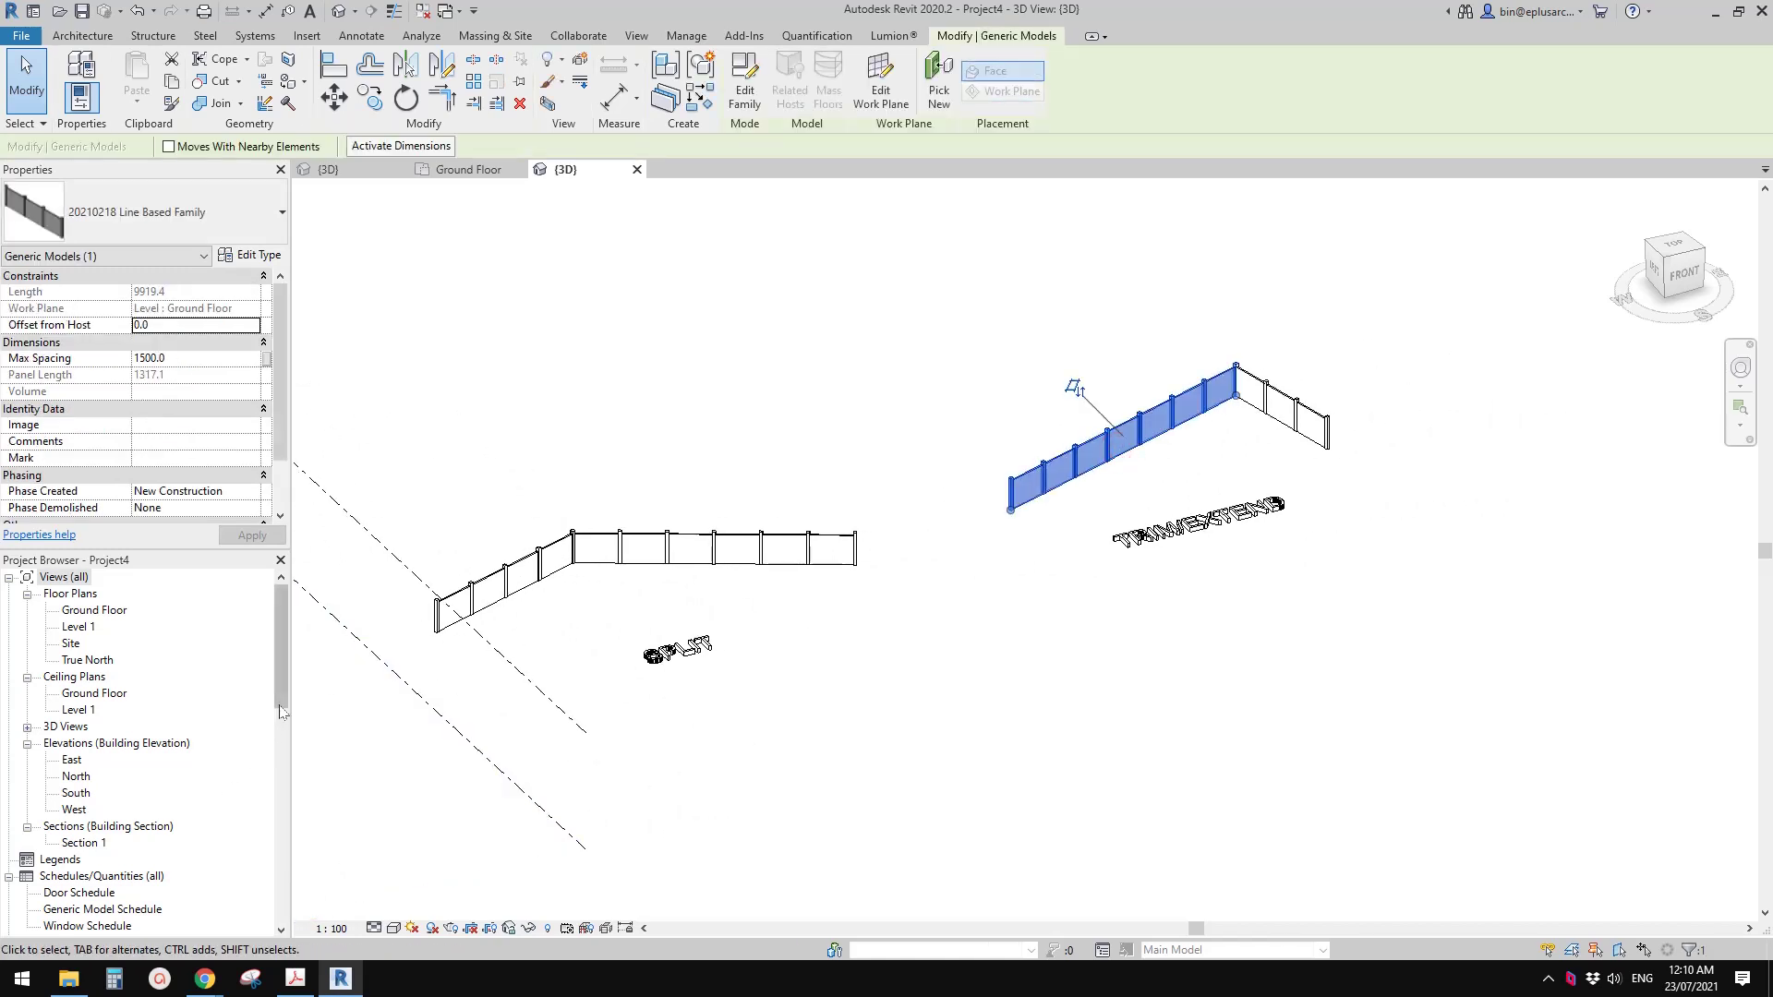
left_click_drag(283, 657, 285, 688)
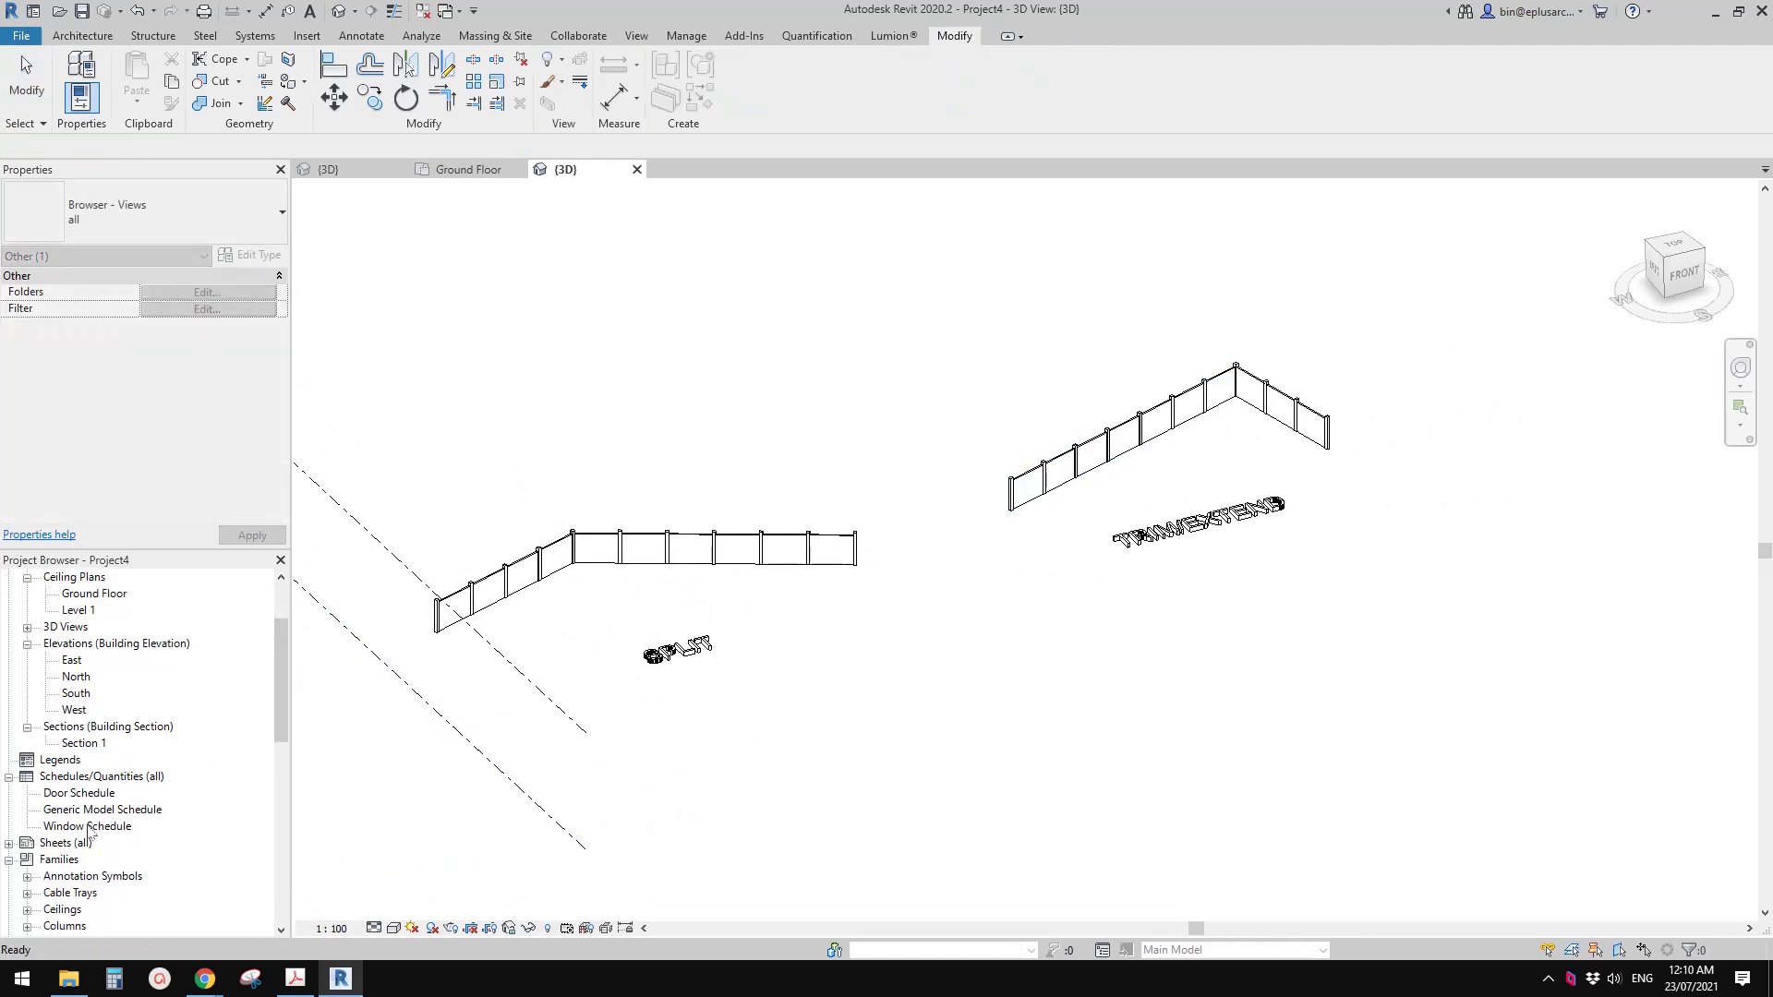
Step: Open the Generic Model Schedule and browse its Family9 and Family9a rows
double_click(74, 812)
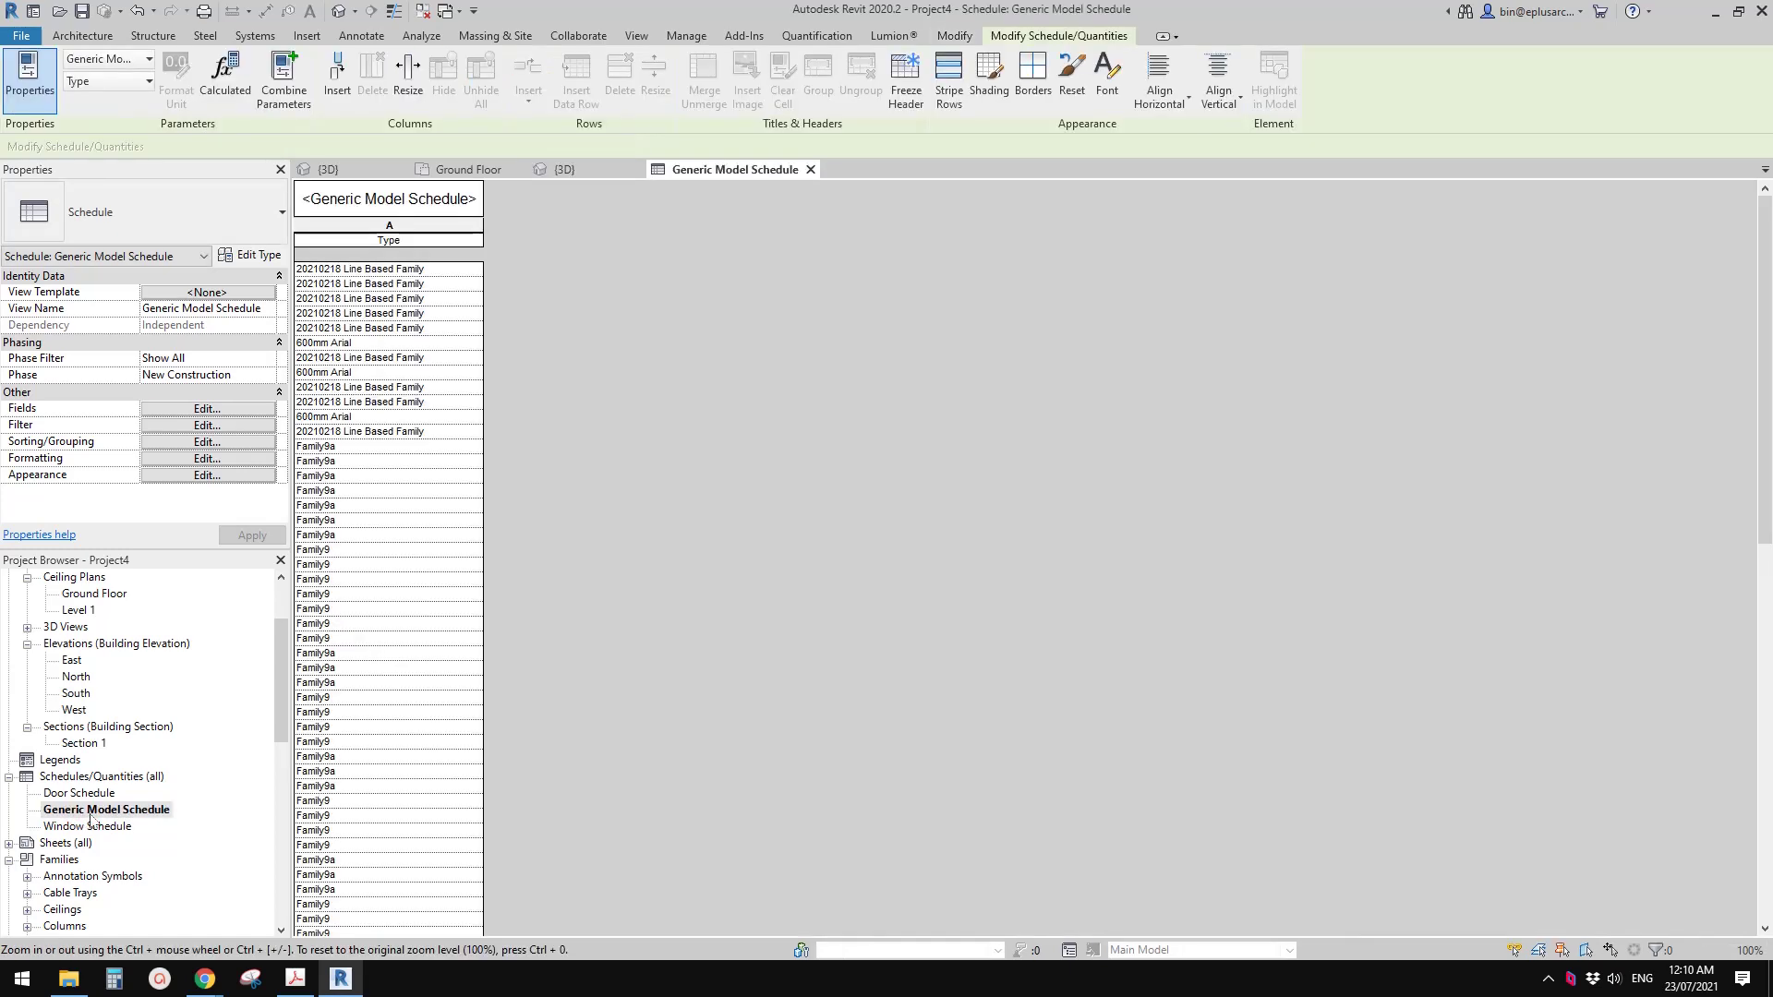
scroll(382, 623, "down", 4)
scroll(396, 418, "up", 4)
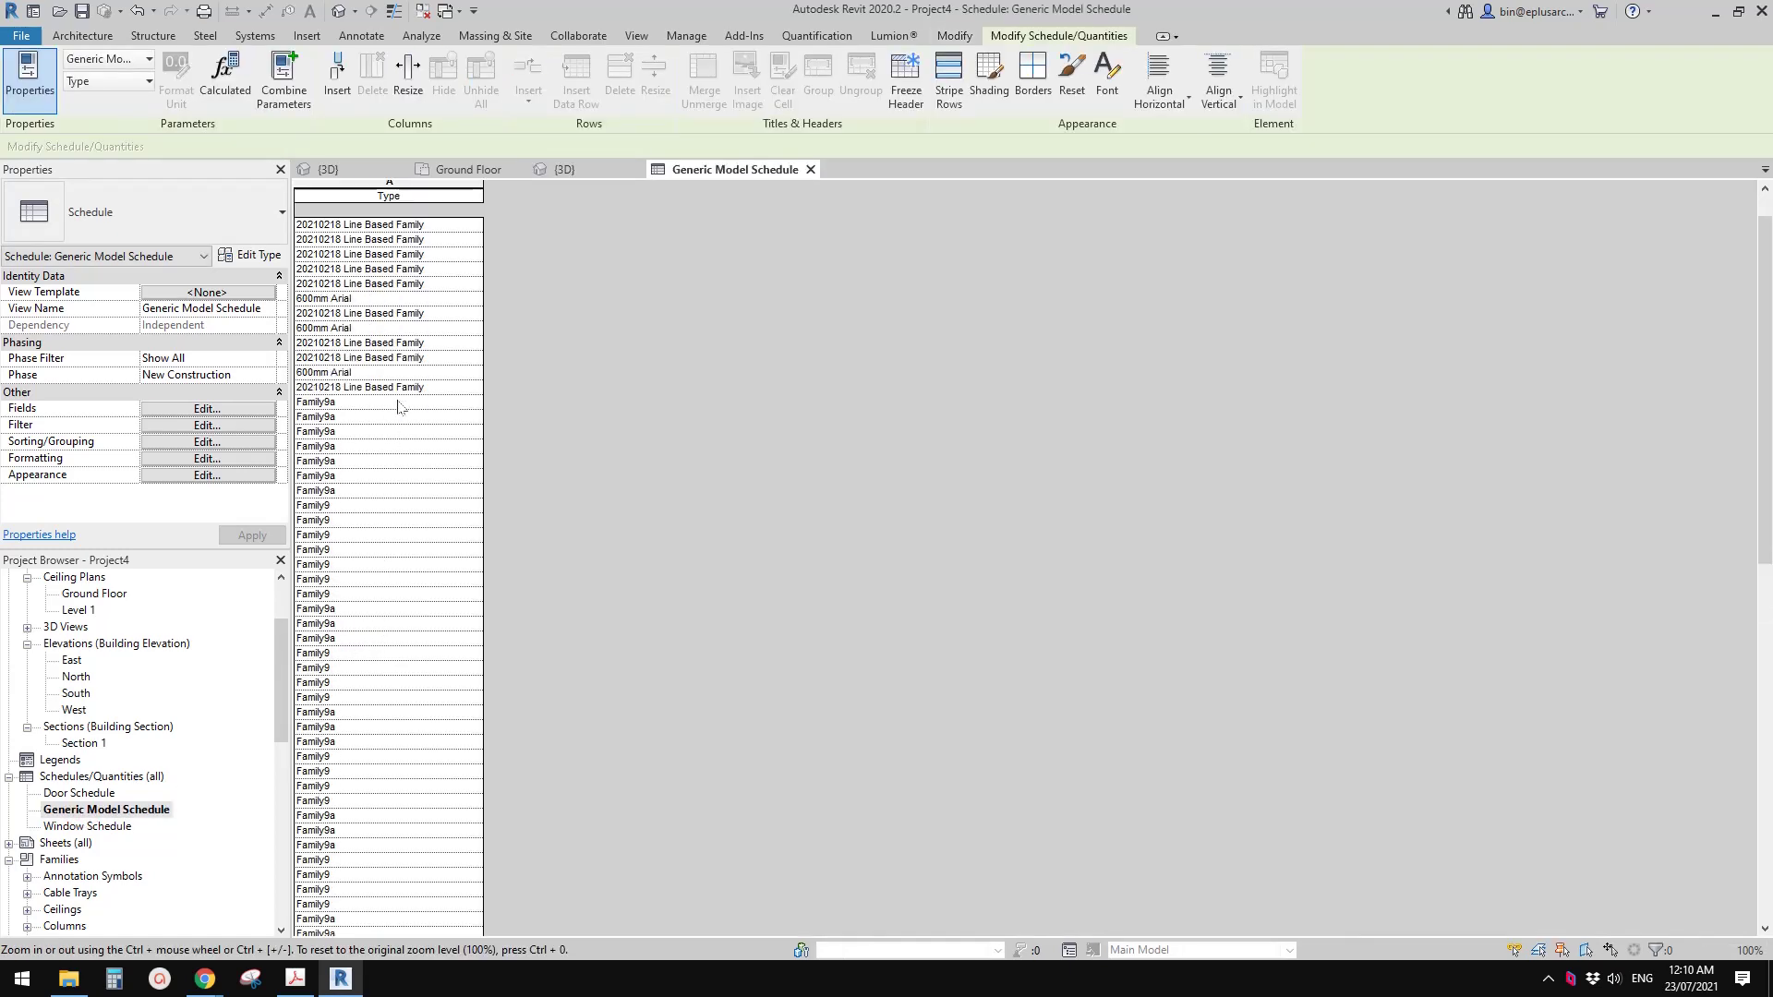
left_click(336, 411)
scroll(336, 412, "down", 17)
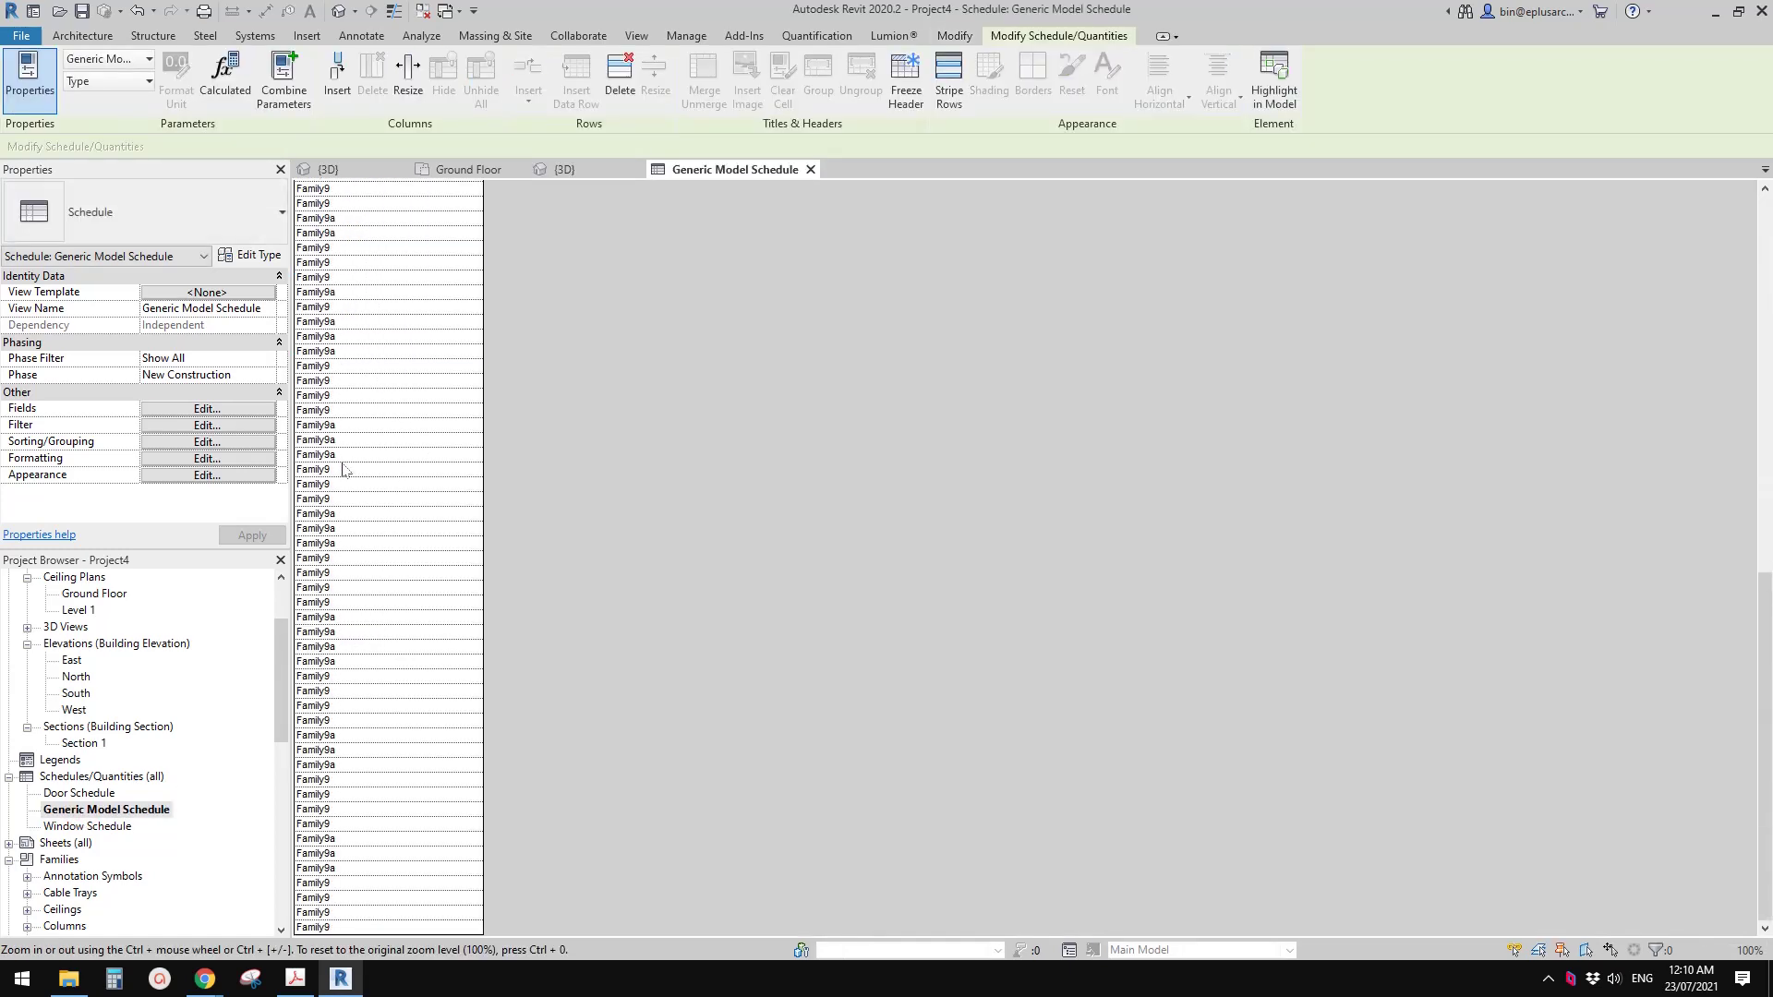
scroll(340, 513, "up", 8)
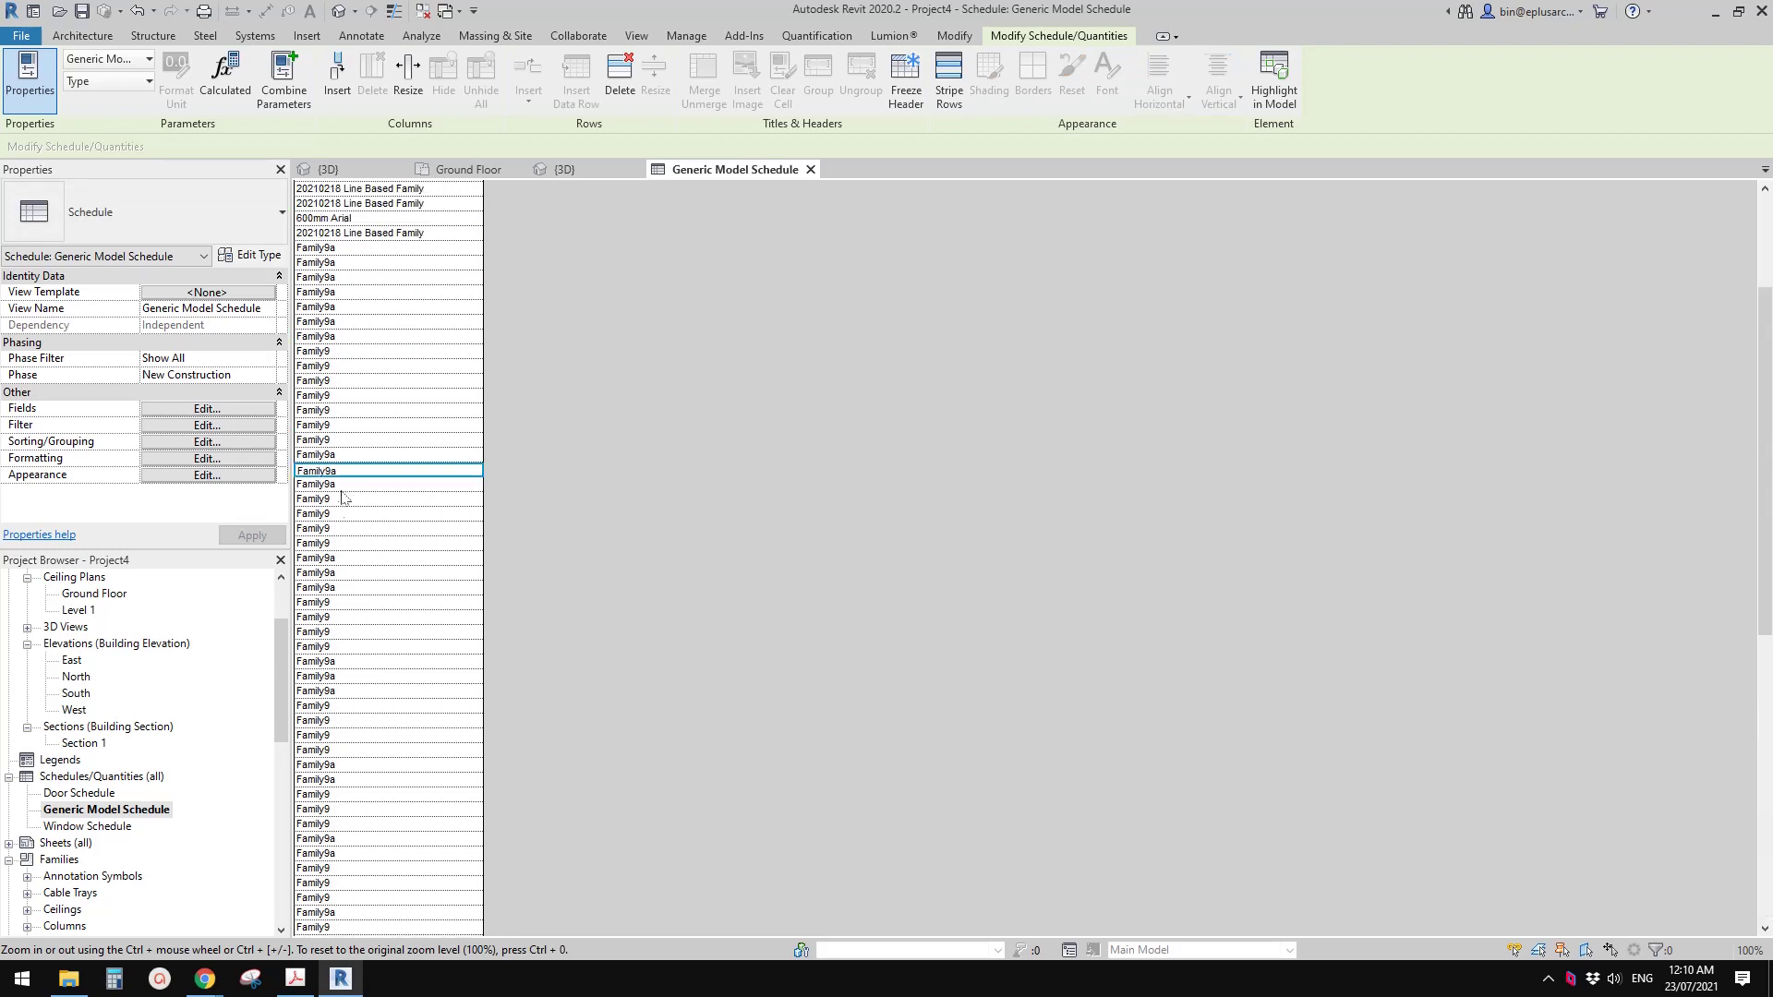
Step: Expand Families > Generic Models in the Project Browser to reveal Family9 and Family9a
left_click(111, 810)
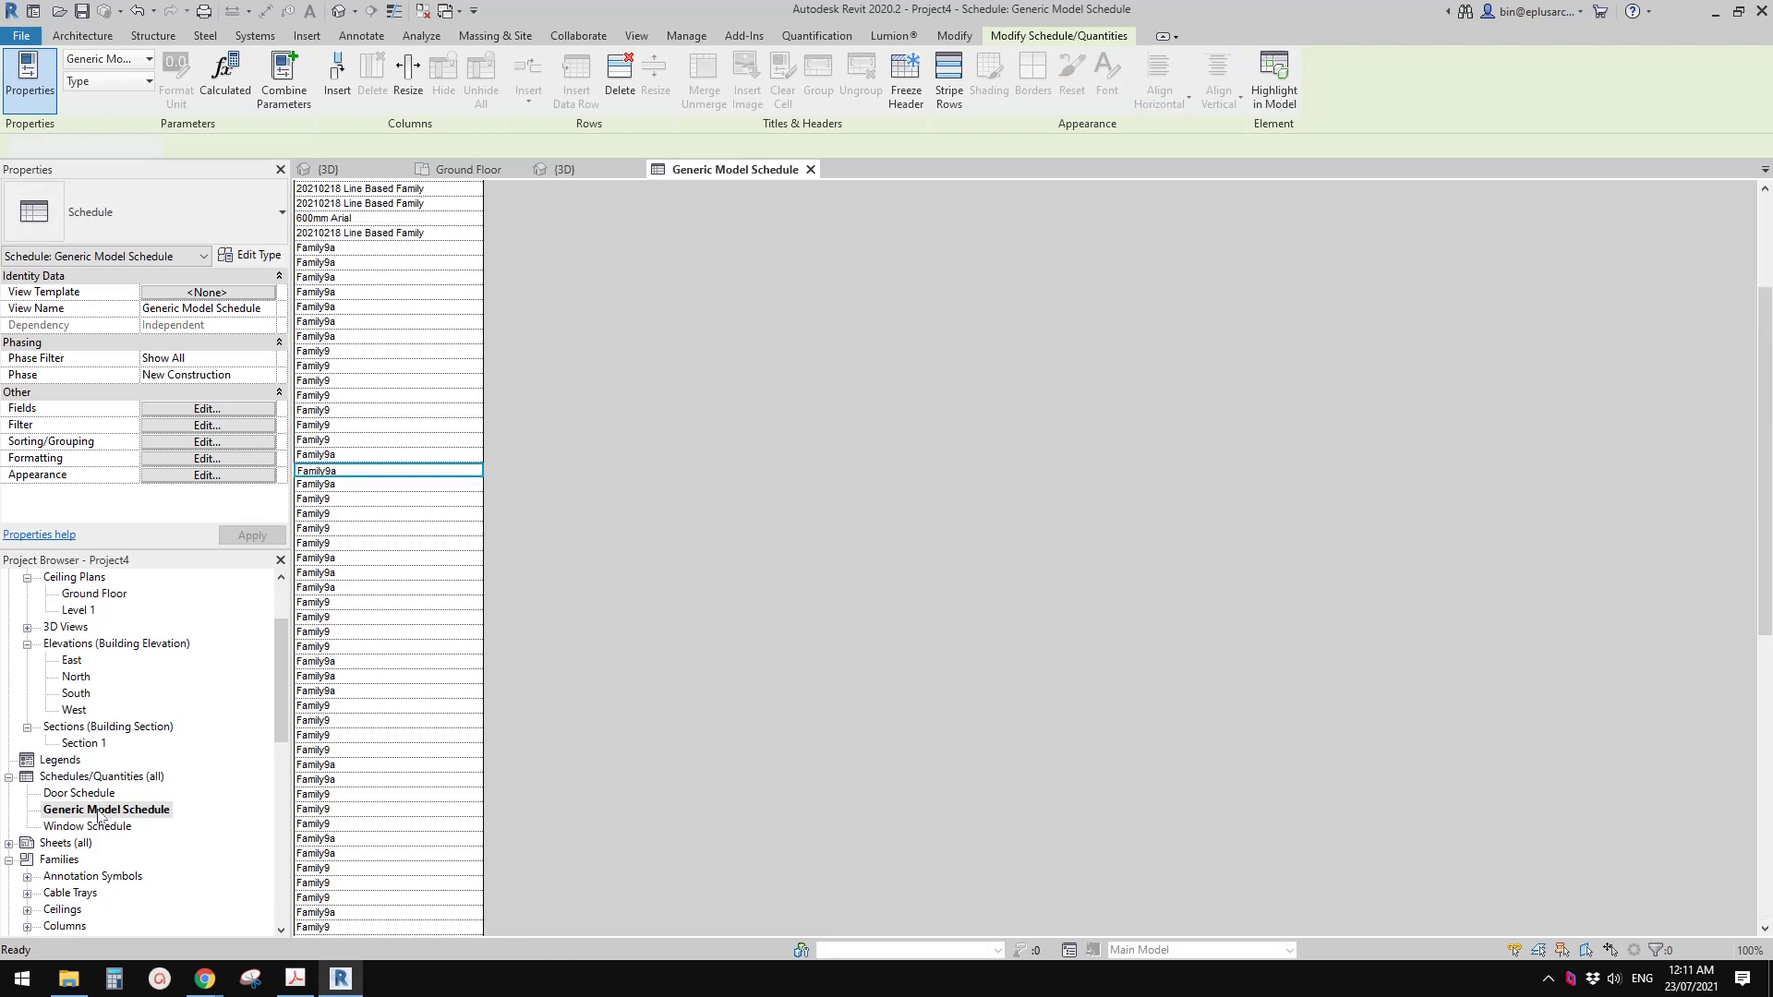
scroll(279, 656, "up", 3)
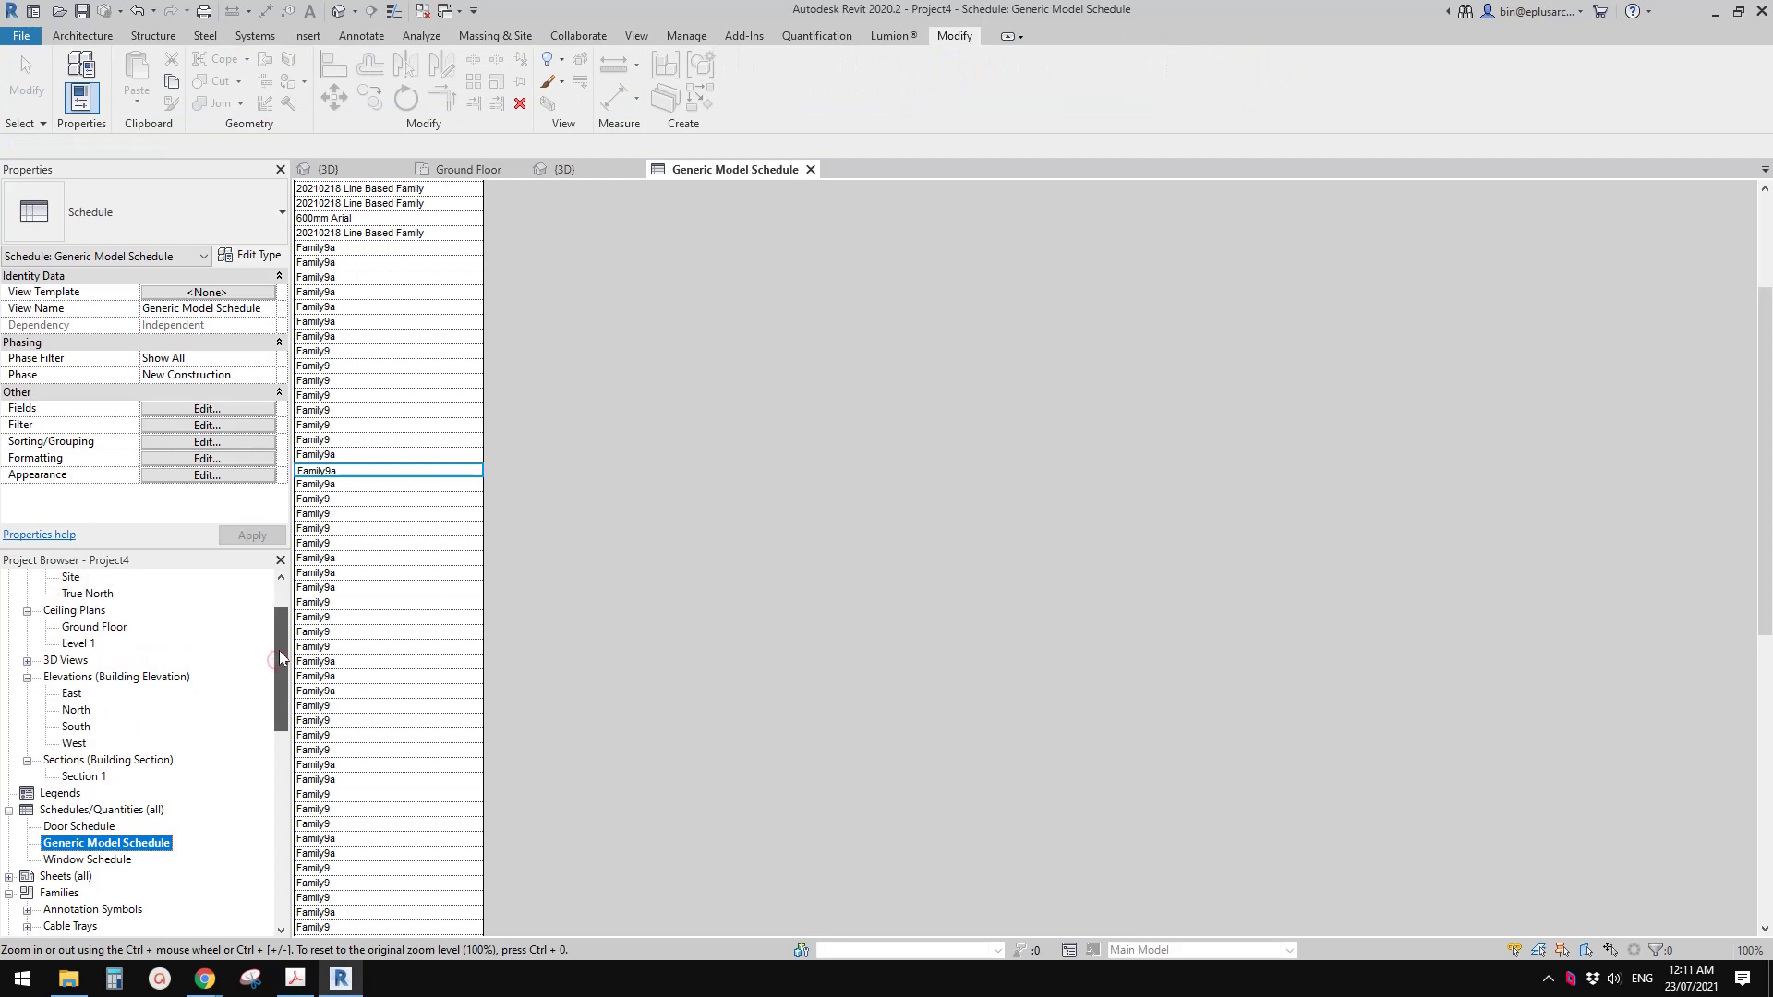
left_click_drag(280, 649, 259, 845)
scroll(259, 845, "up", 5)
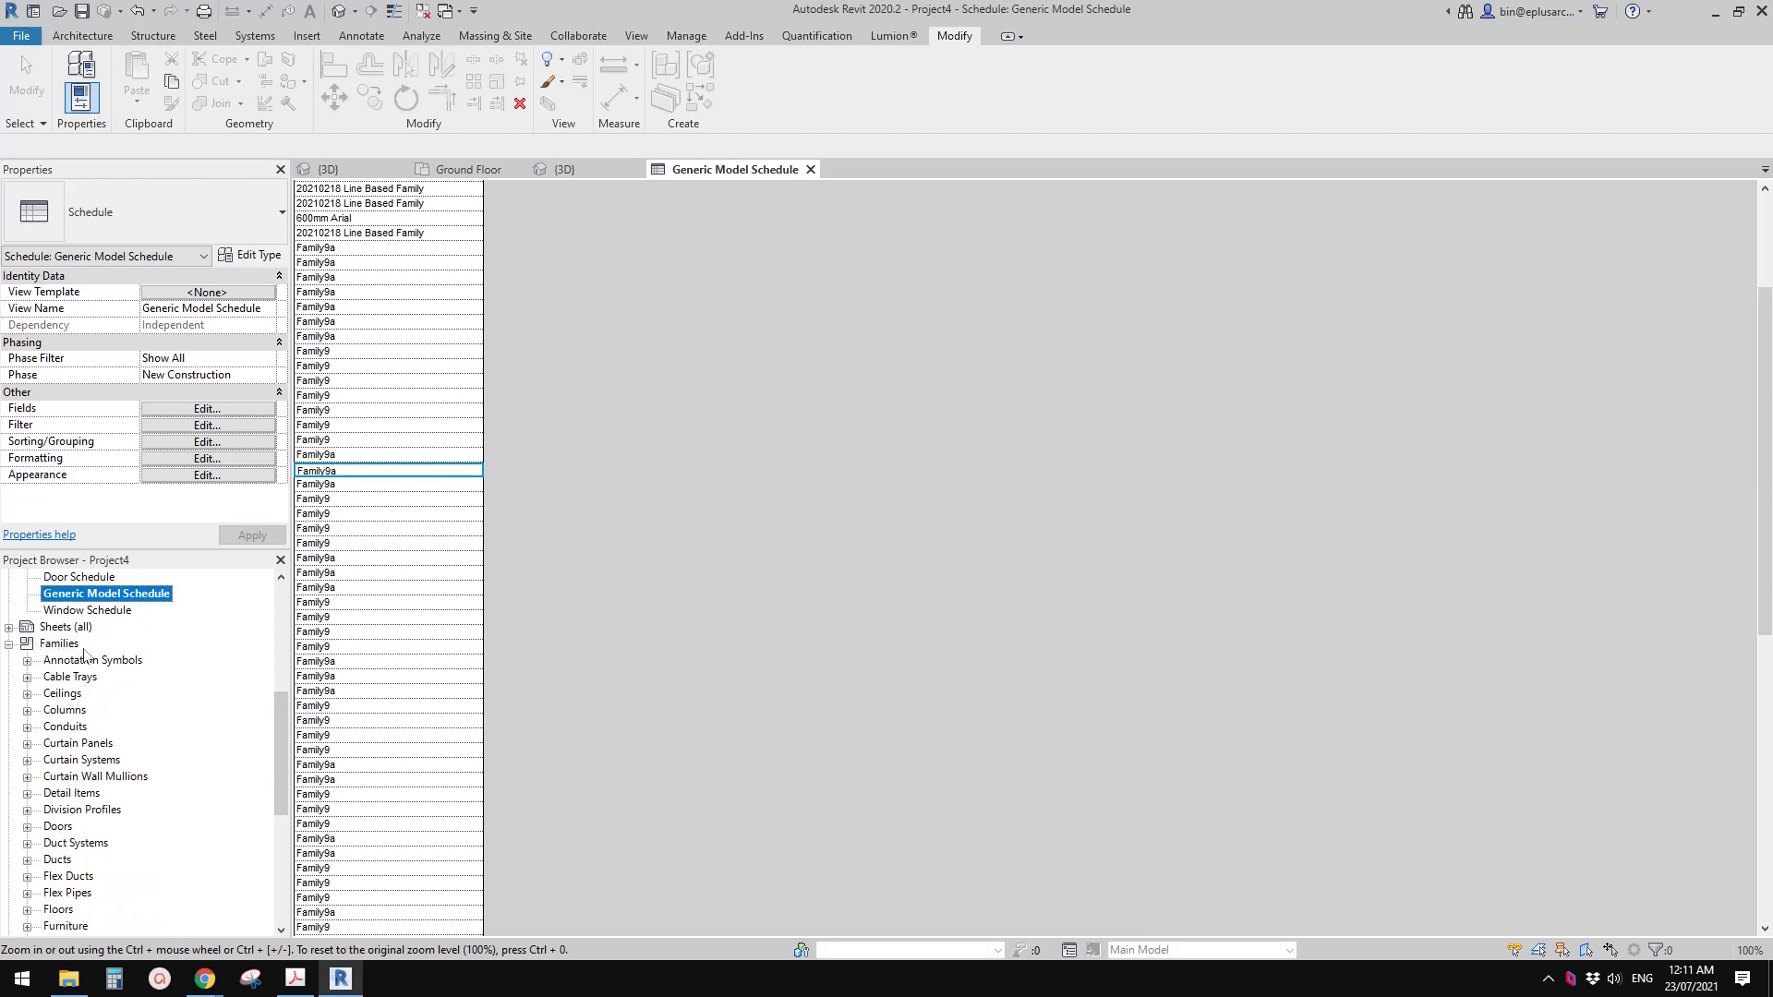
left_click_drag(279, 742, 280, 759)
scroll(76, 783, "down", 2)
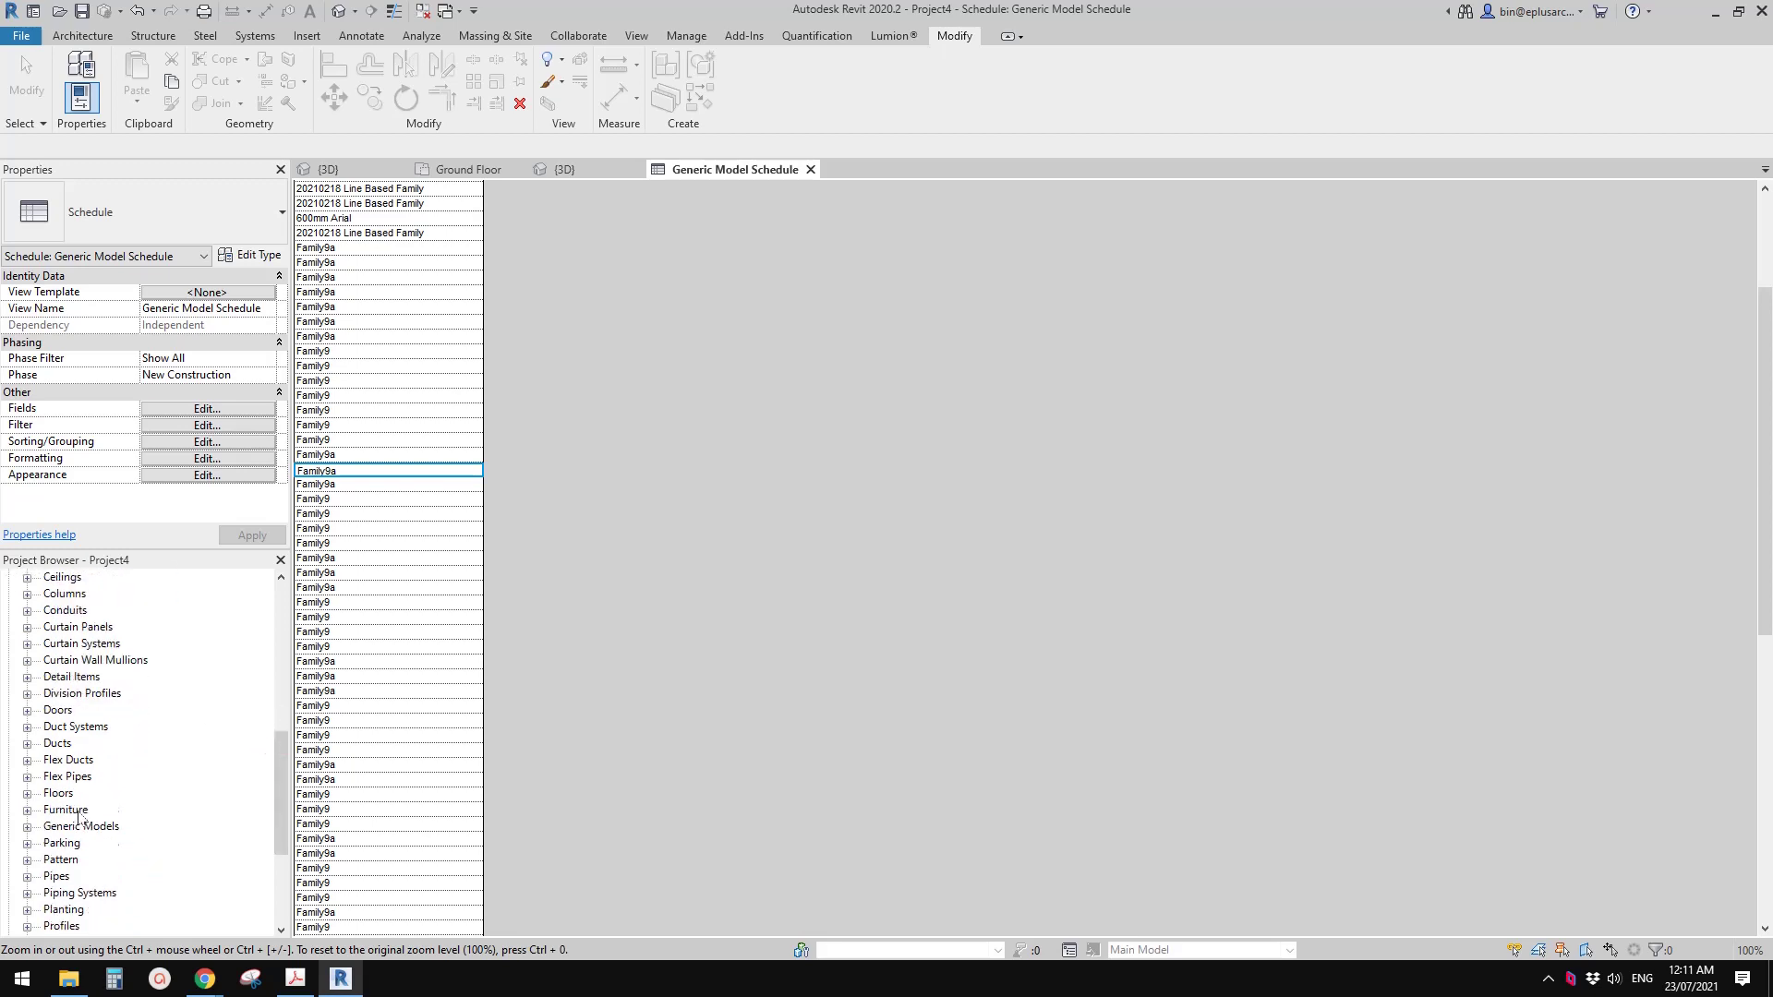
double_click(50, 795)
scroll(50, 800, "down", 1)
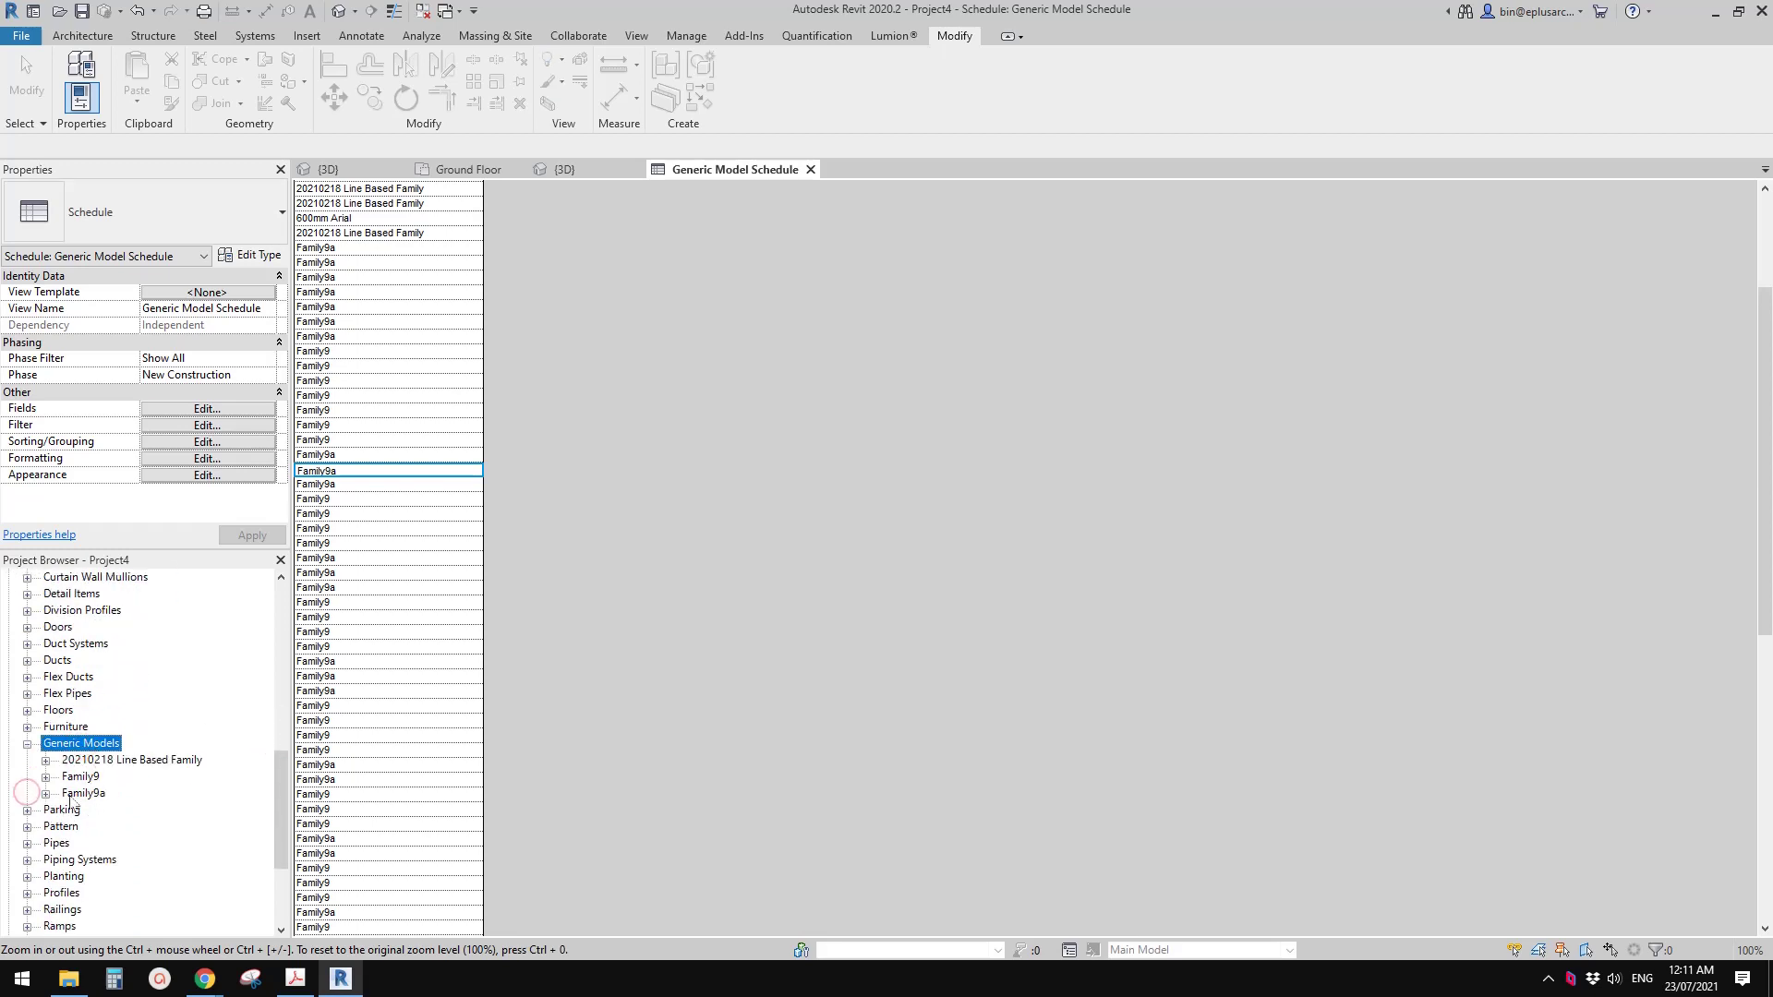
left_click(82, 793)
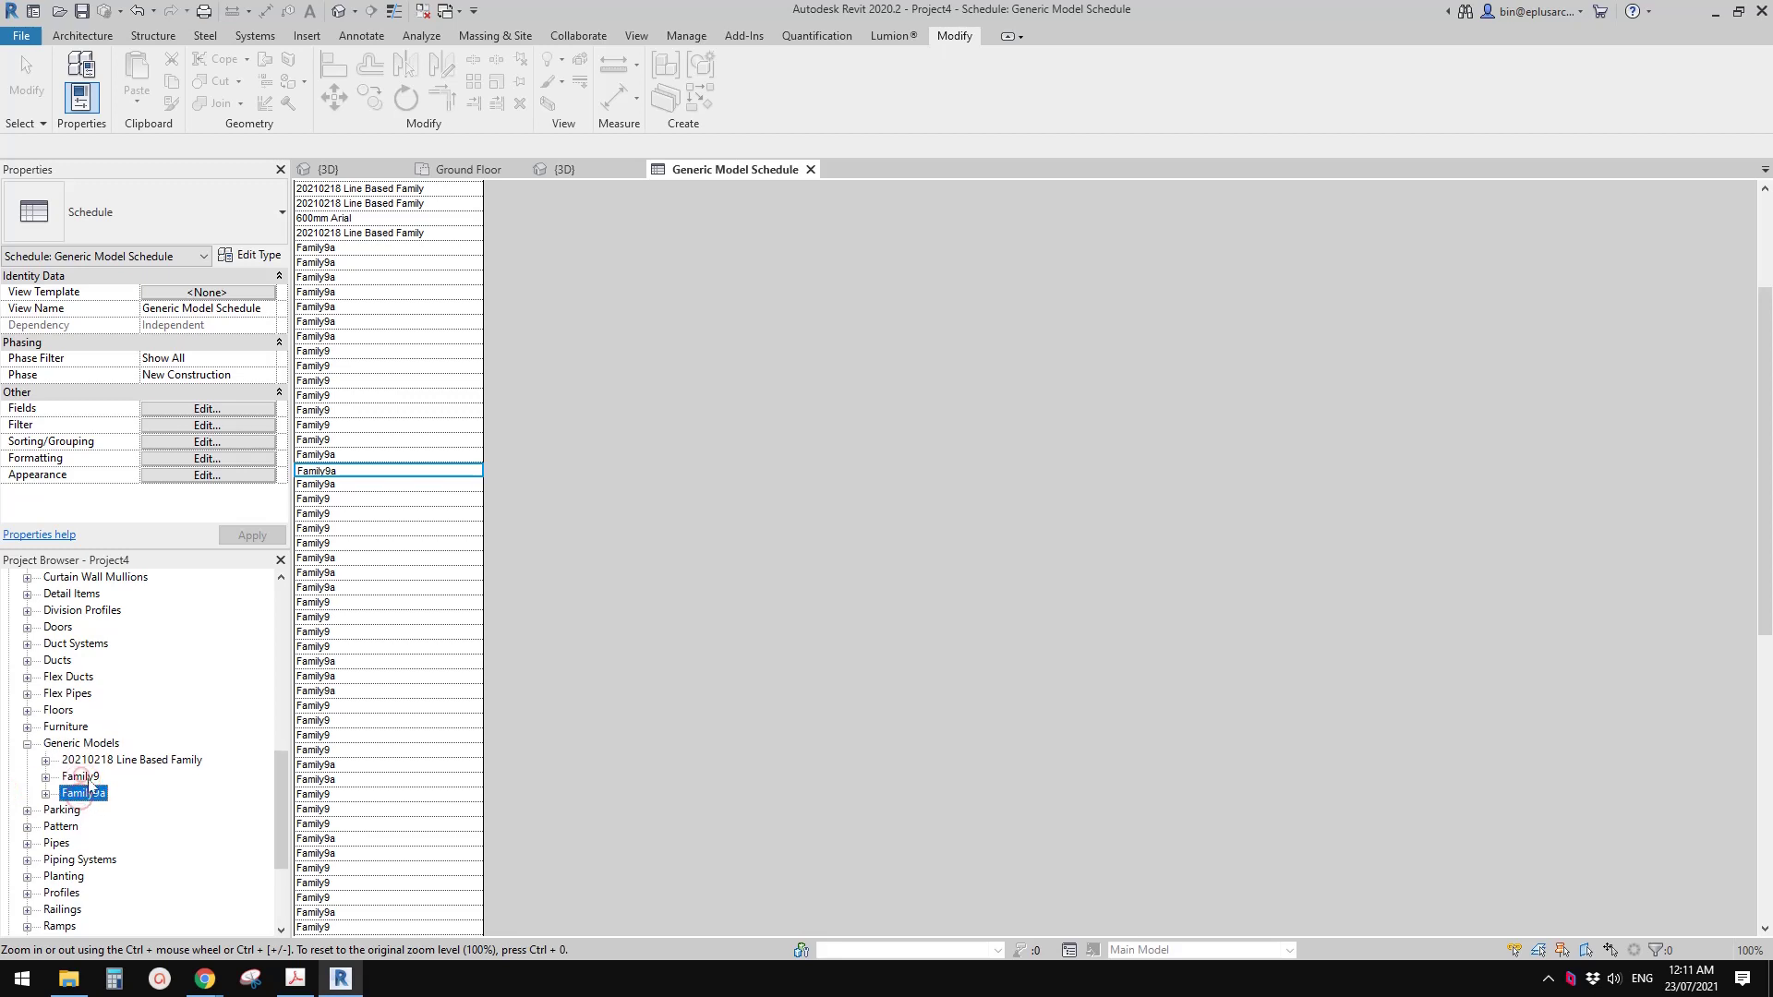
Step: Expand Family9 and Family9a to show their types
left_click(45, 777)
left_click(45, 810)
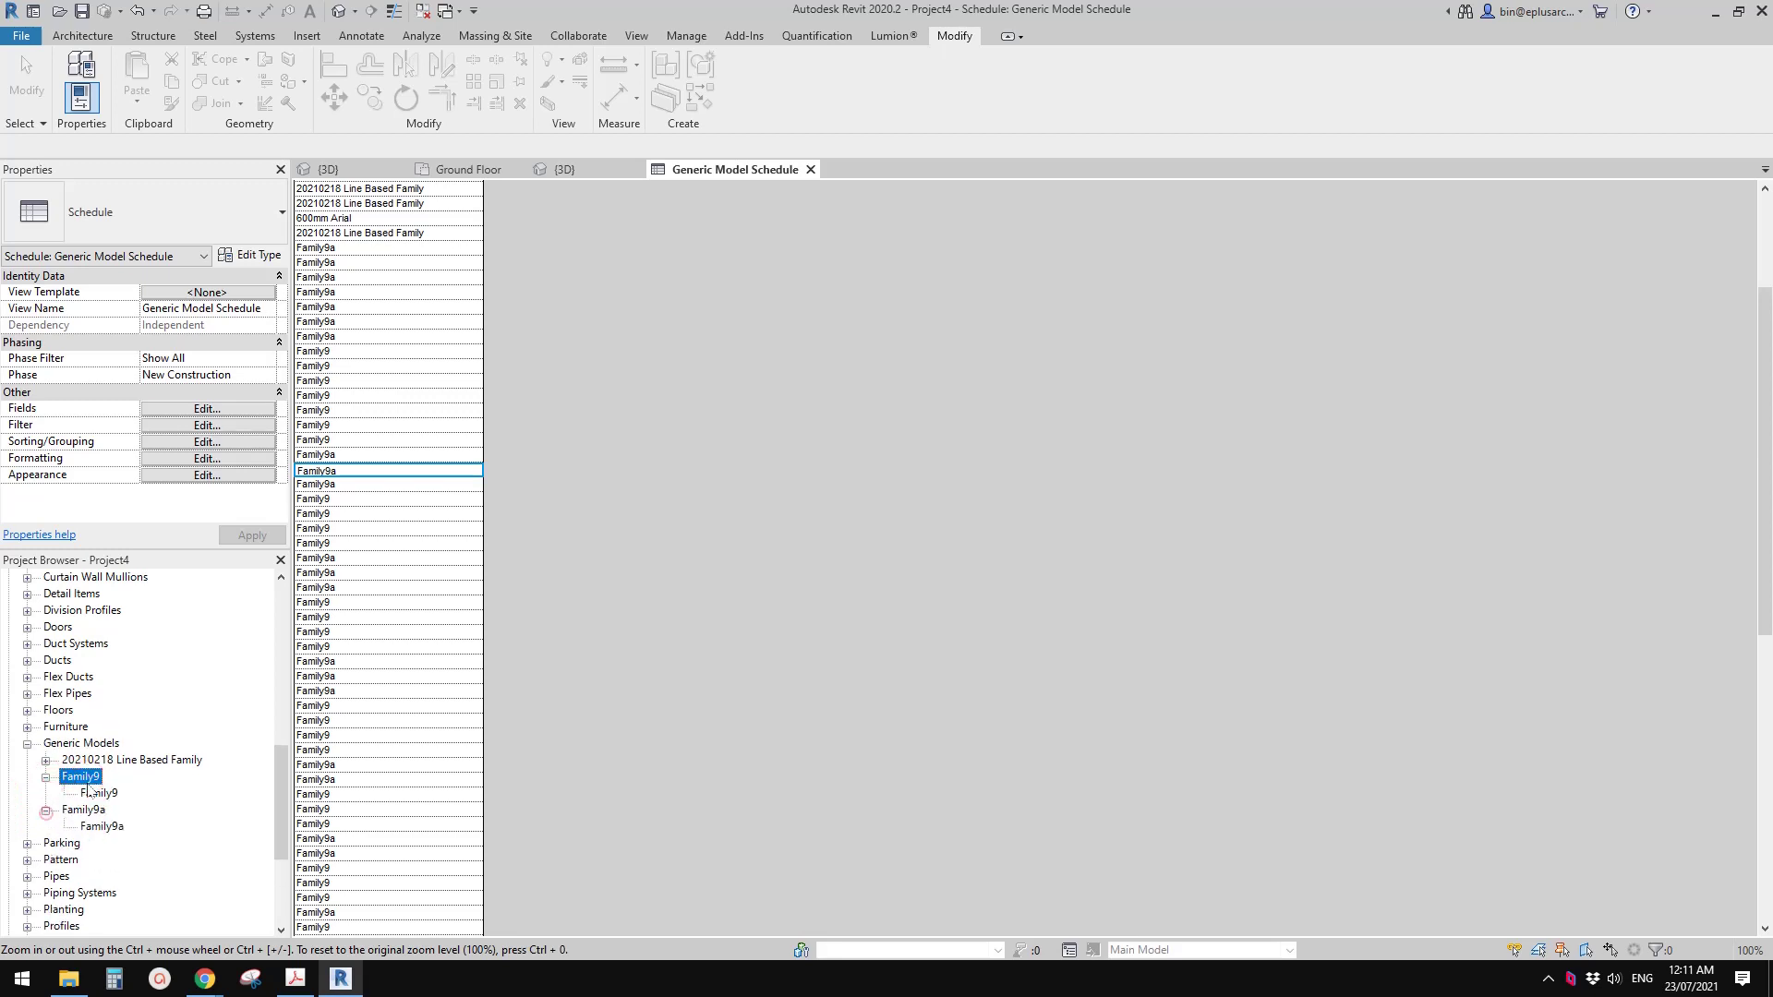
left_click(97, 794)
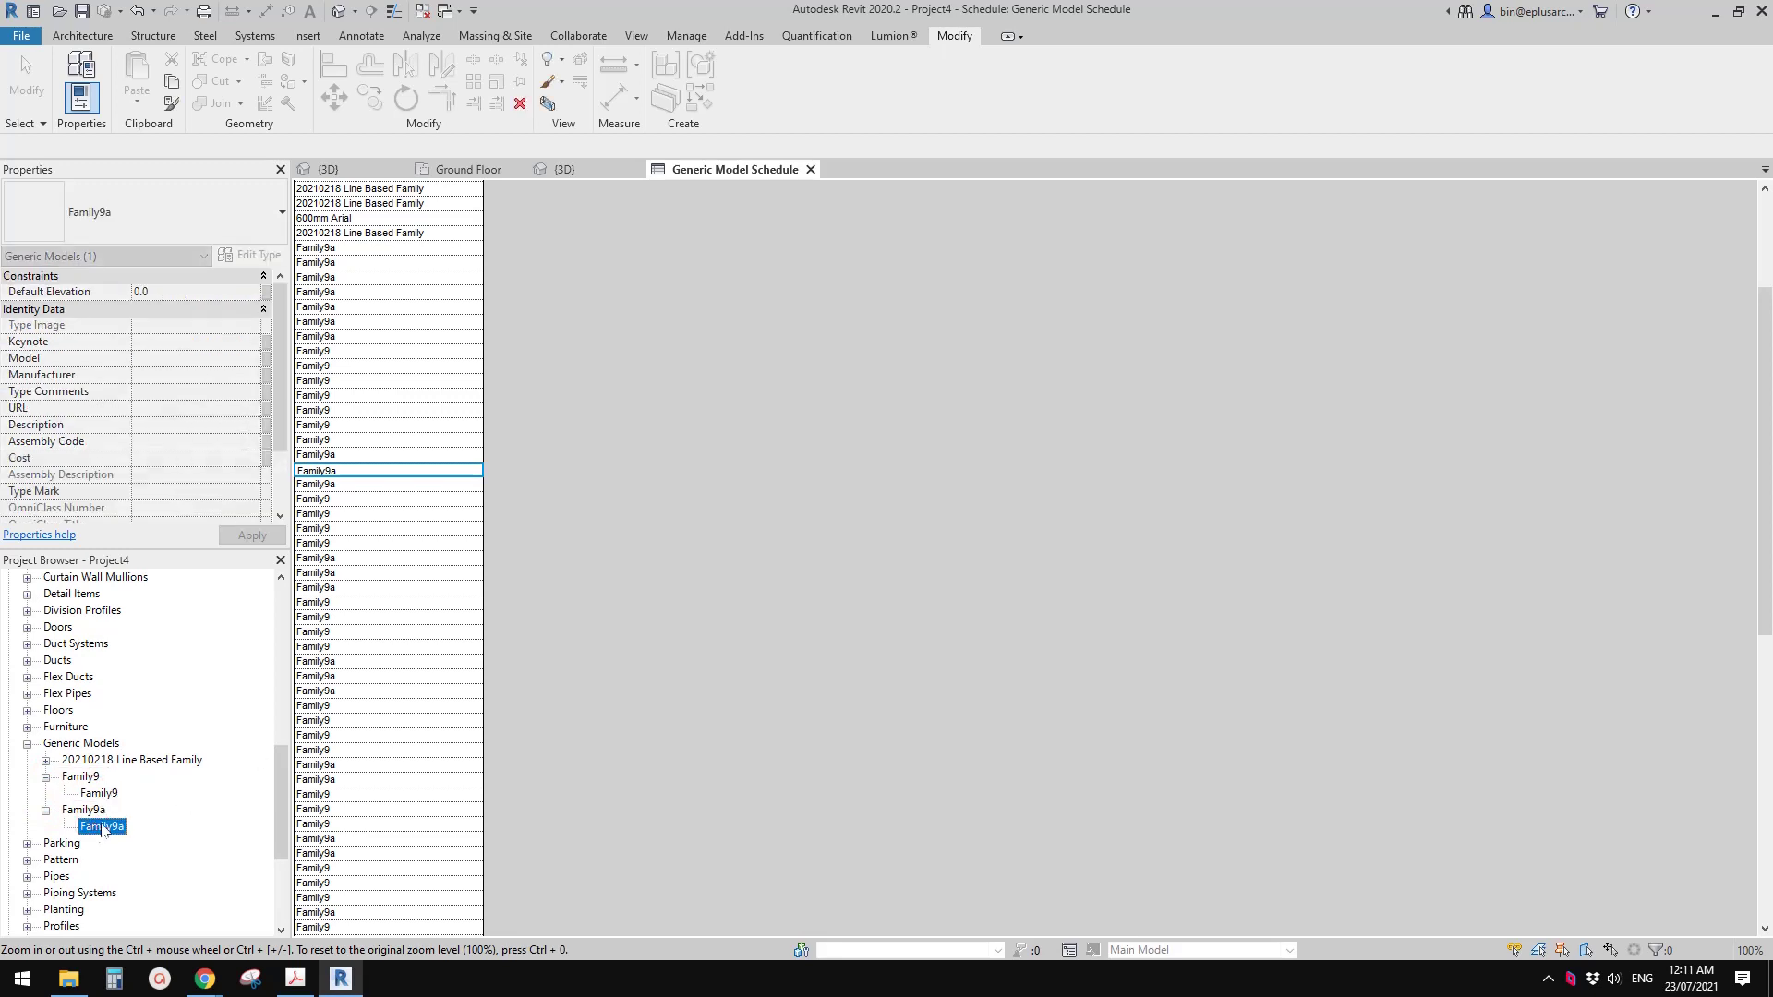
left_click(79, 776)
Step: Open Family9 for editing to confirm it is the post, then close without saving
right_click(79, 777)
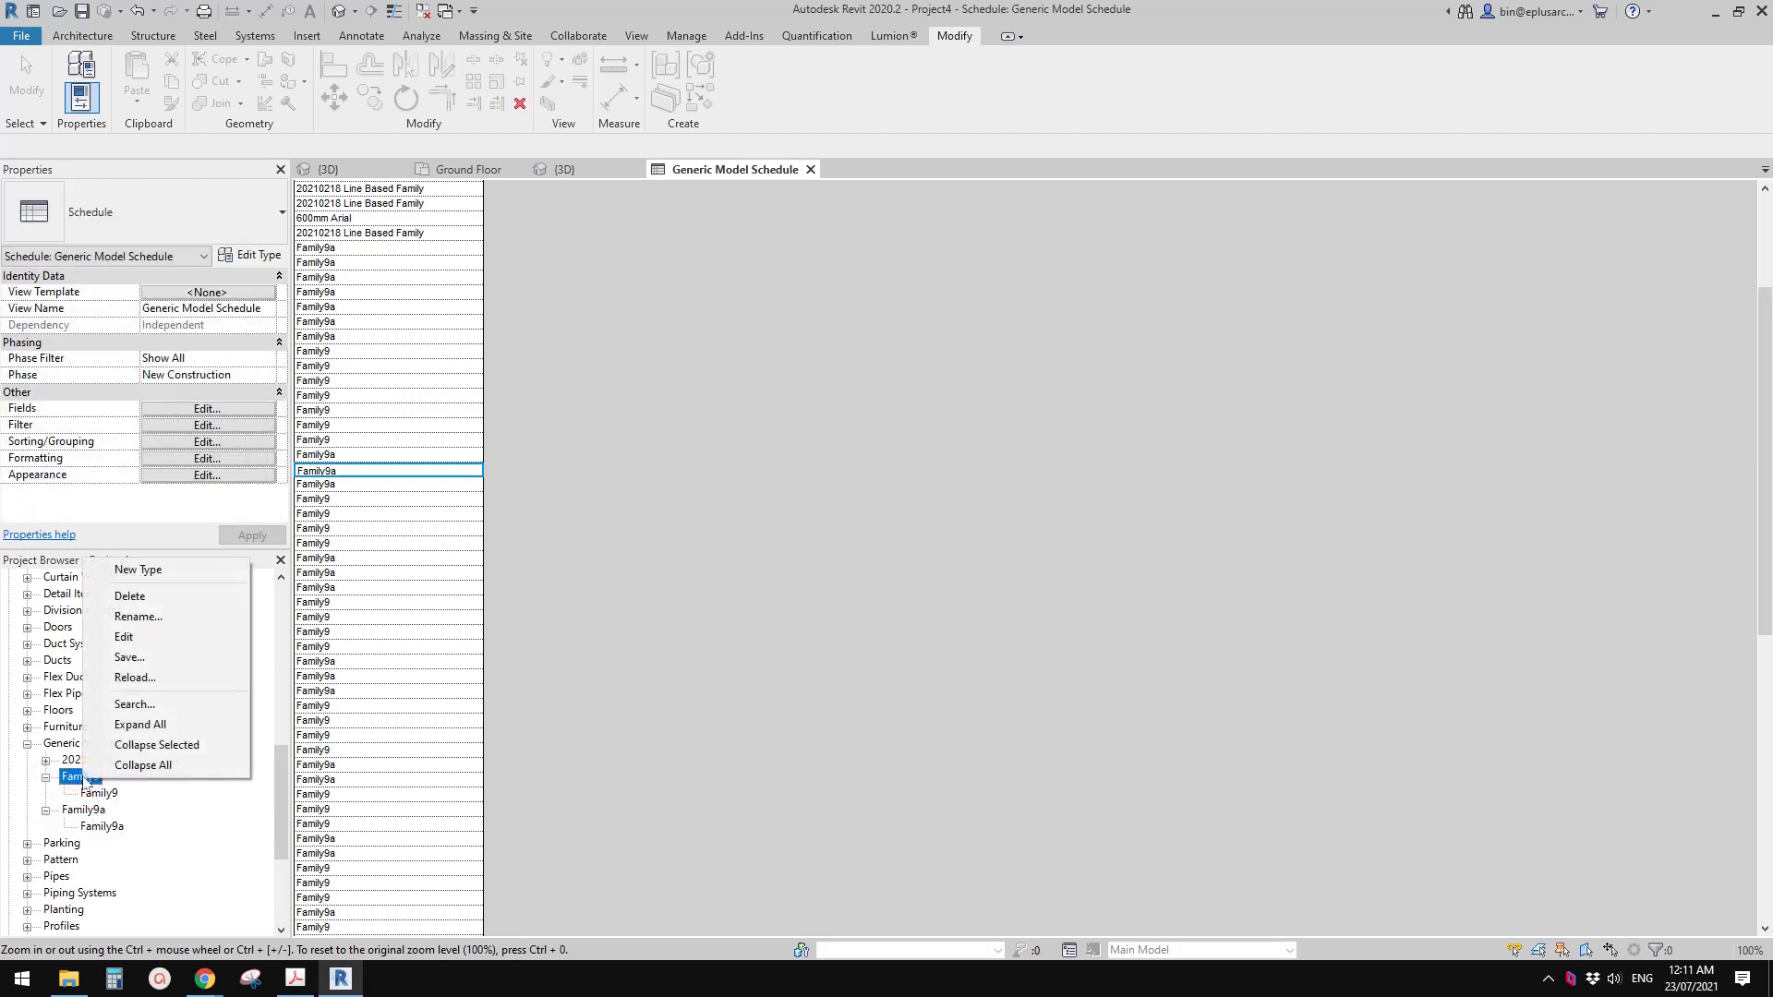
left_click(145, 639)
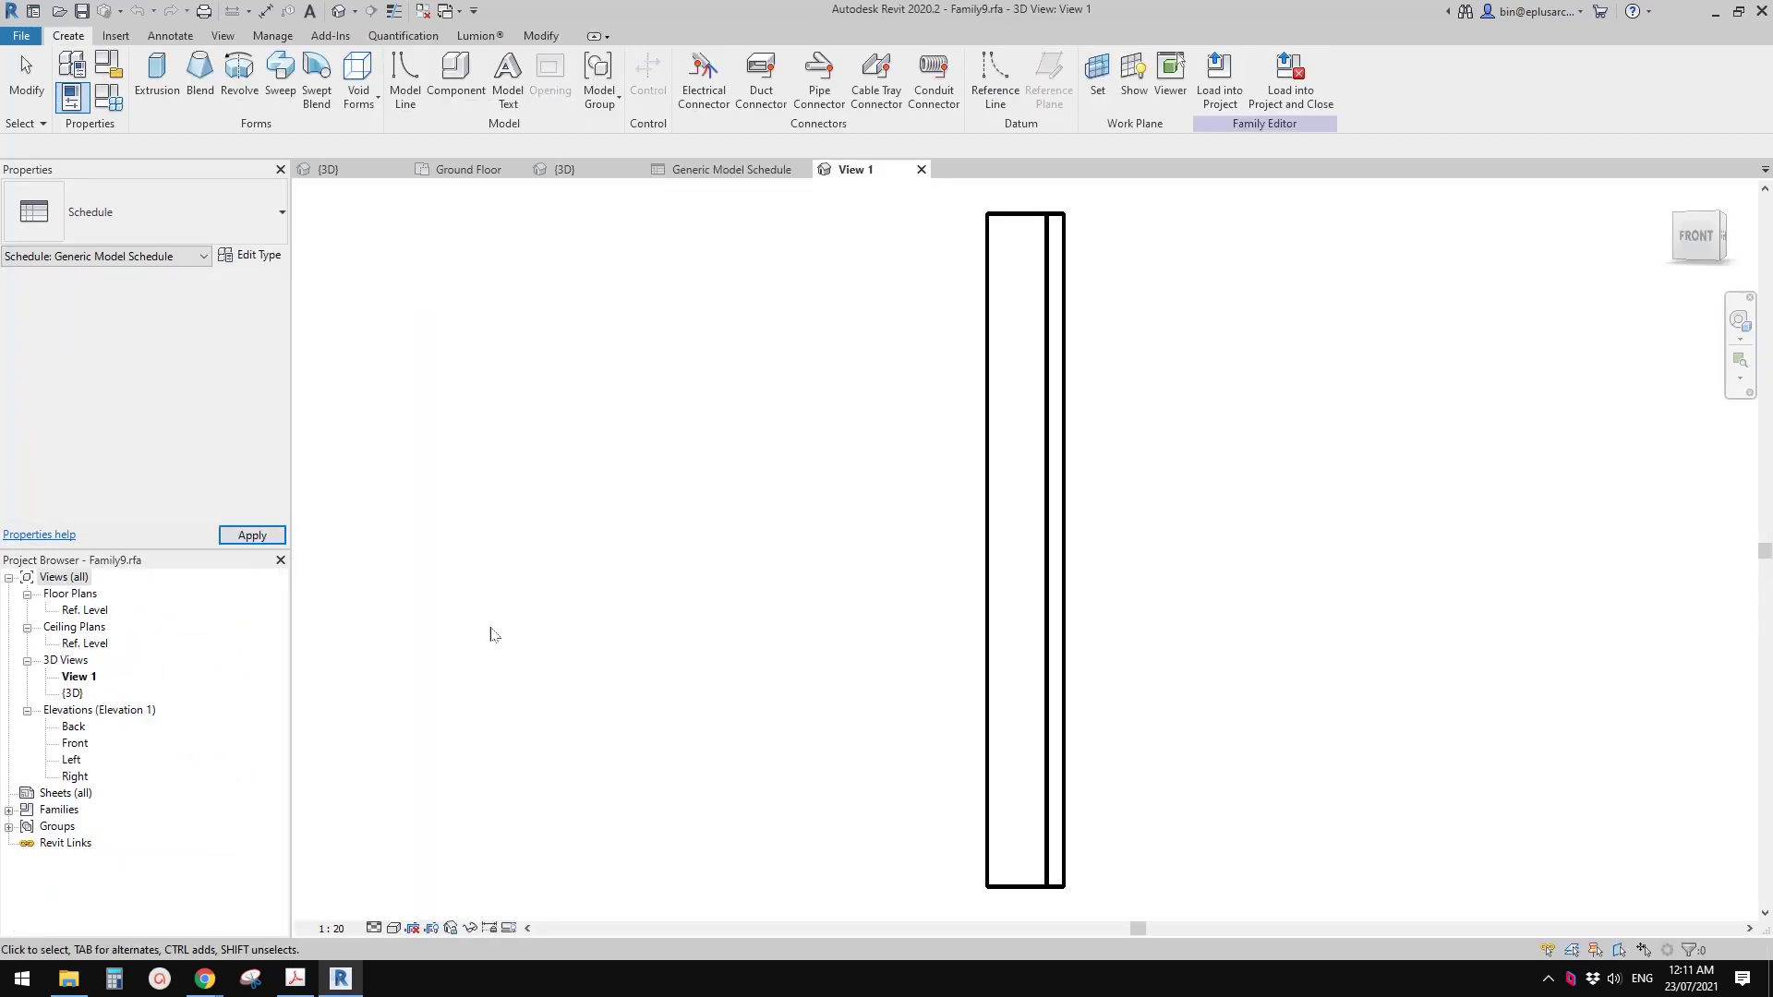
left_click(921, 169)
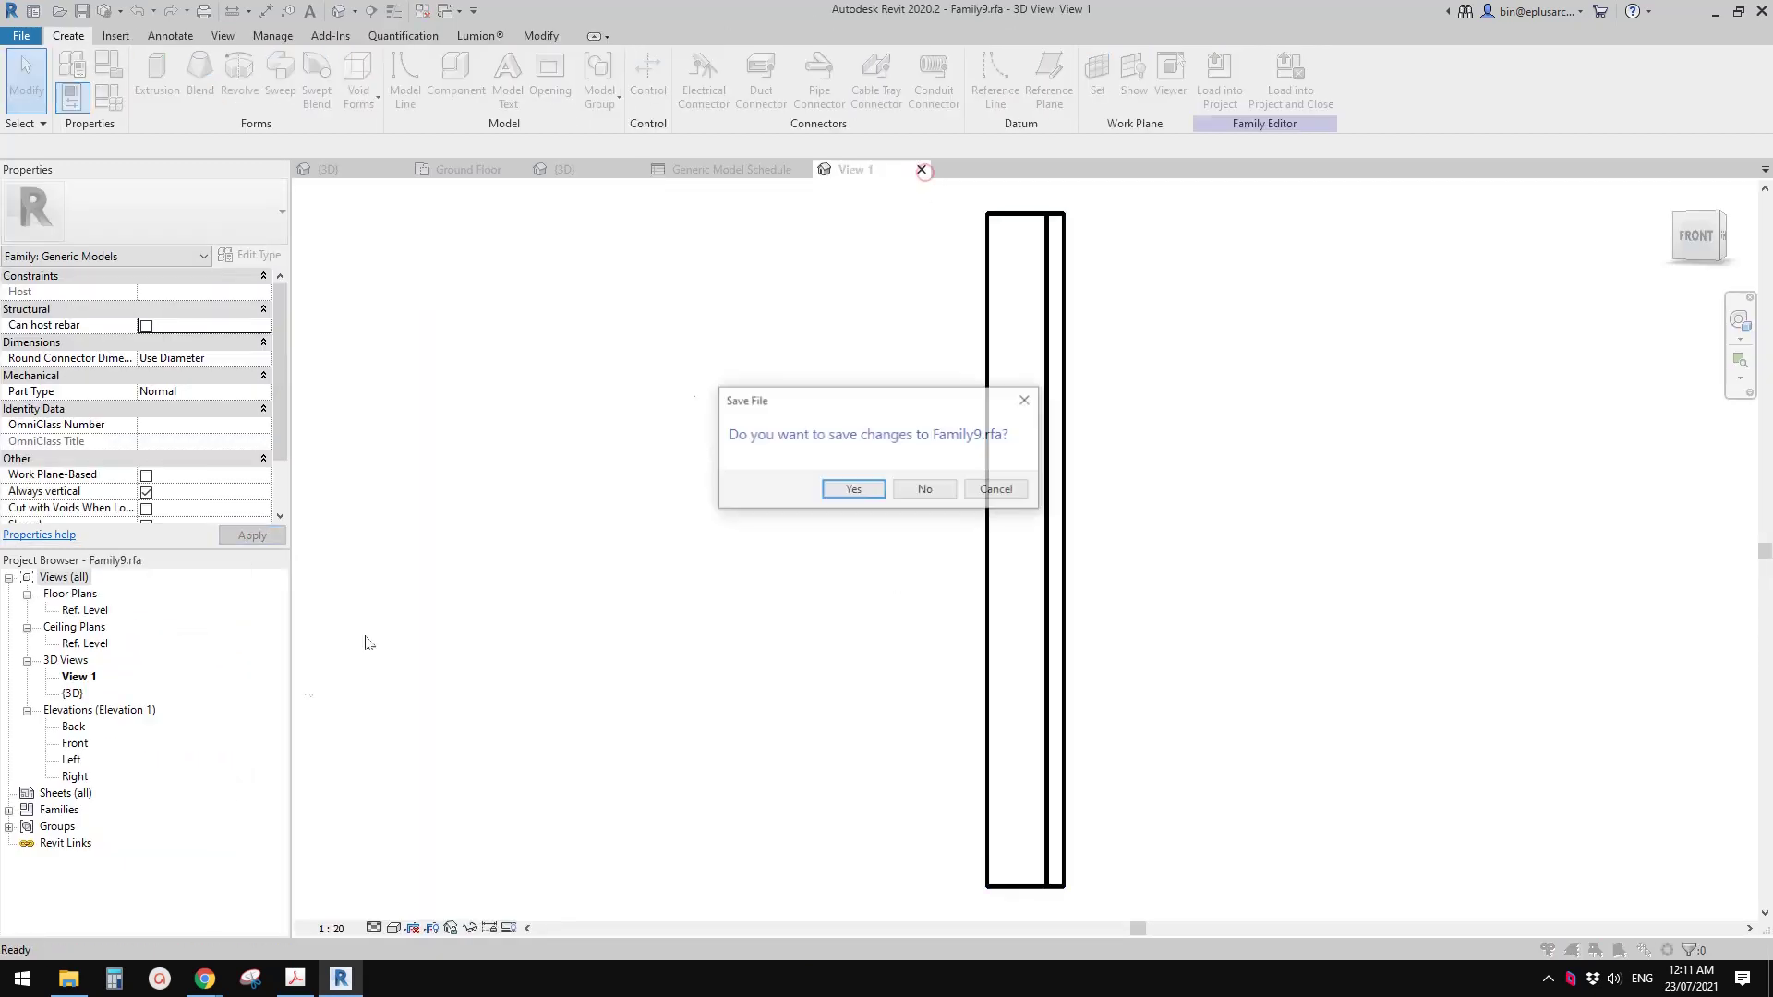
left_click(926, 487)
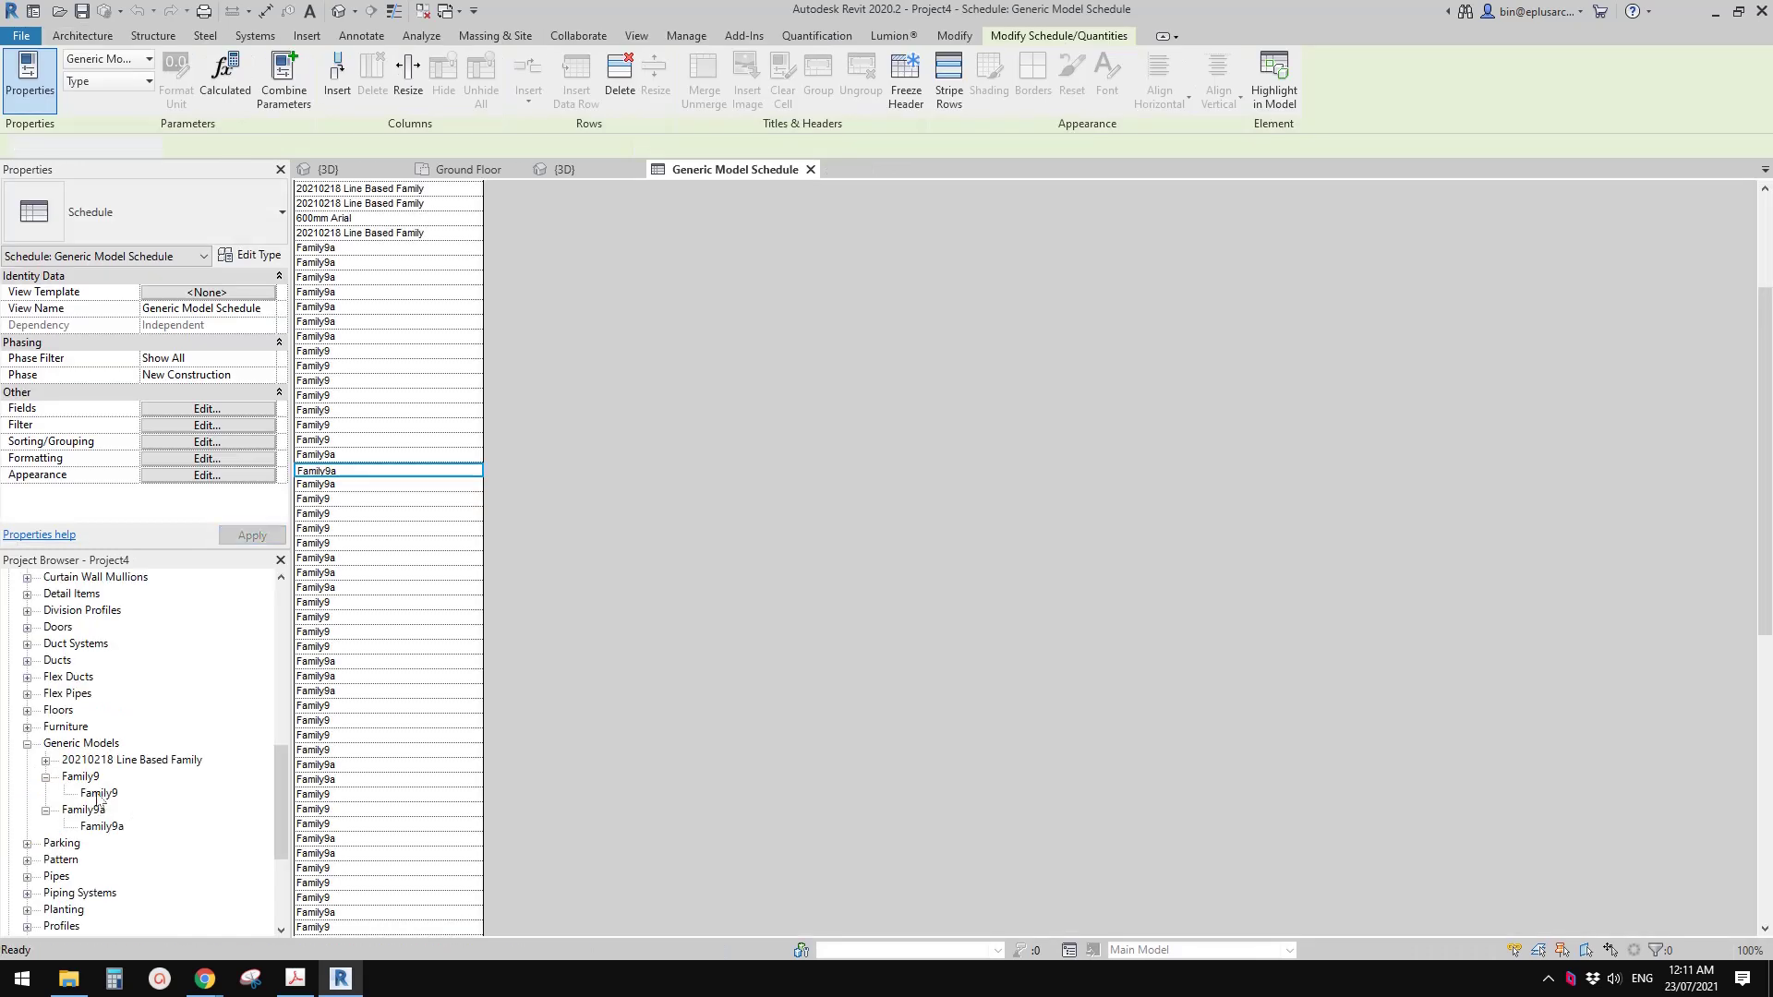
right_click(99, 799)
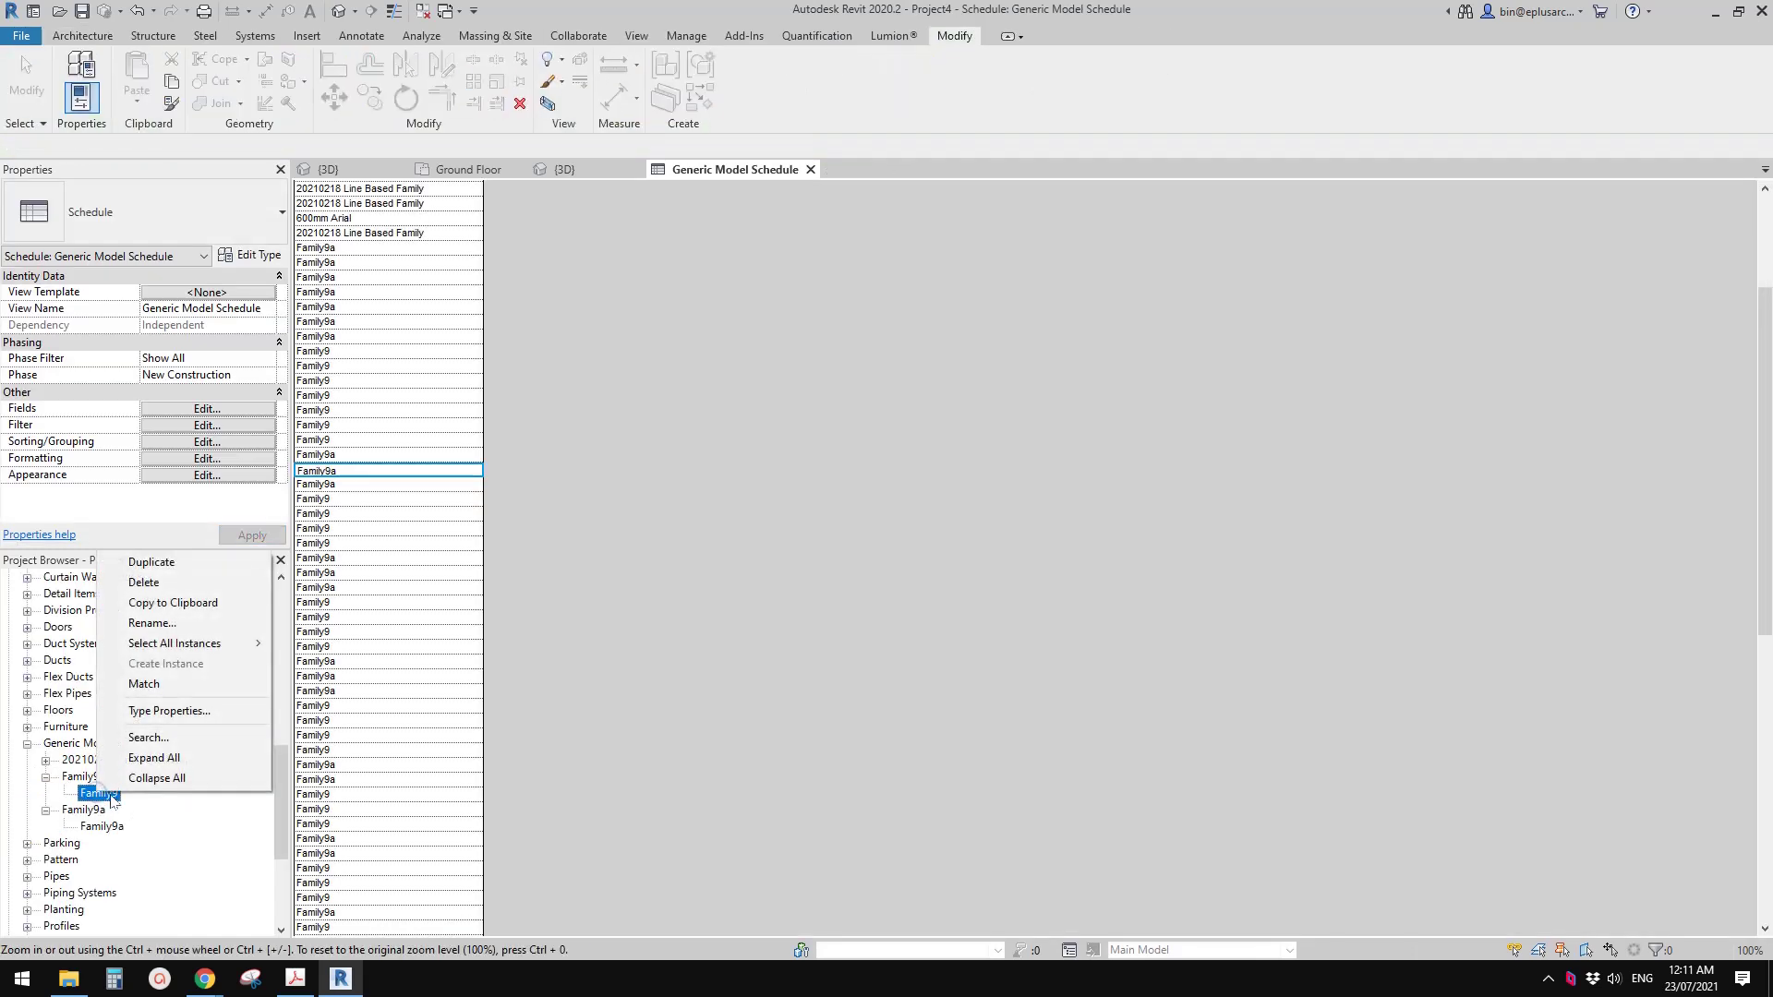
Step: Rename the Family9 family to Post
left_click(201, 628)
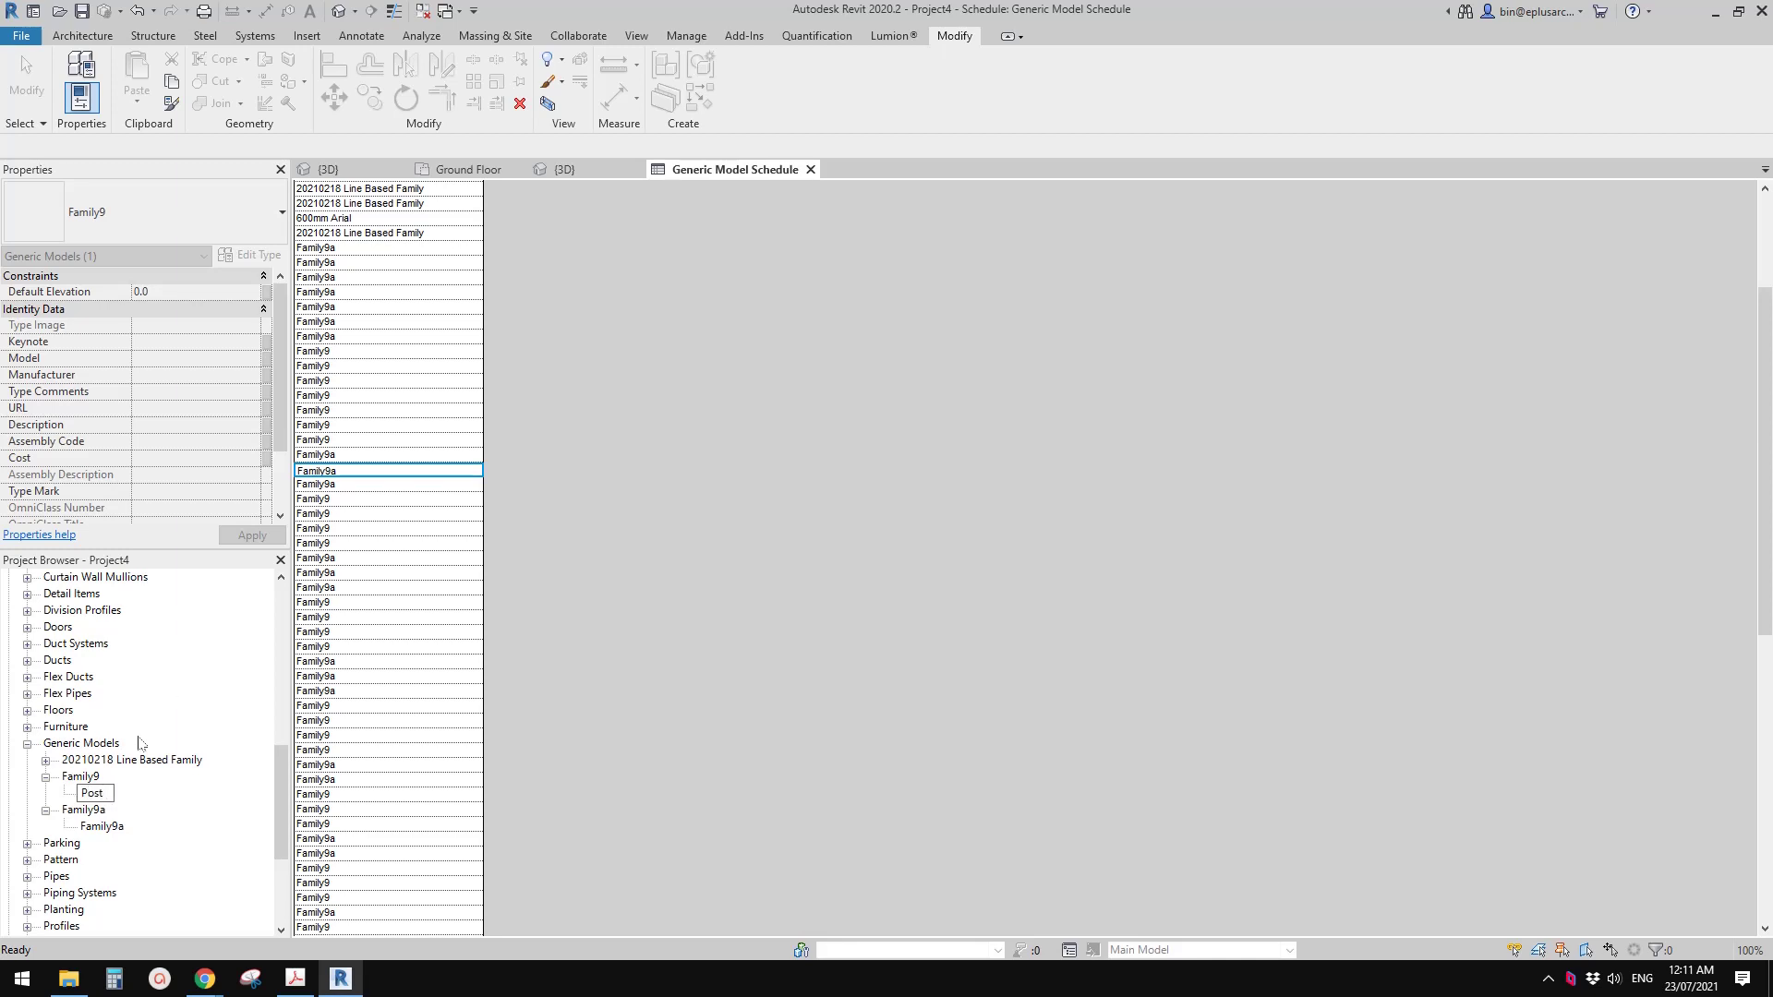
right_click(74, 778)
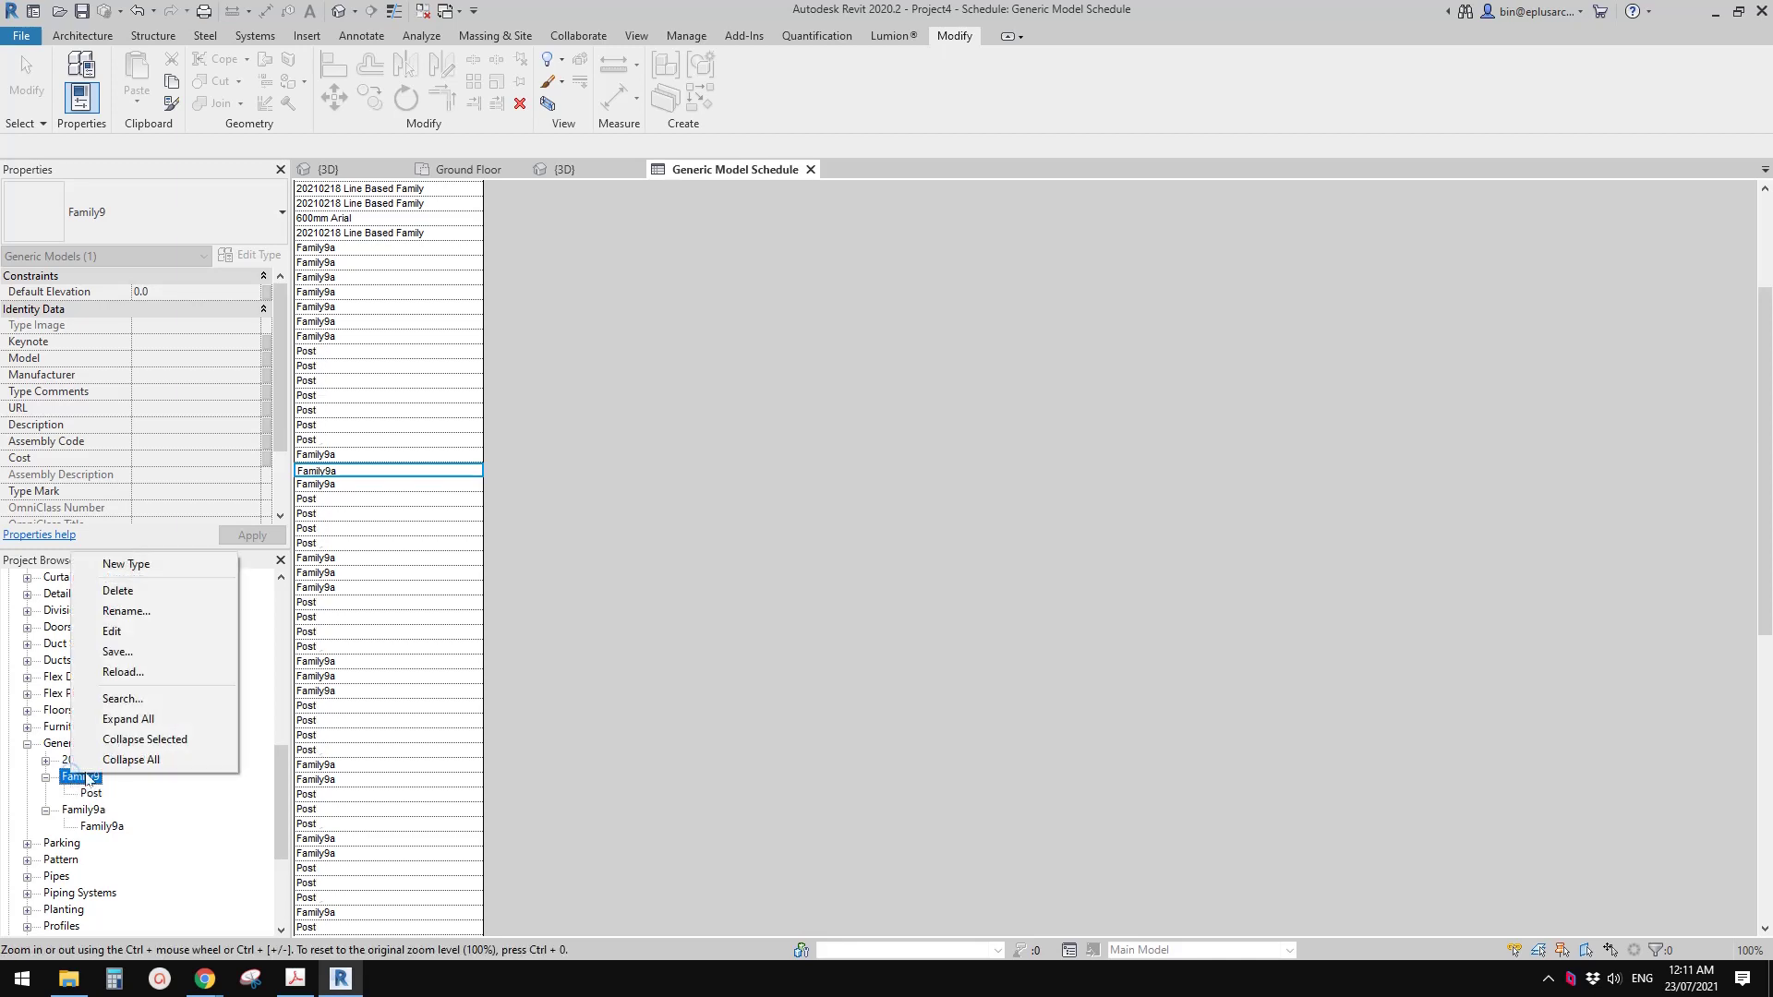
left_click(152, 613)
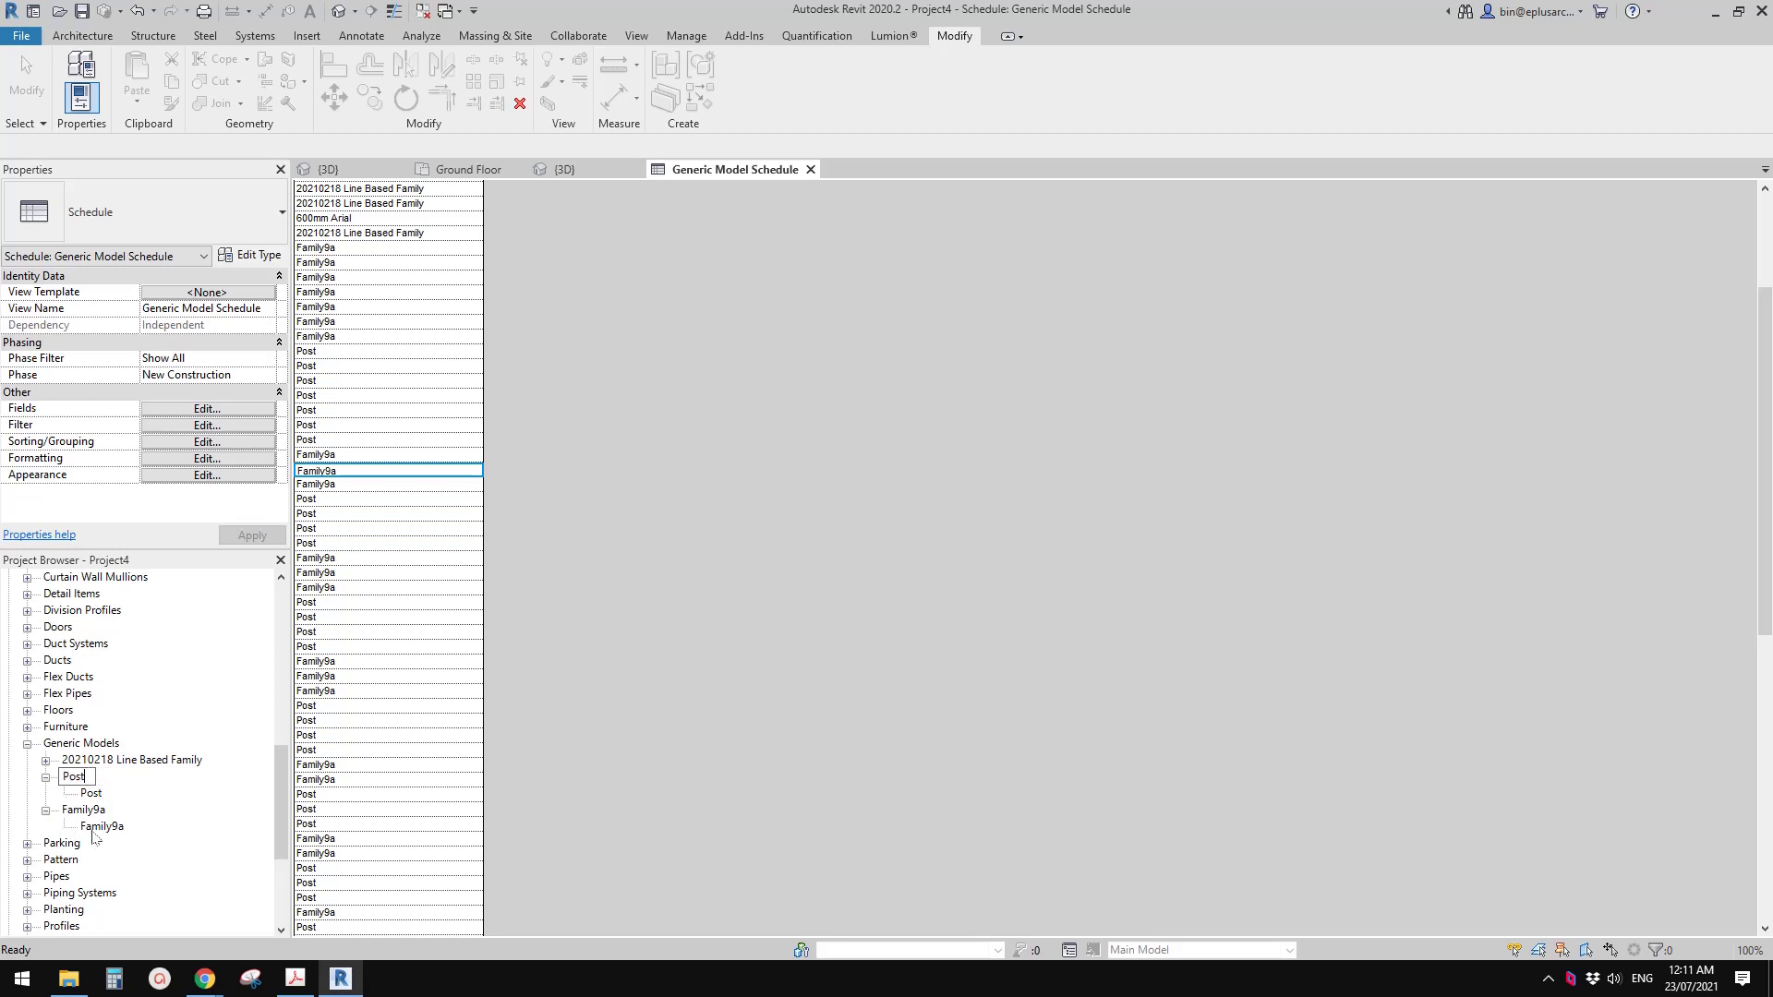
key("Return")
Step: Rename the Family9a family and its type to Panel
right_click(92, 779)
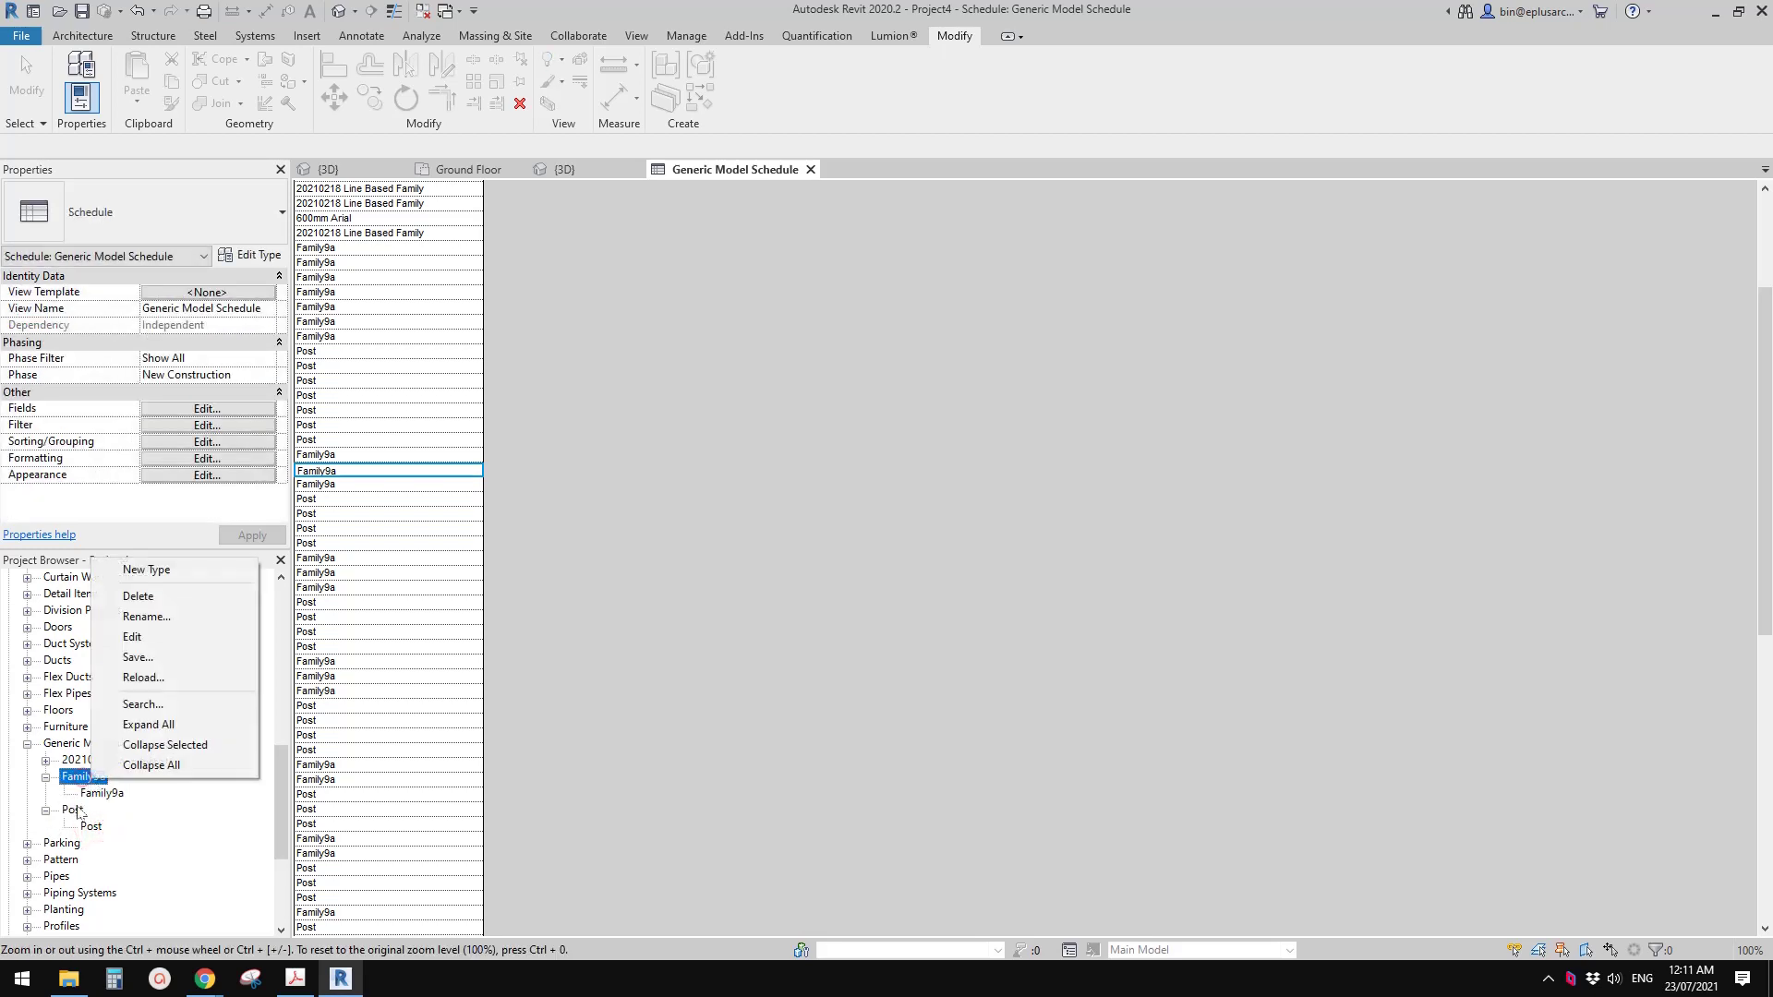
left_click(162, 616)
type("Panel")
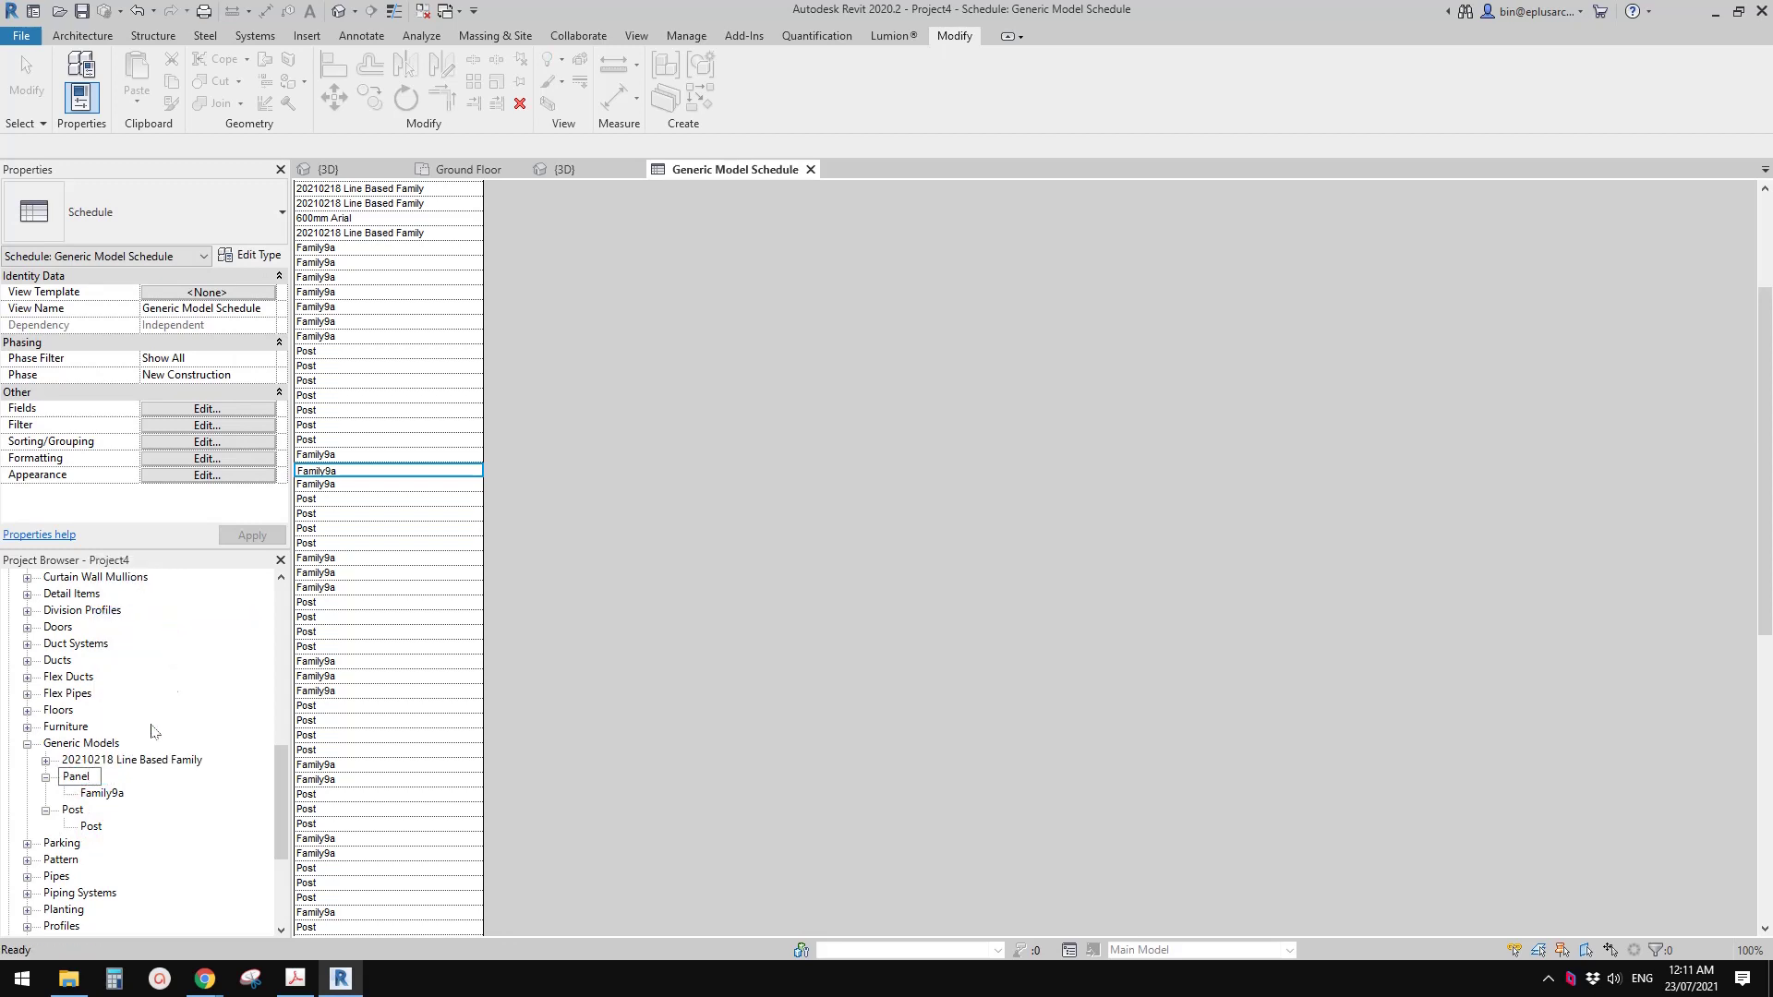
left_click(102, 796)
left_click(78, 777)
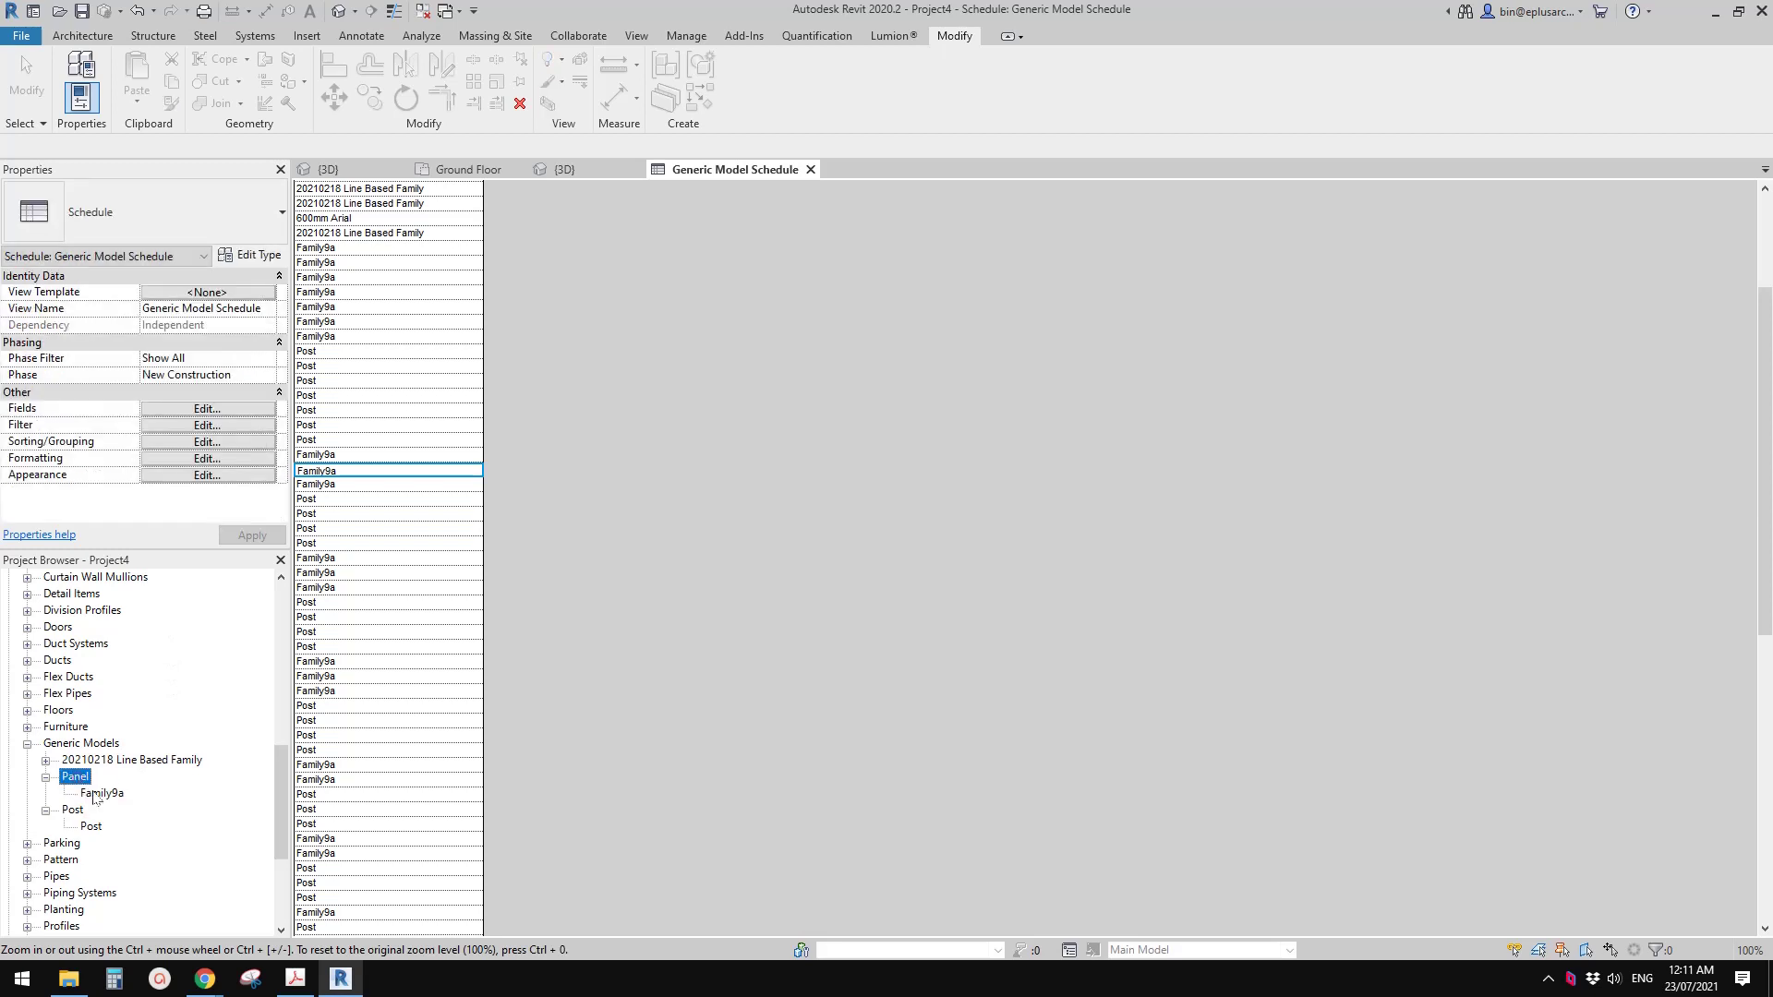
left_click(101, 796)
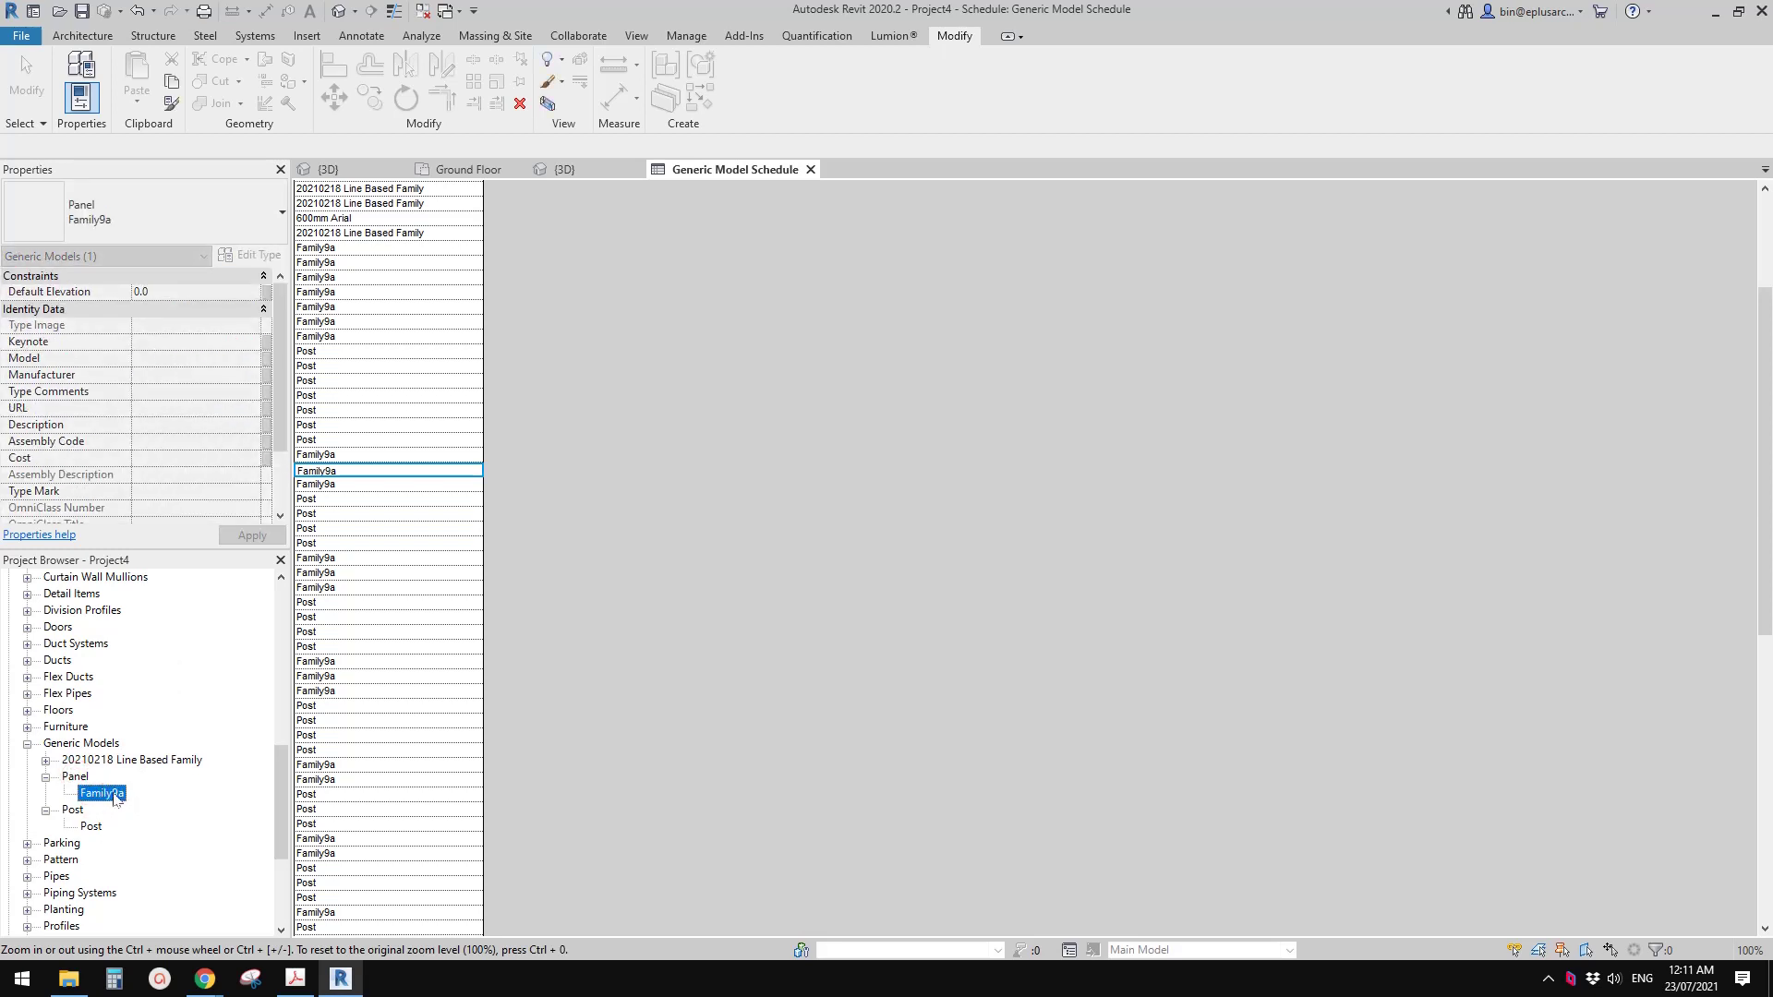
right_click(113, 796)
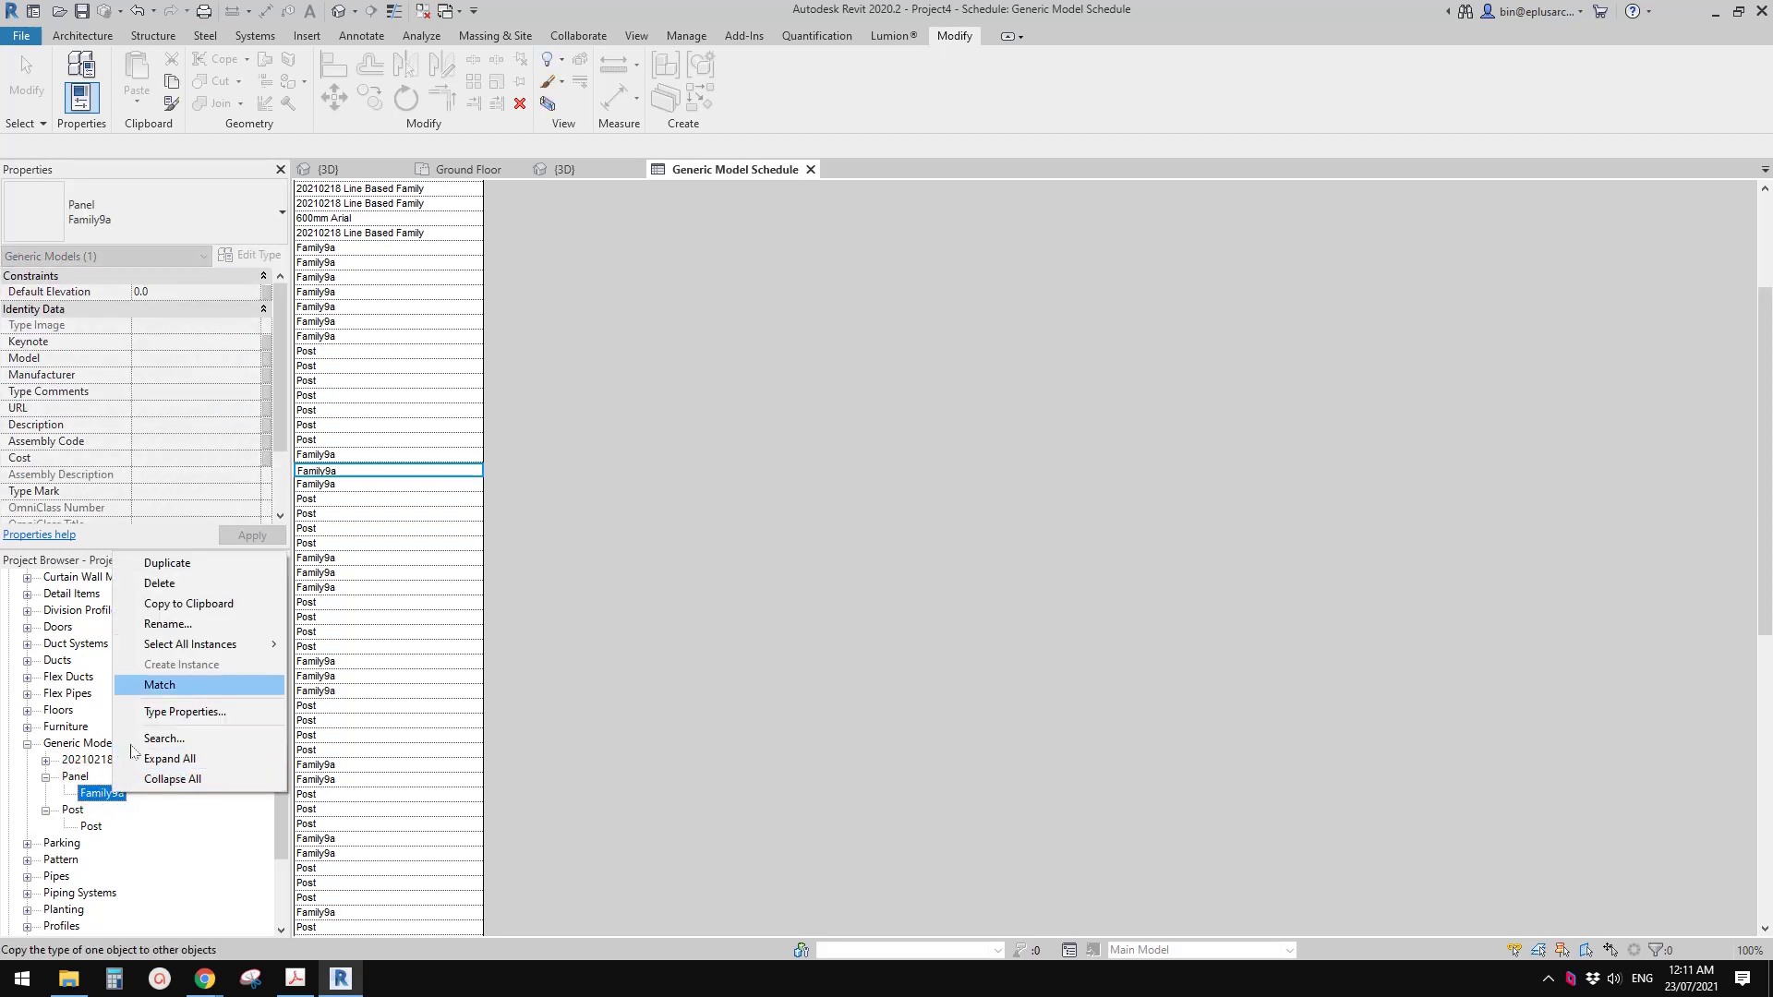
left_click(181, 626)
type("Panel")
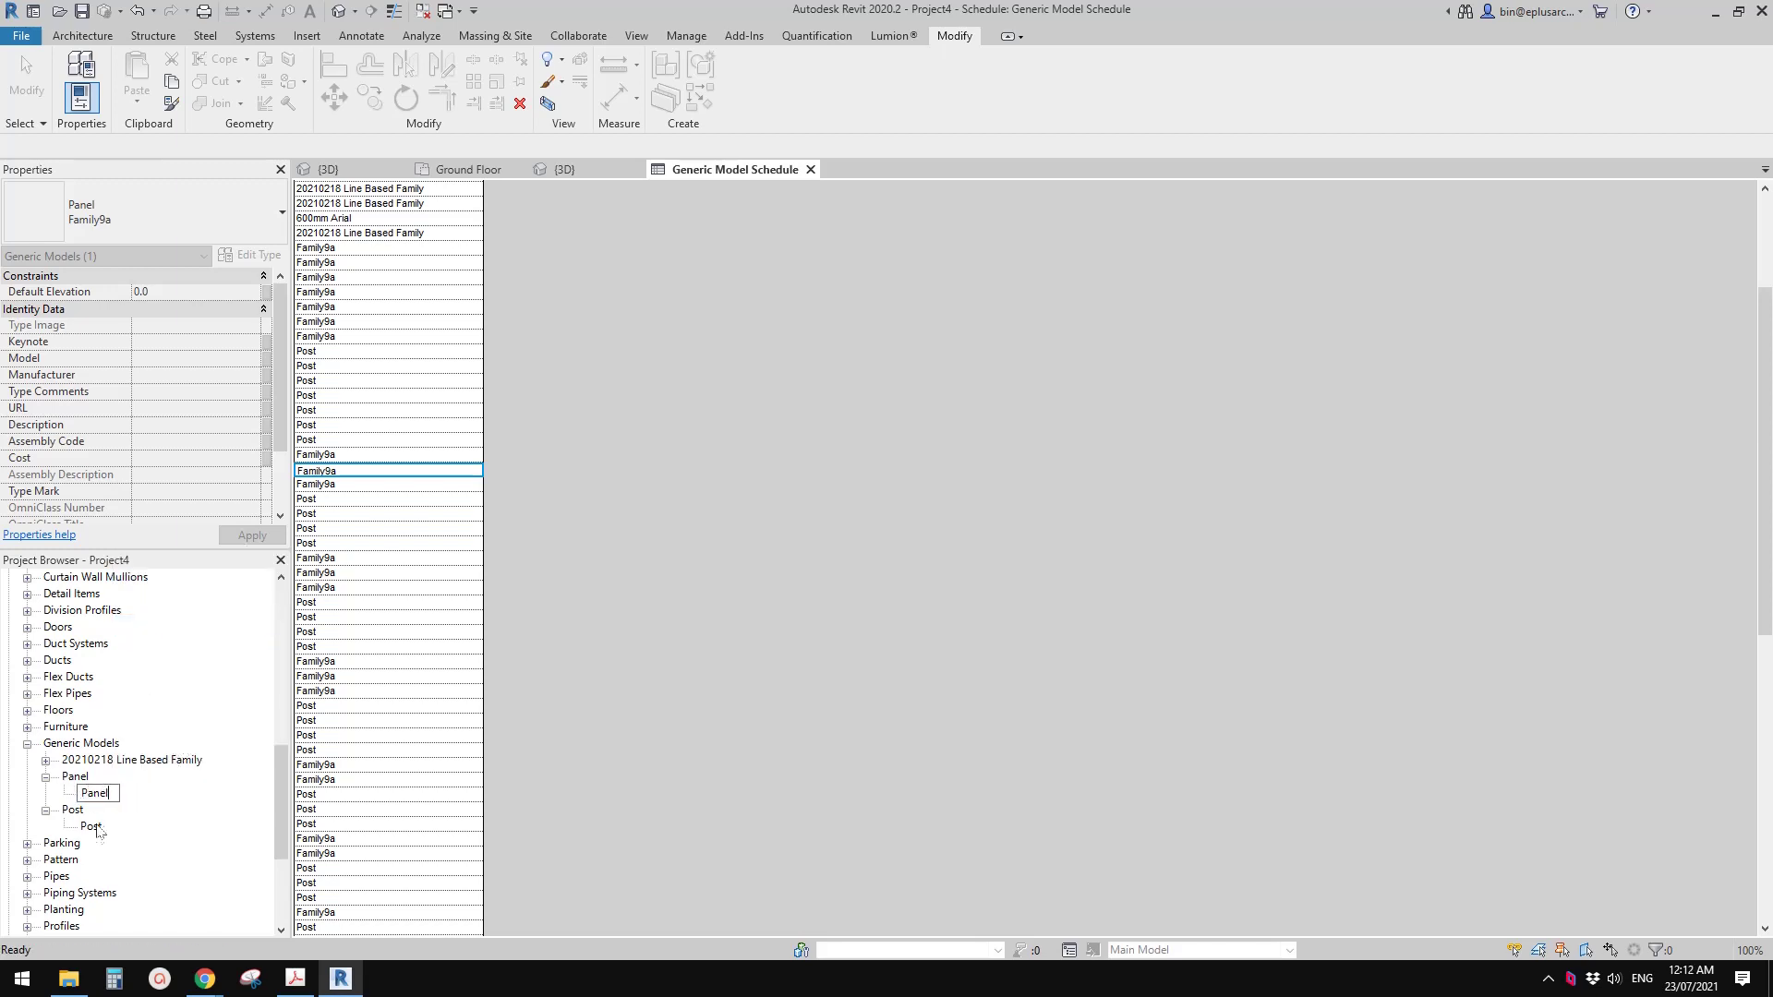
left_click(96, 793)
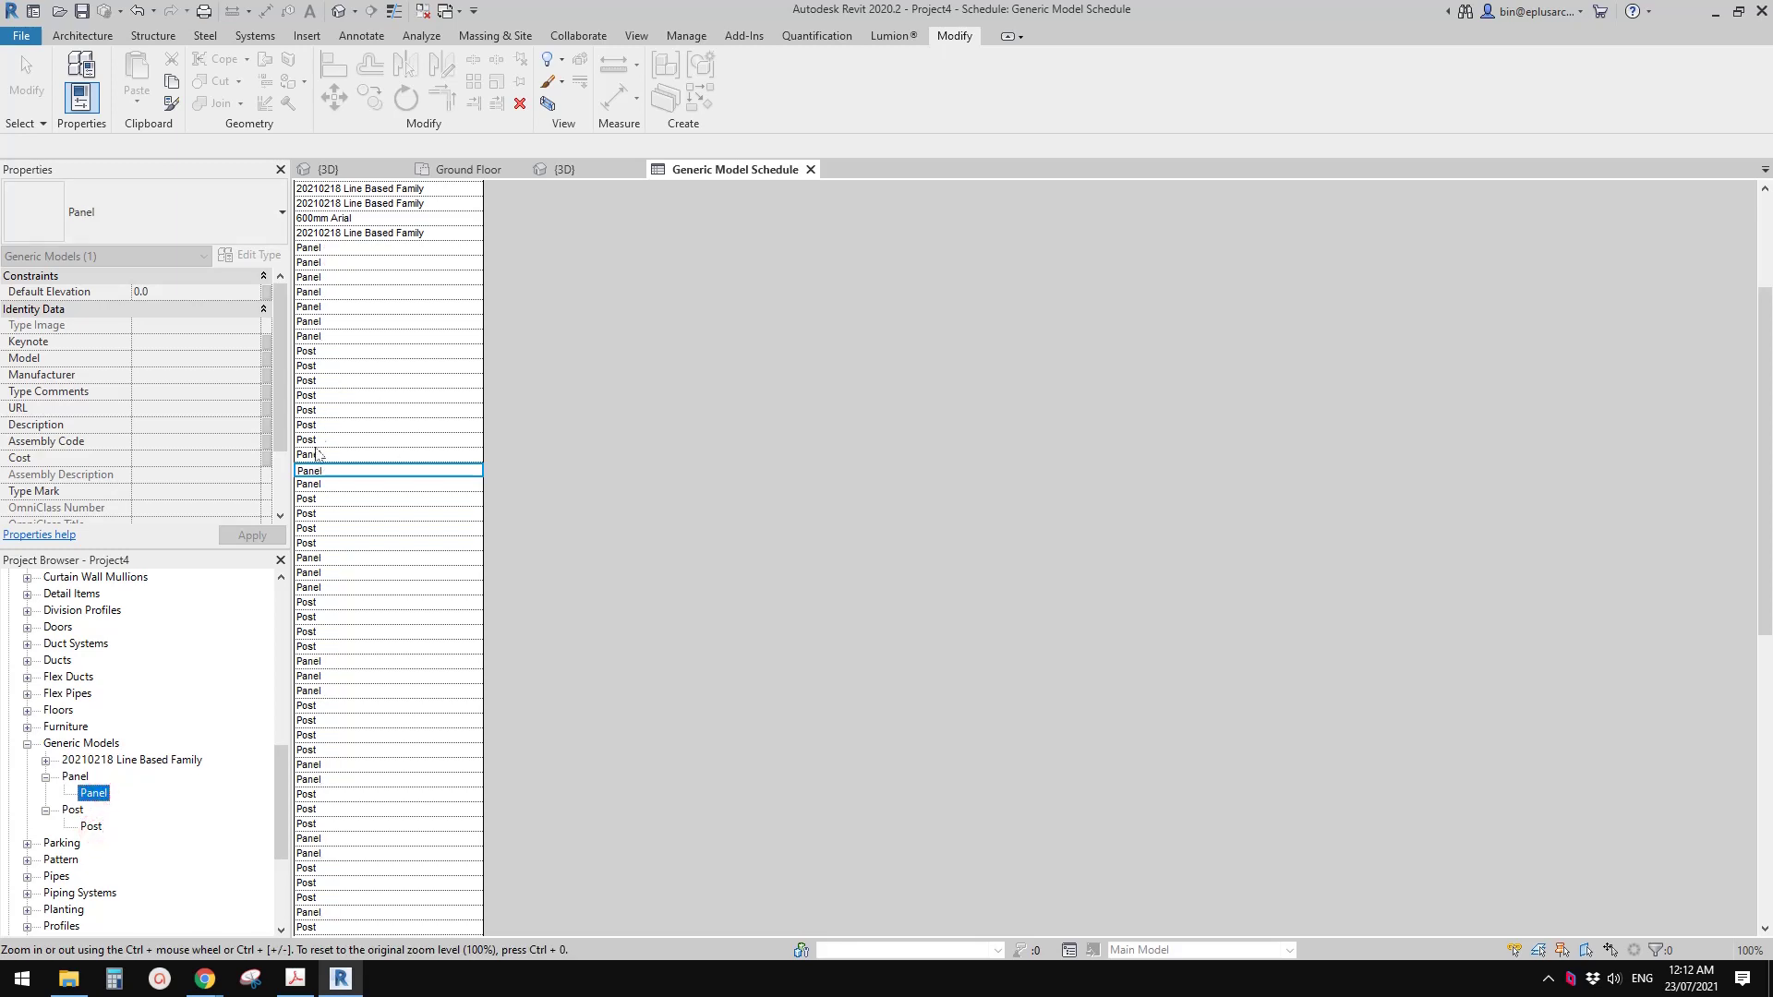
Step: Check that the schedule now lists Panel and Post rows
left_click(359, 614)
scroll(358, 664, "down", 10)
scroll(365, 702, "up", 10)
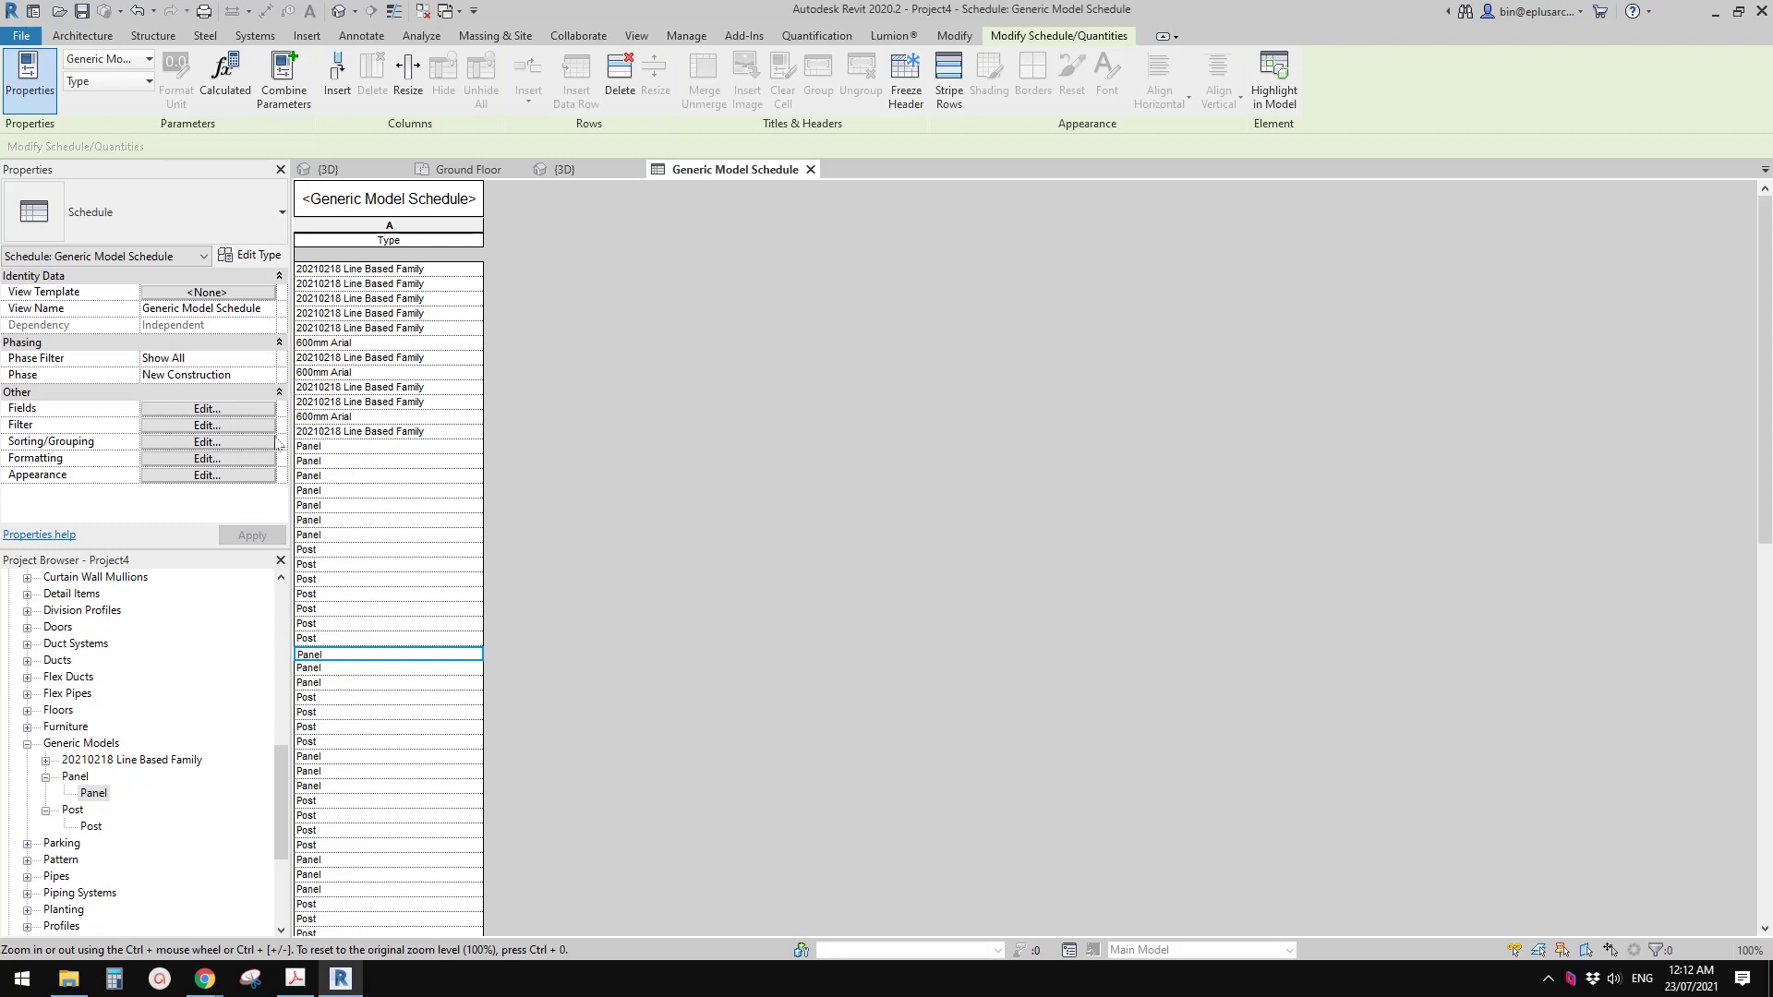
Step: Sort the Generic Model Schedule by Type with Itemize every instance turned off
left_click(221, 425)
left_click(867, 339)
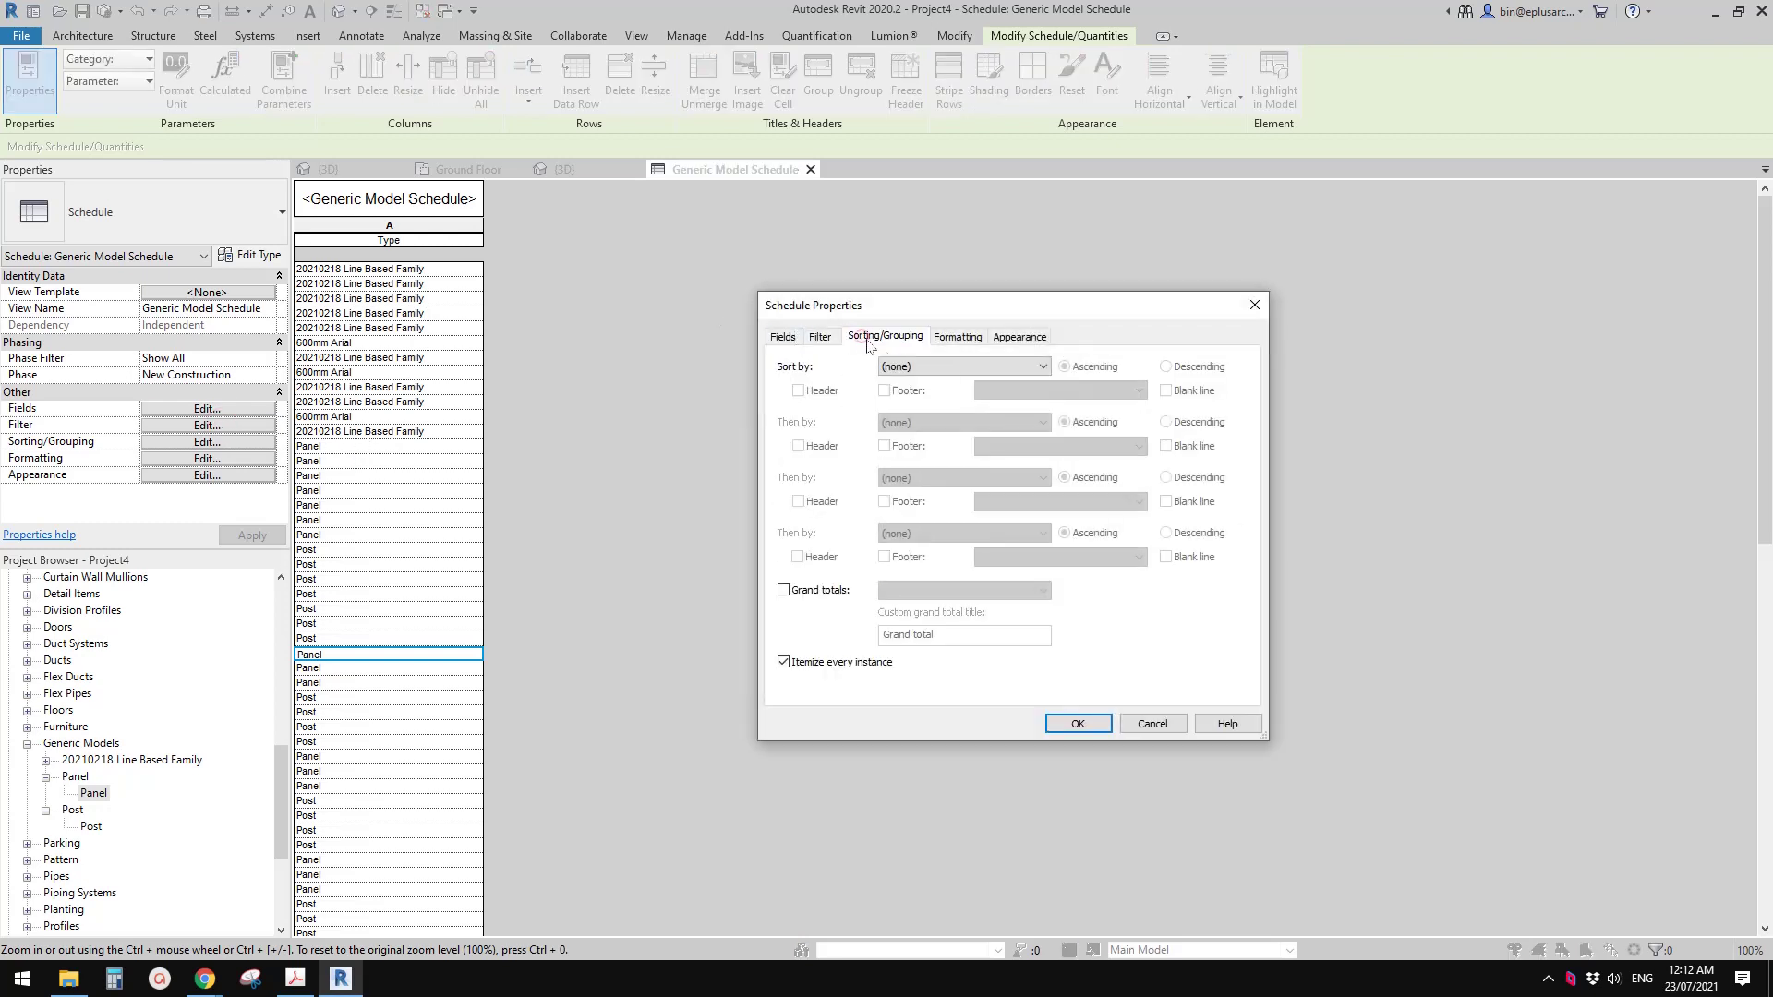
left_click(935, 367)
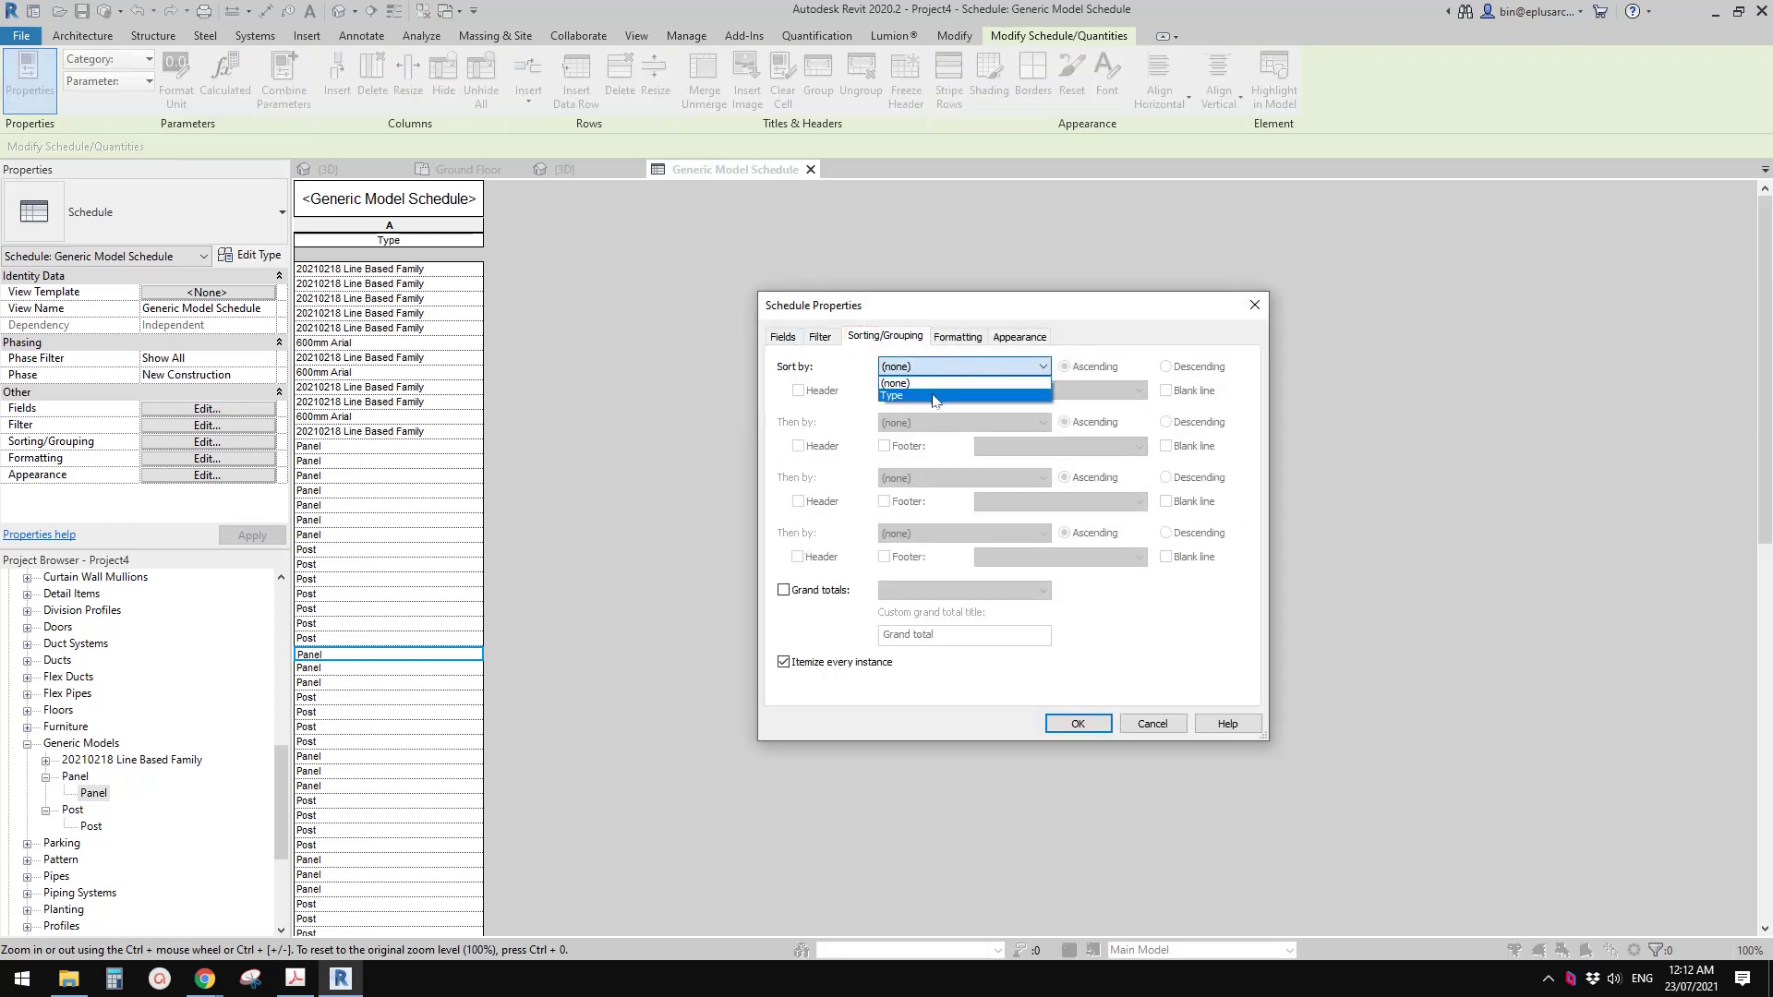
left_click(934, 396)
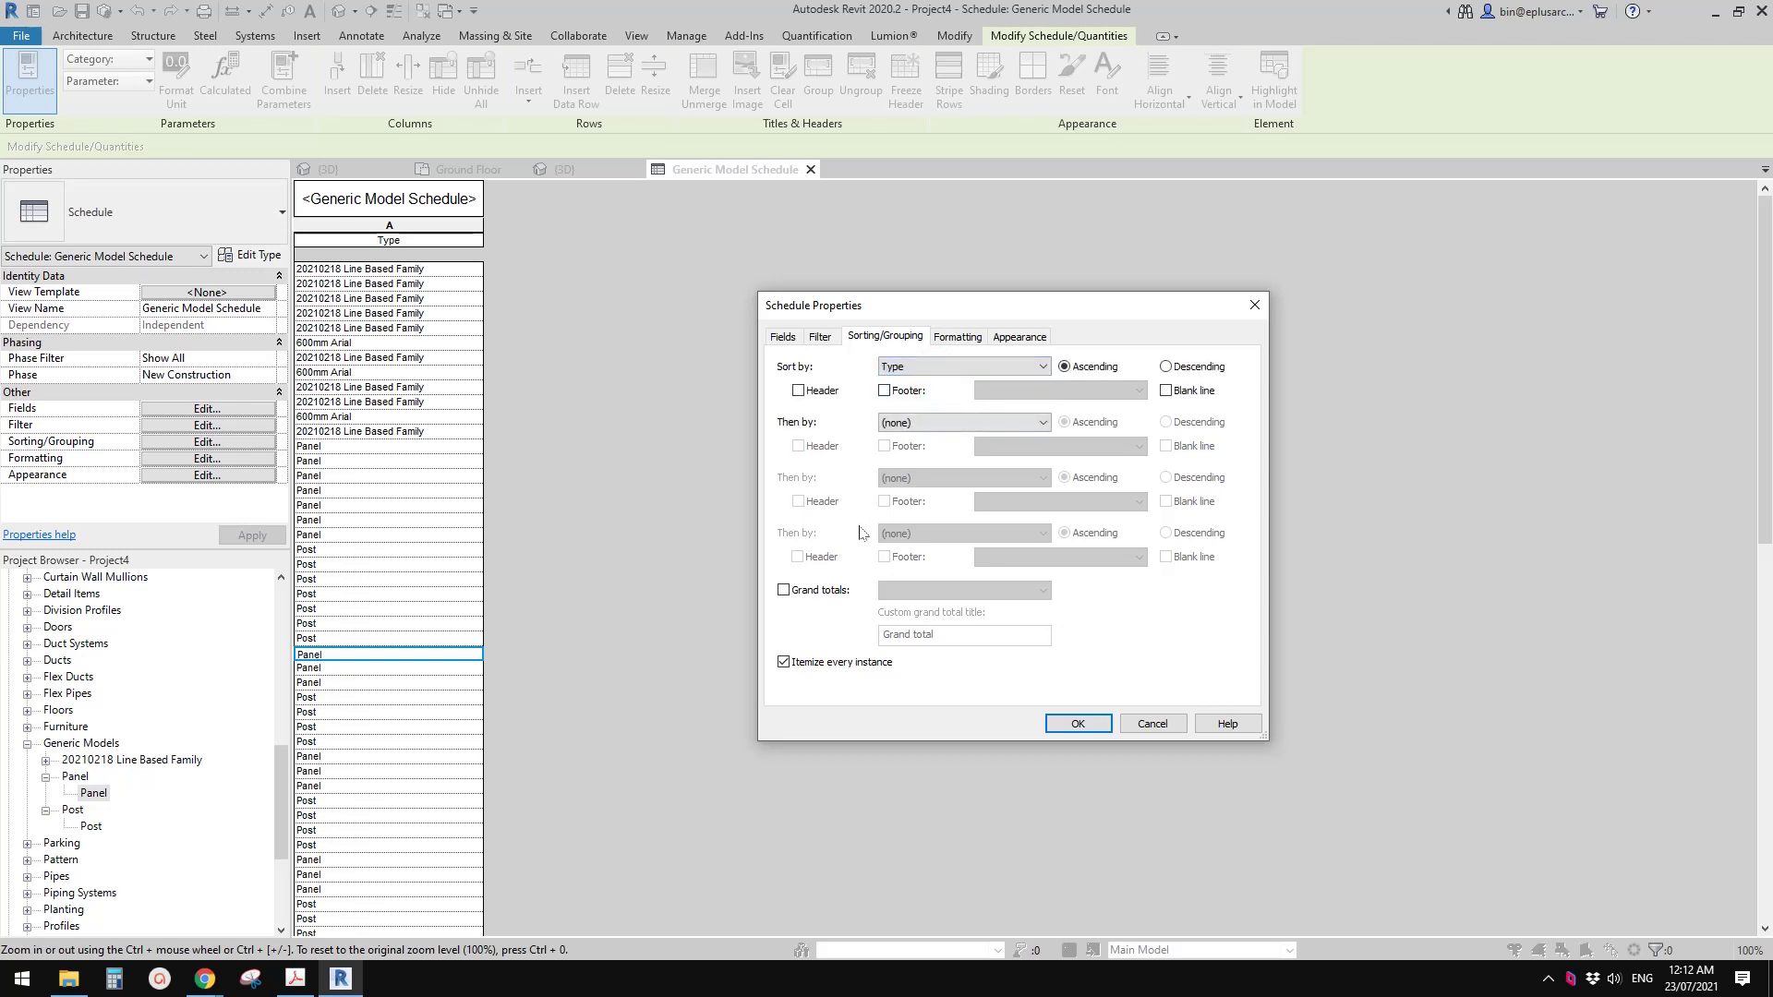
left_click(820, 338)
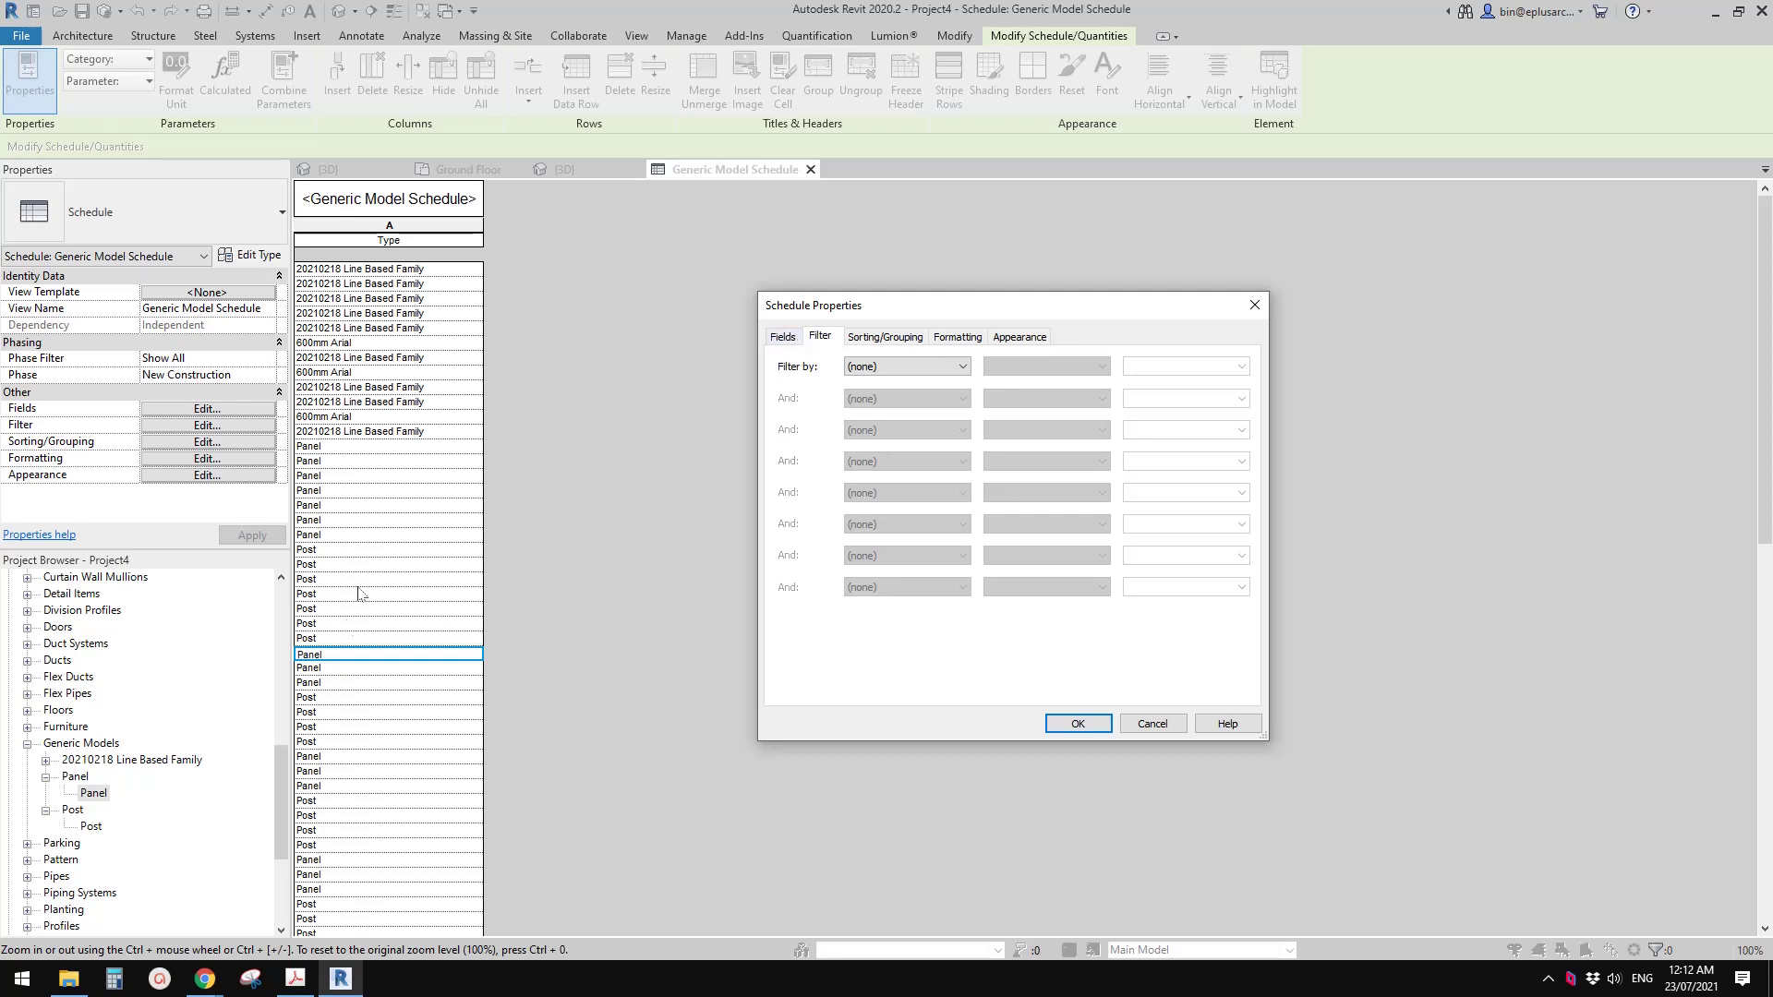
left_click(857, 338)
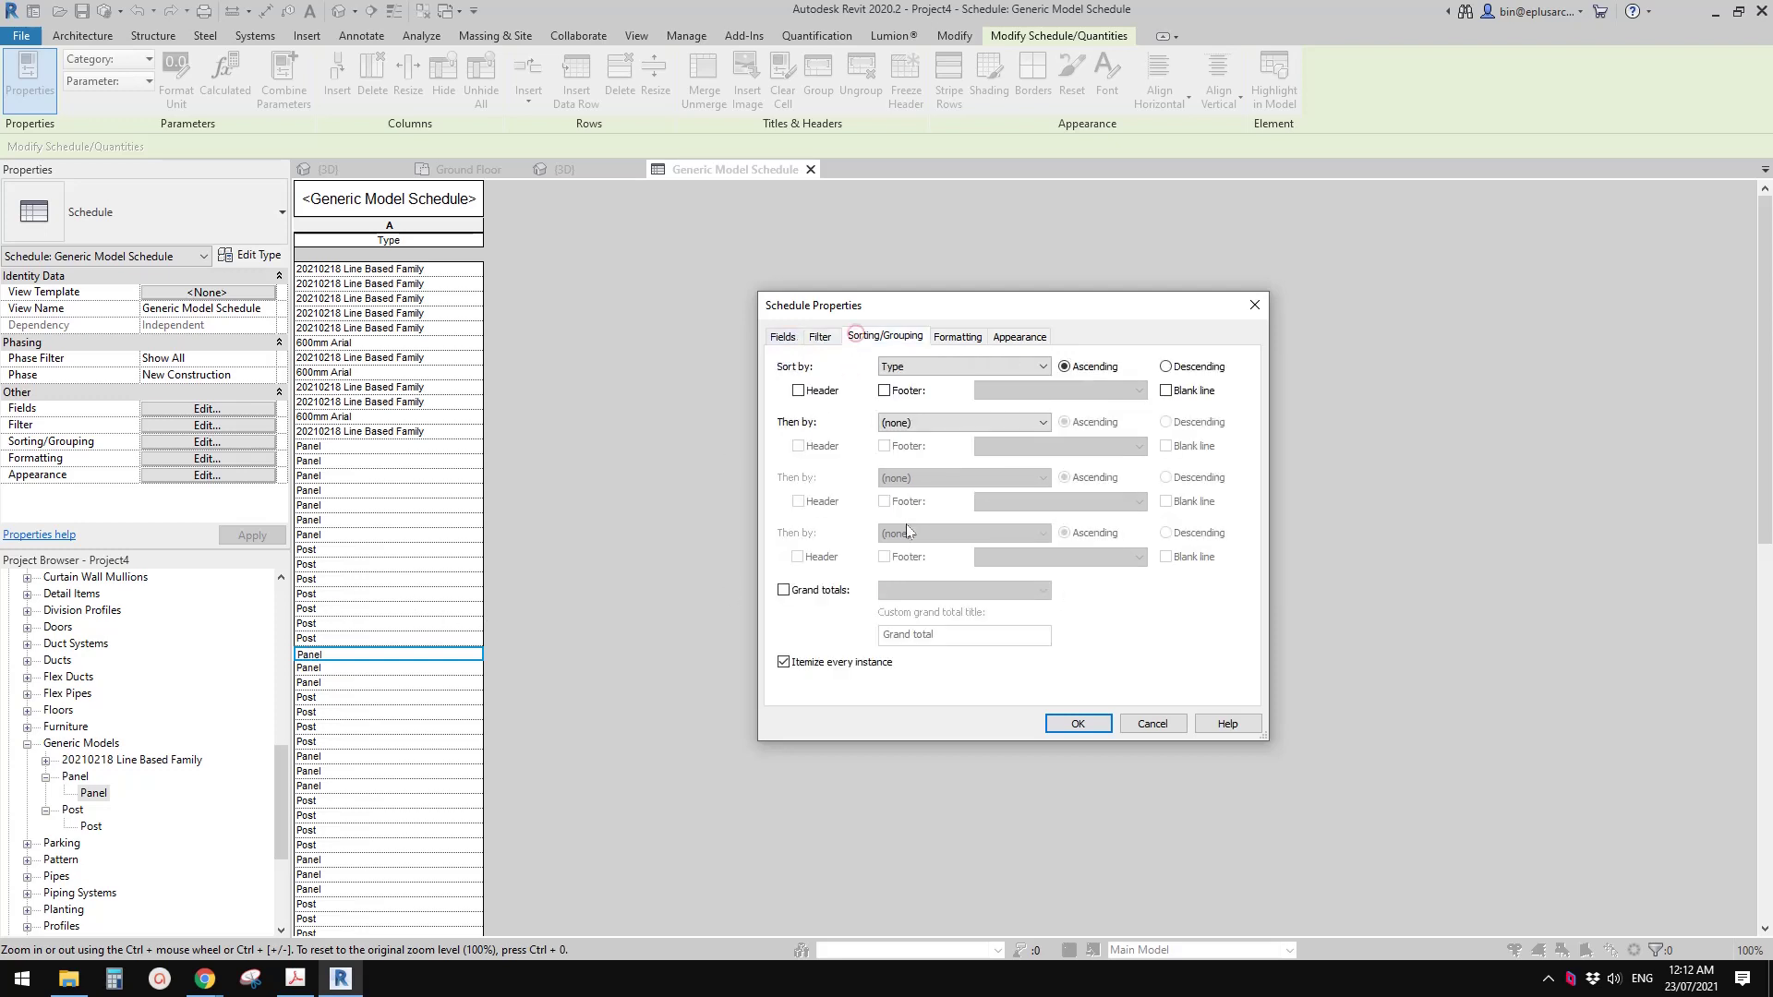
left_click(784, 662)
left_click(1080, 726)
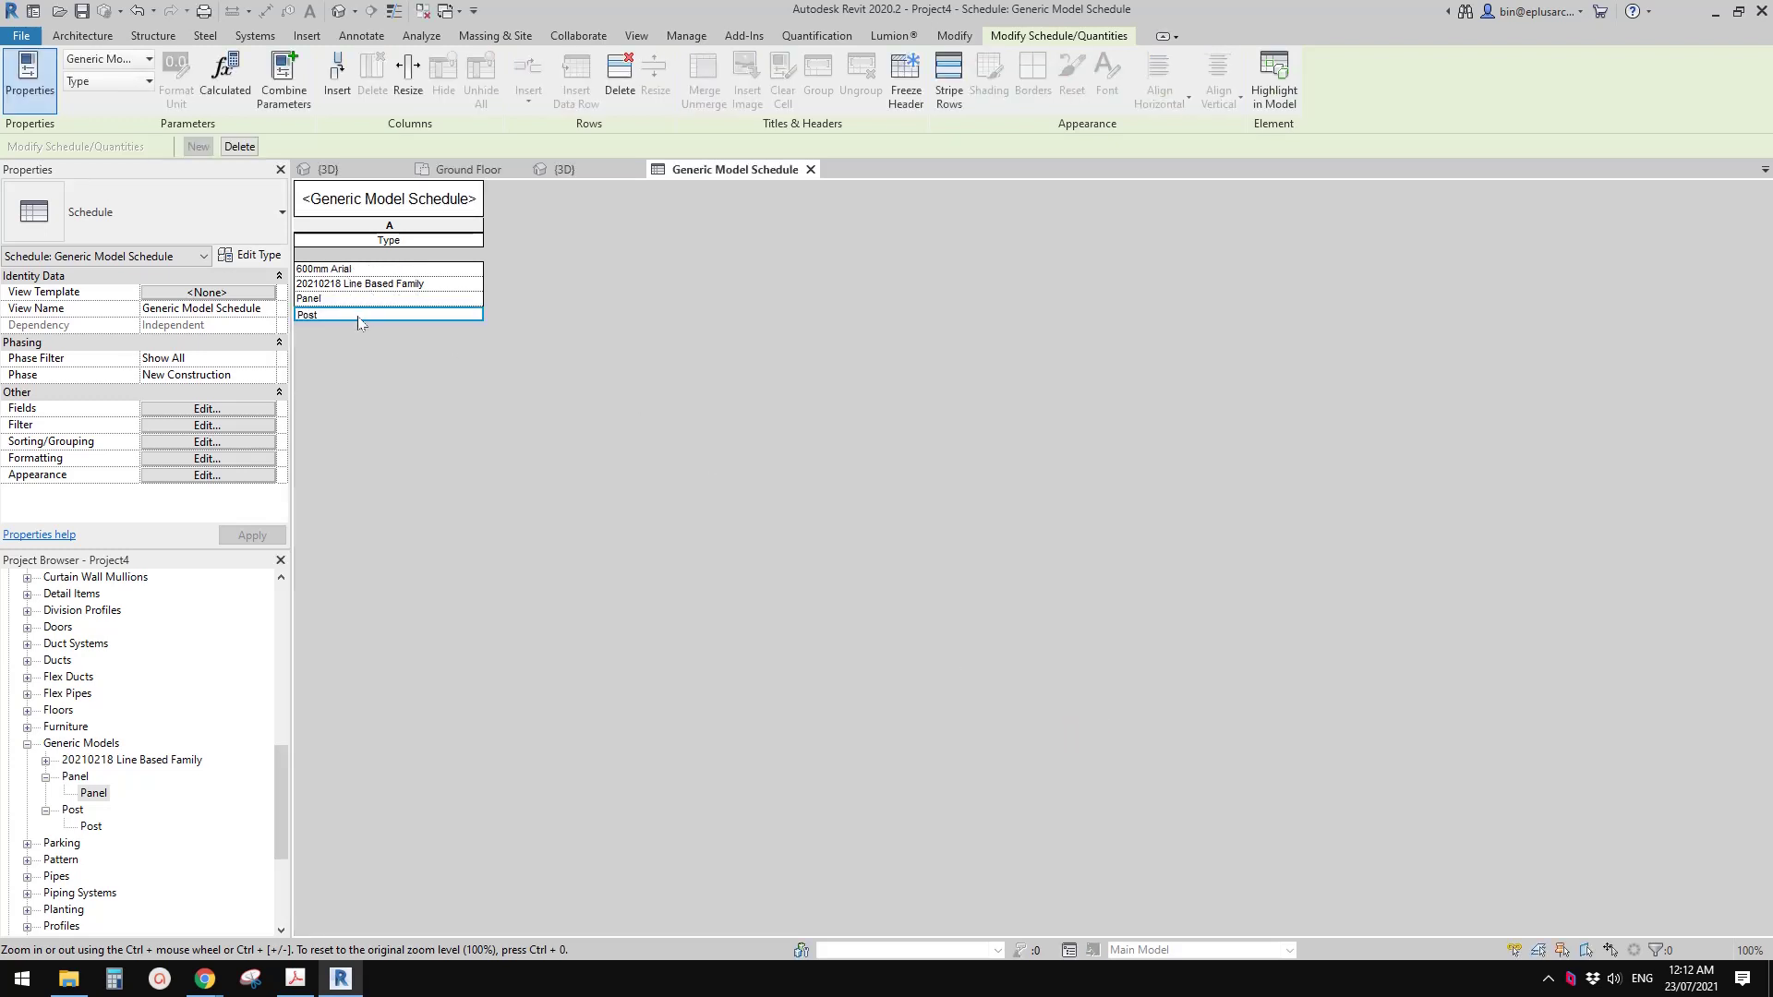
Step: Keep the Type sort and add a footer under each type group
left_click(261, 409)
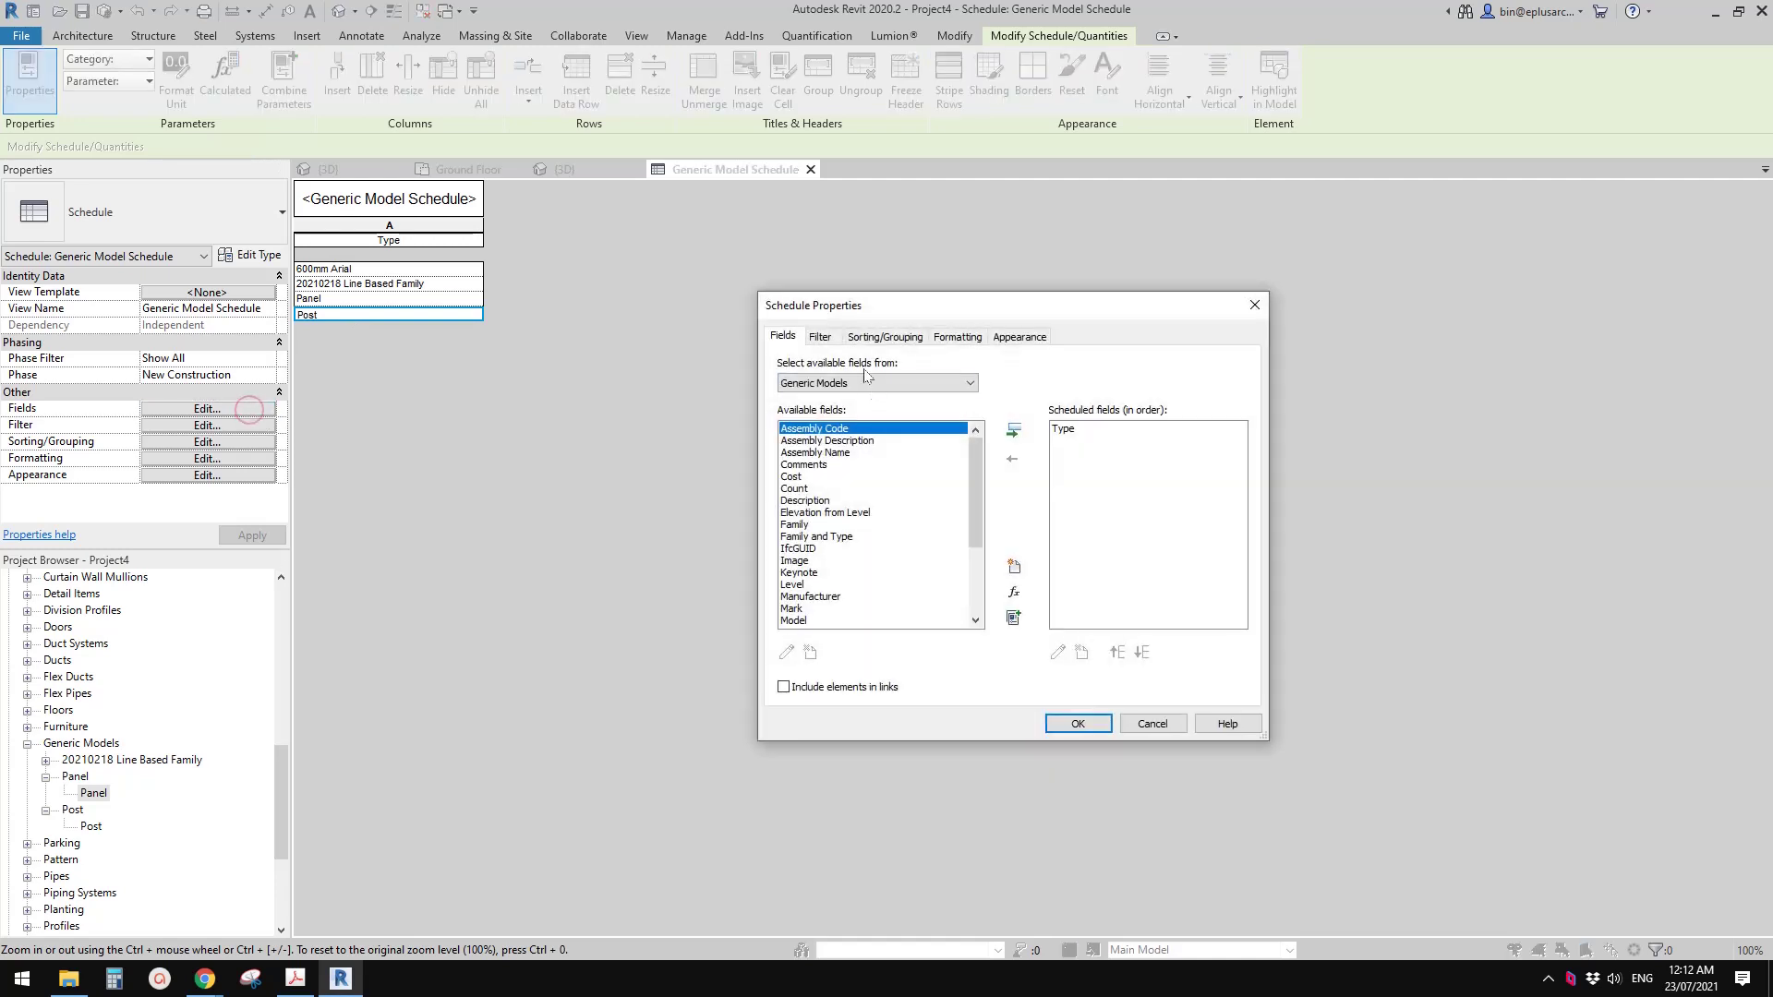
left_click(867, 336)
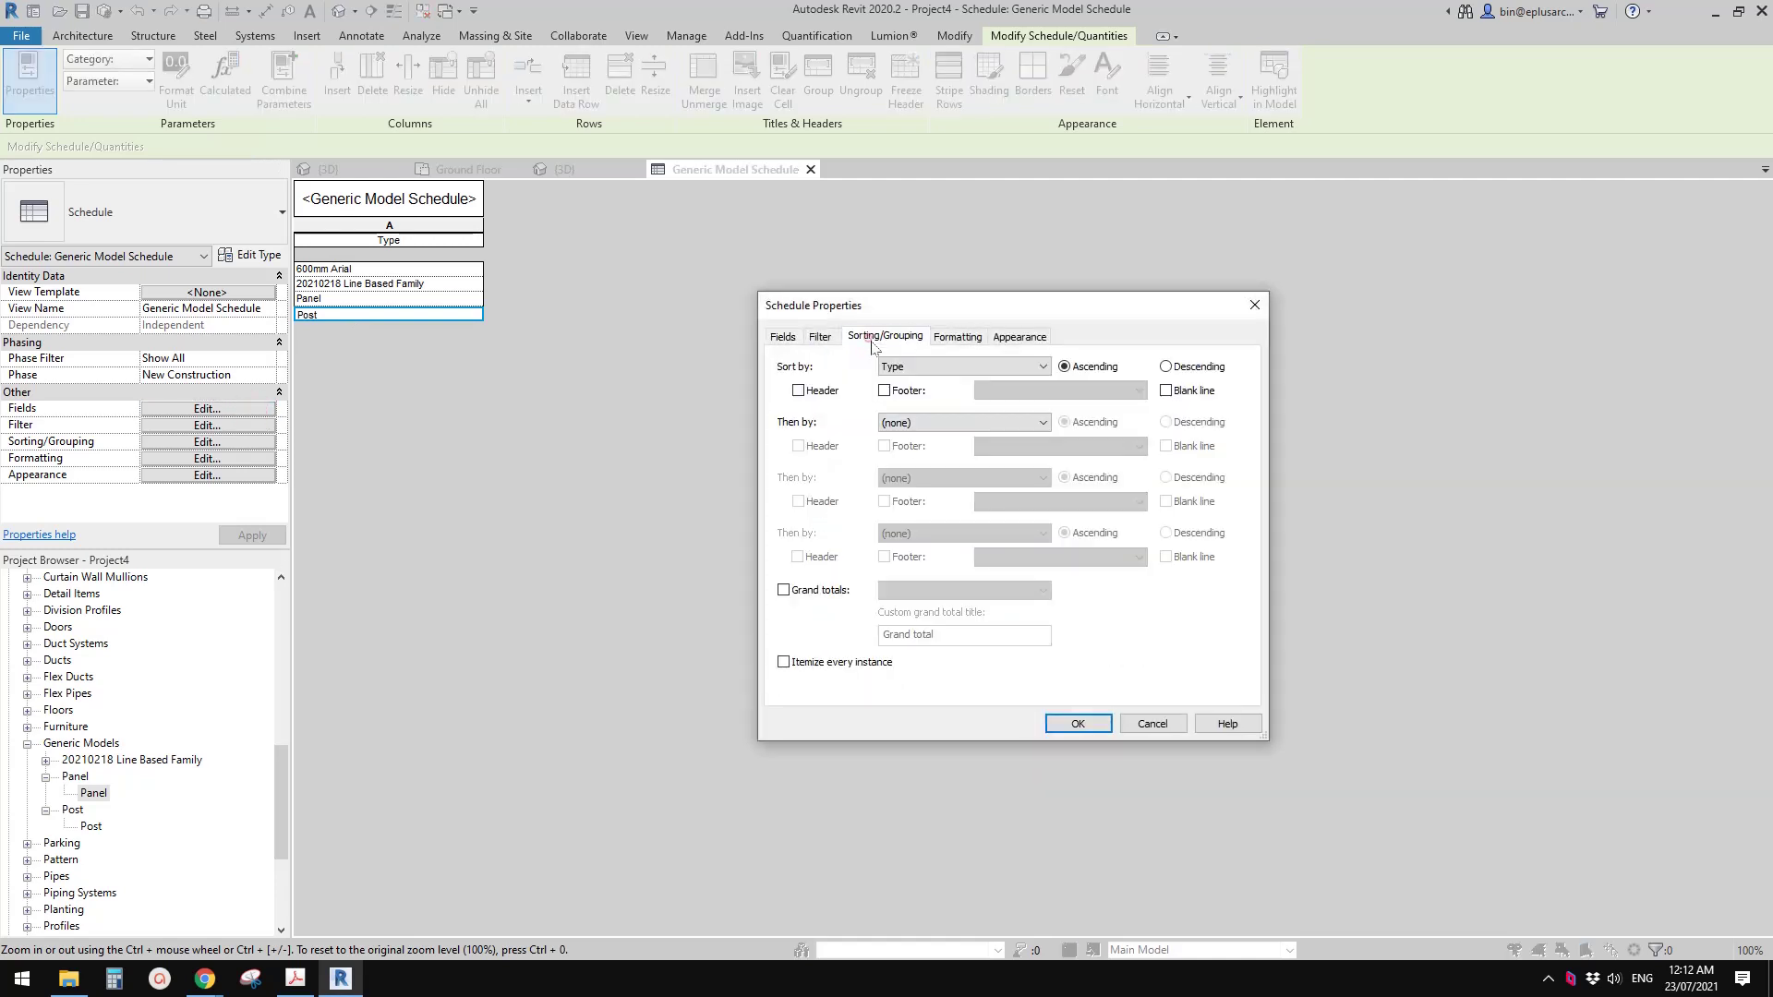
left_click(926, 367)
left_click(928, 369)
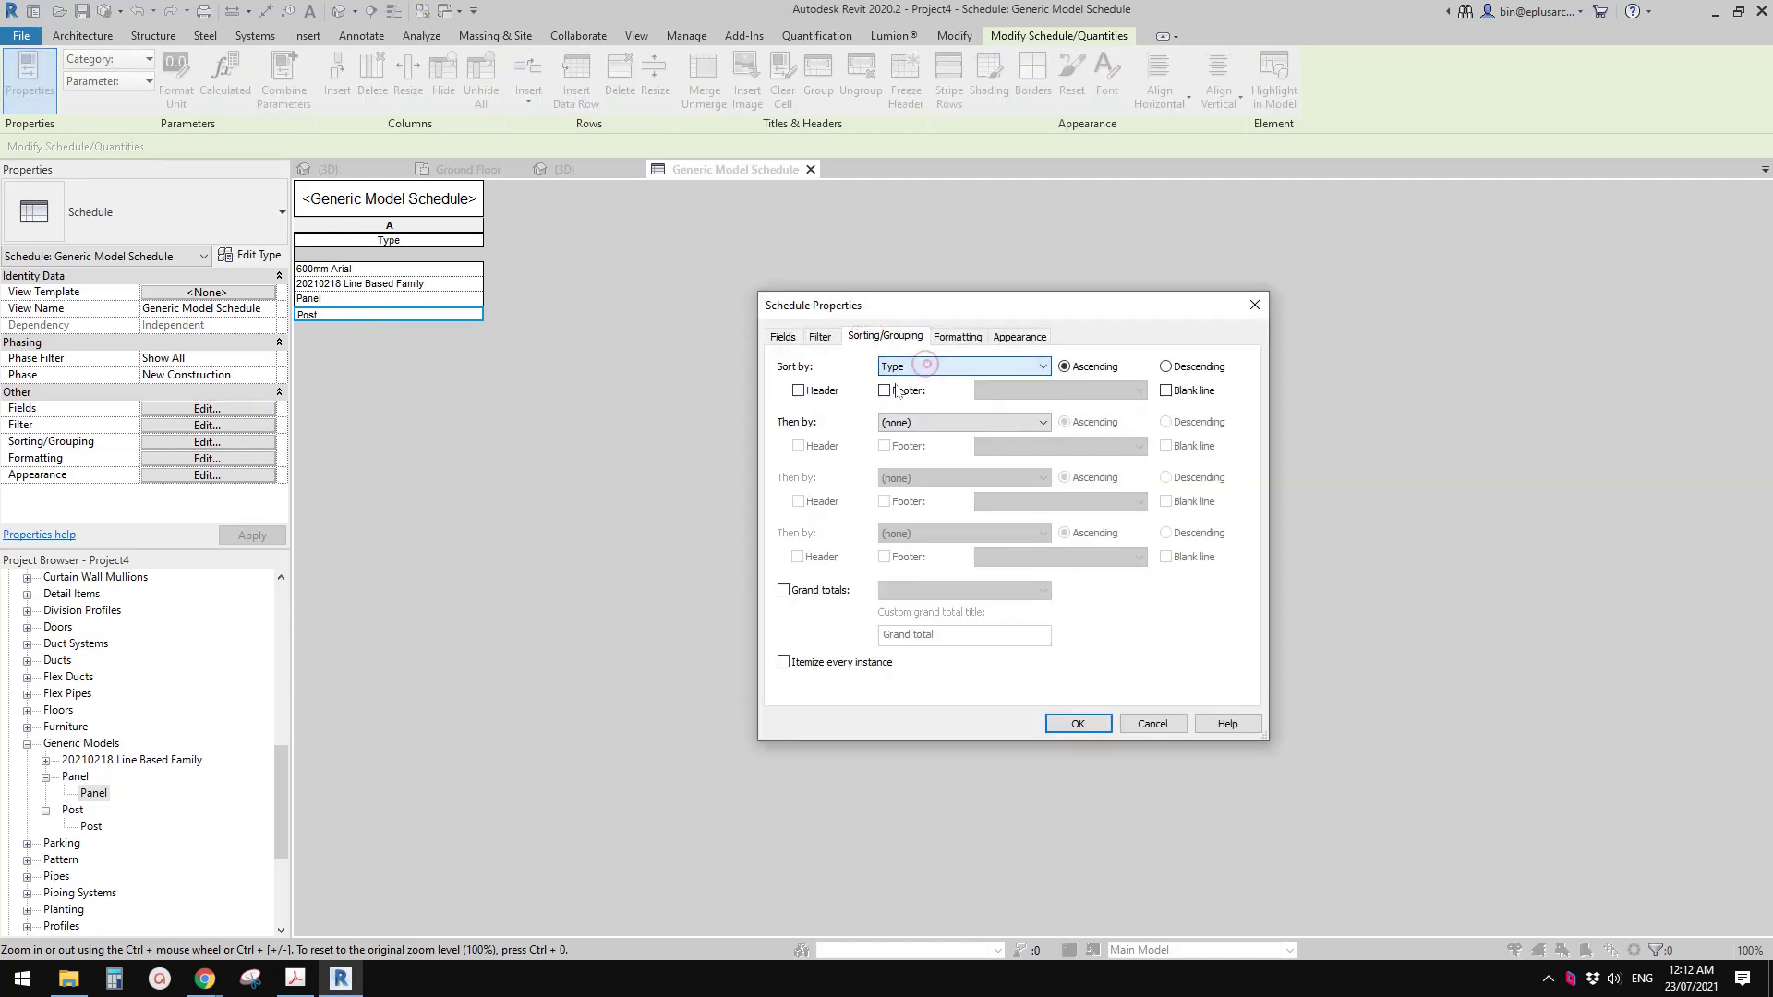
left_click(820, 337)
left_click(868, 336)
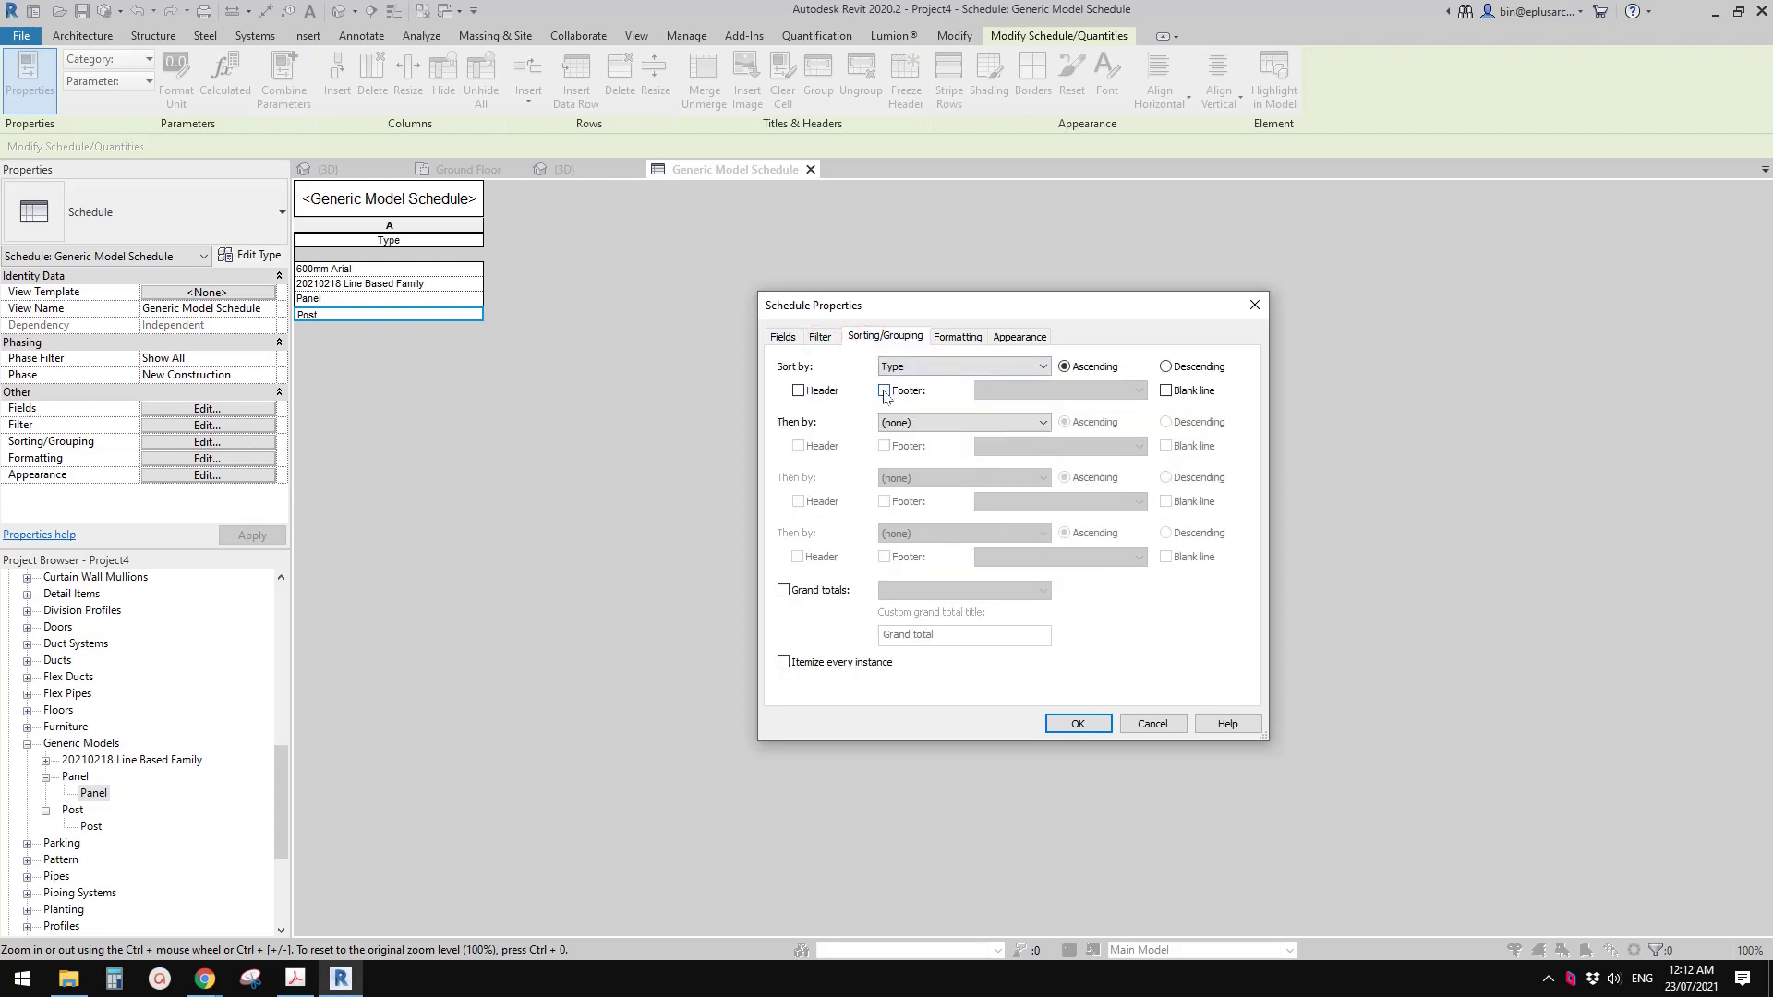
left_click(884, 391)
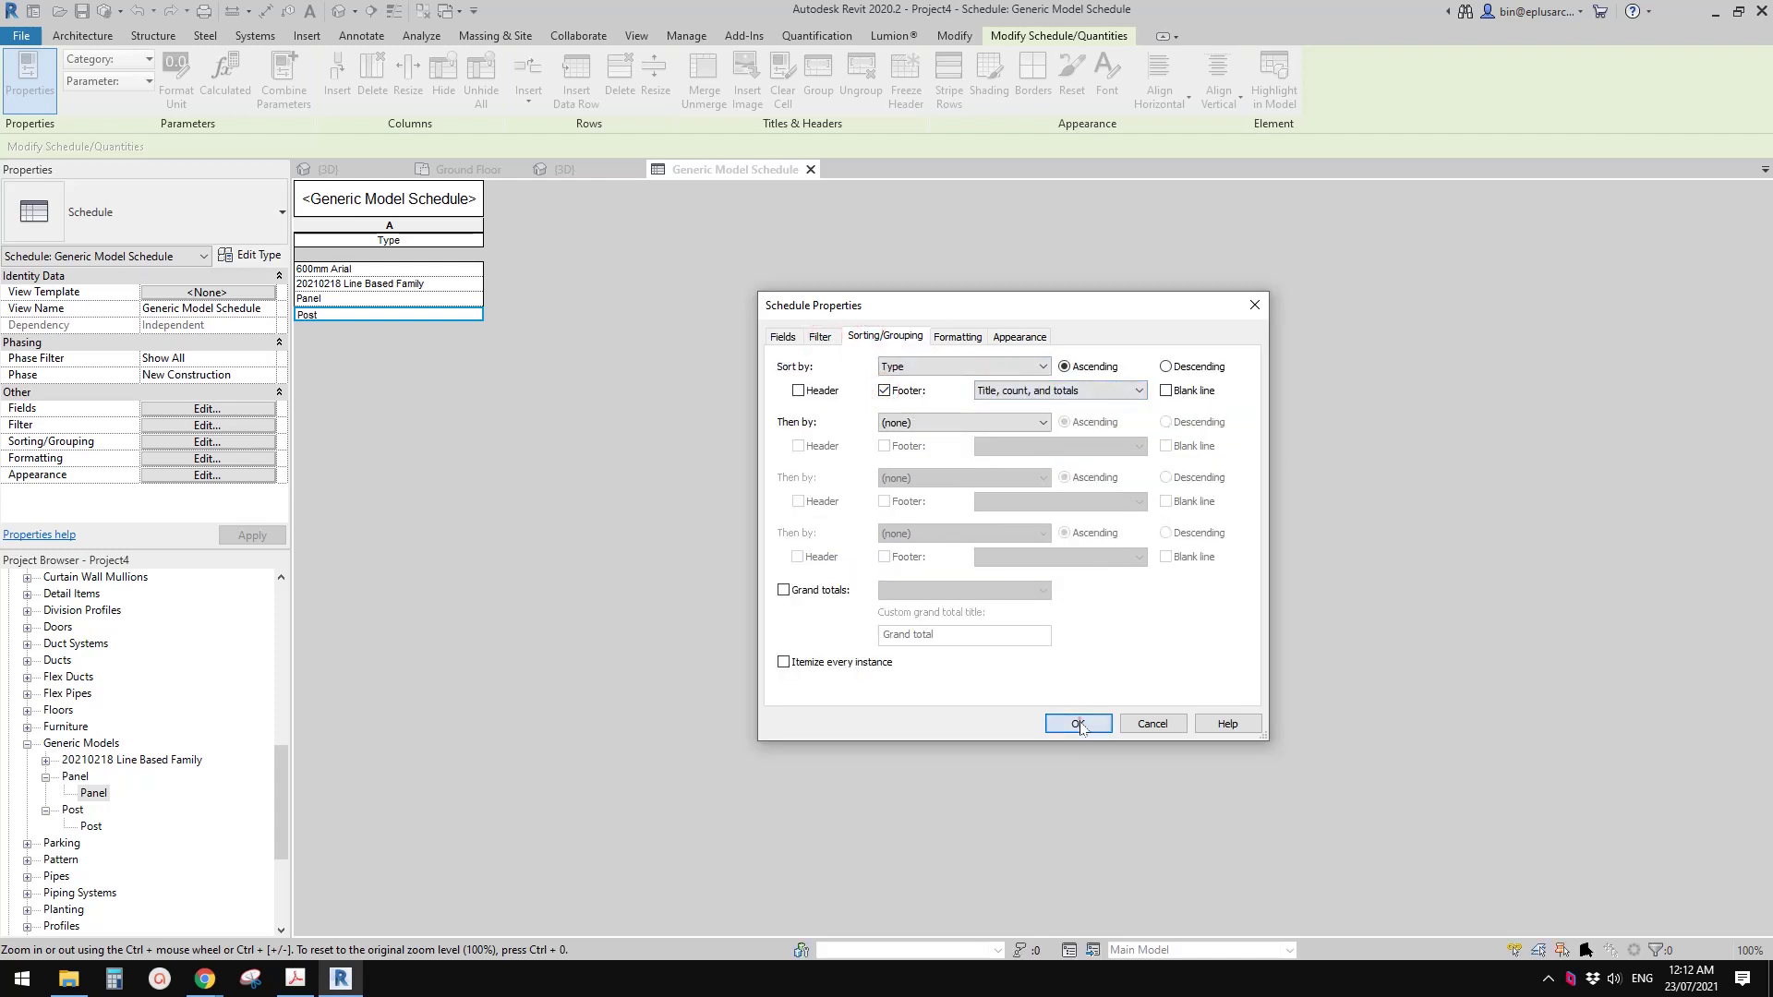
left_click(1078, 725)
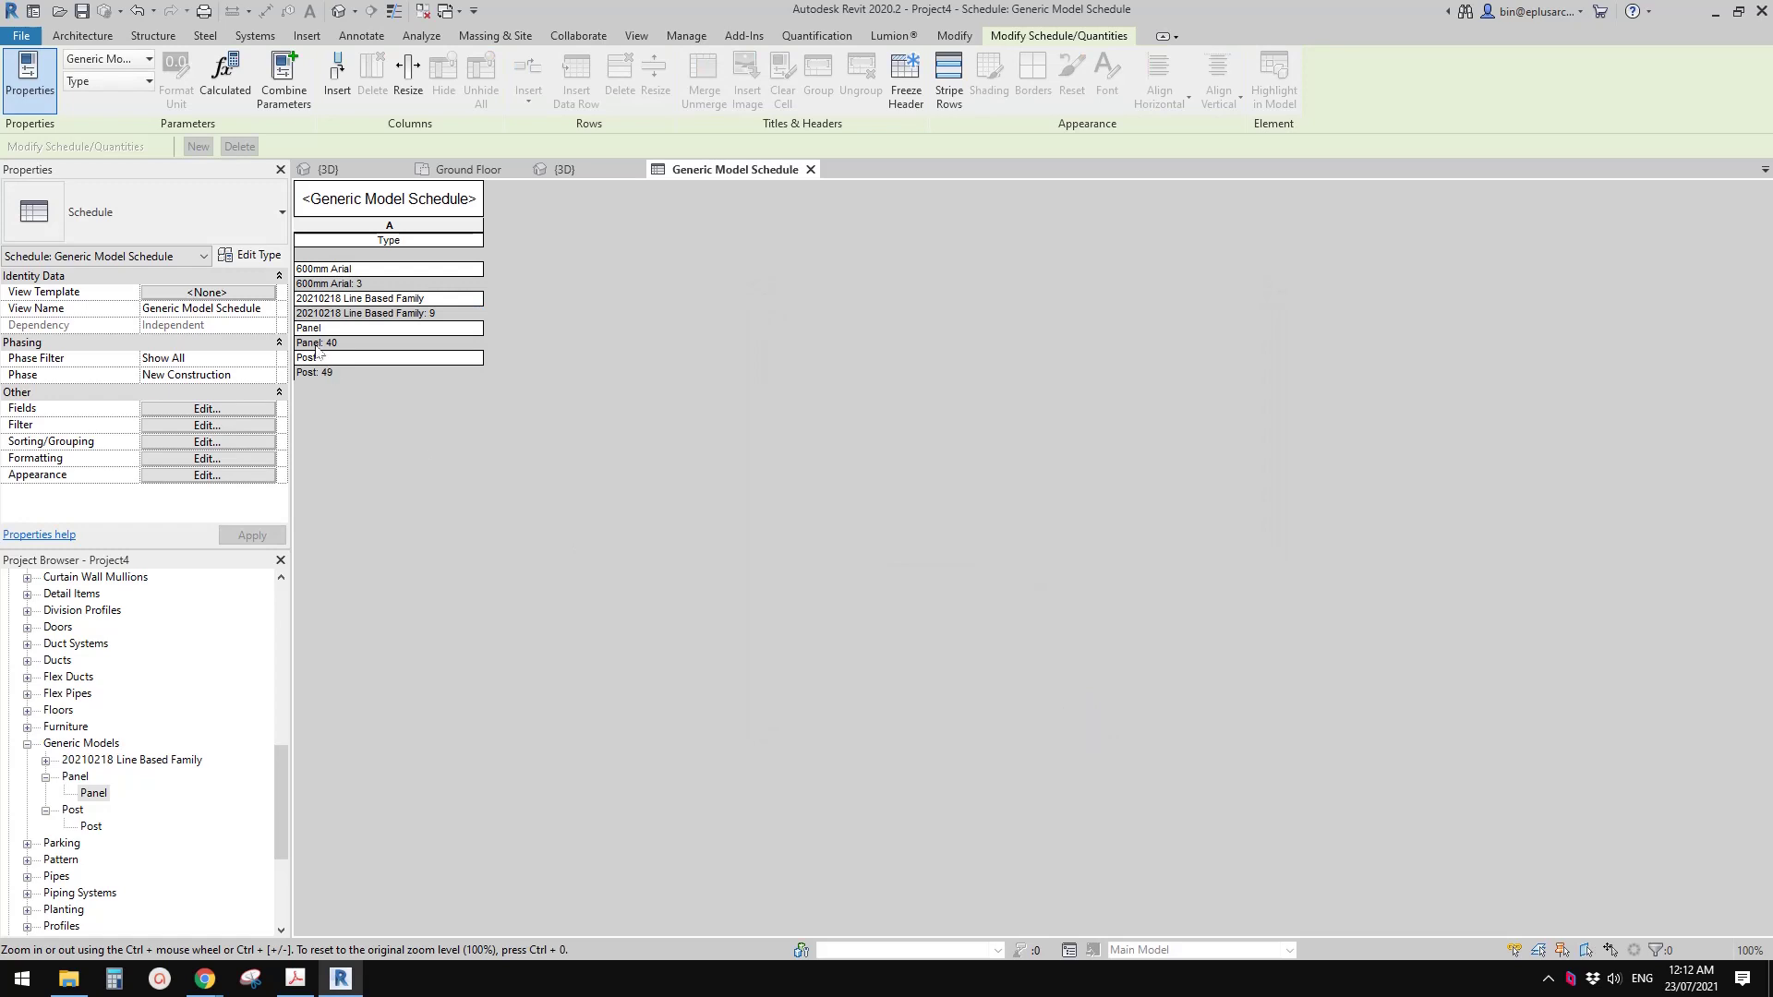
Step: Switch the footer content to Totals only
left_click(243, 412)
left_click(889, 336)
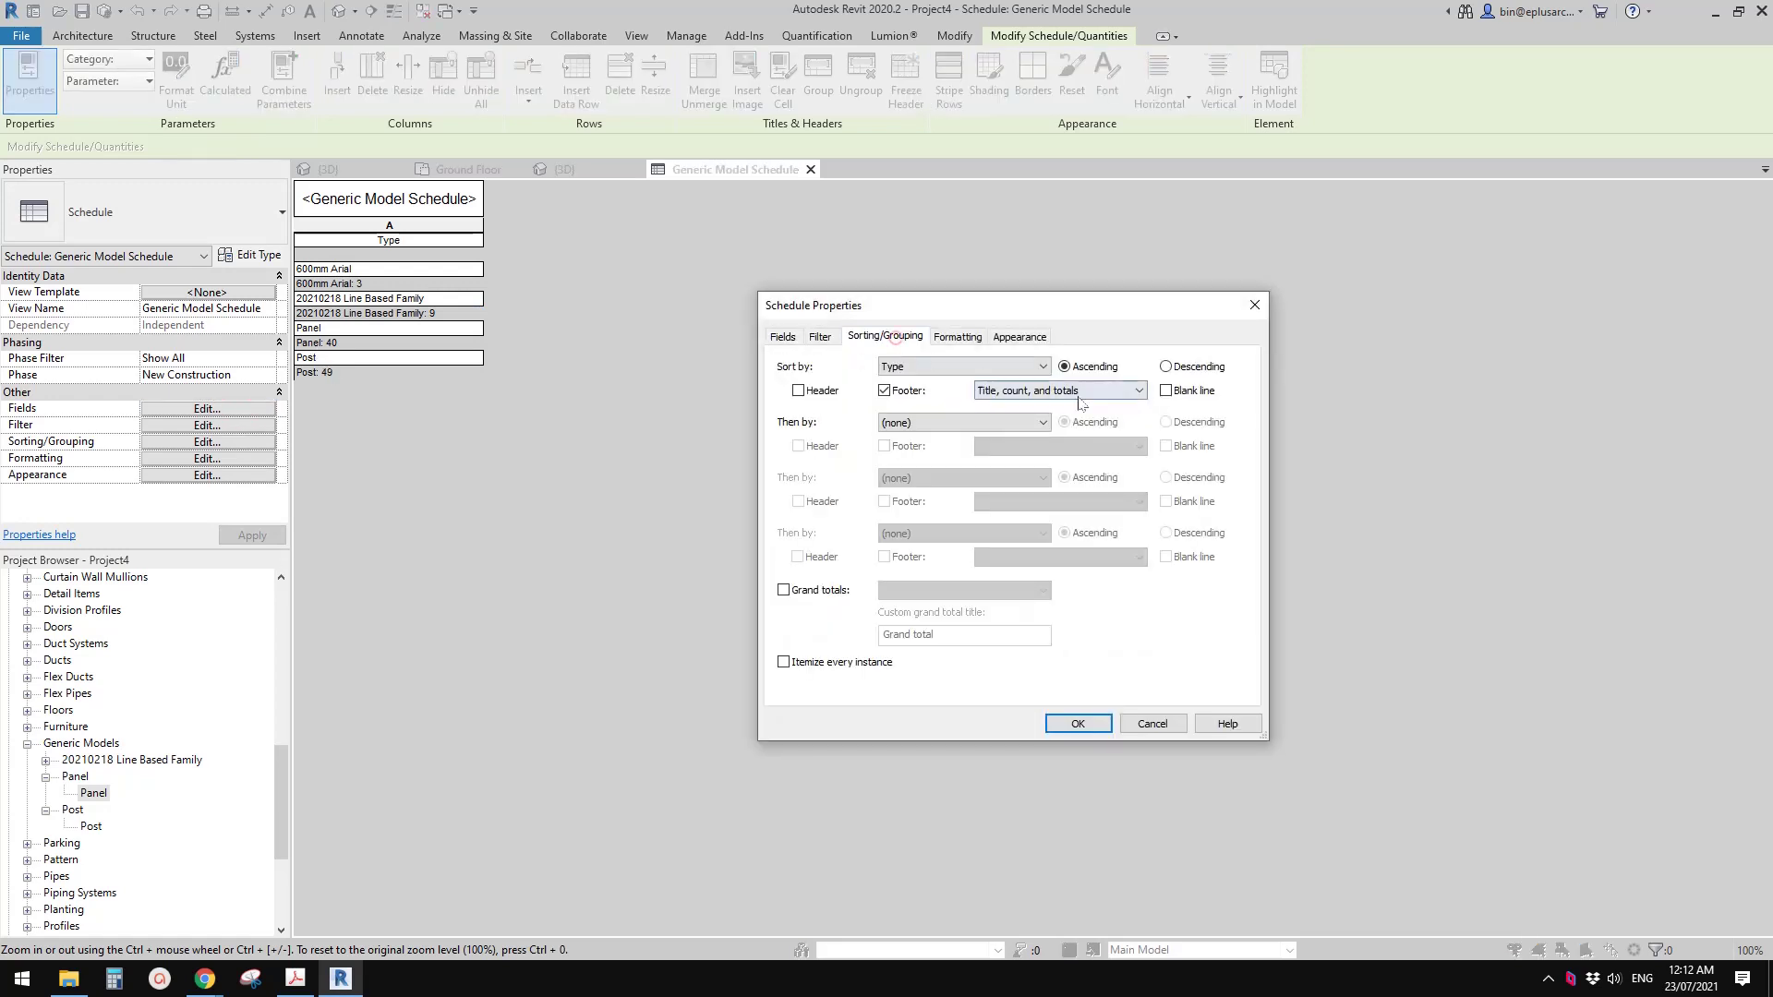
left_click(1092, 390)
left_click(1027, 444)
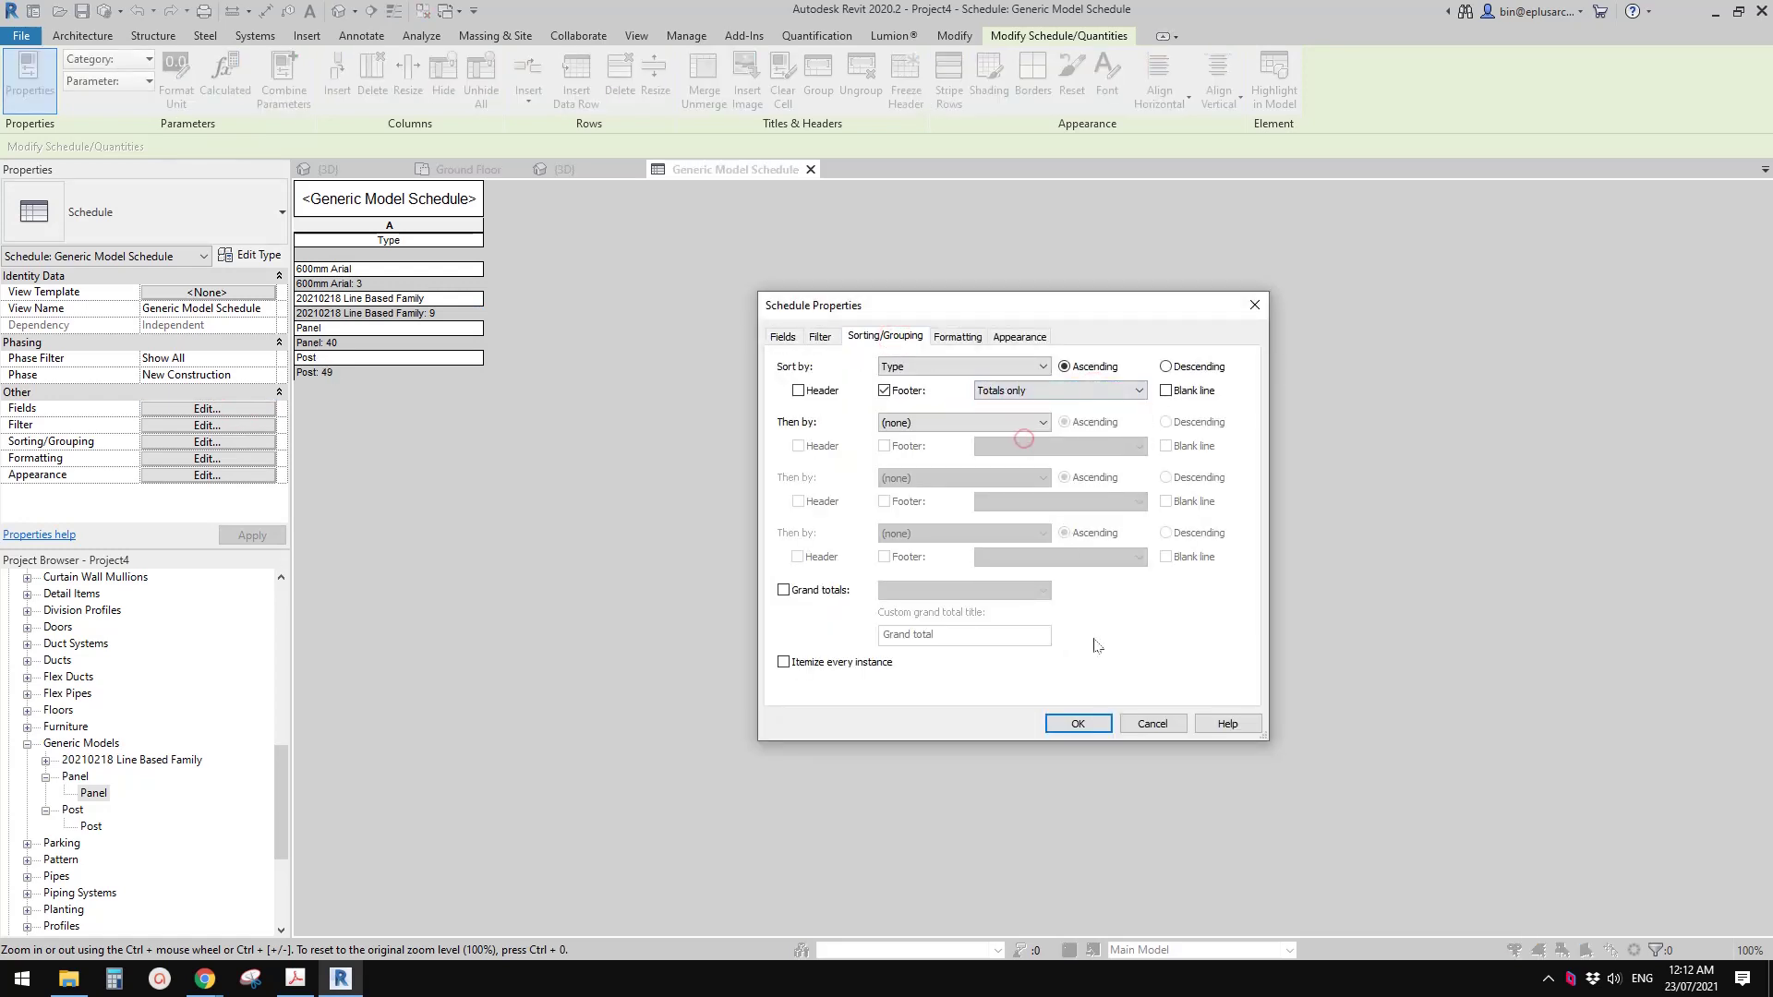
left_click(1078, 724)
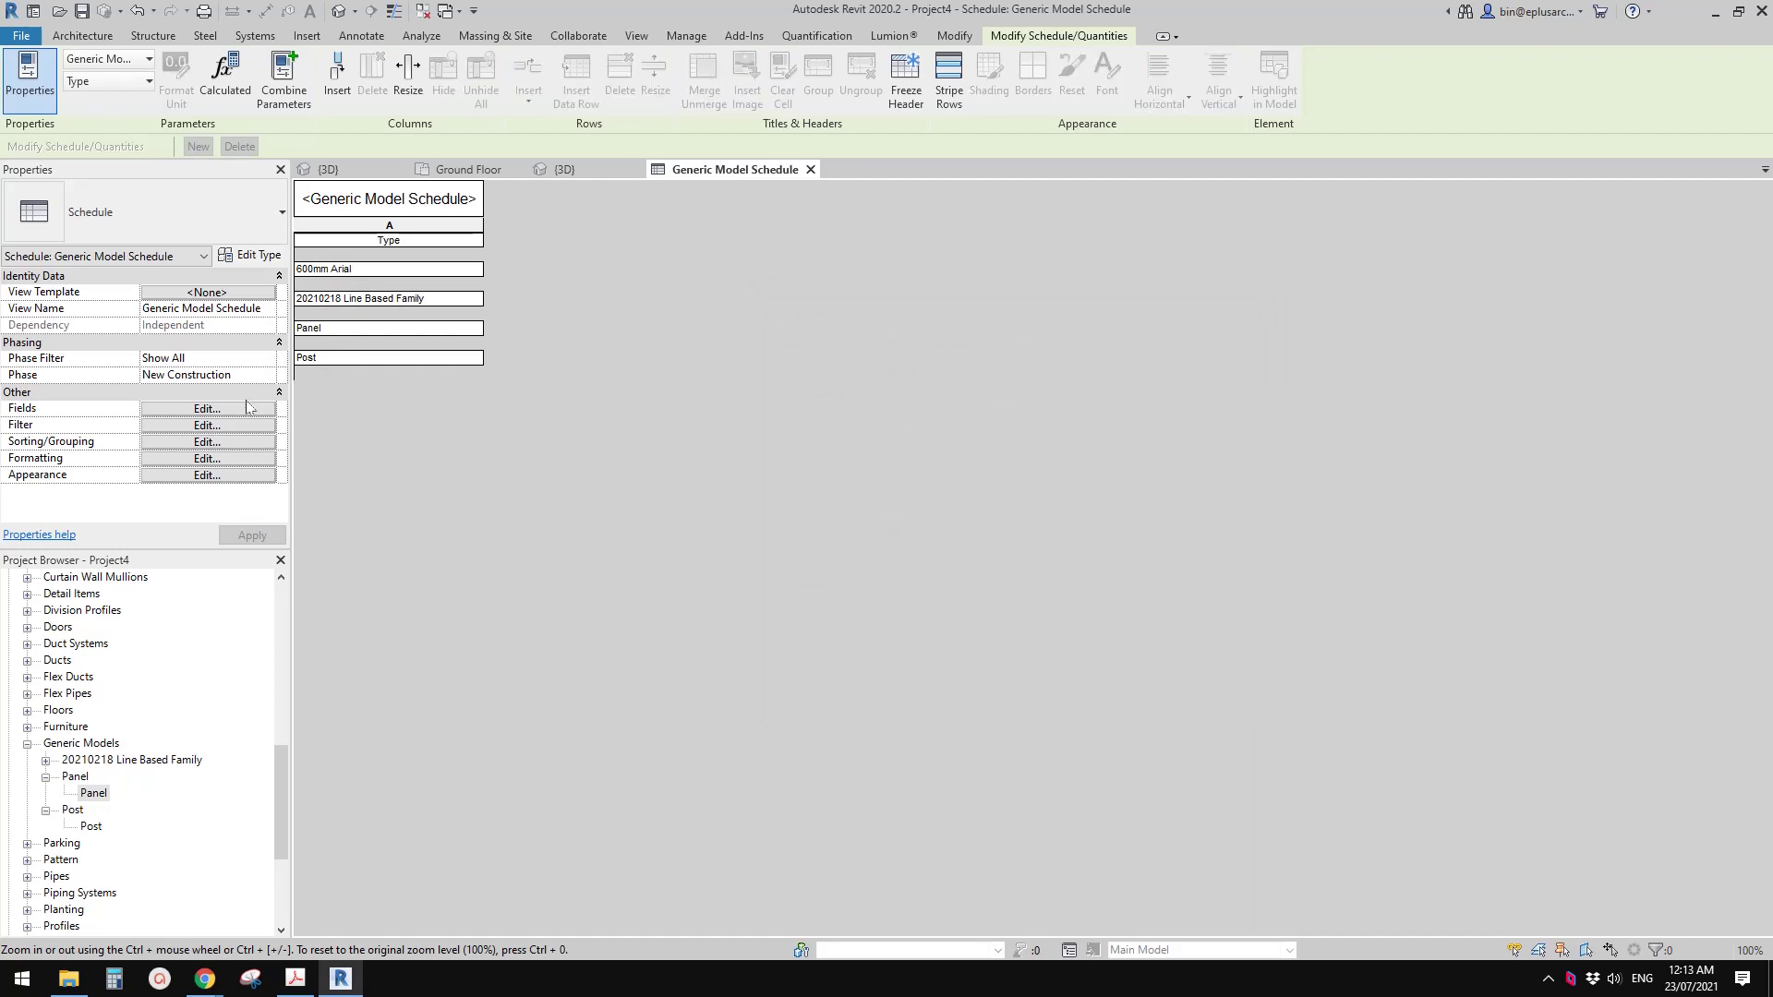
Step: Set the footer to Count and totals, giving Panel 40 and Post 49
left_click(247, 408)
left_click(886, 336)
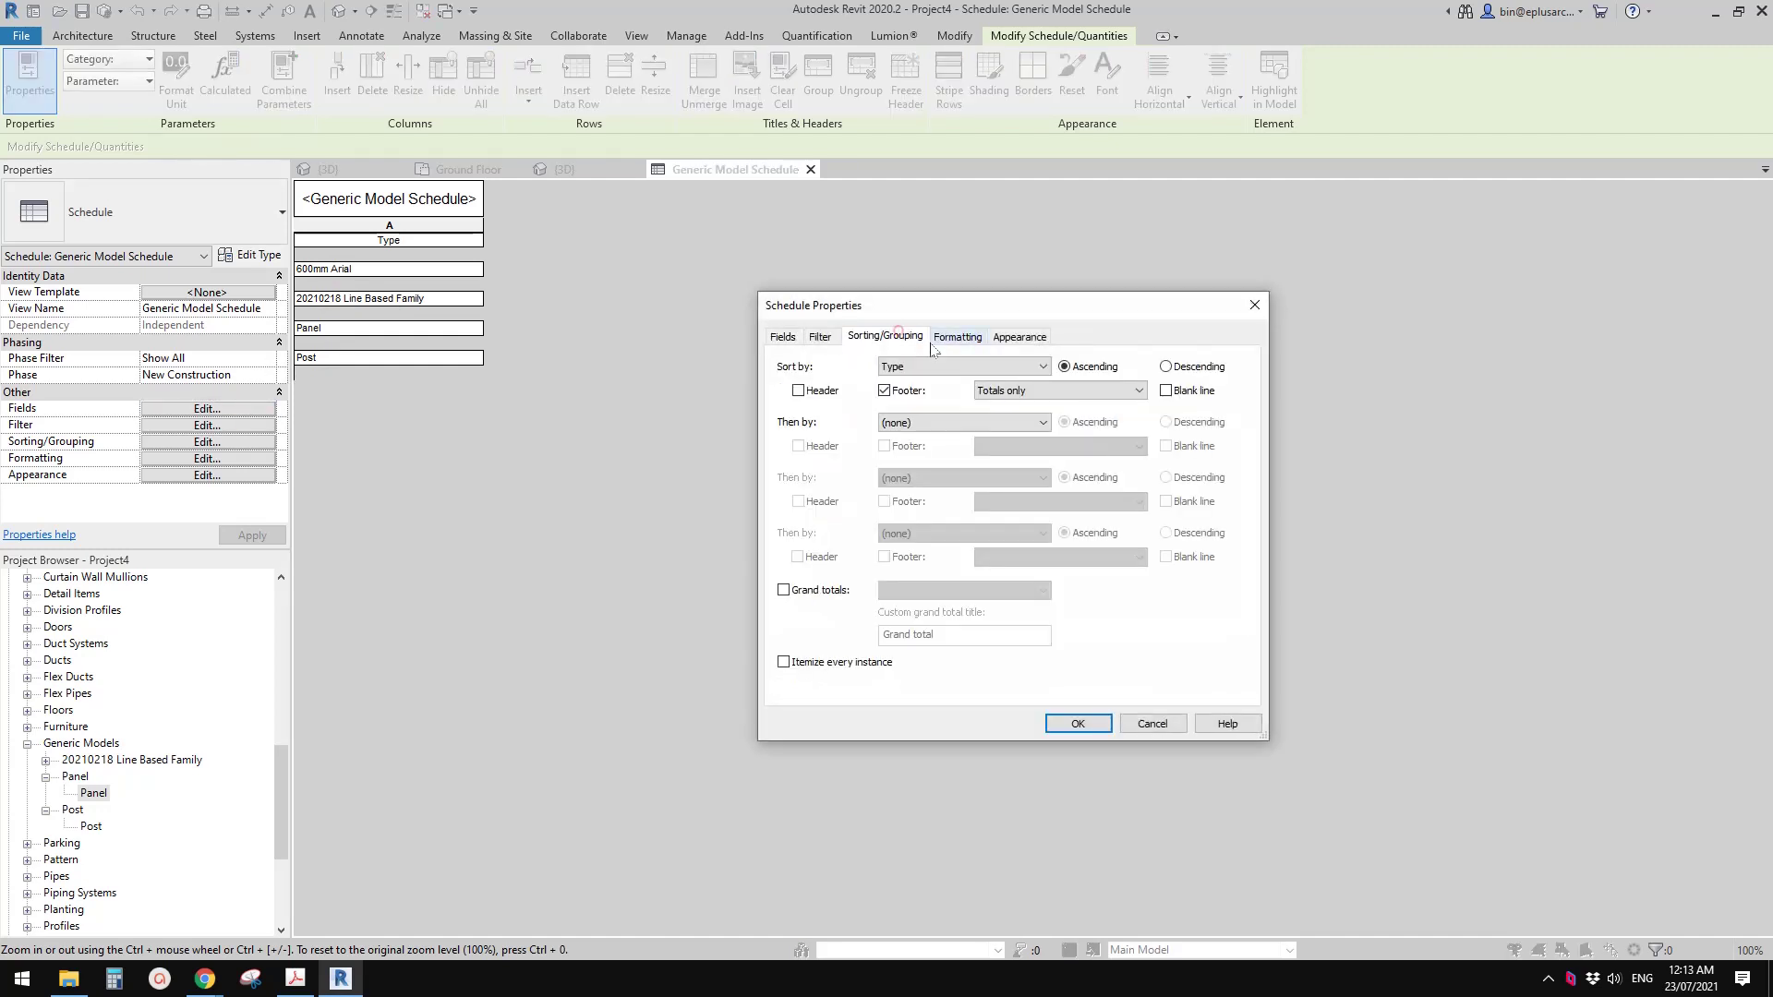
left_click(1054, 392)
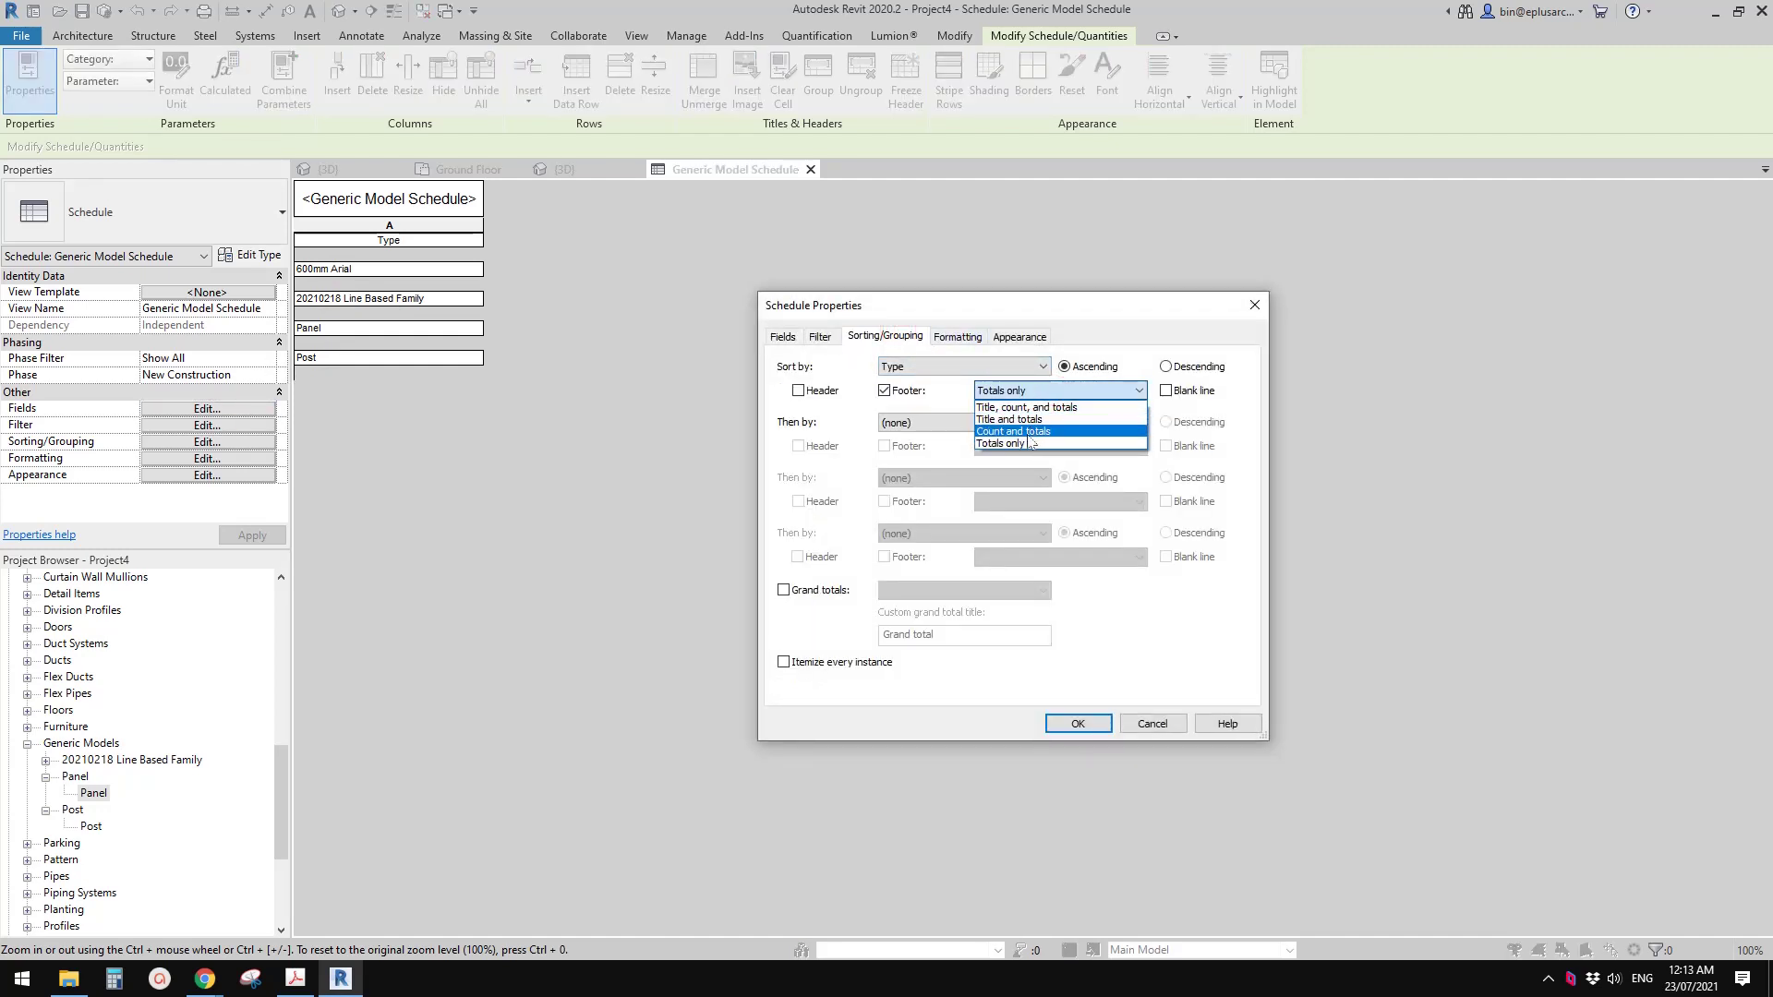
left_click(1027, 431)
left_click(1080, 725)
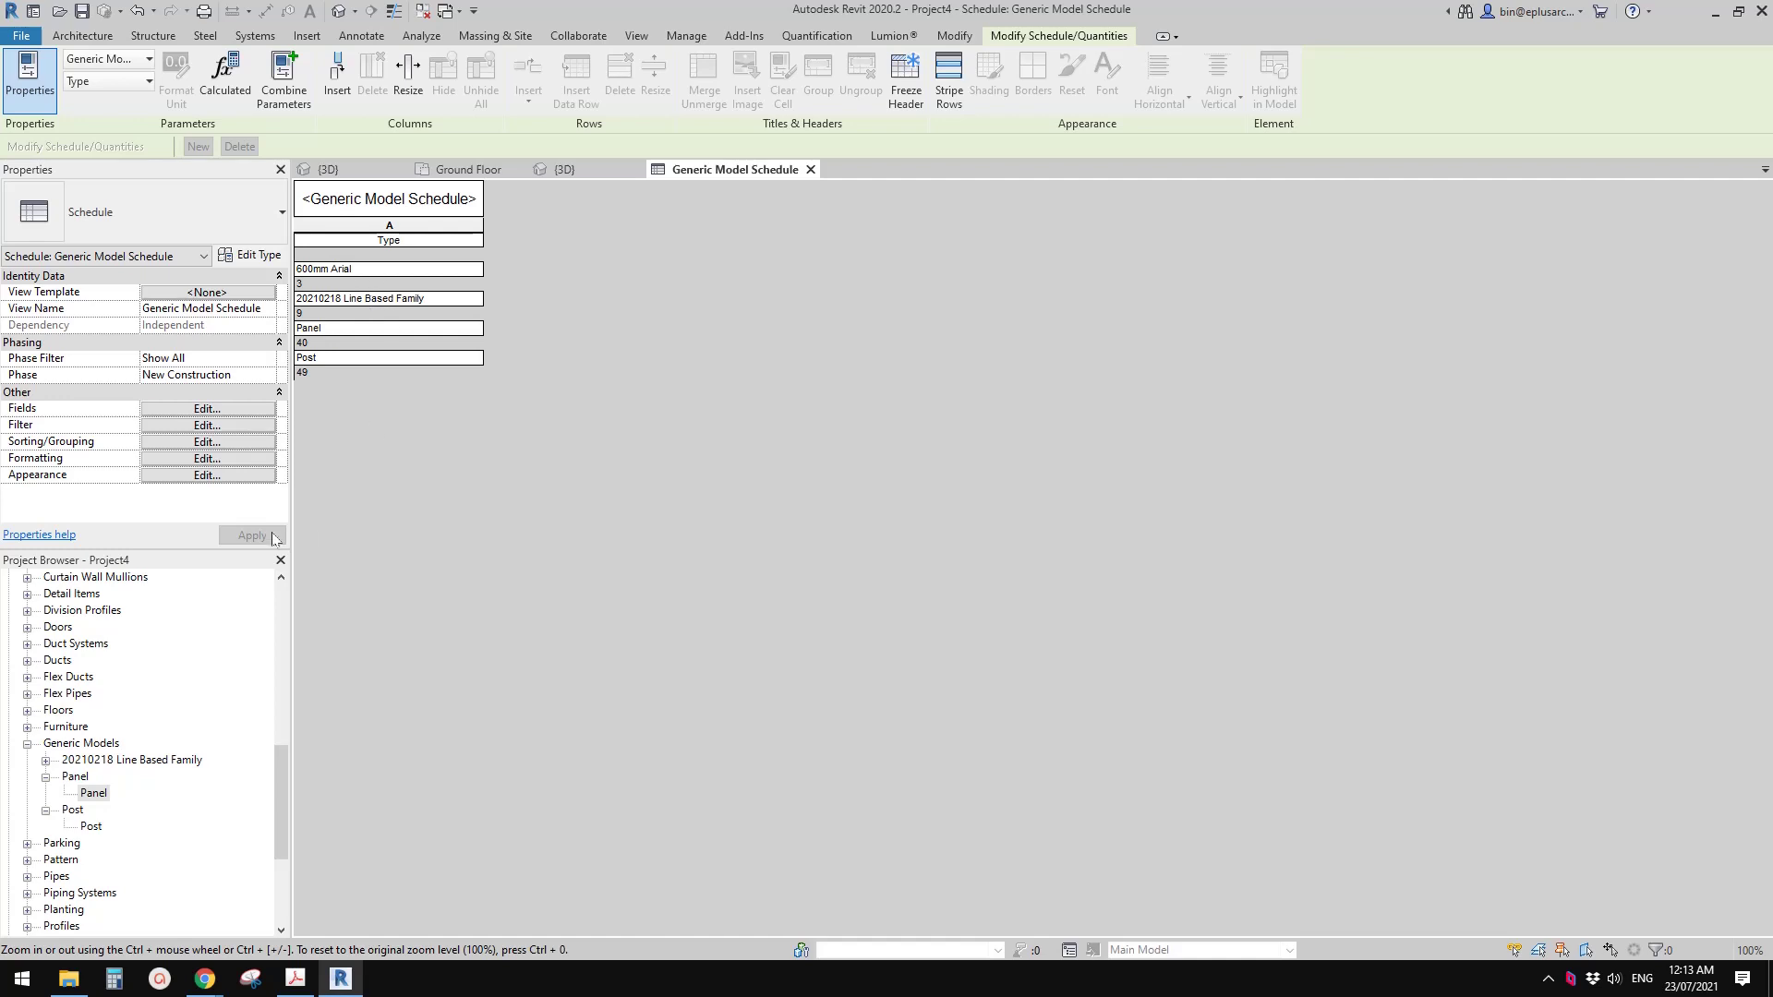
Step: Give the Panel type the Type Mark PA
double_click(93, 793)
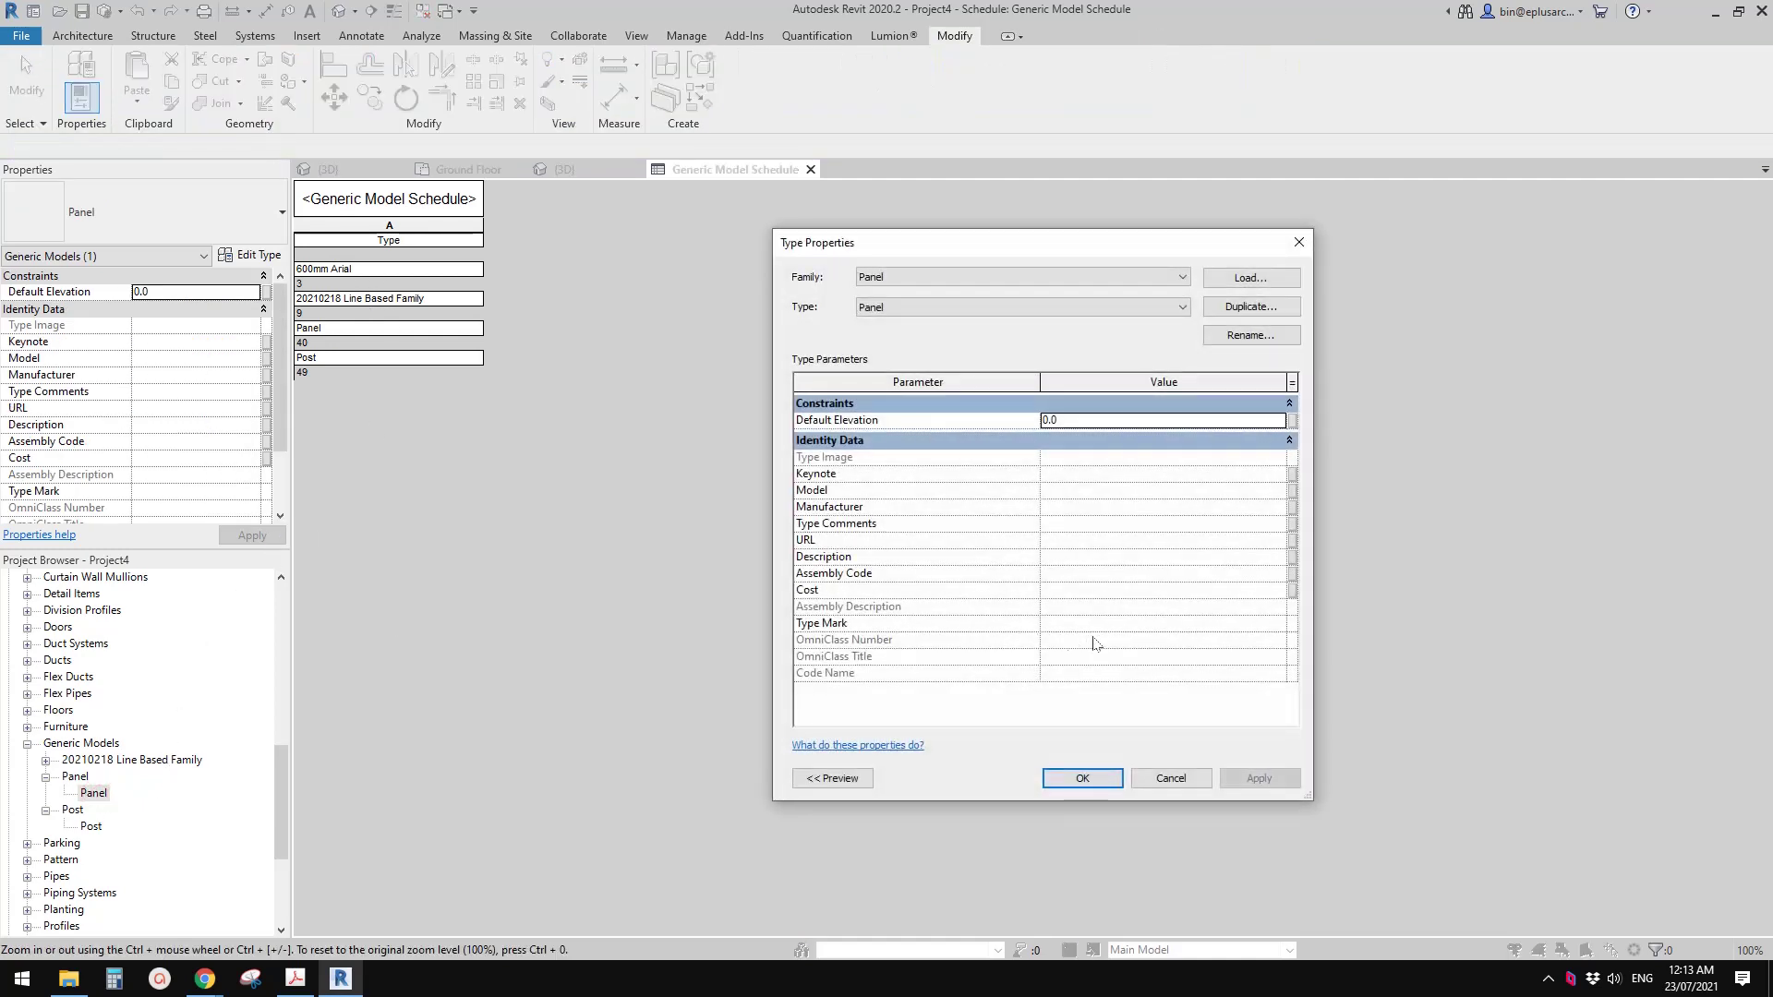
left_click(1101, 625)
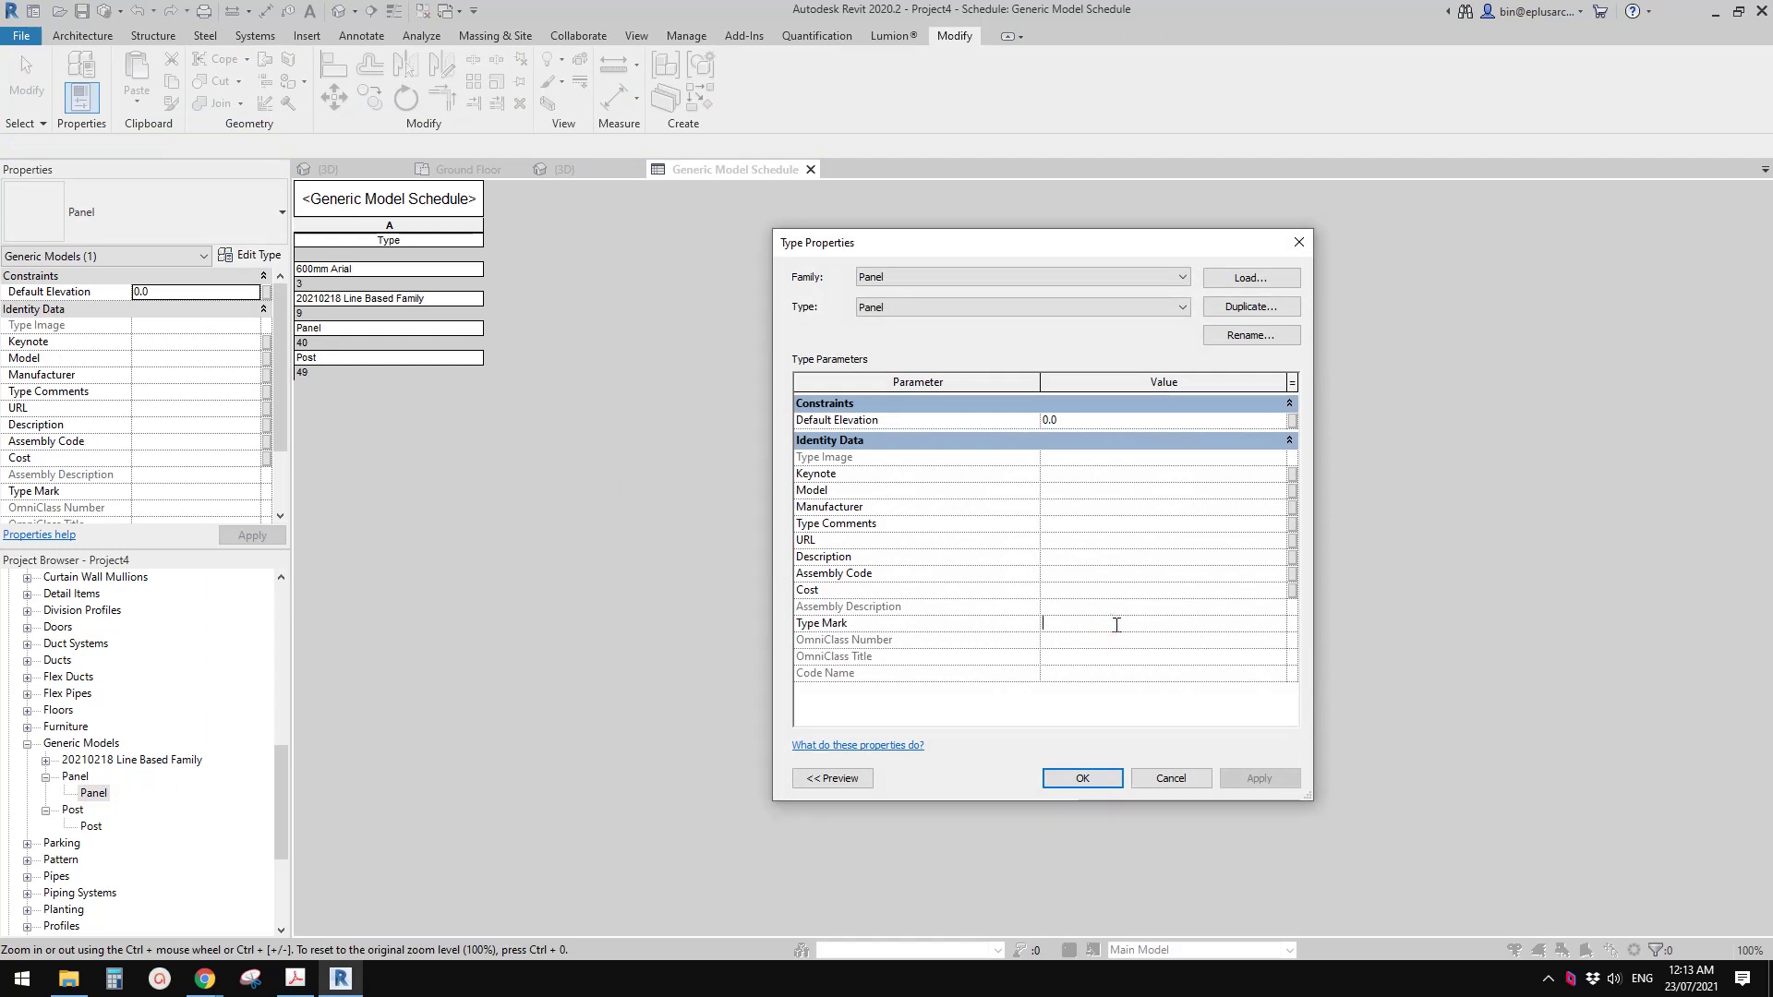
type("P")
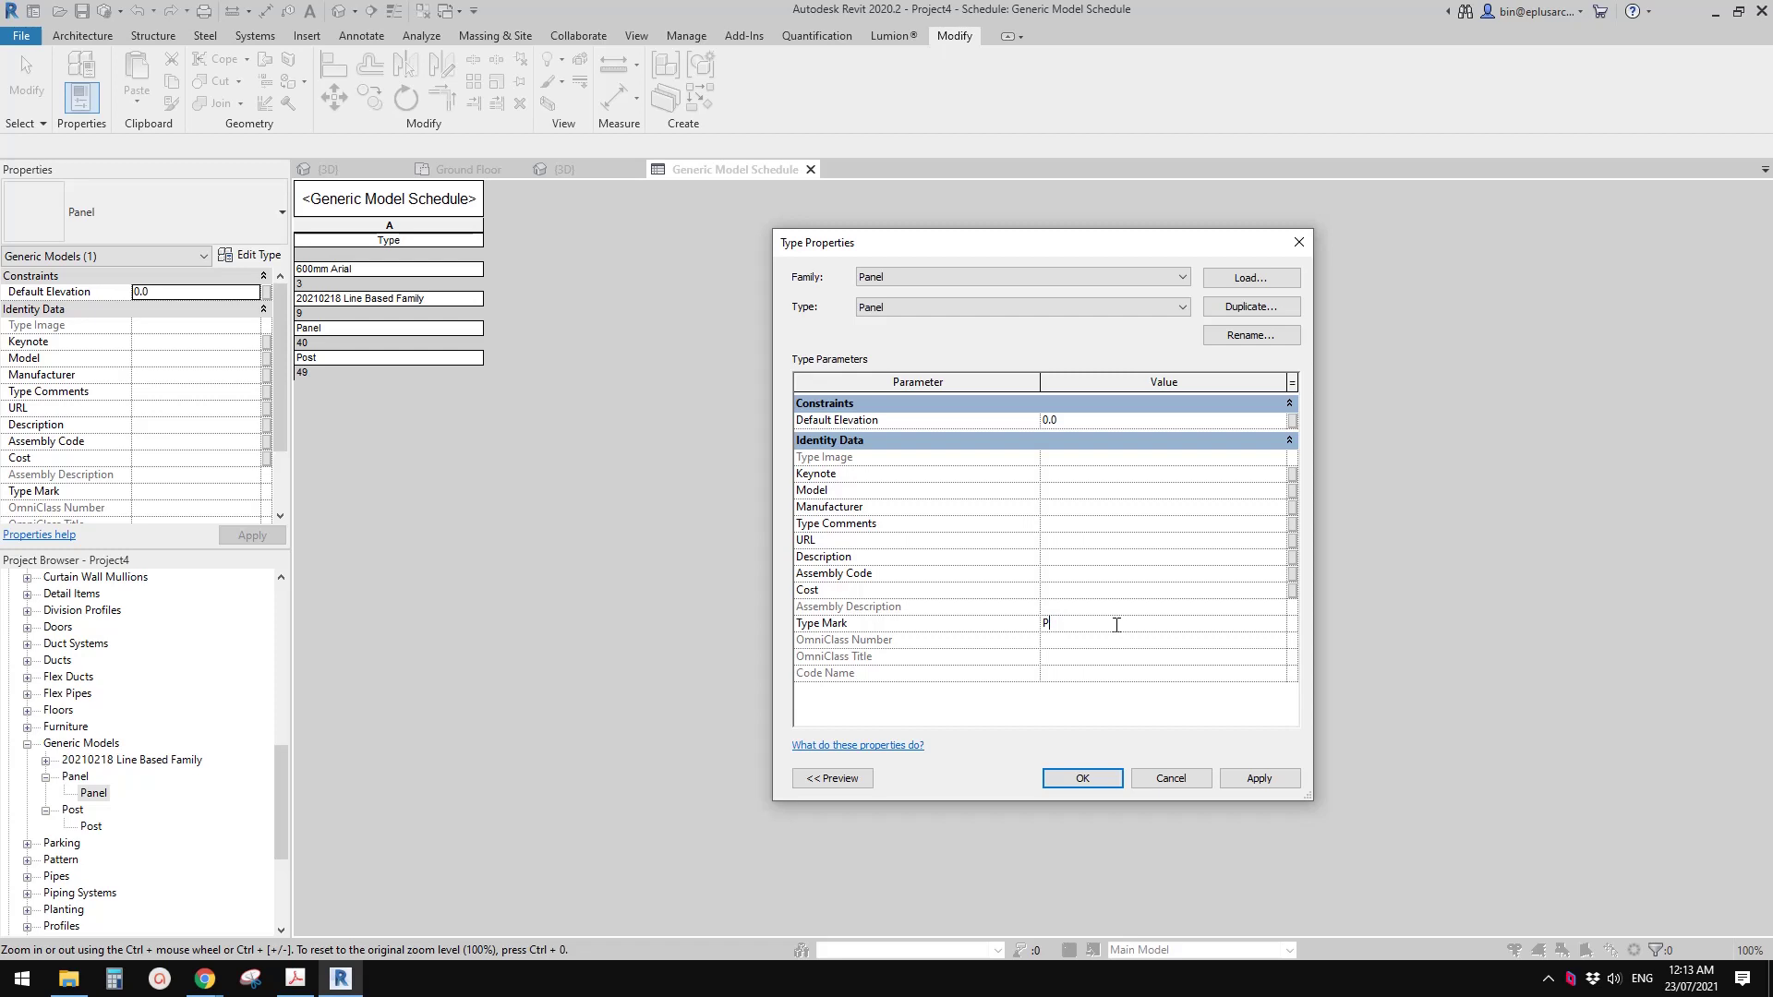
type("A")
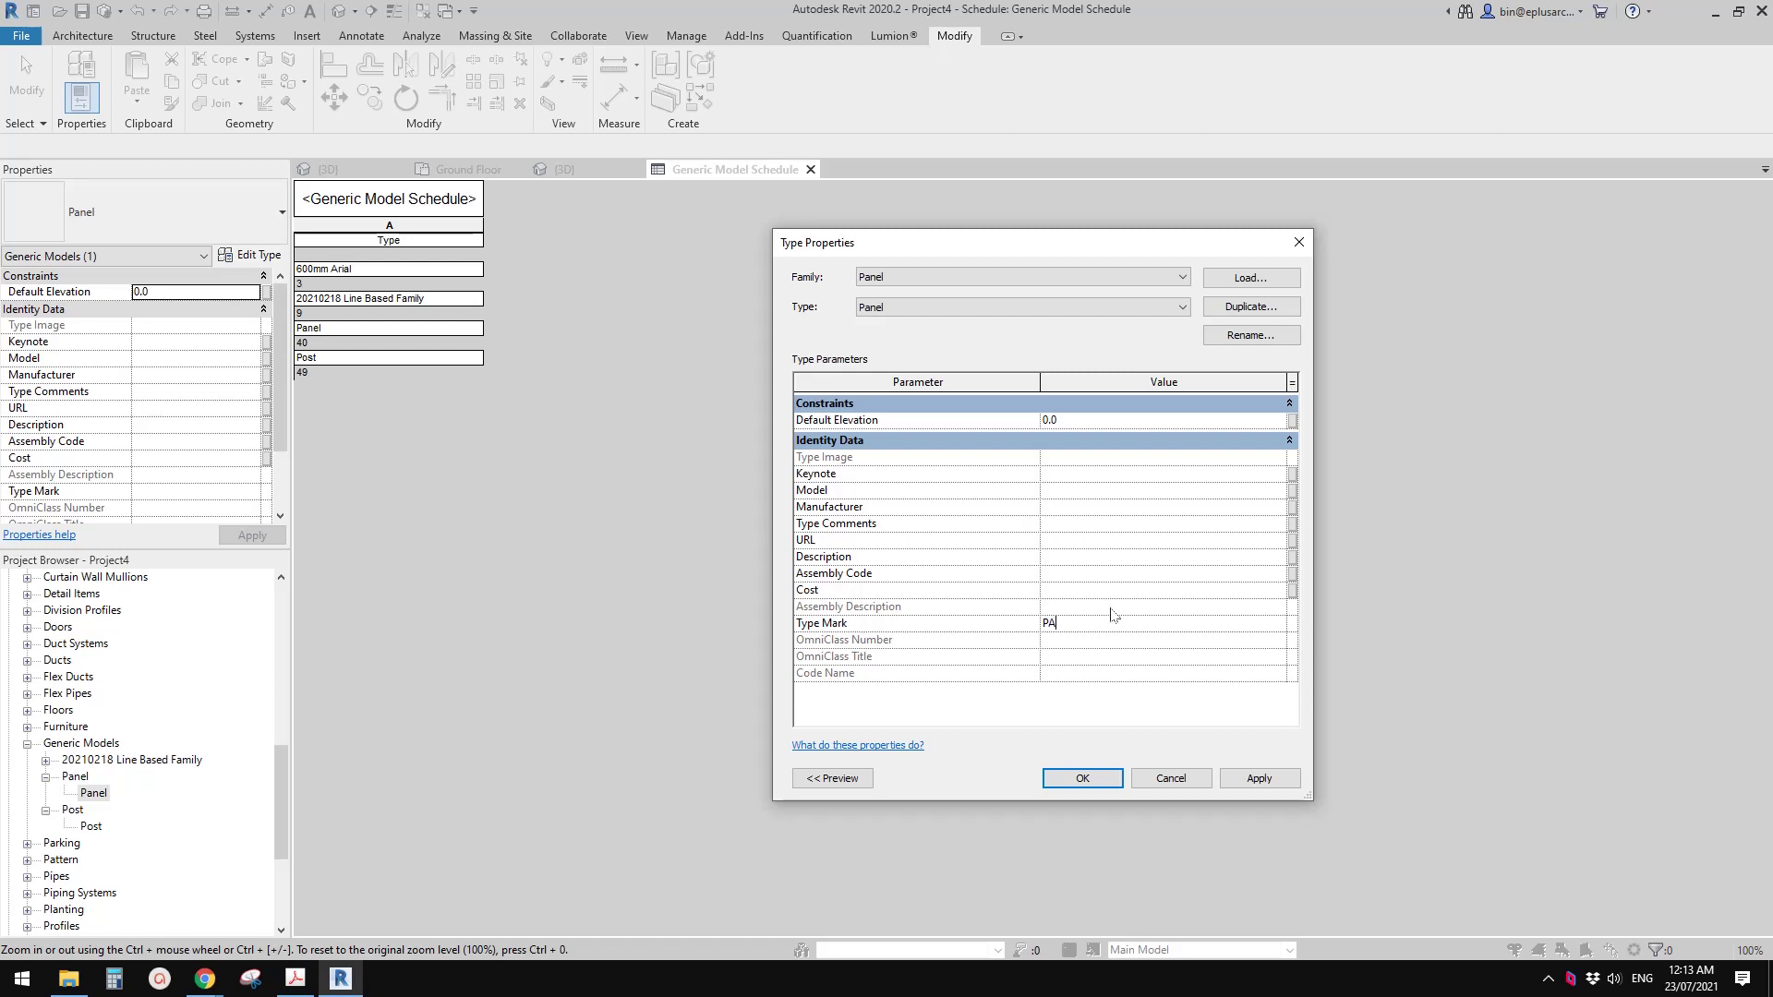
left_click(1083, 778)
Step: Give the Post type the Type Mark PO
double_click(91, 825)
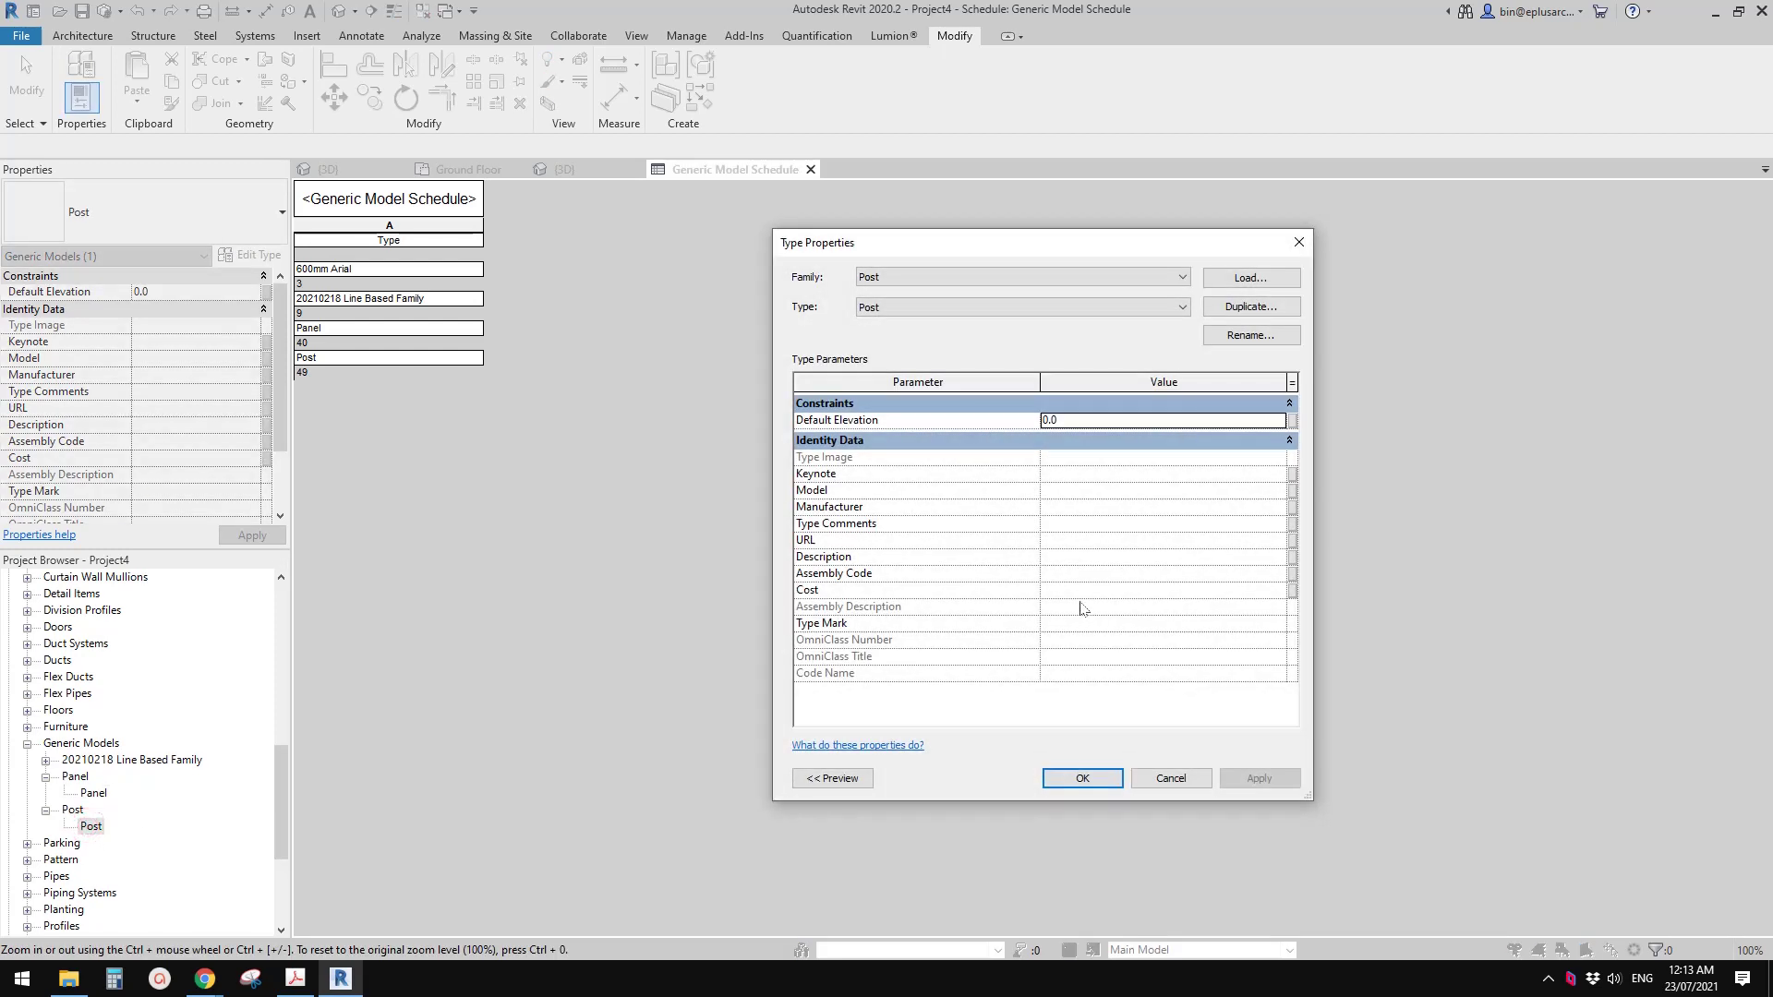
left_click(1081, 593)
left_click(1095, 624)
type("P")
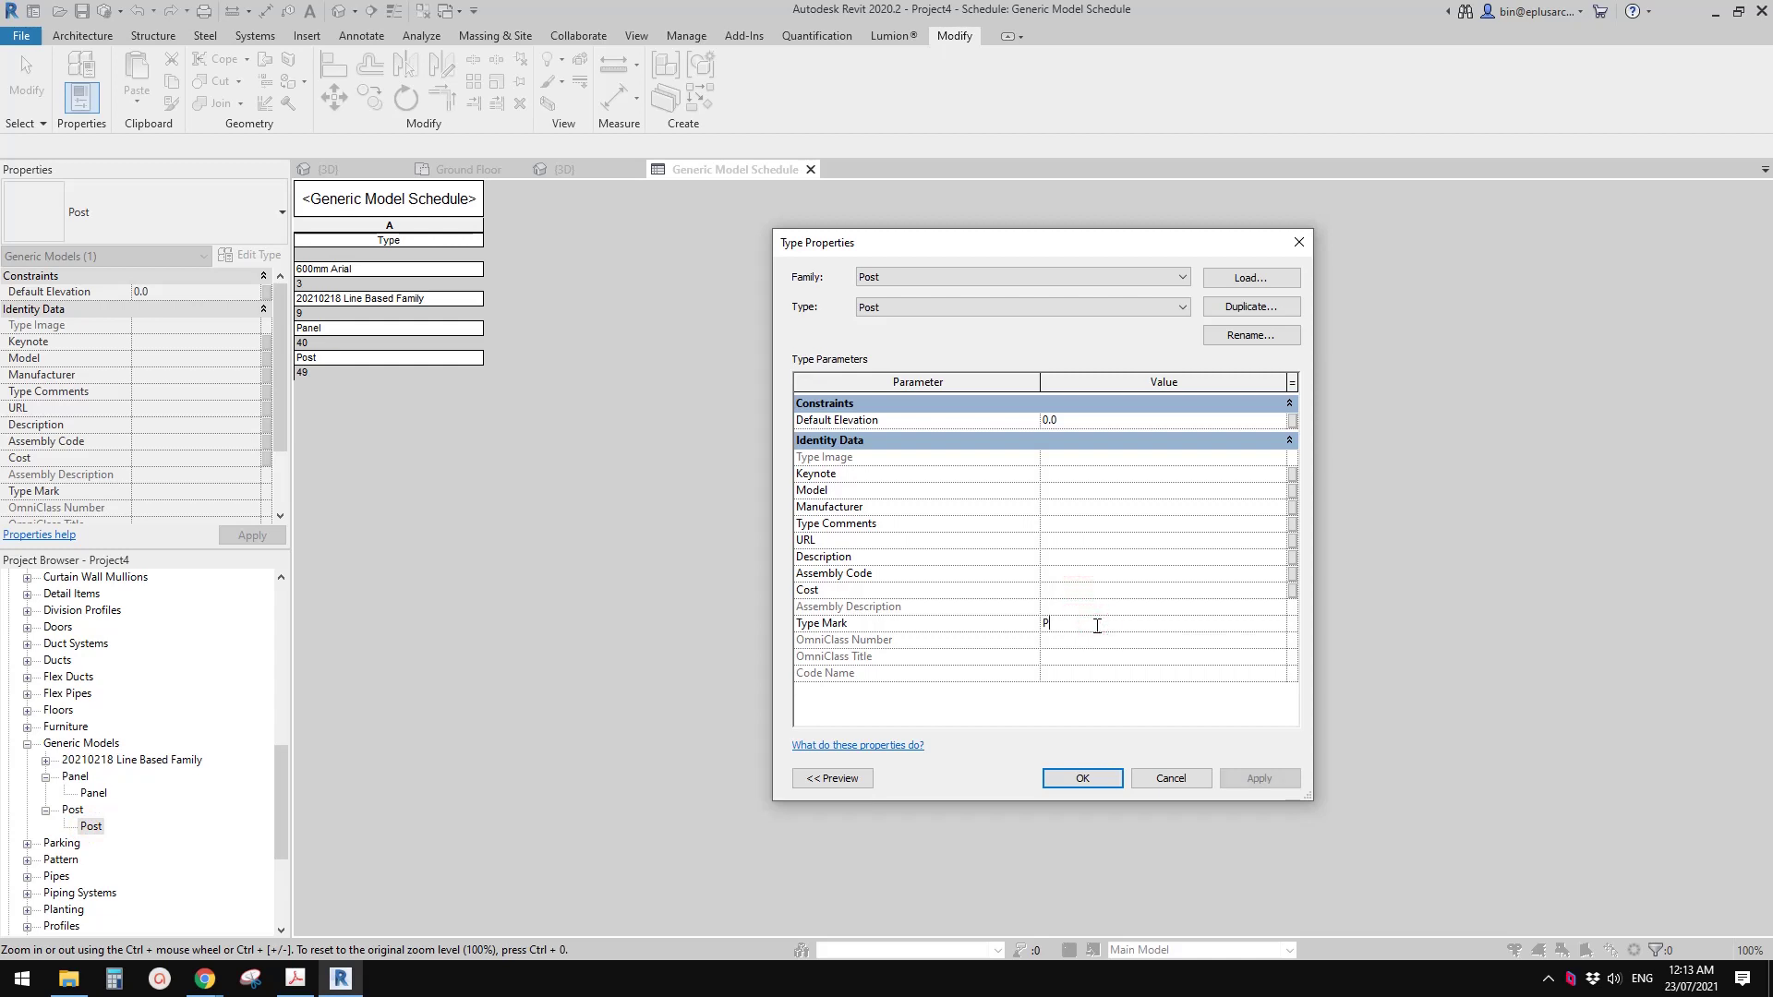
type("O")
left_click(1083, 779)
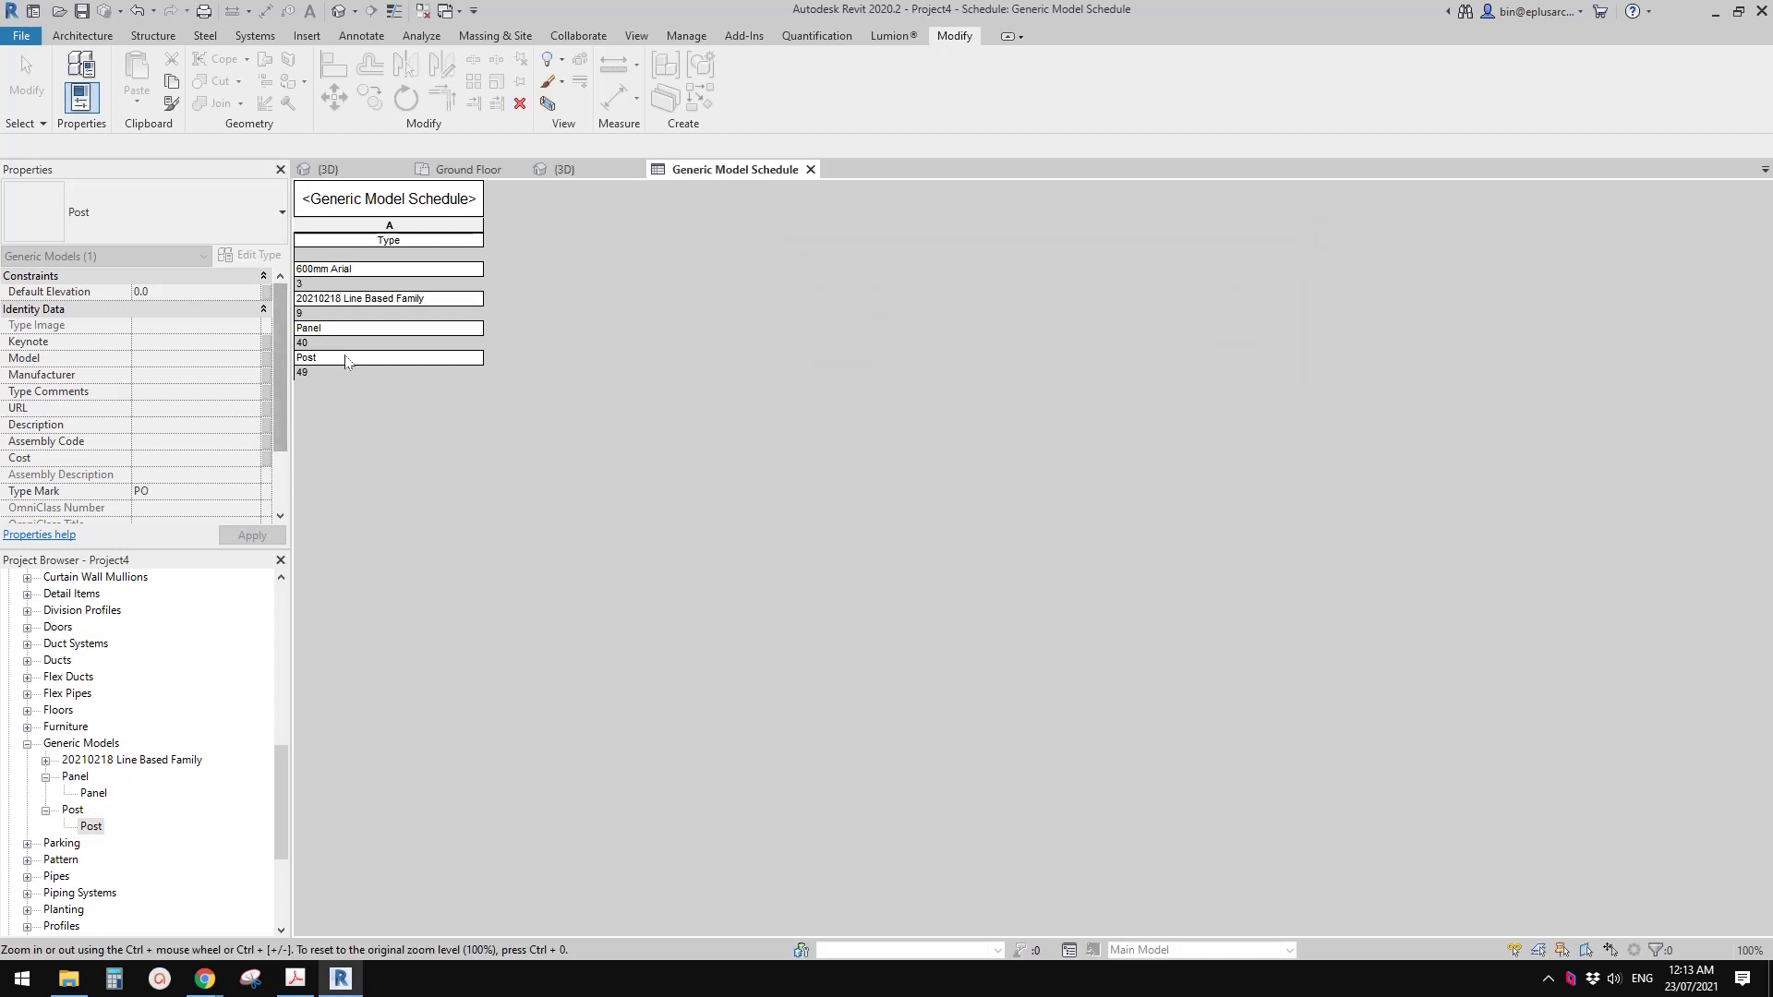
Step: Add Type Mark as a column in the Generic Model Schedule
left_click(386, 390)
left_click(207, 426)
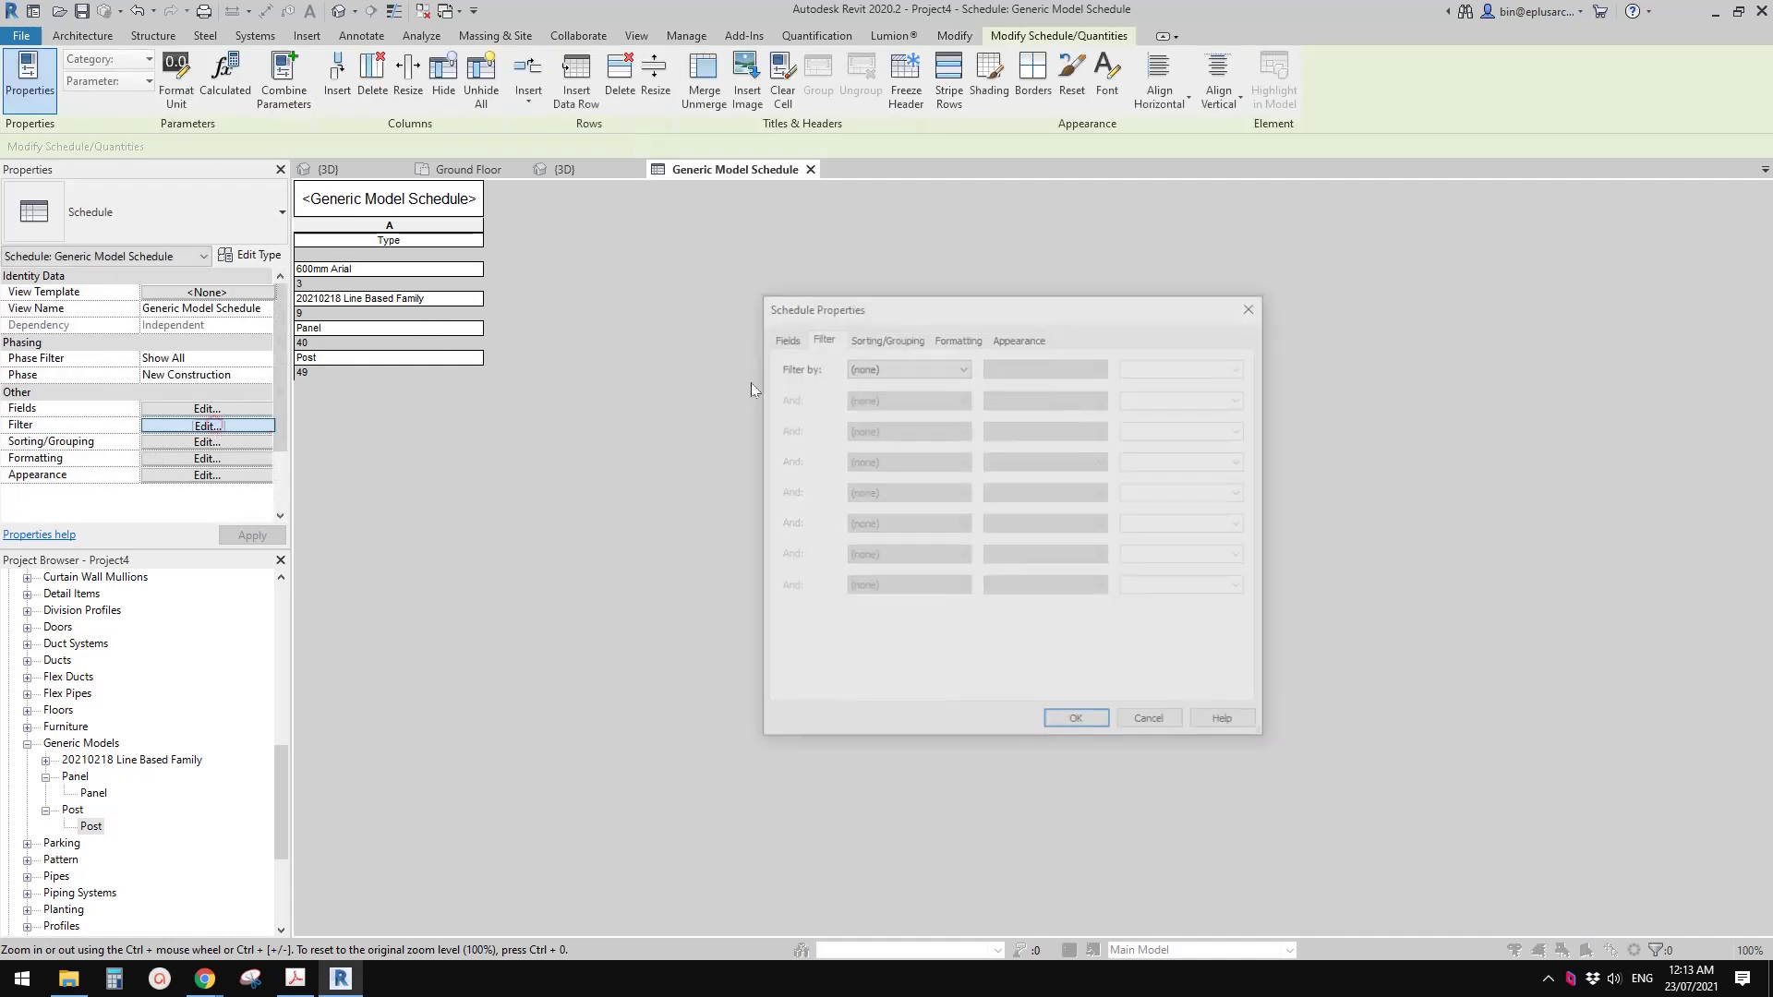
left_click(924, 366)
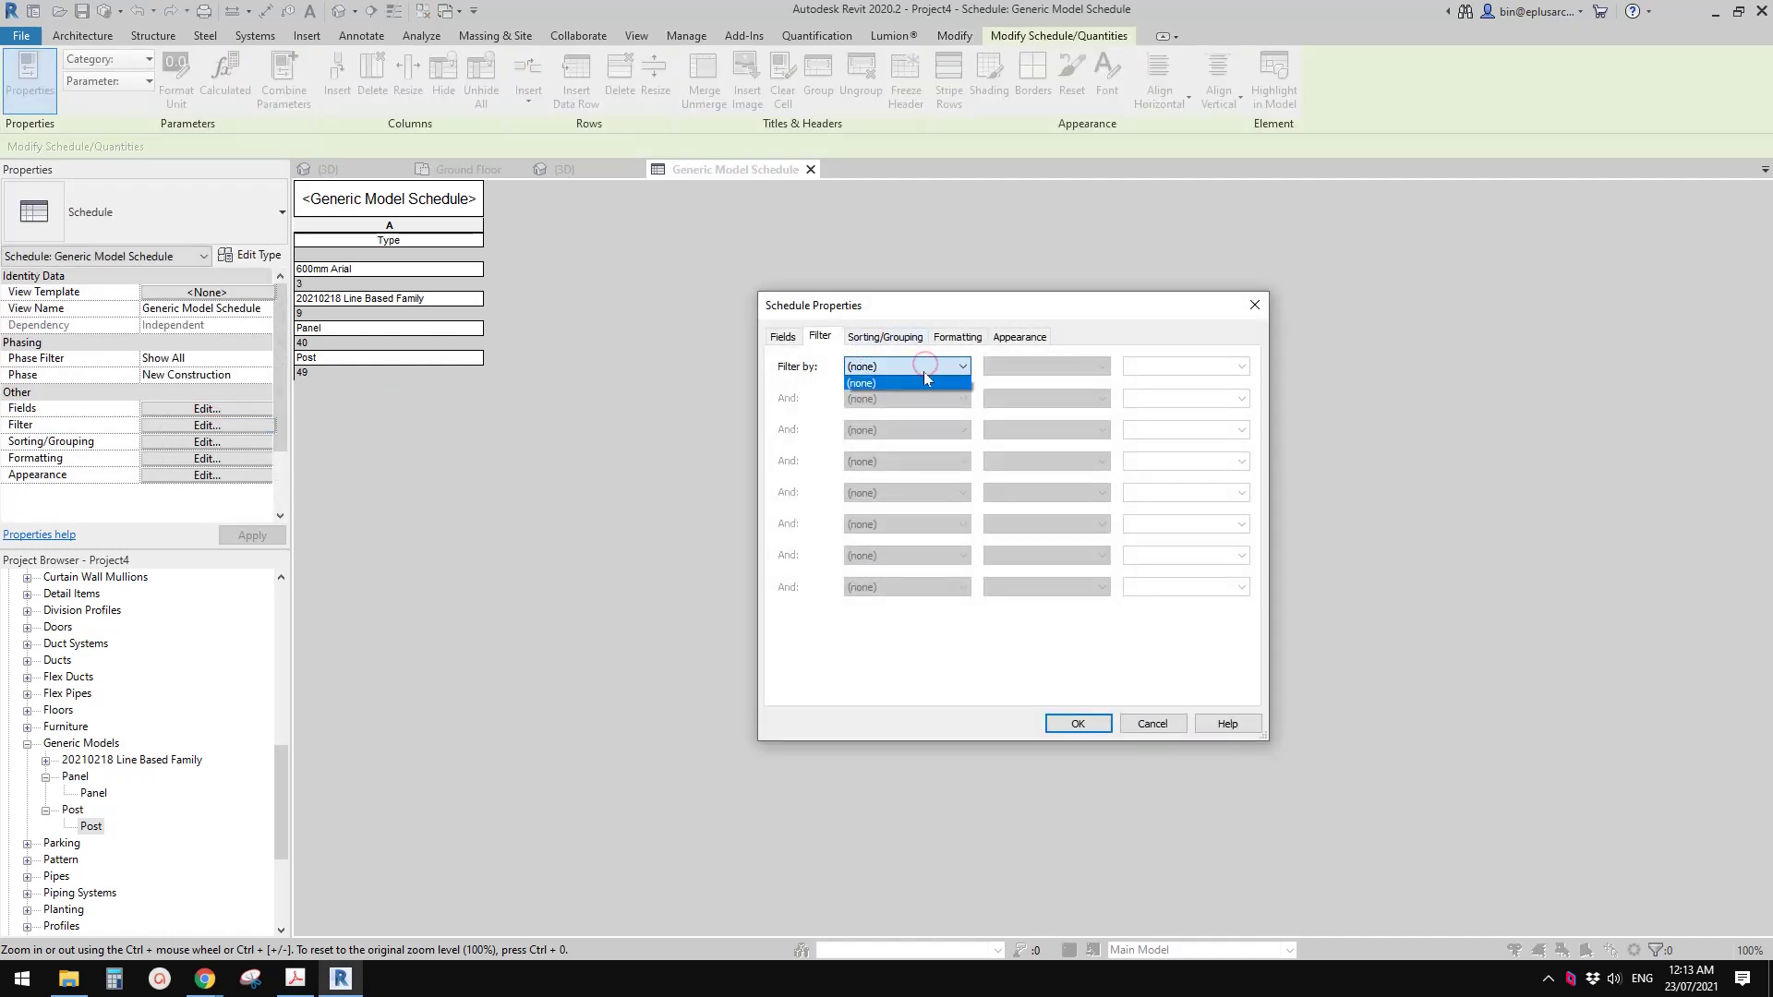
left_click(924, 381)
left_click(783, 337)
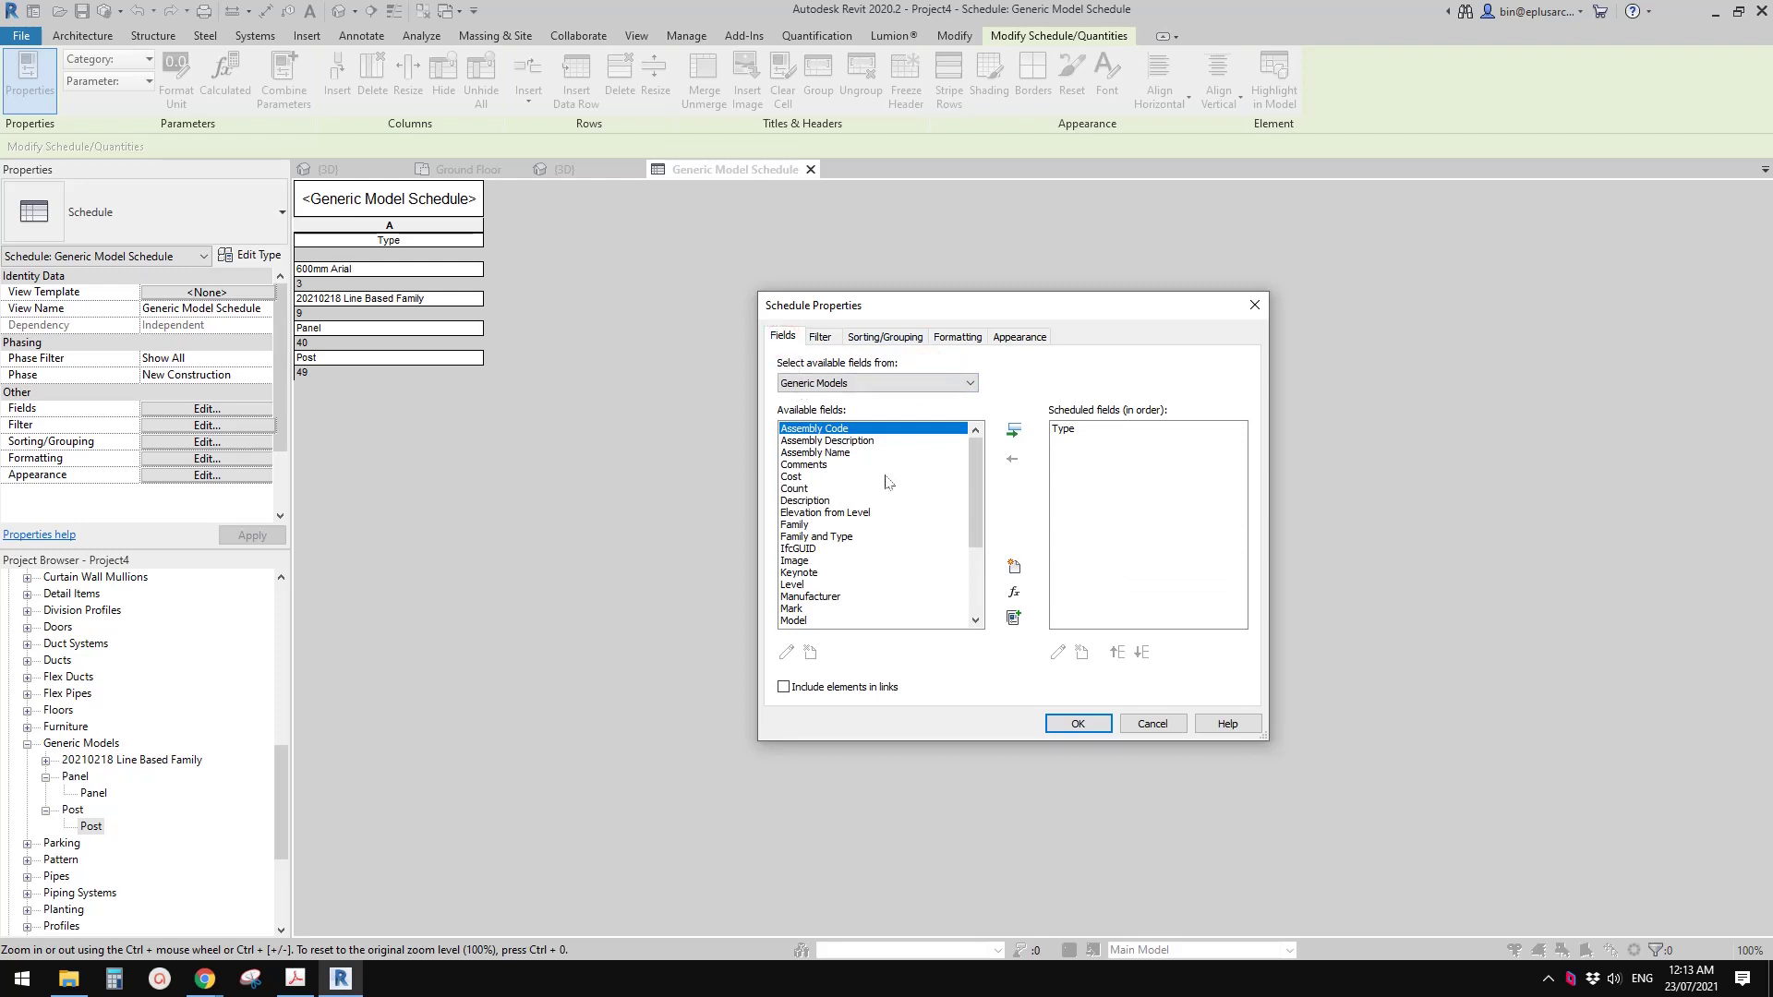
left_click_drag(974, 510, 974, 575)
left_click(834, 598)
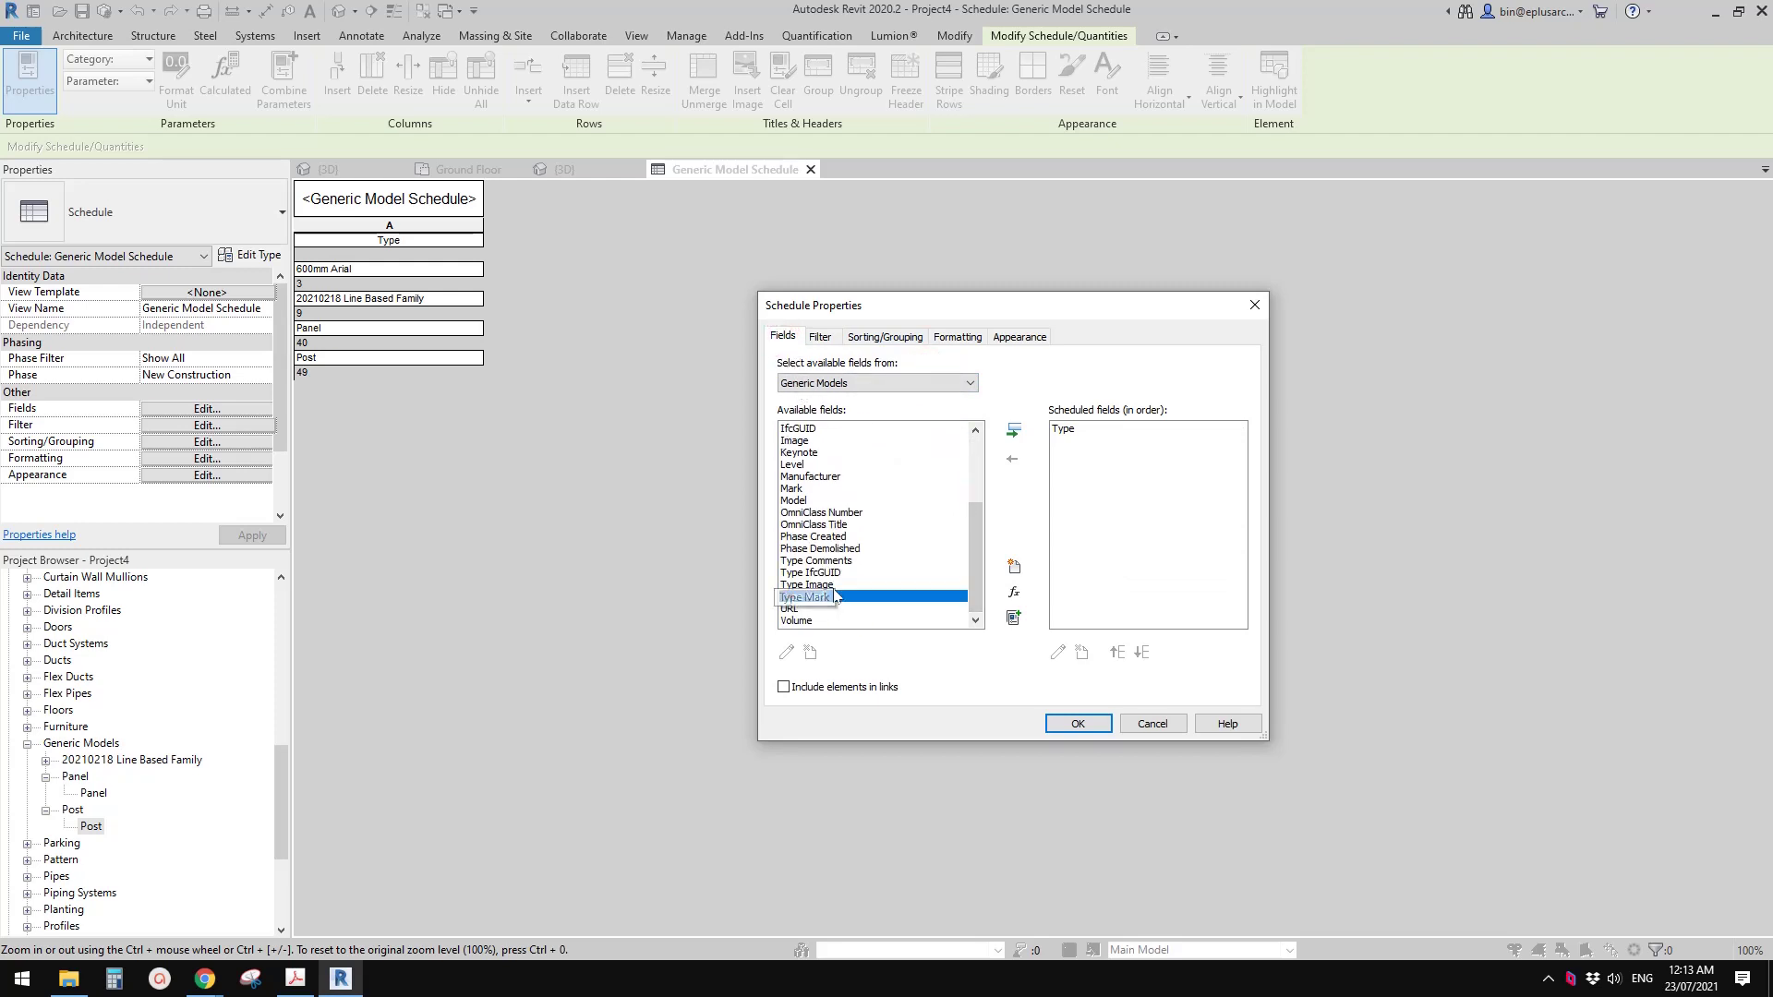
left_click(1013, 431)
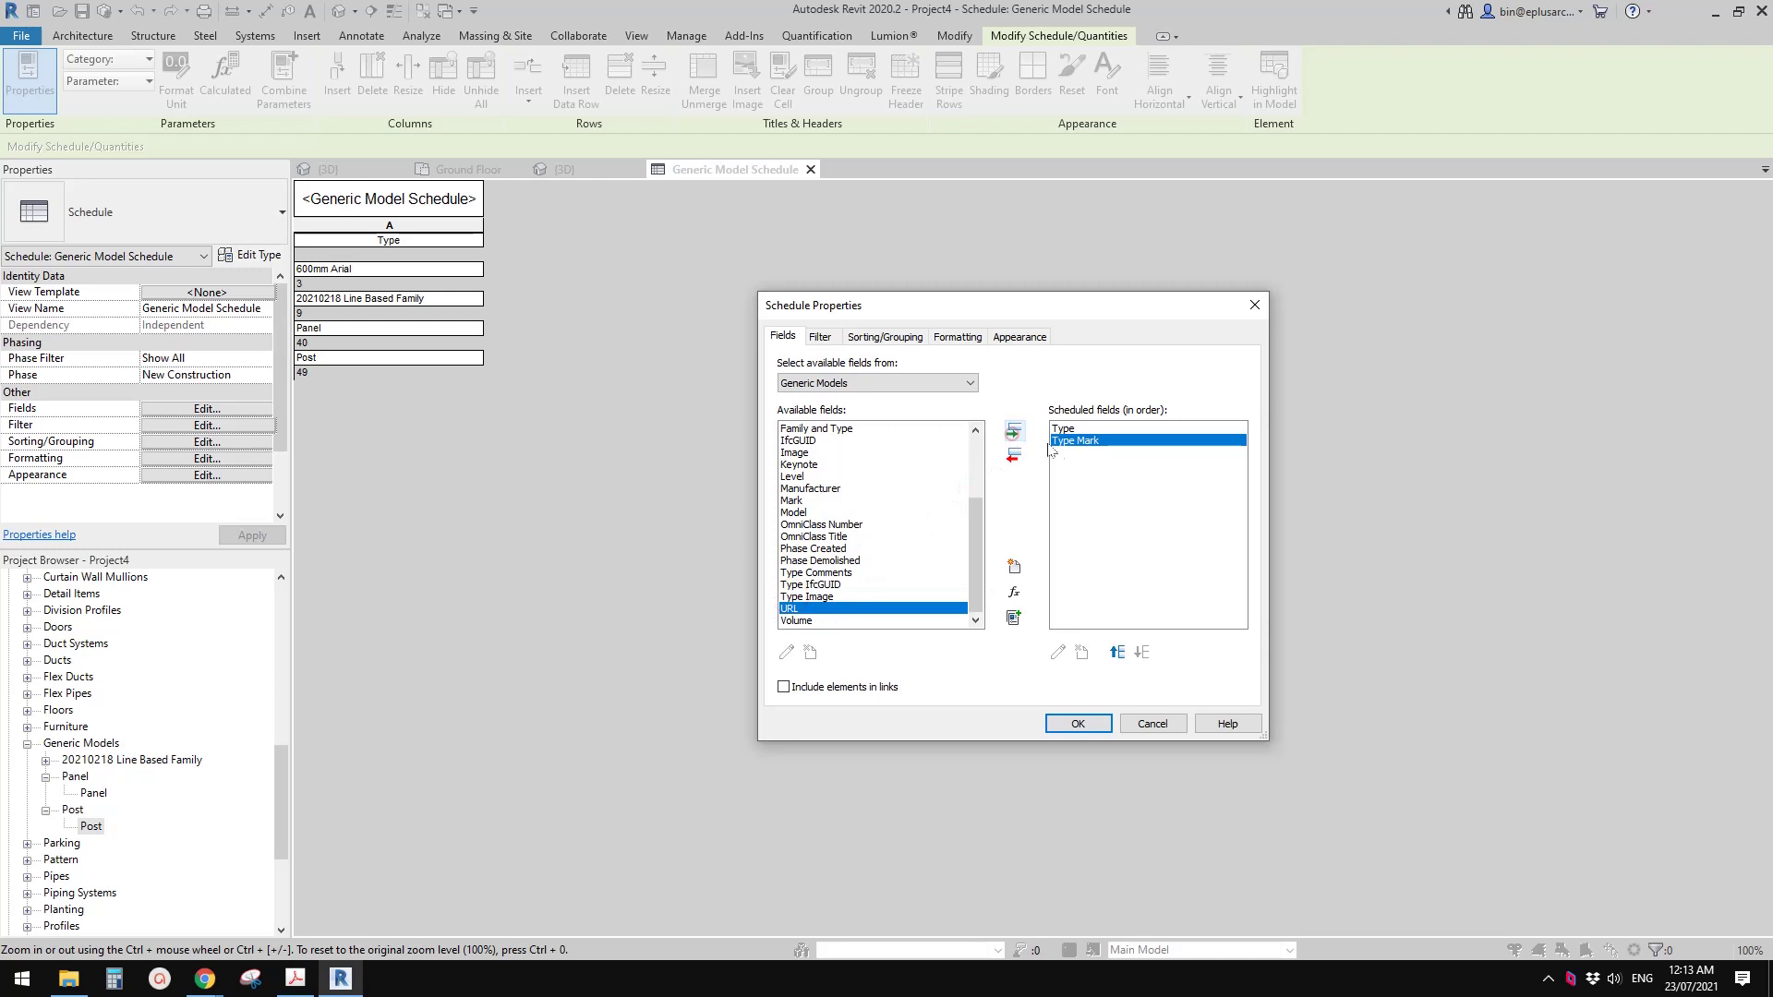
Step: Filter the schedule to rows where Type Mark has a value
left_click(820, 337)
left_click(905, 366)
left_click(879, 395)
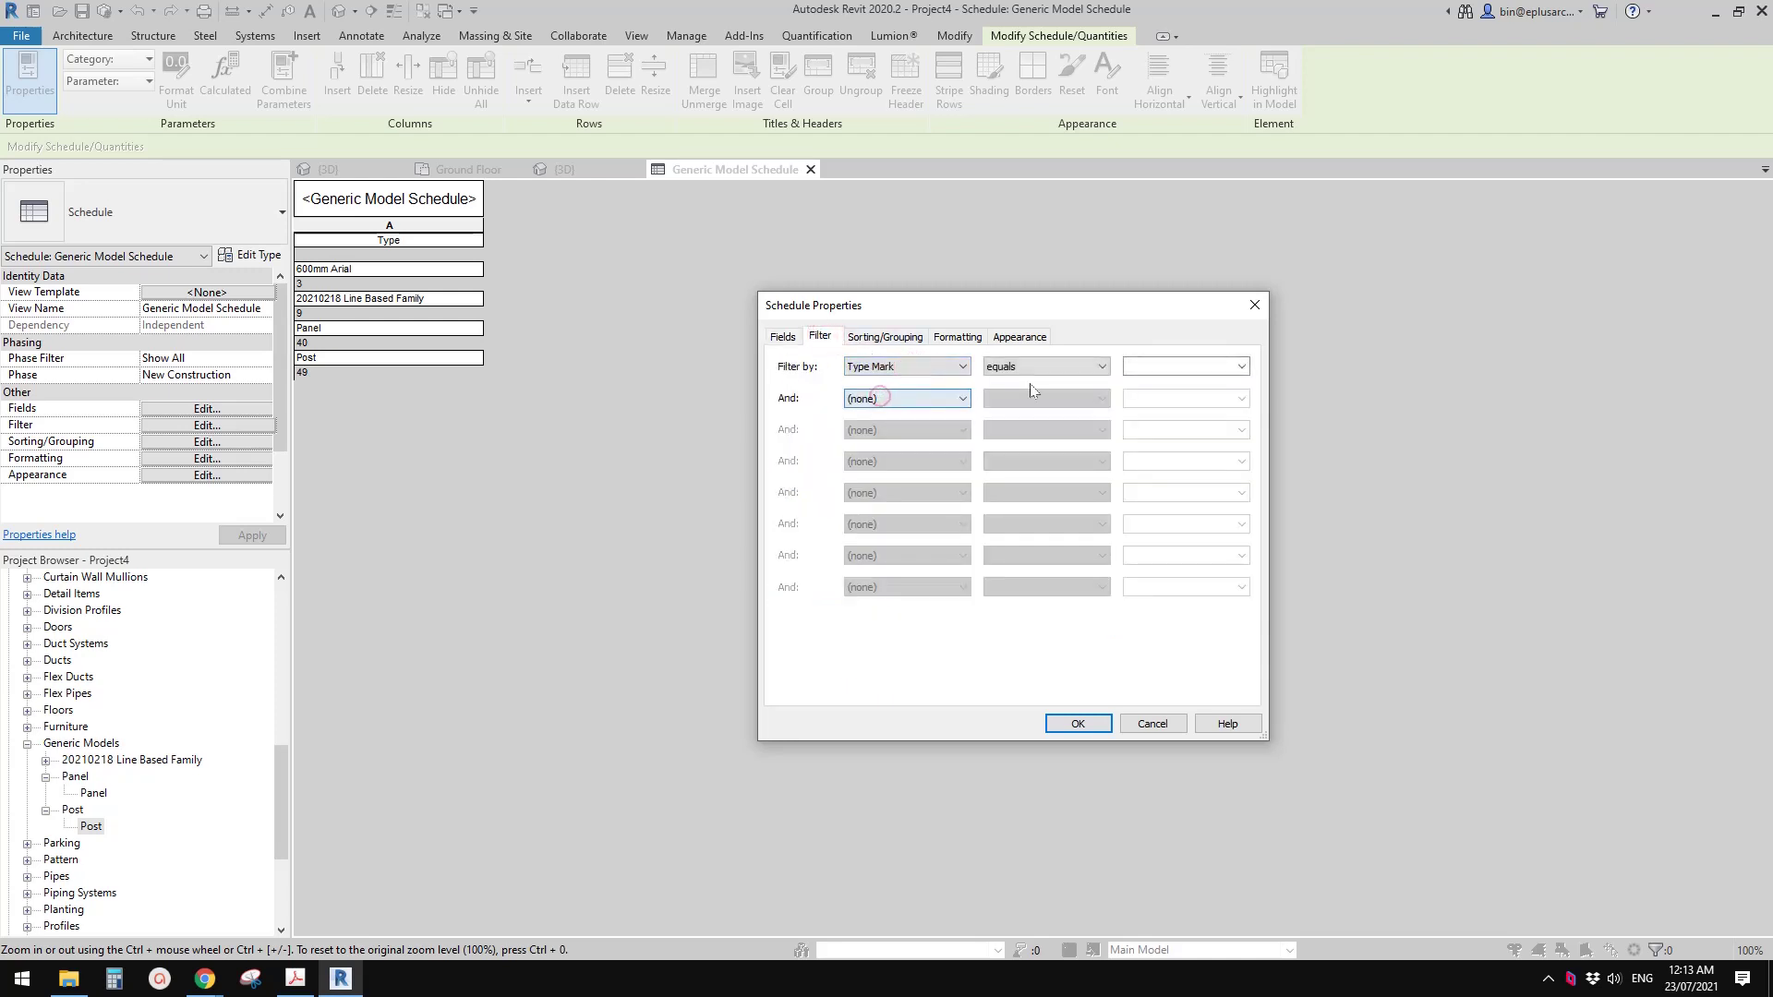
left_click(1034, 368)
left_click(1048, 527)
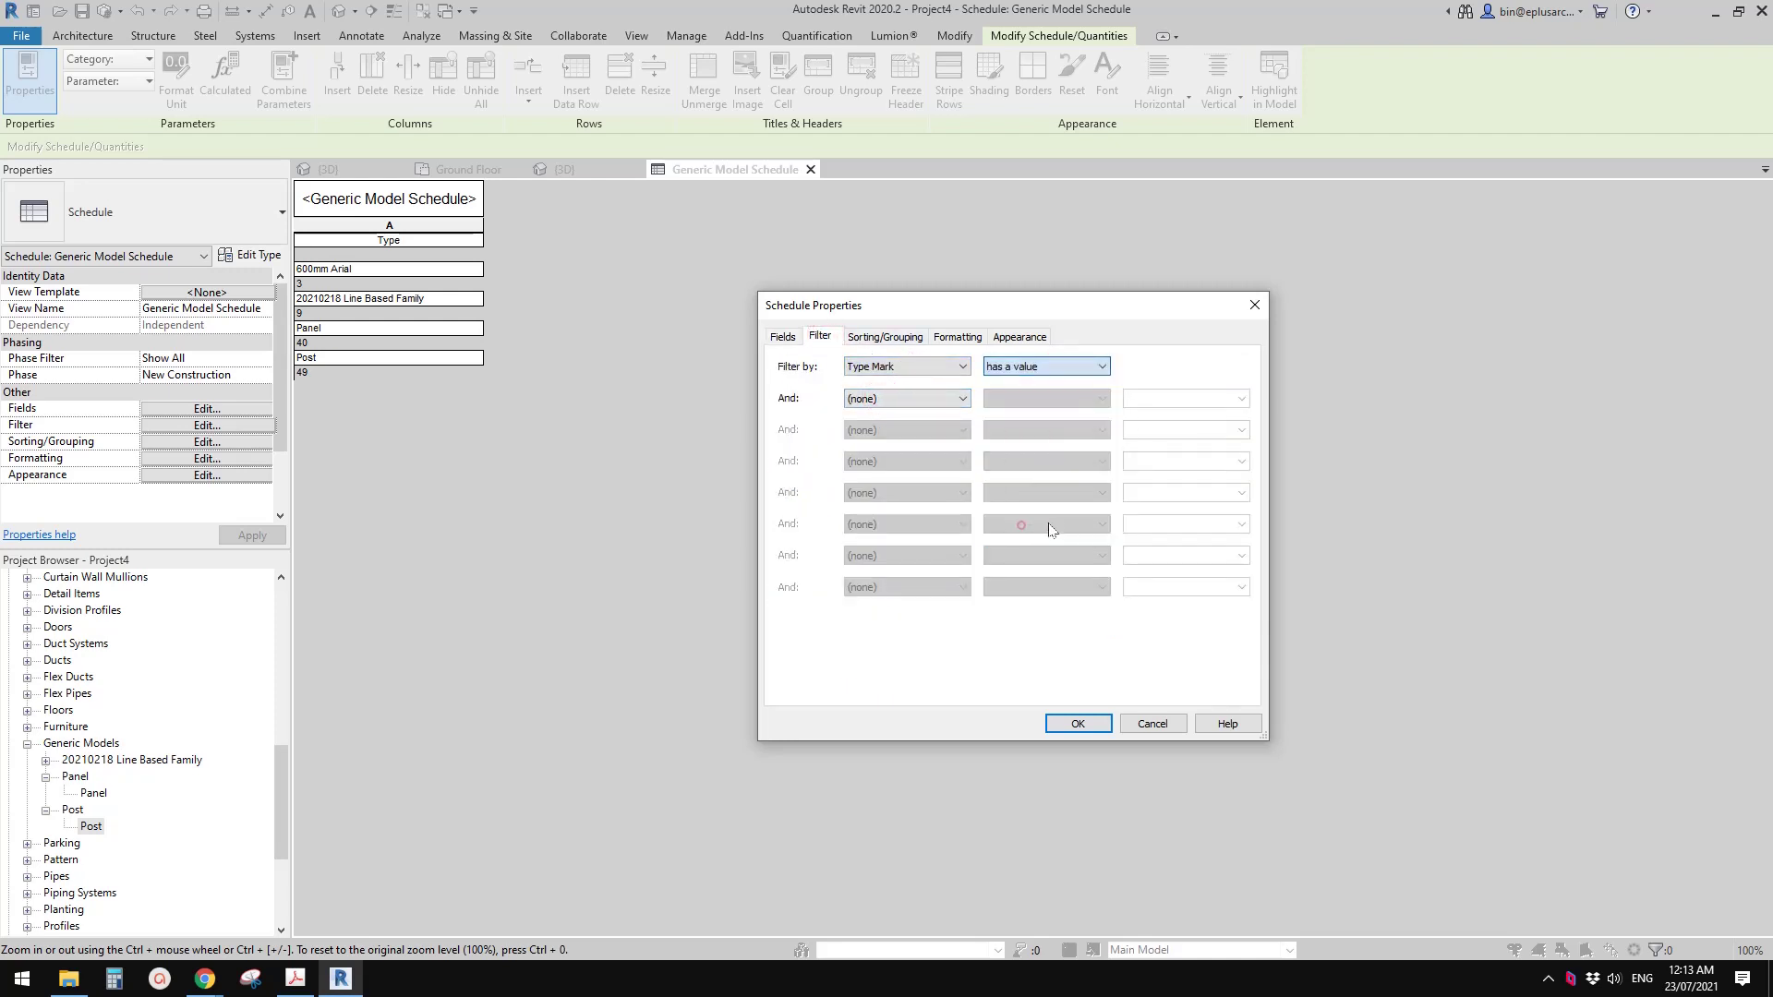
left_click(1079, 724)
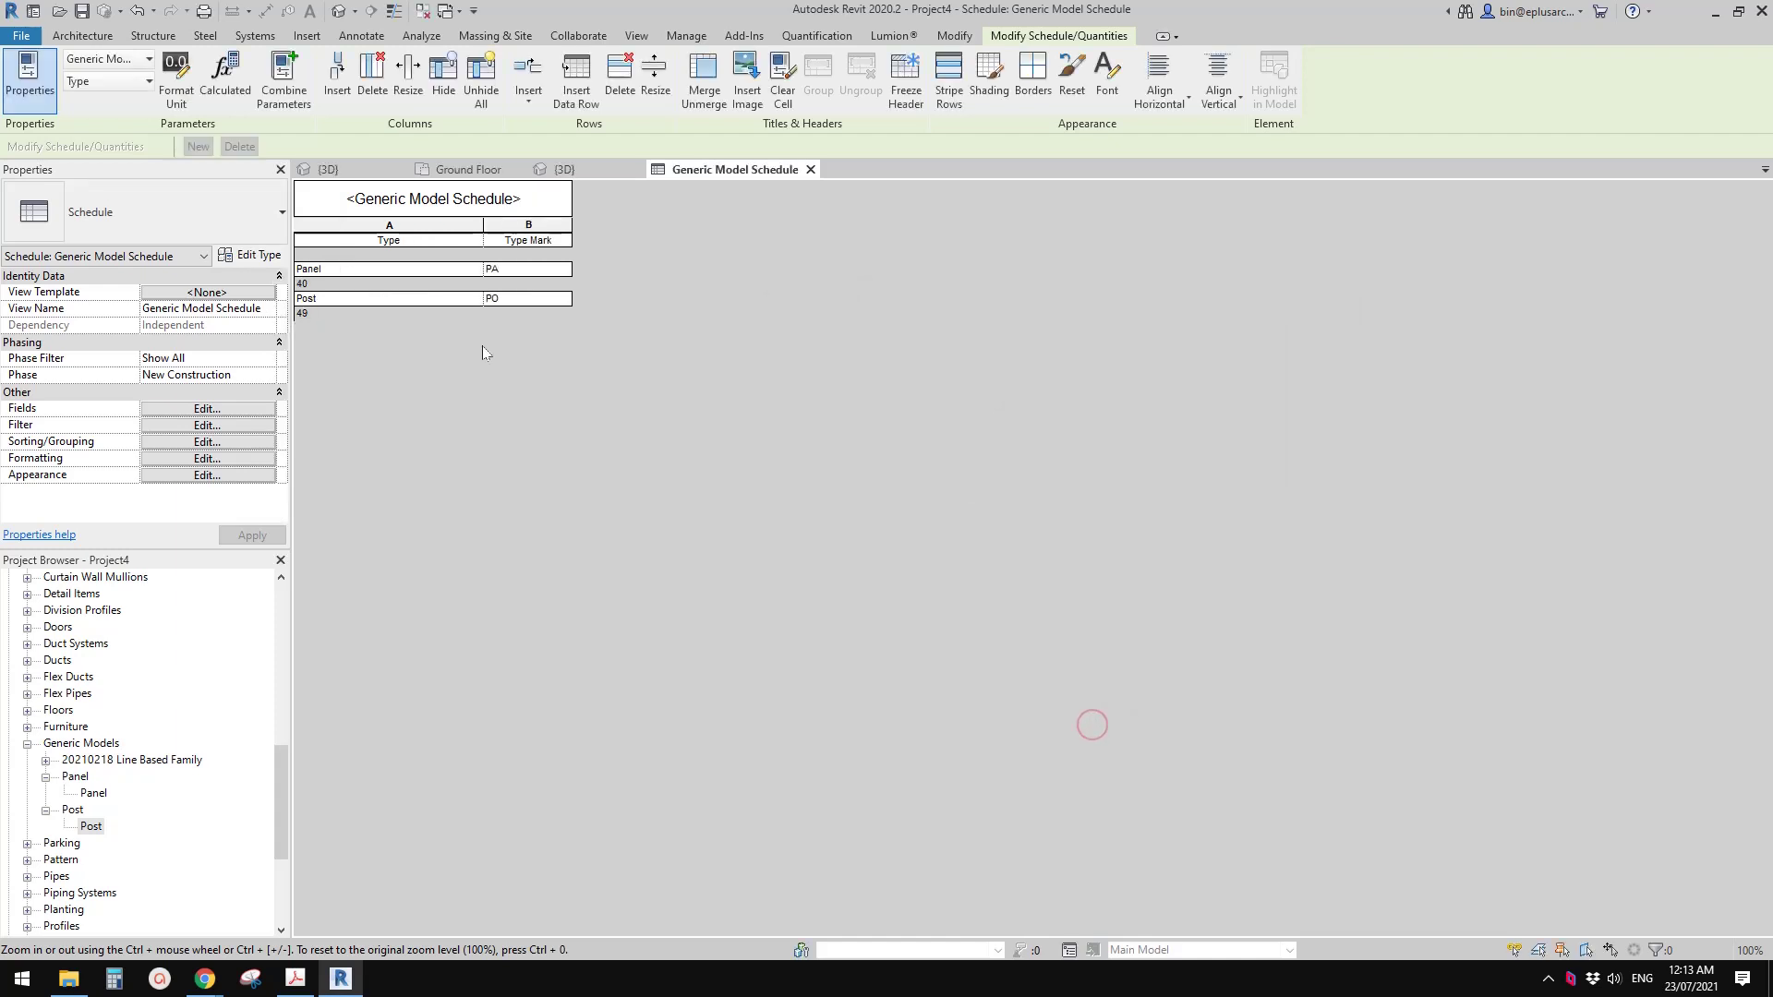
Step: Hide the Type Mark column so only Panel 40 and Post 49 show
left_click(541, 225)
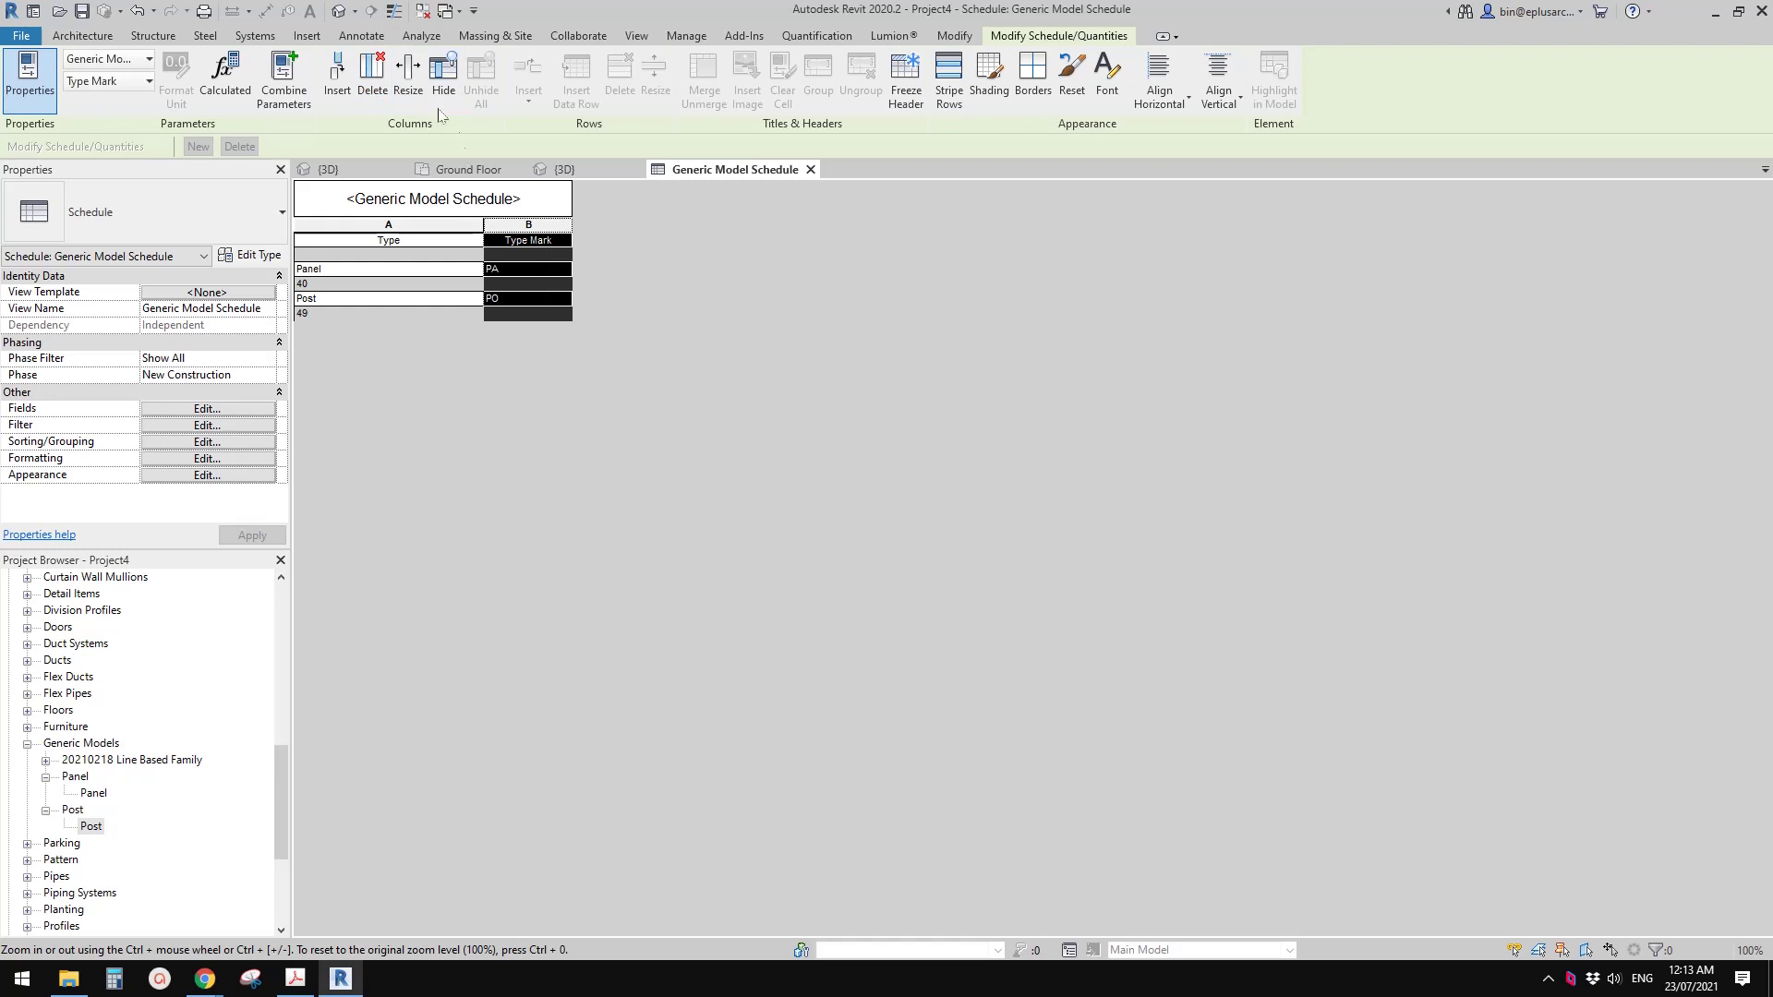
left_click(443, 74)
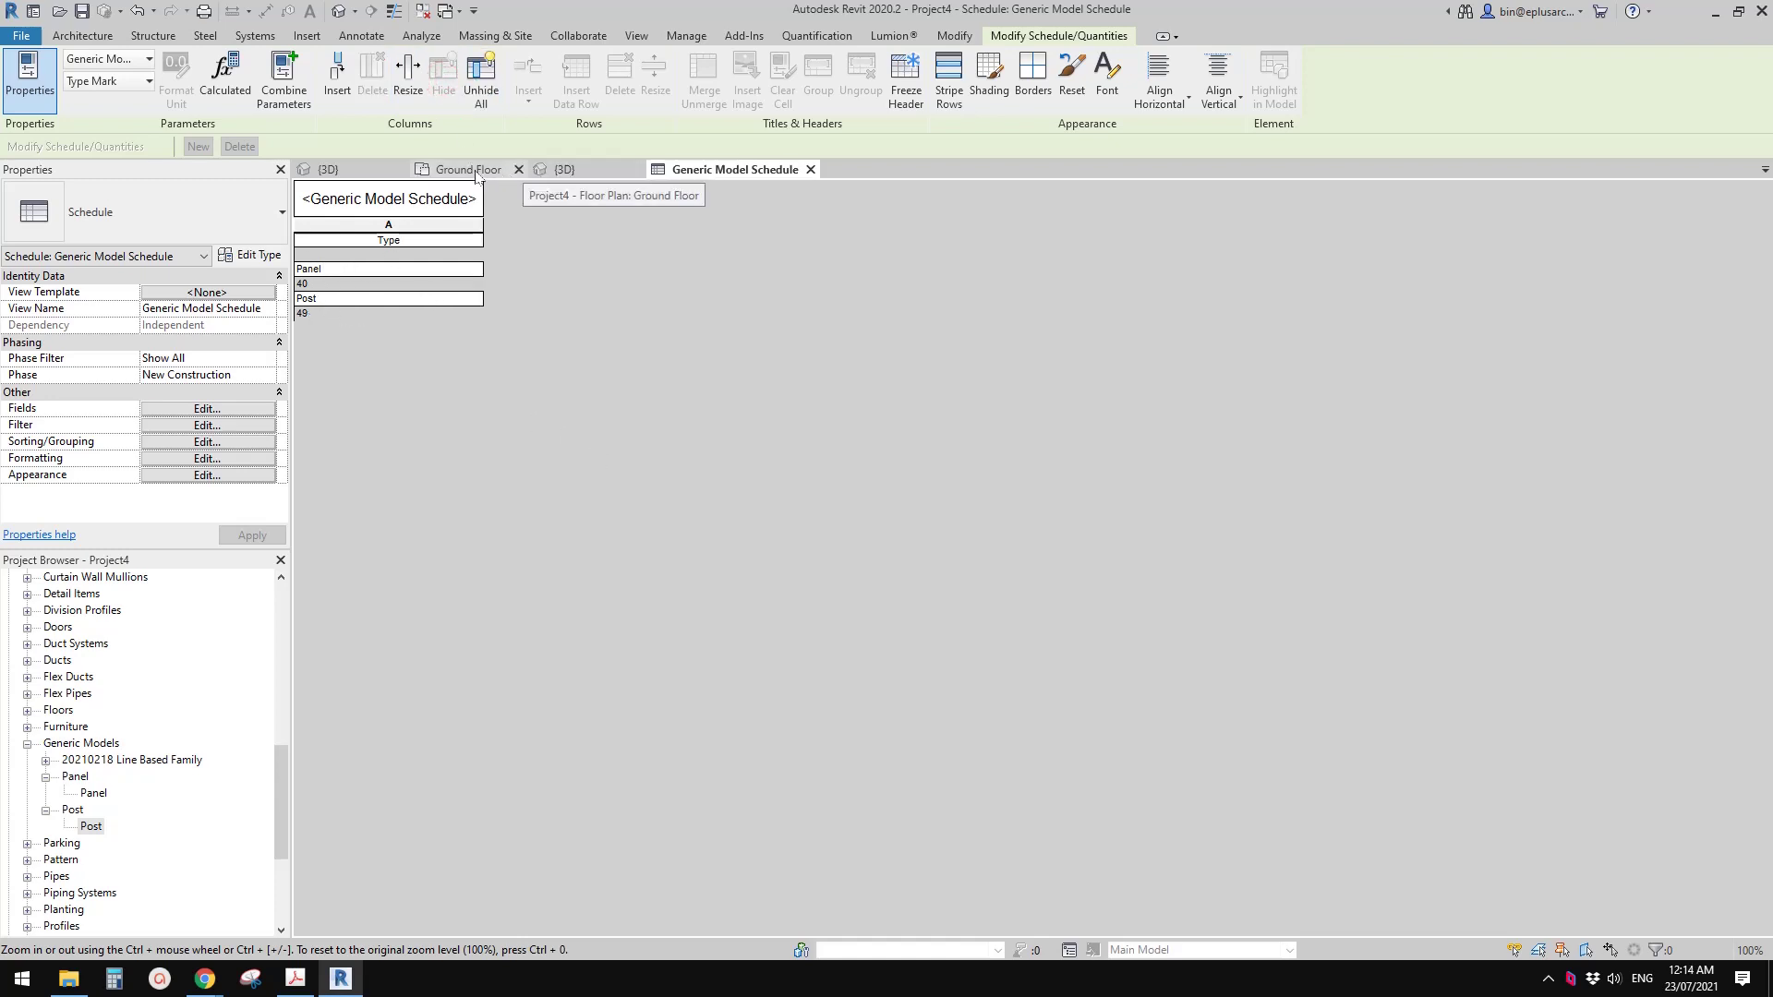
left_click_drag(284, 836, 285, 741)
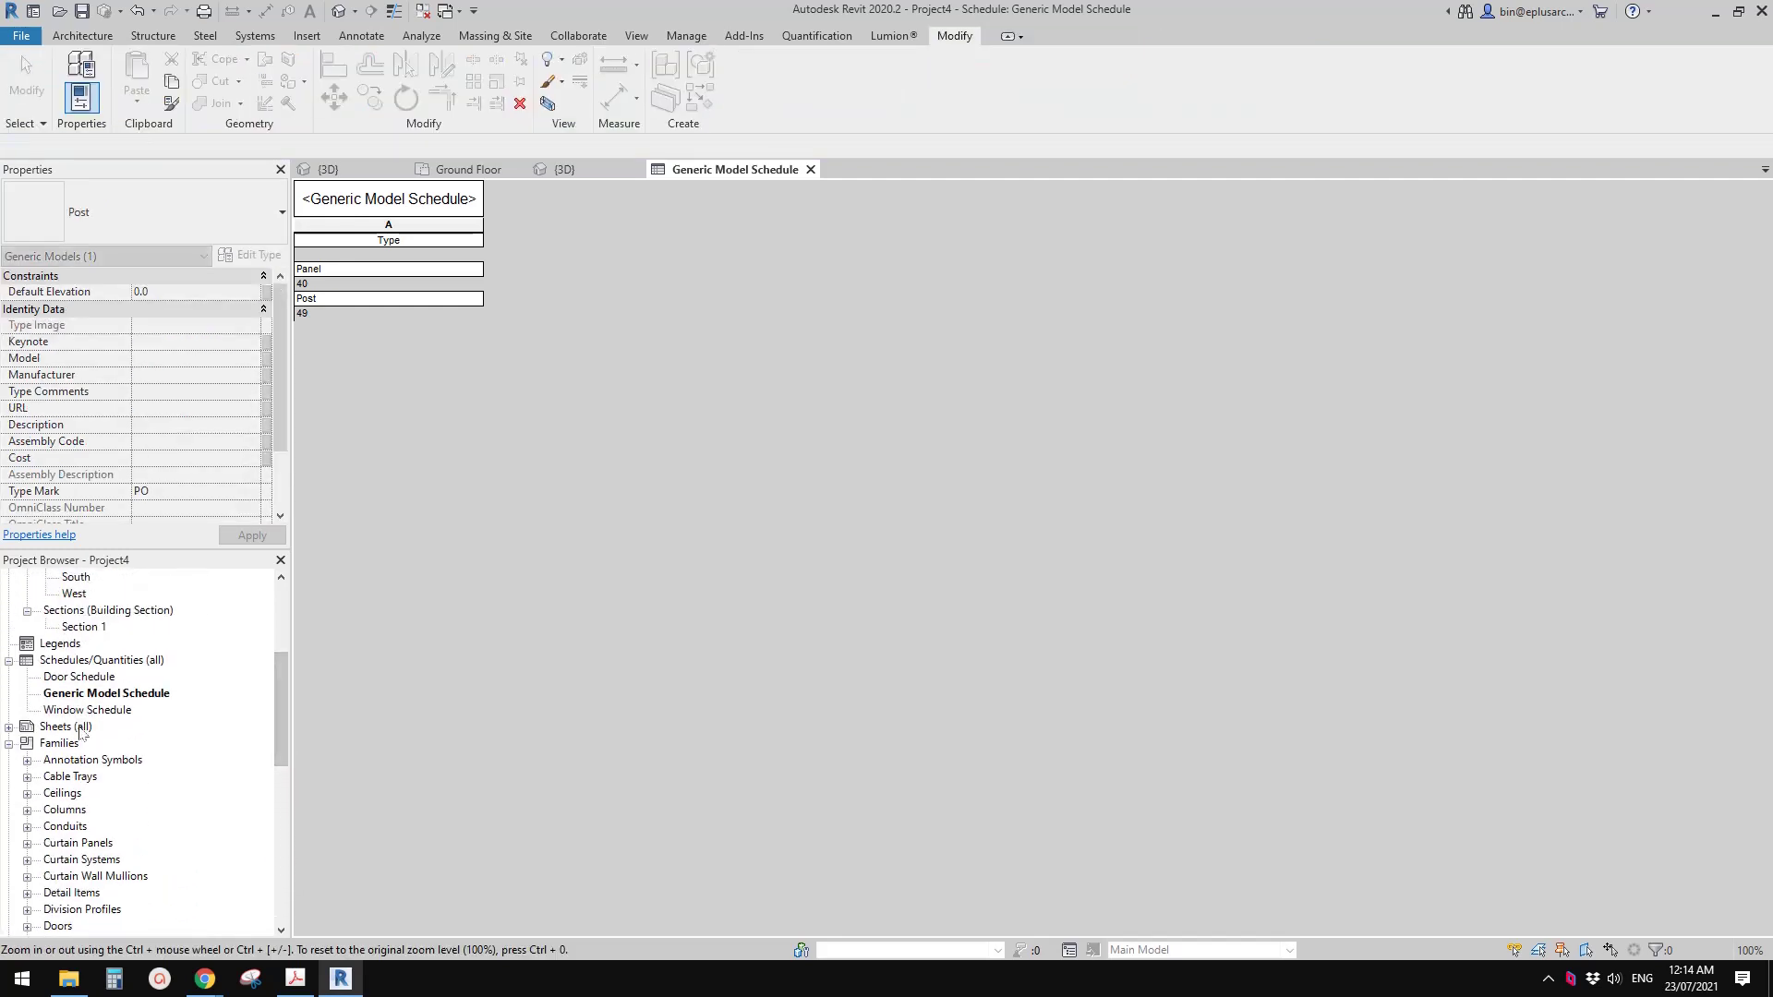
Step: Open sheet A101 and place the Generic Model Schedule on it
double_click(64, 727)
left_click(85, 744)
double_click(85, 743)
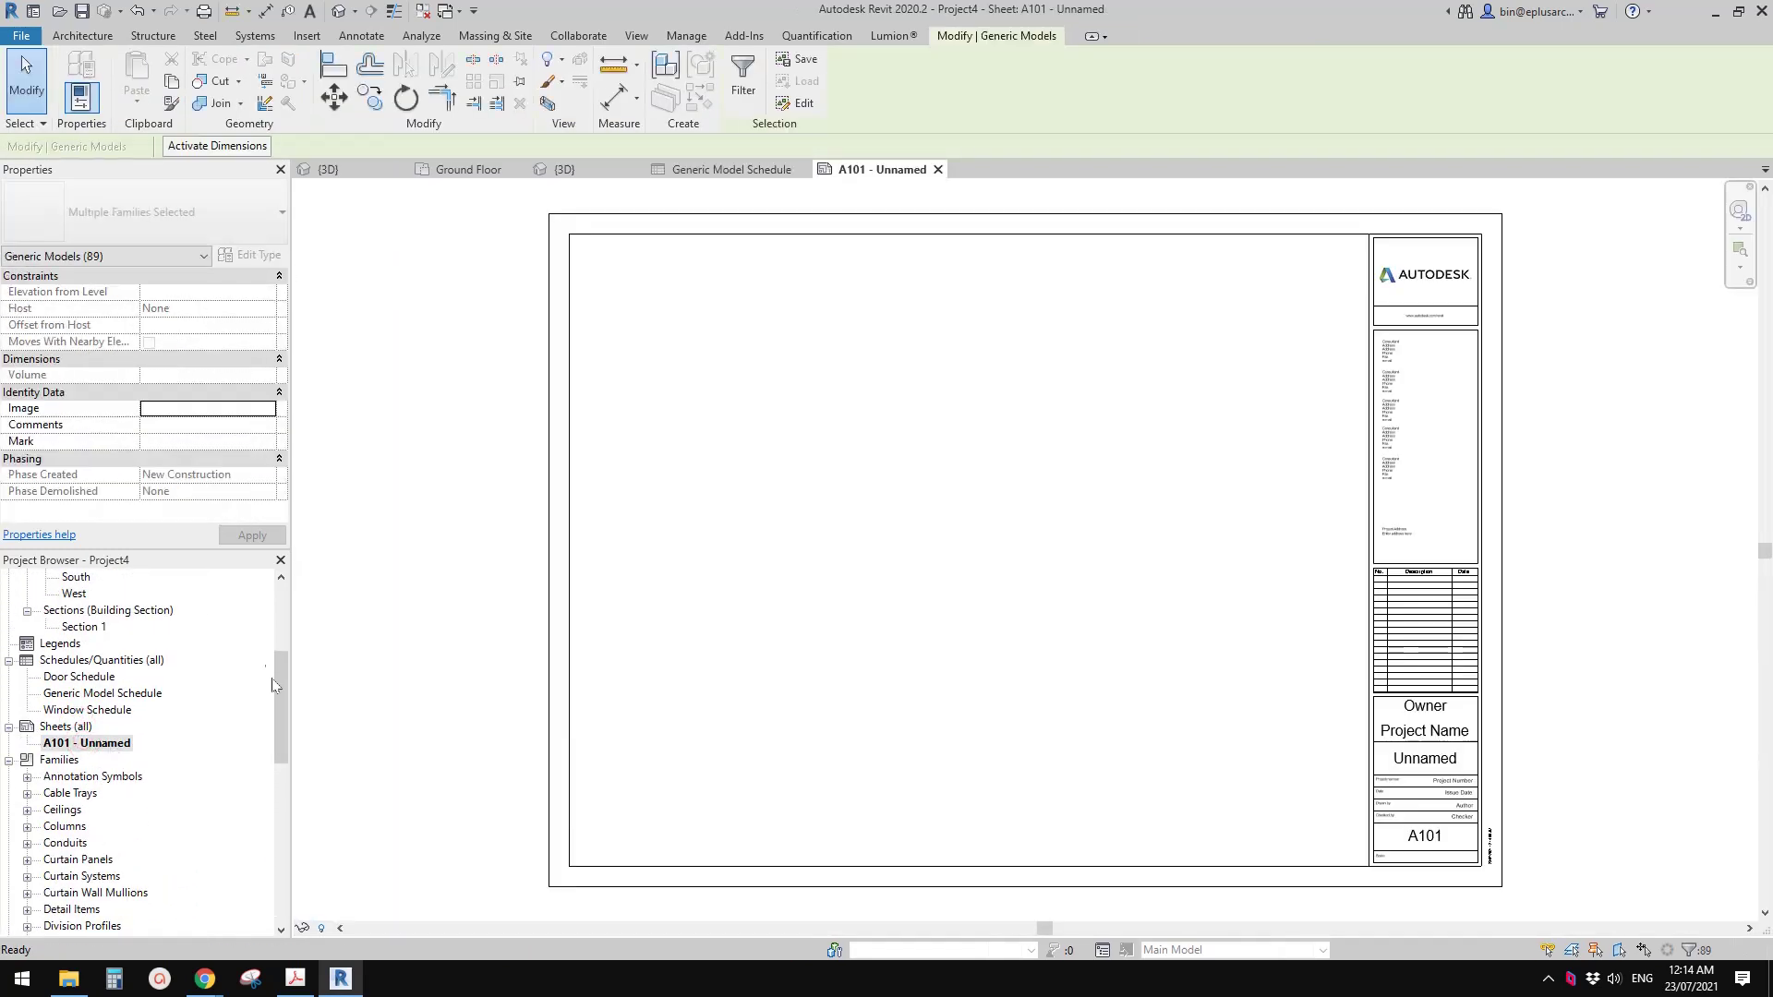
left_click_drag(281, 704, 279, 691)
left_click_drag(81, 731, 702, 388)
Step: Widen the placed schedule's column and locate the {3D} view in the Project Browser
scroll(702, 388, "up", 5)
left_click(868, 363)
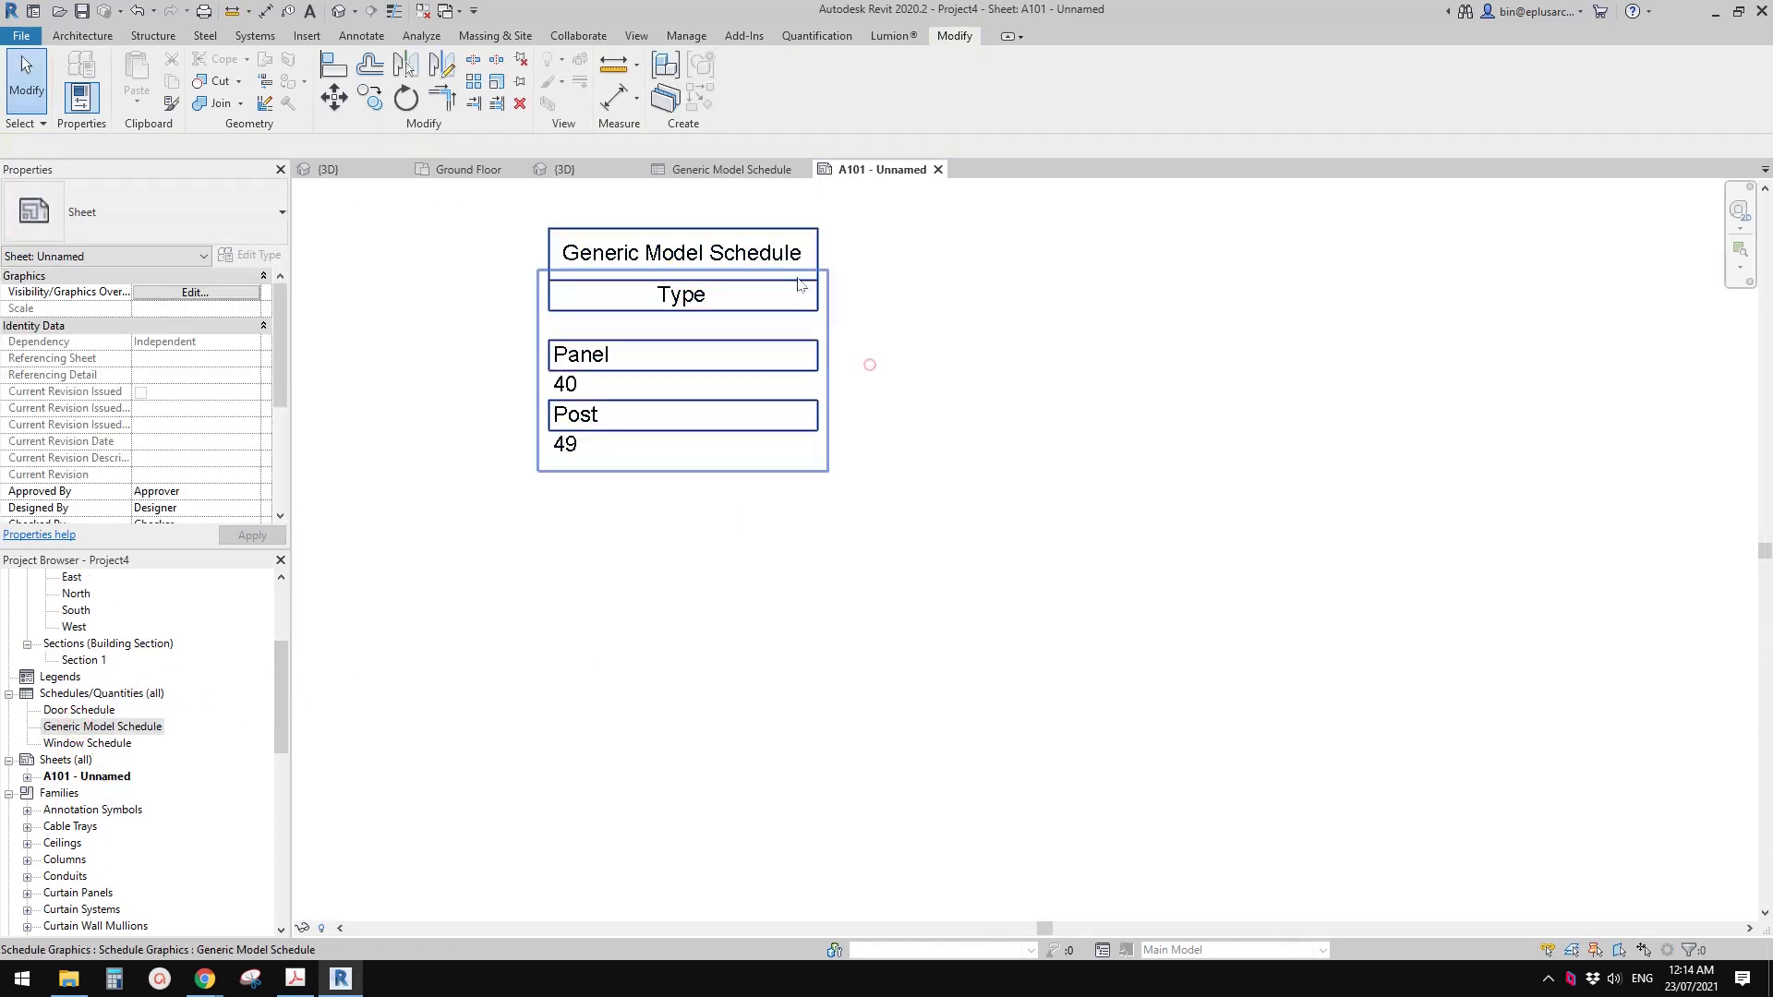
left_click(814, 277)
left_click_drag(819, 279, 840, 277)
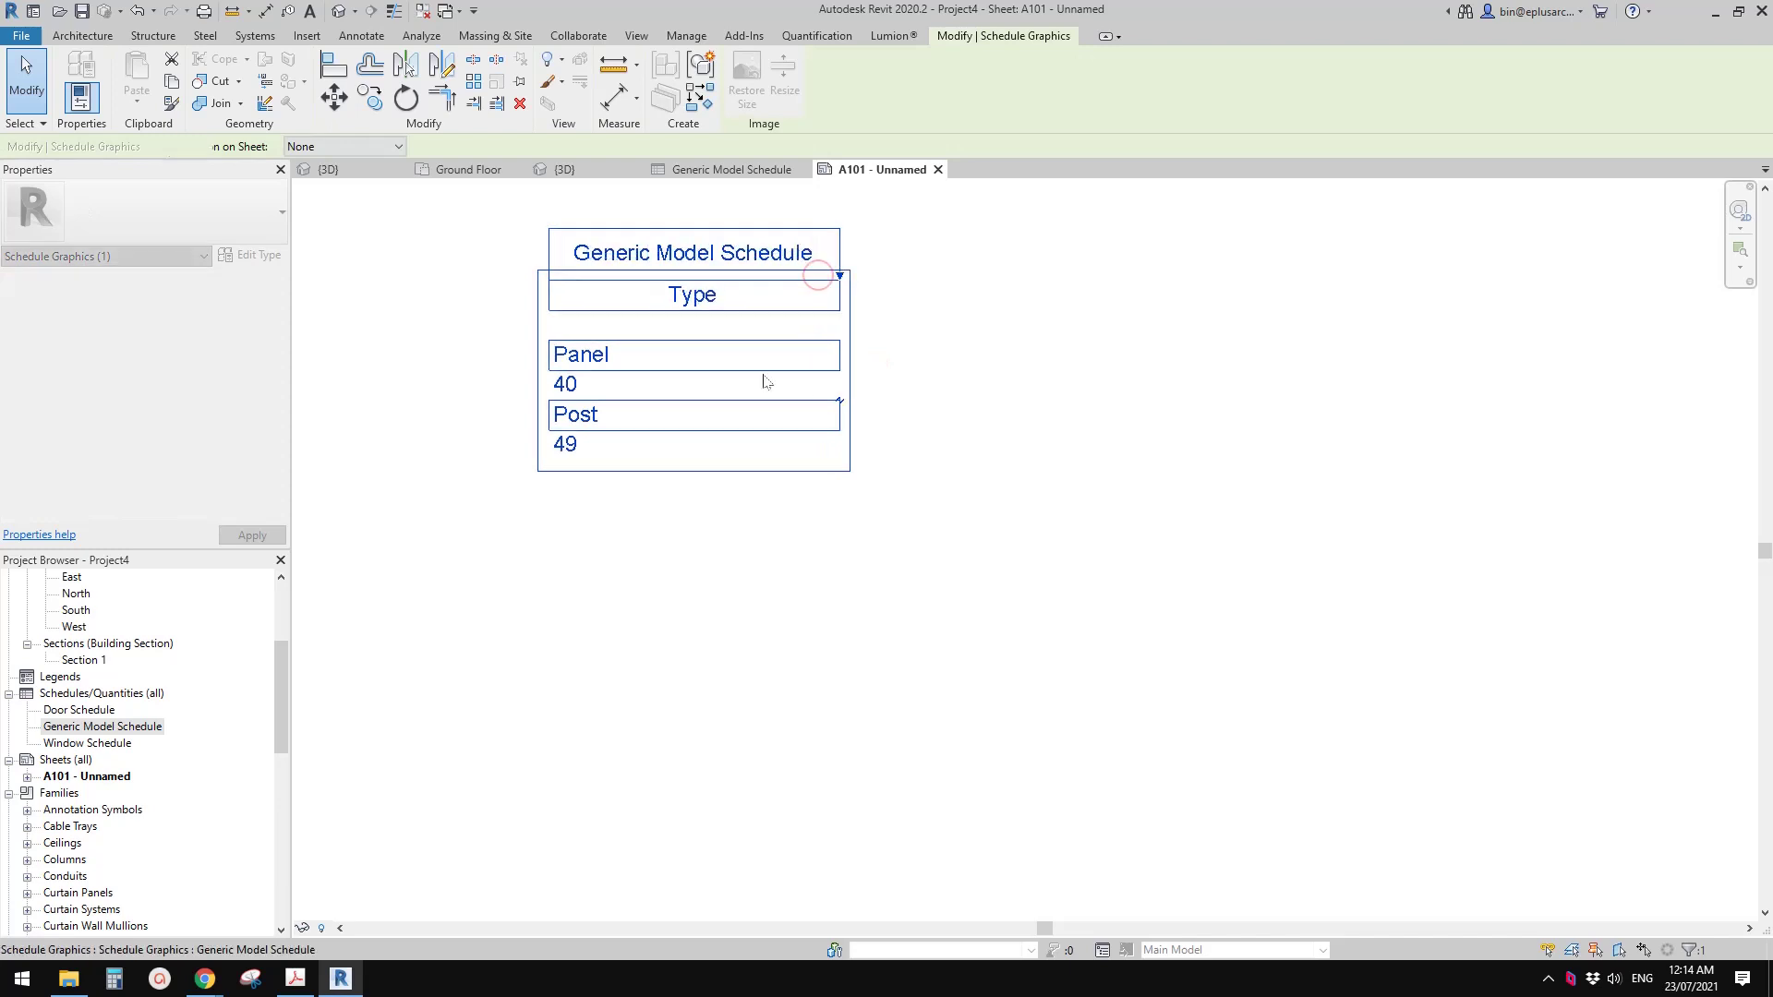
middle_click_drag(659, 562, 671, 596)
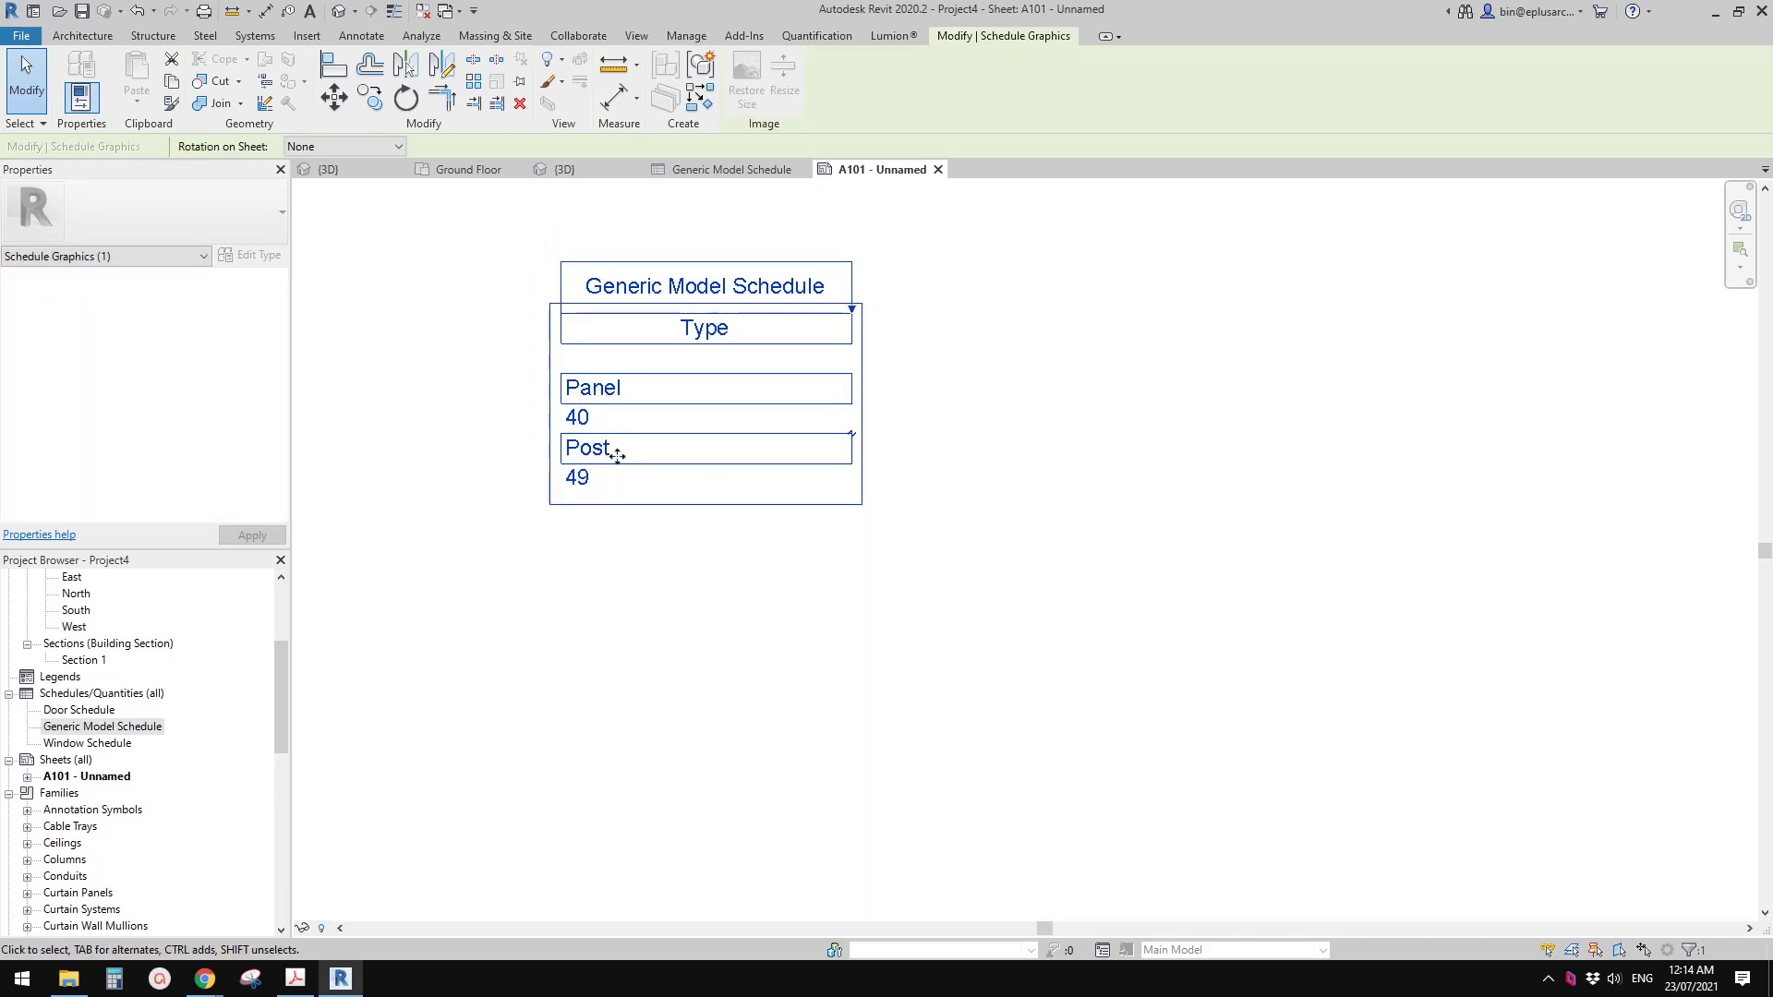
left_click(466, 494)
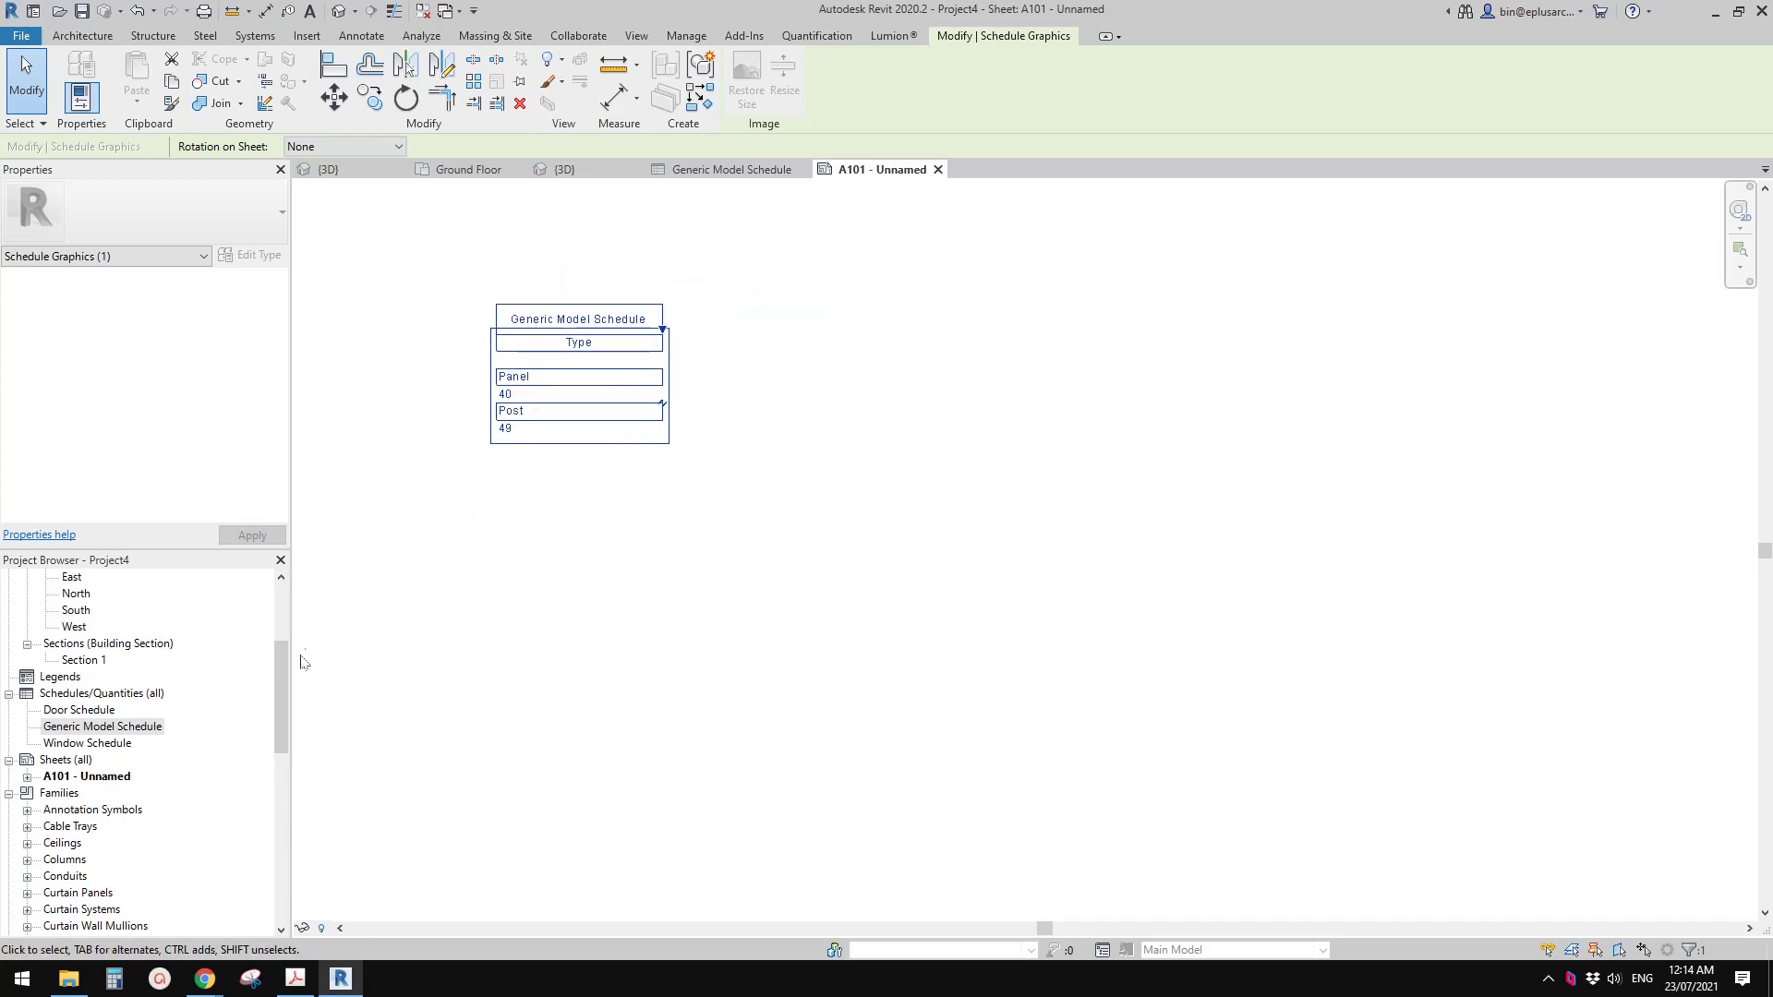
mouse_move(287, 678)
left_mouse_down()
mouse_move(285, 768)
mouse_move(288, 648)
left_mouse_up()
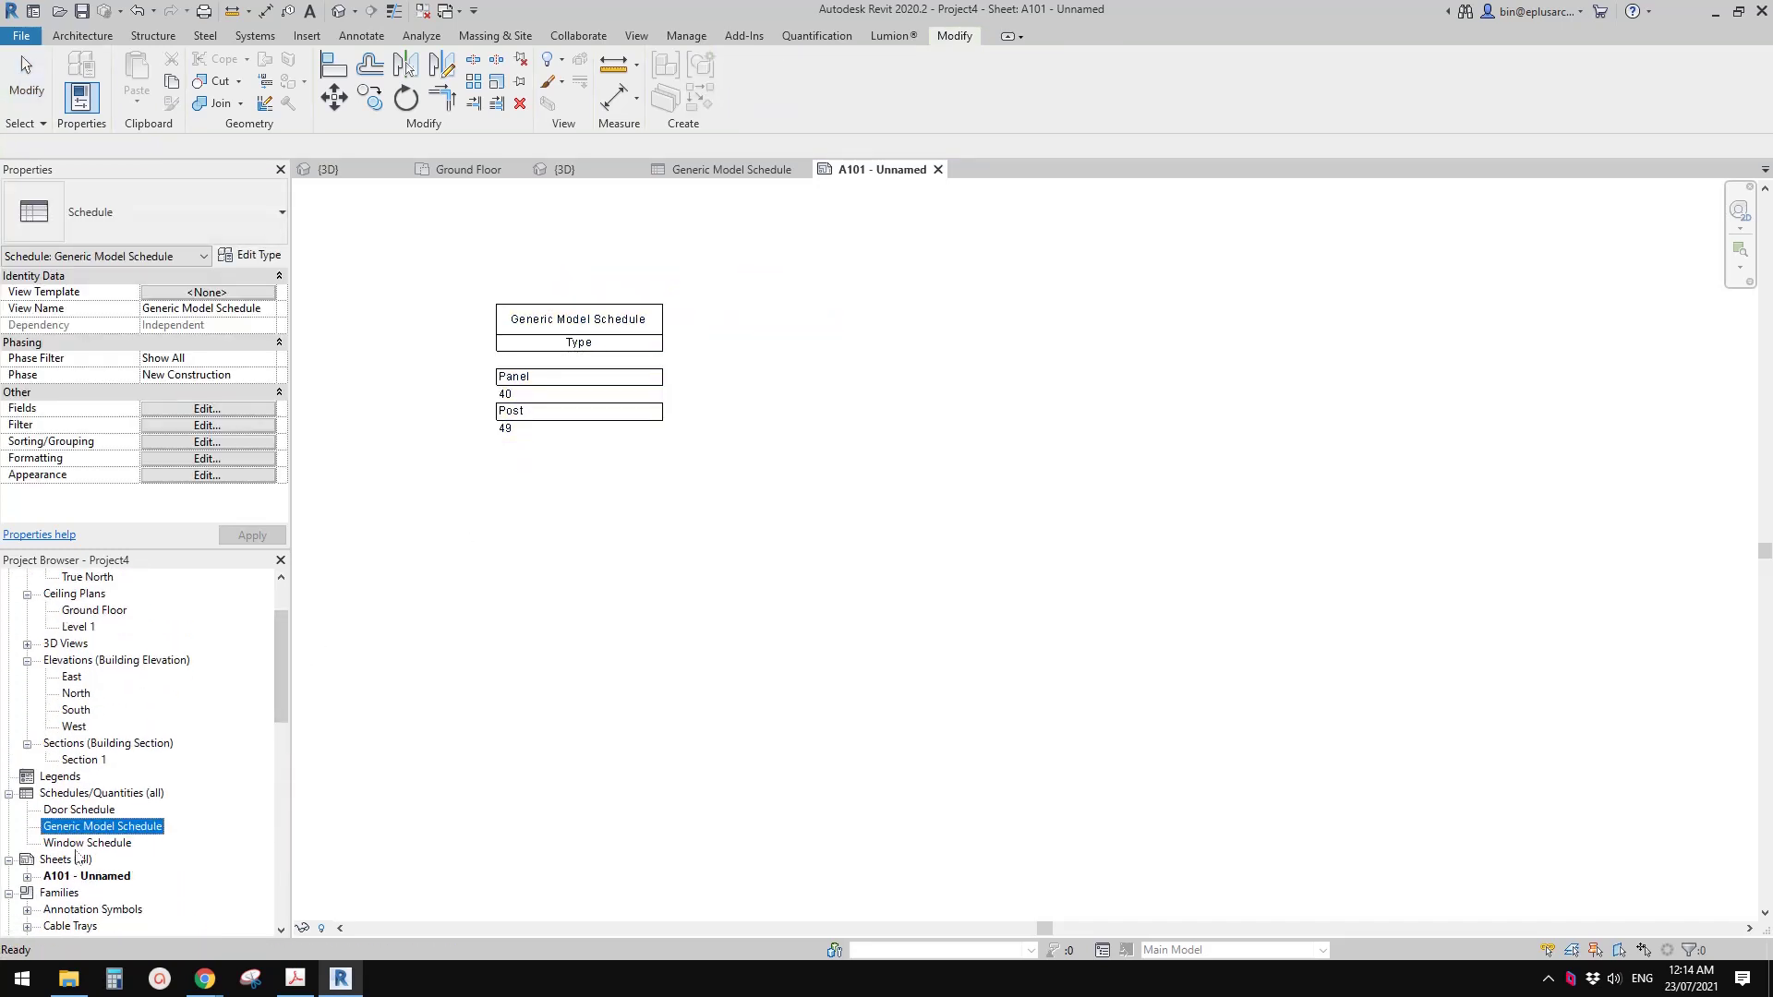
scroll(81, 808, "up", 3)
left_click(65, 728)
left_click(27, 728)
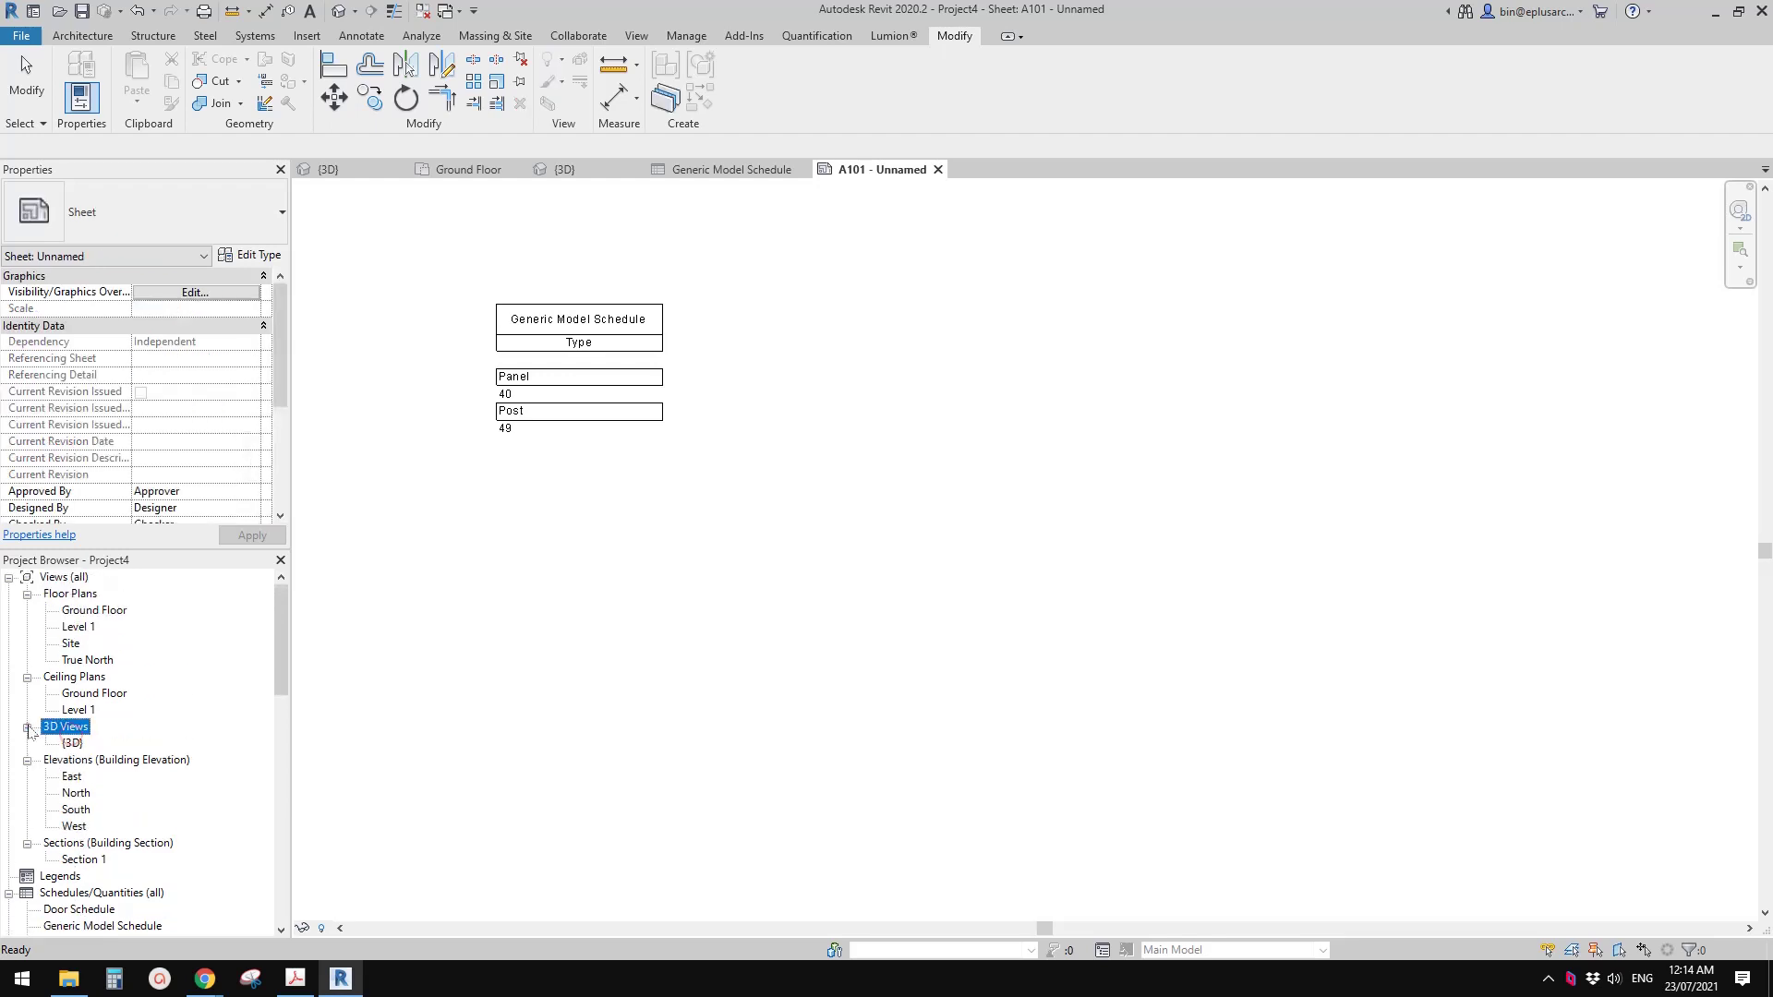
Step: Place the {3D} view on sheet A101 as a new viewport
left_click_drag(70, 744, 1146, 473)
left_click(1145, 472)
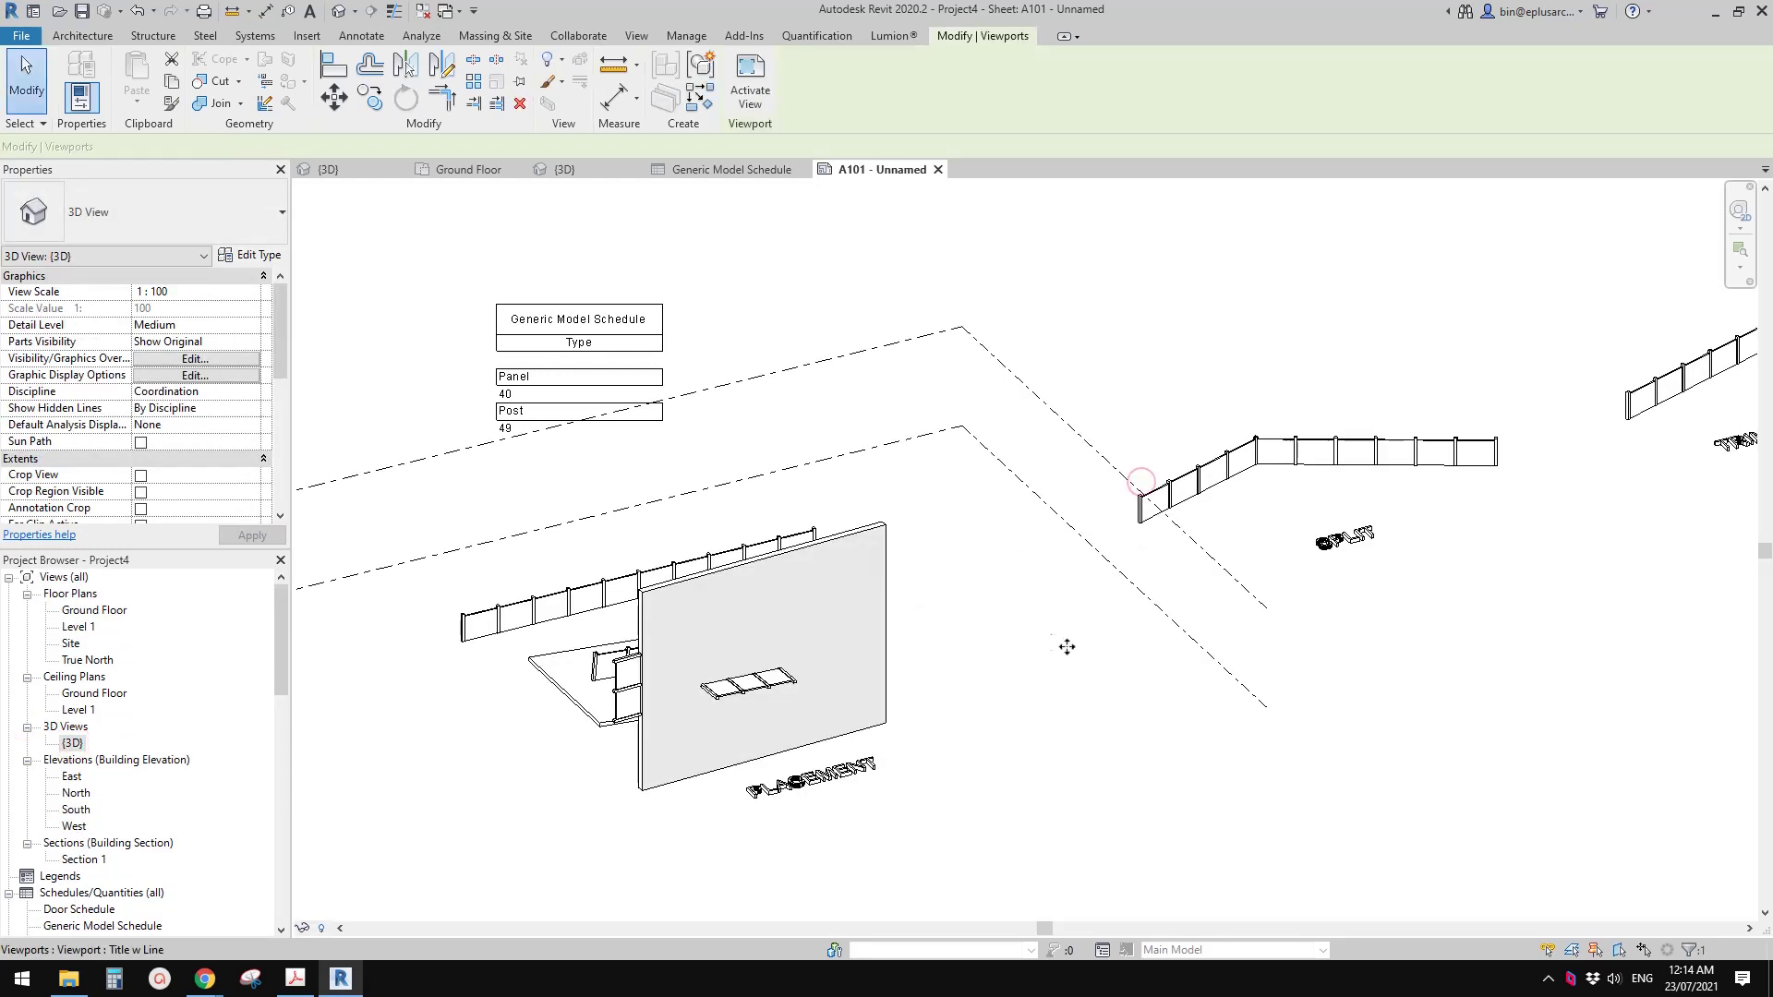
scroll(1064, 645, "down", 4)
middle_click_drag(1131, 650, 930, 646)
scroll(923, 642, "down", 1)
scroll(887, 624, "up", 2)
scroll(694, 612, "up", 2)
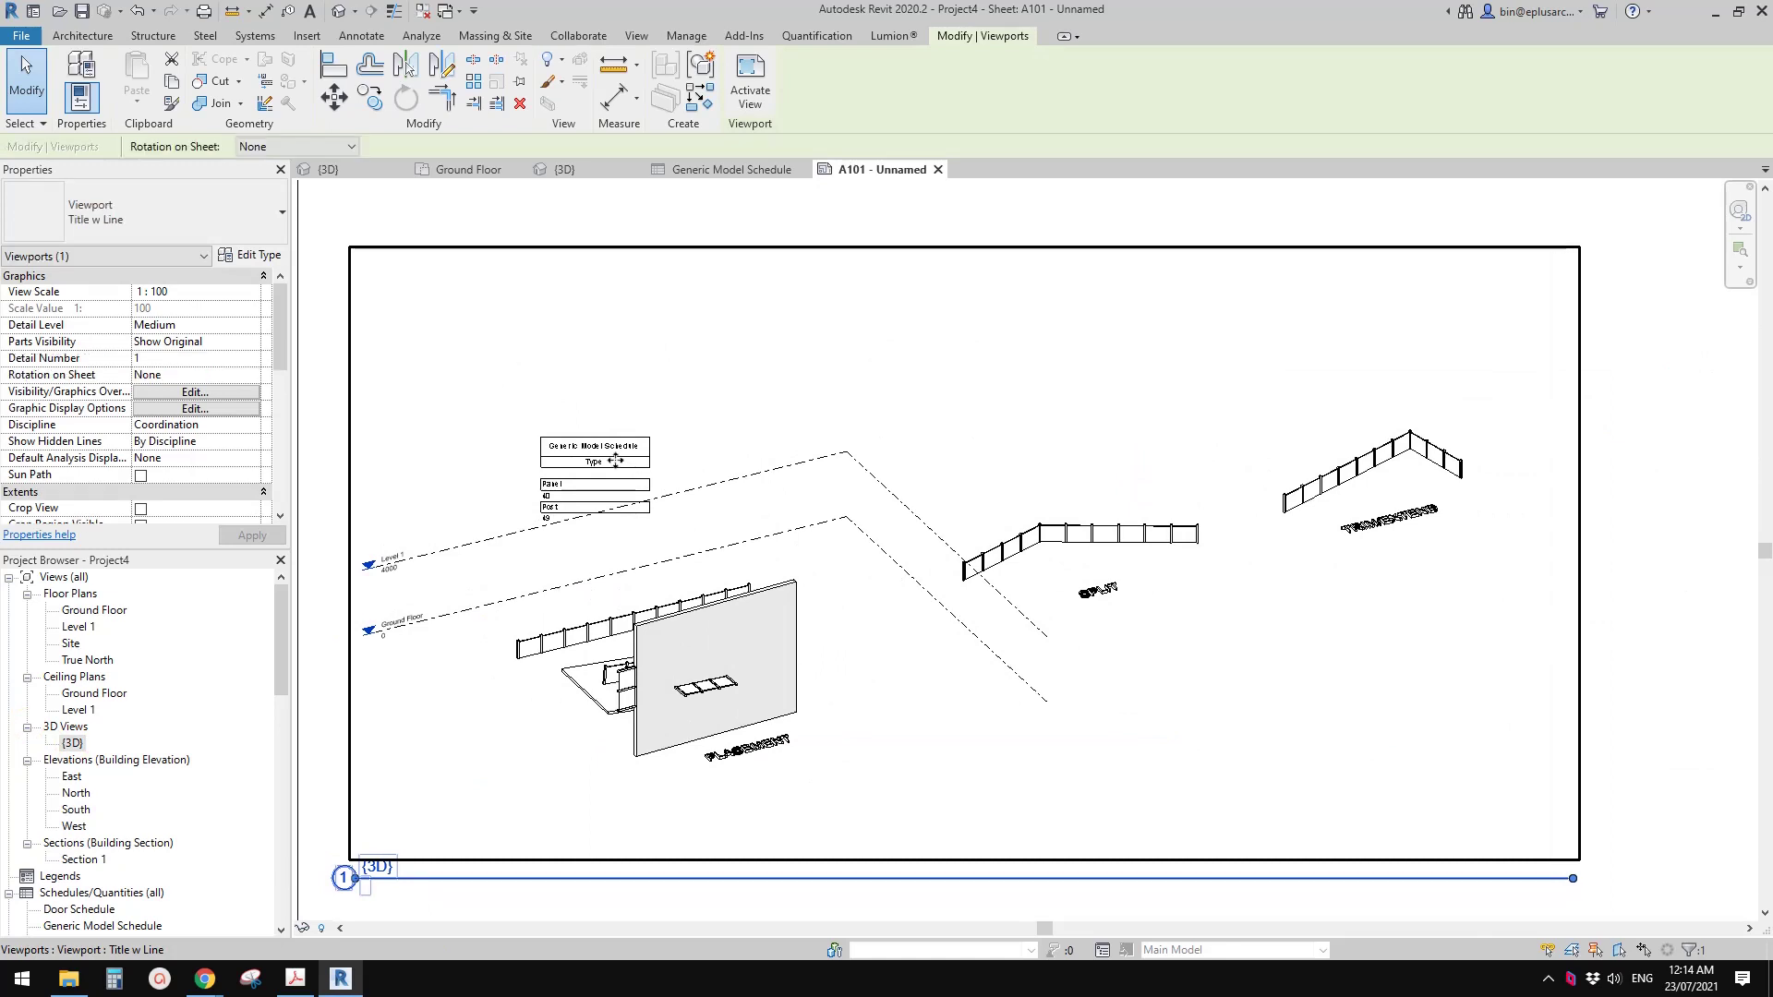
key("Escape")
Step: Move the Generic Model Schedule up and right, above the SPLIT fence
left_click_drag(623, 464, 1157, 356)
key("Escape")
scroll(1302, 468, "up", 3)
middle_click_drag(1342, 463, 949, 585)
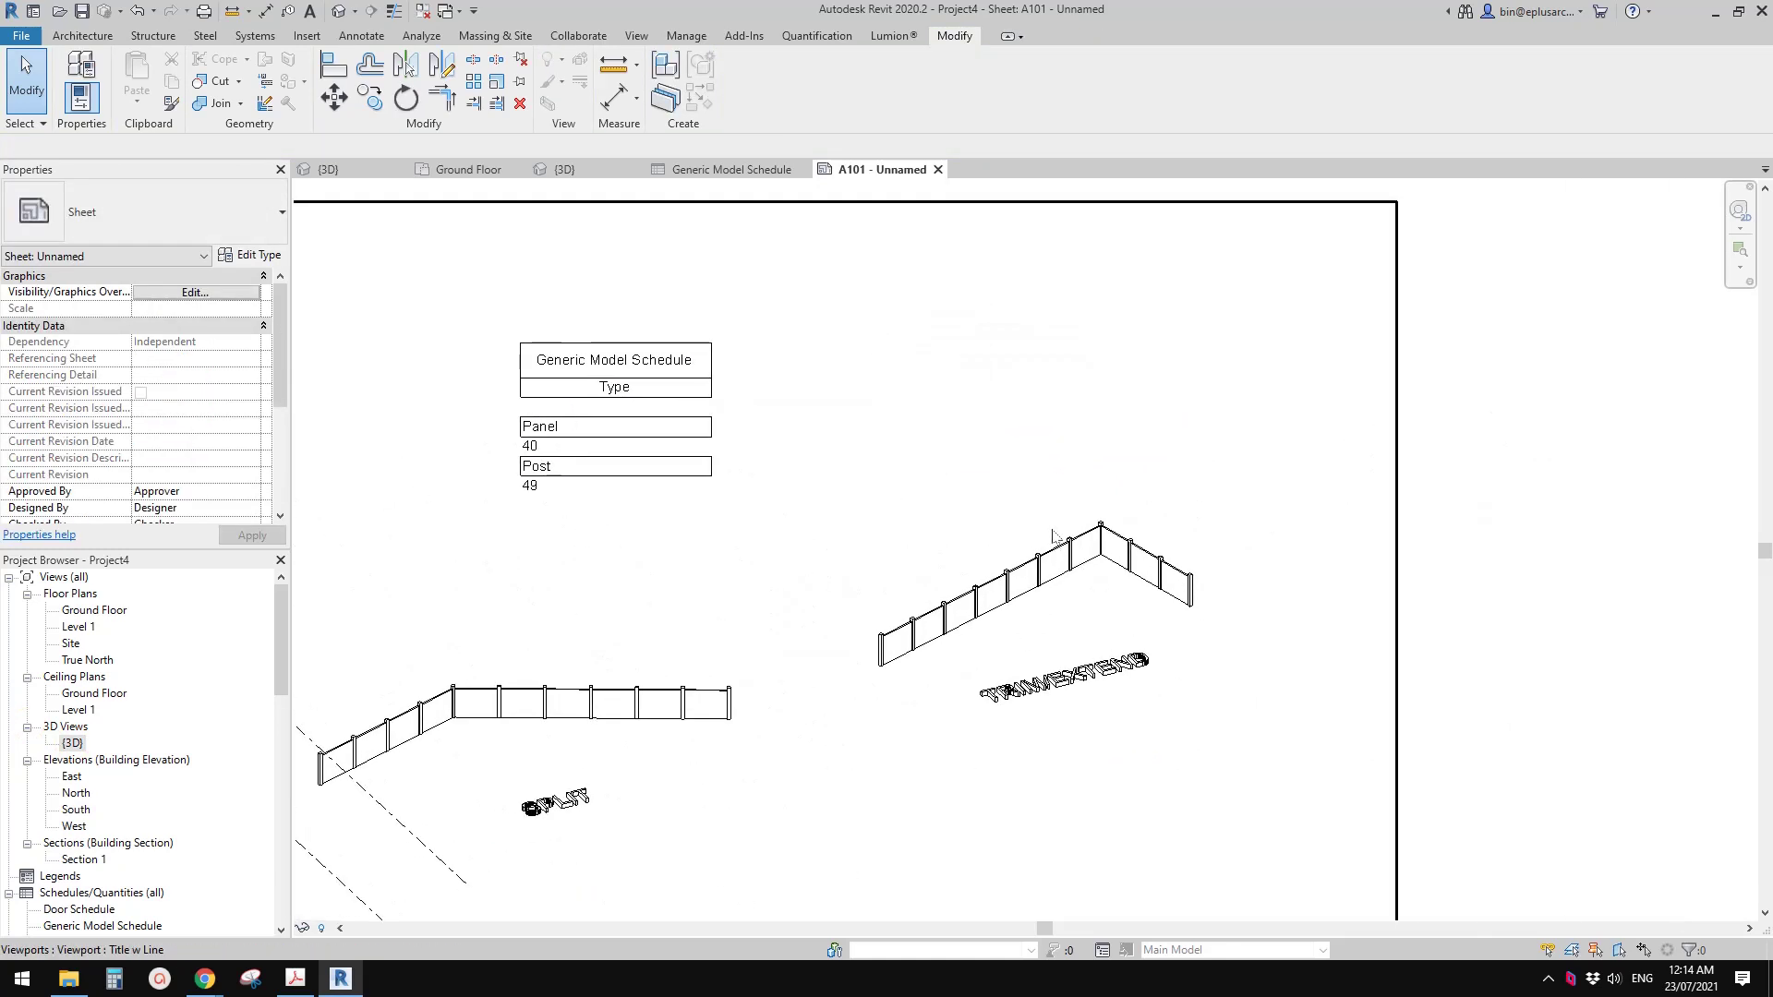
Step: Activate the 3D viewport and copy a fence up and to the left
double_click(1053, 536)
scroll(939, 500, "up", 1)
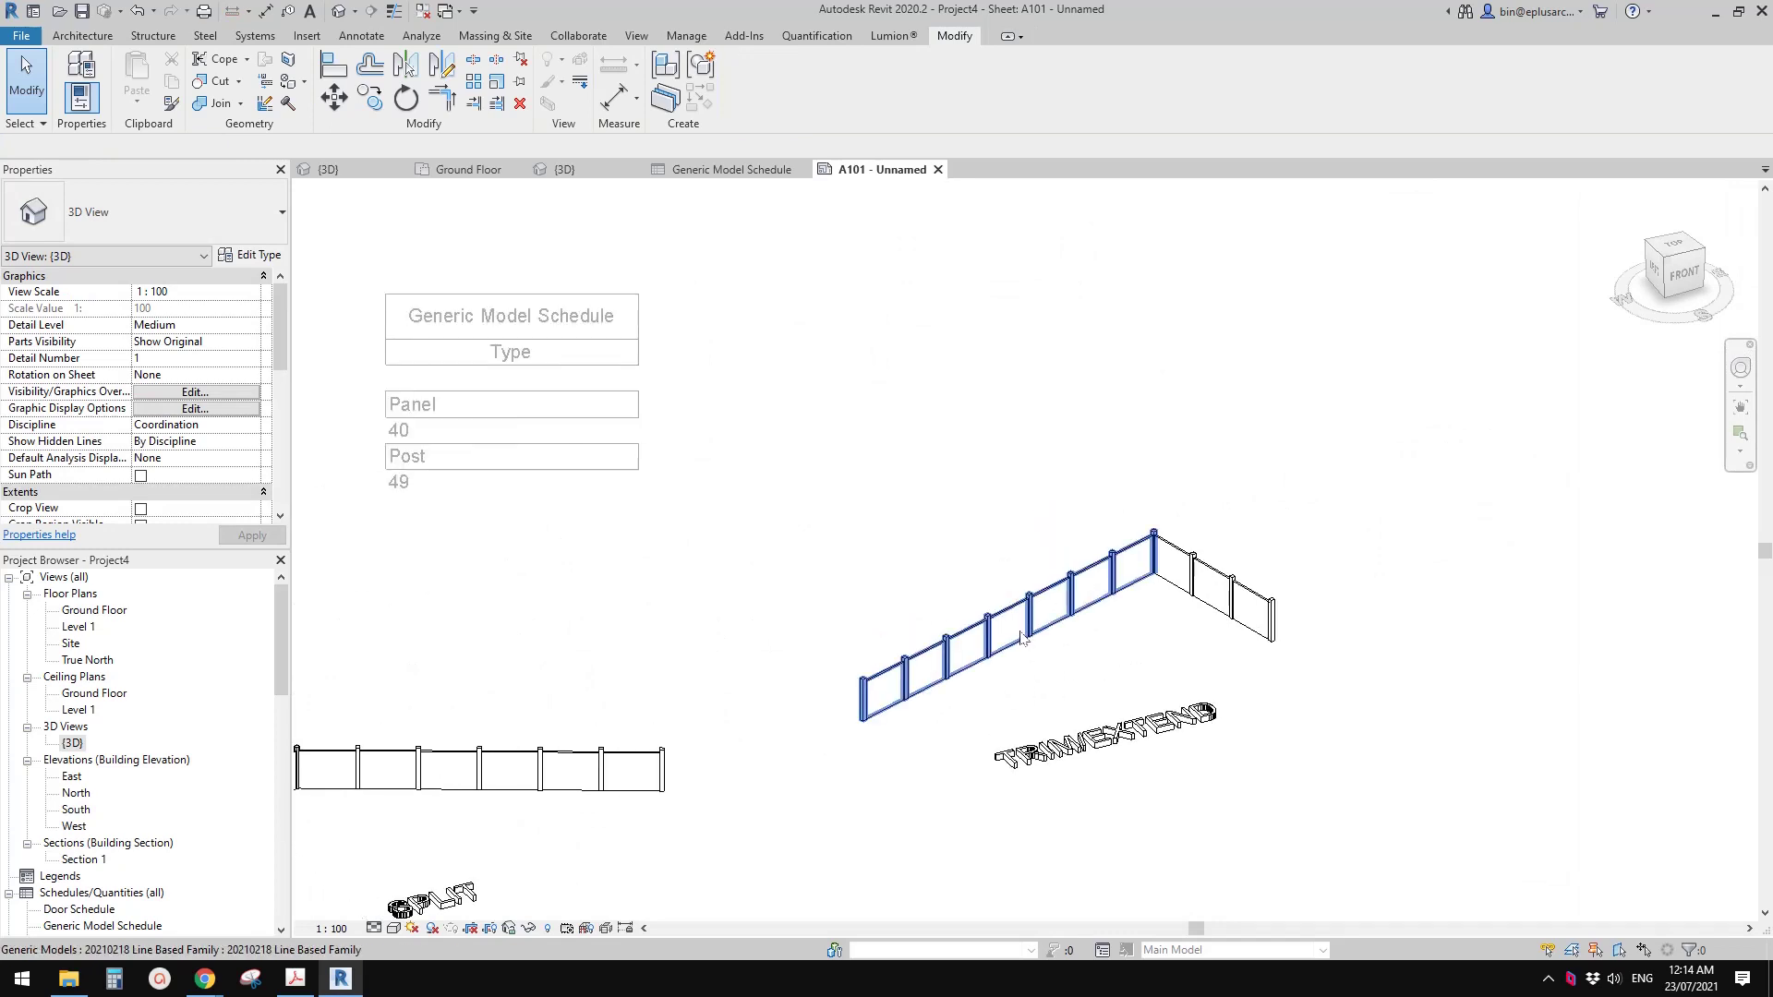
left_click(1020, 637)
left_click_drag(1020, 638, 876, 549, "ctrl")
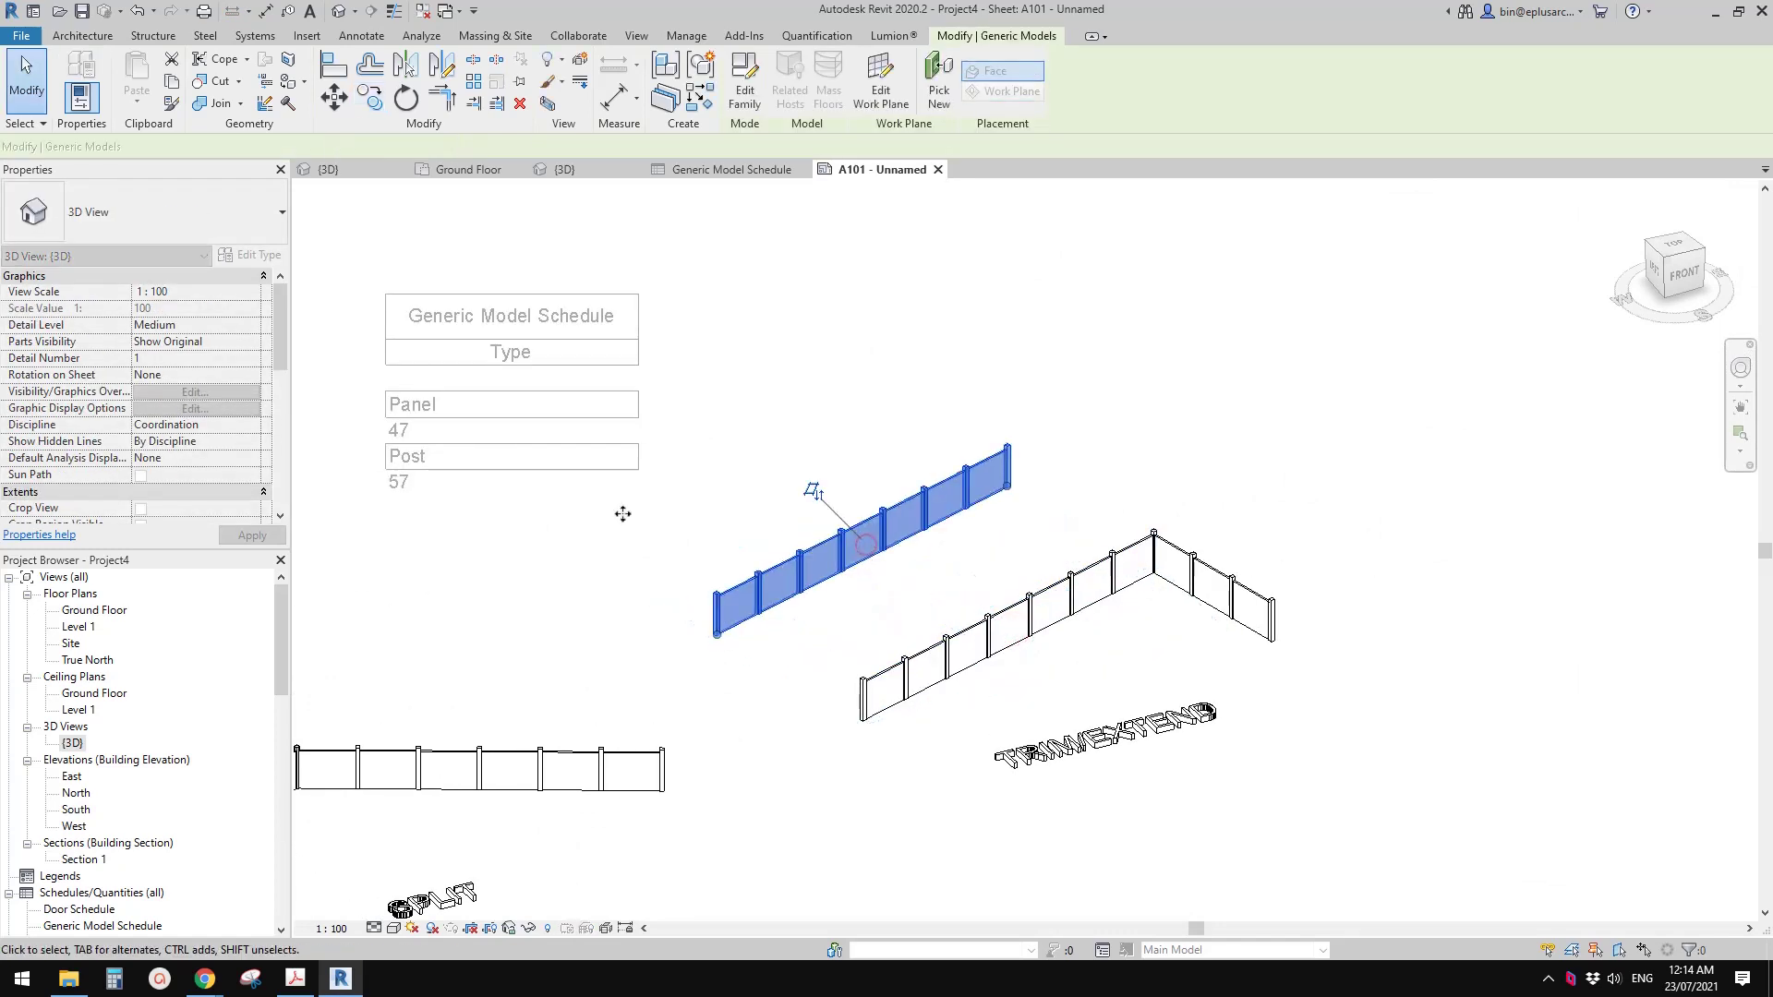
middle_click_drag(883, 557, 868, 582)
key("Escape")
Step: Use Create Similar (CS) to draw another fence run above the copy, then stretch its right end
left_click(909, 542)
middle_click_drag(940, 532, 903, 532)
key("c")
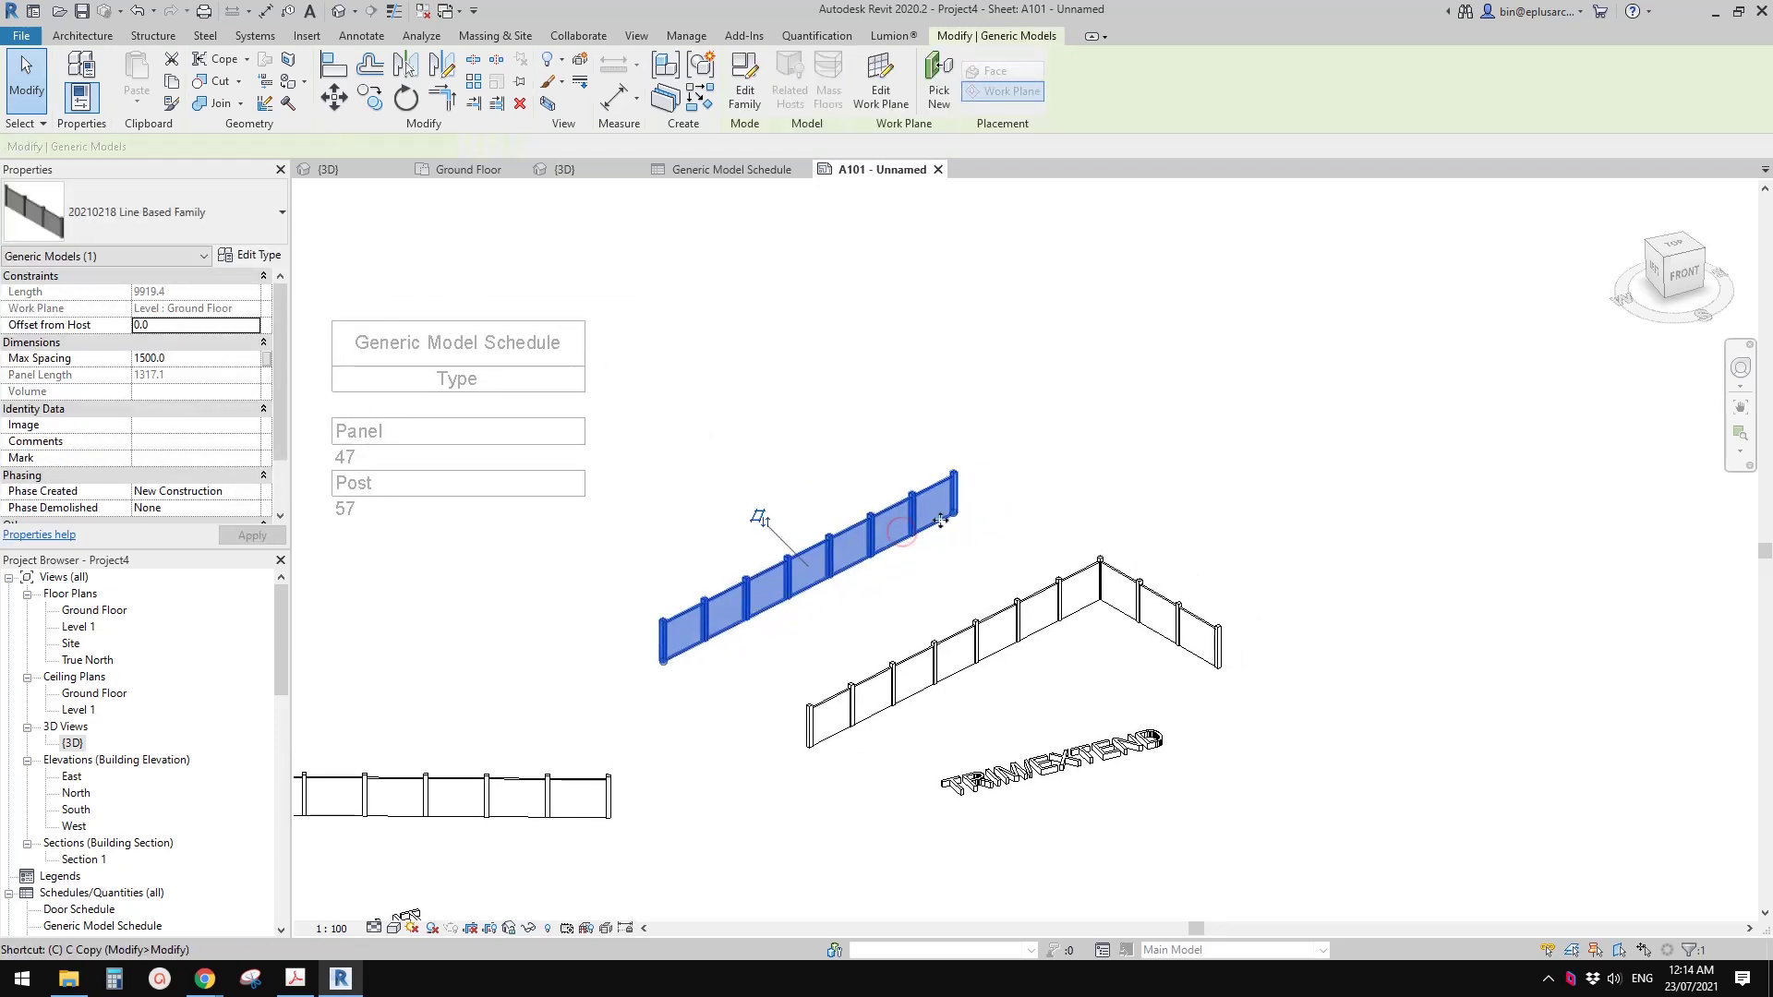
key("s")
key("Escape")
left_click(899, 421)
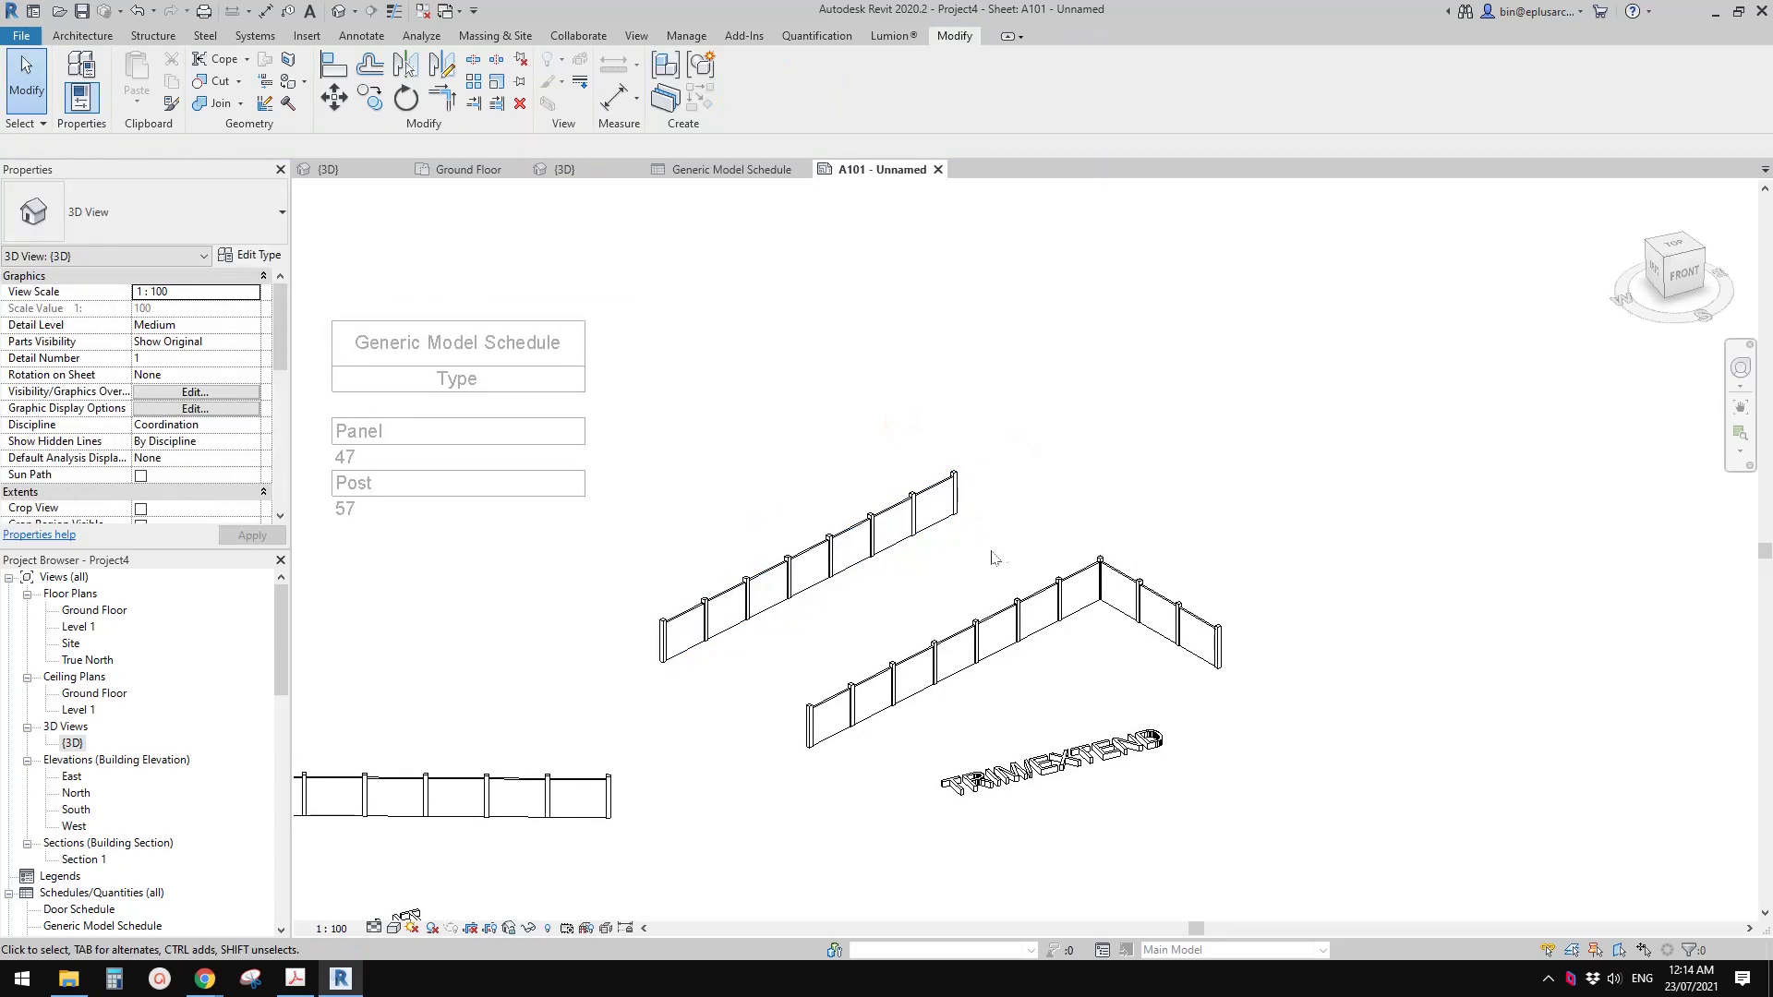
left_click(877, 535)
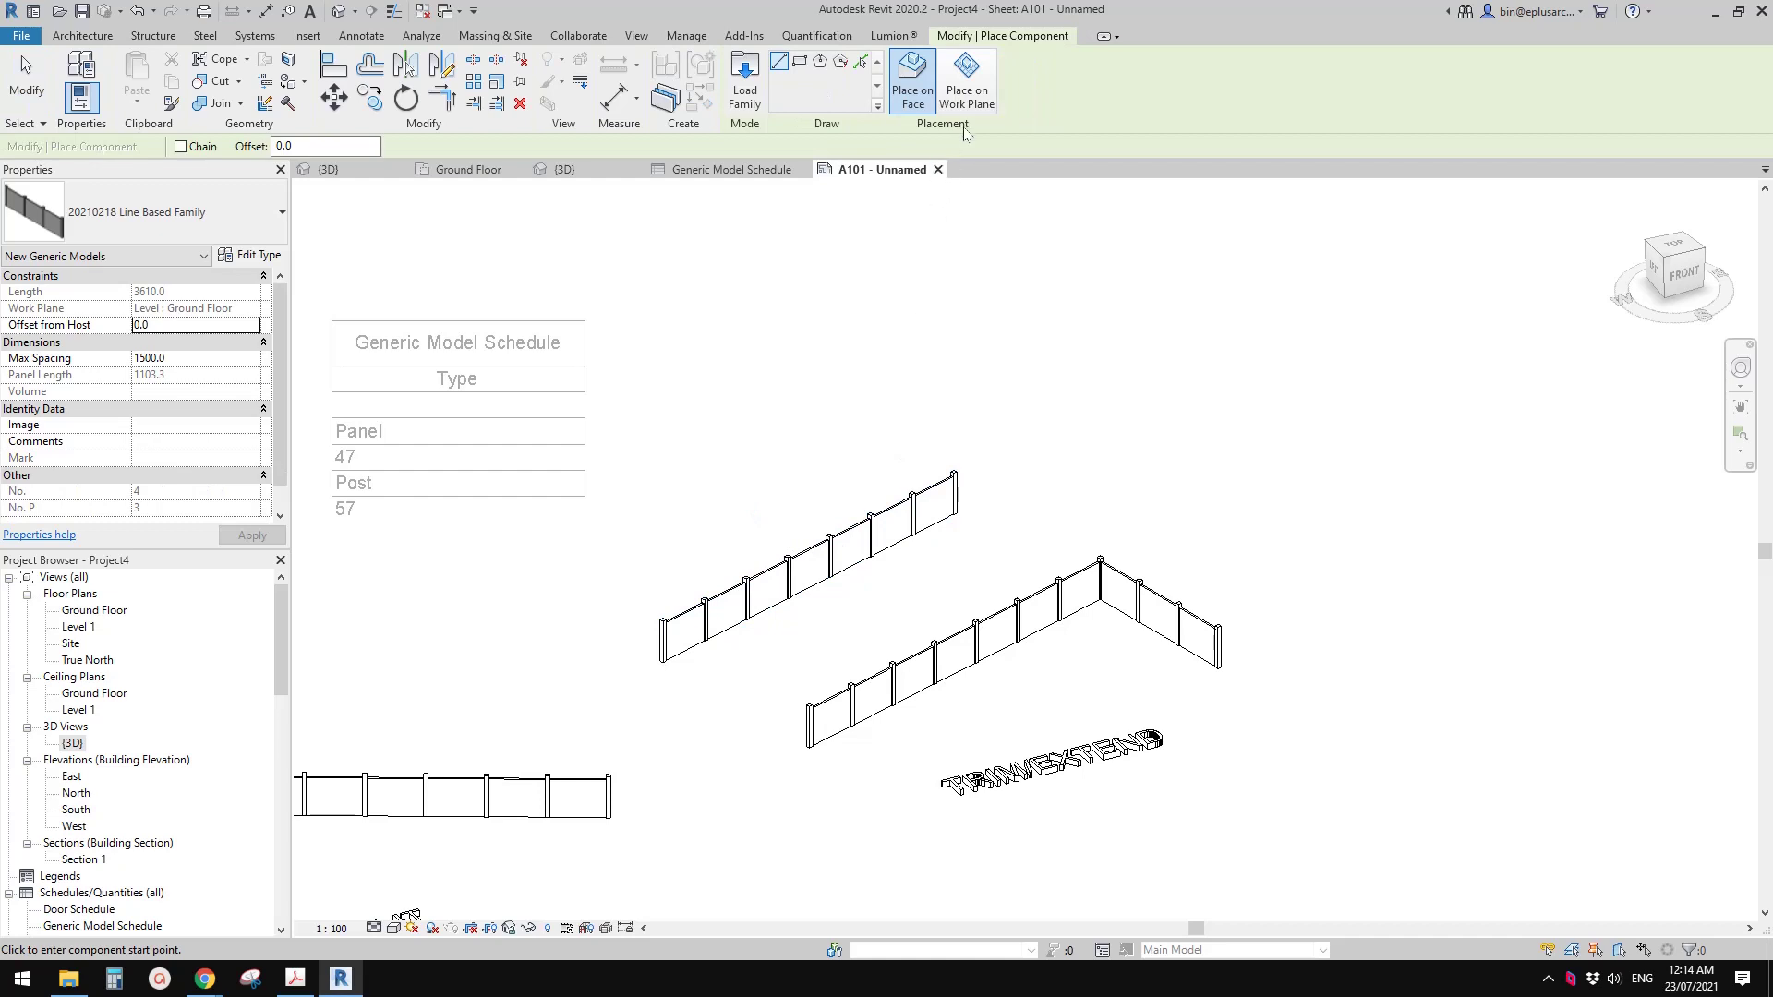
left_click(967, 83)
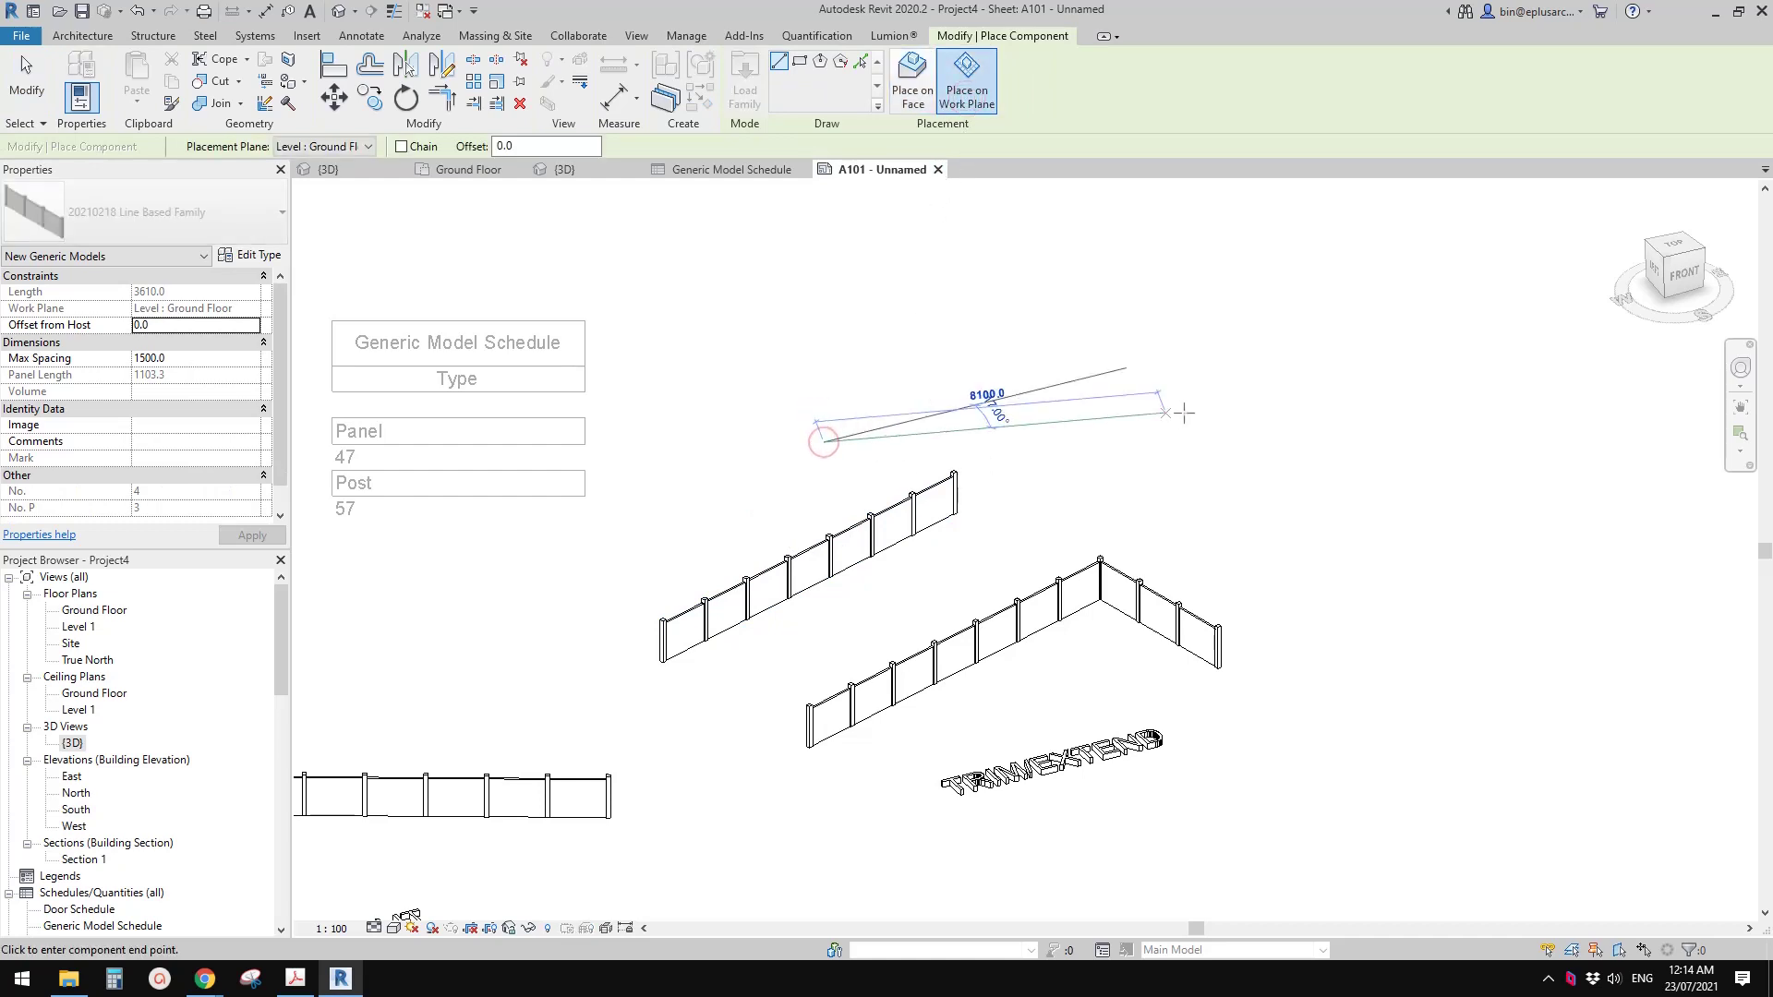
left_click(1185, 373)
key("Escape")
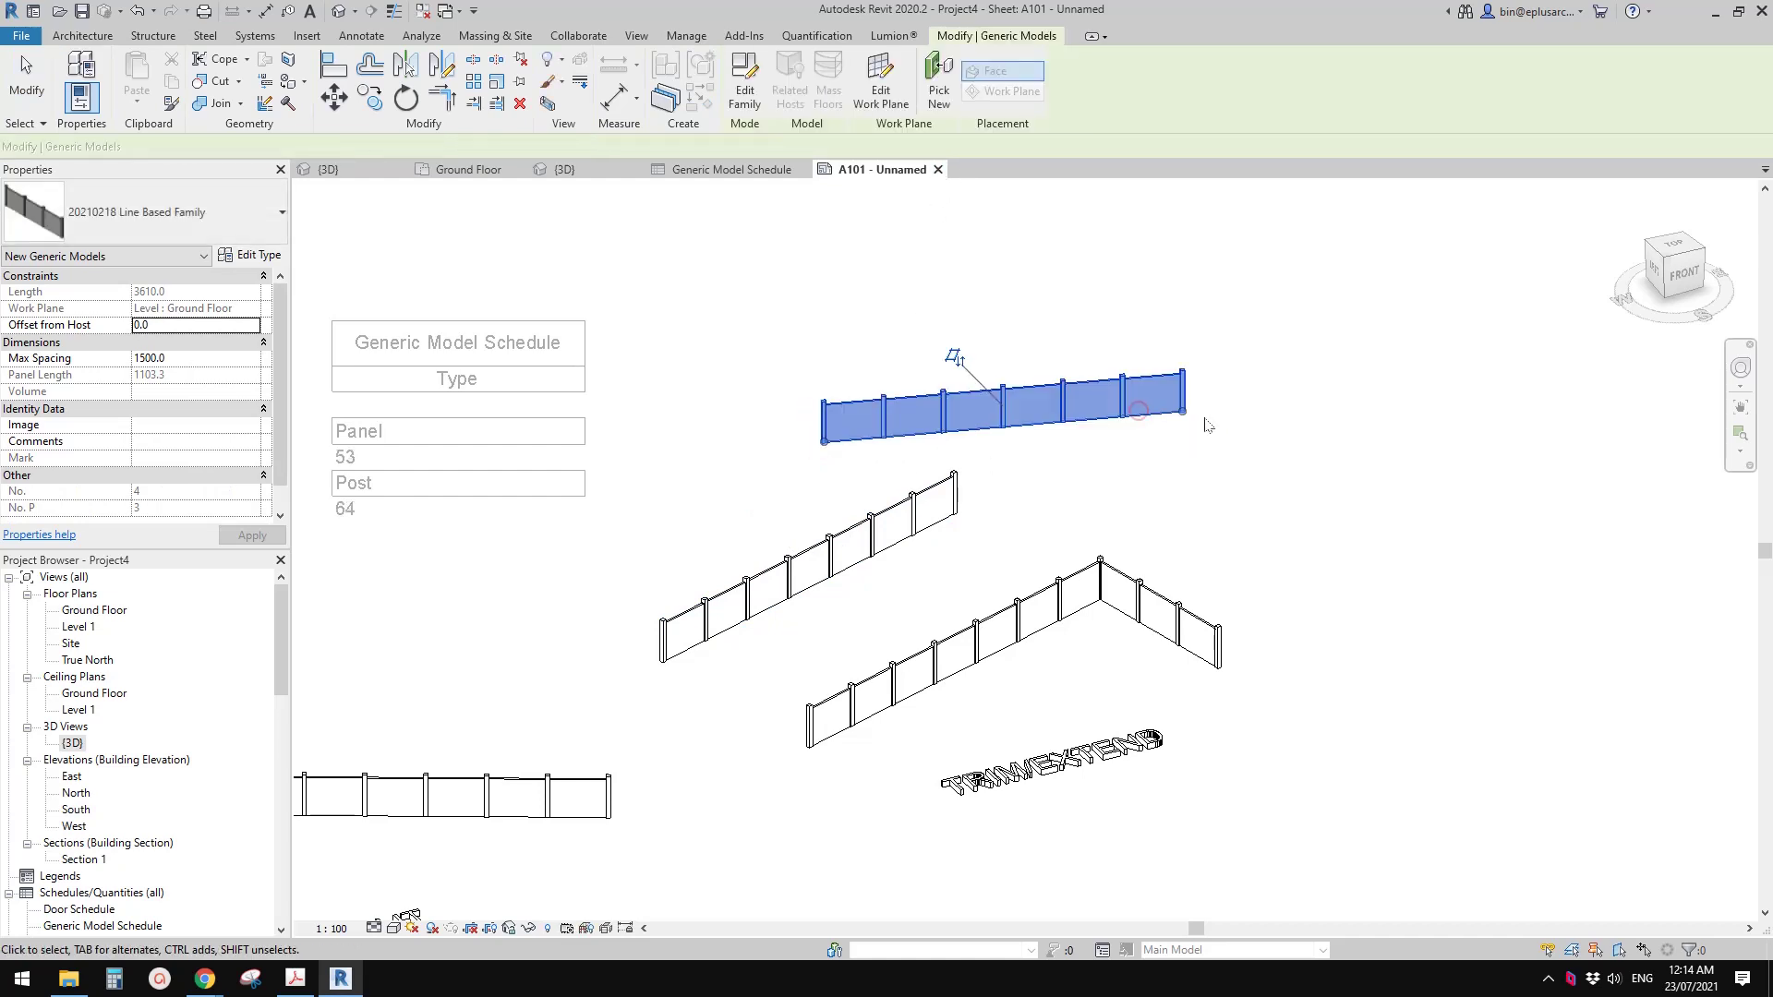
left_click_drag(1183, 412, 1391, 410)
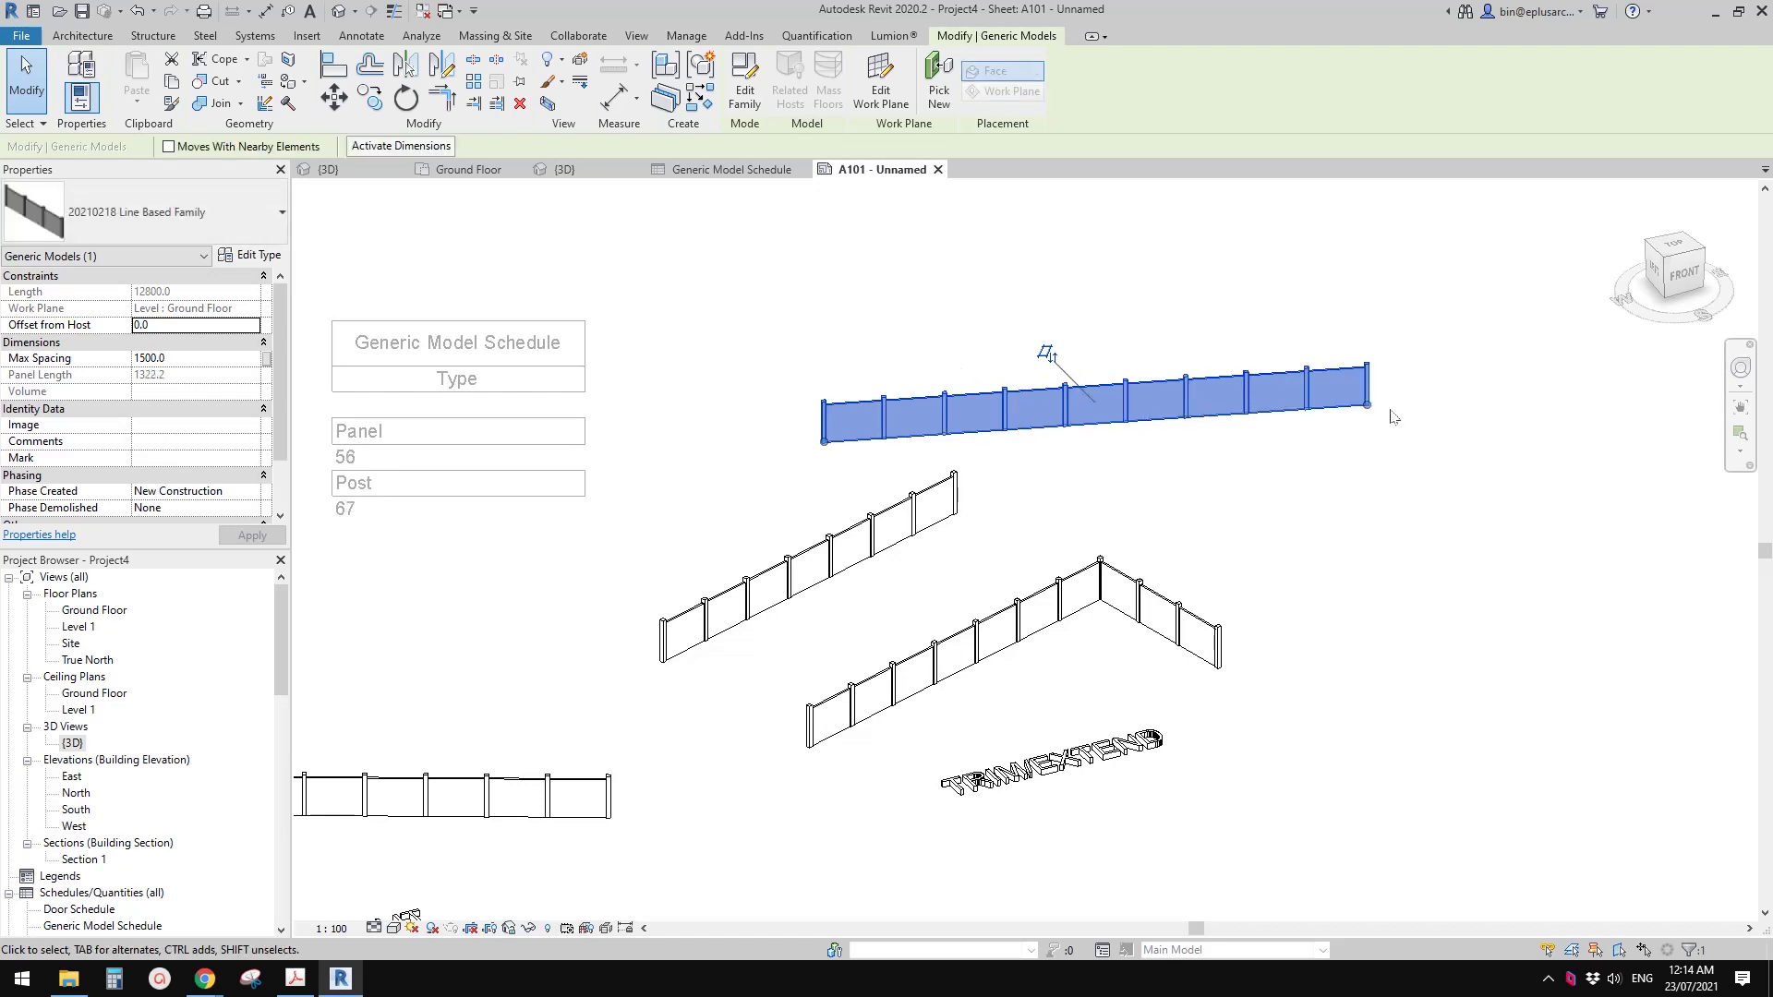
key("Escape")
Step: Deactivate the 3D viewport to return to the sheet, showing Panel 56 and Post 67
scroll(1112, 551, "down", 1)
middle_click_drag(1112, 552, 1255, 506)
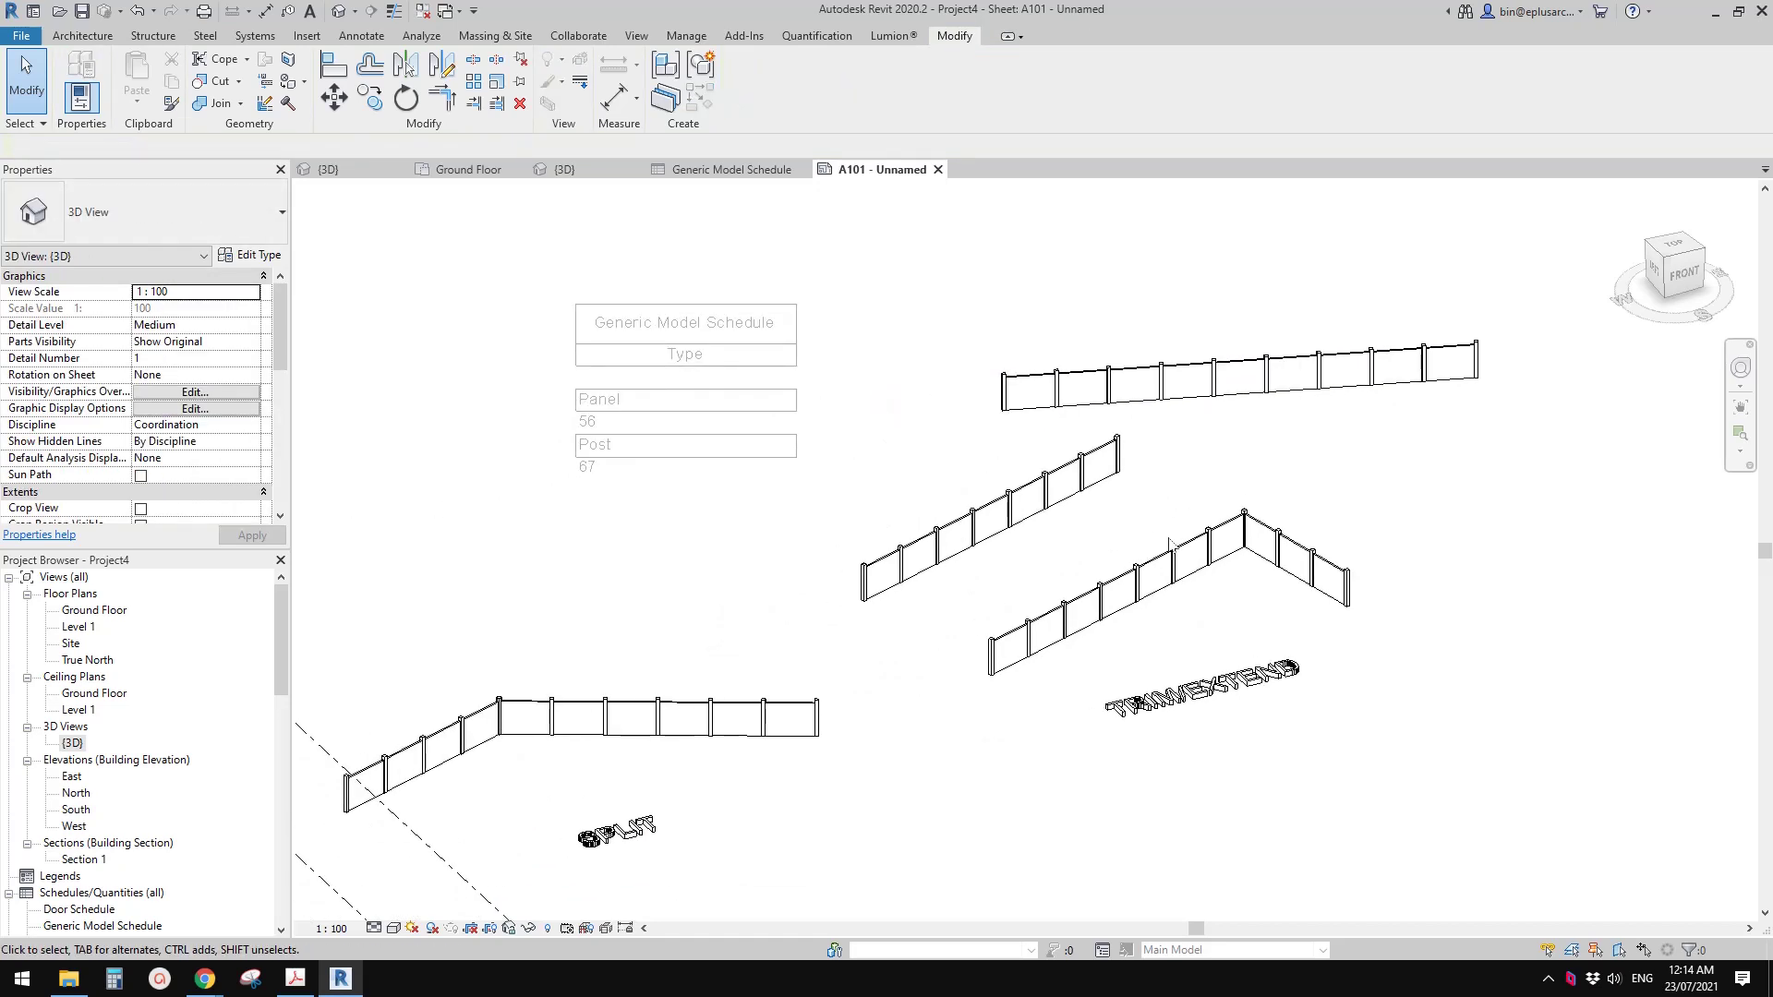
scroll(1169, 543, "down", 3)
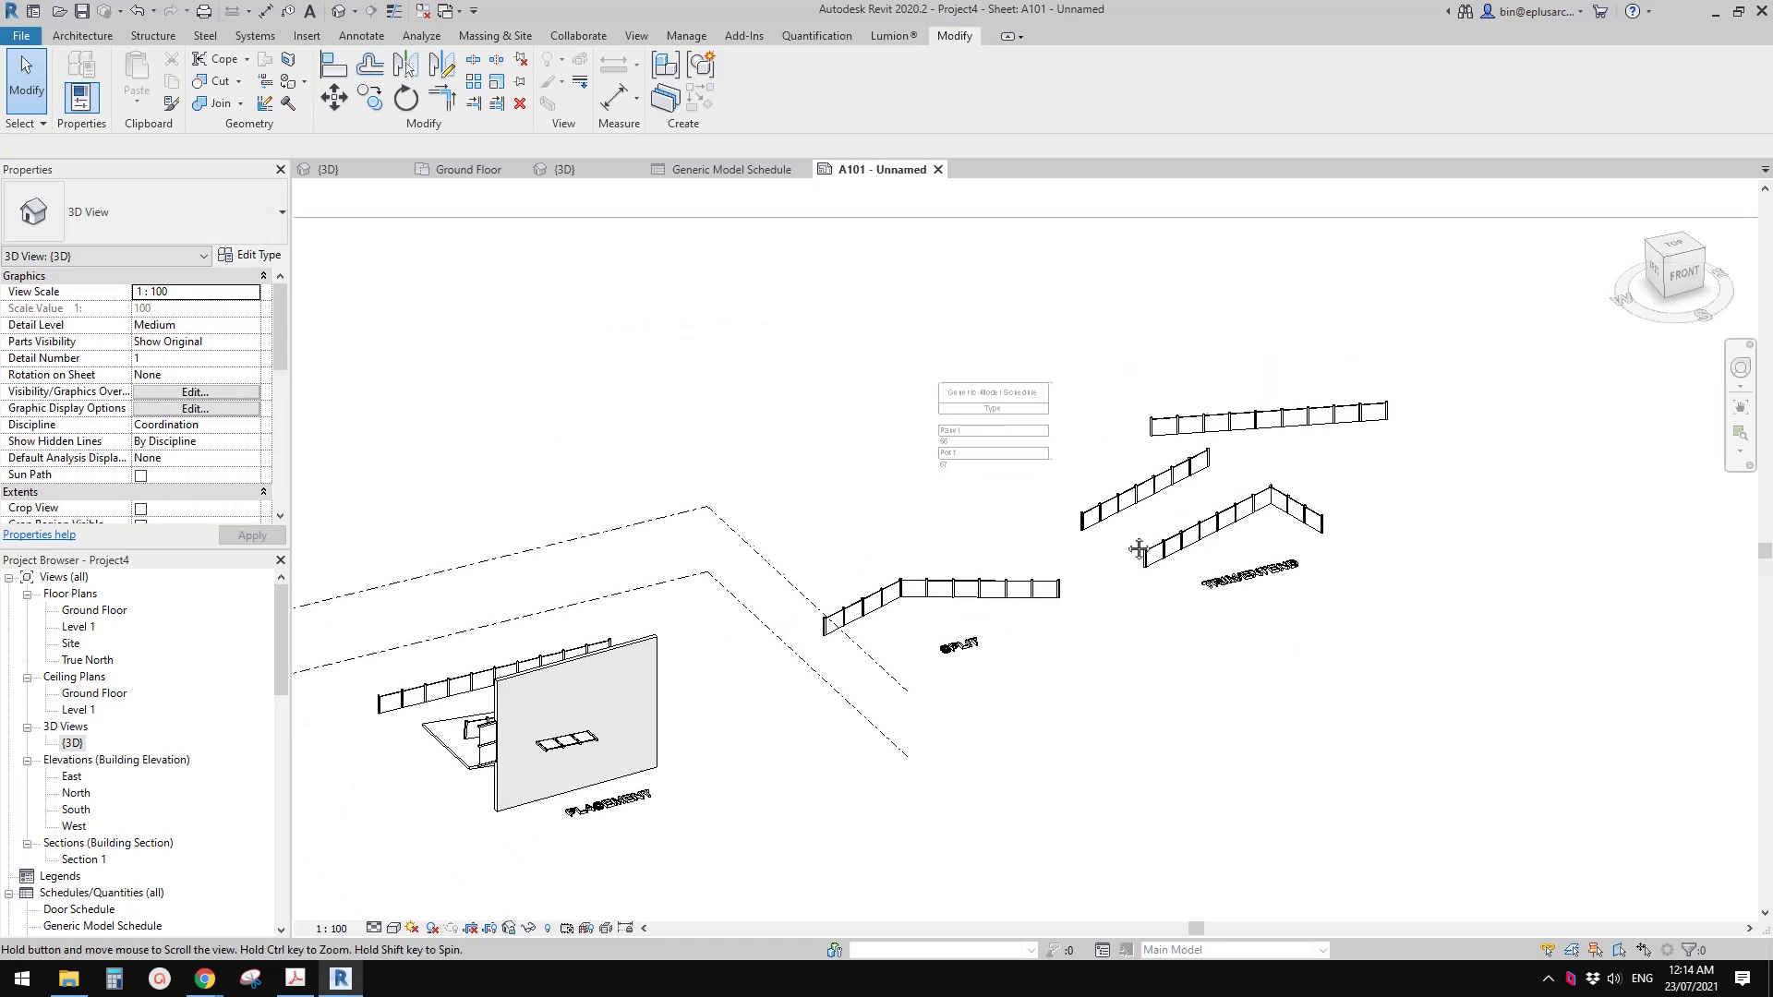
right_click(803, 403)
left_click(874, 489)
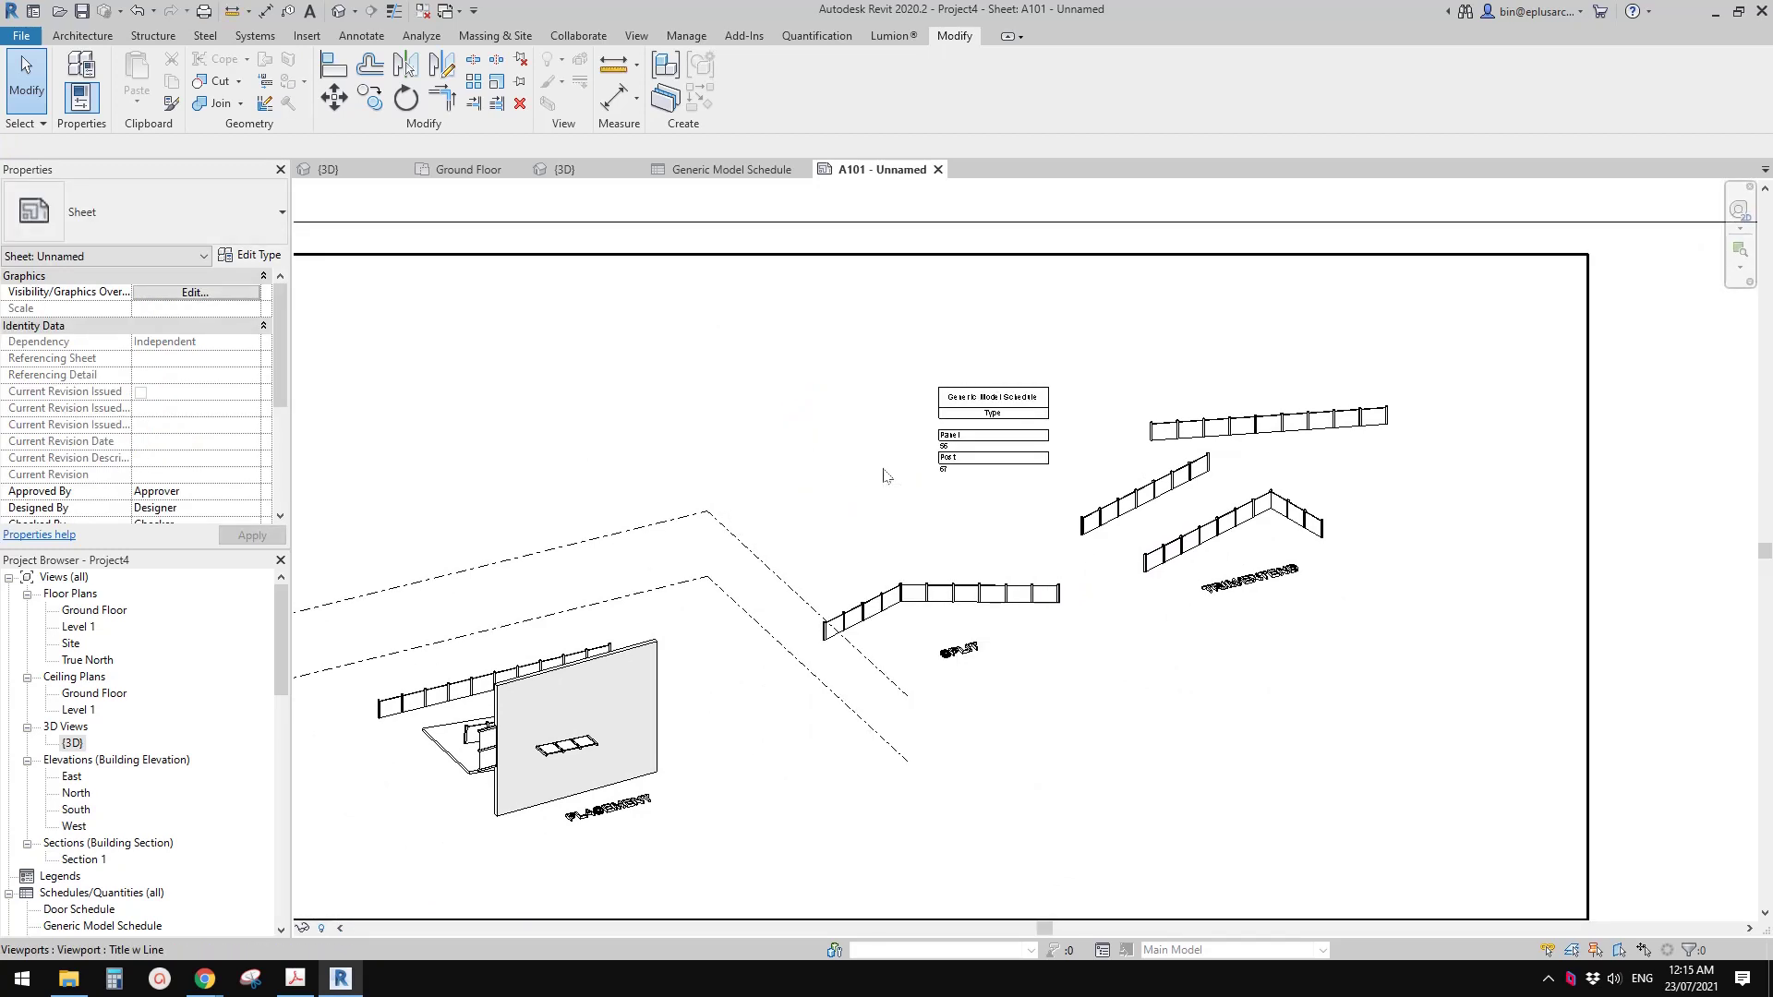
scroll(904, 504, "up", 2)
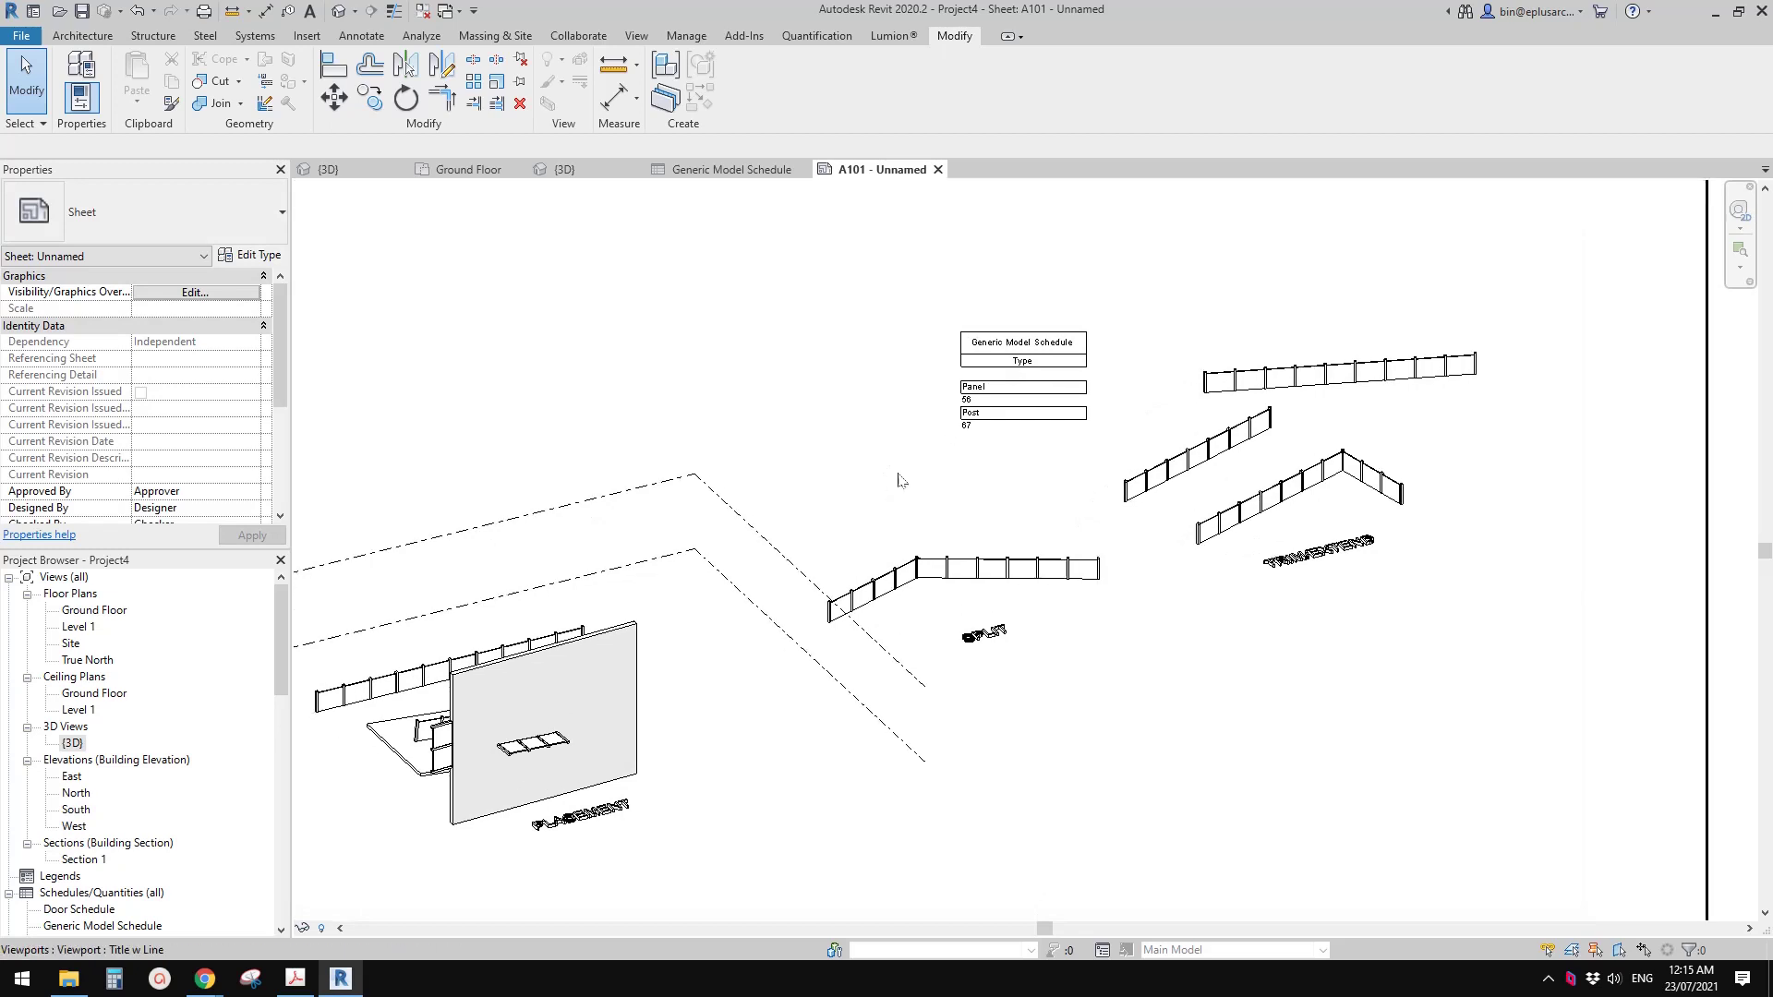